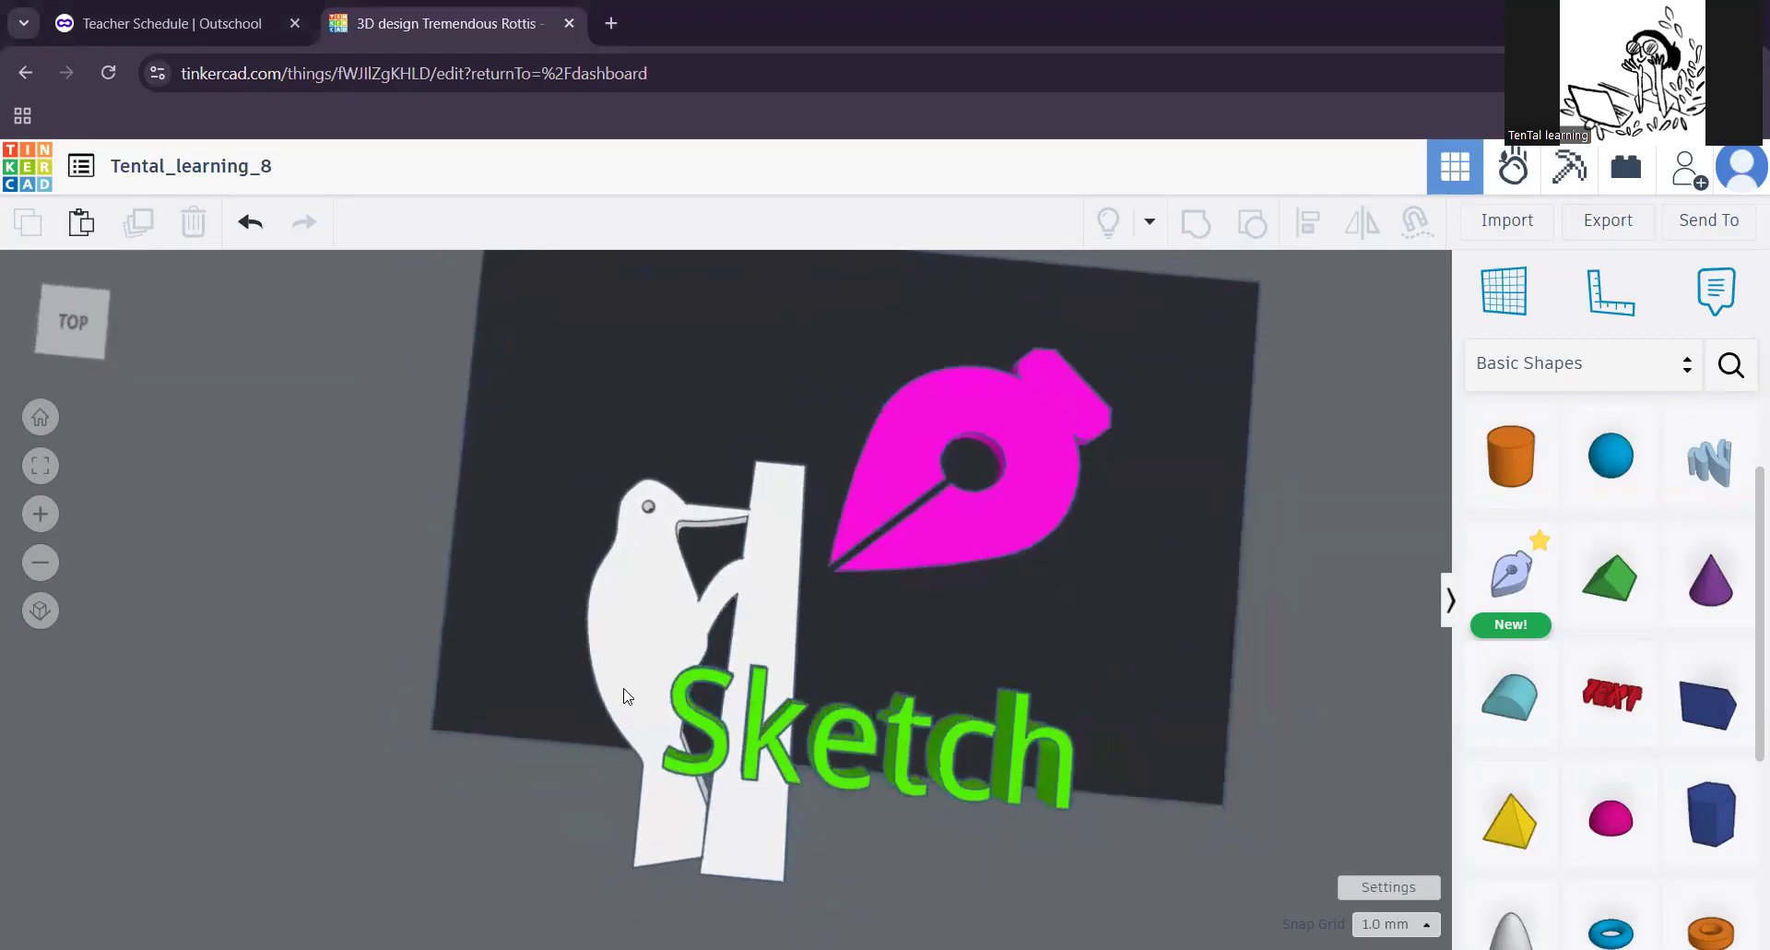
# Step: Move the white woodpecker shape about 36 mm up and 16 mm left so that it lies on the black board
pyautogui.click(662, 470)
pyautogui.moveTo(661, 462); pyautogui.dragTo(672, 426)
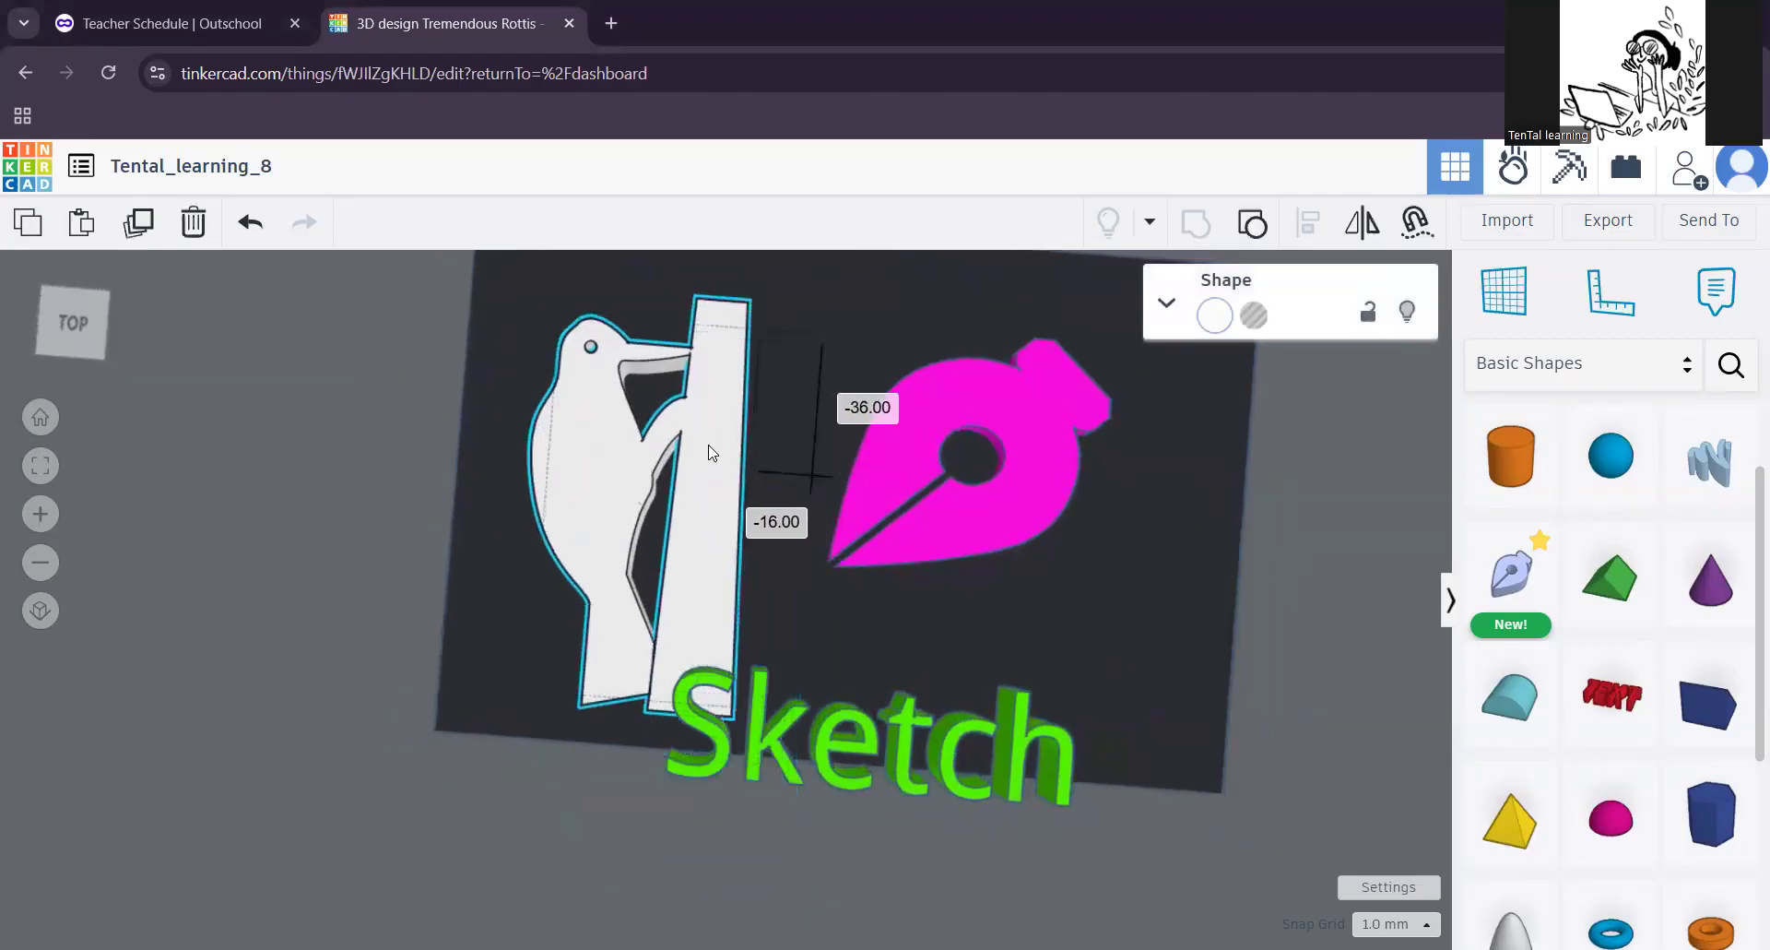
pyautogui.moveTo(561, 657)
pyautogui.mouseDown(button='right')
pyautogui.moveTo(593, 633)
pyautogui.moveTo(607, 585)
pyautogui.moveTo(573, 662)
pyautogui.moveTo(1004, 644)
pyautogui.mouseUp(button='right')
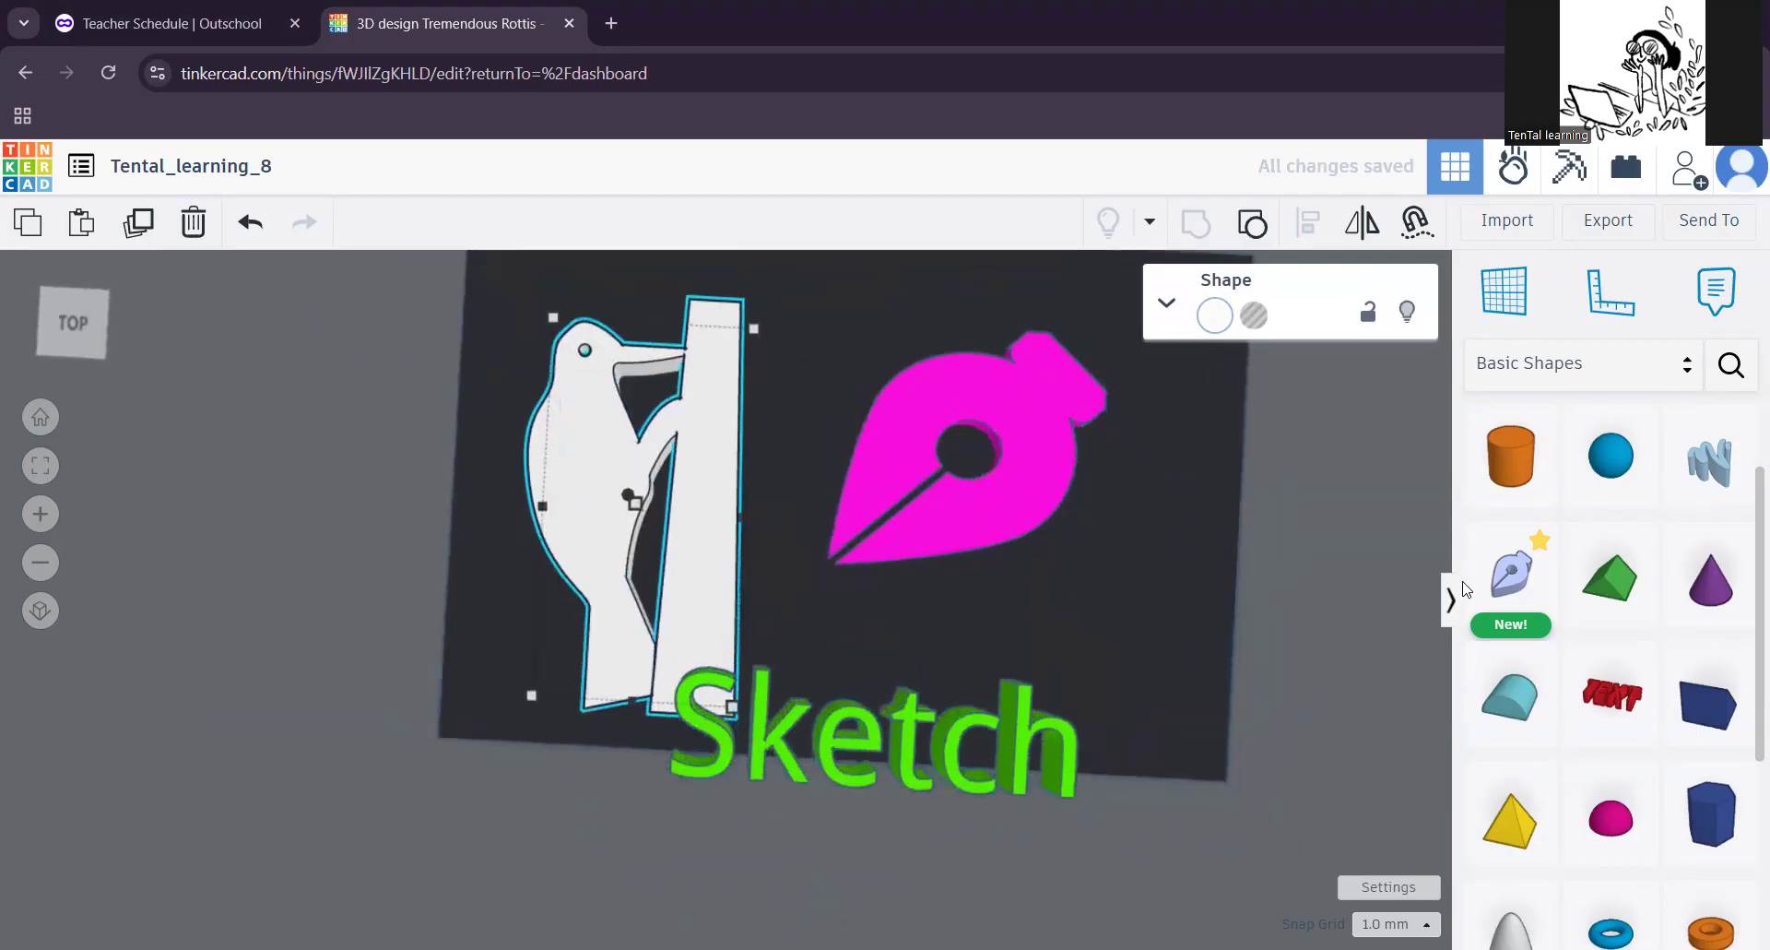
# Step: Select the magenta pen-nib shape and open its sketch for editing
pyautogui.click(999, 488)
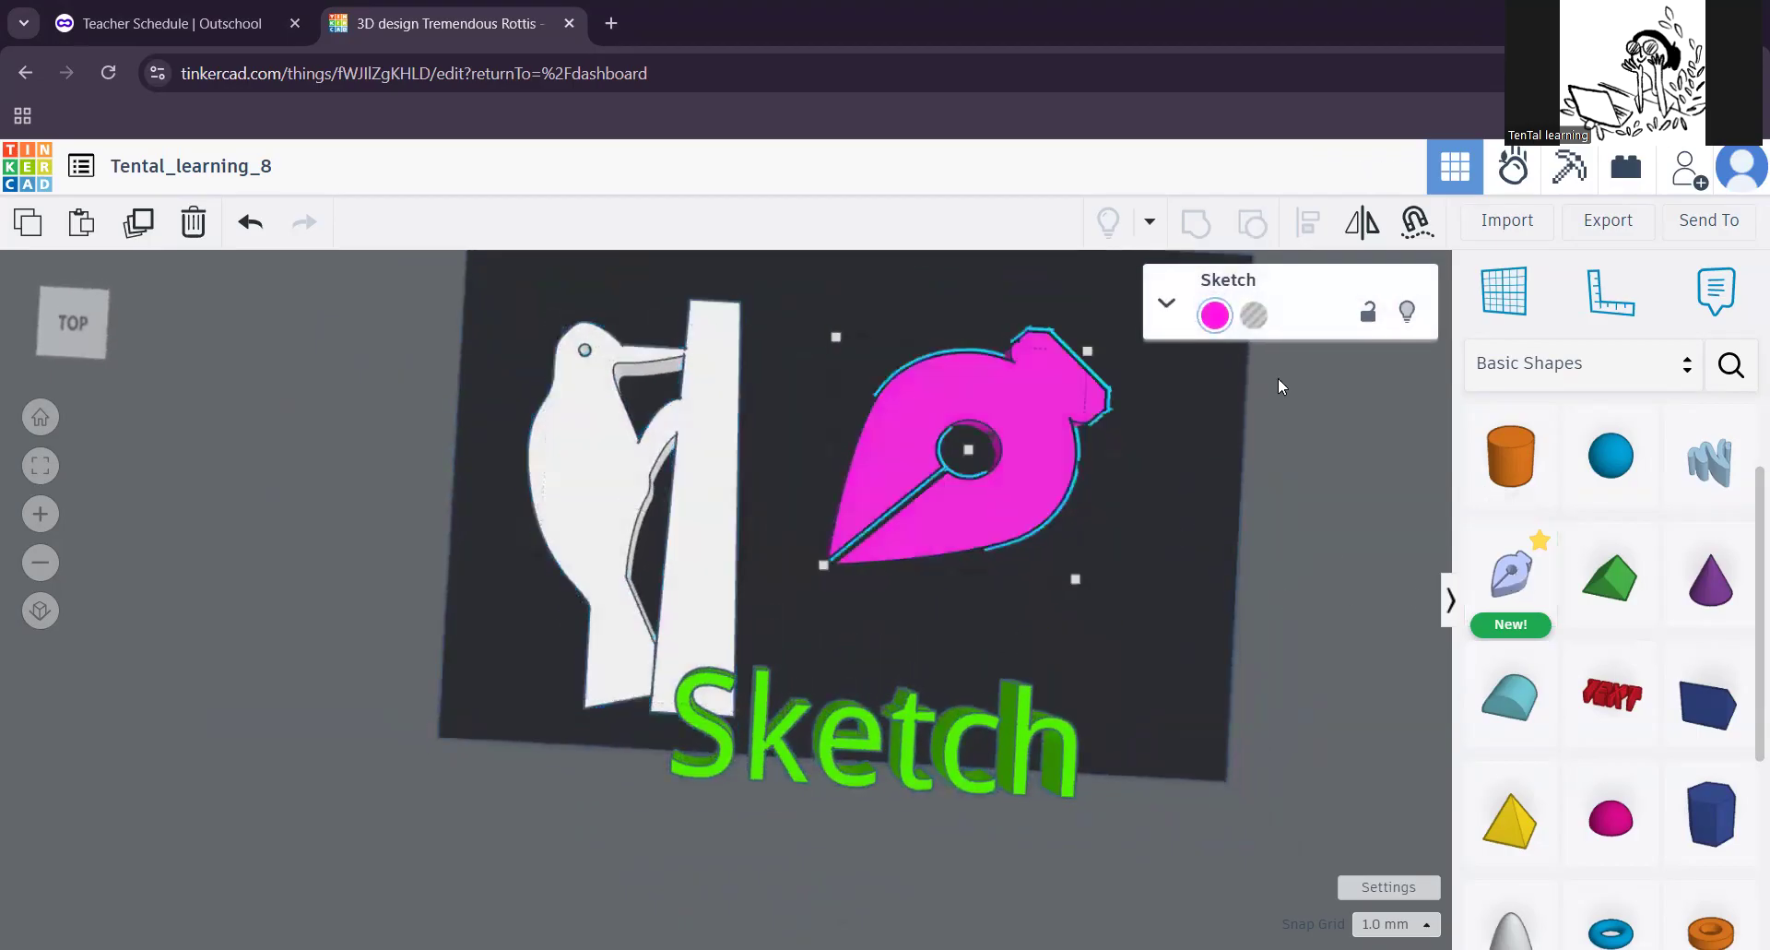
pyautogui.click(1168, 305)
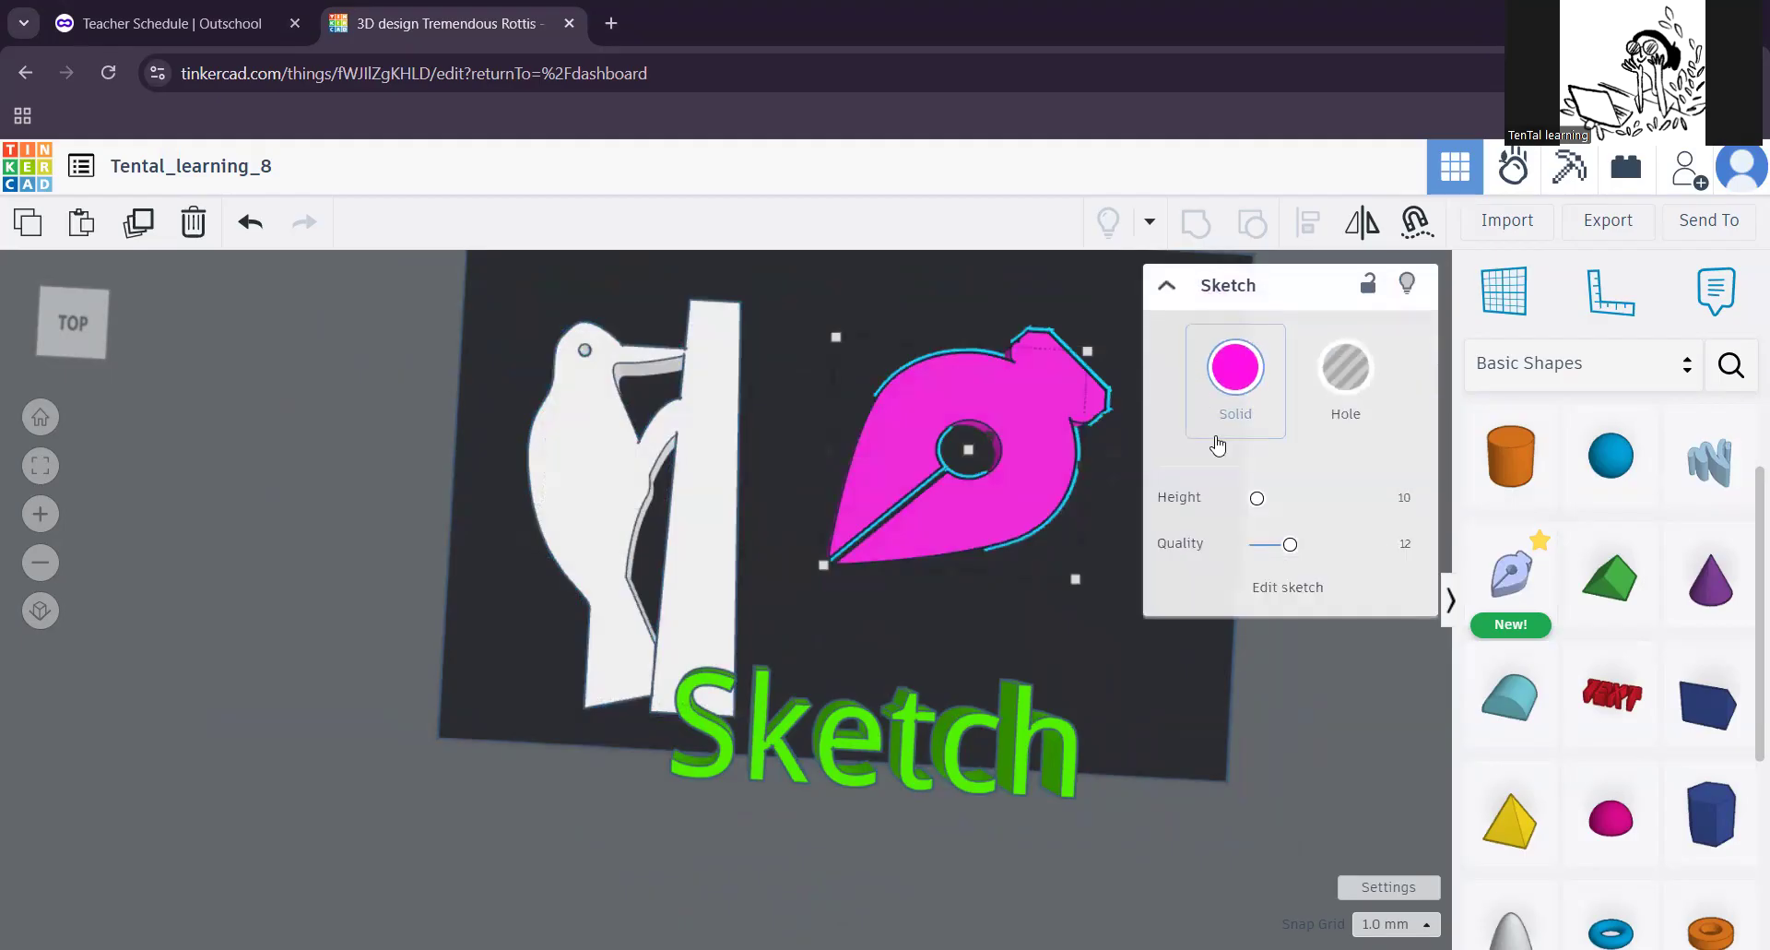
pyautogui.click(1273, 593)
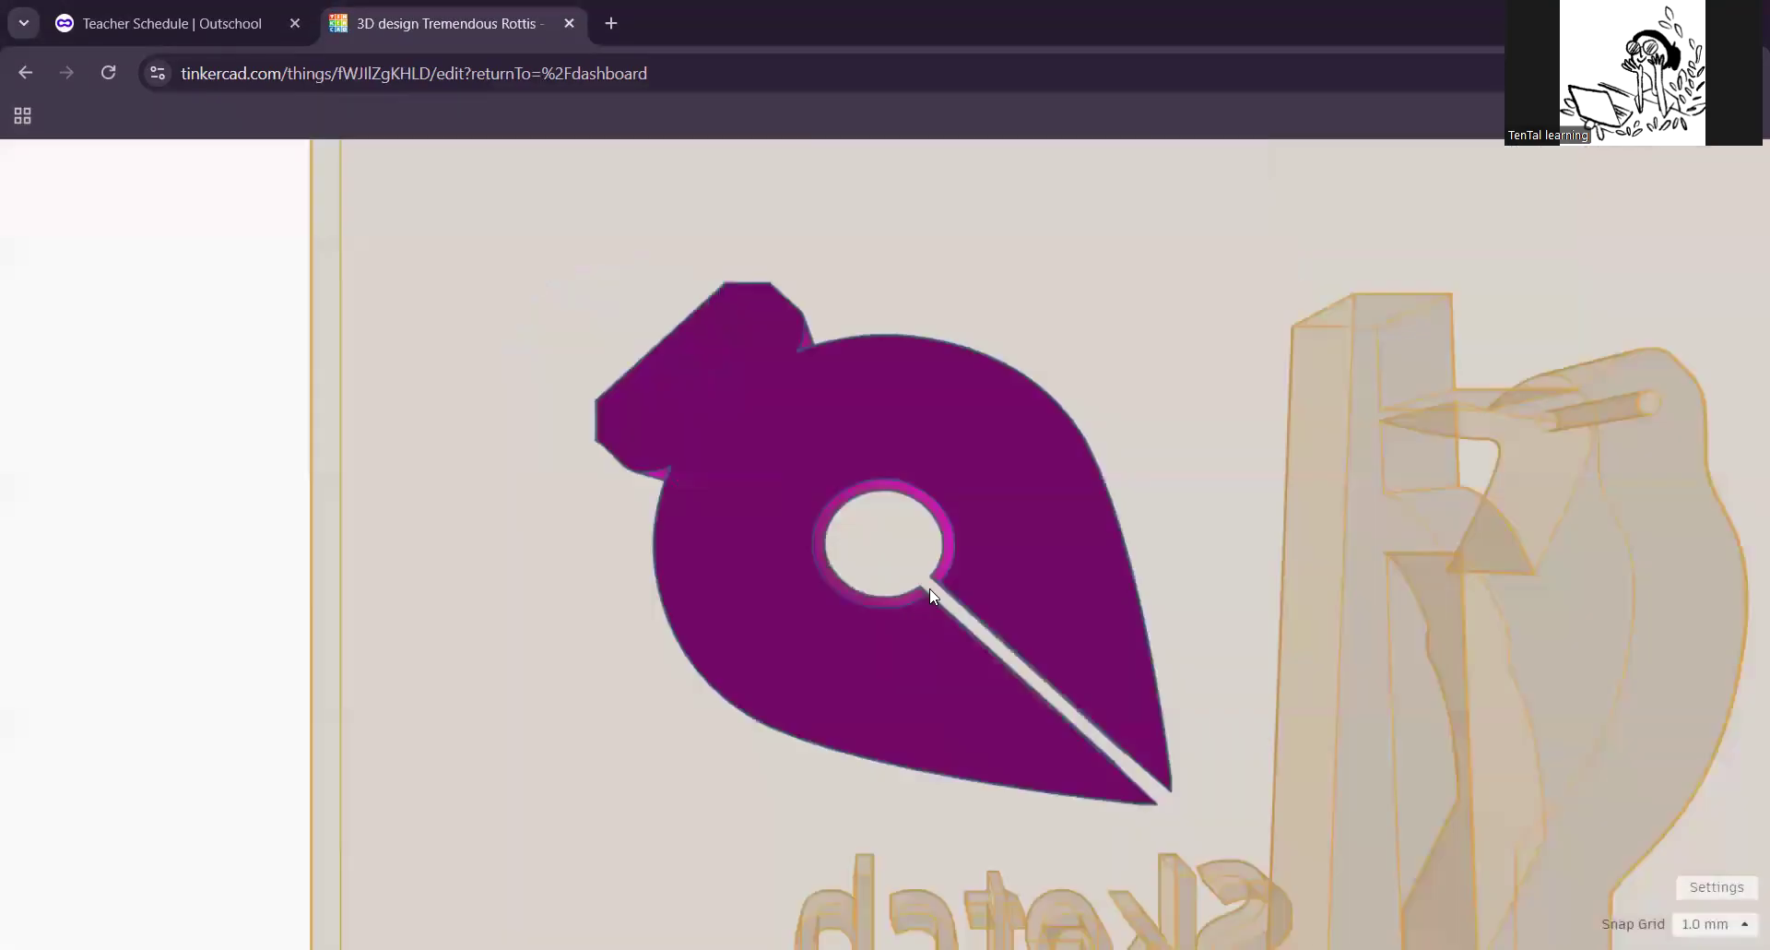
pyautogui.scroll(-5, 955, 587)
pyautogui.moveTo(1056, 616)
pyautogui.mouseDown(button='middle')
pyautogui.moveTo(854, 600)
pyautogui.moveTo(941, 638)
pyautogui.mouseUp(button='middle')
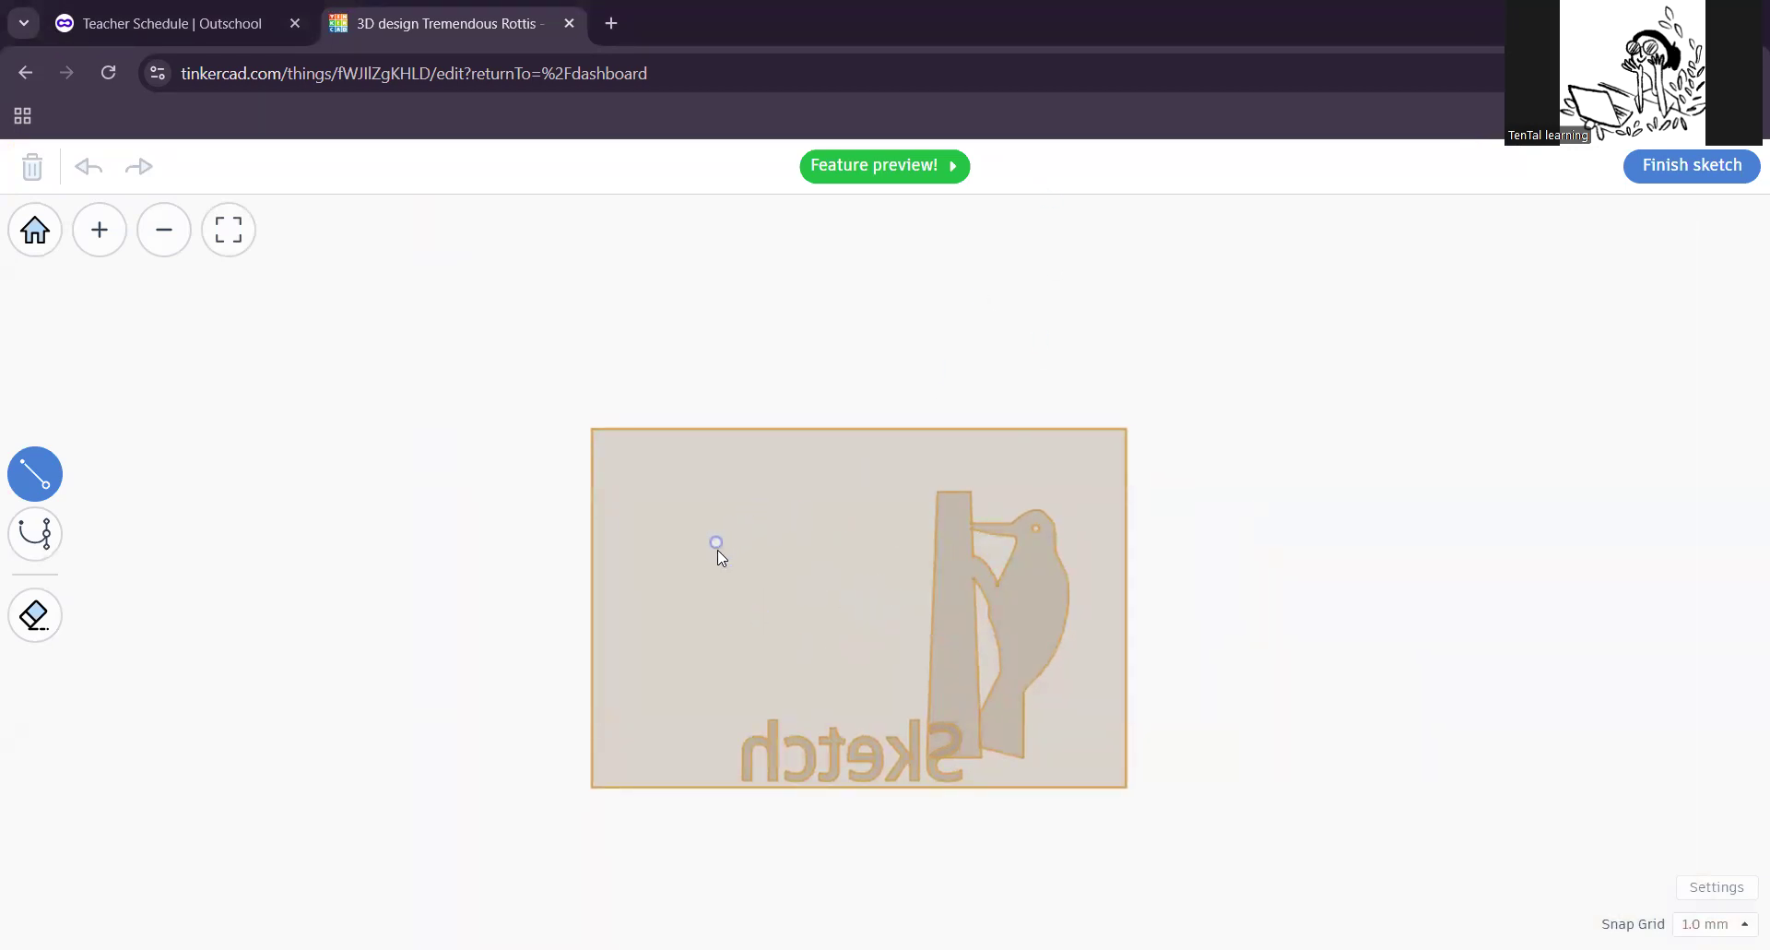
# Step: Trace the tapered tree trunk with straight lines as a closed four-corner shape
pyautogui.scroll(3, 717, 549)
pyautogui.moveTo(959, 634); pyautogui.dragTo(769, 559, button='middle')
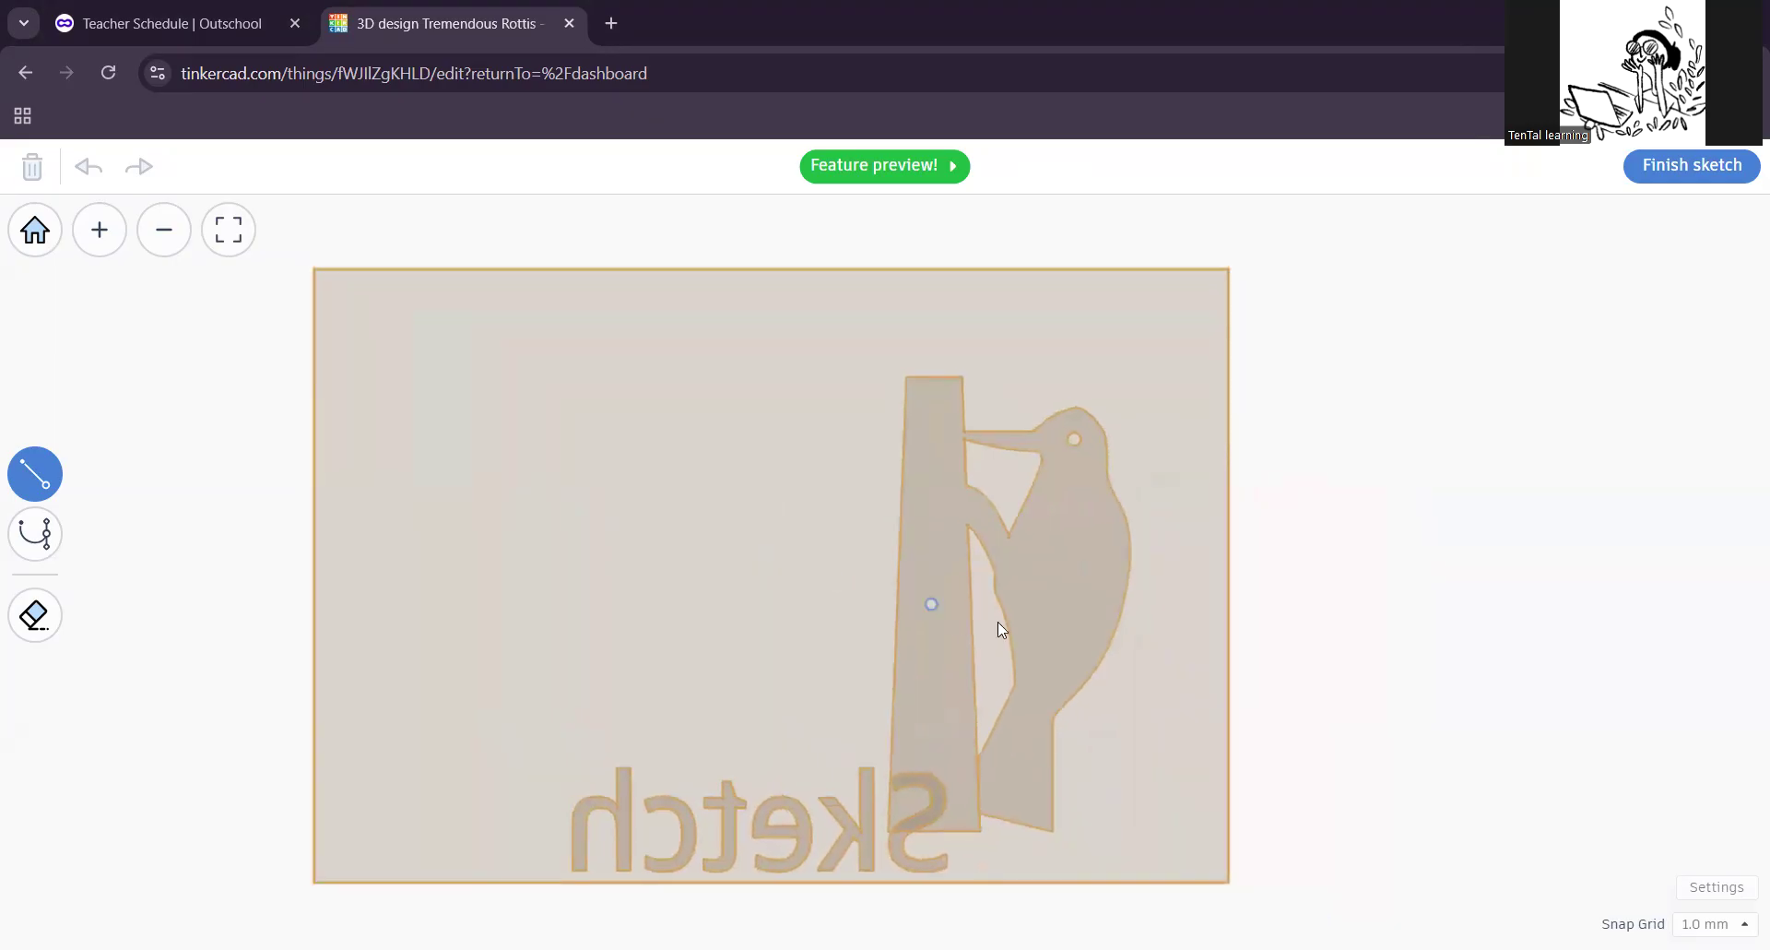
pyautogui.click(964, 378)
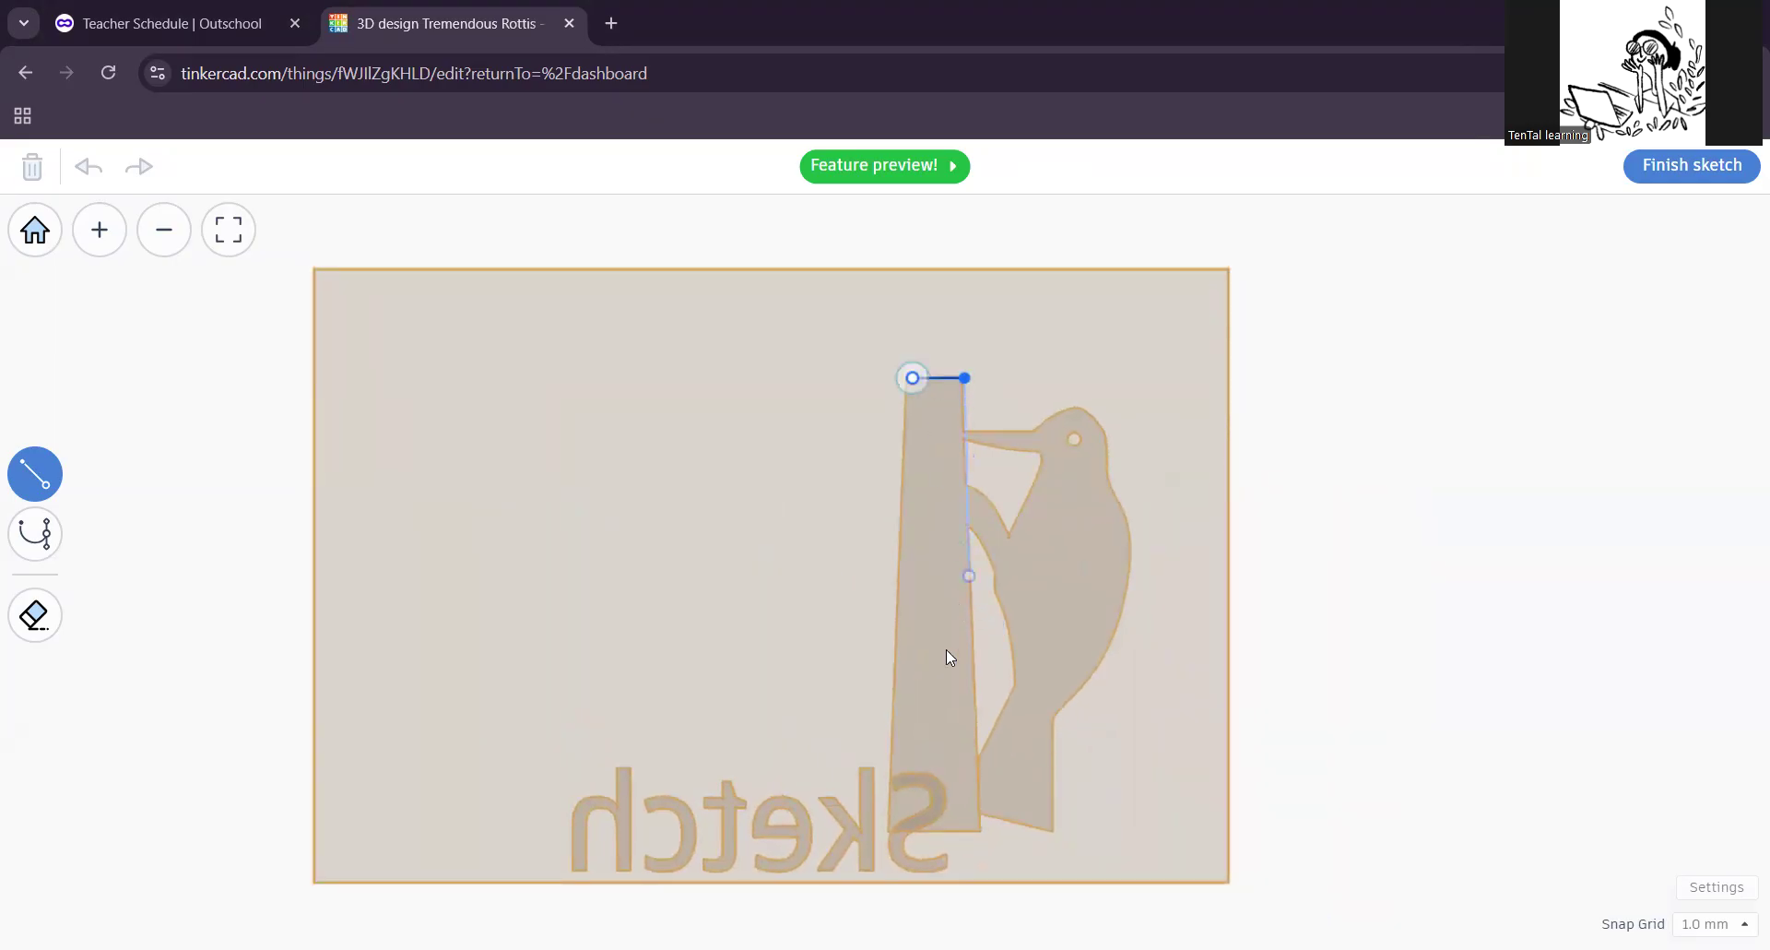
pyautogui.click(979, 830)
pyautogui.click(891, 830)
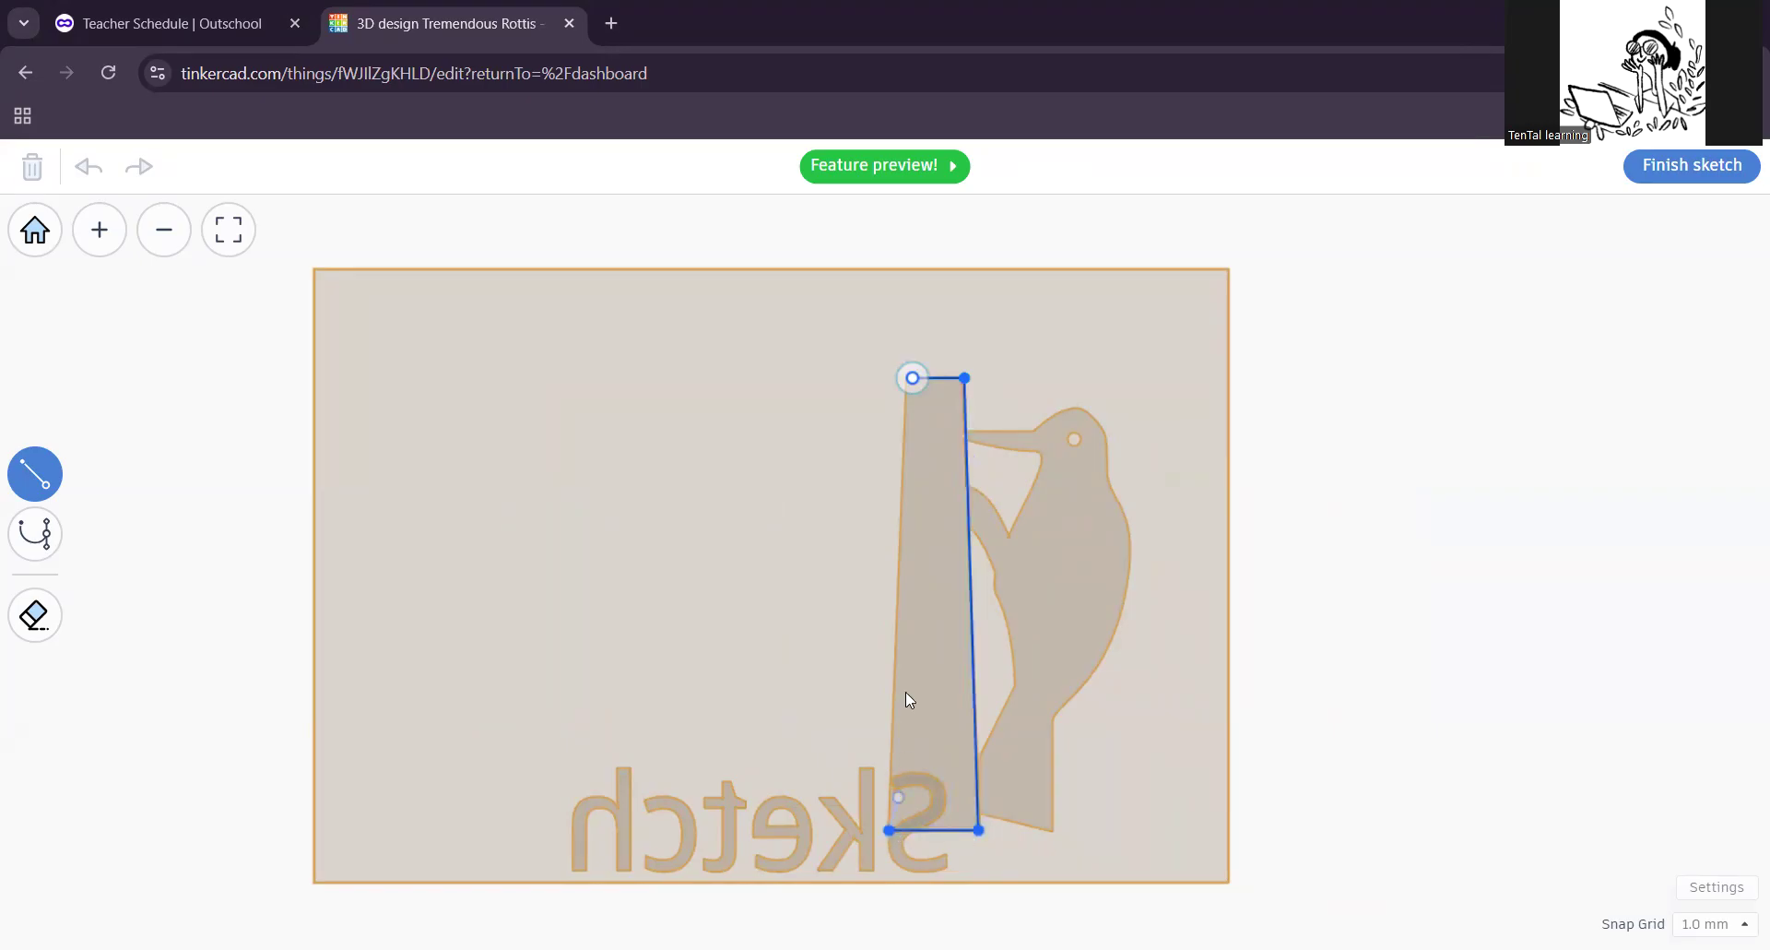
pyautogui.click(913, 379)
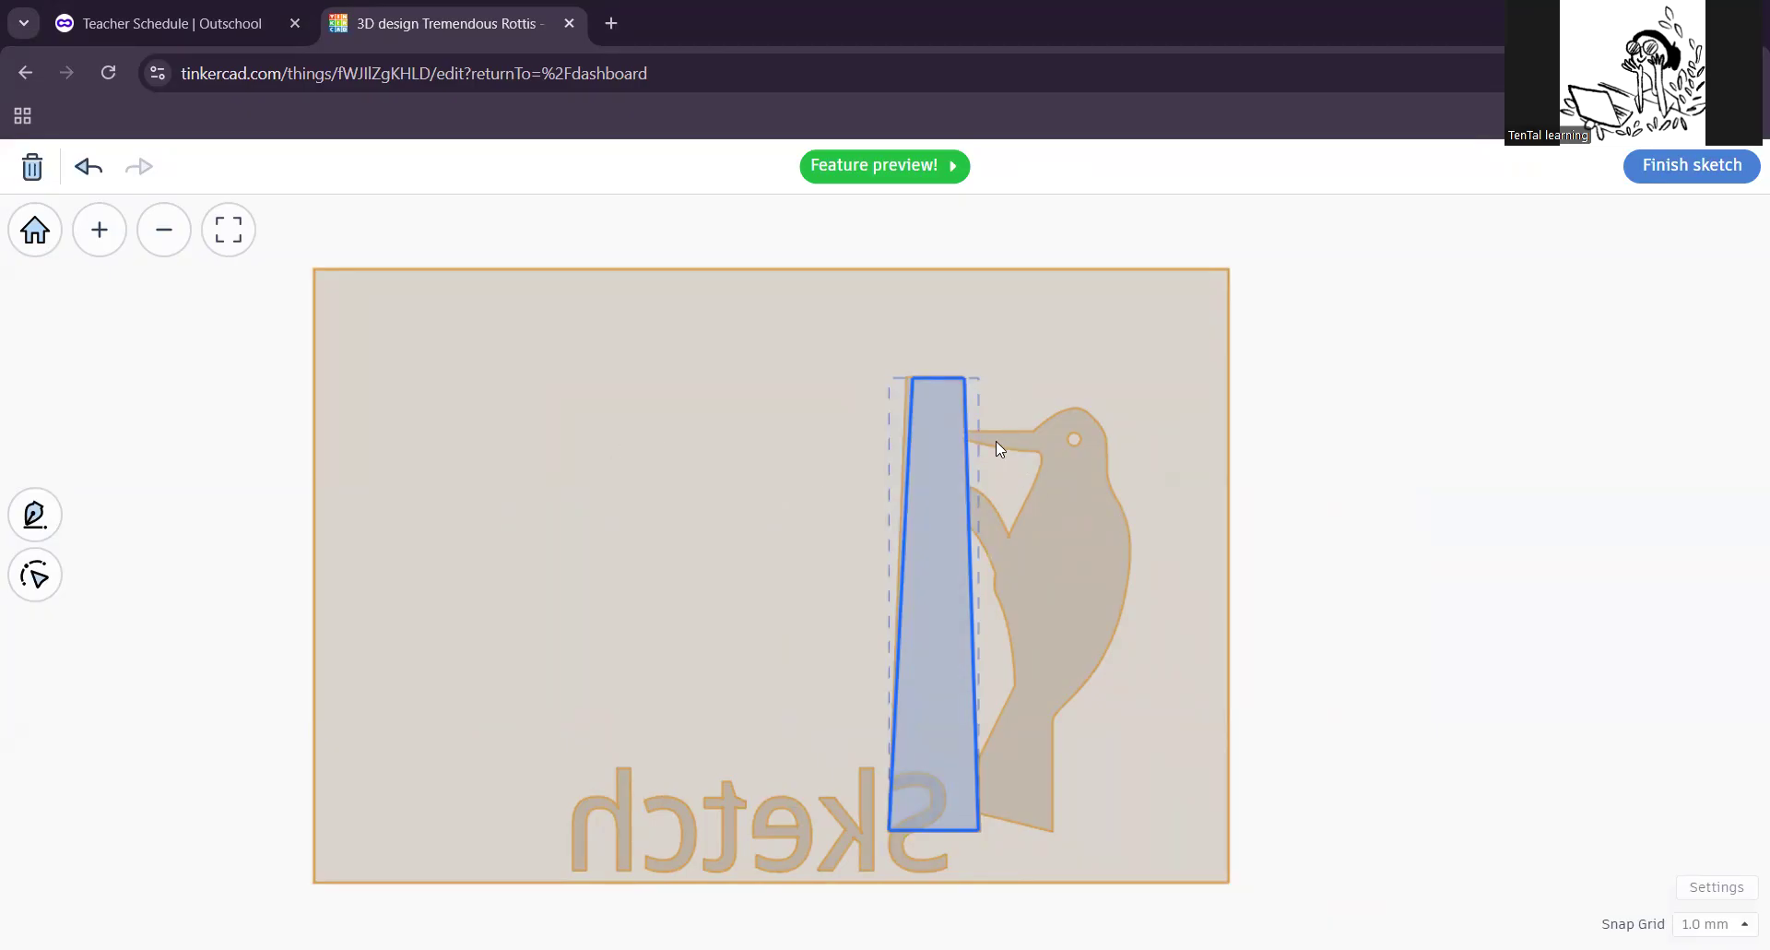
# Step: Trace the woodpecker's outline with straight pen lines from the beak tip around the head, back, tail and leg, and close the shape
pyautogui.click(35, 513)
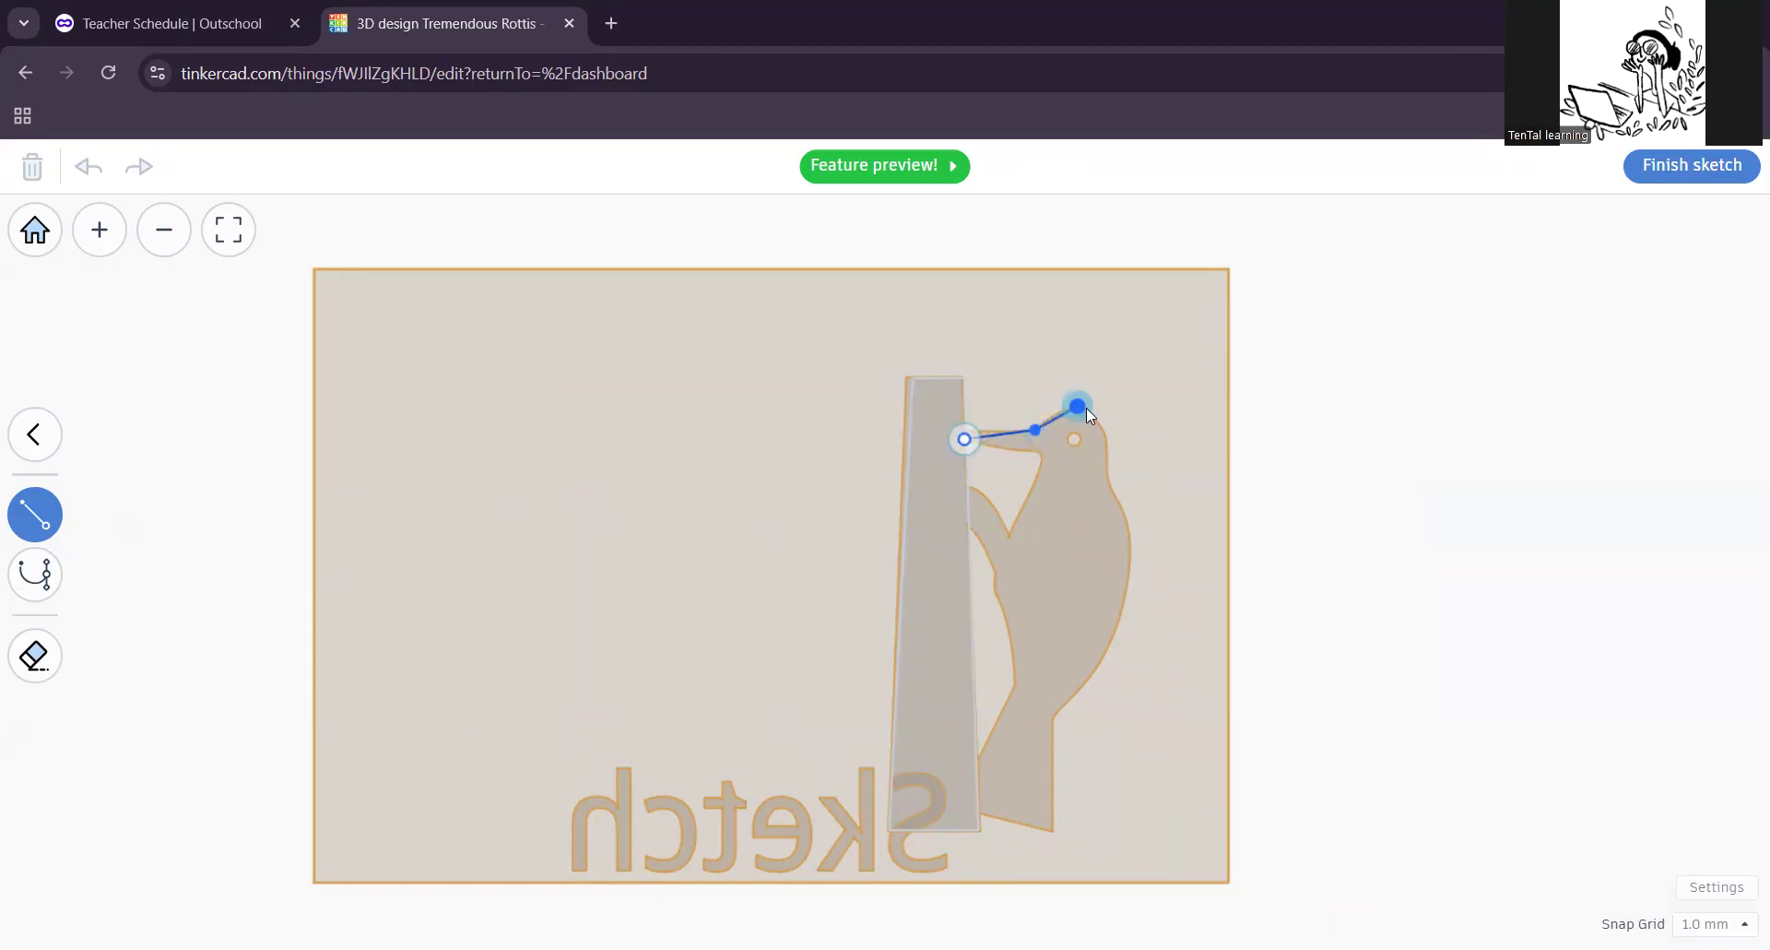
pyautogui.click(1111, 486)
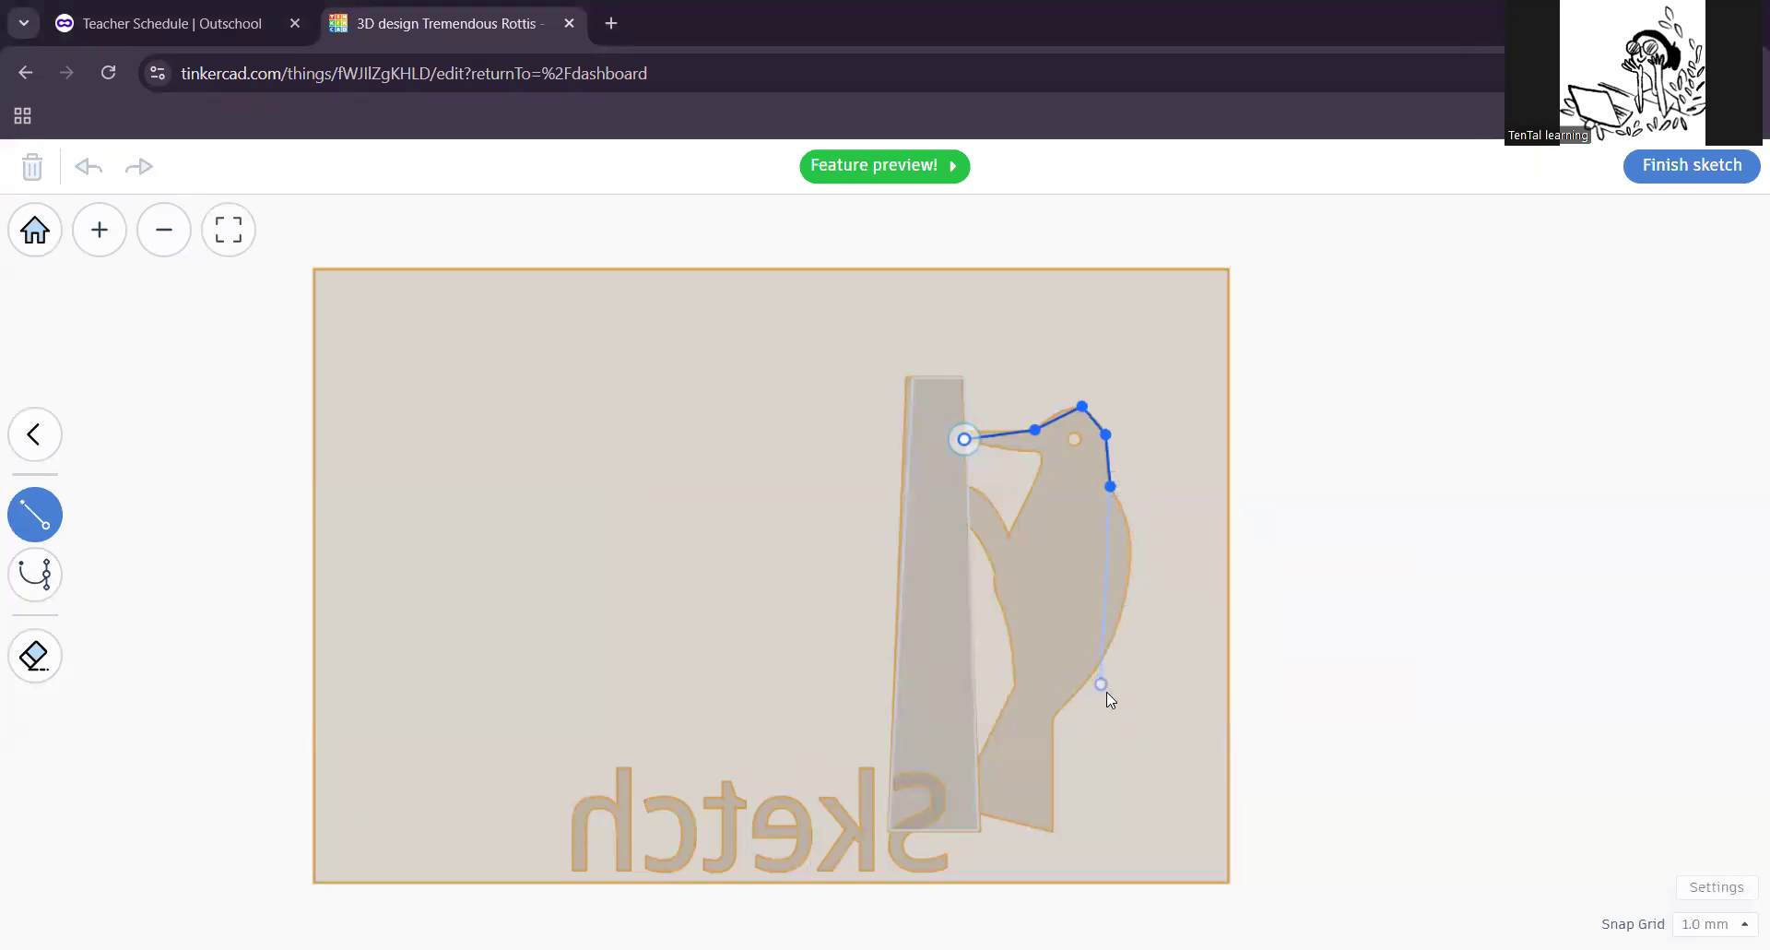
pyautogui.click(1124, 613)
pyautogui.click(1055, 713)
pyautogui.click(1049, 830)
pyautogui.click(960, 811)
pyautogui.click(1018, 683)
pyautogui.click(998, 589)
pyautogui.click(996, 562)
pyautogui.click(965, 519)
pyautogui.click(965, 477)
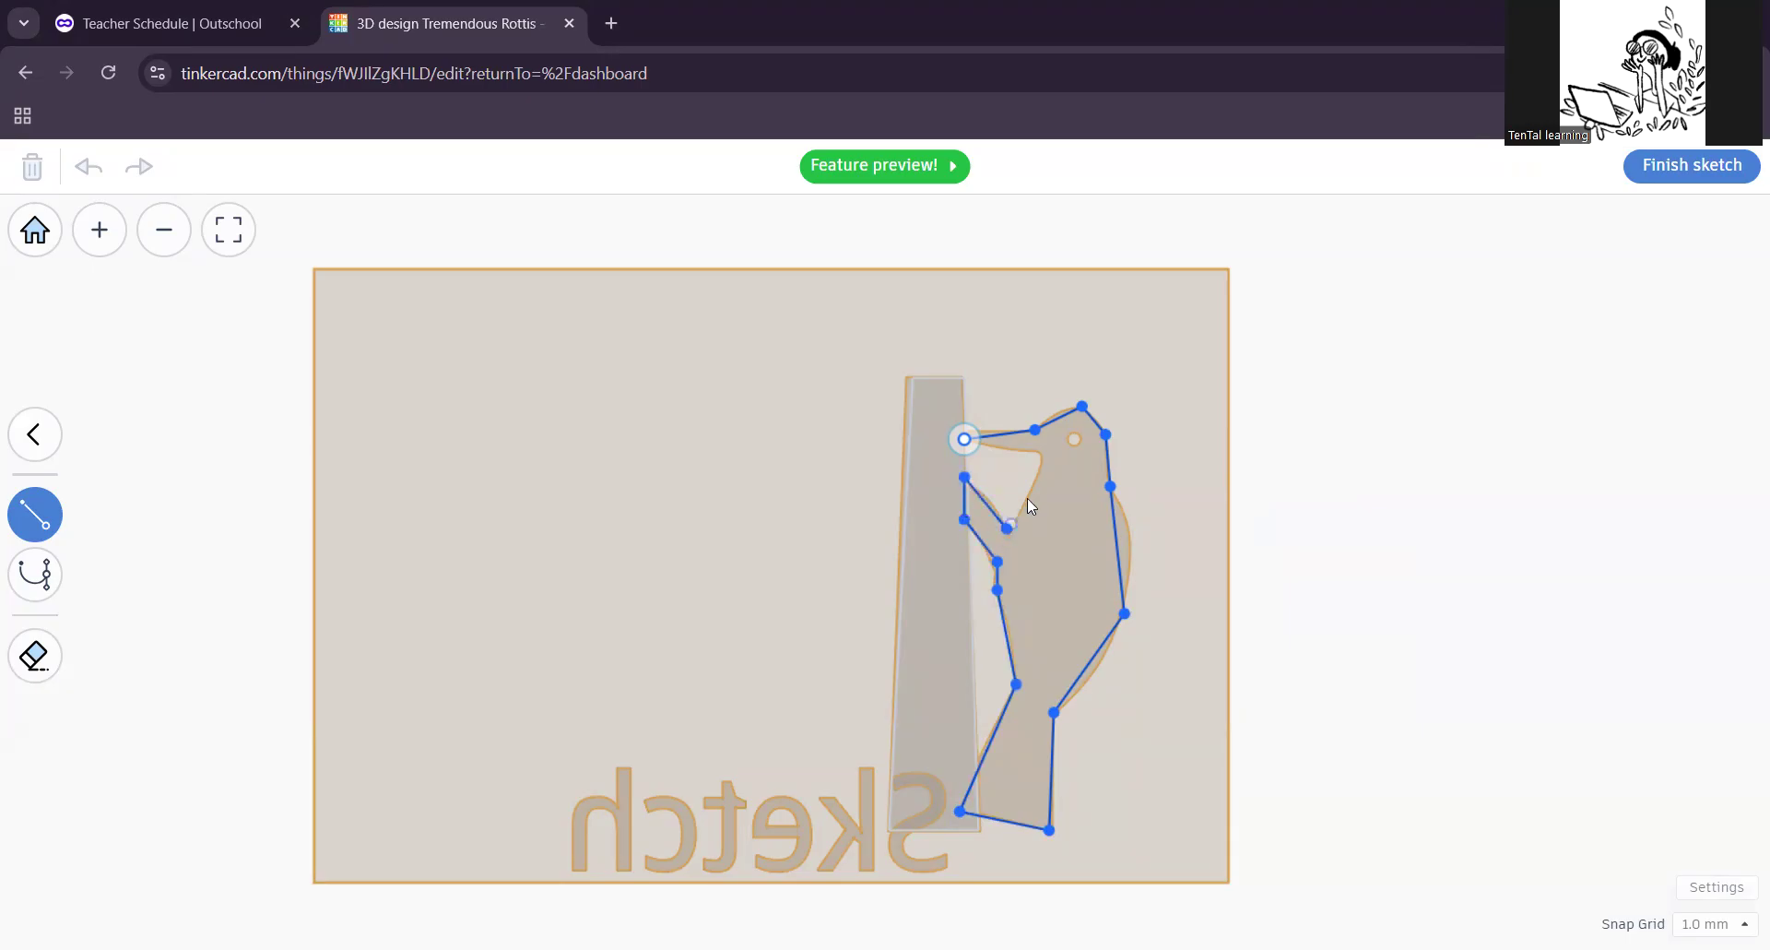
pyautogui.click(965, 443)
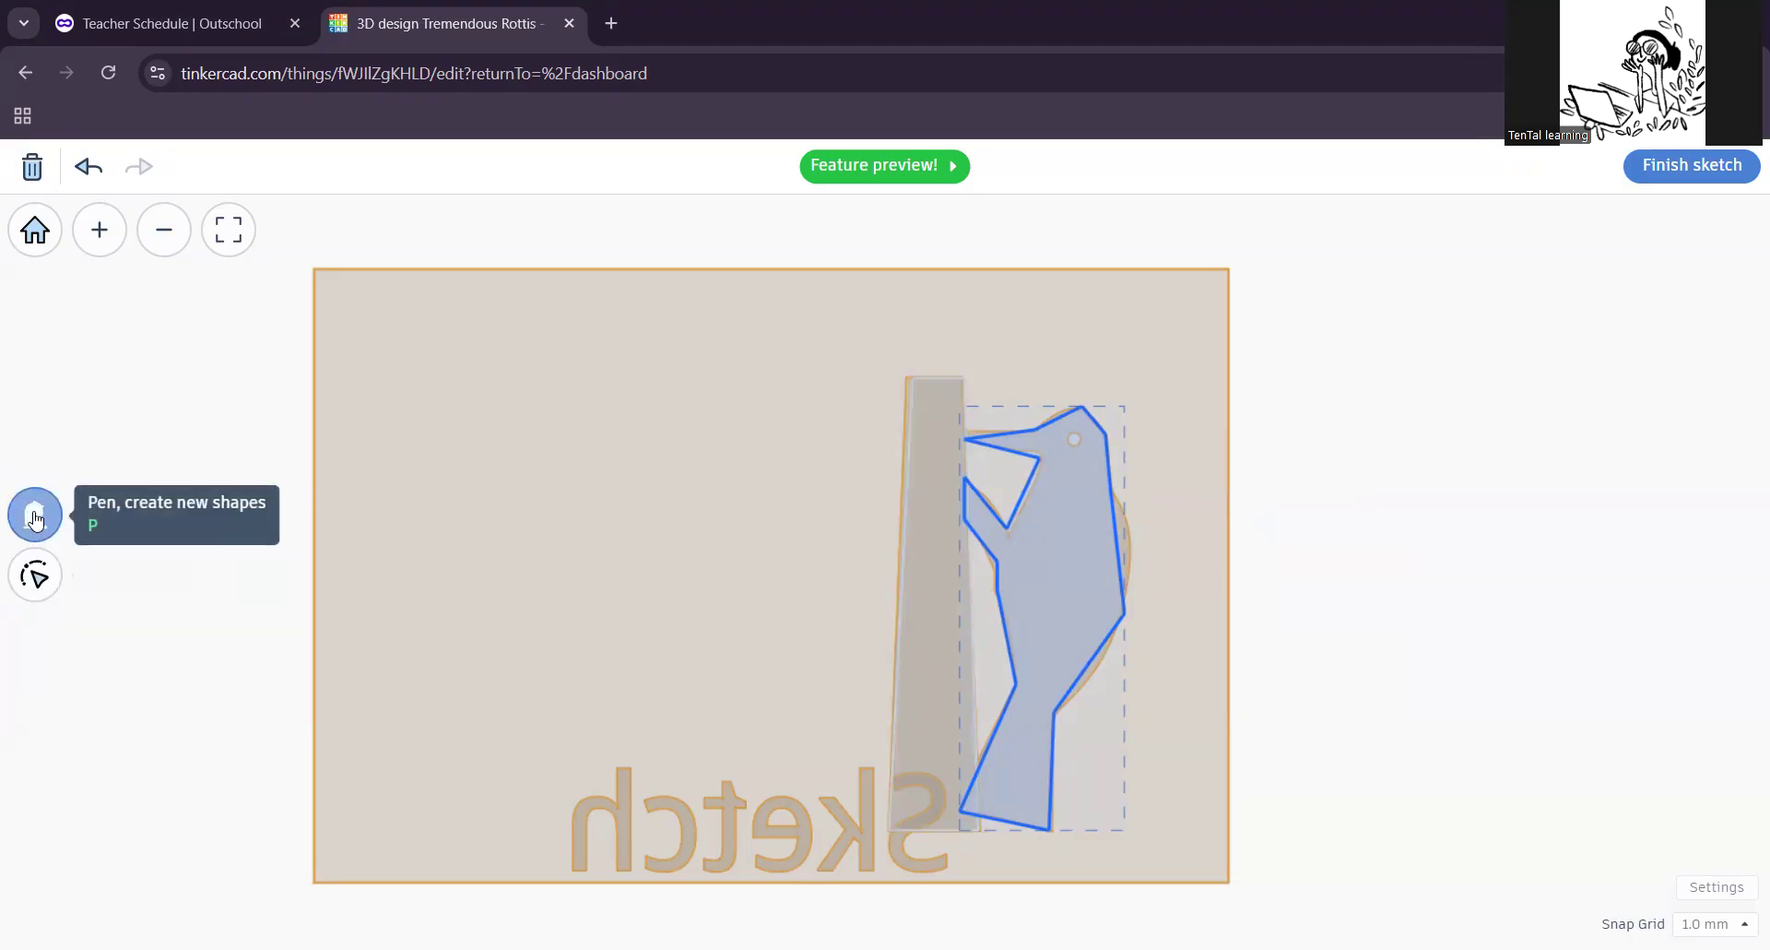
# Step: Change the anchor point on the bird's back to smooth and adjust its position and upper handle to follow the back's curve
pyautogui.click(34, 582)
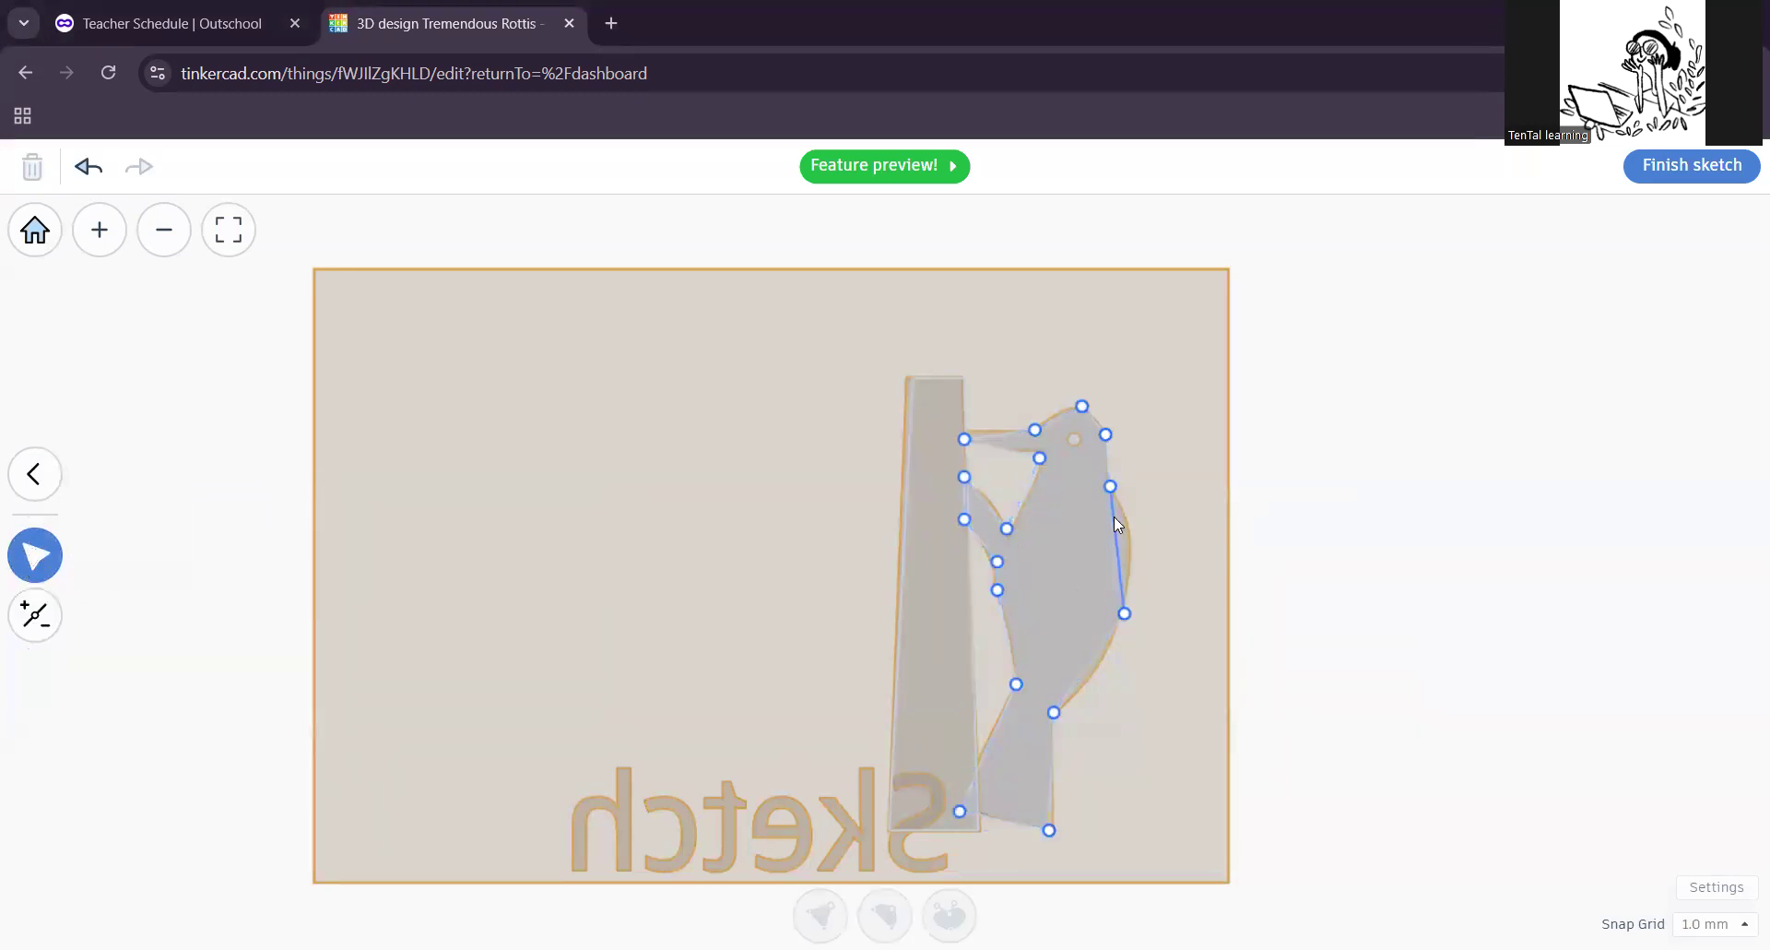
pyautogui.click(1111, 487)
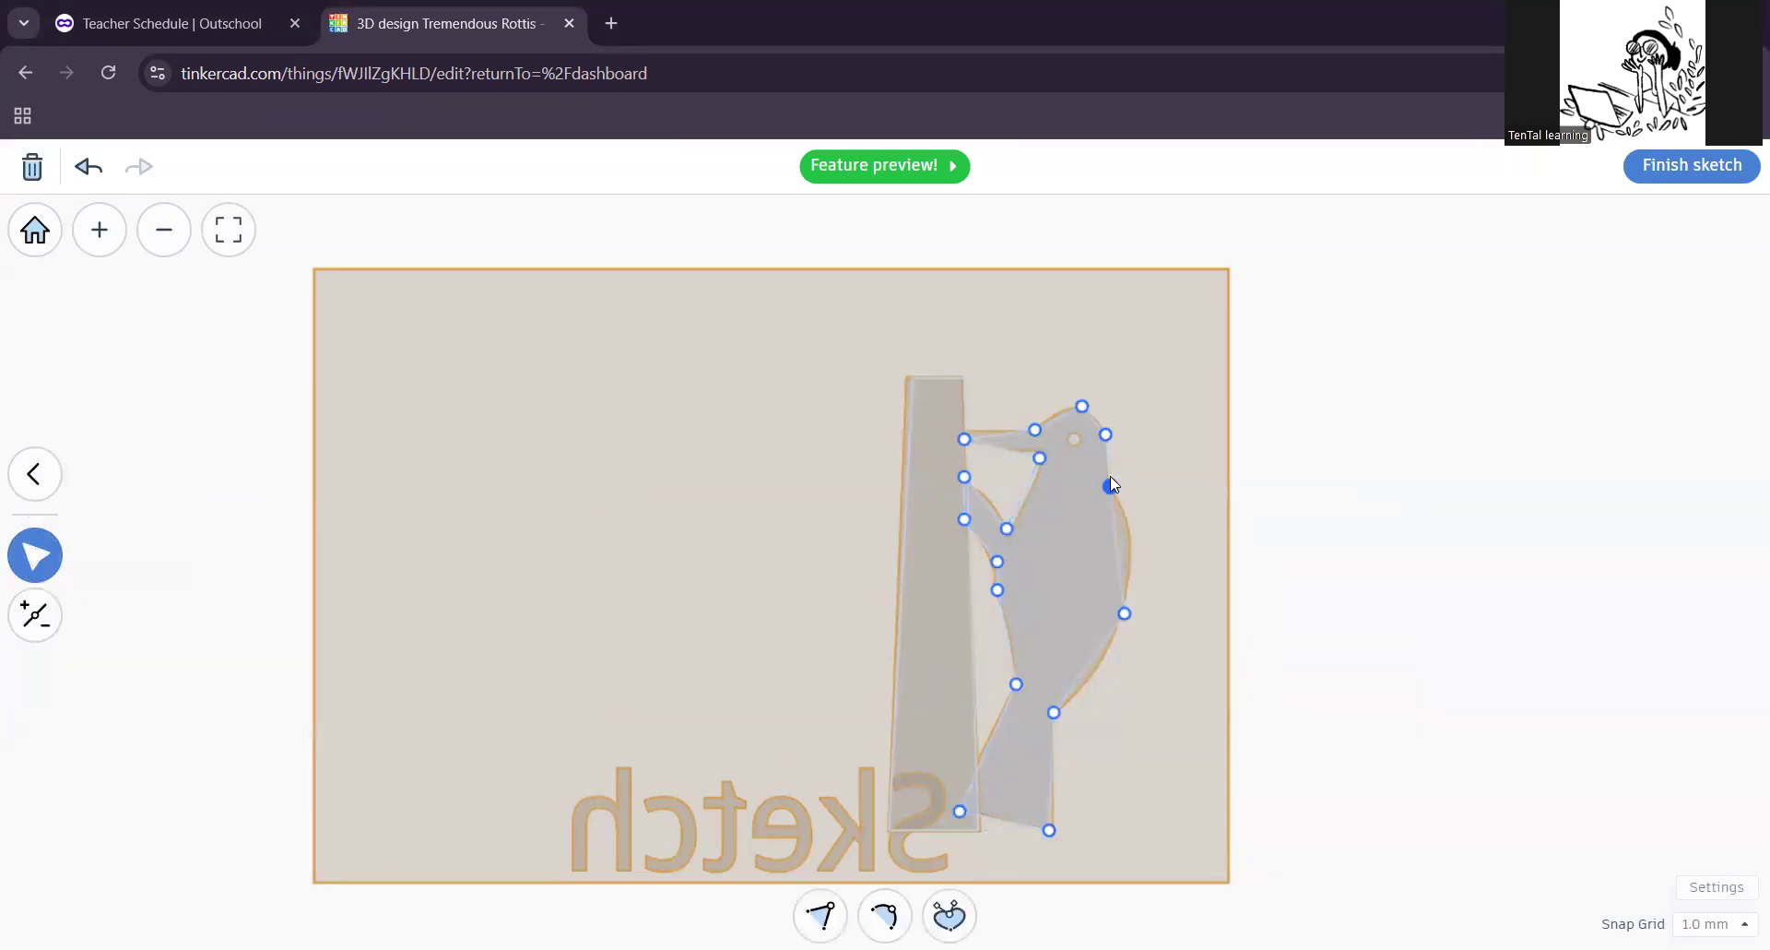
pyautogui.click(1124, 613)
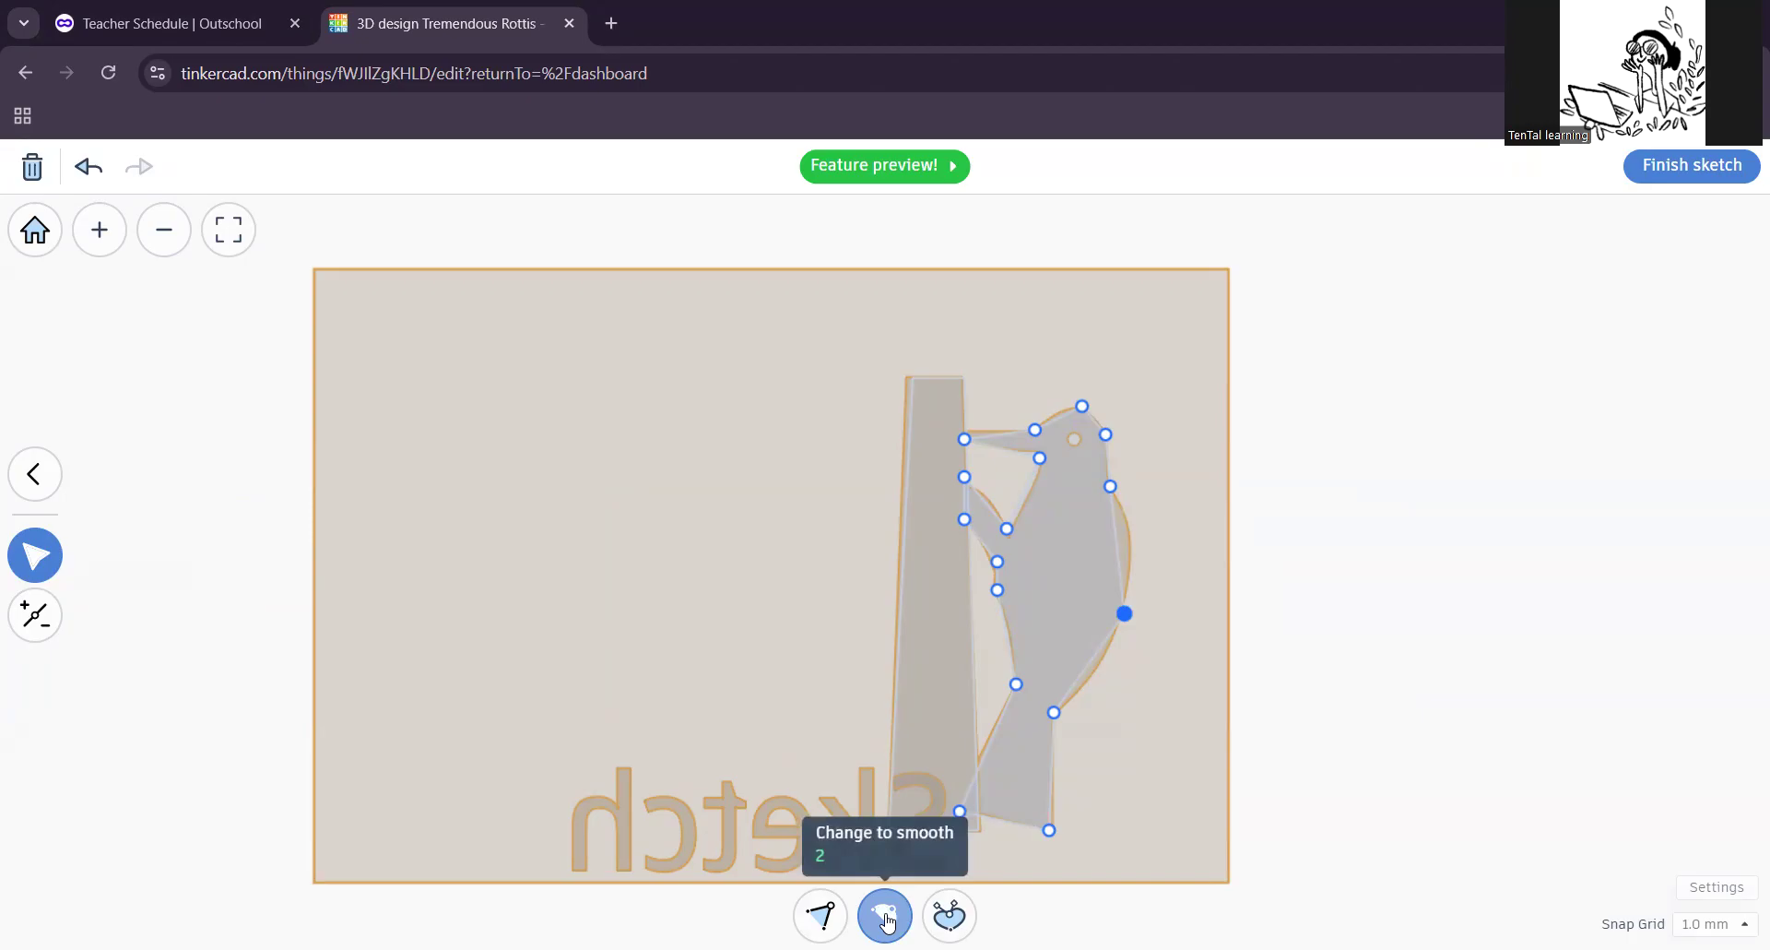
pyautogui.click(885, 917)
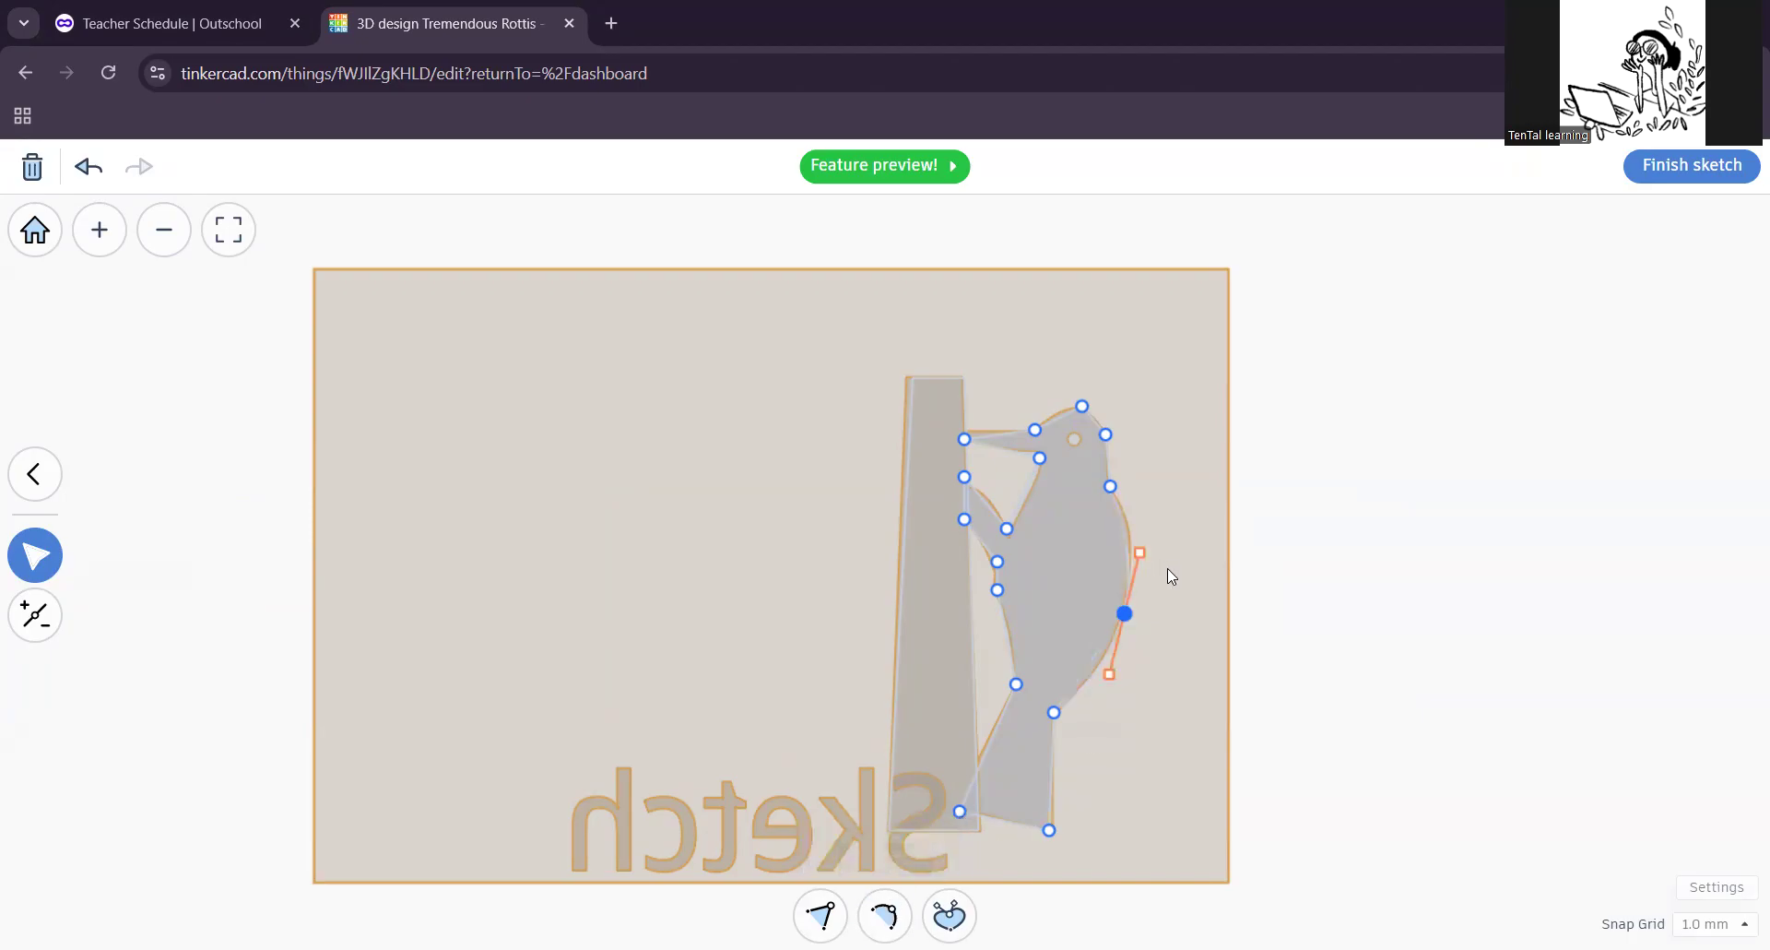
pyautogui.moveTo(1125, 612); pyautogui.dragTo(1129, 591)
pyautogui.moveTo(1143, 531); pyautogui.dragTo(1140, 524)
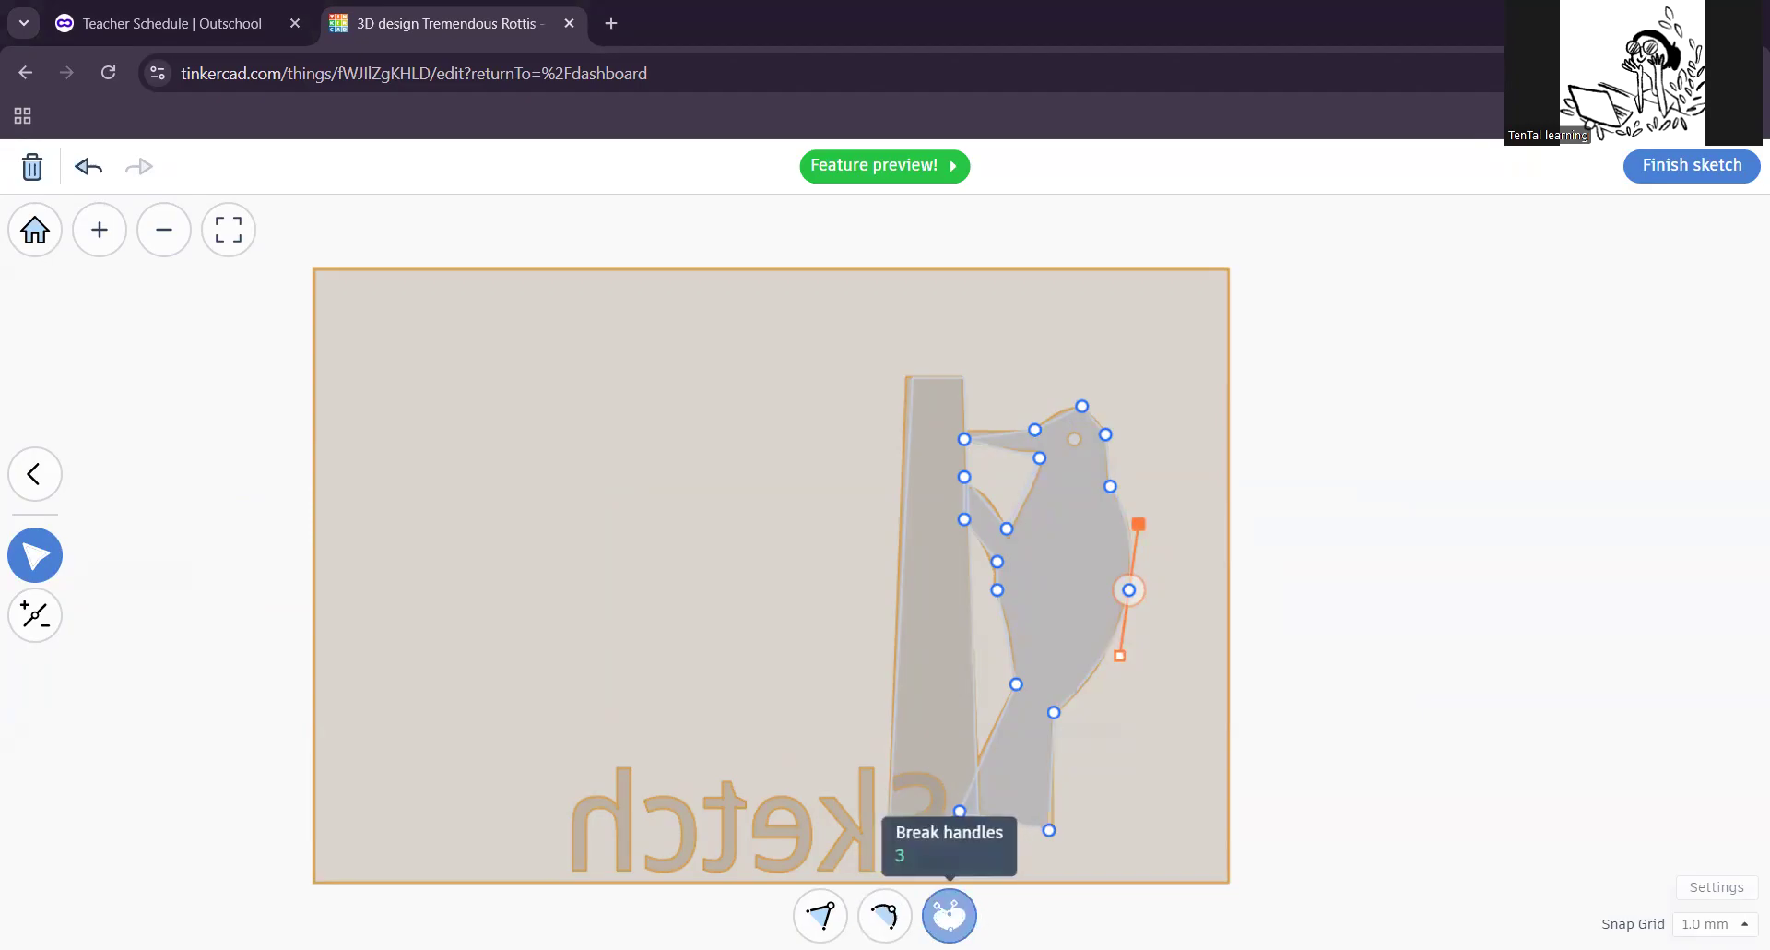
# Step: Break the back point's handles and adjust each one separately so the curve matches the bird's back
pyautogui.click(949, 915)
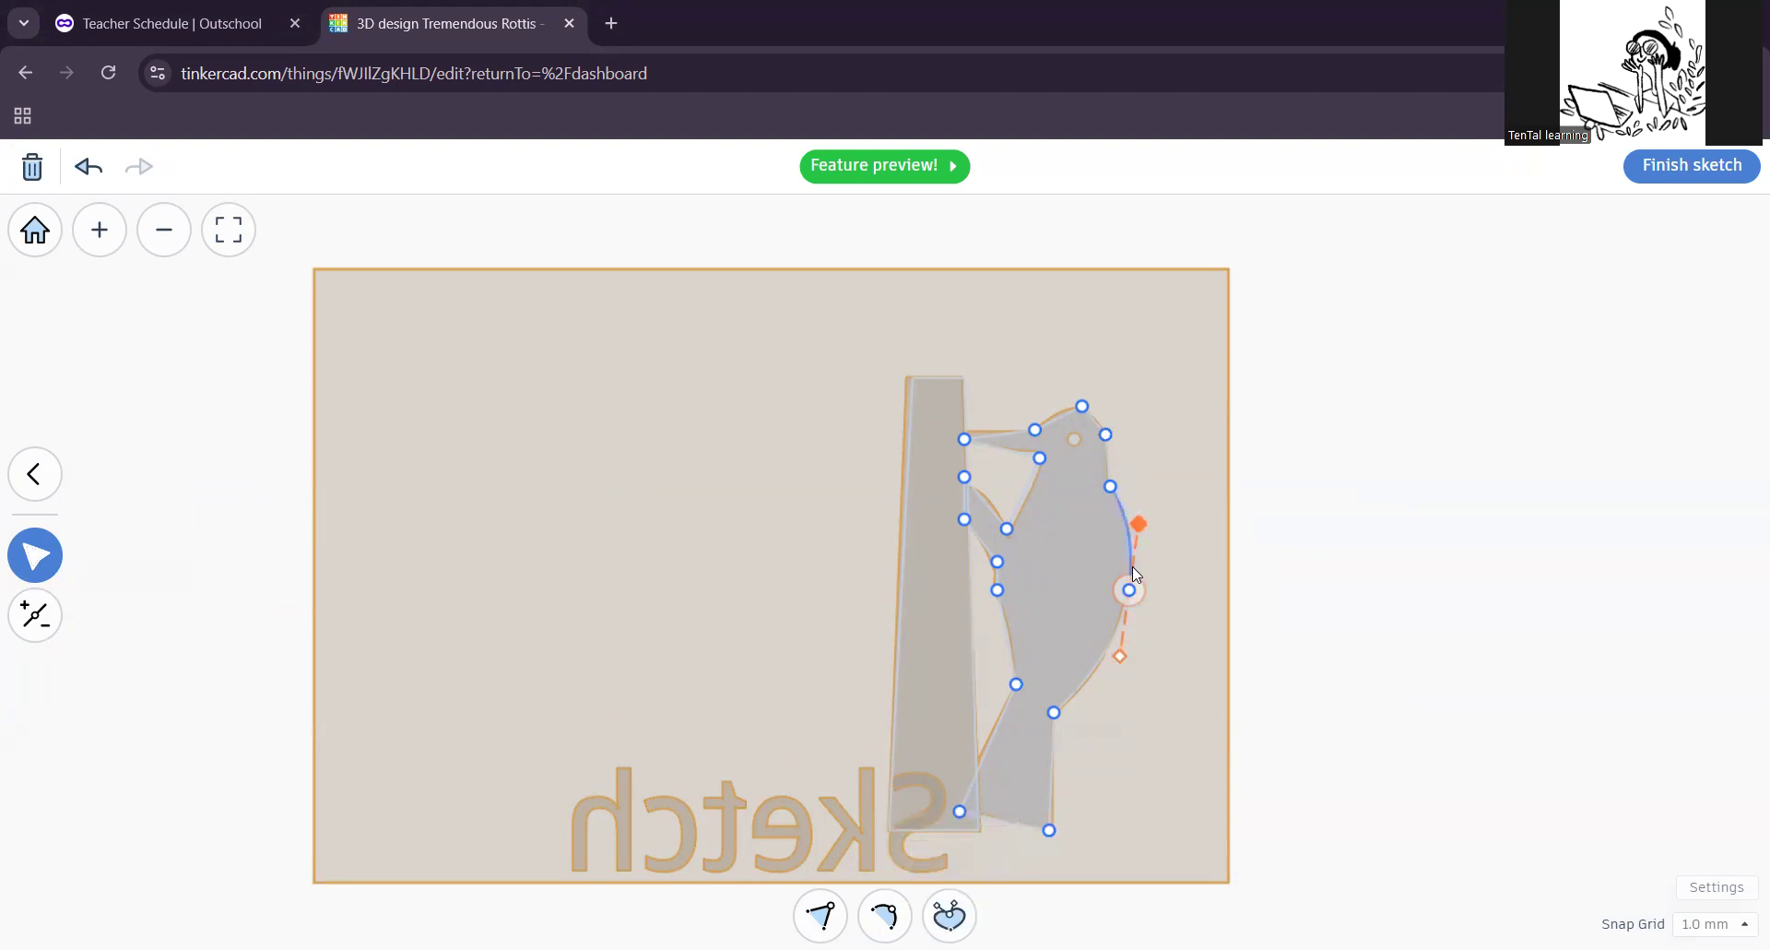
pyautogui.moveTo(1151, 527)
pyautogui.mouseDown()
pyautogui.moveTo(1209, 576)
pyautogui.moveTo(1179, 536)
pyautogui.mouseUp()
pyautogui.scroll(4, 1195, 643)
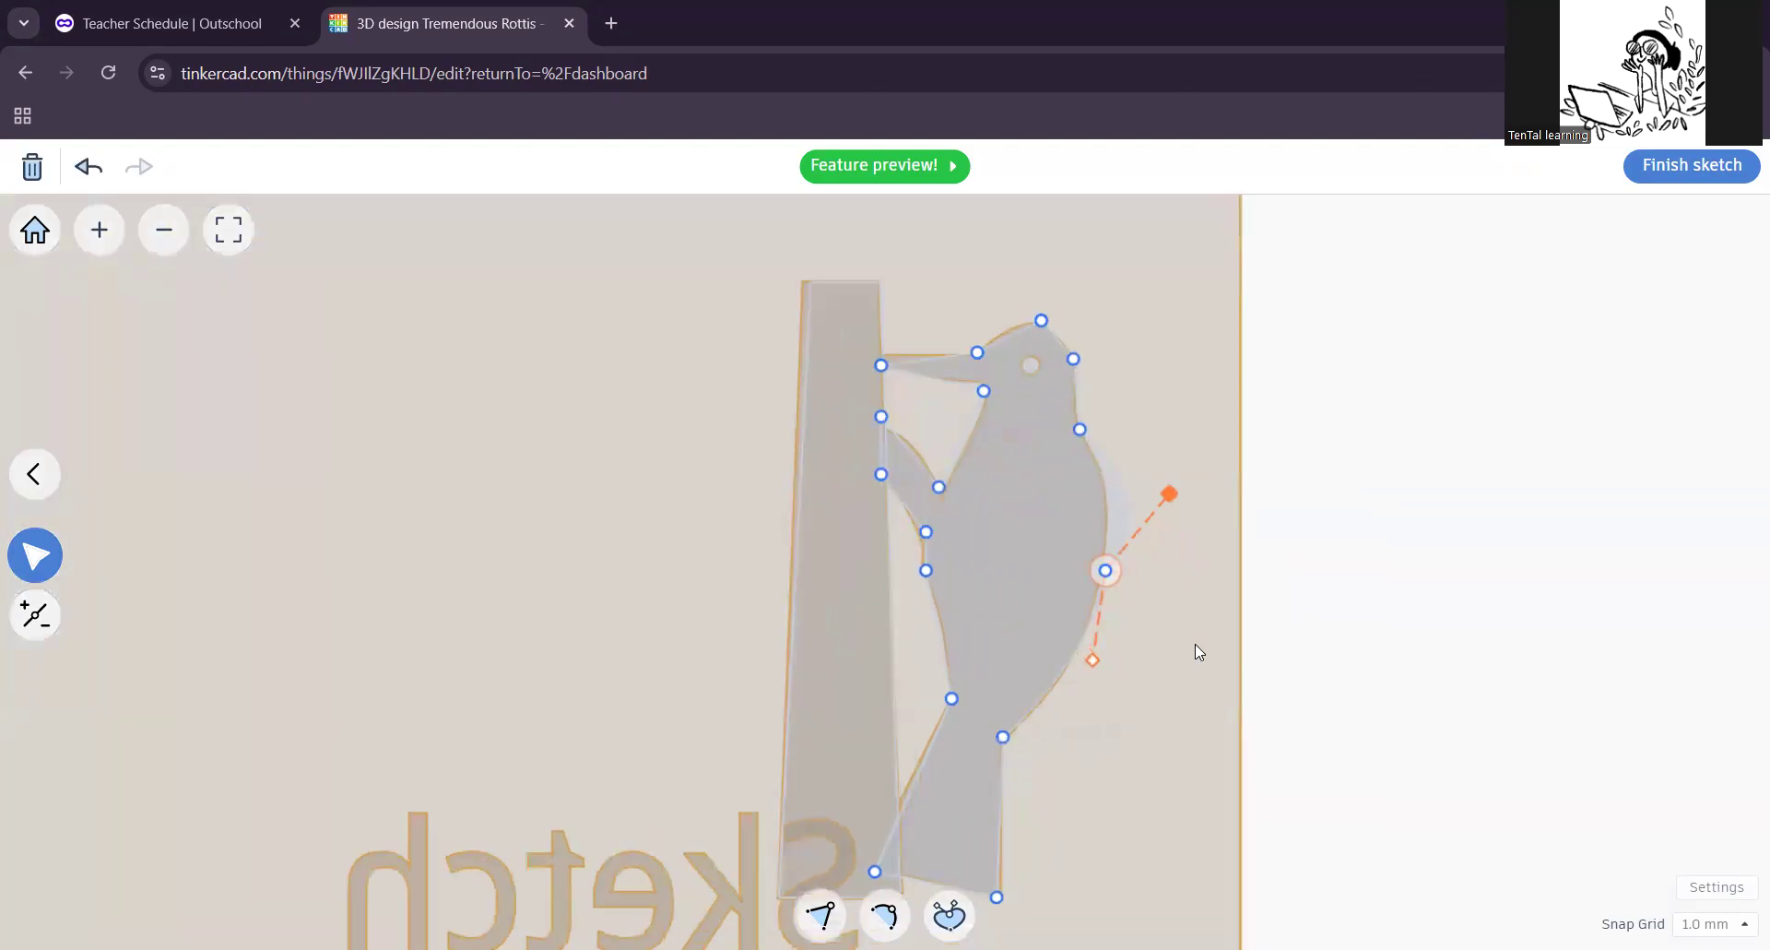
pyautogui.moveTo(1165, 454)
pyautogui.mouseDown()
pyautogui.moveTo(1223, 488)
pyautogui.moveTo(1166, 463)
pyautogui.mouseUp()
pyautogui.moveTo(1068, 664)
pyautogui.mouseDown()
pyautogui.moveTo(1196, 634)
pyautogui.moveTo(1096, 644)
pyautogui.moveTo(1116, 634)
pyautogui.moveTo(1236, 636)
pyautogui.moveTo(999, 627)
pyautogui.moveTo(1117, 637)
pyautogui.moveTo(1060, 682)
pyautogui.mouseUp()
pyautogui.moveTo(1161, 459); pyautogui.dragTo(1094, 432)
# Step: Move the point where the underside of the leg meets the belly slightly toward the trunk
pyautogui.scroll(-1, 1090, 760)
pyautogui.moveTo(1083, 830)
pyautogui.mouseDown(button='middle')
pyautogui.moveTo(1116, 727)
pyautogui.moveTo(1130, 830)
pyautogui.mouseUp(button='middle')
pyautogui.moveTo(911, 544); pyautogui.dragTo(904, 543)
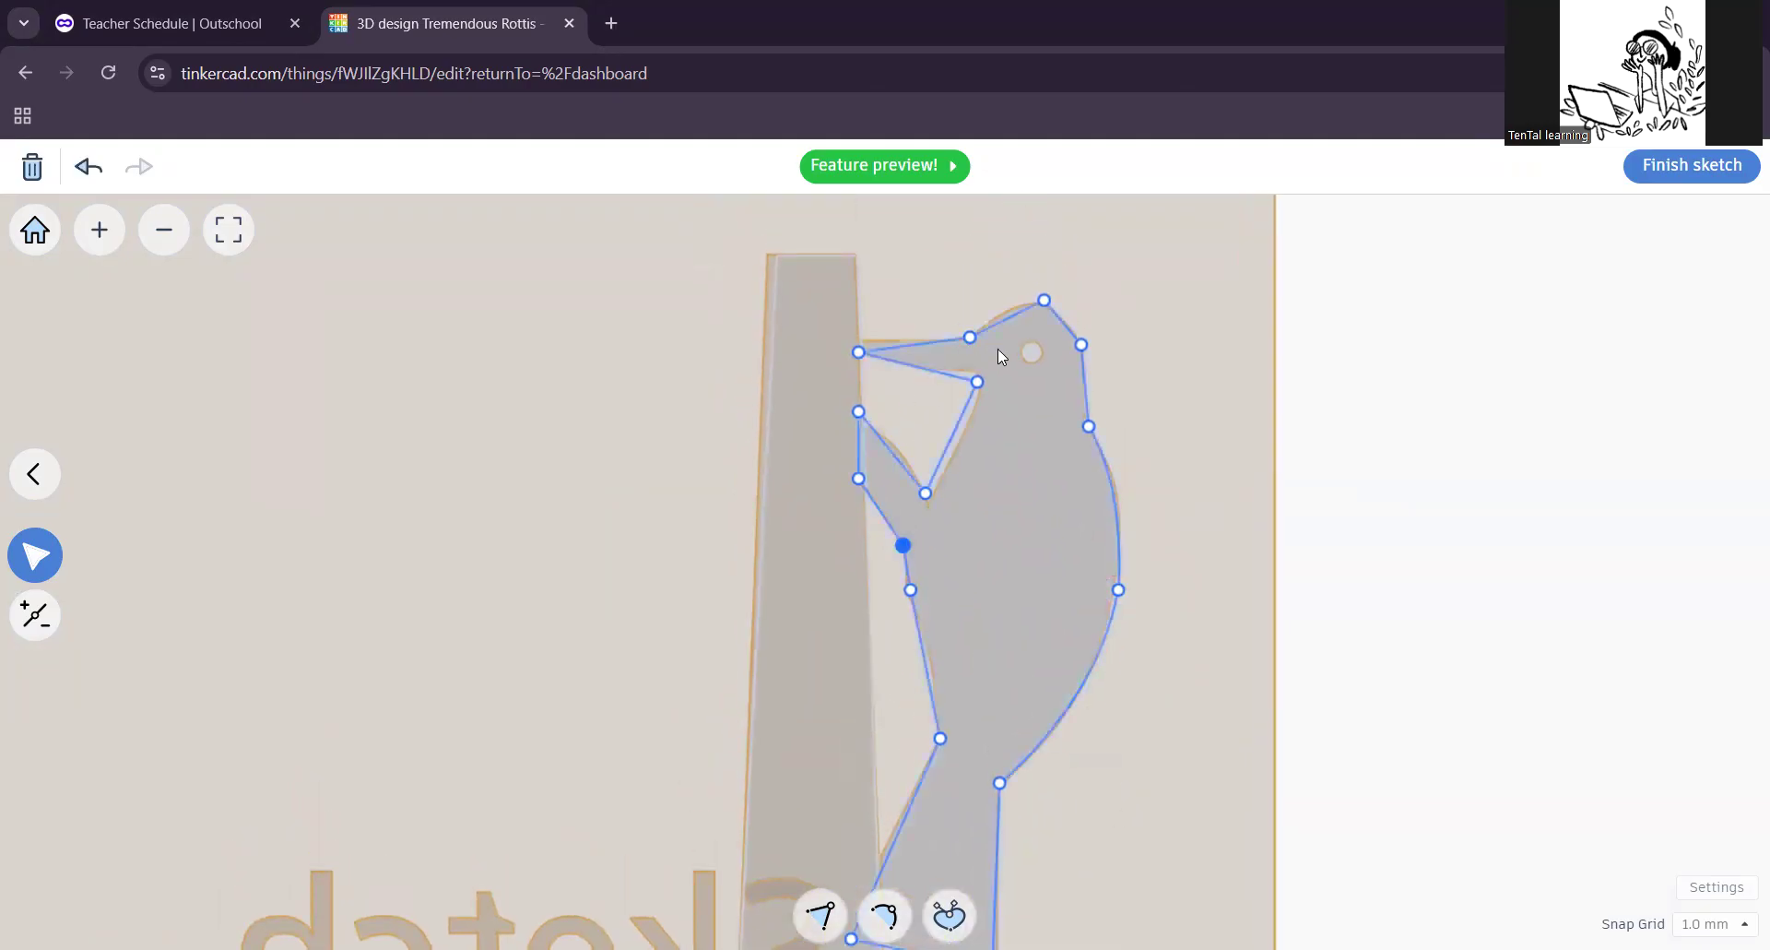
# Step: Change the point on top of the bird's head to smooth and move it down onto the traced head outline
pyautogui.scroll(5, 992, 474)
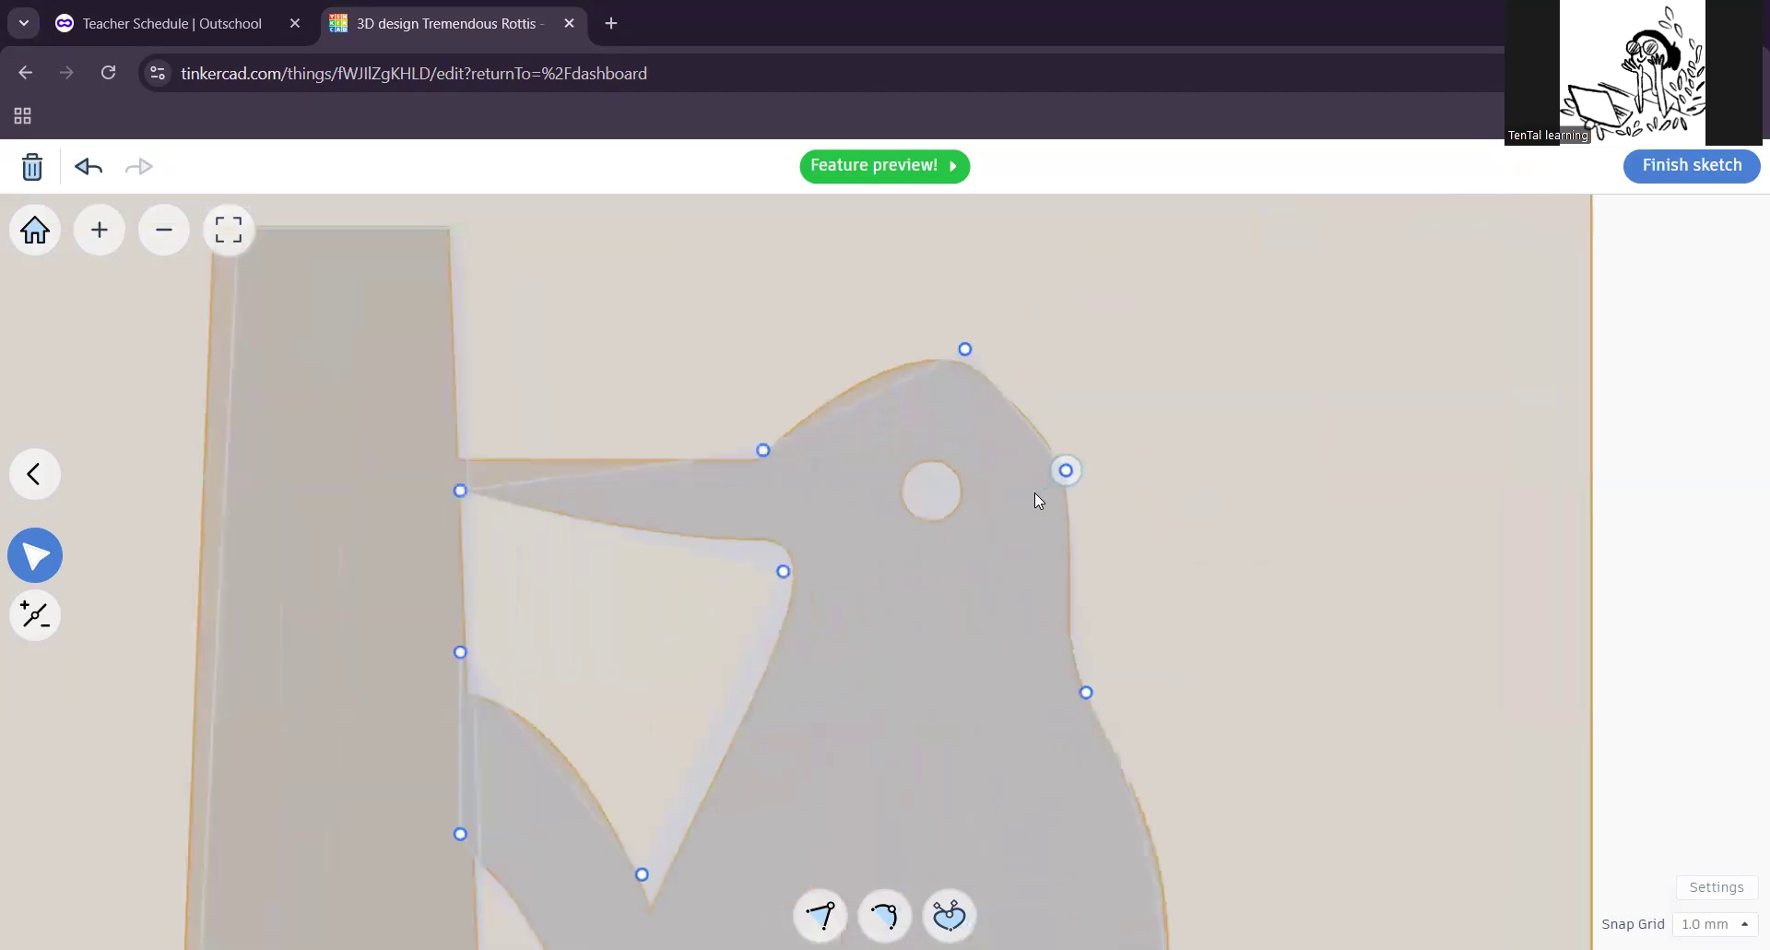
pyautogui.scroll(2, 1035, 491)
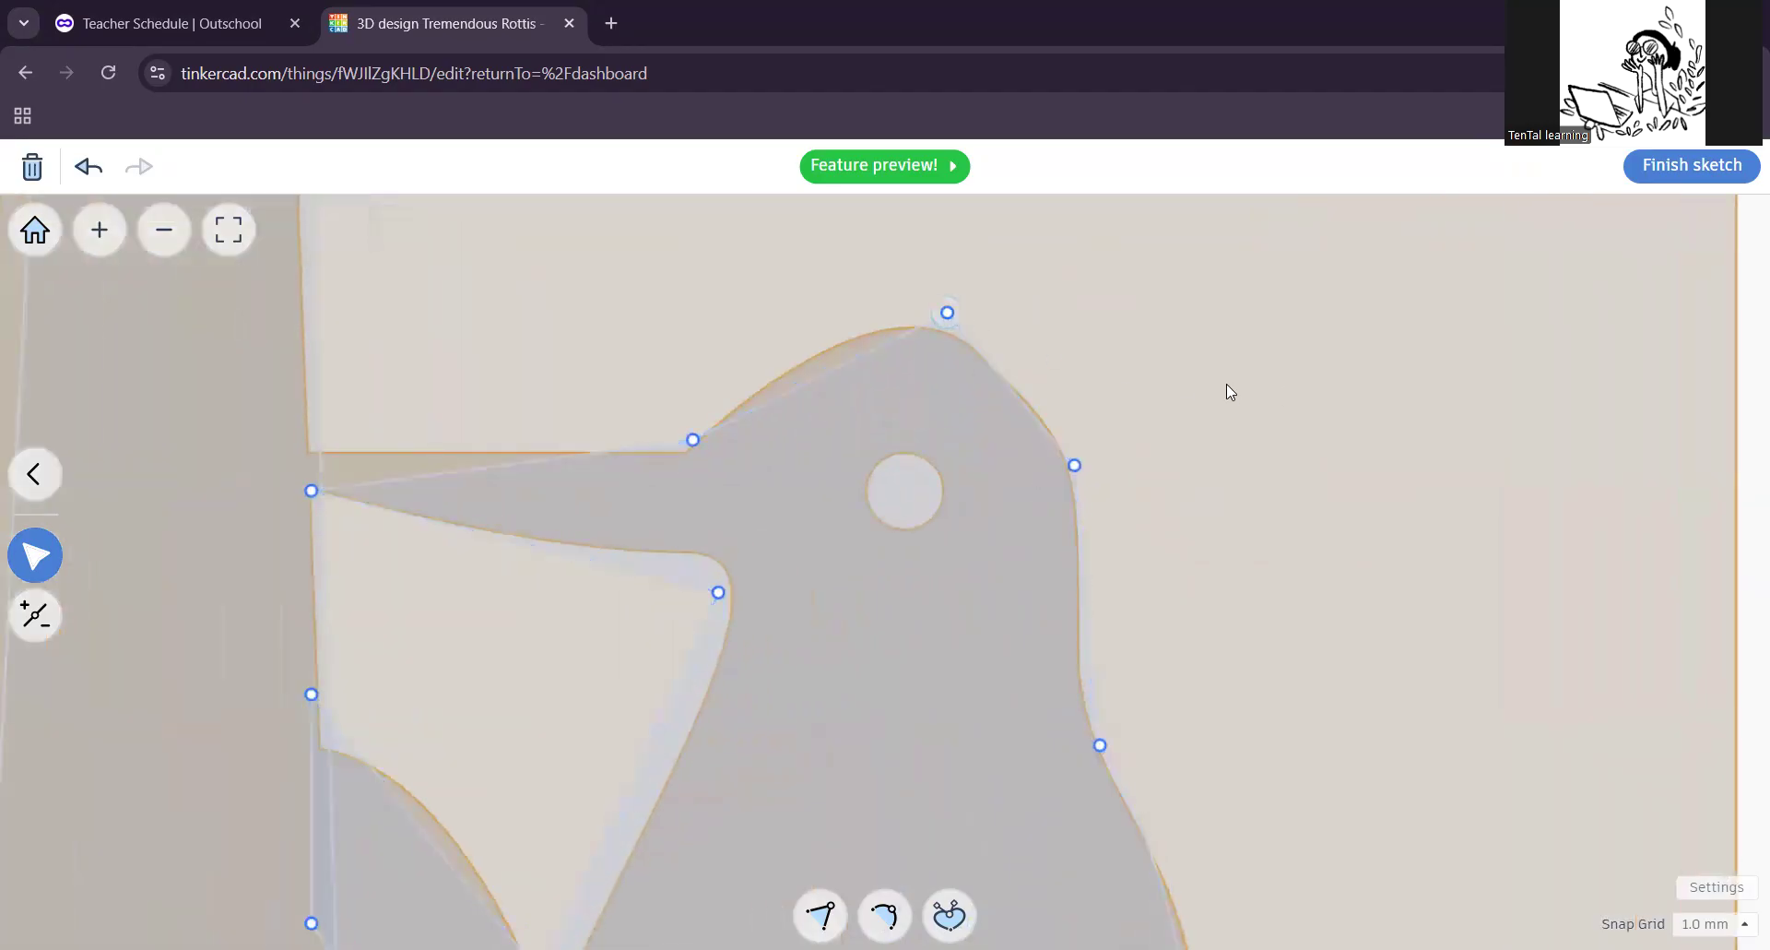
pyautogui.click(947, 313)
pyautogui.click(887, 914)
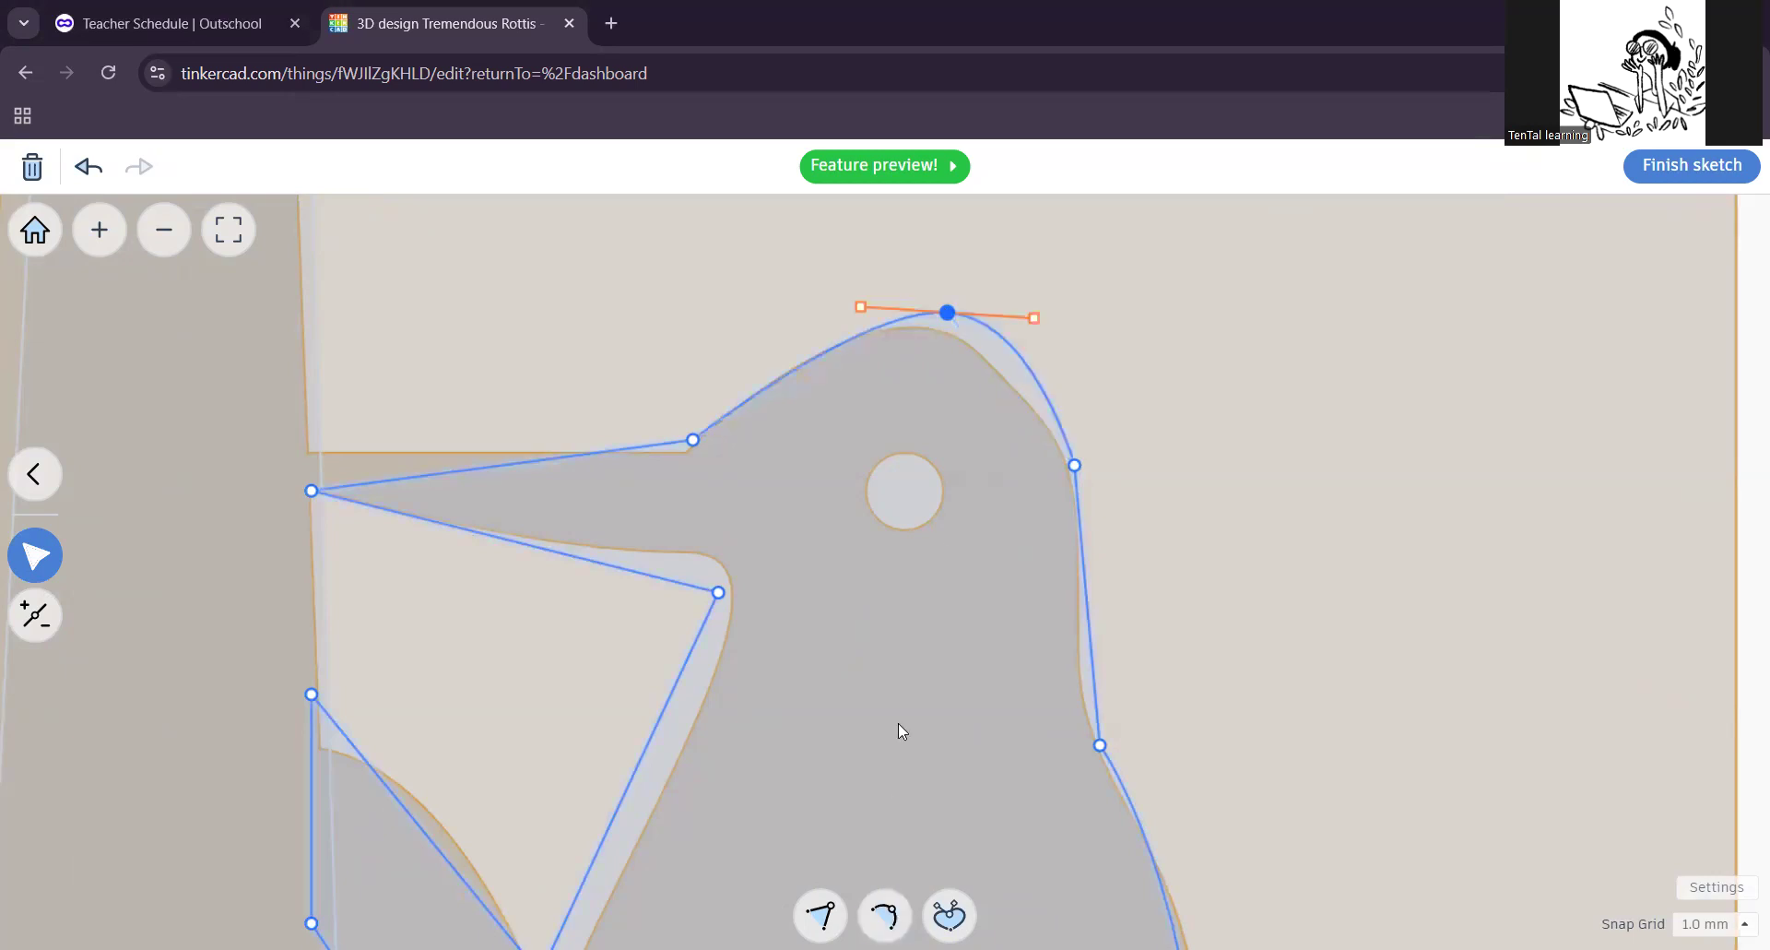
pyautogui.moveTo(945, 311); pyautogui.dragTo(920, 335)
# Step: Change the point at the back of the bird's head to smooth, keeping it in its original position
pyautogui.click(1073, 466)
pyautogui.moveTo(1065, 463); pyautogui.dragTo(1074, 466)
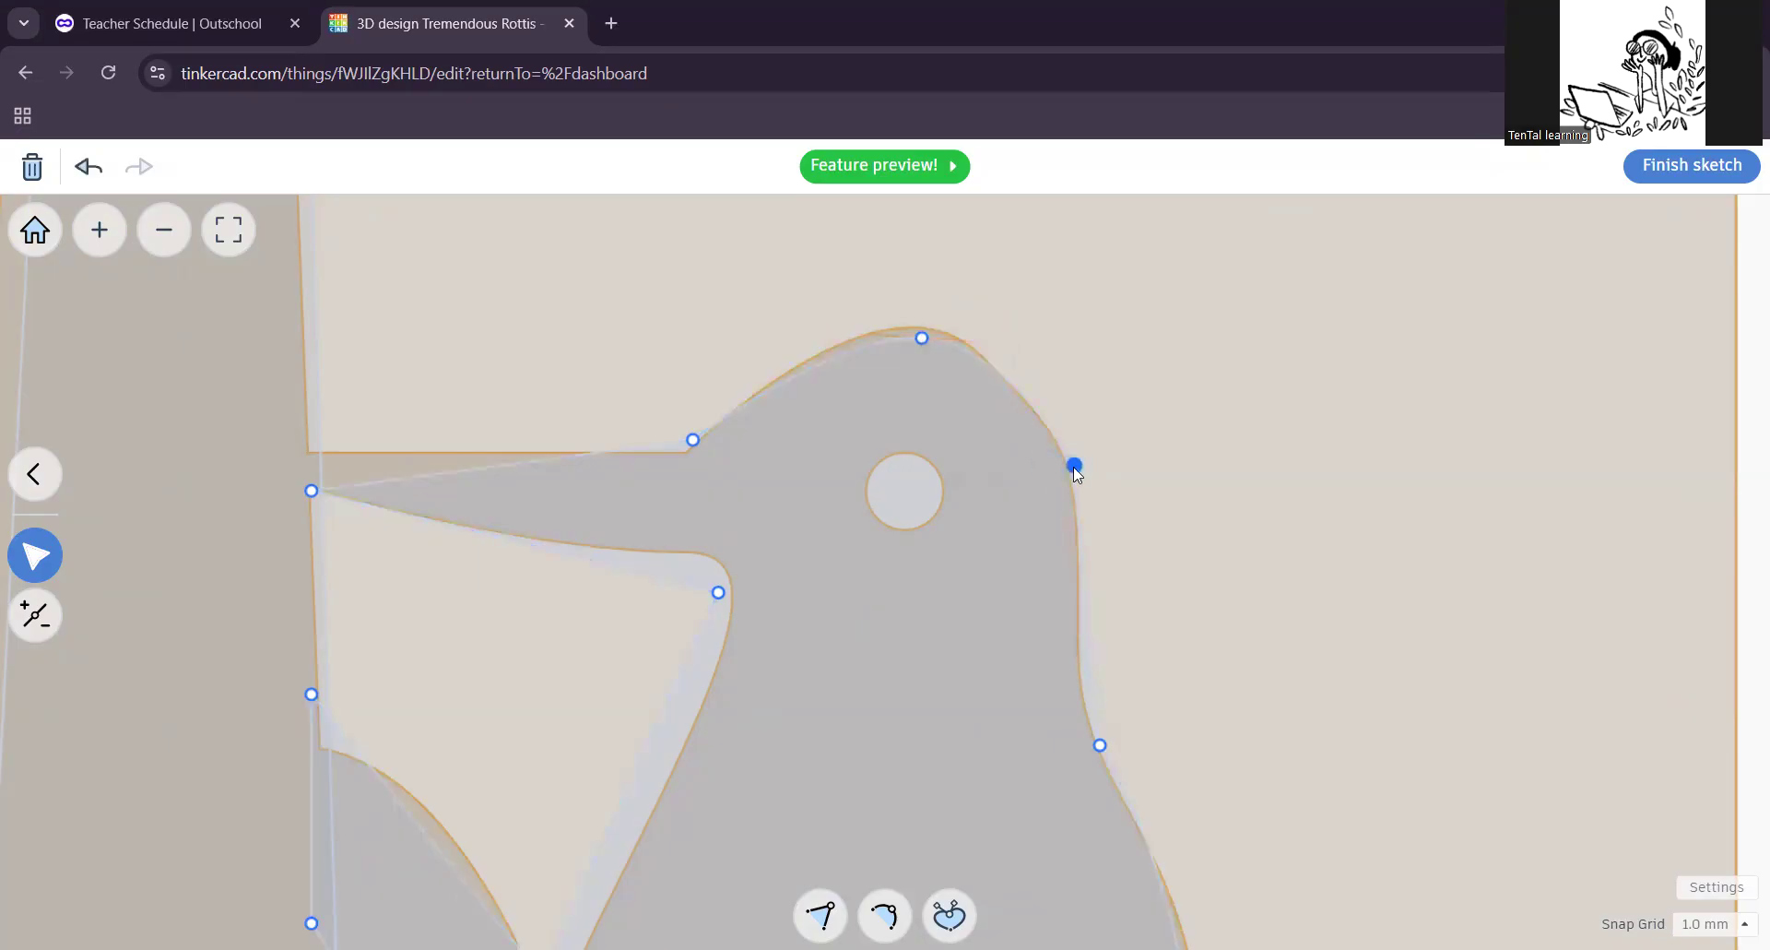
pyautogui.click(884, 915)
pyautogui.click(1074, 461)
pyautogui.hotkey('ctrl', 'z')
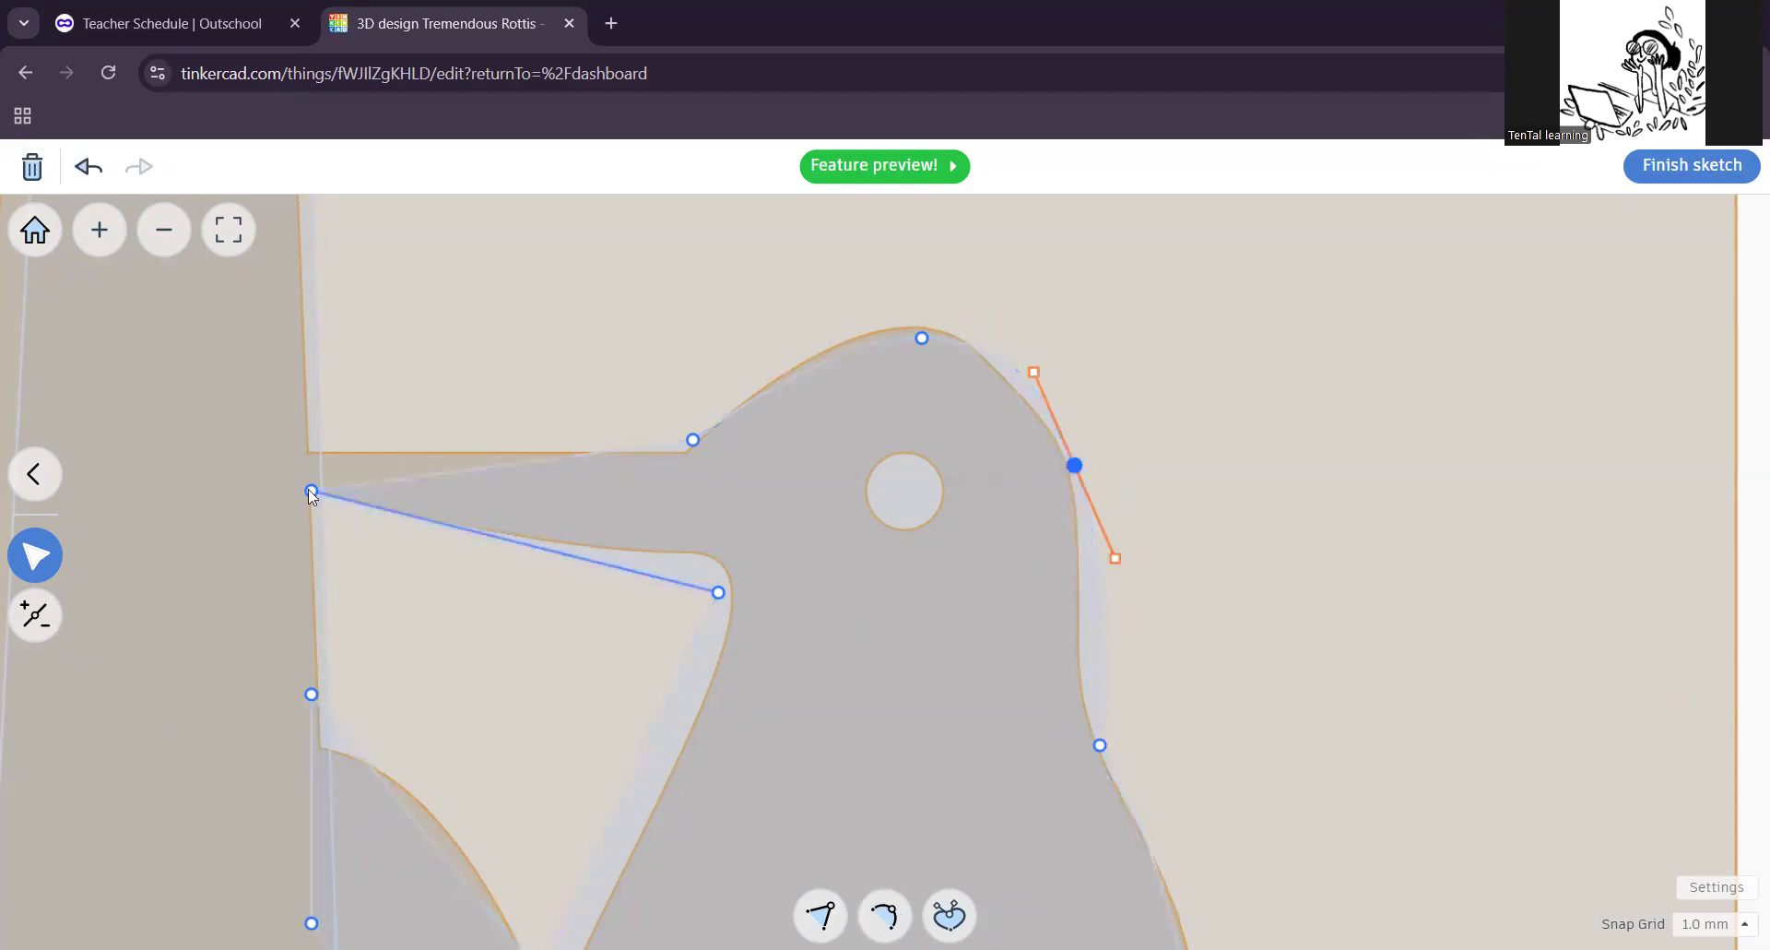
# Step: Move the beak tip up into the trunk, raise the throat point below the beak, and change the throat point to smooth
pyautogui.moveTo(312, 484); pyautogui.dragTo(285, 440)
pyautogui.moveTo(716, 588); pyautogui.dragTo(723, 559)
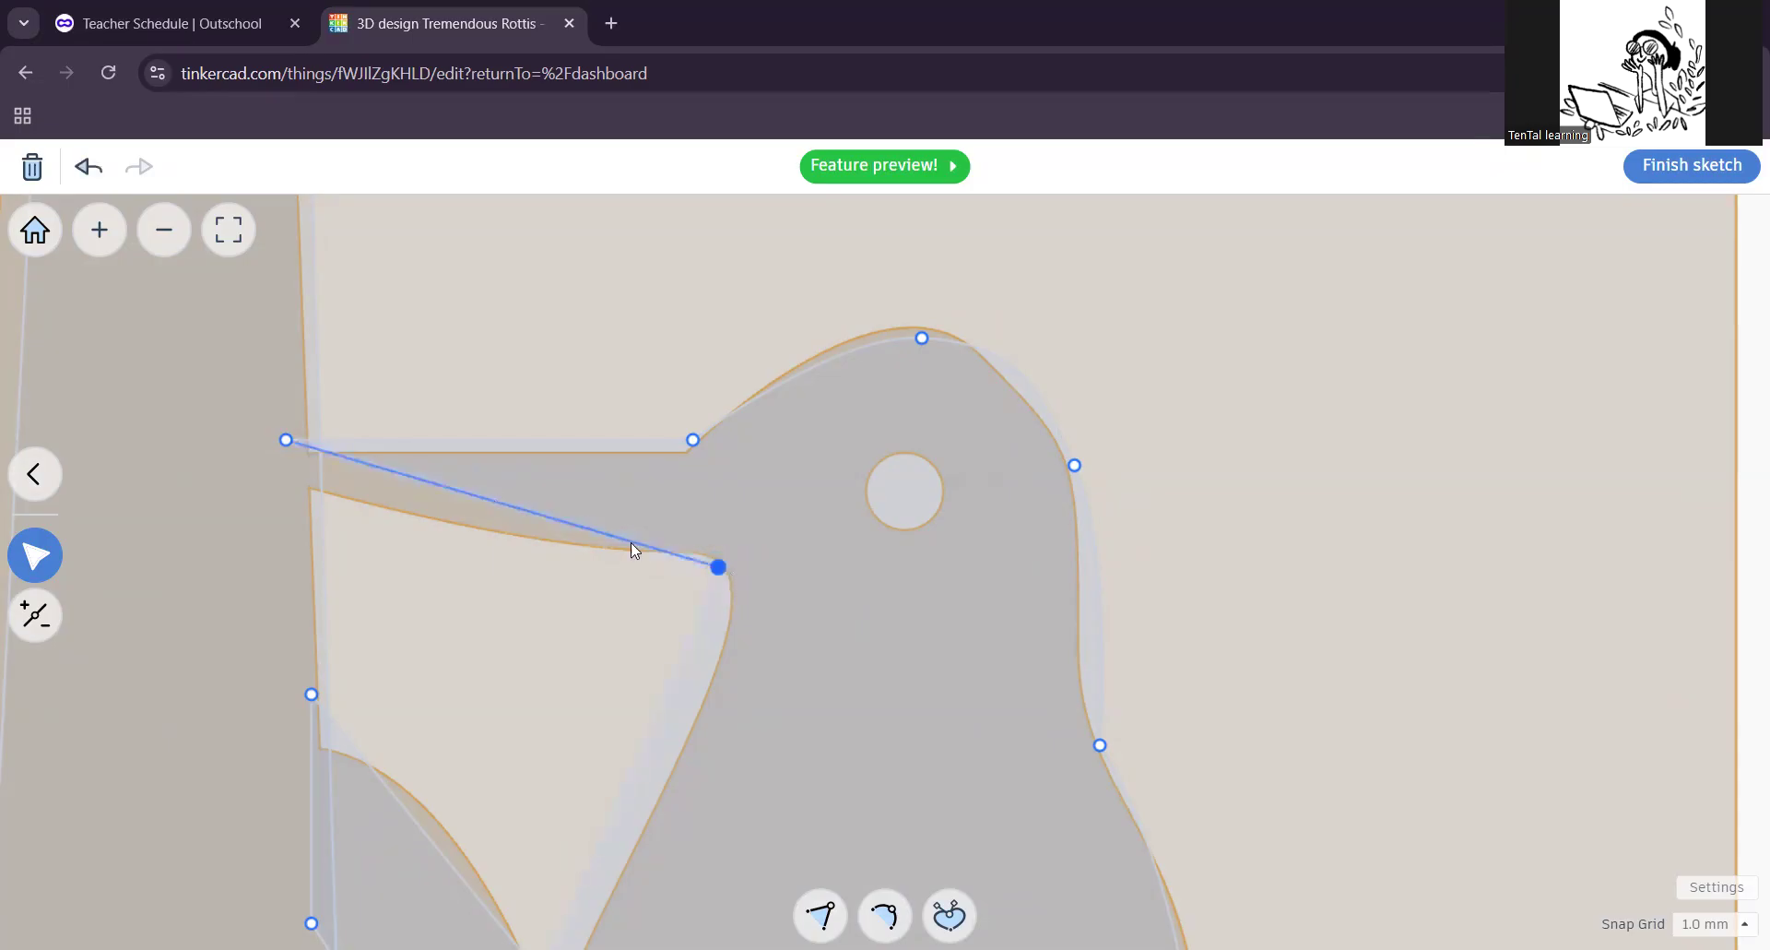
pyautogui.click(885, 916)
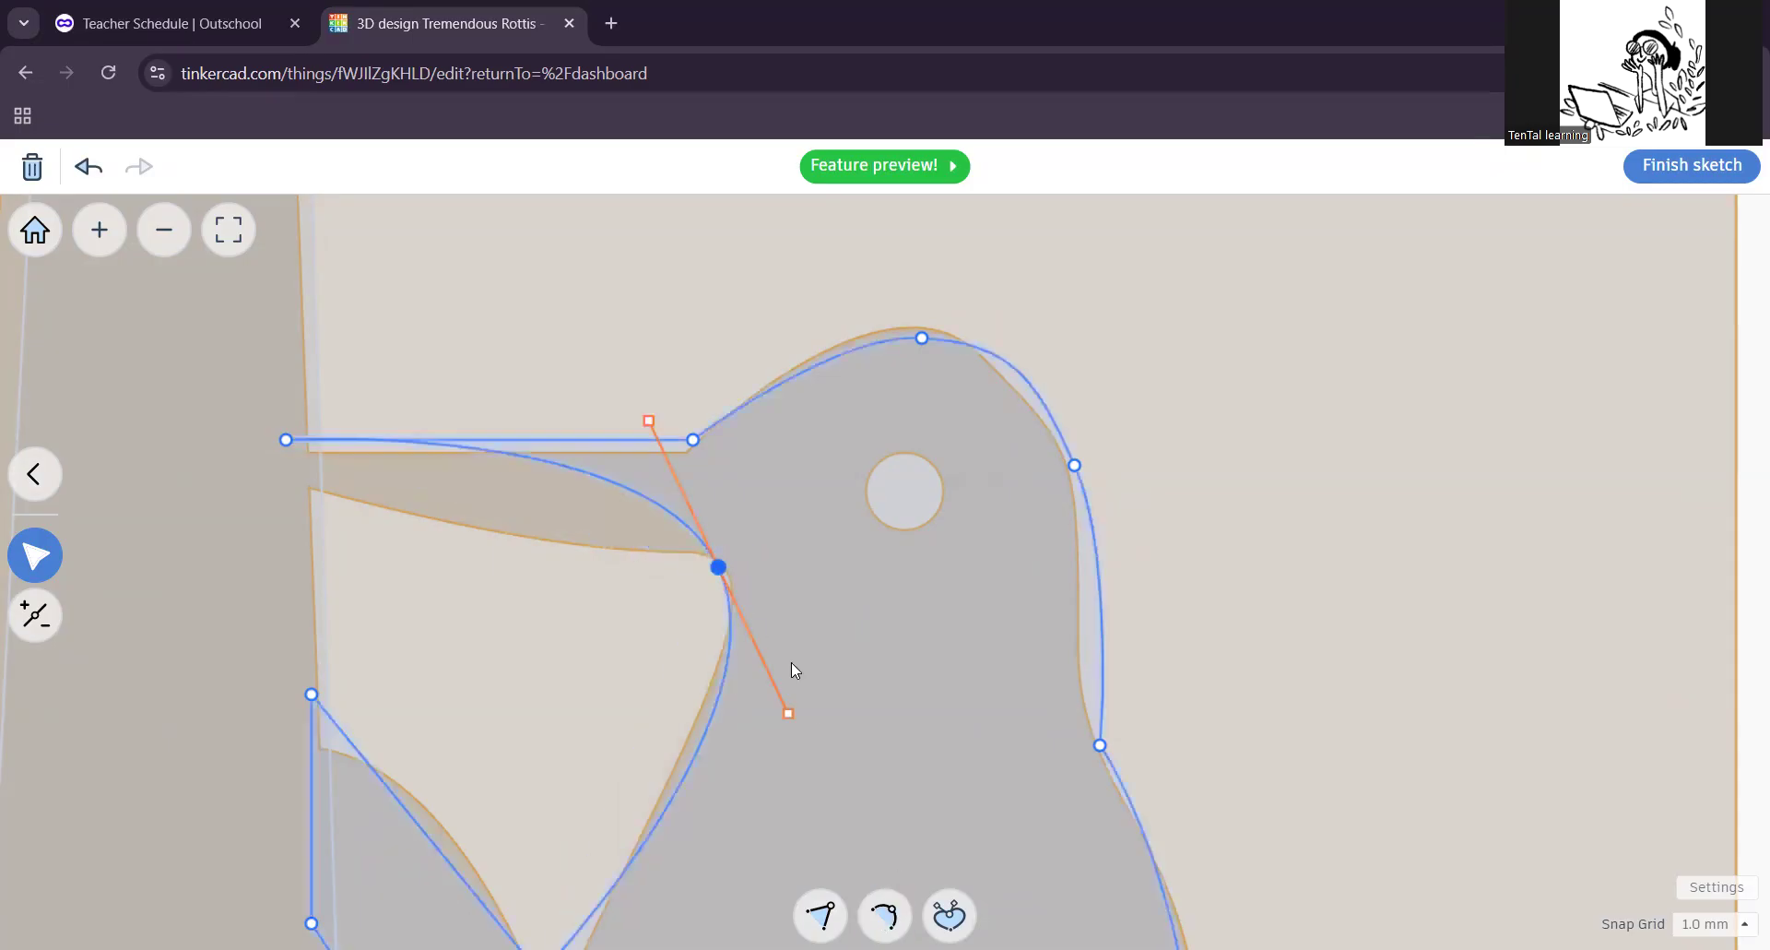
# Step: Move the corner point between the bird's leg and chest down into the notch of the outline
pyautogui.scroll(-2, 1057, 666)
pyautogui.moveTo(917, 773); pyautogui.dragTo(928, 496, button='middle')
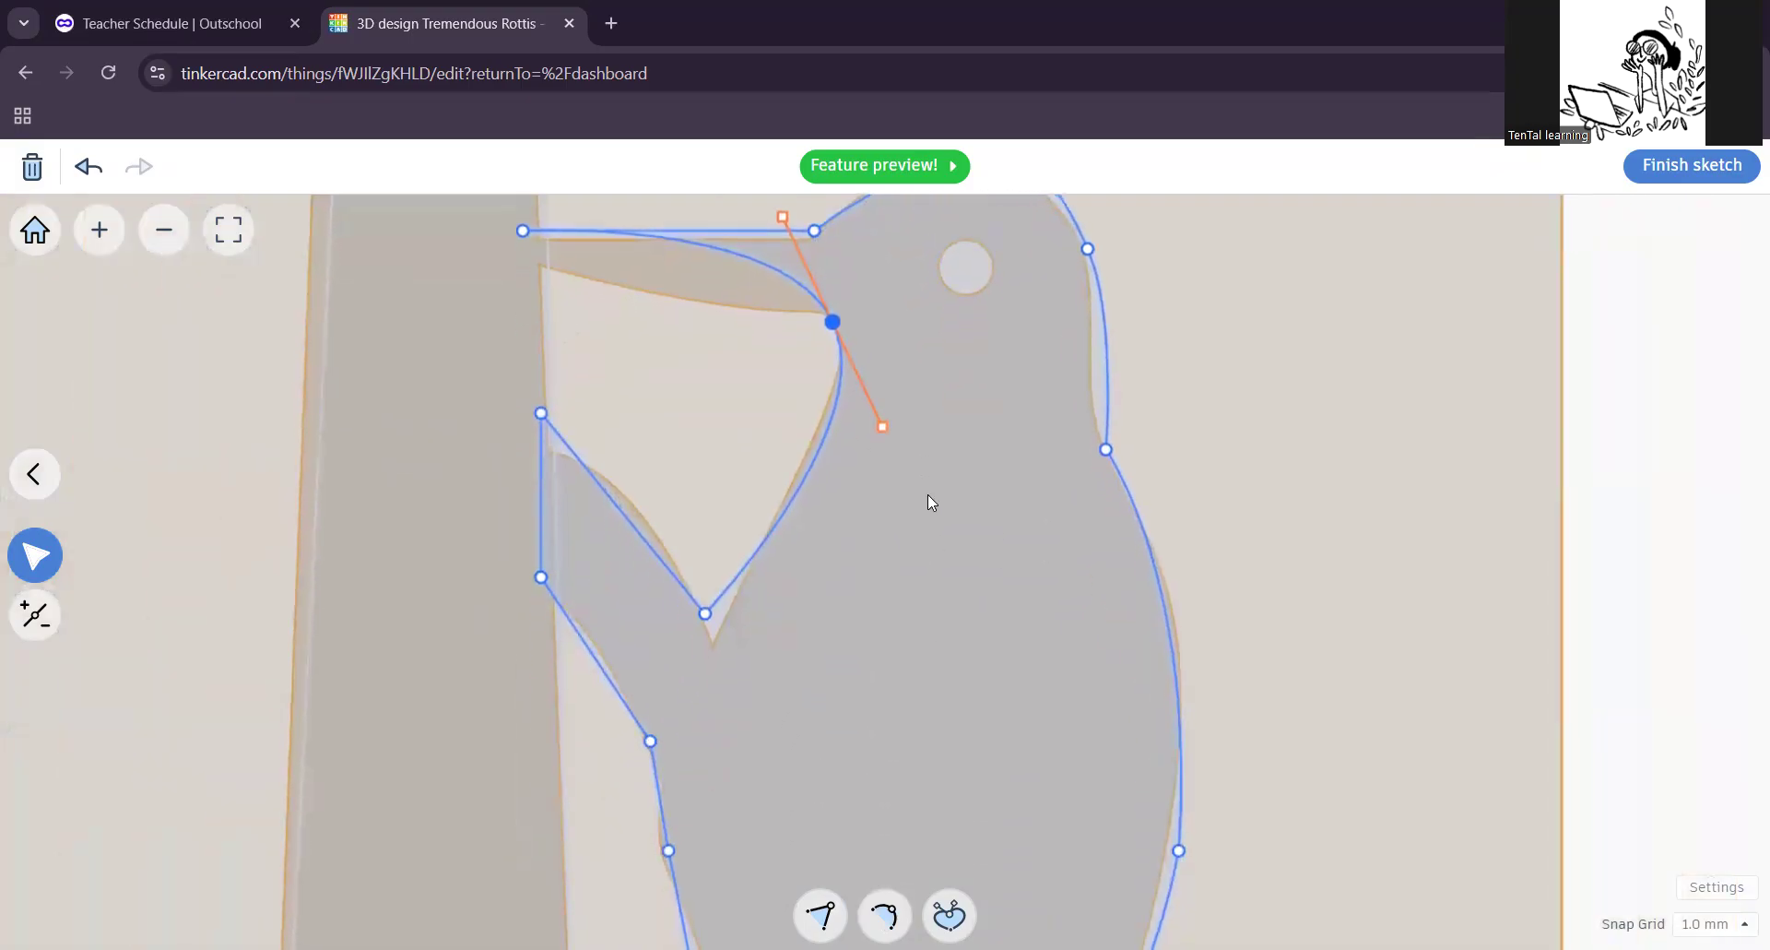
pyautogui.moveTo(706, 616); pyautogui.dragTo(710, 635)
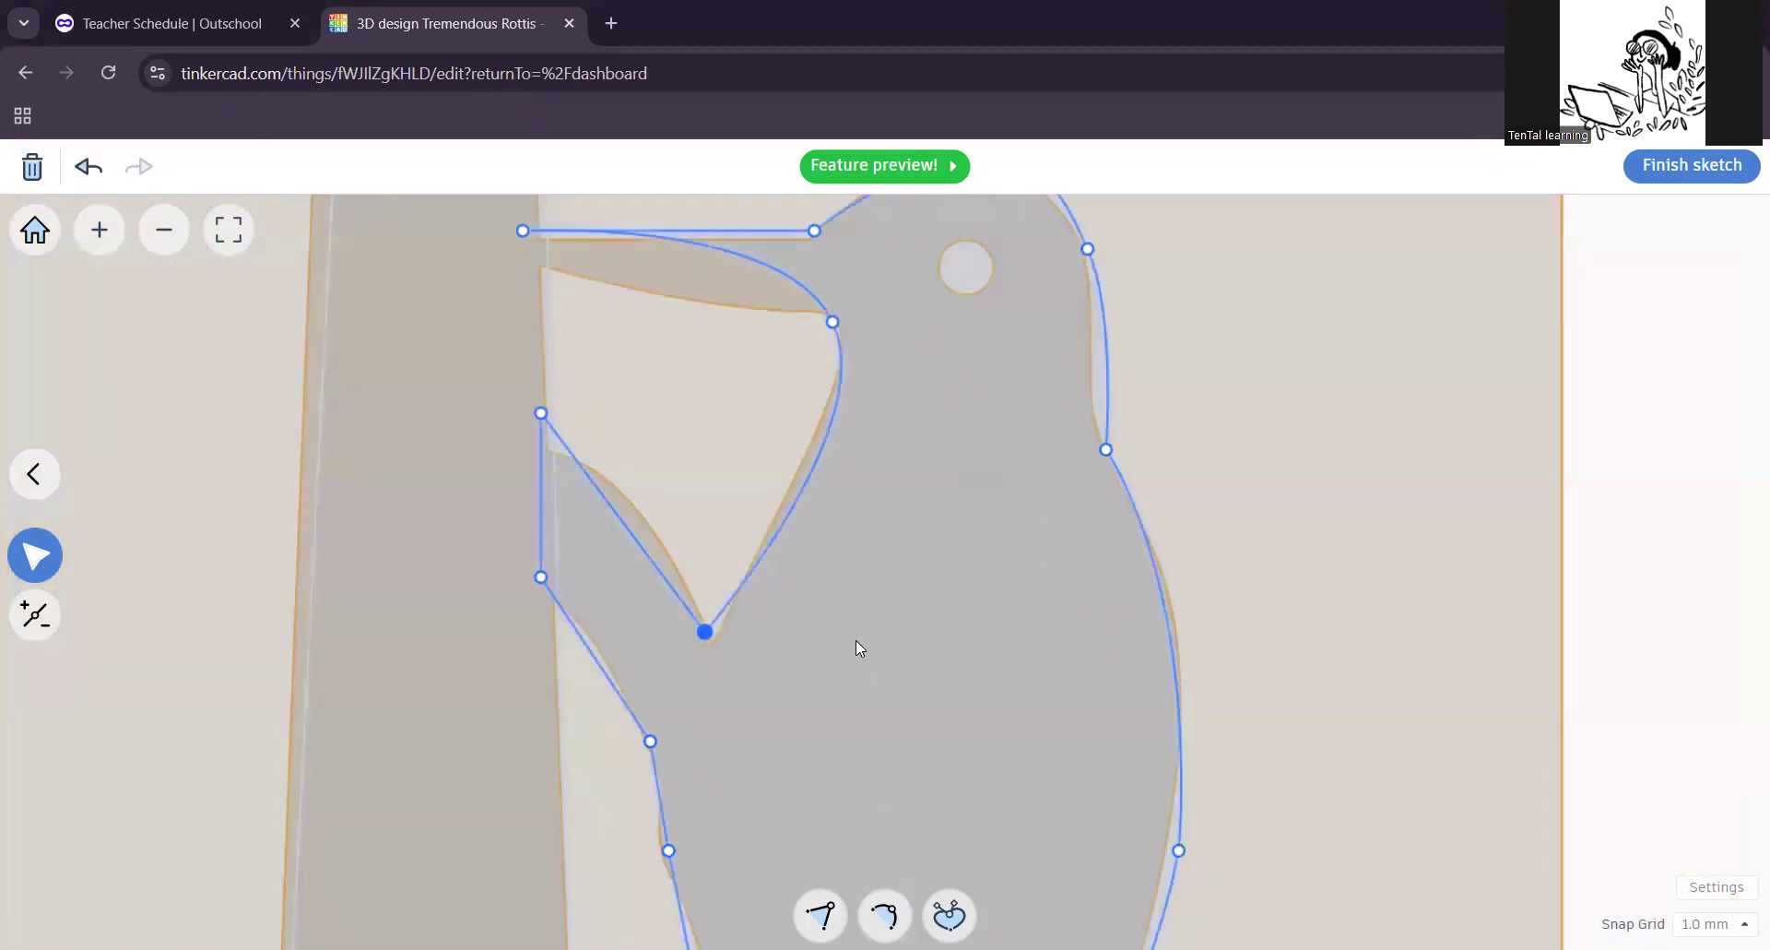
pyautogui.scroll(-3, 855, 640)
pyautogui.moveTo(887, 708); pyautogui.dragTo(858, 549, button='middle')
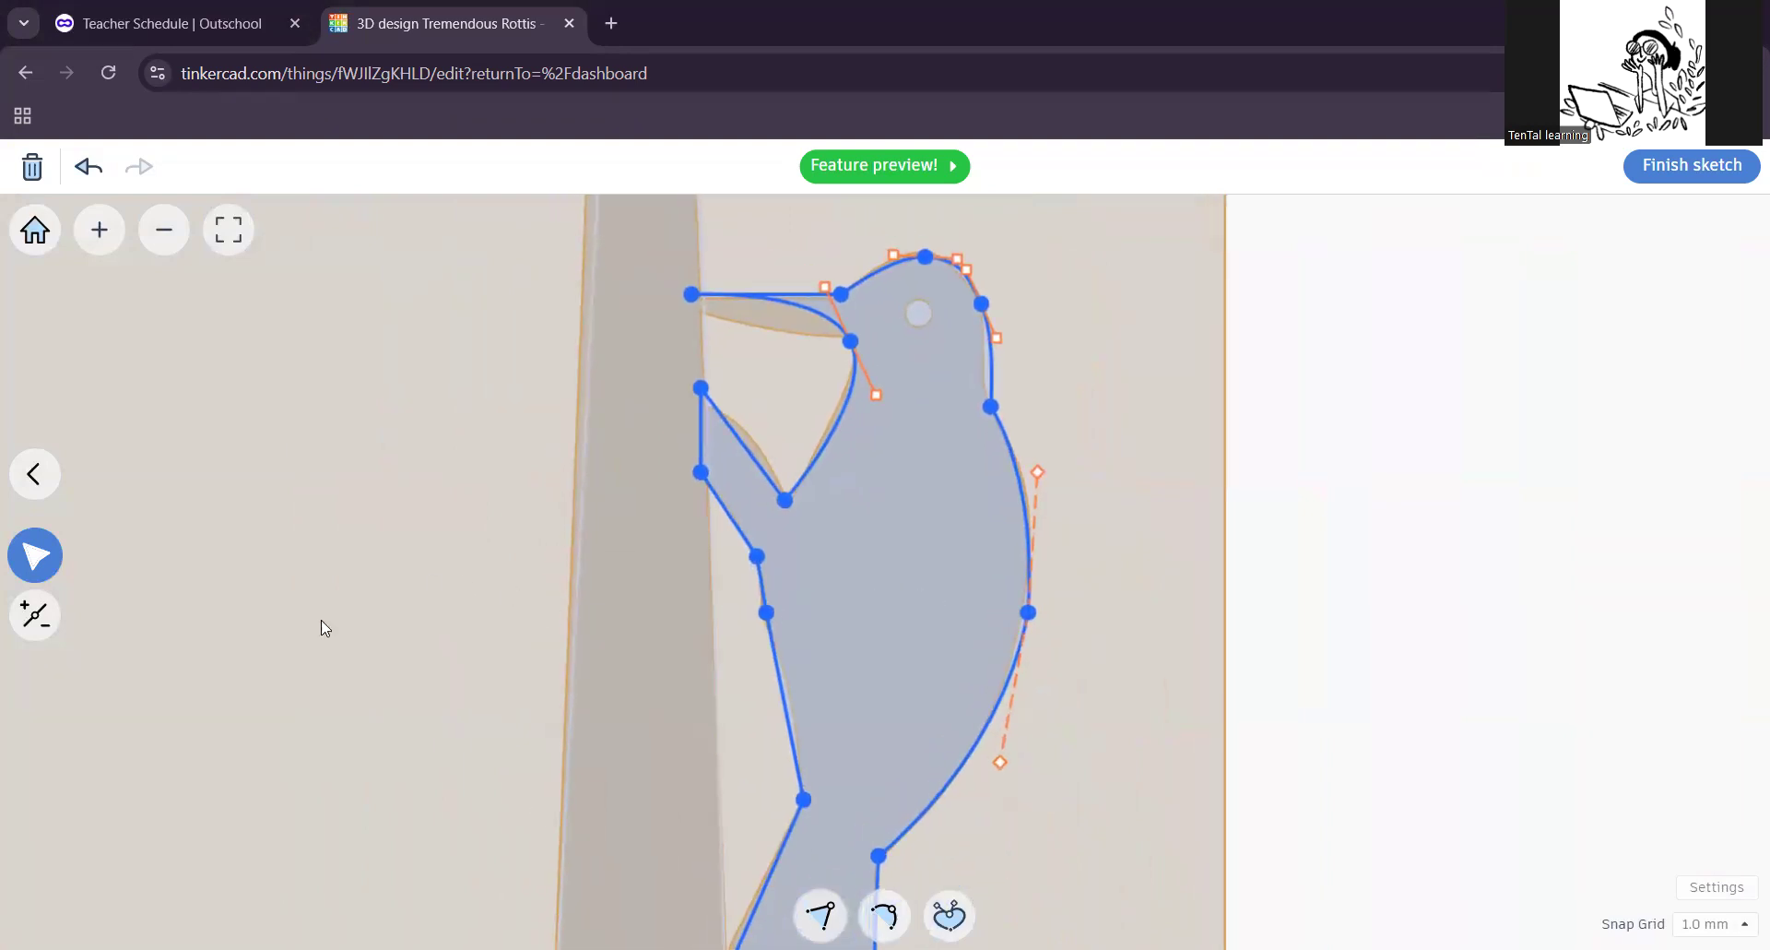
pyautogui.click(346, 626)
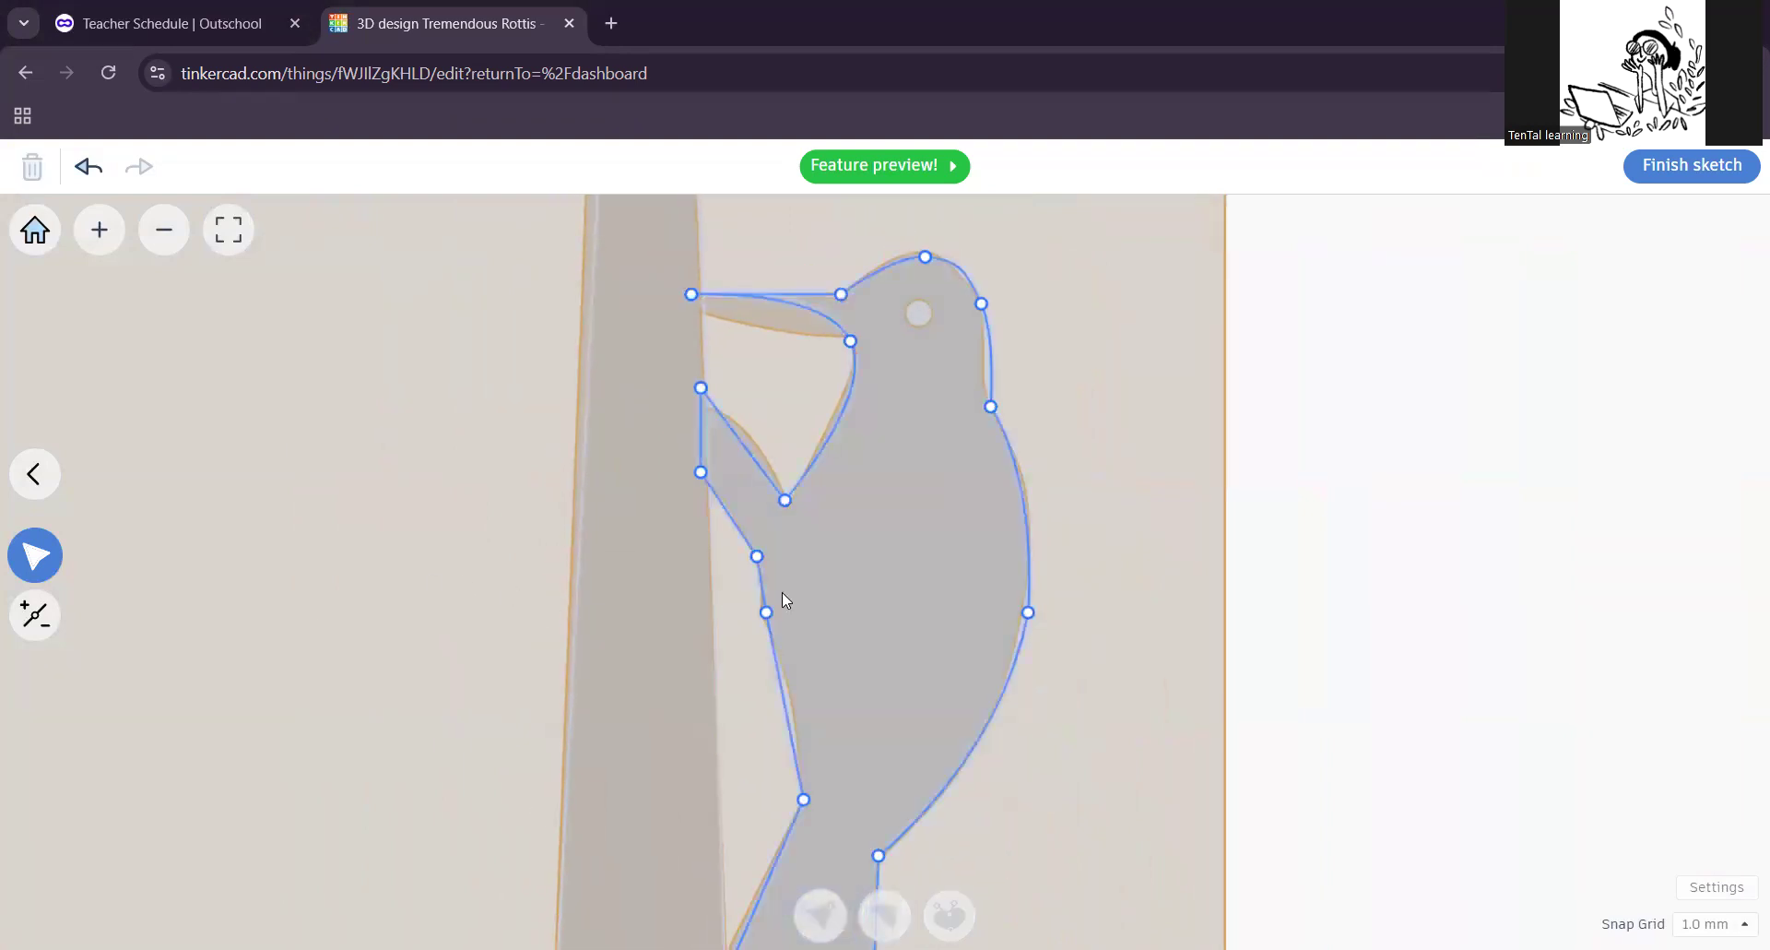
pyautogui.scroll(-3, 1106, 746)
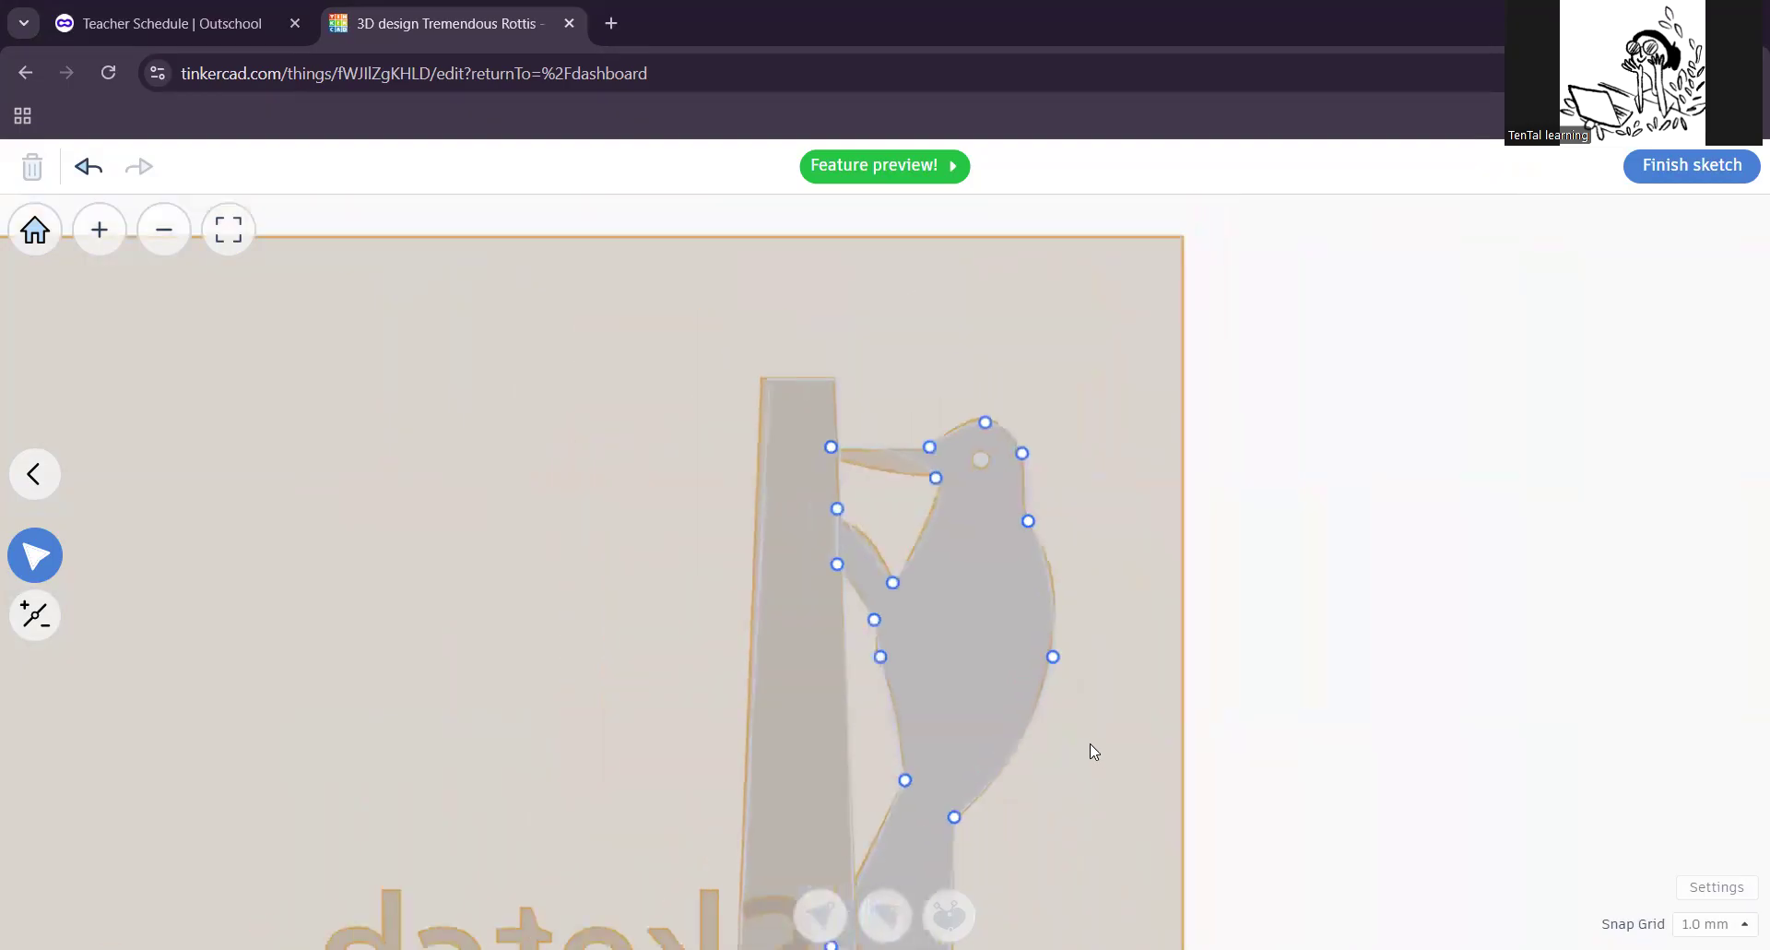
pyautogui.scroll(5, 901, 482)
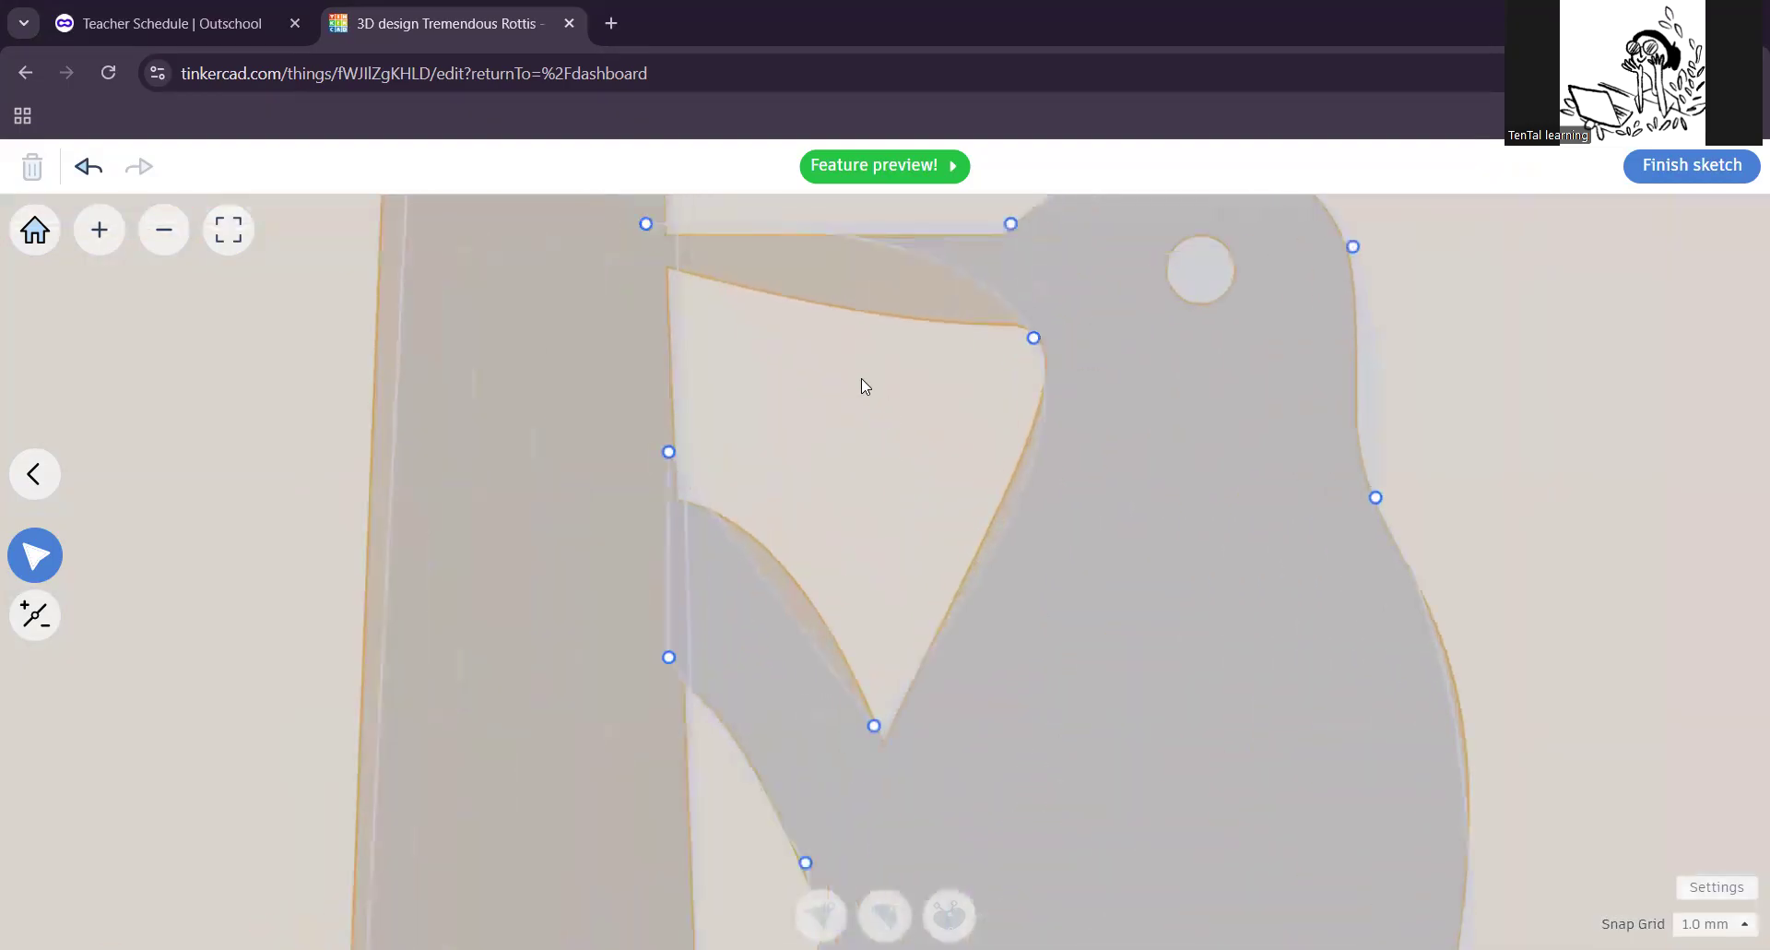
# Step: Curve the beak's lower edge to match the reference by extending the throat point's handle to the trunk's edge
pyautogui.click(883, 501)
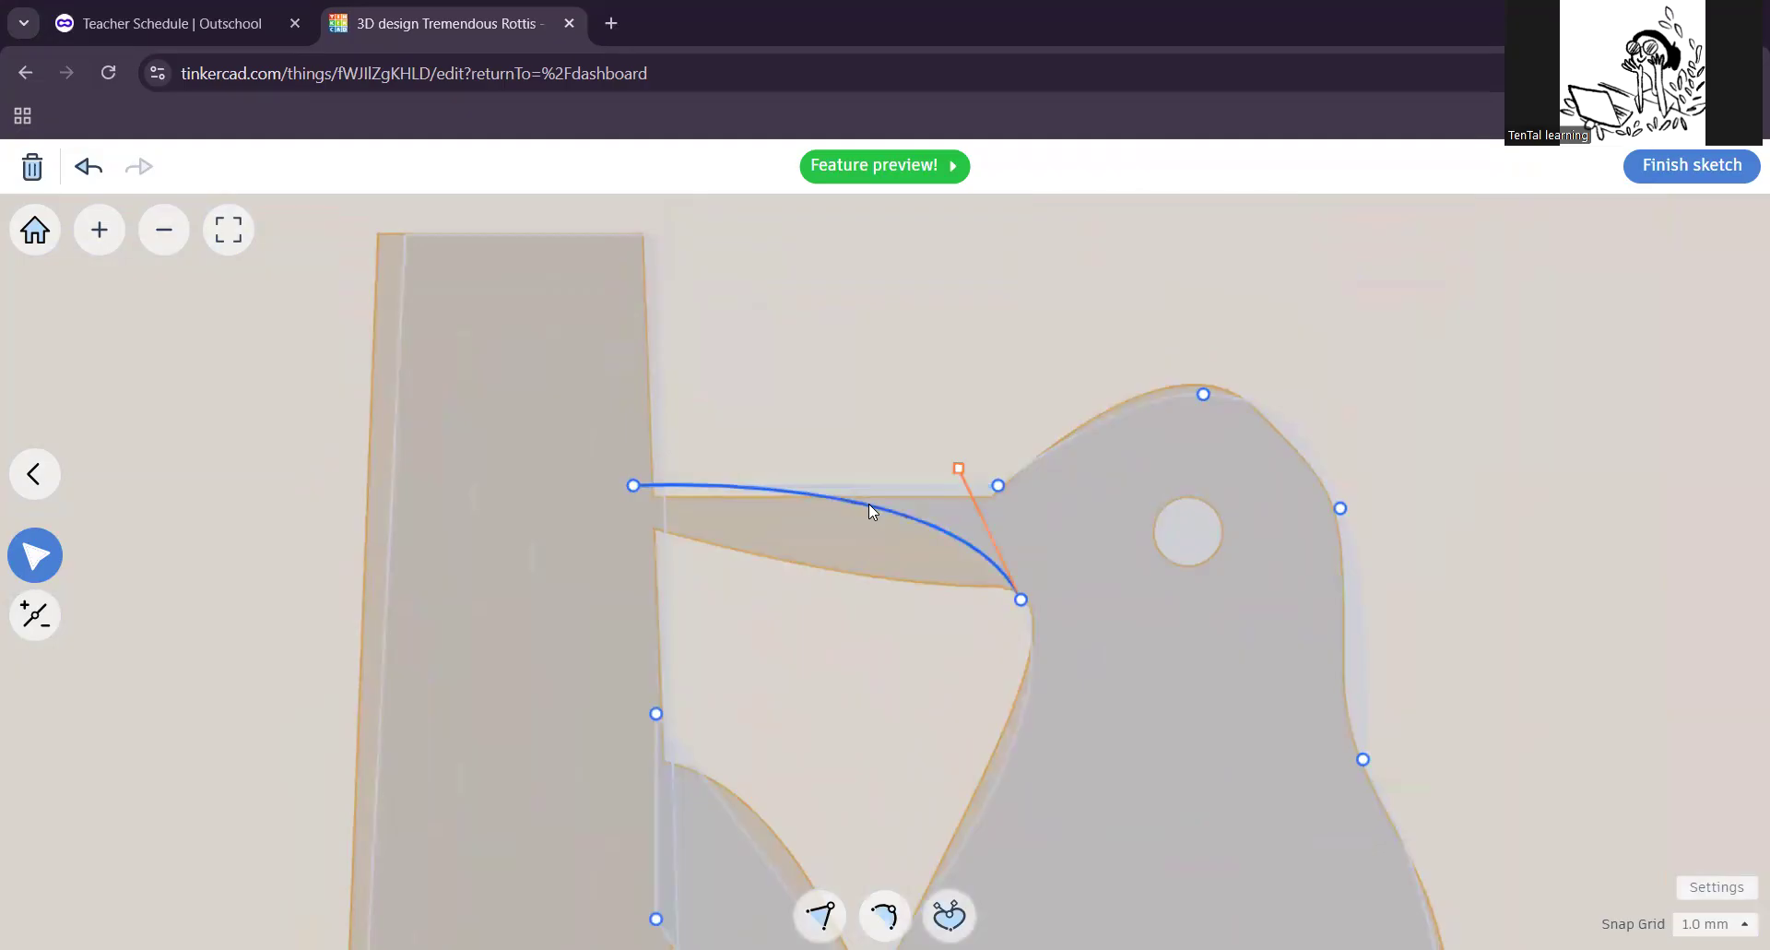
pyautogui.moveTo(959, 468); pyautogui.dragTo(651, 530)
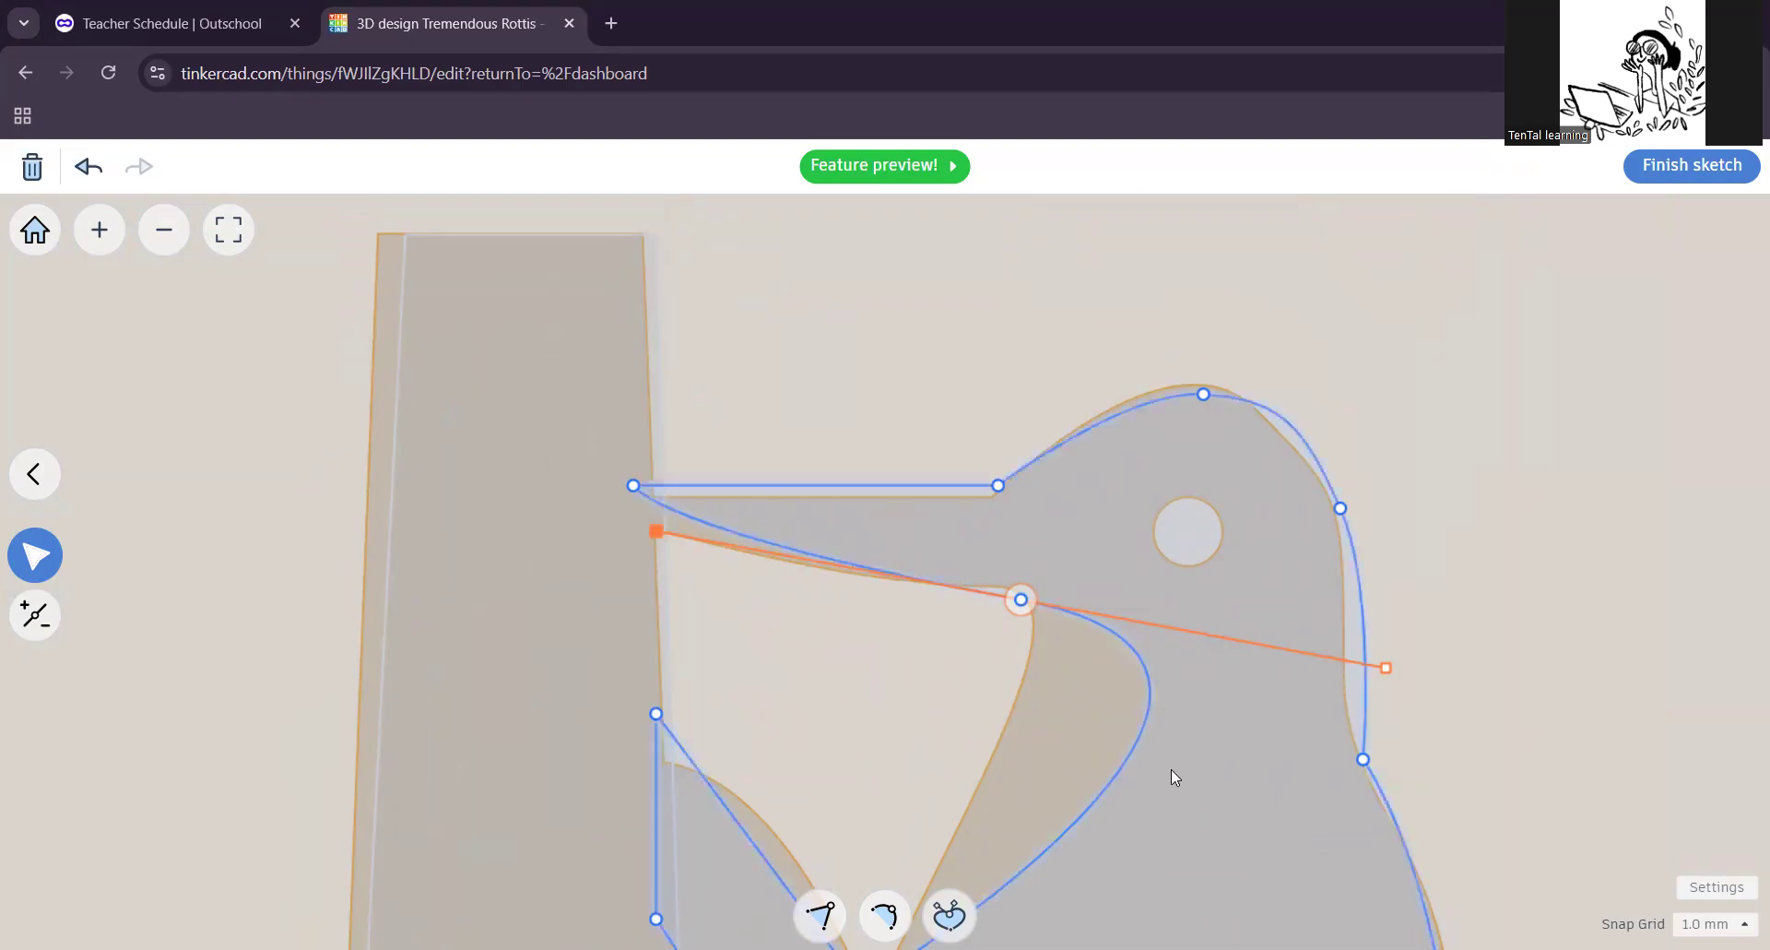
pyautogui.moveTo(1171, 769); pyautogui.dragTo(1075, 493, button='middle')
pyautogui.scroll(-5, 1075, 493)
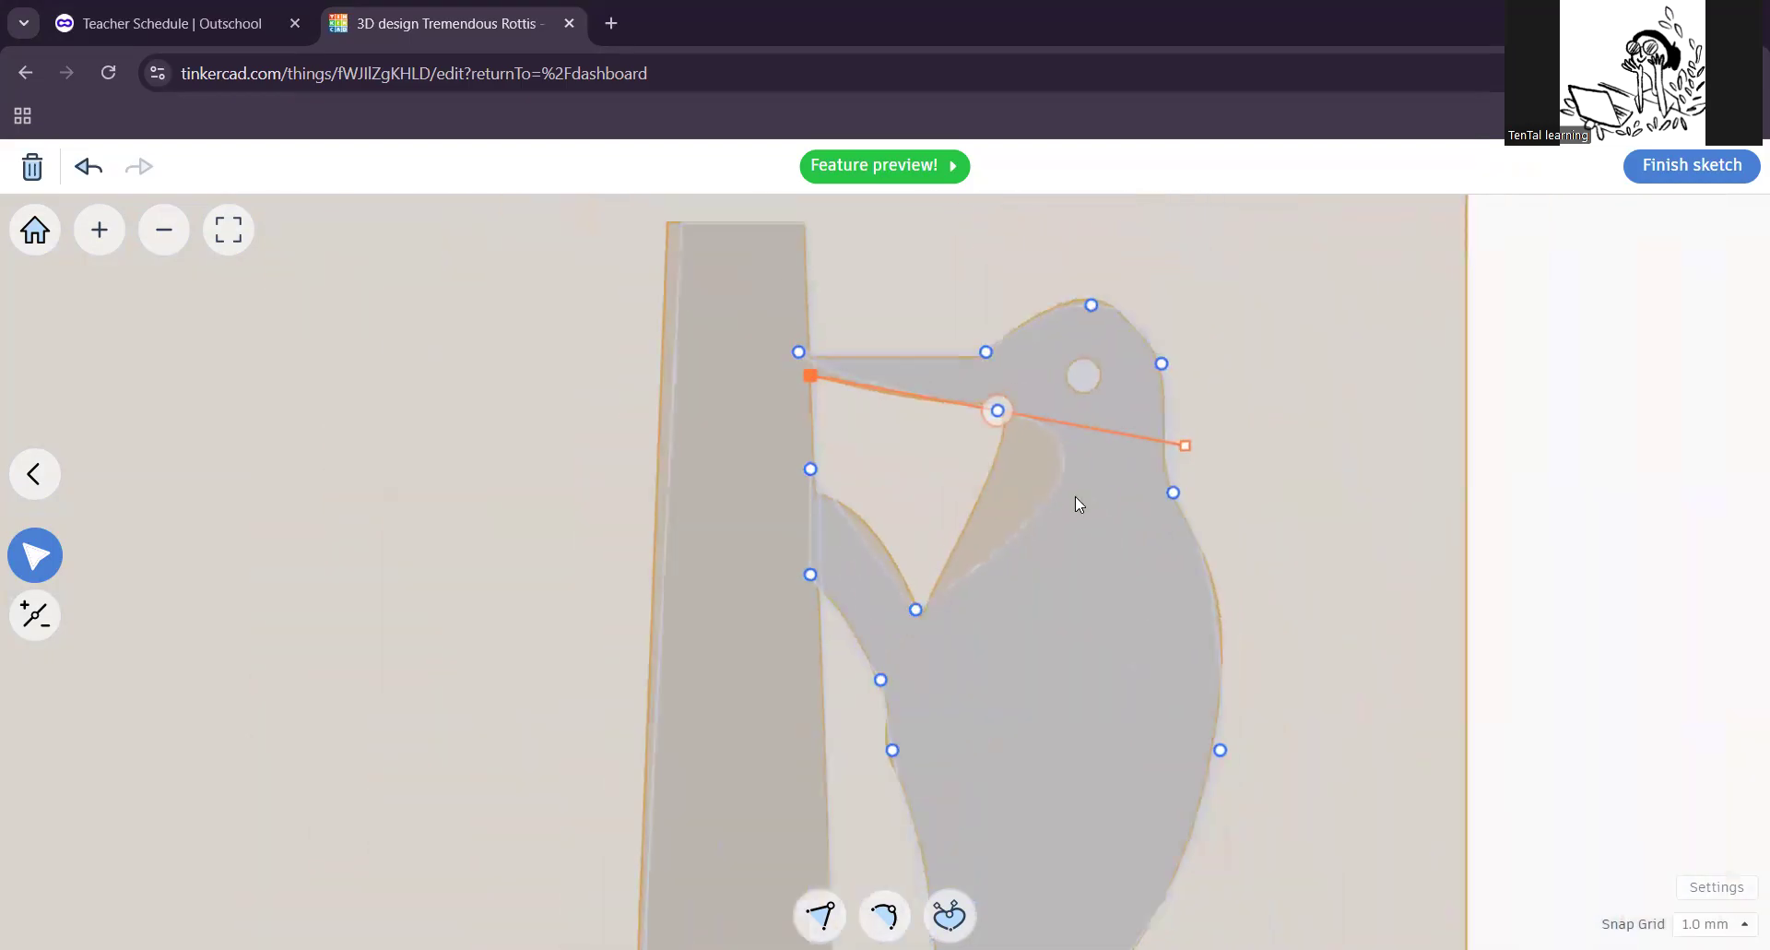
pyautogui.scroll(2, 1072, 526)
pyautogui.scroll(-2, 1072, 531)
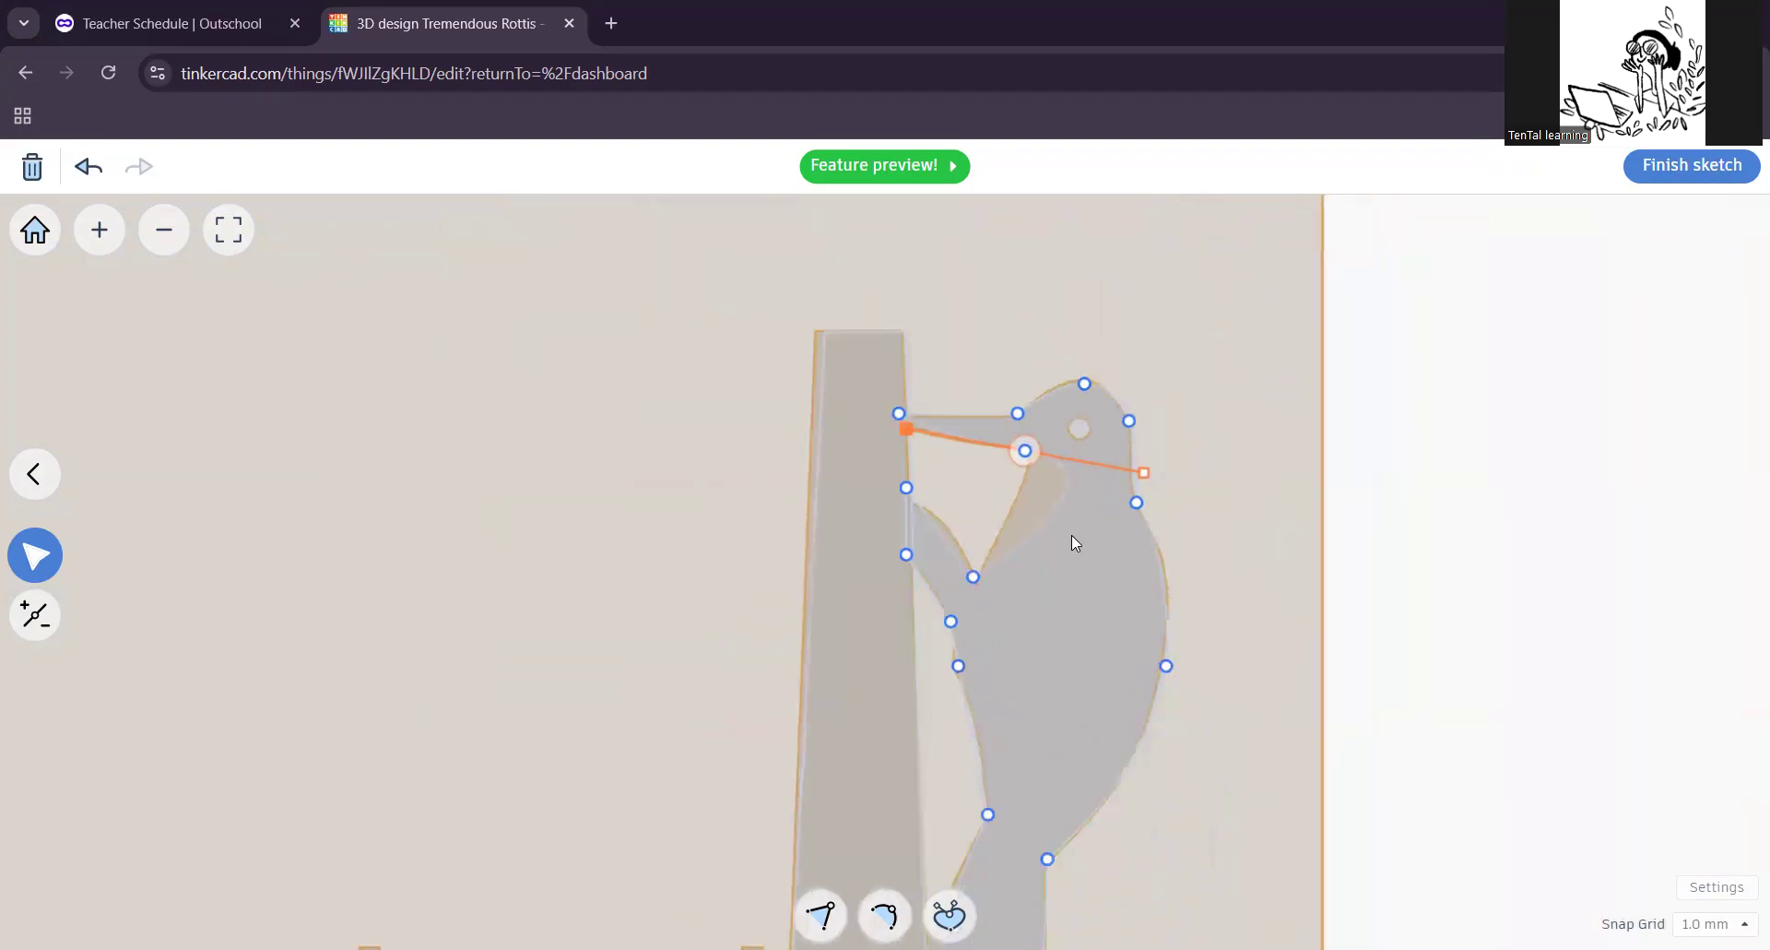
pyautogui.scroll(-1, 1068, 517)
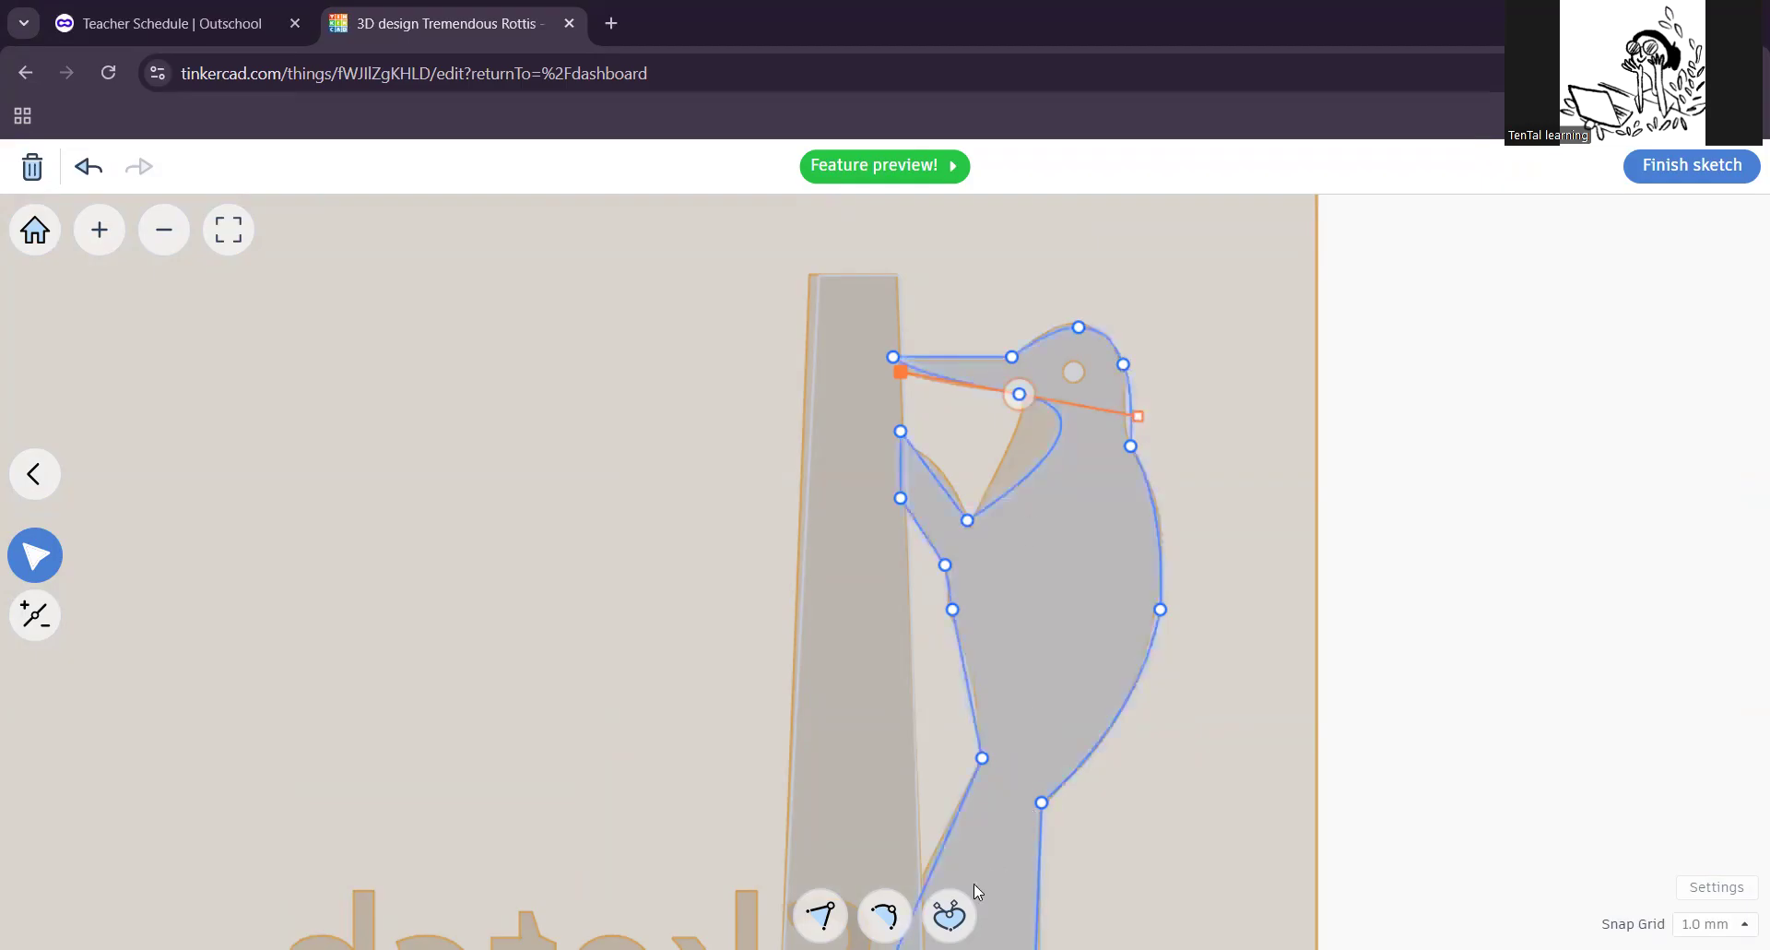
# Step: Make the throat point's curve handles independent and bring the second handle inward so the throat follows the reference outline
pyautogui.click(950, 916)
pyautogui.moveTo(1139, 416); pyautogui.dragTo(1029, 453)
pyautogui.scroll(2, 916, 543)
# Step: Change the notch point between the leg and chest to smooth and shape both adjoining curves along the reference outline
pyautogui.click(986, 512)
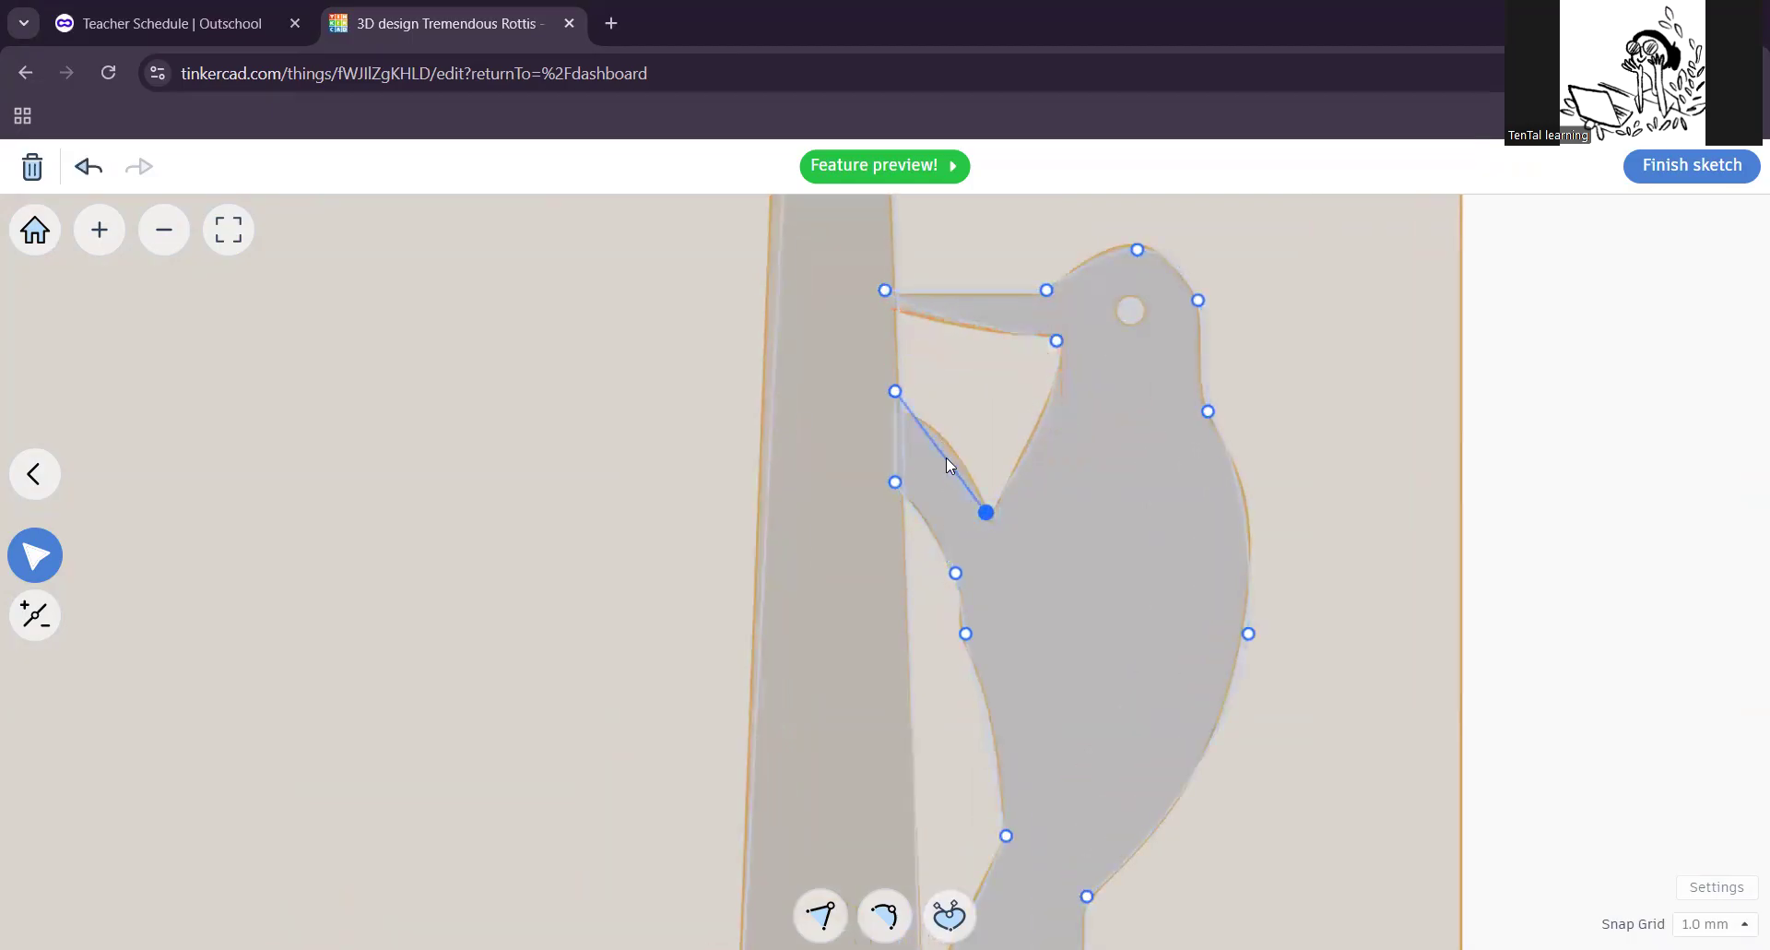
pyautogui.click(885, 915)
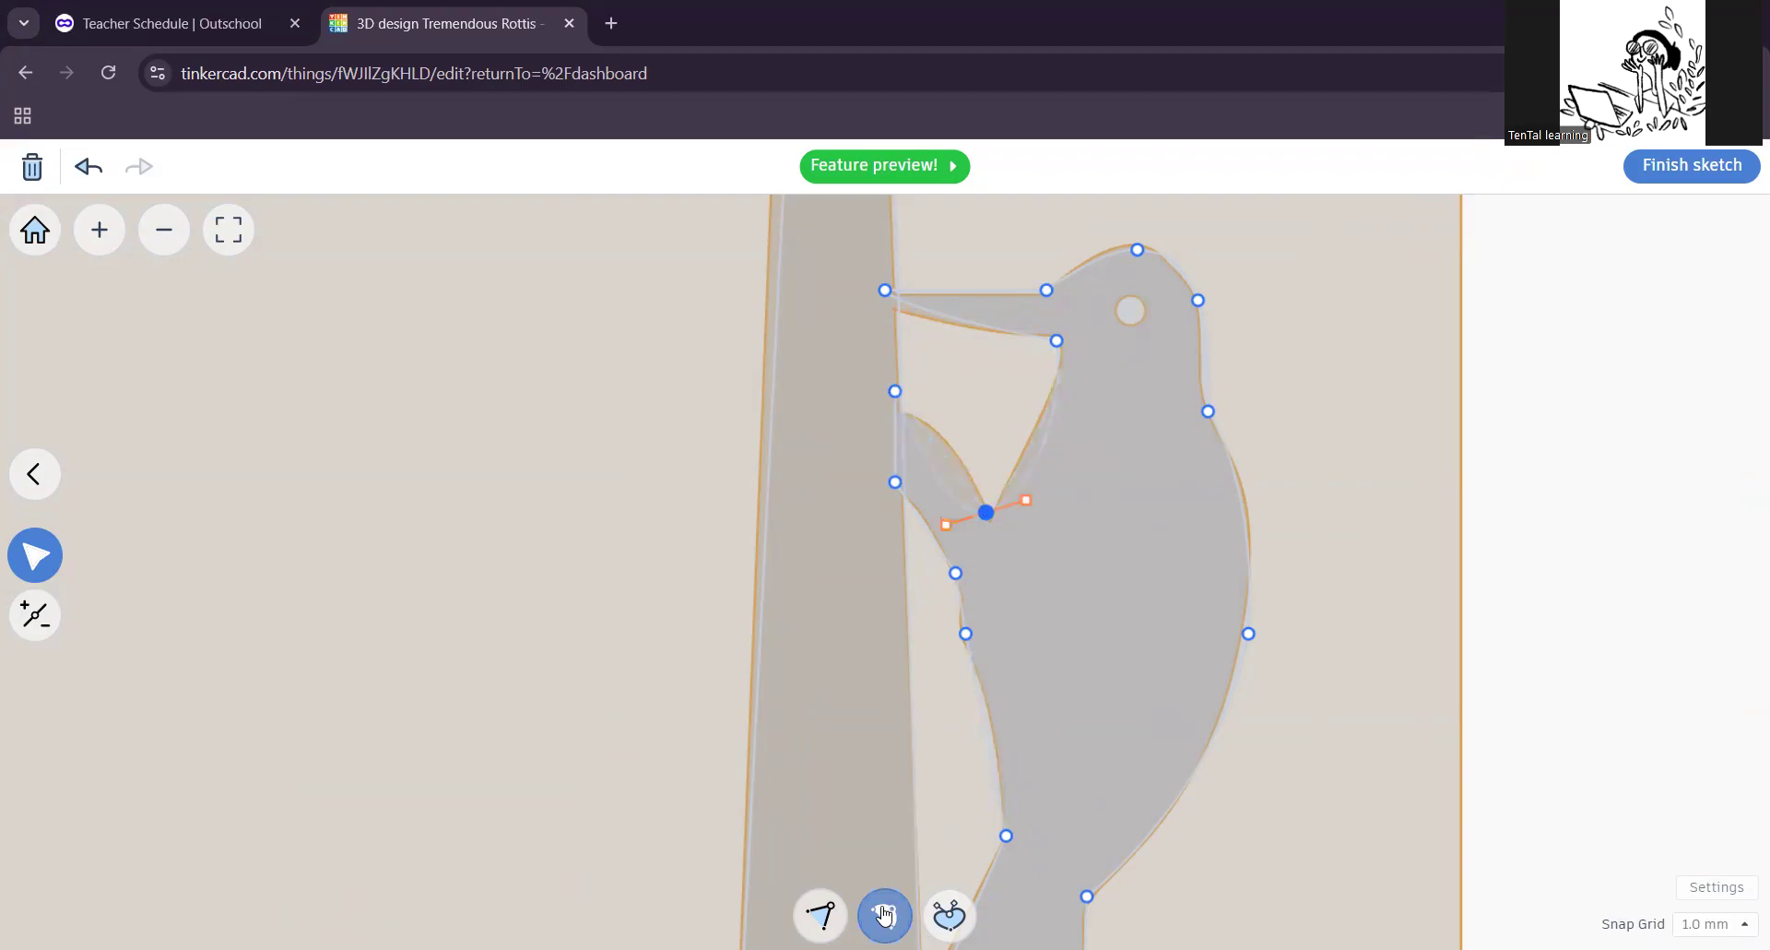
pyautogui.moveTo(945, 525); pyautogui.dragTo(966, 464)
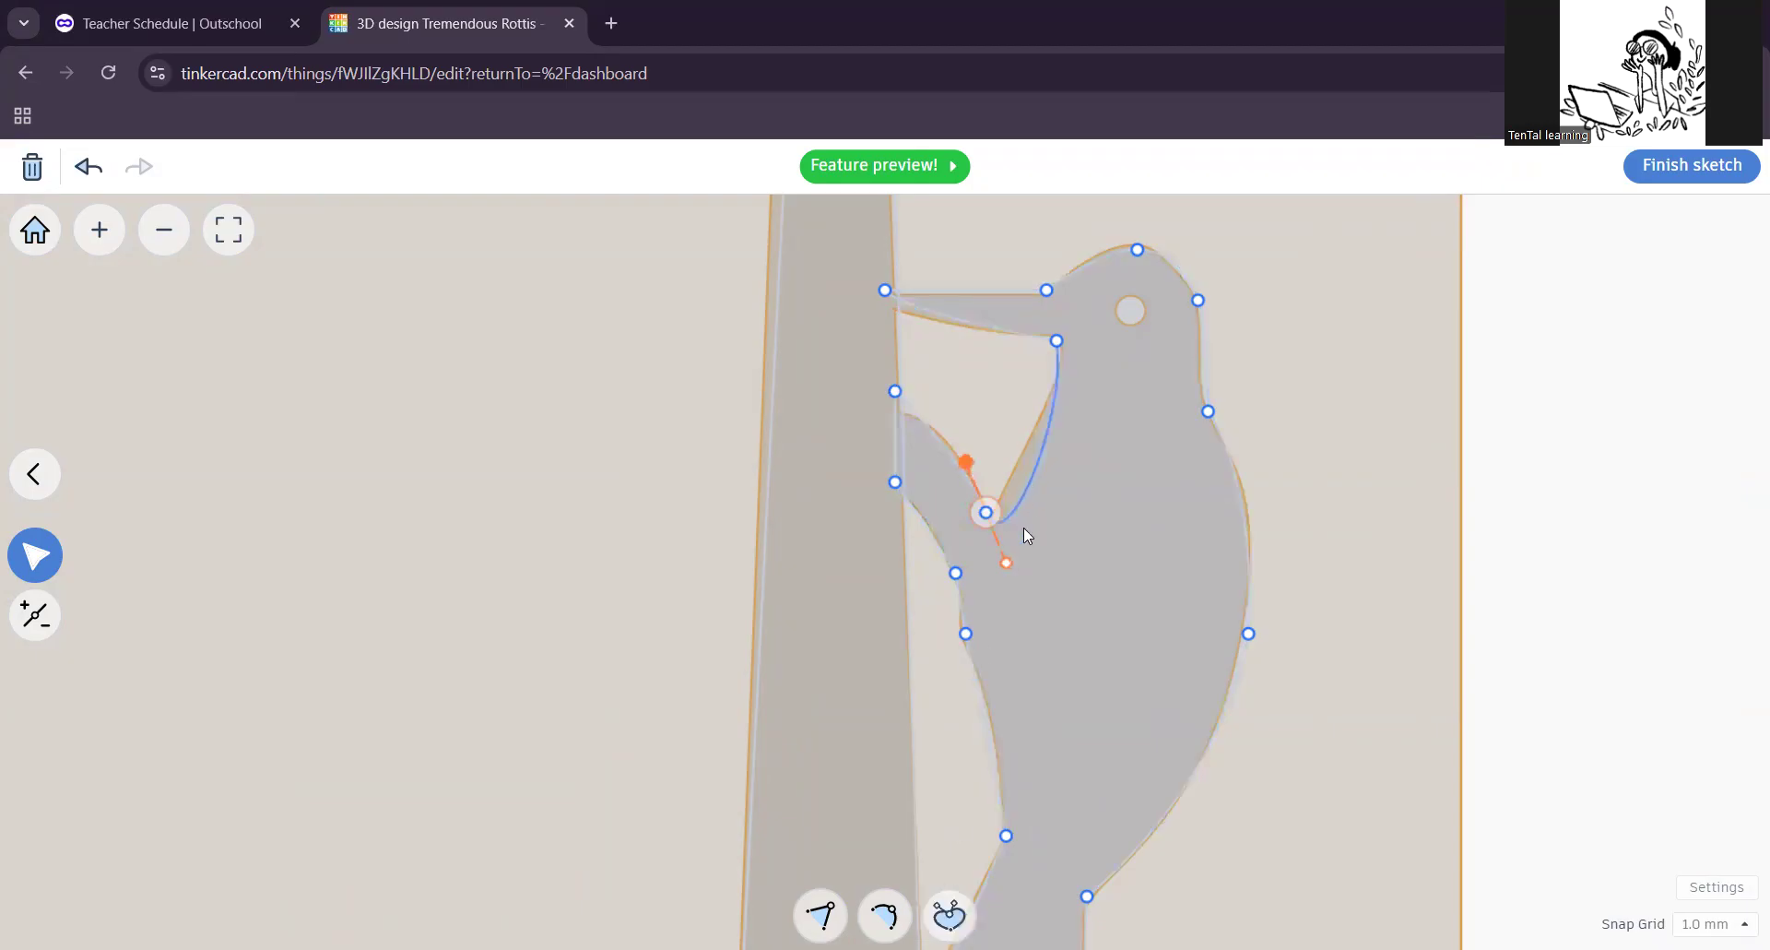
pyautogui.moveTo(1006, 563); pyautogui.dragTo(1008, 517)
pyautogui.moveTo(1020, 435); pyautogui.dragTo(1015, 433)
pyautogui.click(1337, 447)
pyautogui.scroll(-4, 1338, 448)
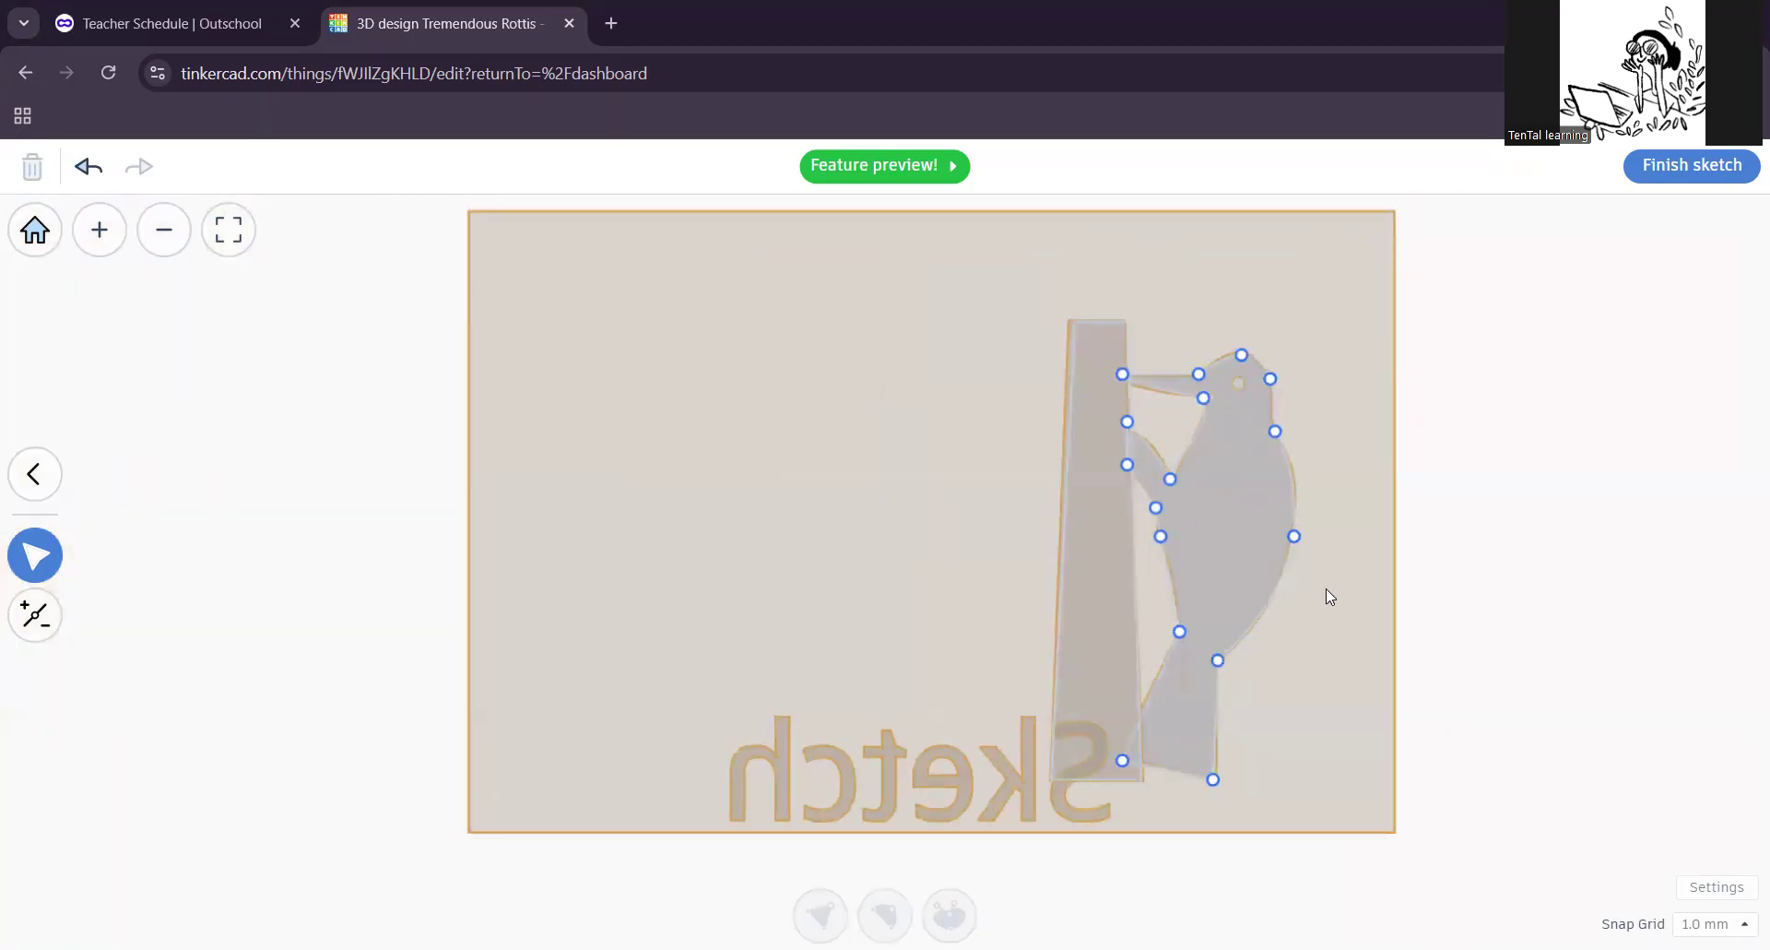
# Step: Leave the bird's point editing and shift the tree trunk shape slightly toward the bird
pyautogui.moveTo(1326, 588); pyautogui.dragTo(1005, 545, button='middle')
pyautogui.click(44, 487)
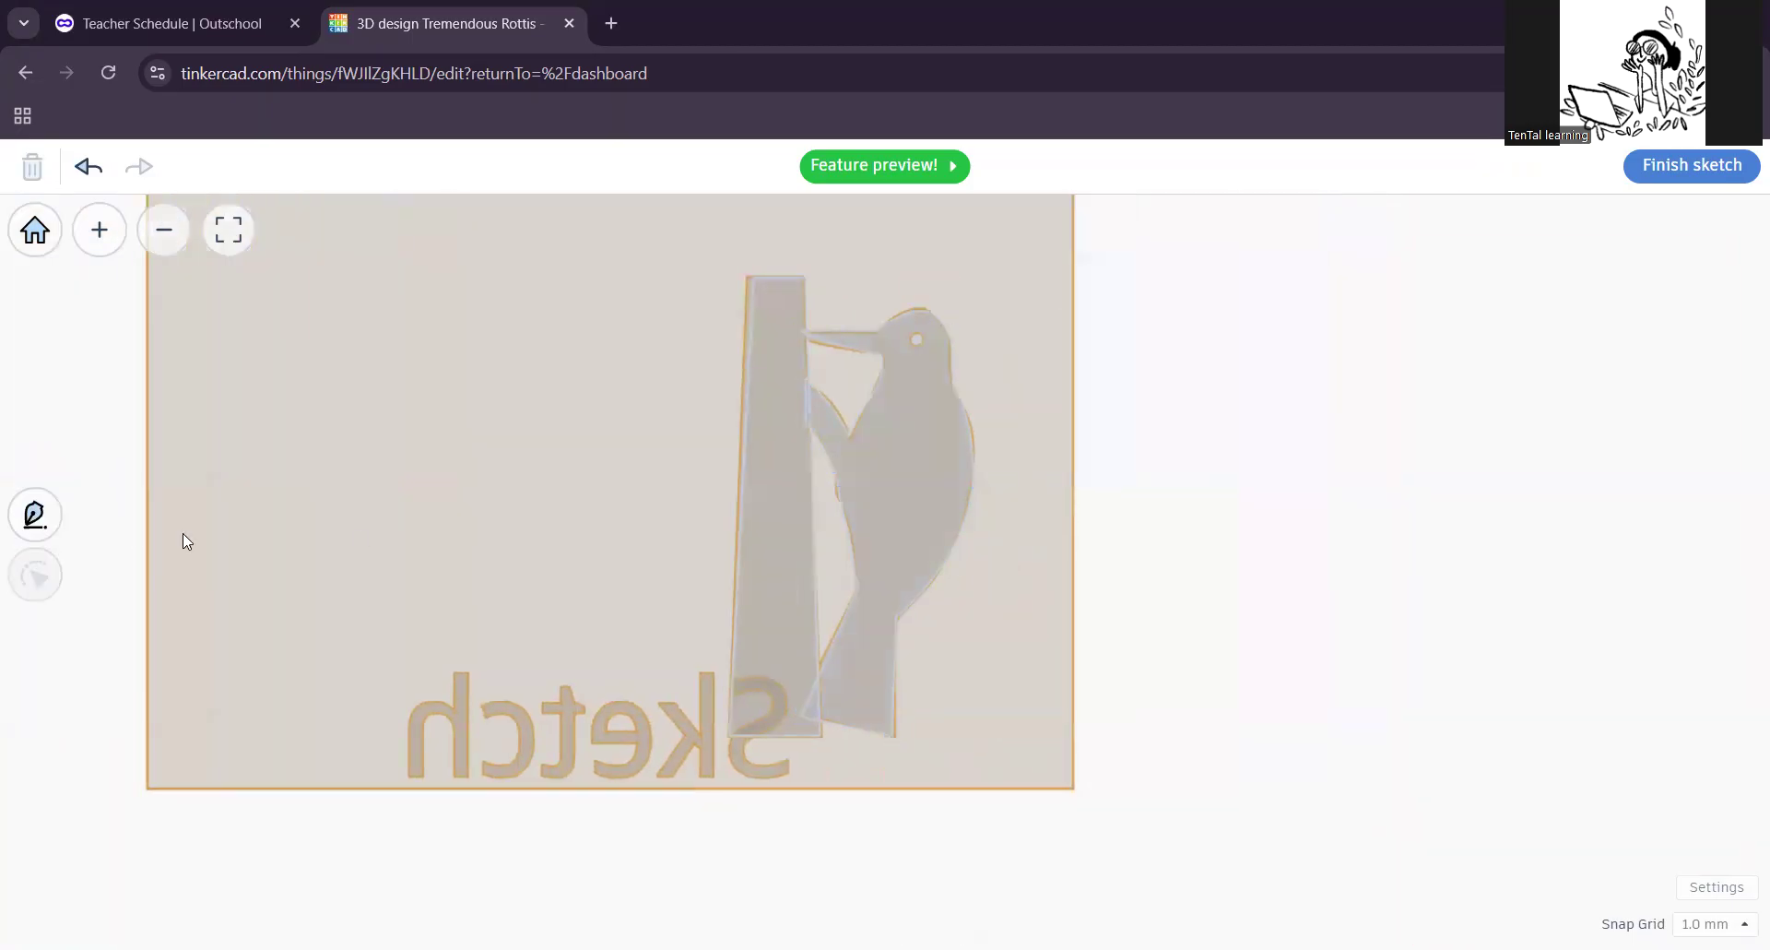
pyautogui.click(907, 489)
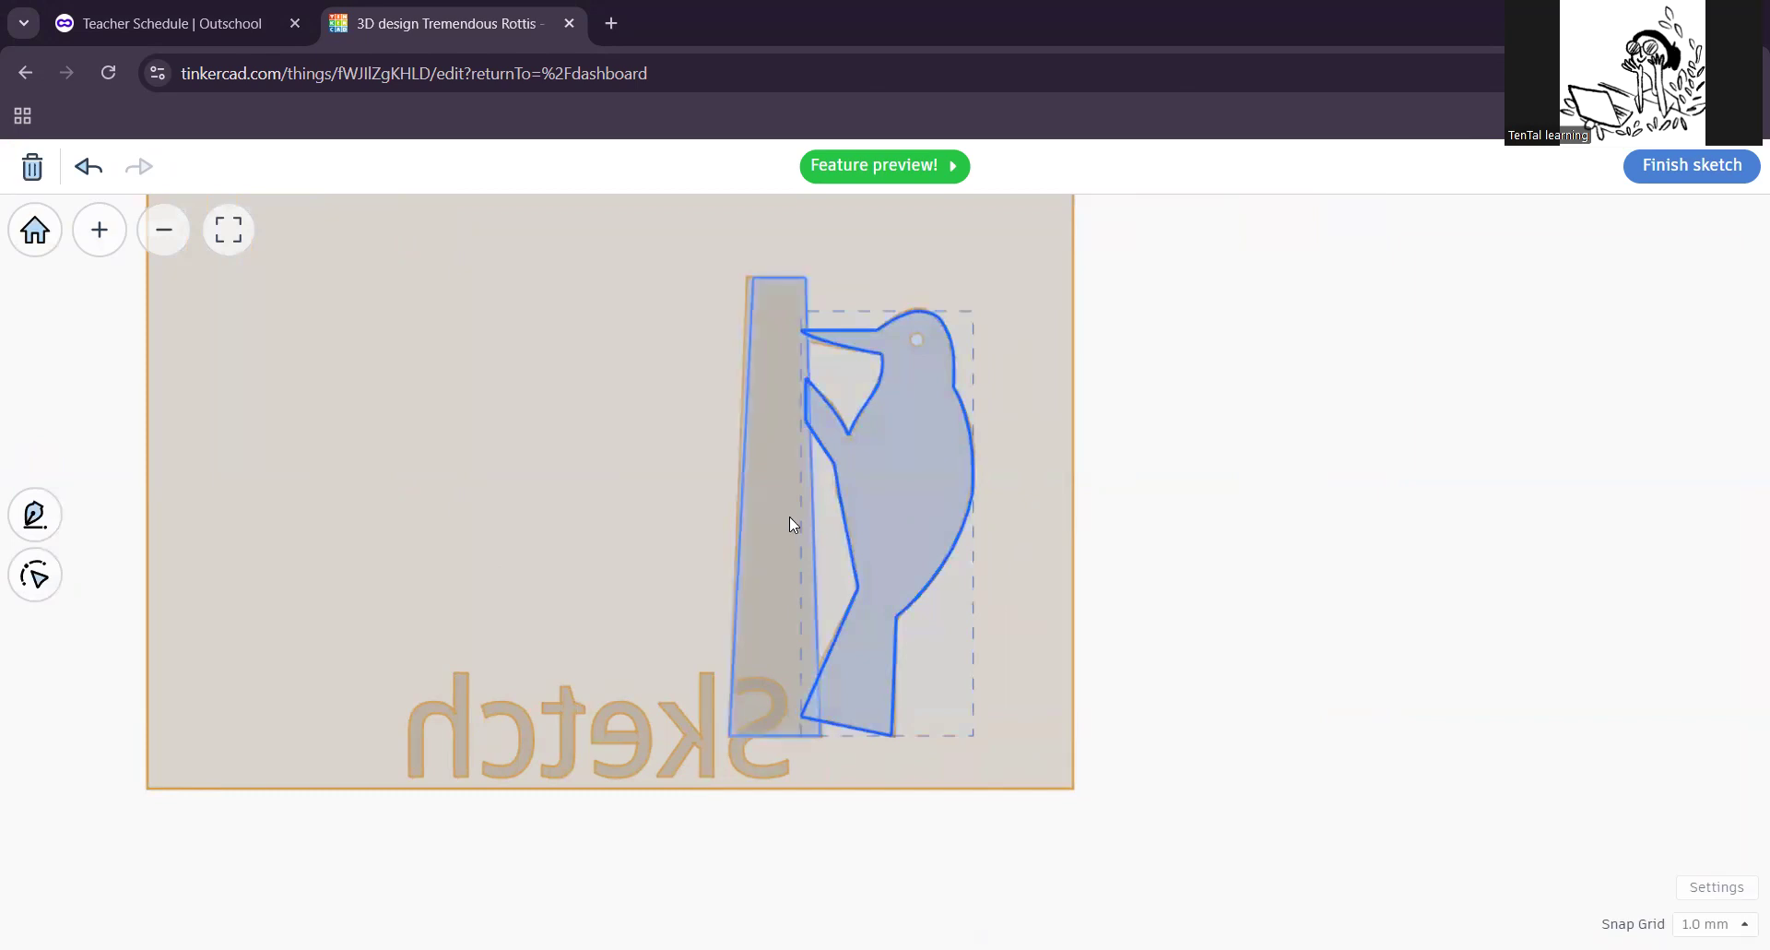
pyautogui.click(783, 516)
pyautogui.click(909, 493)
pyautogui.click(800, 507)
pyautogui.click(828, 502)
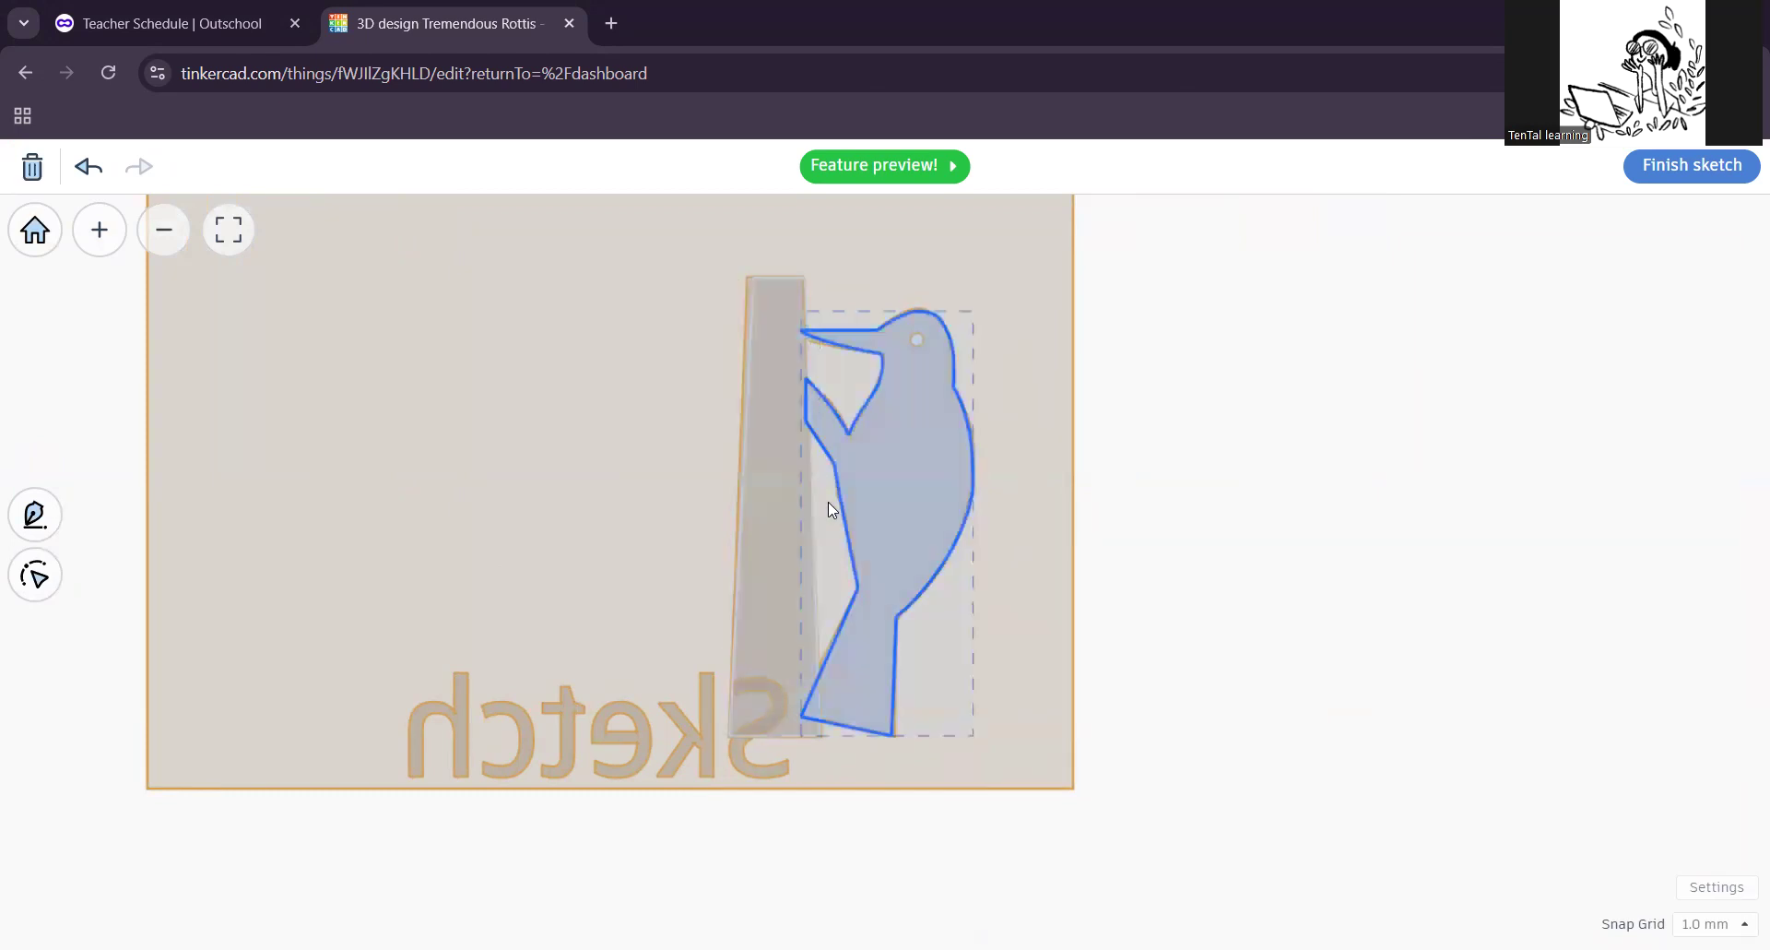
pyautogui.click(743, 520)
pyautogui.scroll(5, 799, 506)
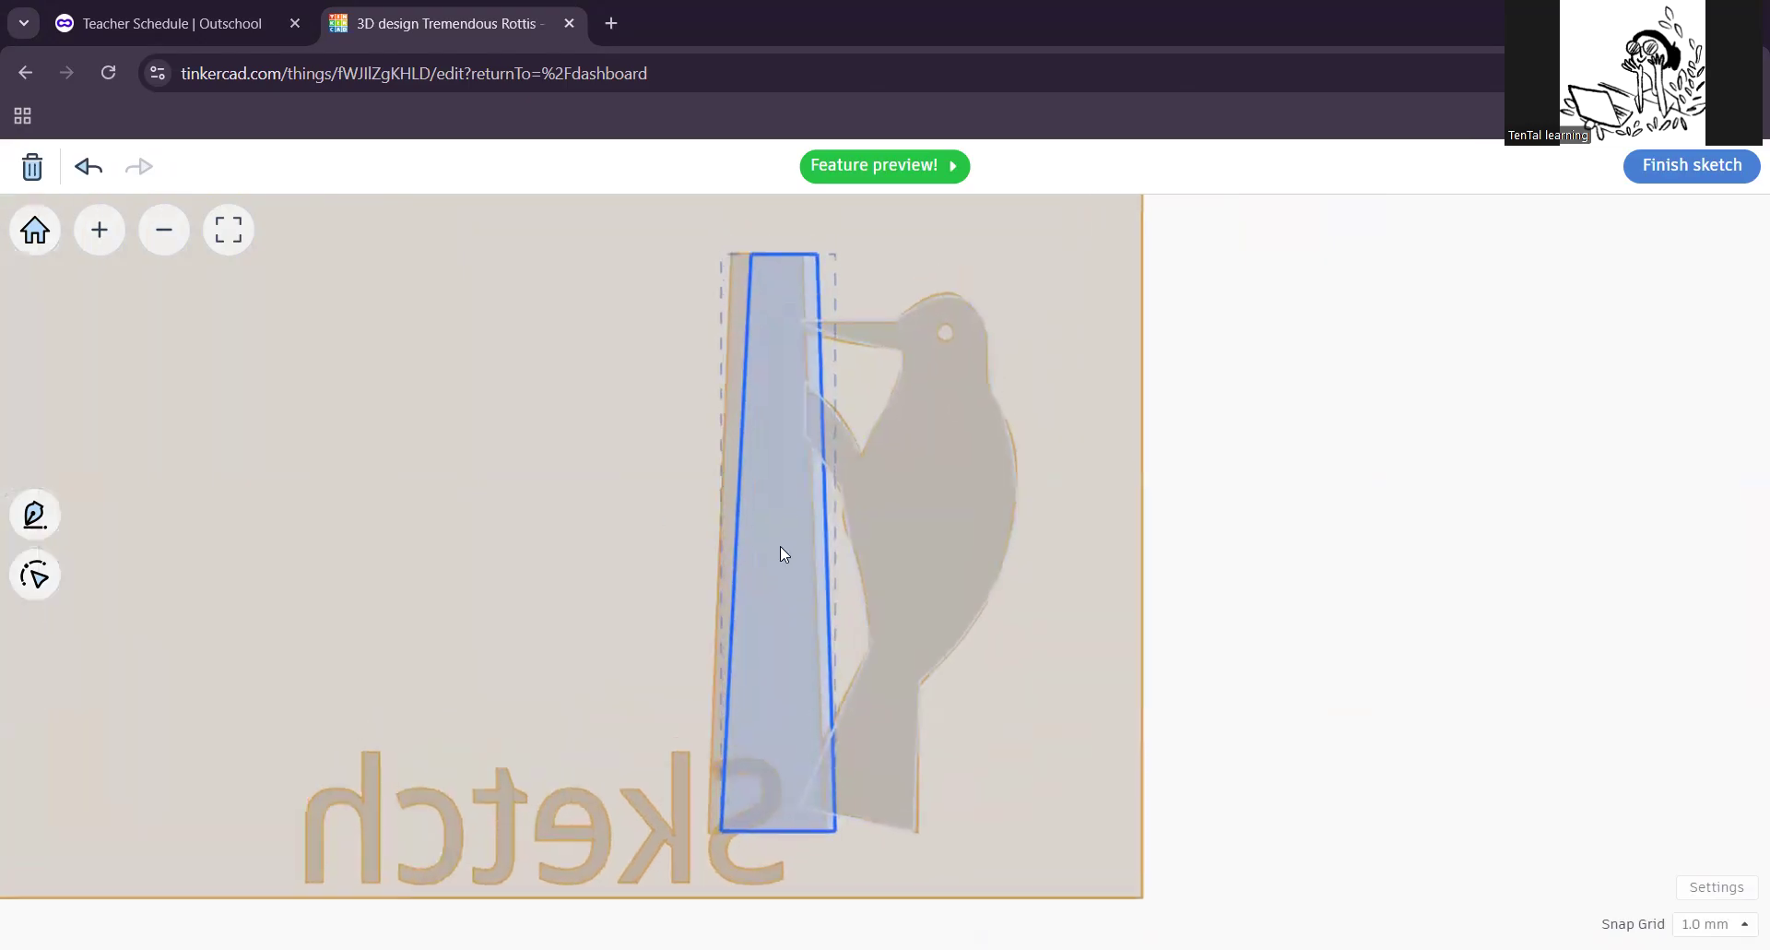
# Step: Draw a small straight-sided triangle extending out from the trunk's upper part on the side opposite the bird
pyautogui.click(35, 574)
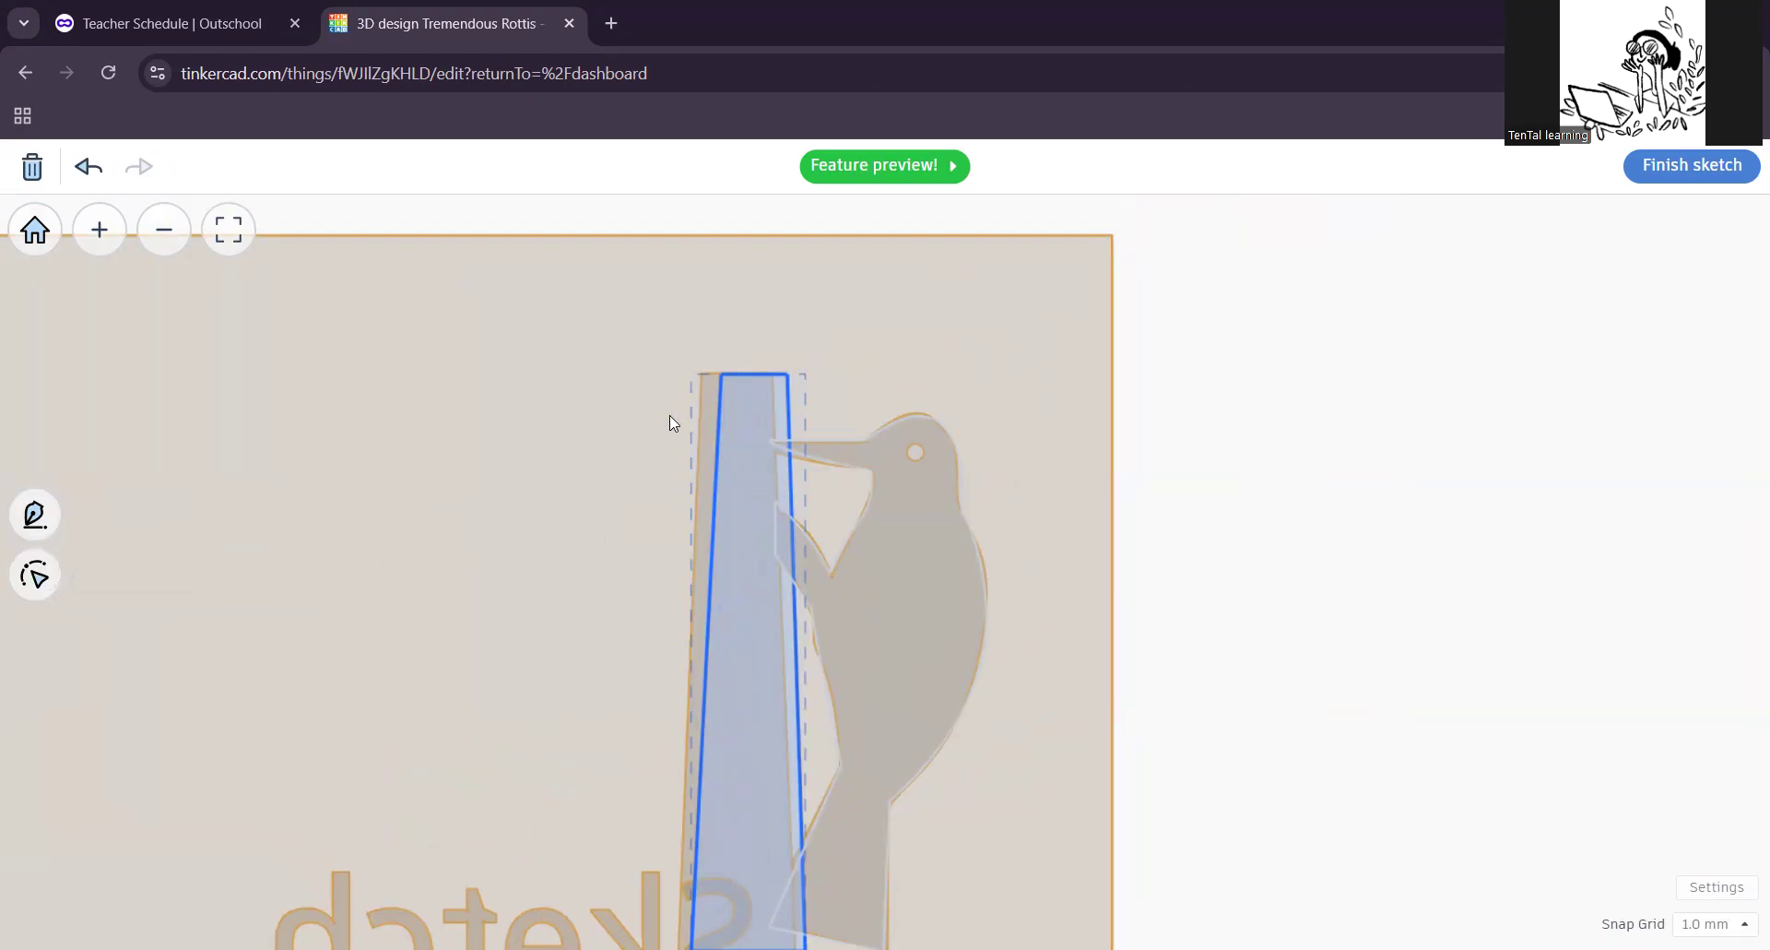
pyautogui.click(35, 514)
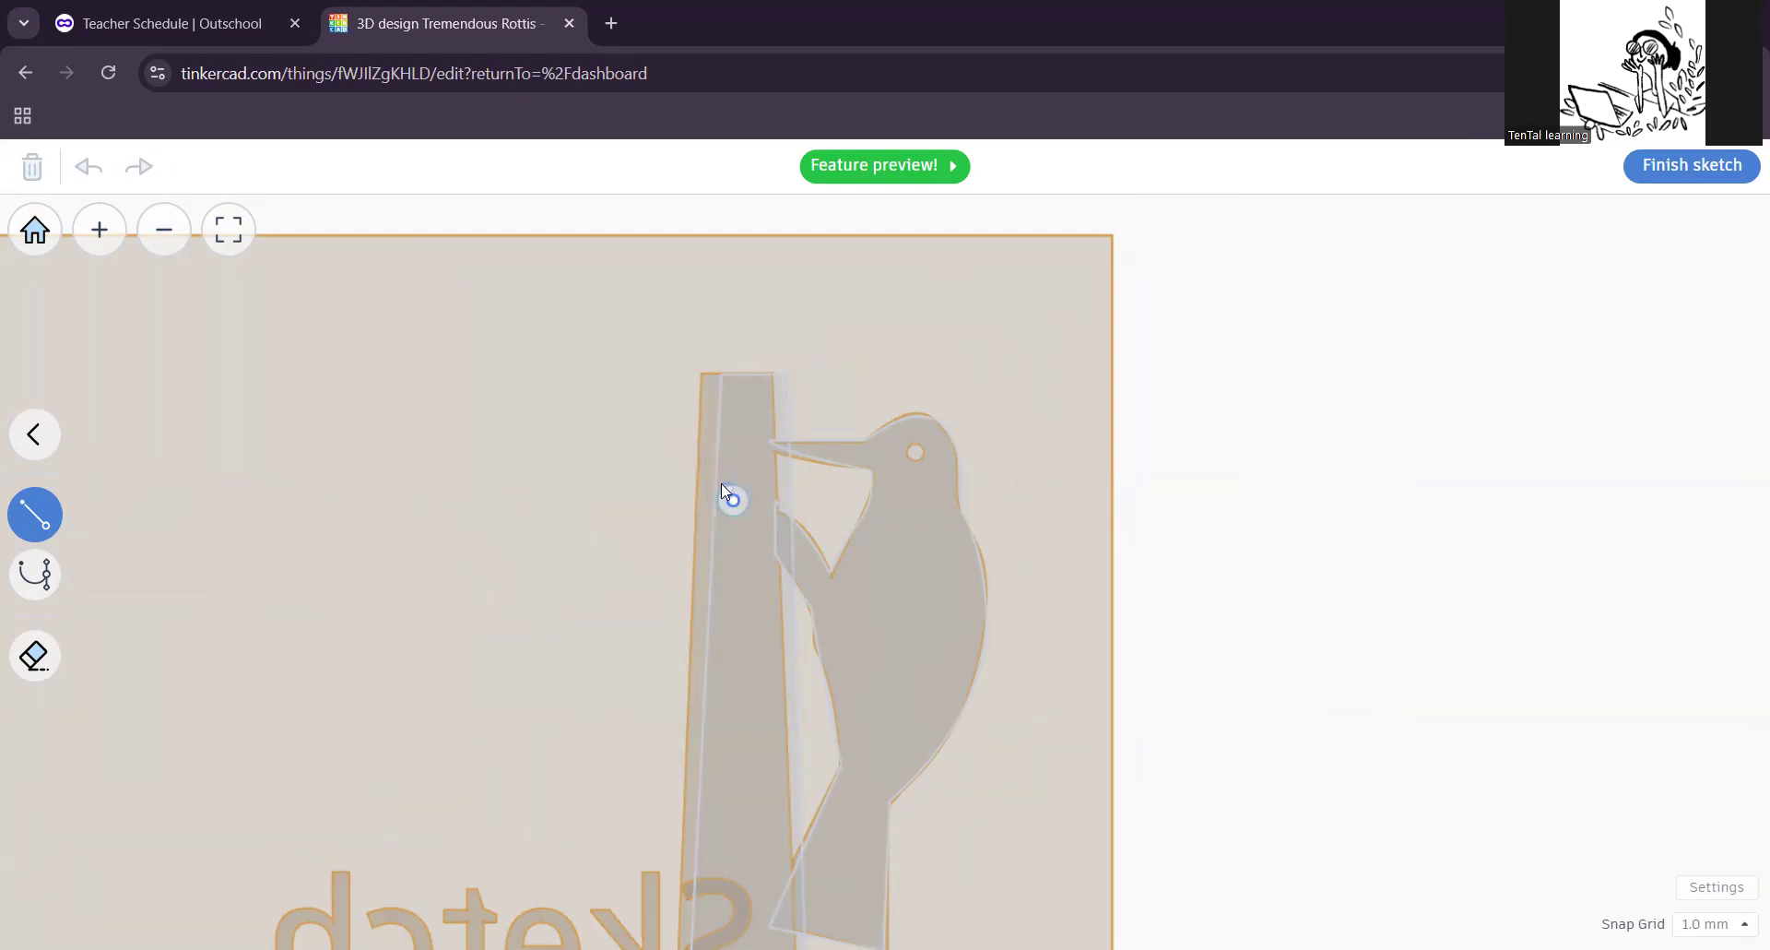
pyautogui.click(662, 393)
pyautogui.click(733, 498)
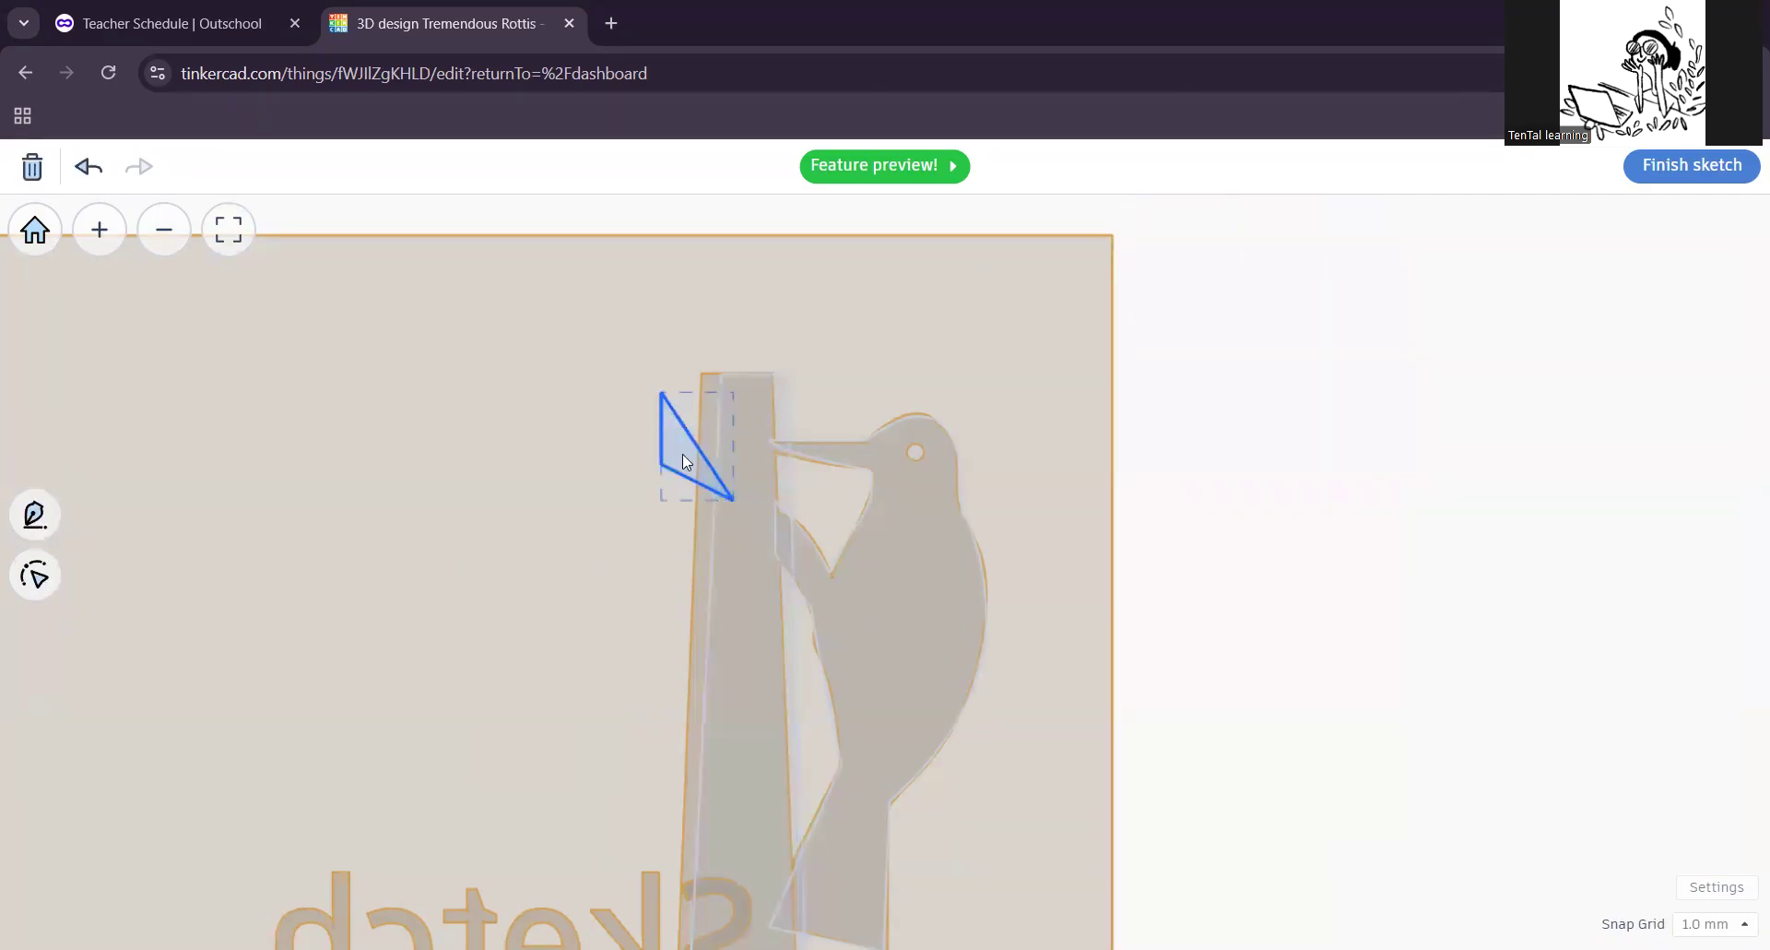
# Step: Move the triangle's two outer points farther from the trunk and change the lower one to smooth
pyautogui.click(35, 574)
pyautogui.moveTo(661, 391); pyautogui.dragTo(625, 368)
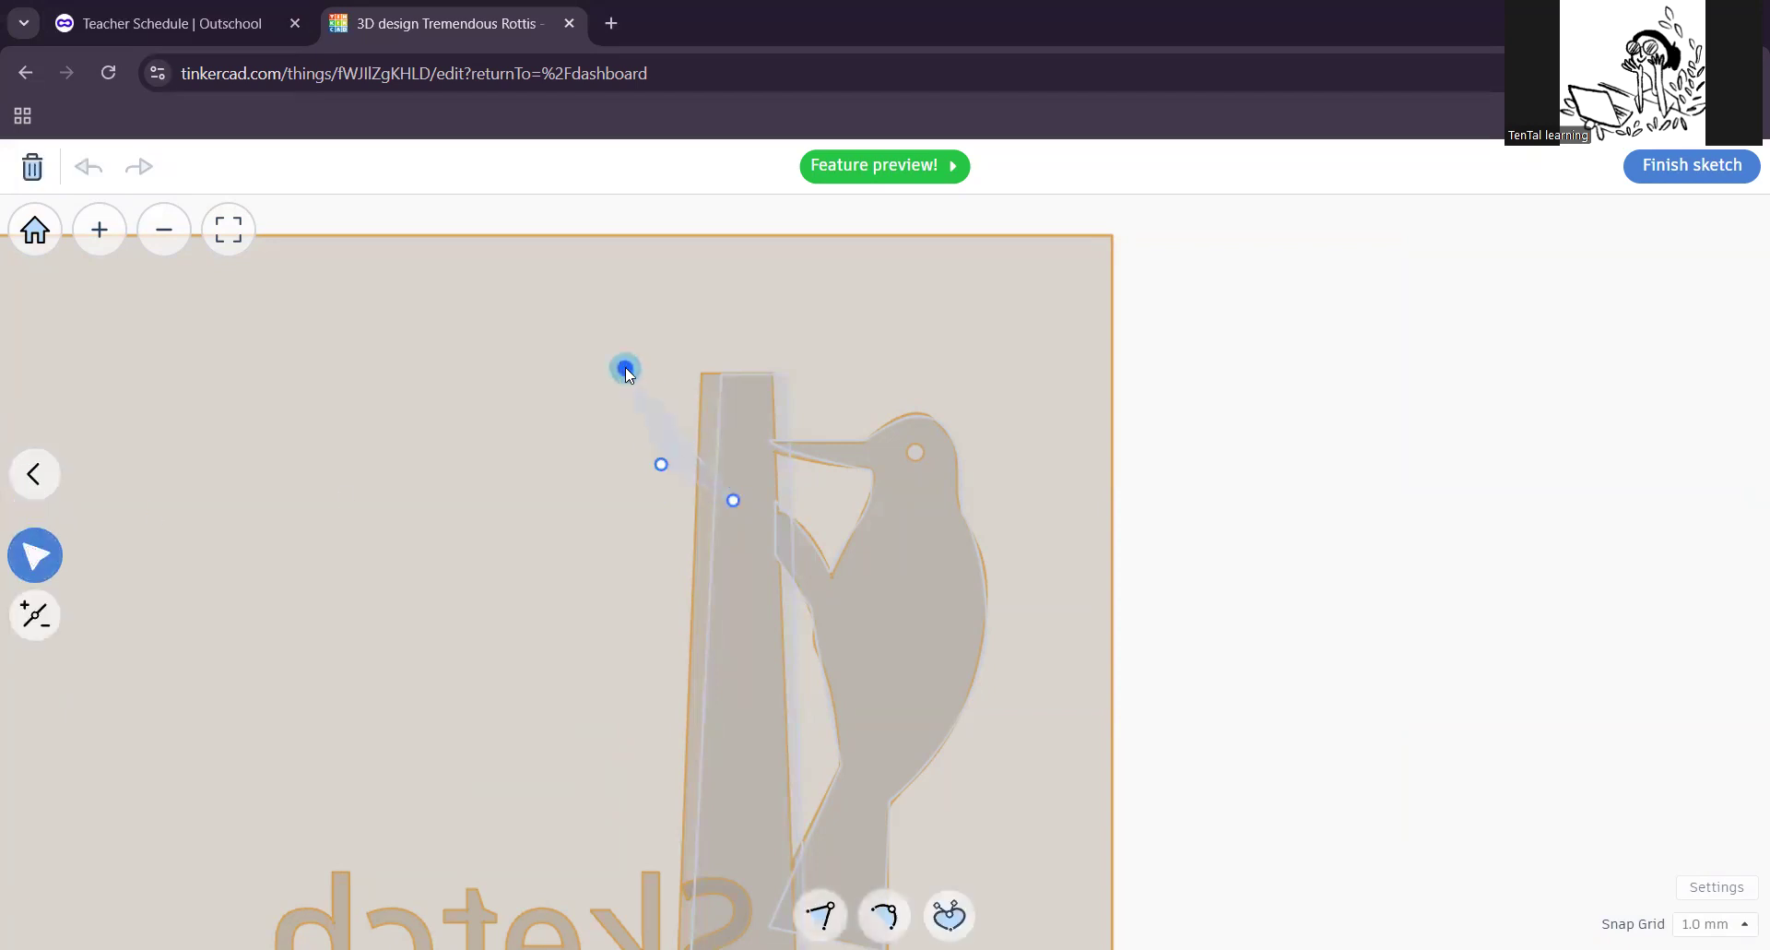
pyautogui.click(662, 464)
pyautogui.moveTo(659, 465); pyautogui.dragTo(617, 461)
pyautogui.click(885, 916)
pyautogui.moveTo(626, 368); pyautogui.dragTo(607, 374)
# Step: Change the triangle's point inside the trunk to smooth and angle its curve handle to round the base
pyautogui.click(734, 500)
pyautogui.click(884, 915)
pyautogui.moveTo(732, 482)
pyautogui.mouseDown()
pyautogui.moveTo(731, 445)
pyautogui.moveTo(745, 487)
pyautogui.mouseUp()
pyautogui.scroll(3, 743, 493)
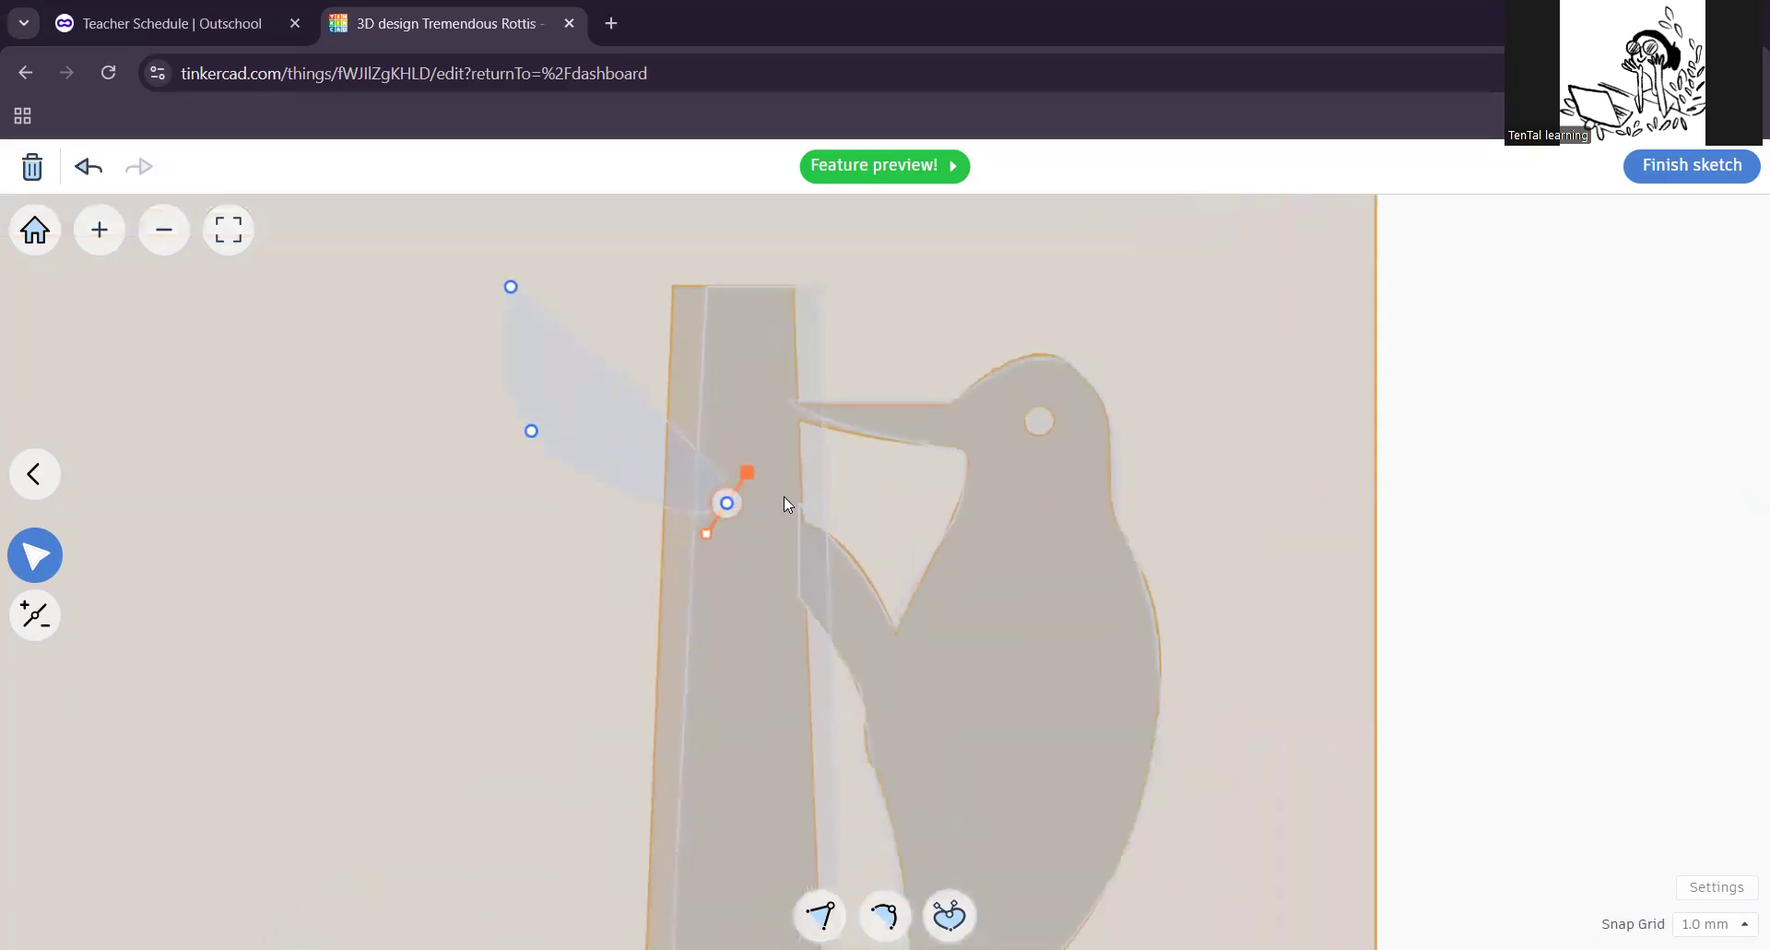
# Step: Pull the leaf shape's lower outer point up and away from the trunk, and delete its upper outer point
pyautogui.moveTo(603, 398); pyautogui.dragTo(670, 431)
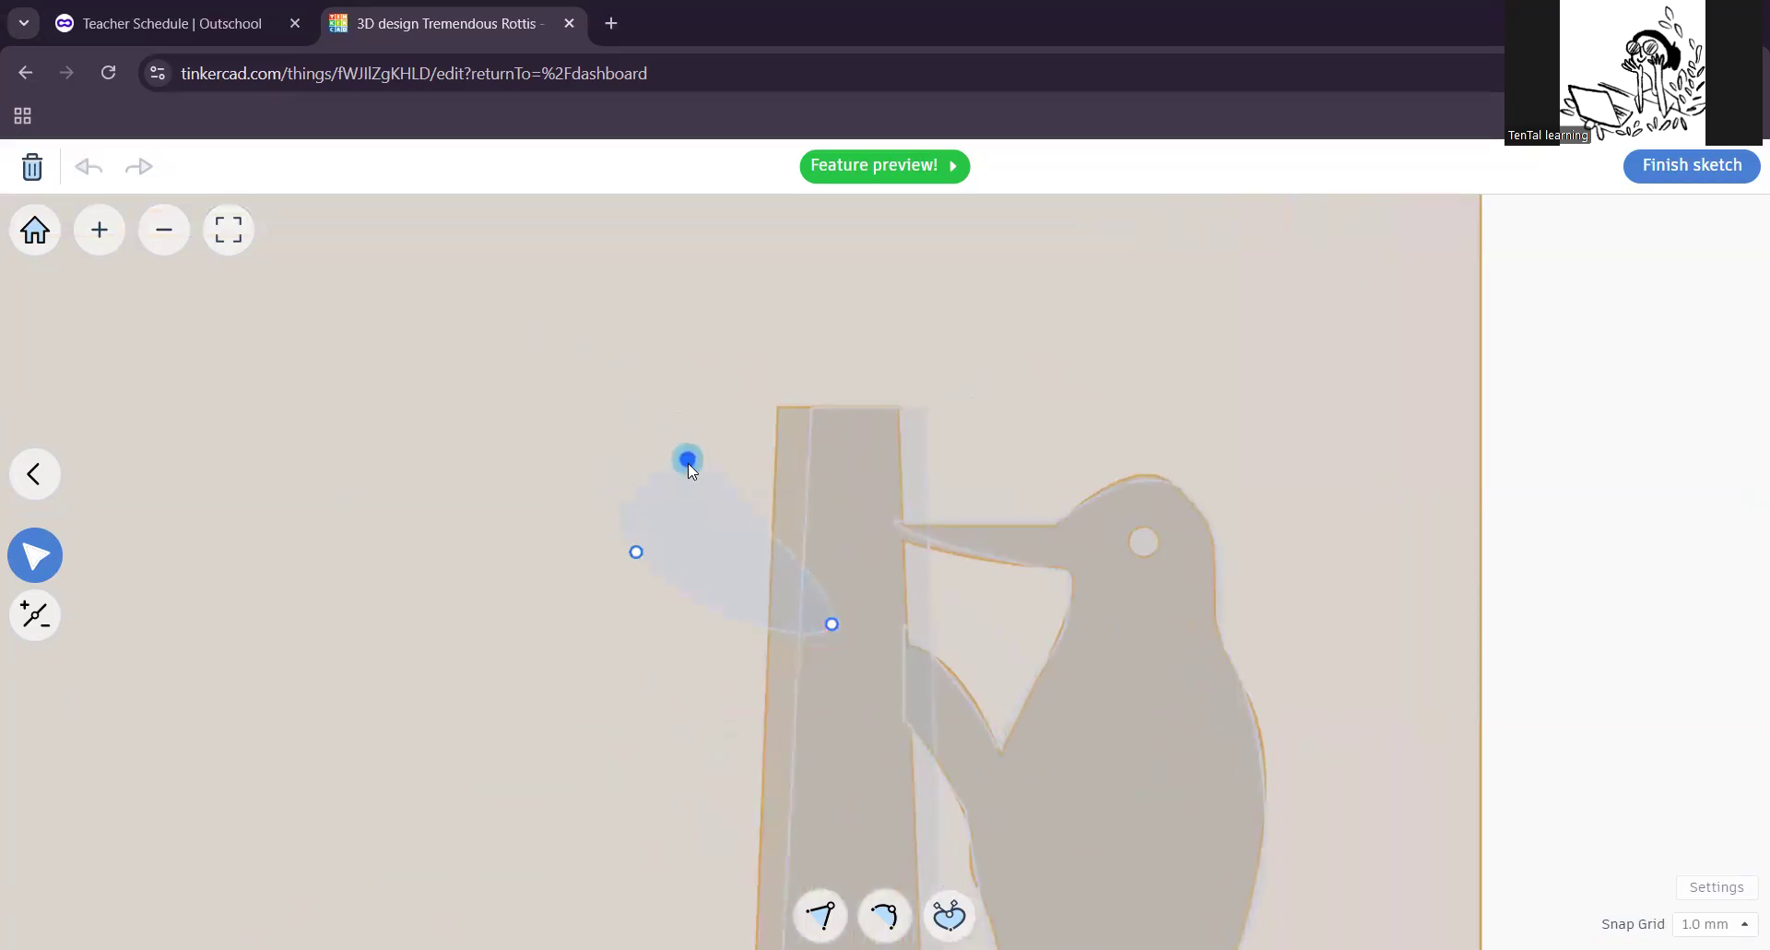
pyautogui.click(636, 552)
pyautogui.moveTo(637, 551); pyautogui.dragTo(585, 489)
pyautogui.moveTo(698, 486)
pyautogui.mouseDown()
pyautogui.moveTo(719, 461)
pyautogui.moveTo(707, 479)
pyautogui.mouseUp()
pyautogui.press('Delete')
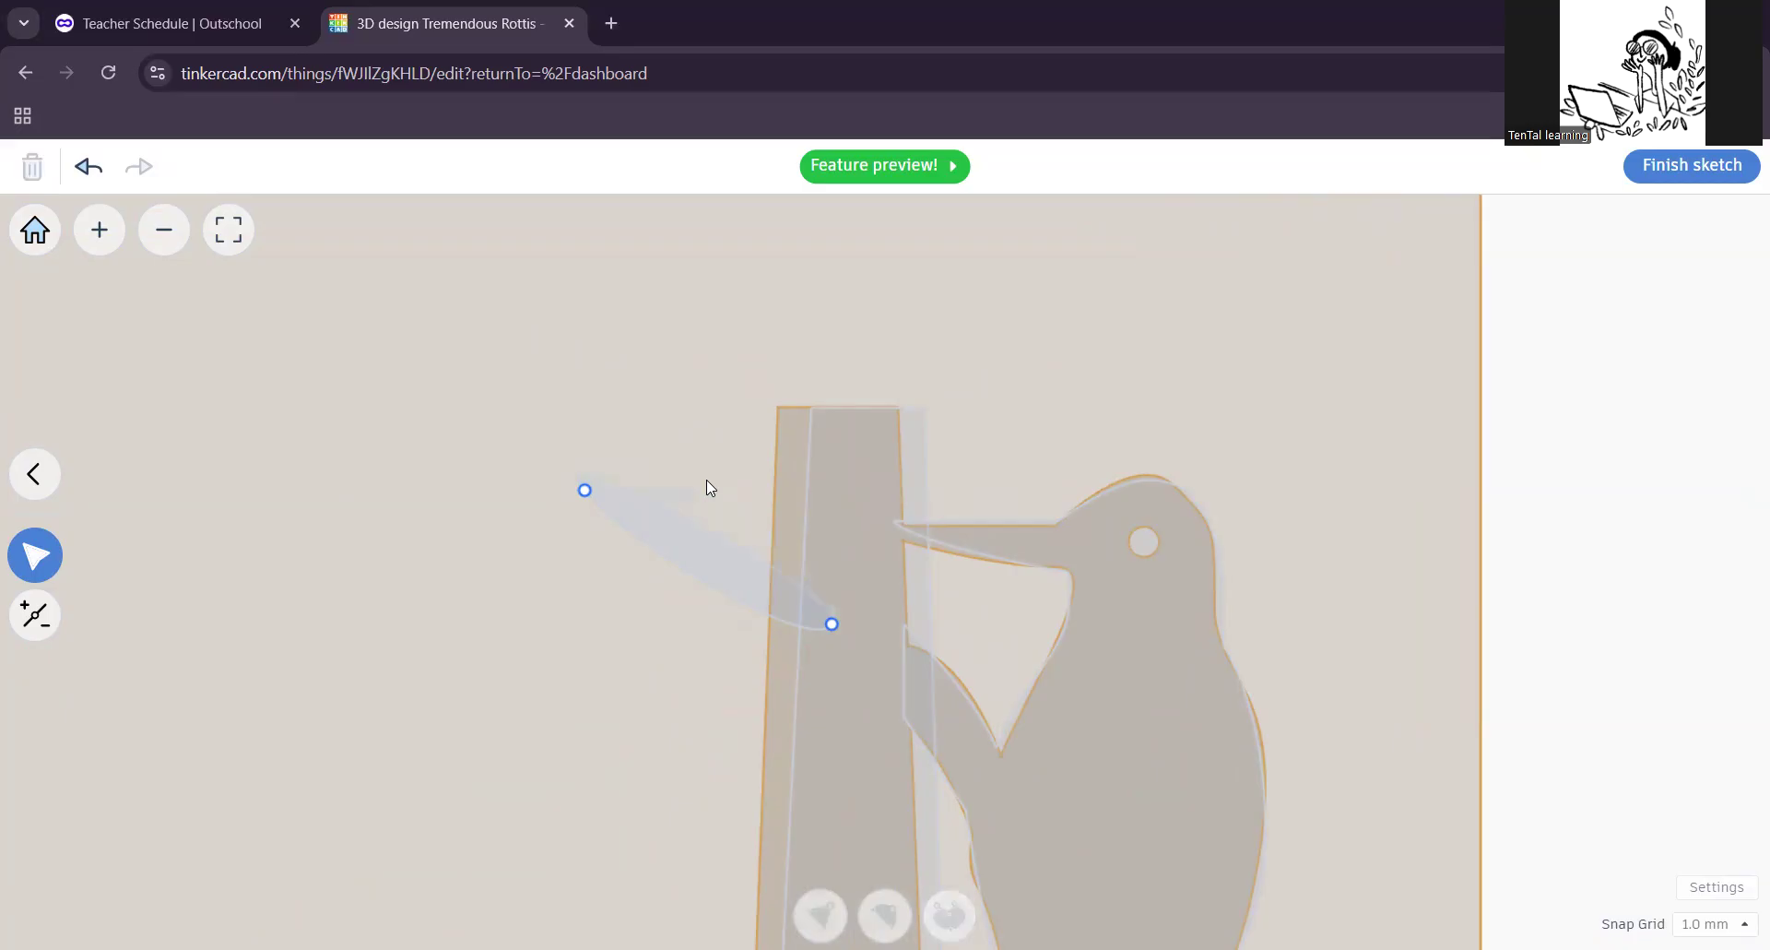
# Step: Raise the leaf's remaining outer point to form its tip and make that point's curve handles independent
pyautogui.click(586, 491)
pyautogui.moveTo(545, 433); pyautogui.dragTo(629, 415)
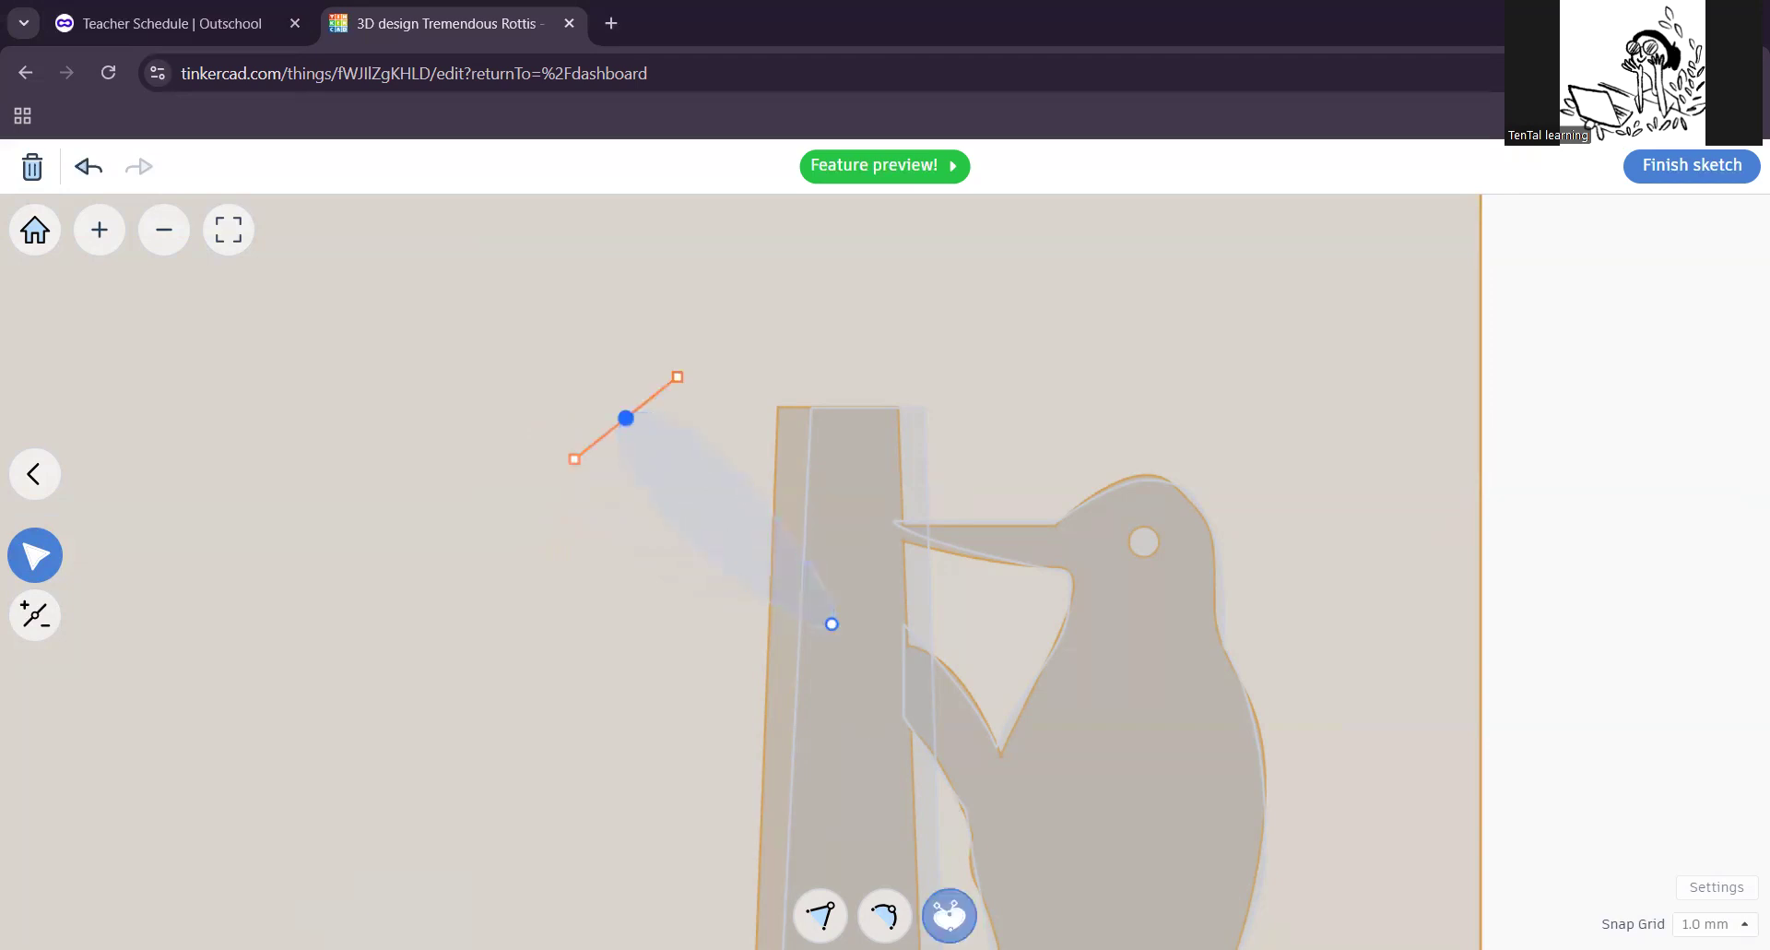
pyautogui.click(949, 913)
pyautogui.moveTo(677, 376); pyautogui.dragTo(626, 377)
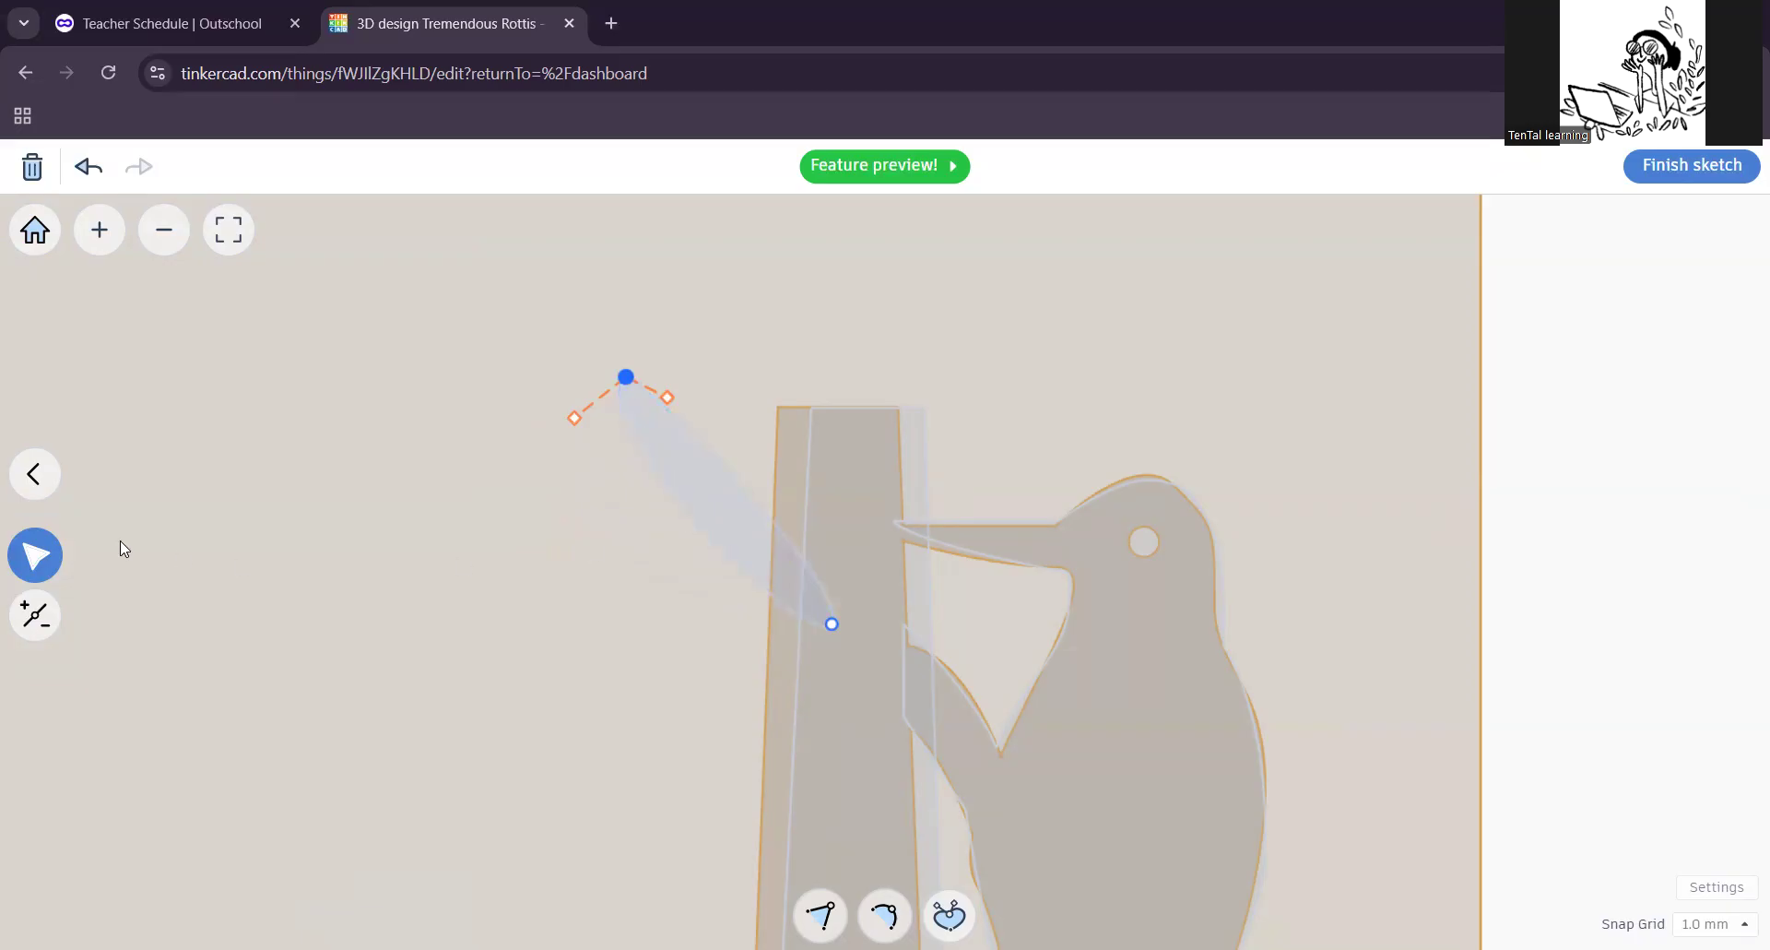
# Step: Add a point on the leaf's lower edge, move it outward to widen the leaf, and finish the sketch
pyautogui.click(31, 626)
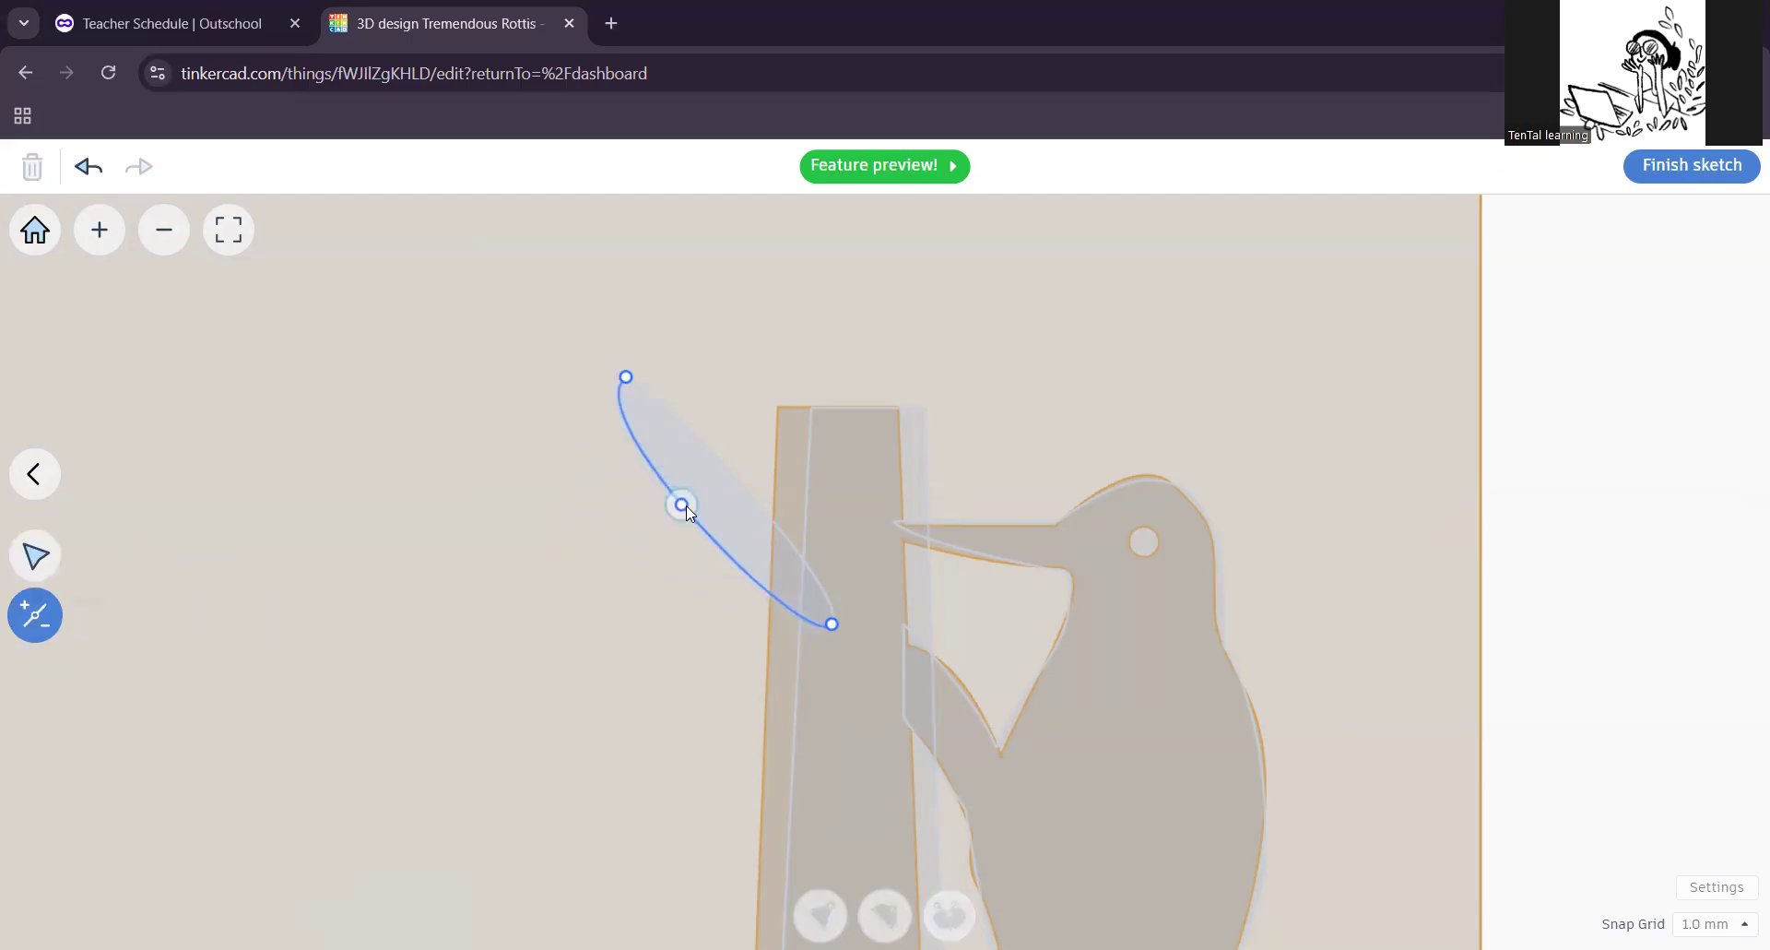
pyautogui.click(686, 507)
pyautogui.click(37, 559)
pyautogui.moveTo(684, 508); pyautogui.dragTo(656, 521)
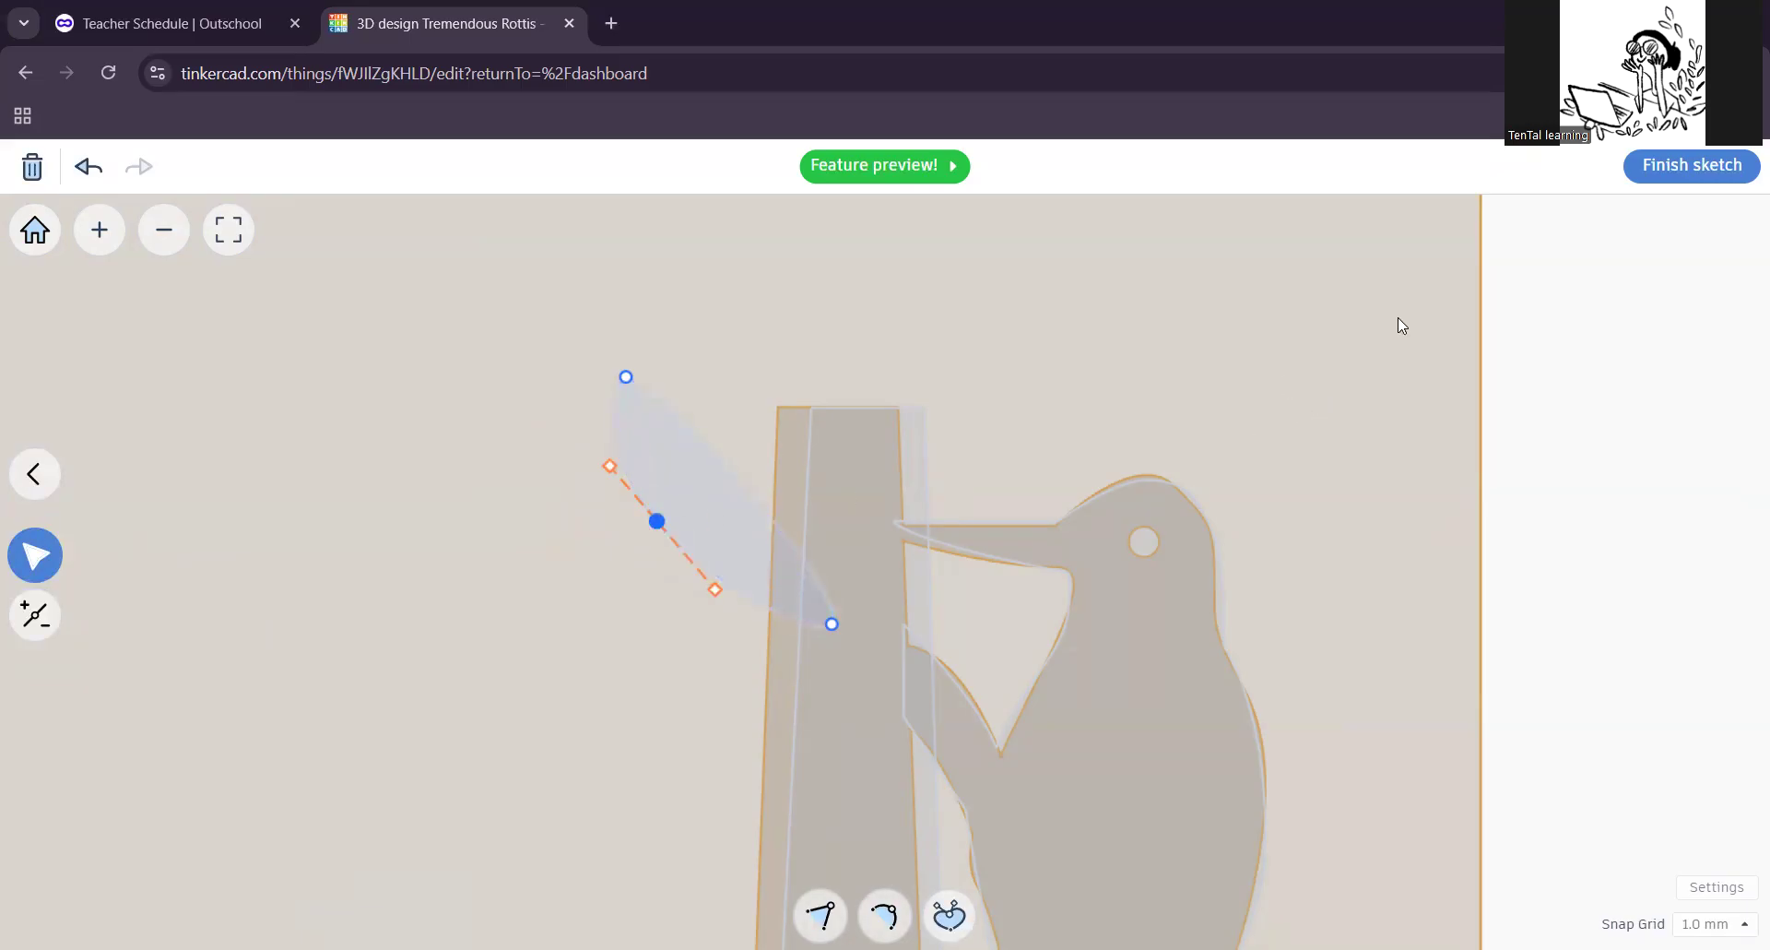
pyautogui.click(1684, 168)
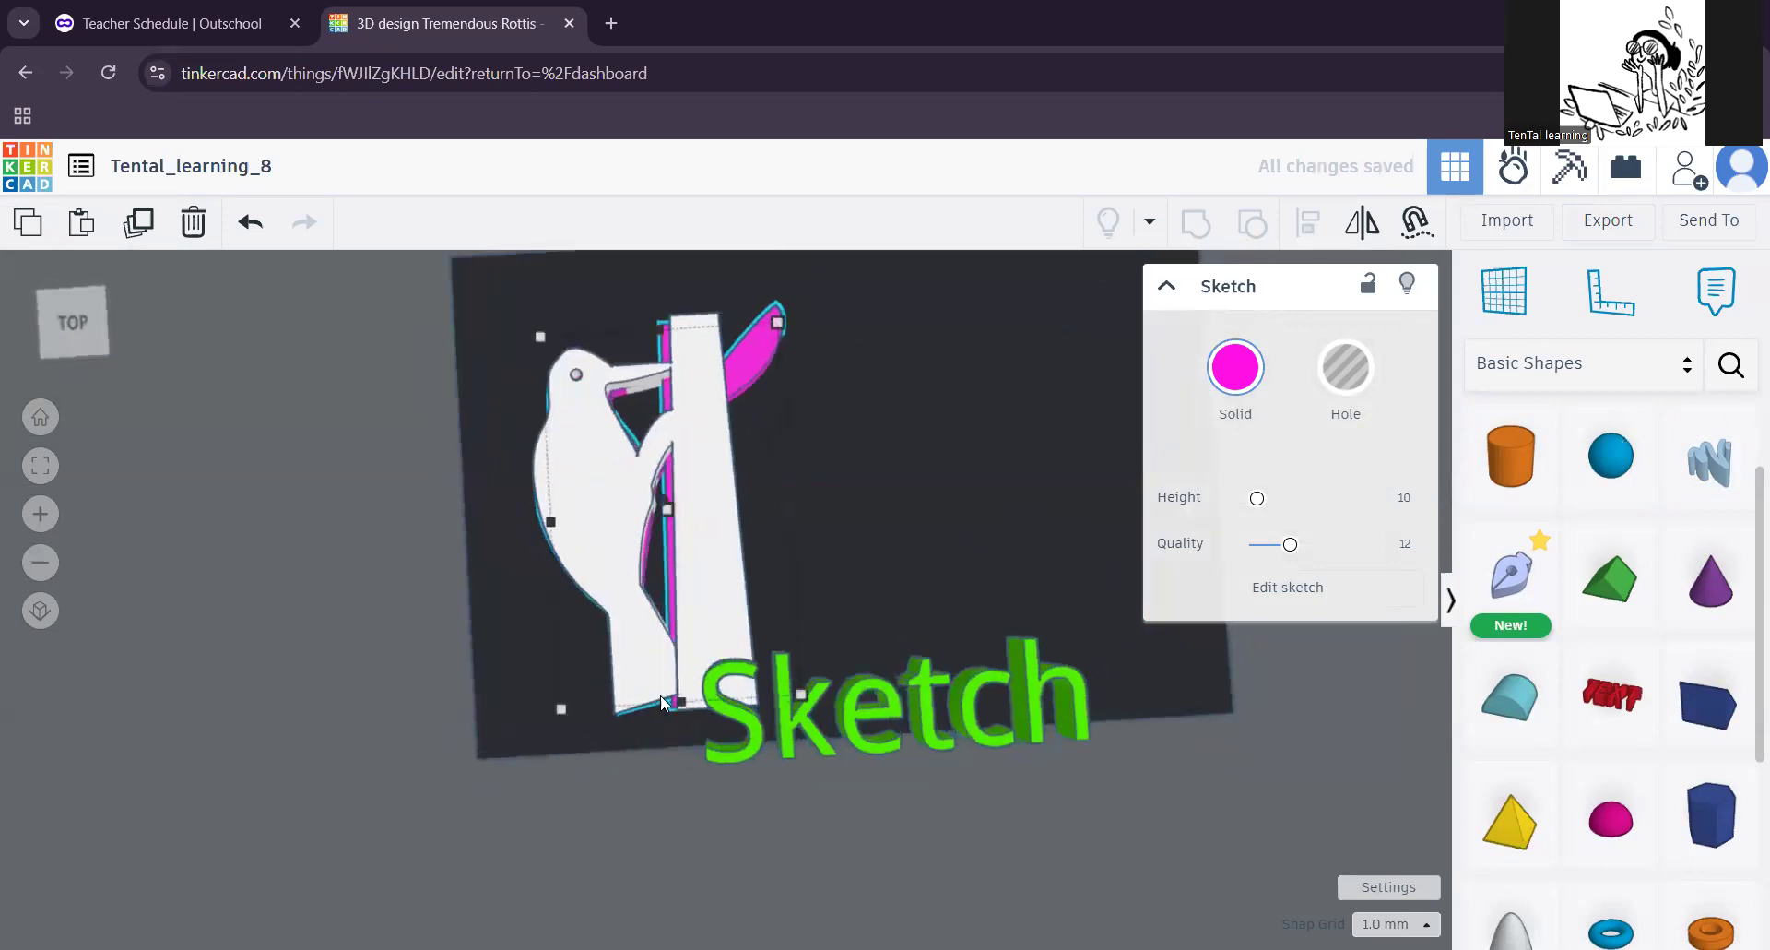
# Step: Hide the white reference woodpecker, the green Sketch text, and the dark backing plate
pyautogui.click(711, 524)
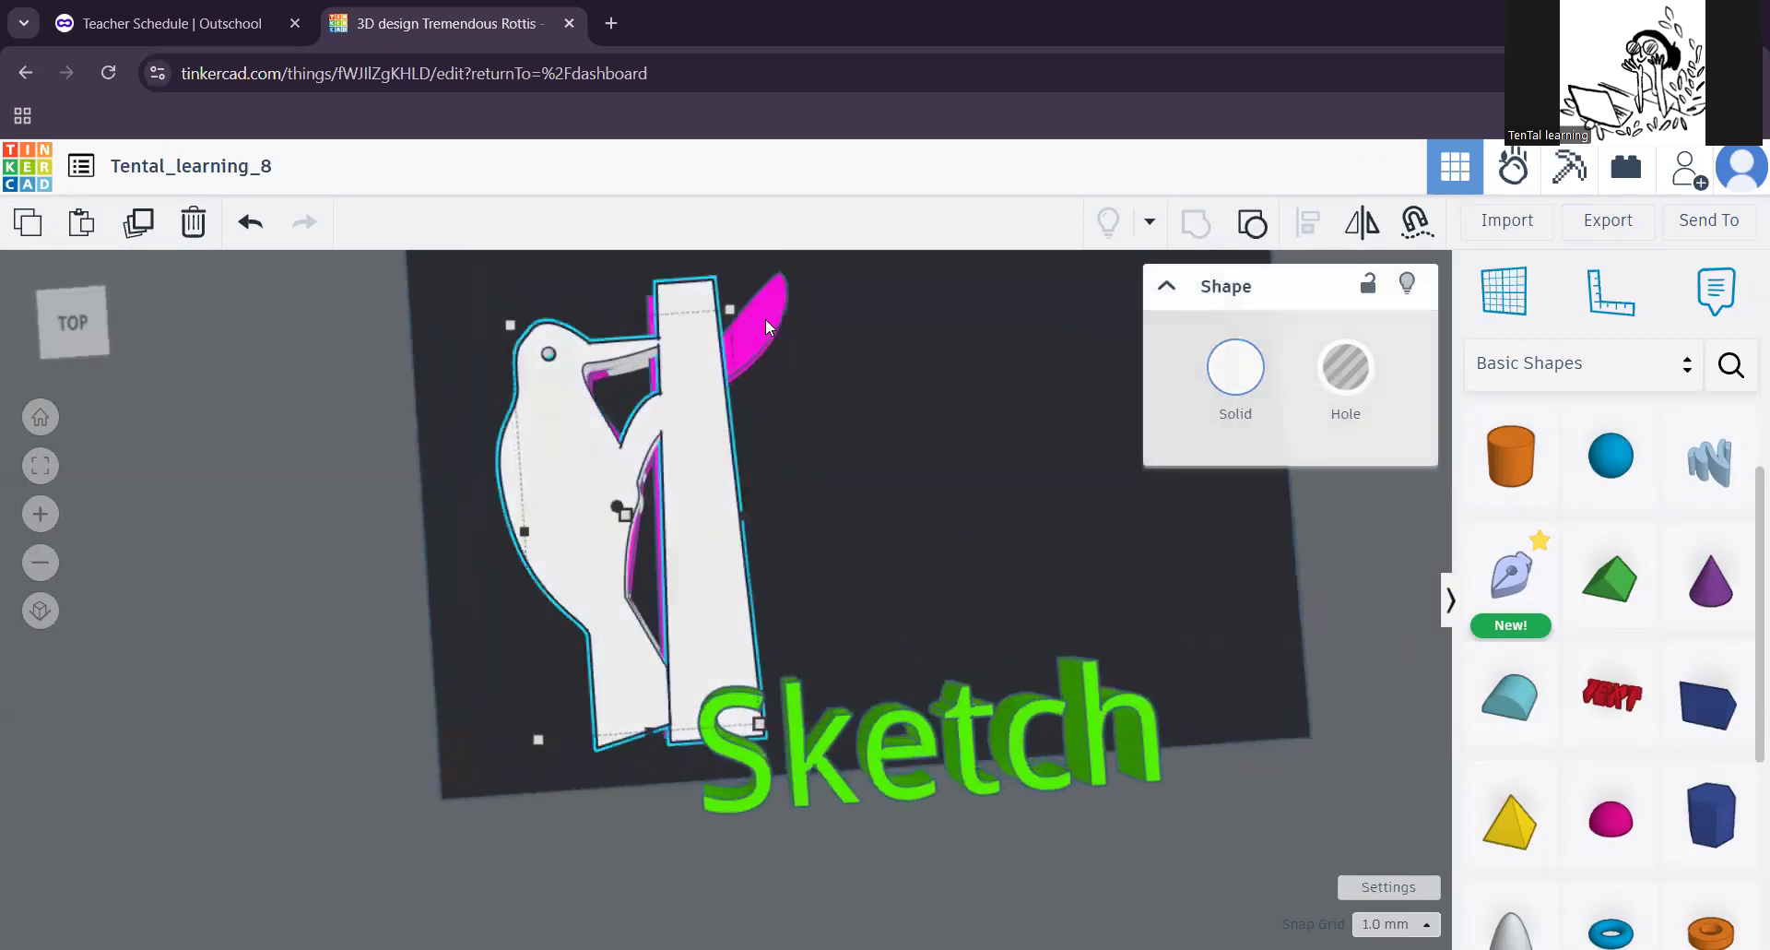
pyautogui.moveTo(911, 431); pyautogui.dragTo(715, 502, button='middle')
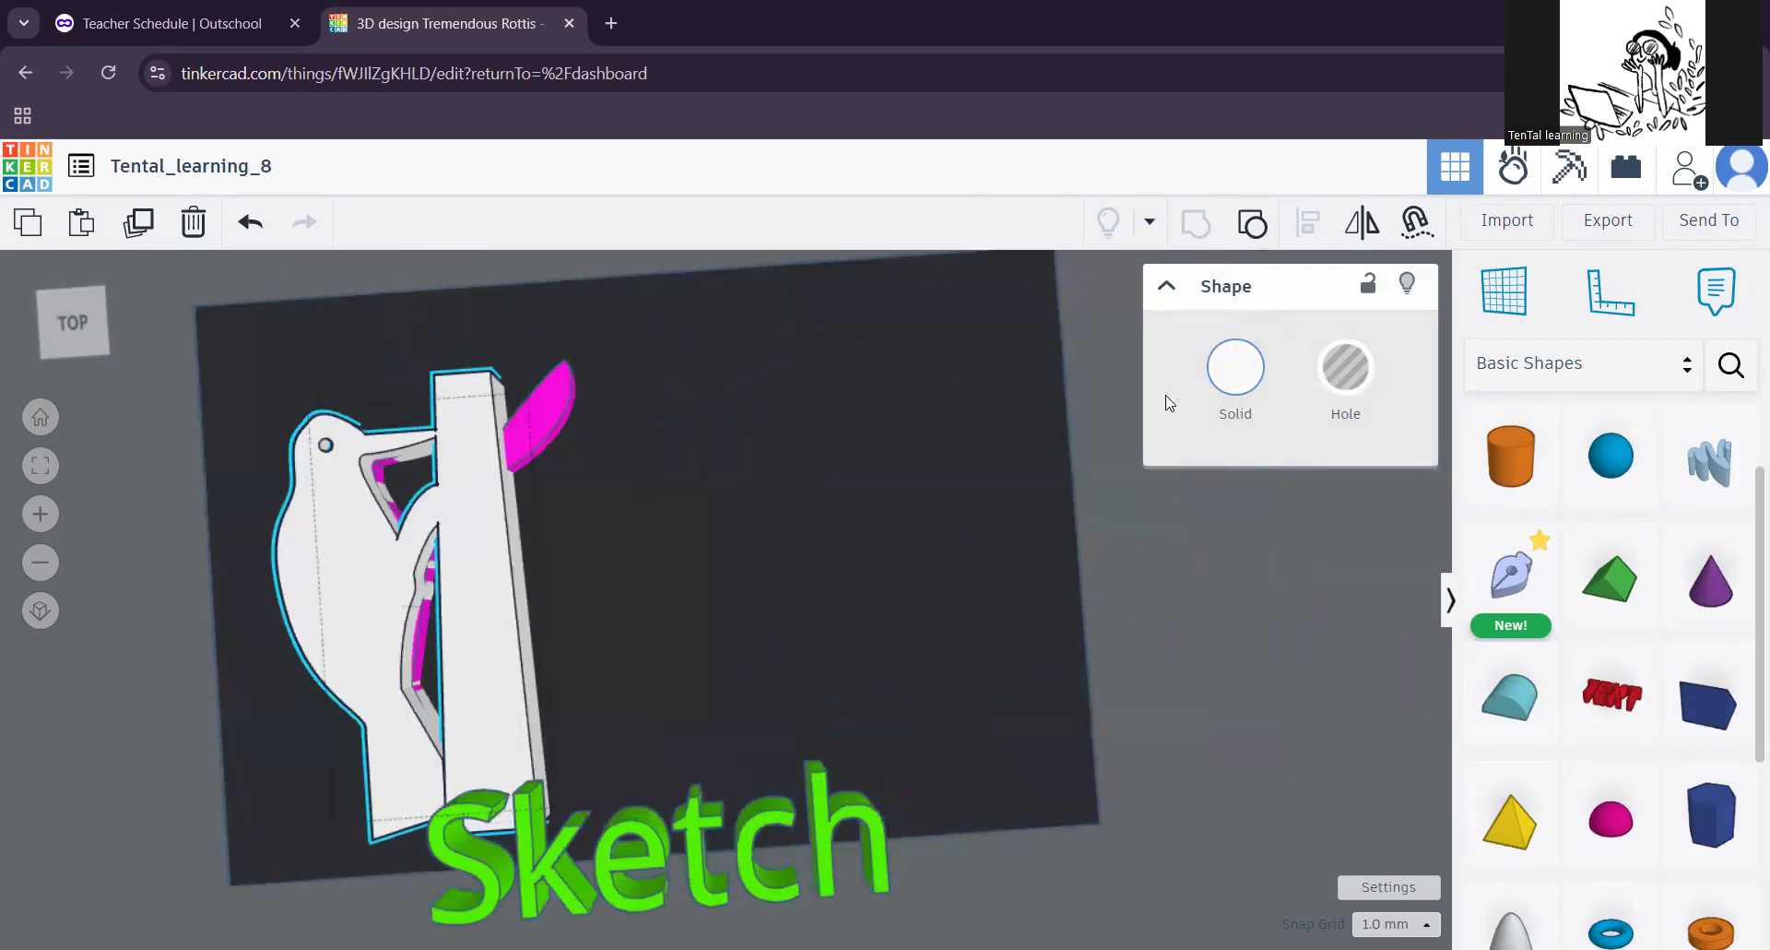
pyautogui.click(1408, 289)
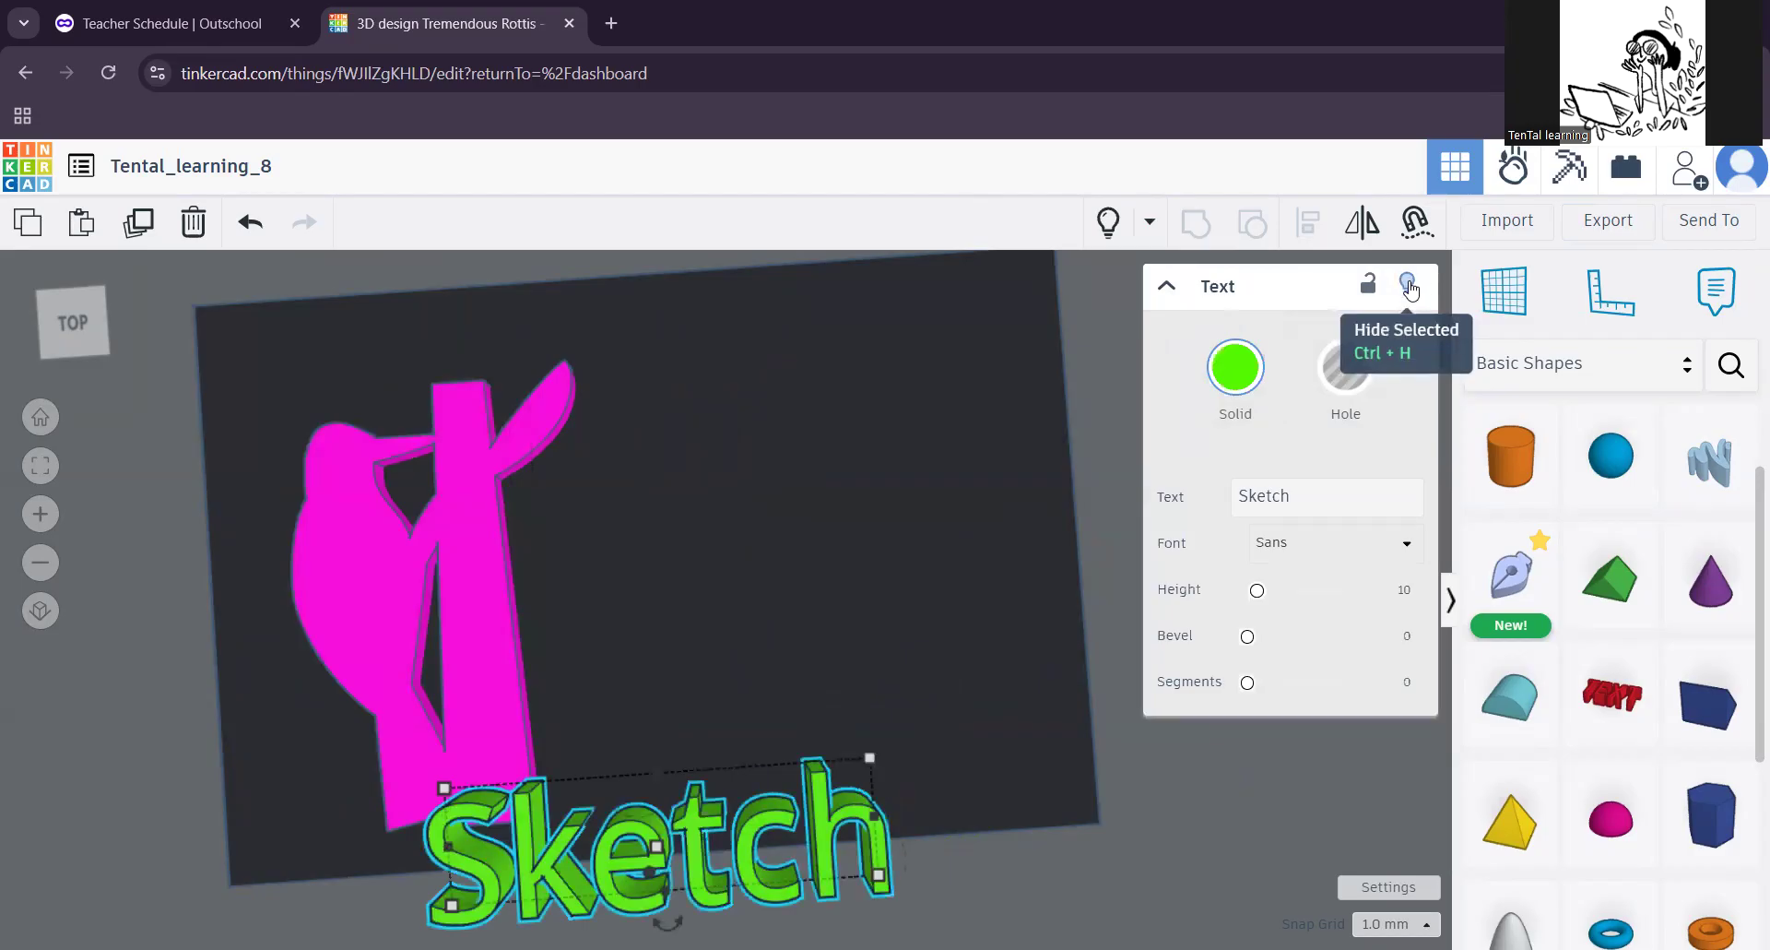
pyautogui.click(1409, 288)
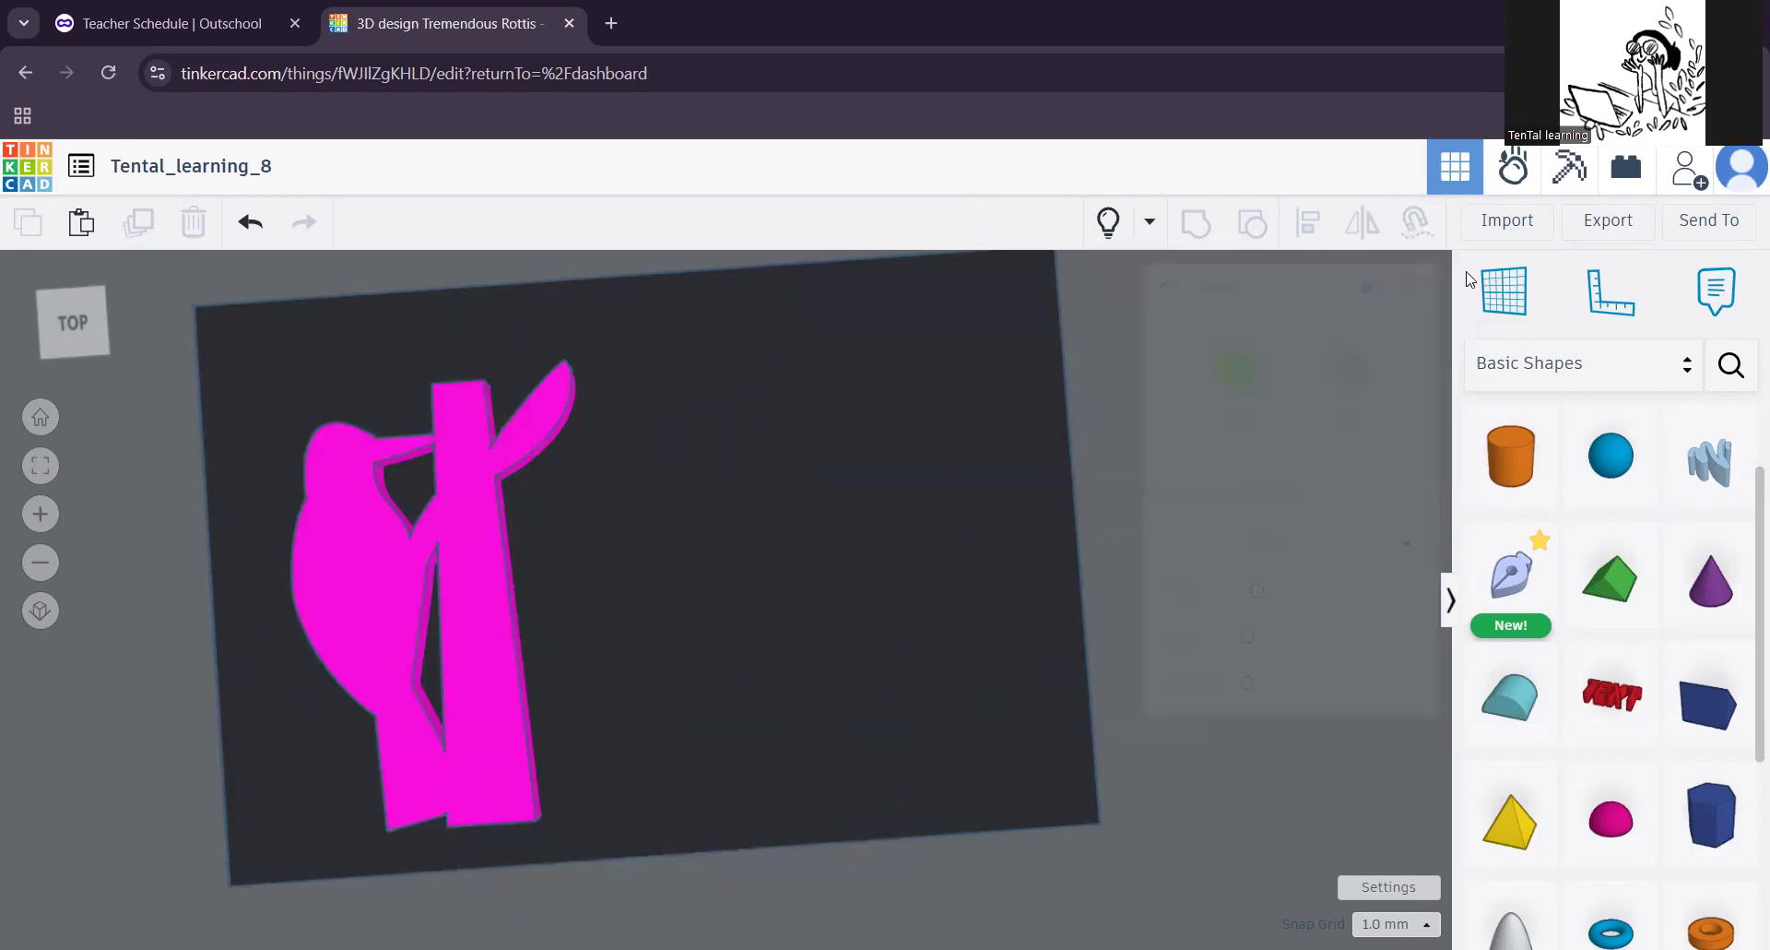
pyautogui.click(1409, 289)
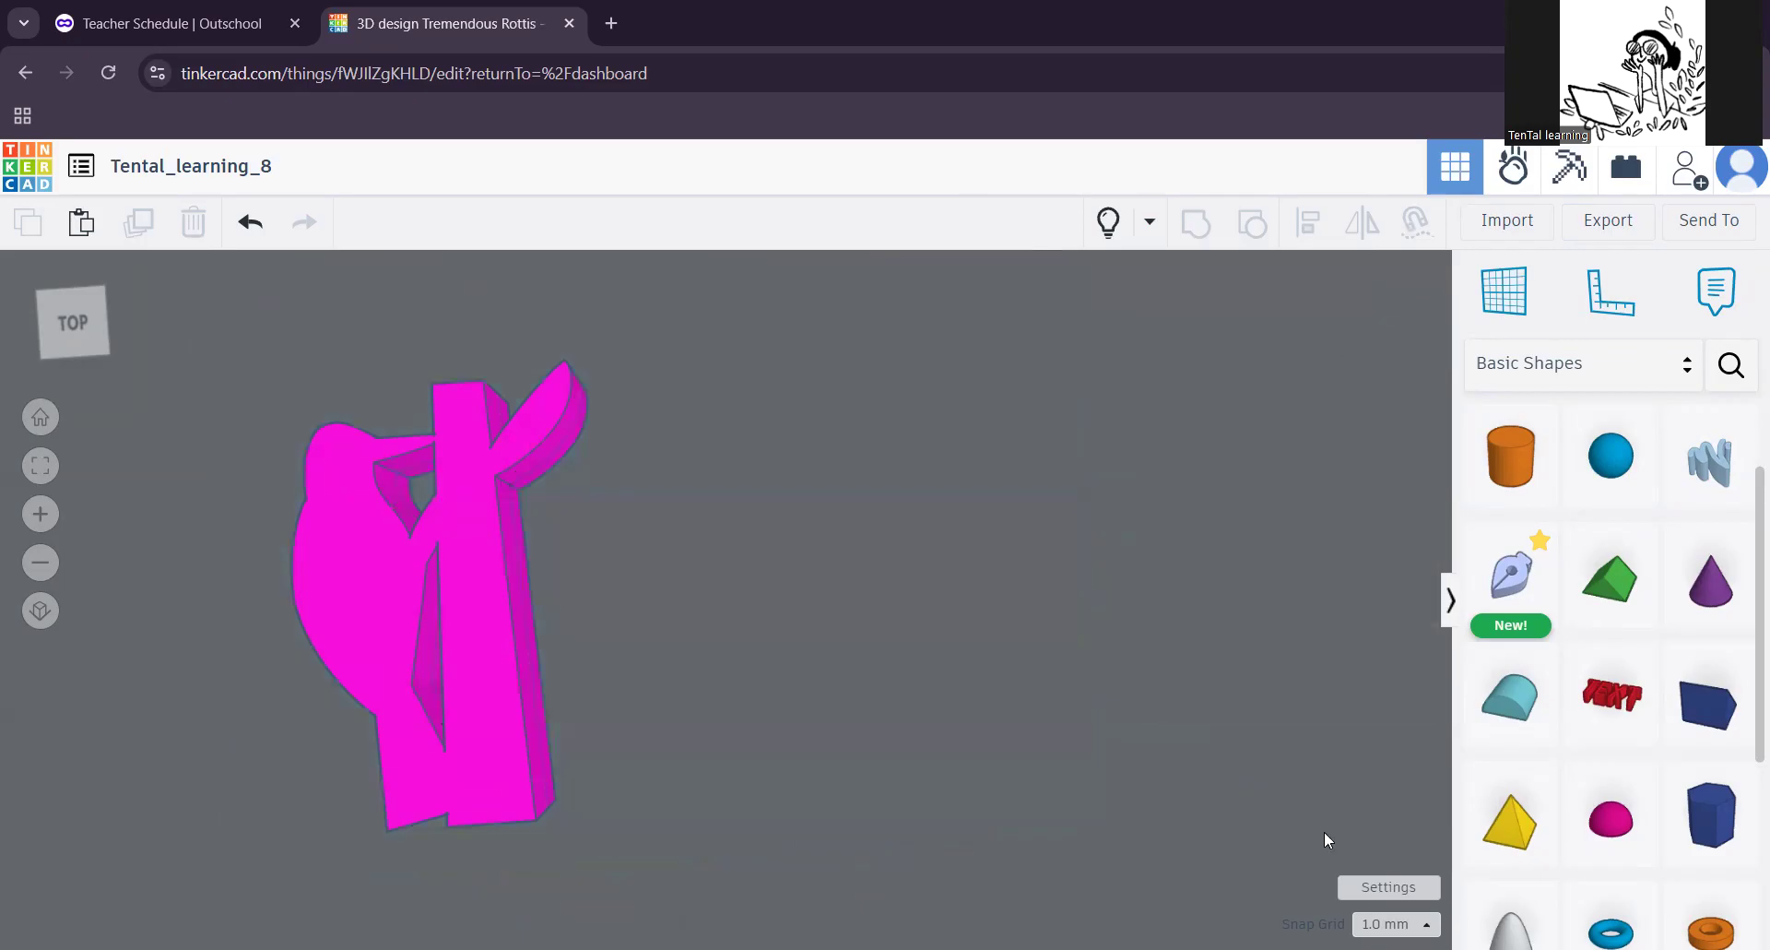
# Step: Set the workspace background color to the white preset
pyautogui.click(1390, 887)
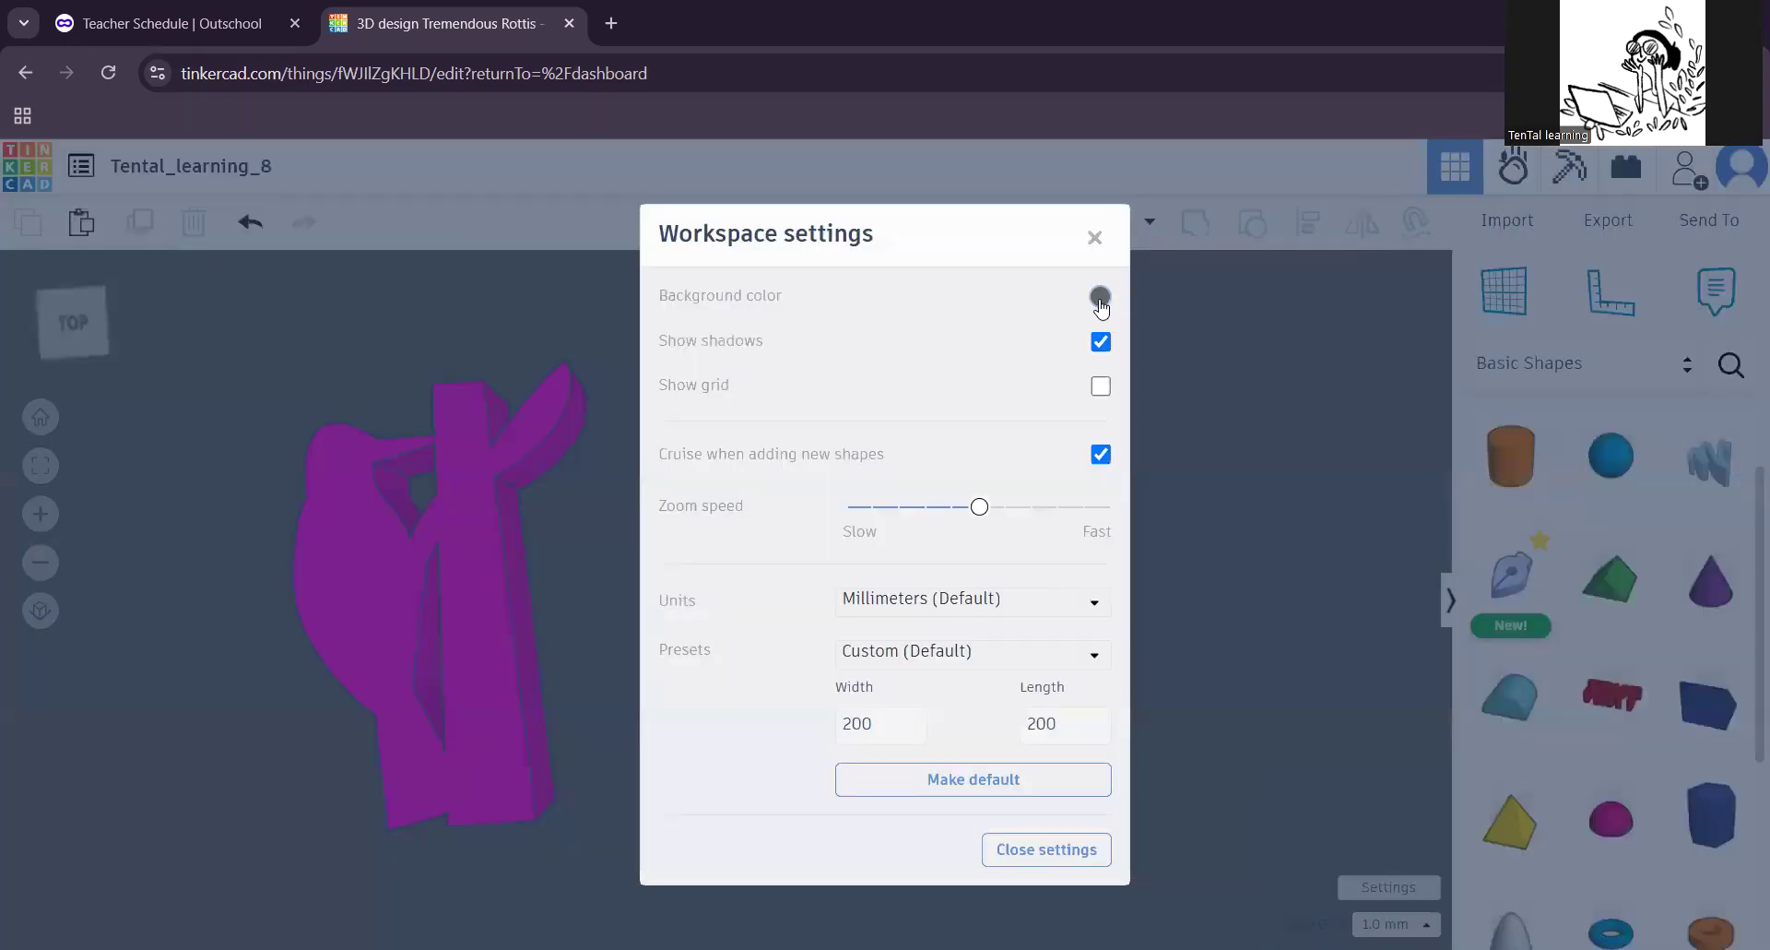
pyautogui.click(1100, 297)
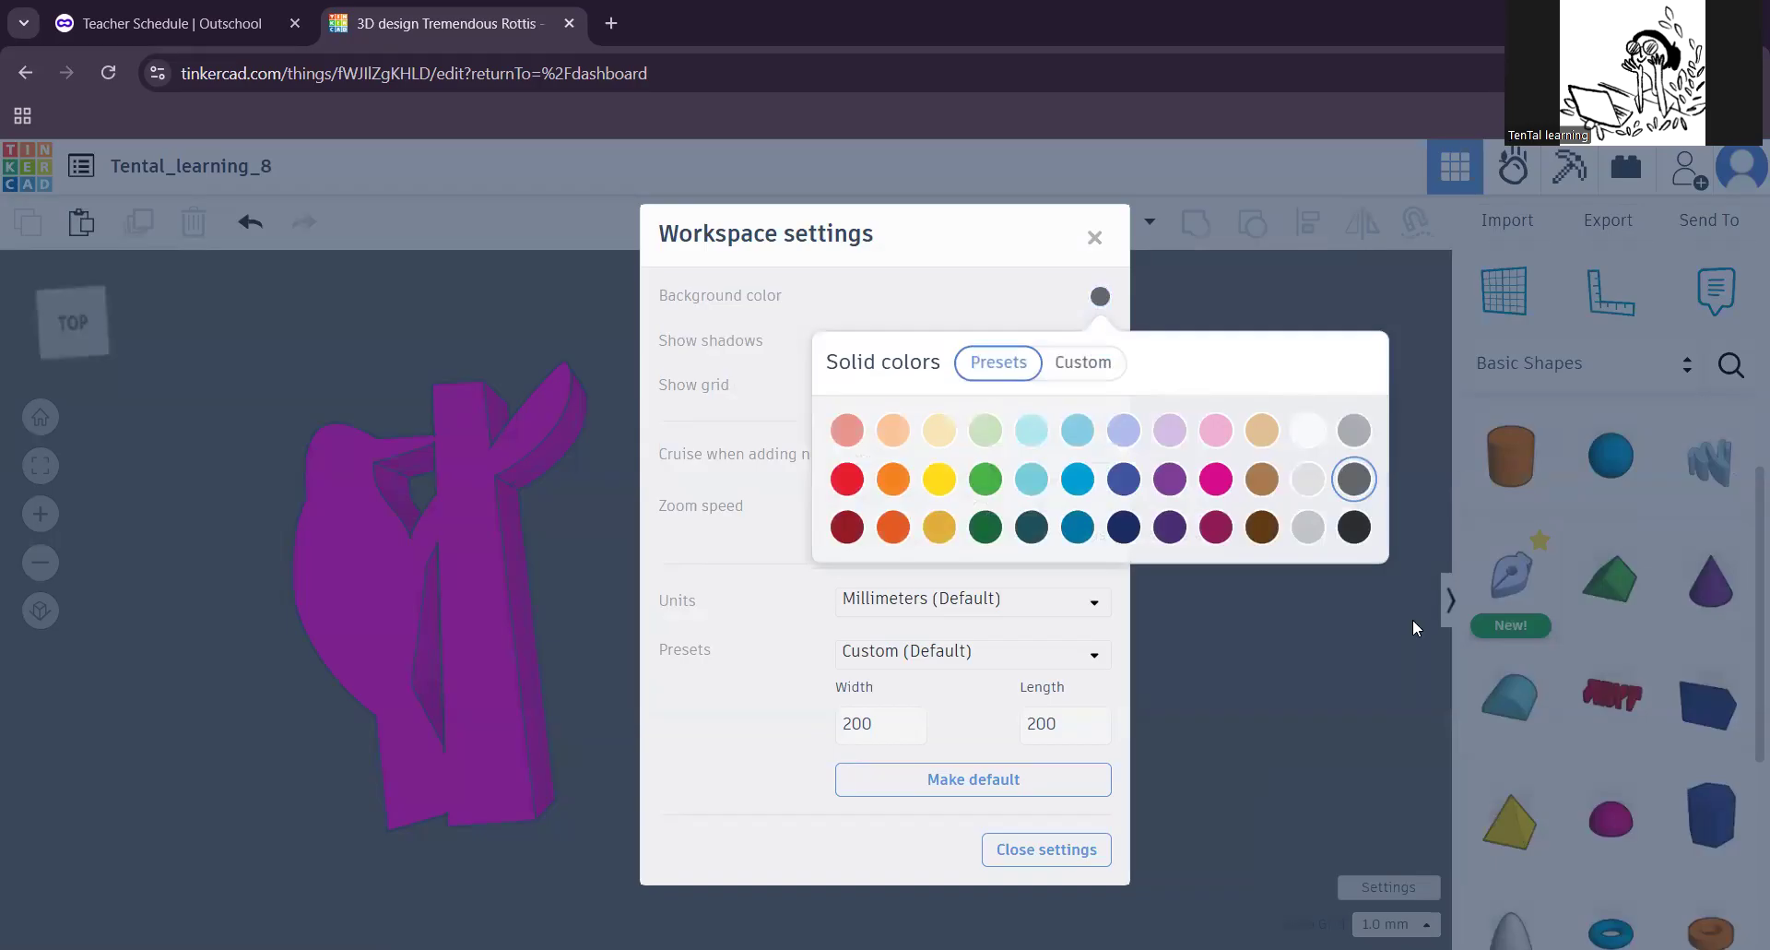
pyautogui.click(1307, 430)
pyautogui.click(1202, 595)
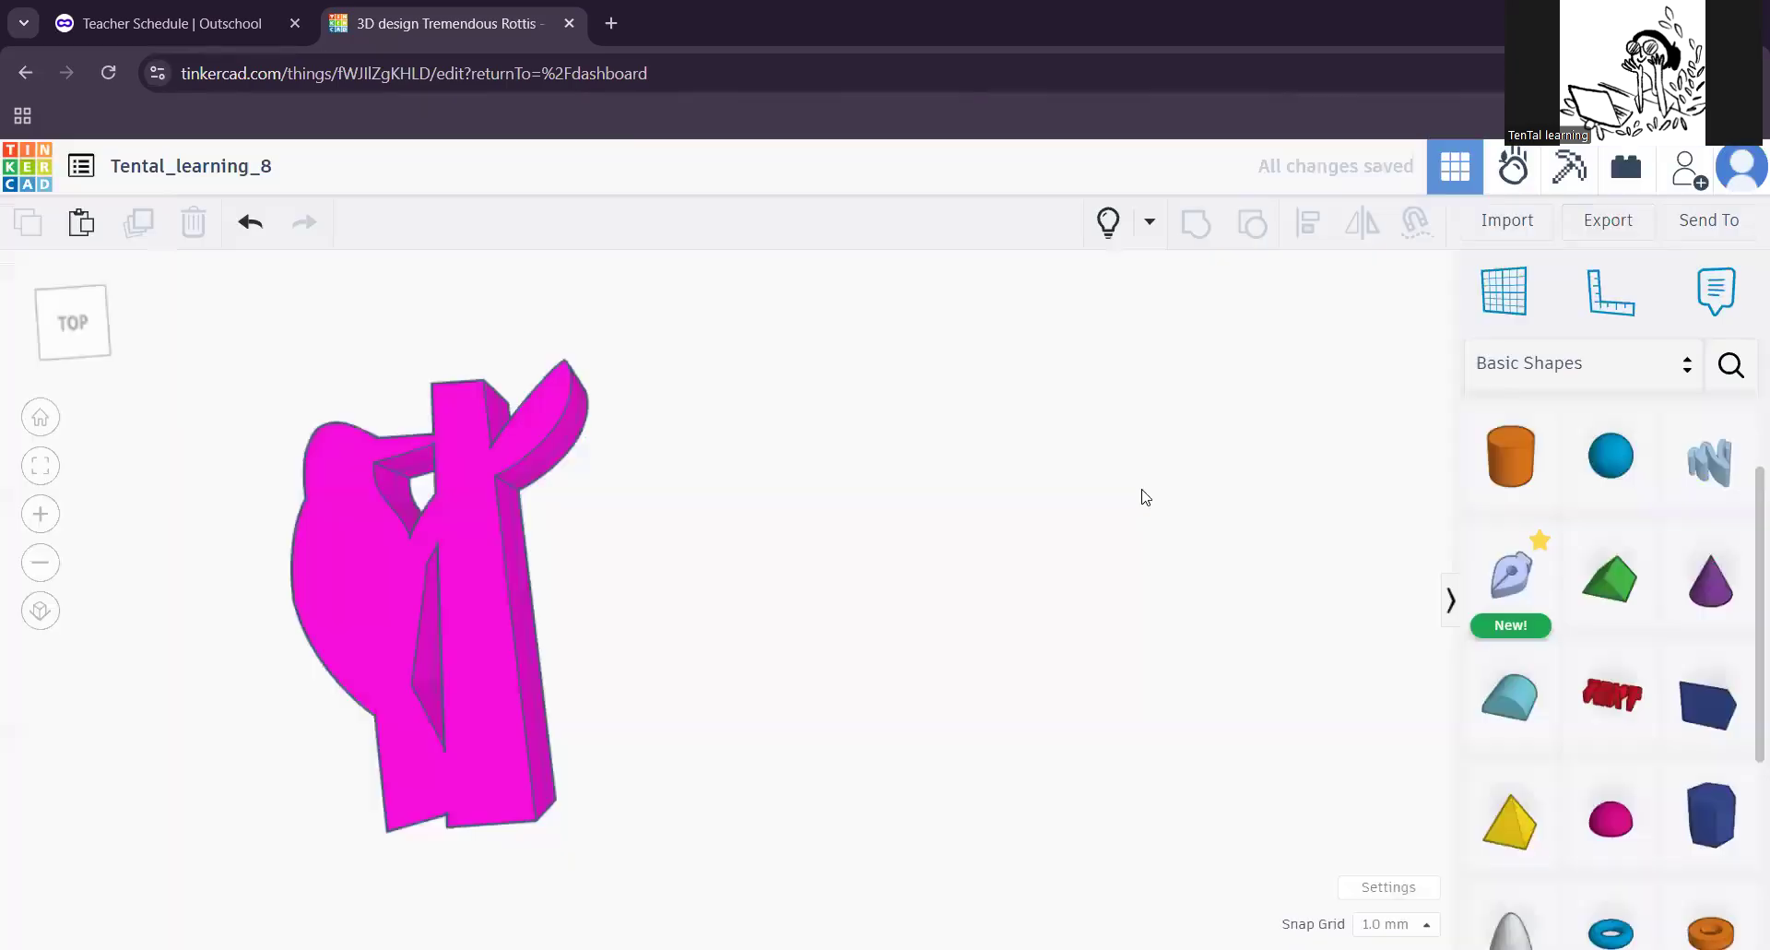
# Step: Turn on the workspace grid and view the traced woodpecker against the workplane
pyautogui.click(1404, 888)
pyautogui.click(1100, 387)
pyautogui.click(1219, 432)
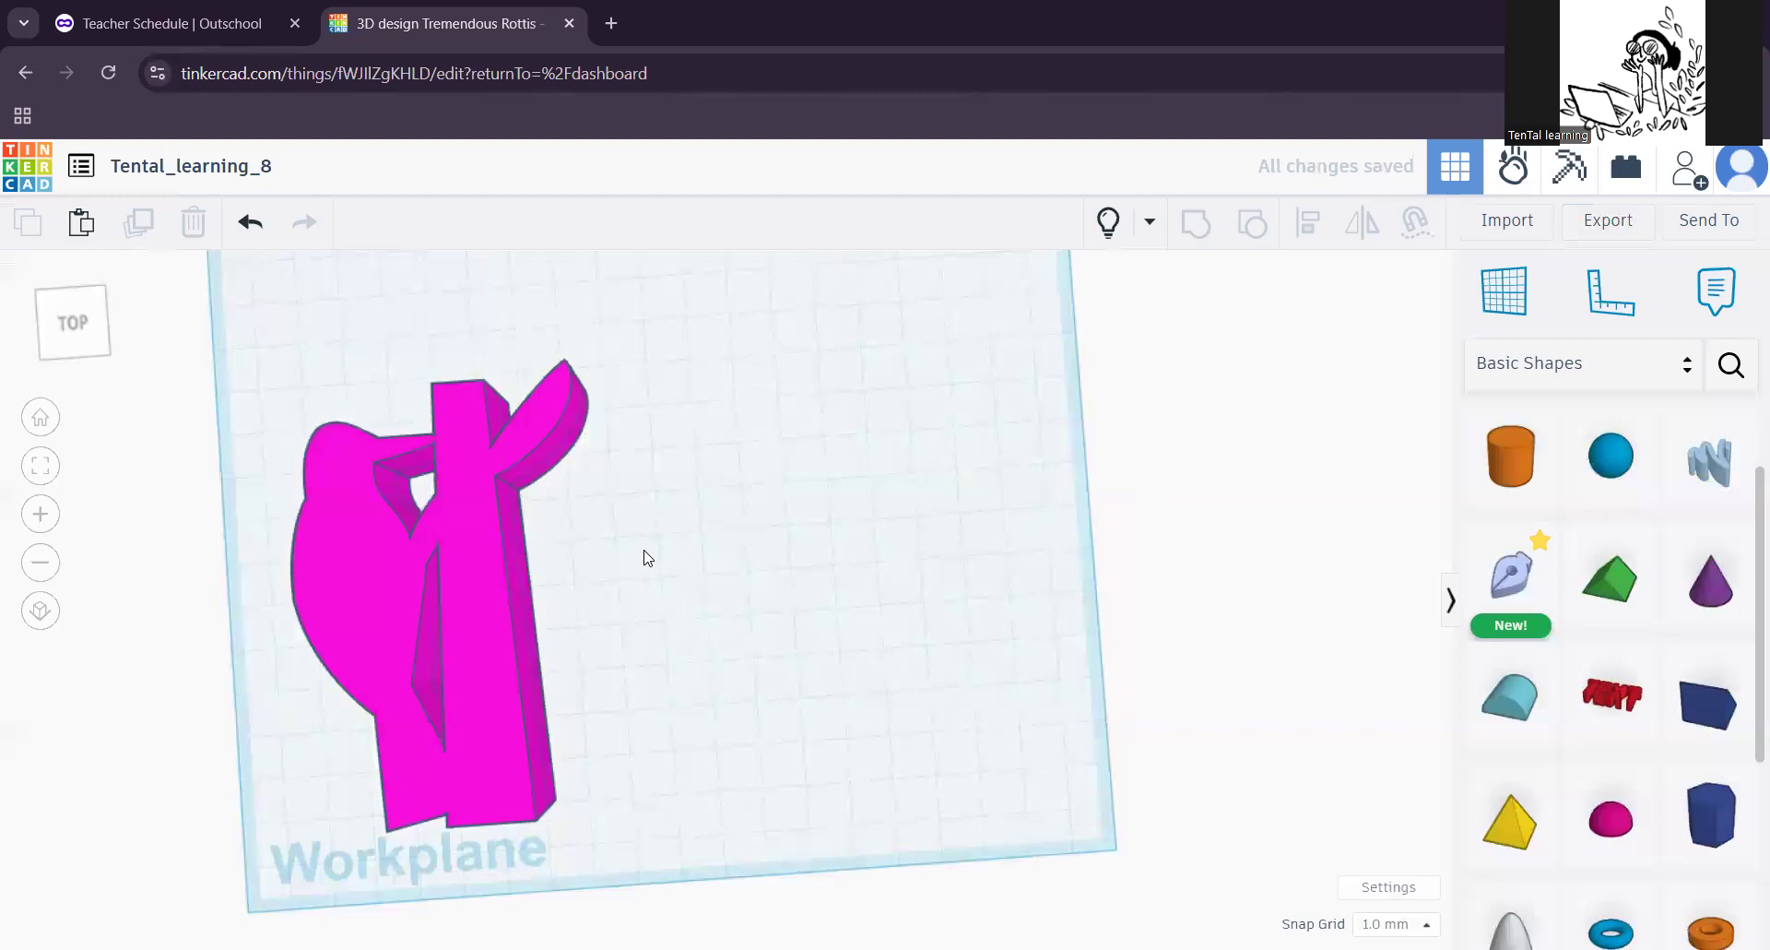
pyautogui.moveTo(884, 526); pyautogui.dragTo(627, 656, button='right')
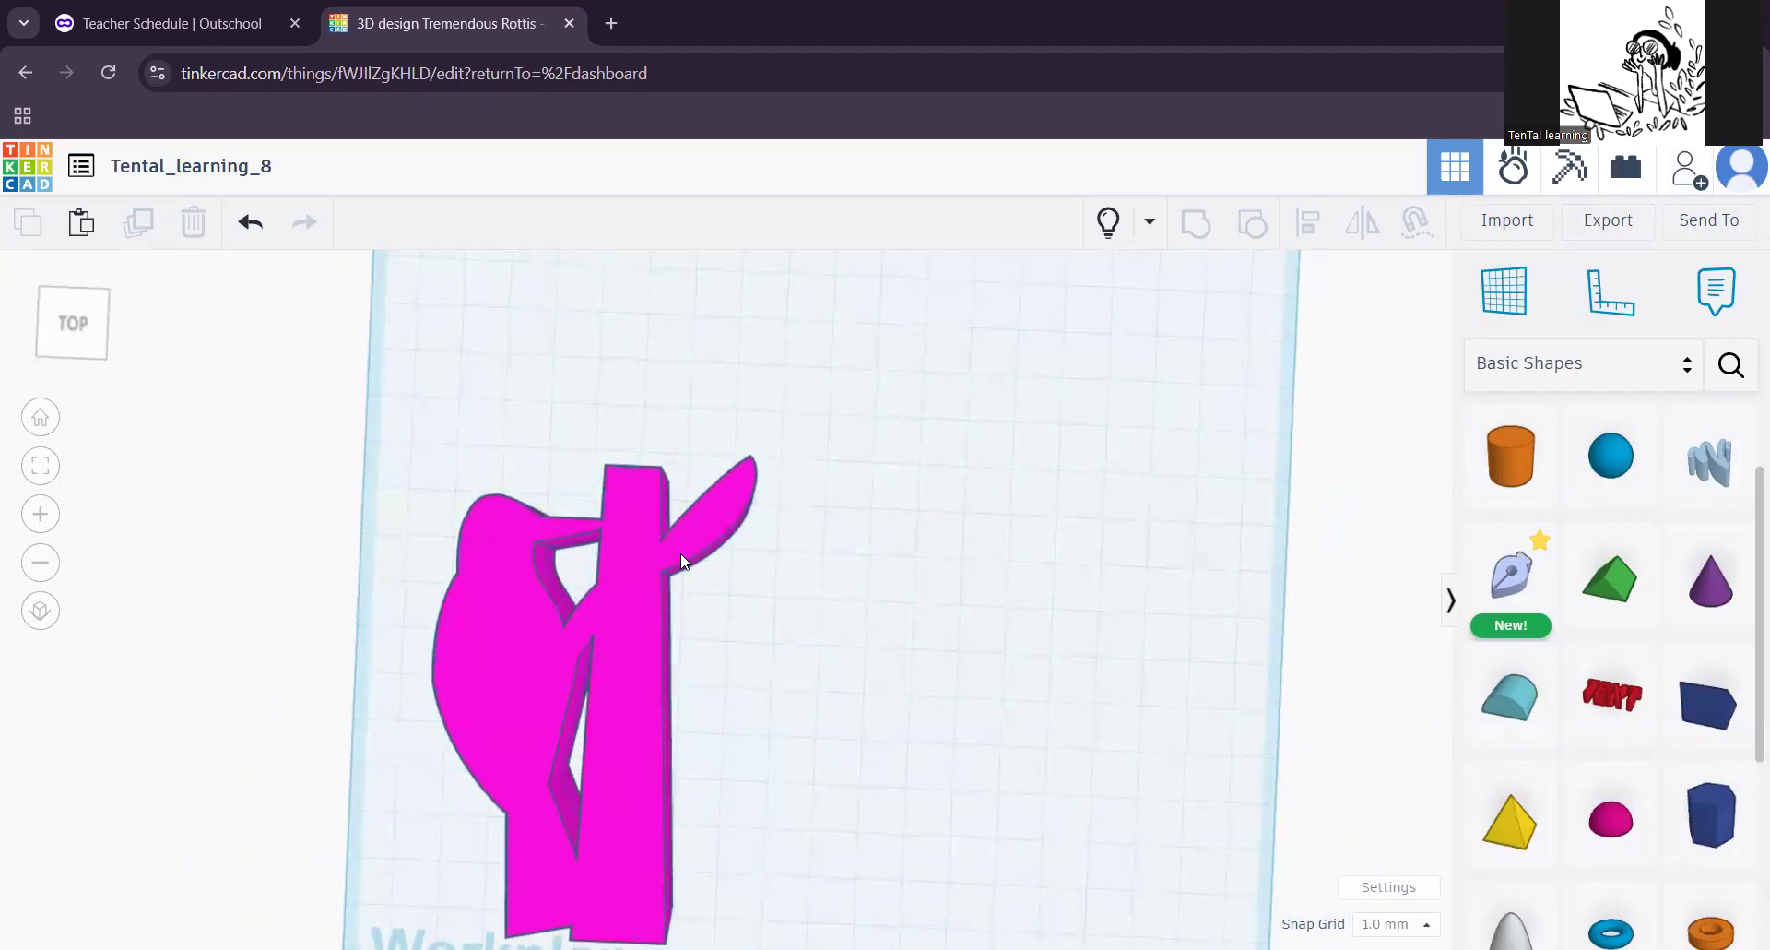
# Step: Reopen the magenta sketch for editing and move all its shapes together toward the middle of the workplane
pyautogui.click(648, 558)
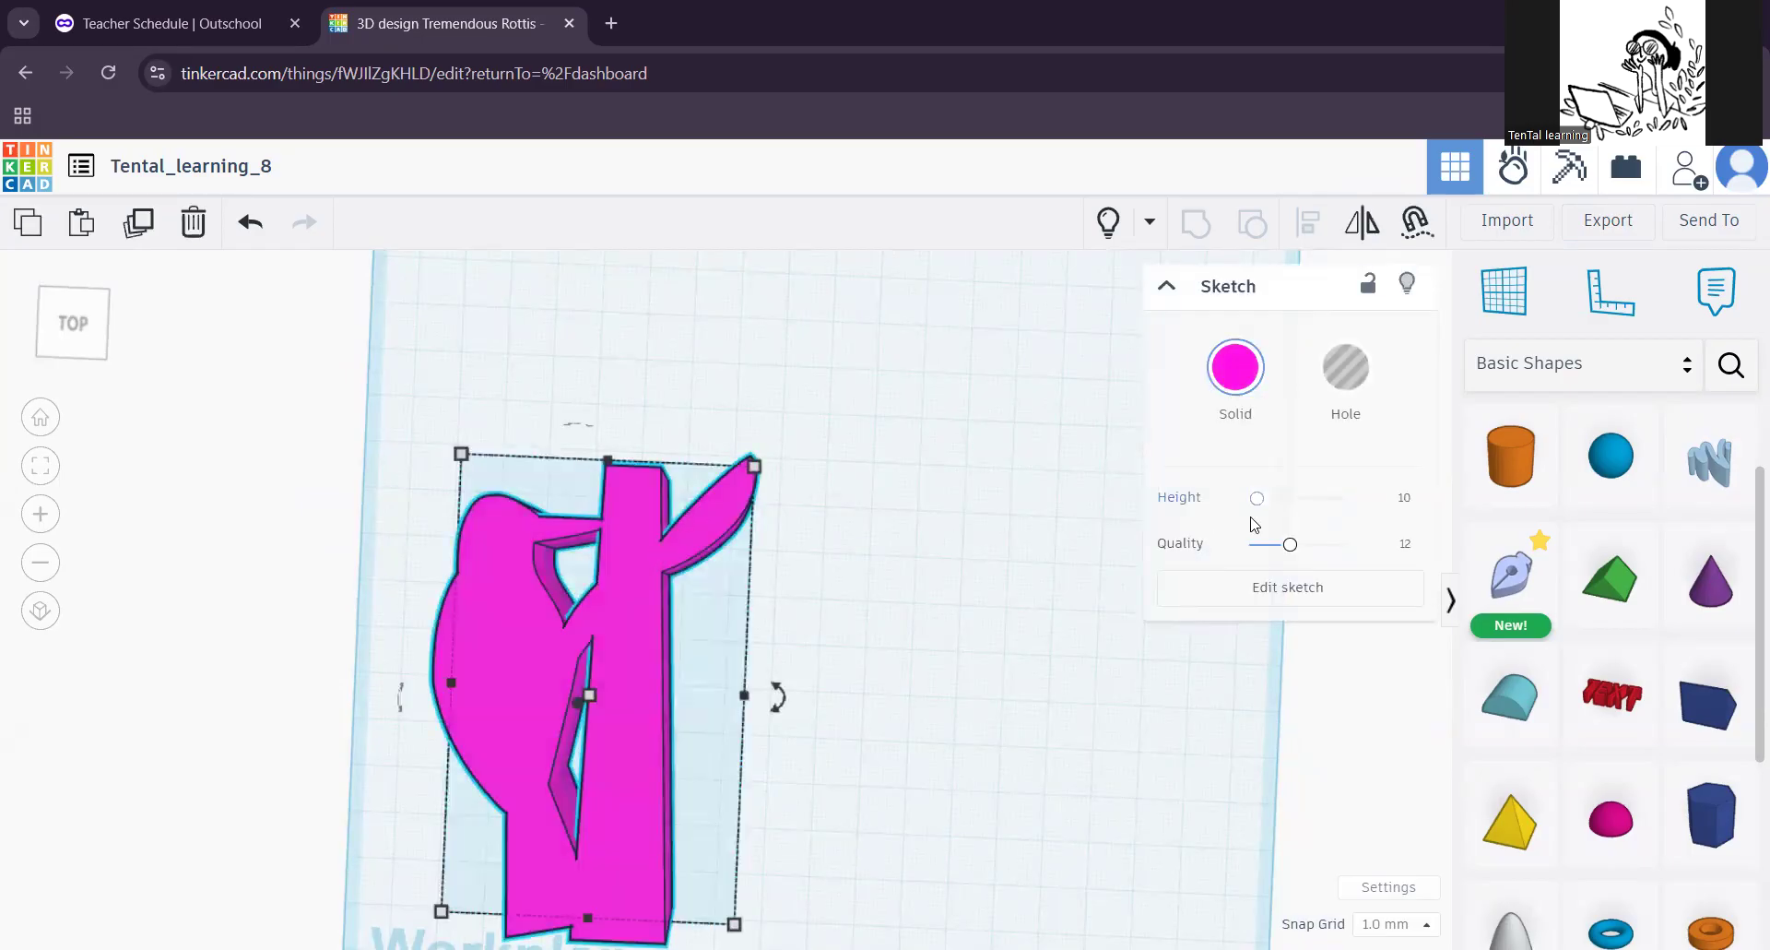
pyautogui.click(1278, 601)
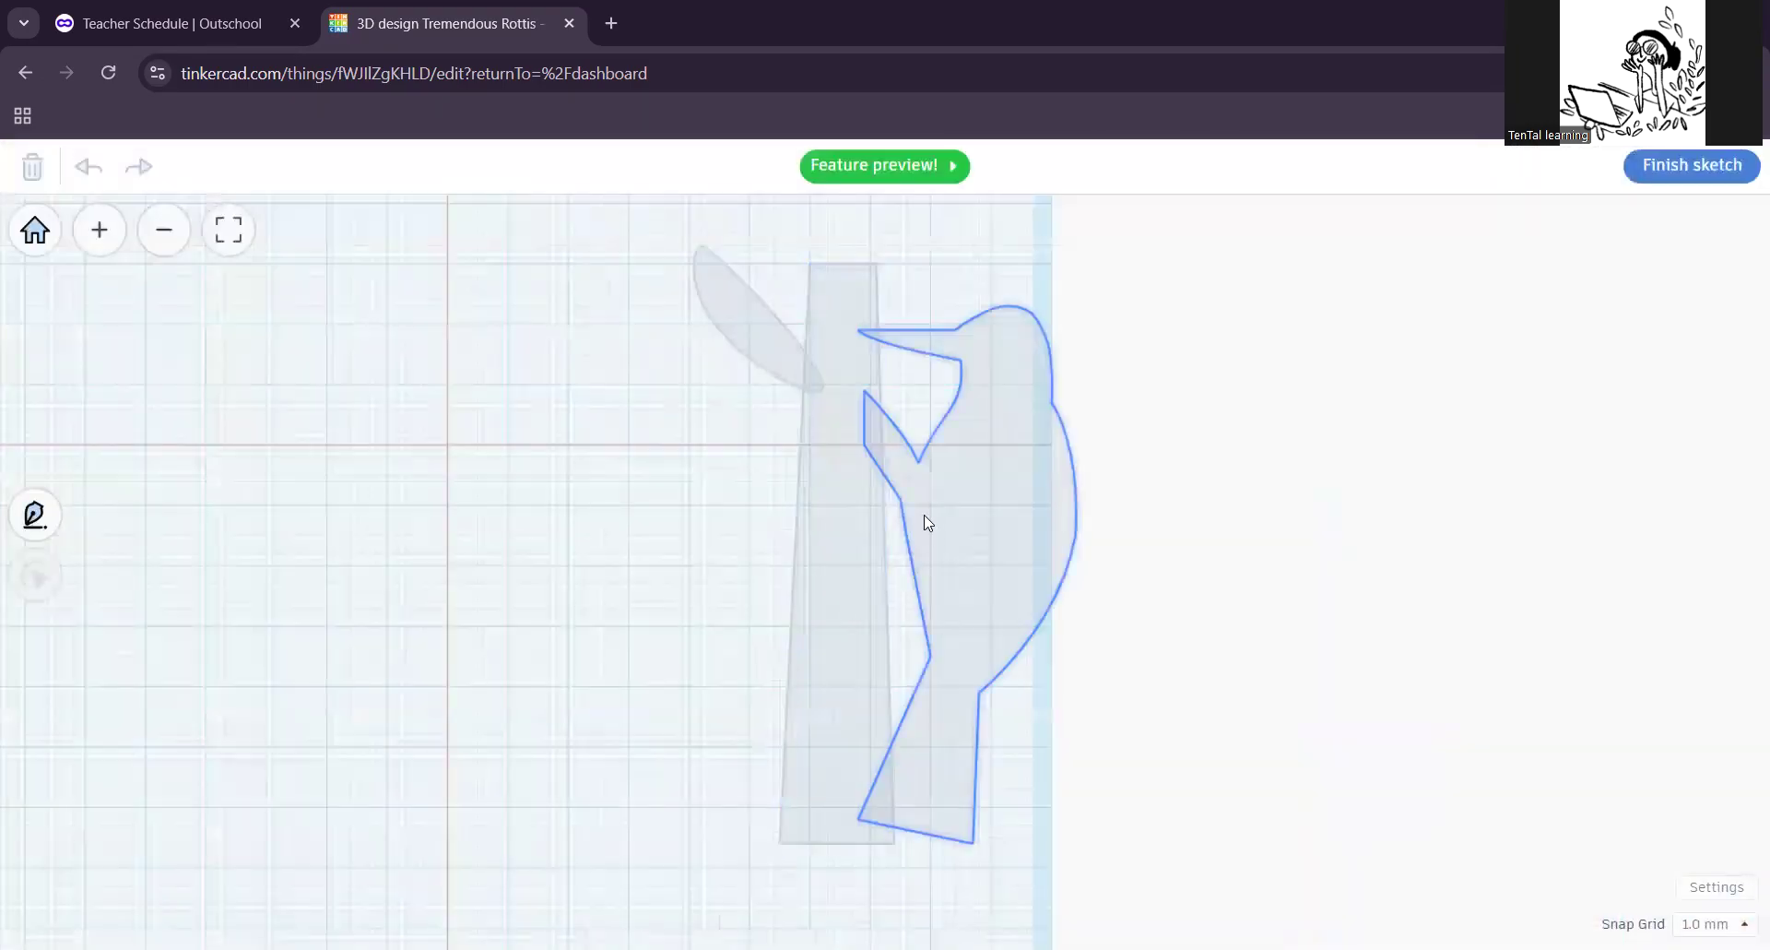
pyautogui.moveTo(532, 406); pyautogui.dragTo(903, 834)
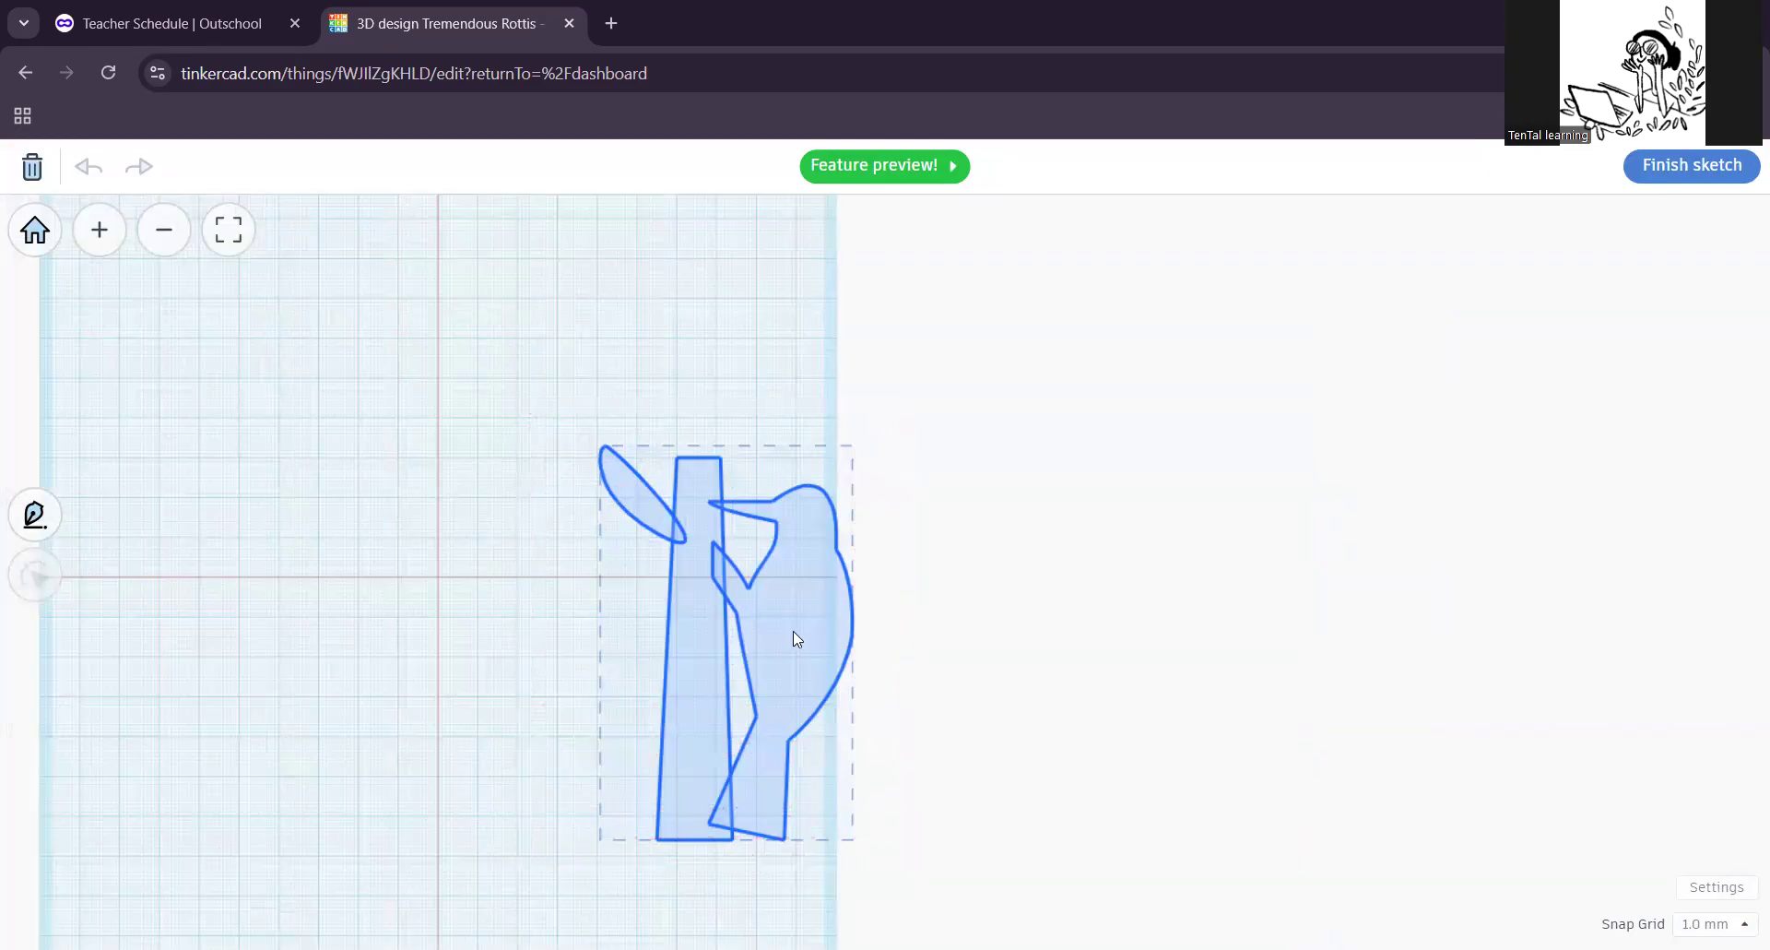
pyautogui.moveTo(799, 638)
pyautogui.mouseDown()
pyautogui.moveTo(494, 510)
pyautogui.moveTo(506, 597)
pyautogui.mouseUp()
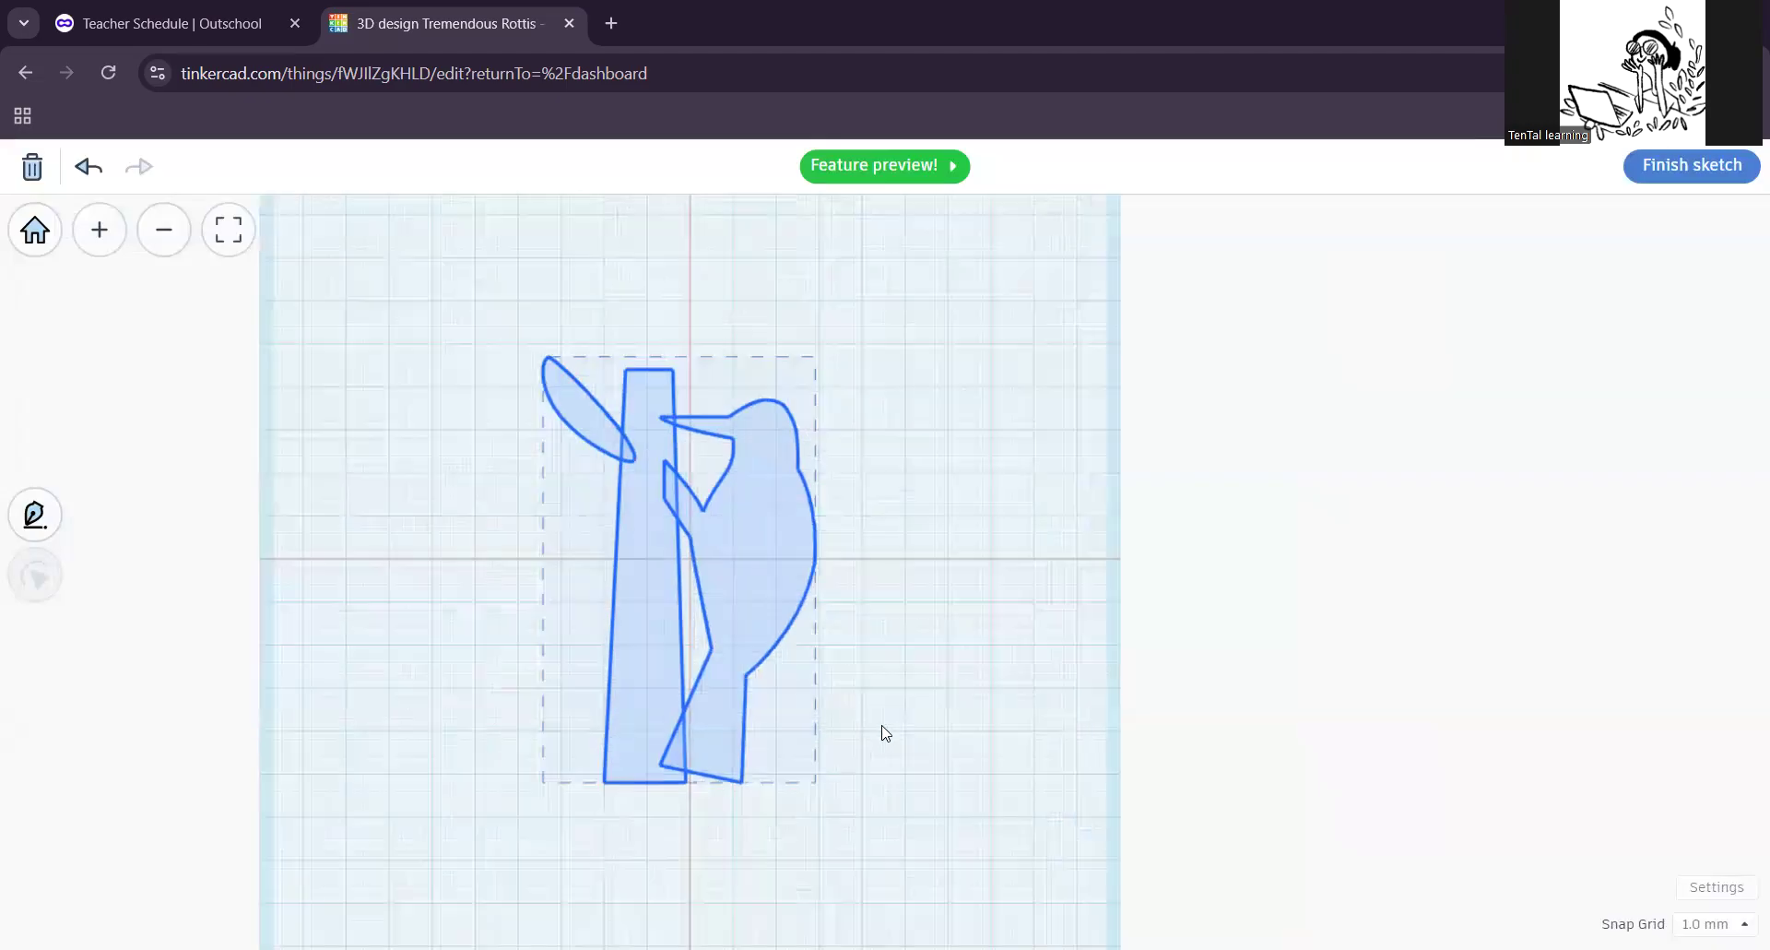
pyautogui.scroll(2, 881, 727)
pyautogui.scroll(1, 866, 606)
pyautogui.moveTo(904, 621); pyautogui.dragTo(960, 675, button='middle')
pyautogui.click(964, 525)
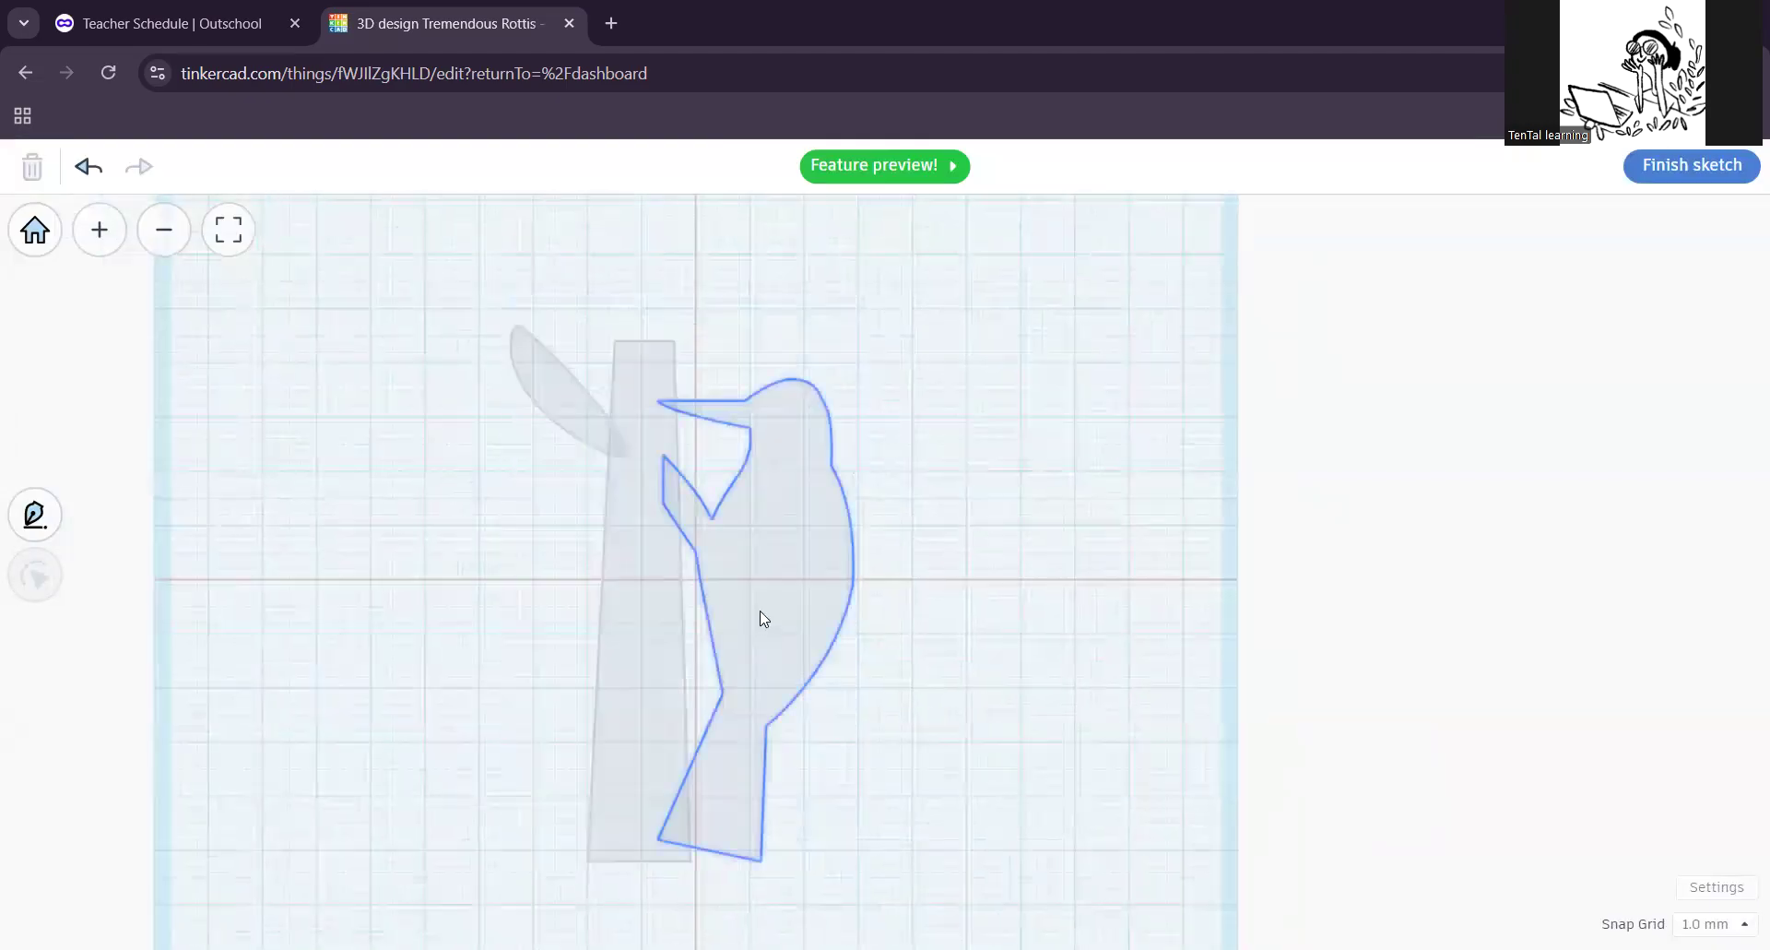
# Step: Reposition the woodpecker slightly higher against the trunk and shift the leaf slightly down toward the trunk
pyautogui.click(773, 583)
pyautogui.moveTo(773, 583); pyautogui.dragTo(1012, 454)
pyautogui.moveTo(575, 402)
pyautogui.mouseDown()
pyautogui.moveTo(426, 352)
pyautogui.moveTo(581, 415)
pyautogui.mouseUp()
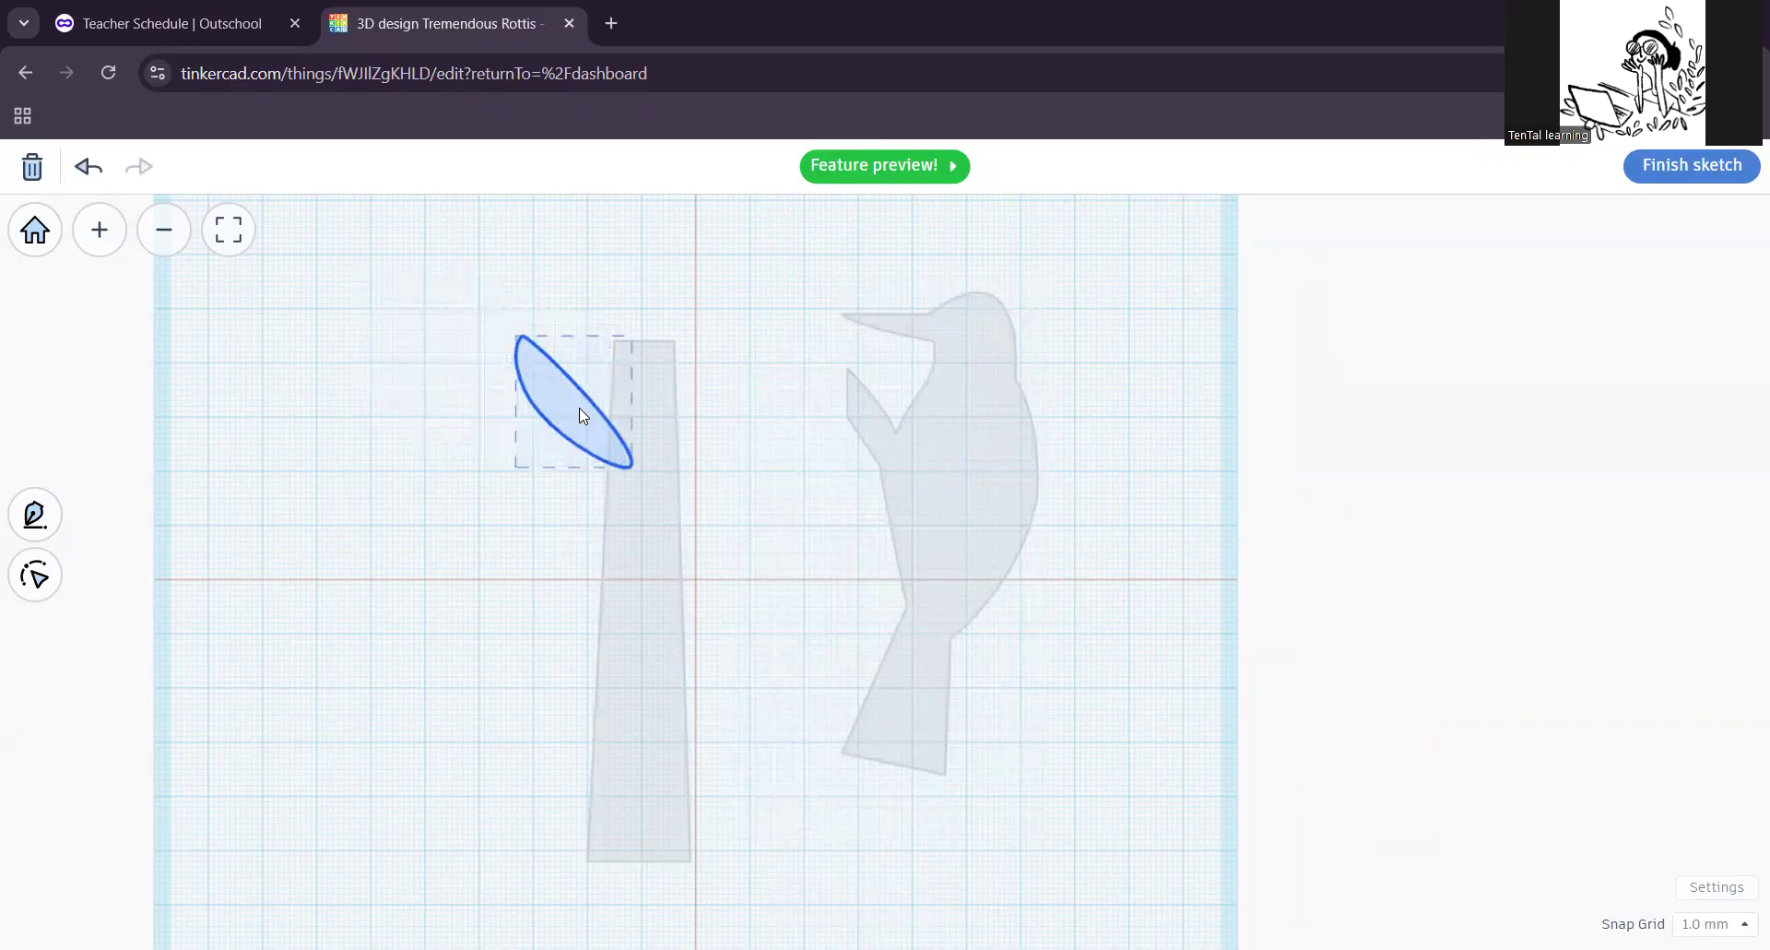
pyautogui.moveTo(982, 470); pyautogui.dragTo(802, 531)
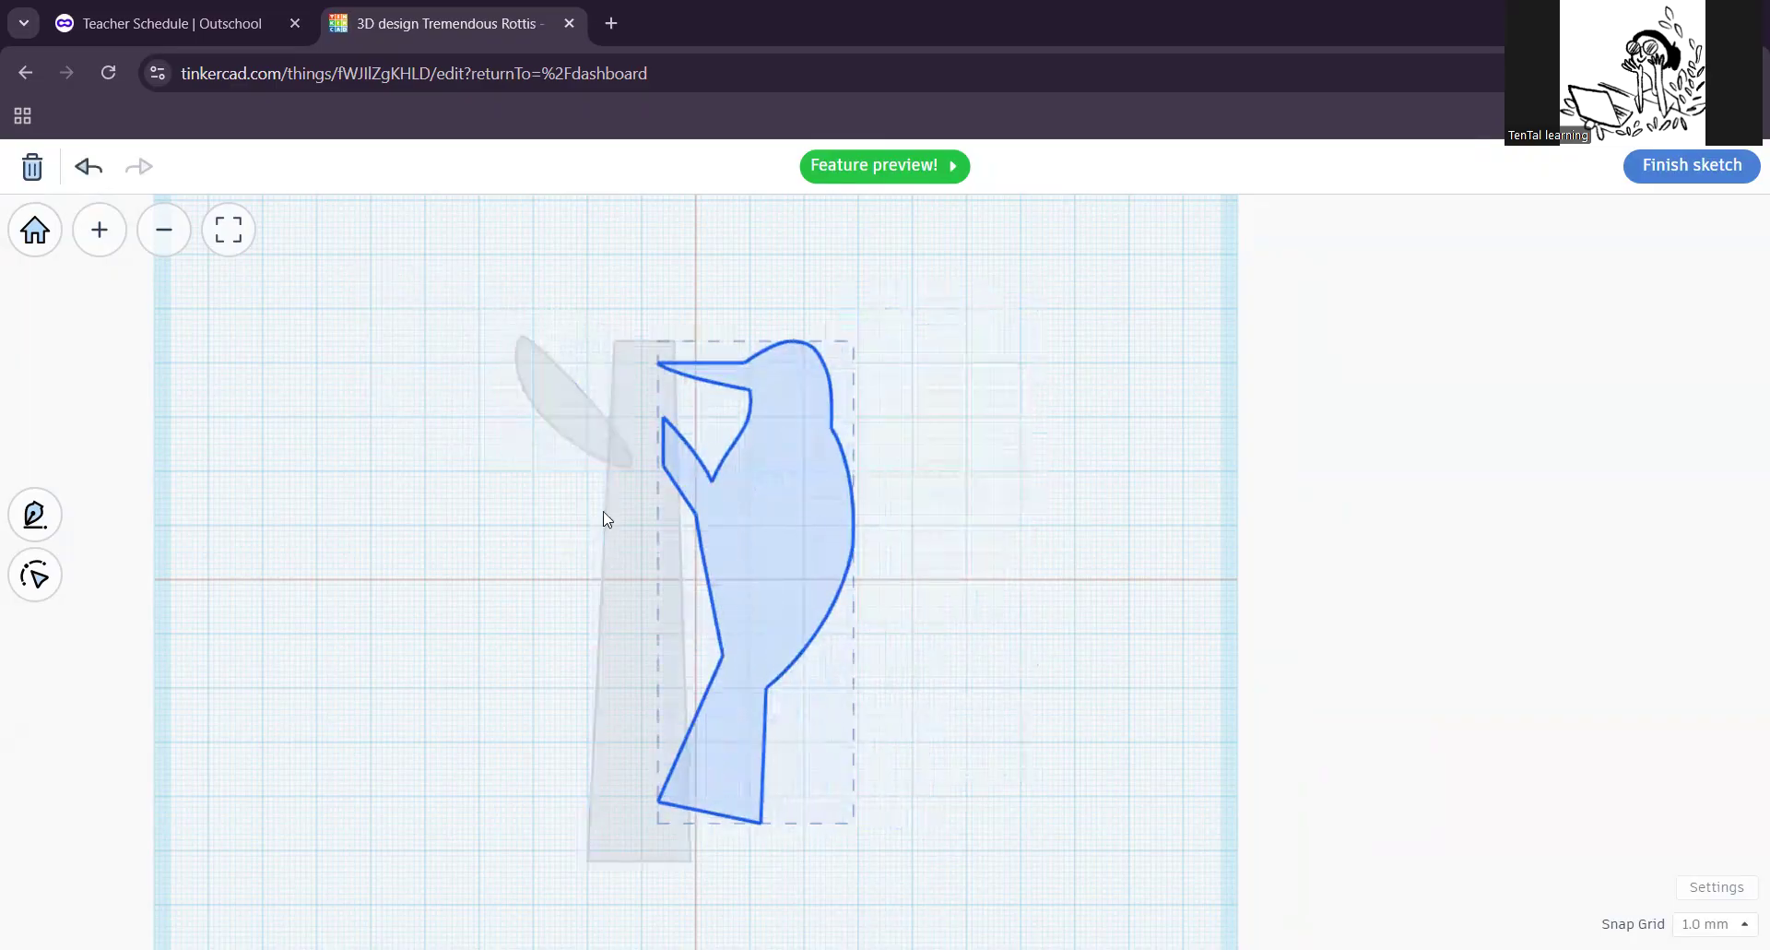
pyautogui.click(34, 581)
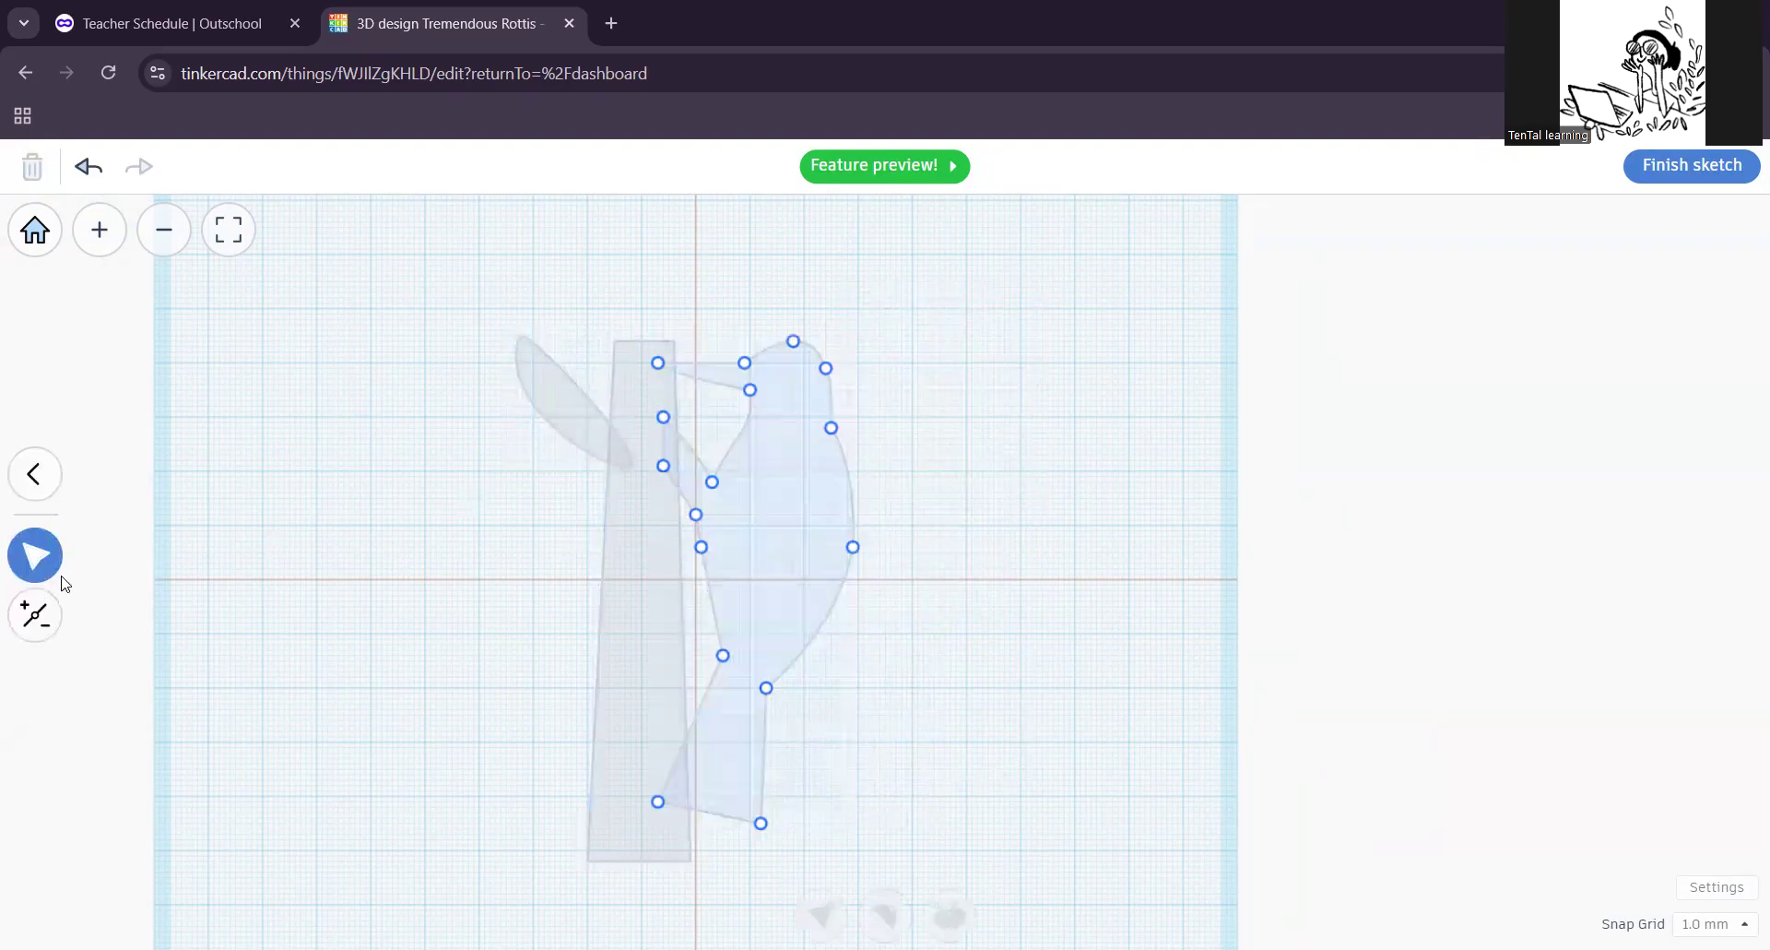
pyautogui.click(31, 473)
# Step: Draw a triangular leaf with straight lines below the first leaf, with one corner overlapping the trunk
pyautogui.click(34, 513)
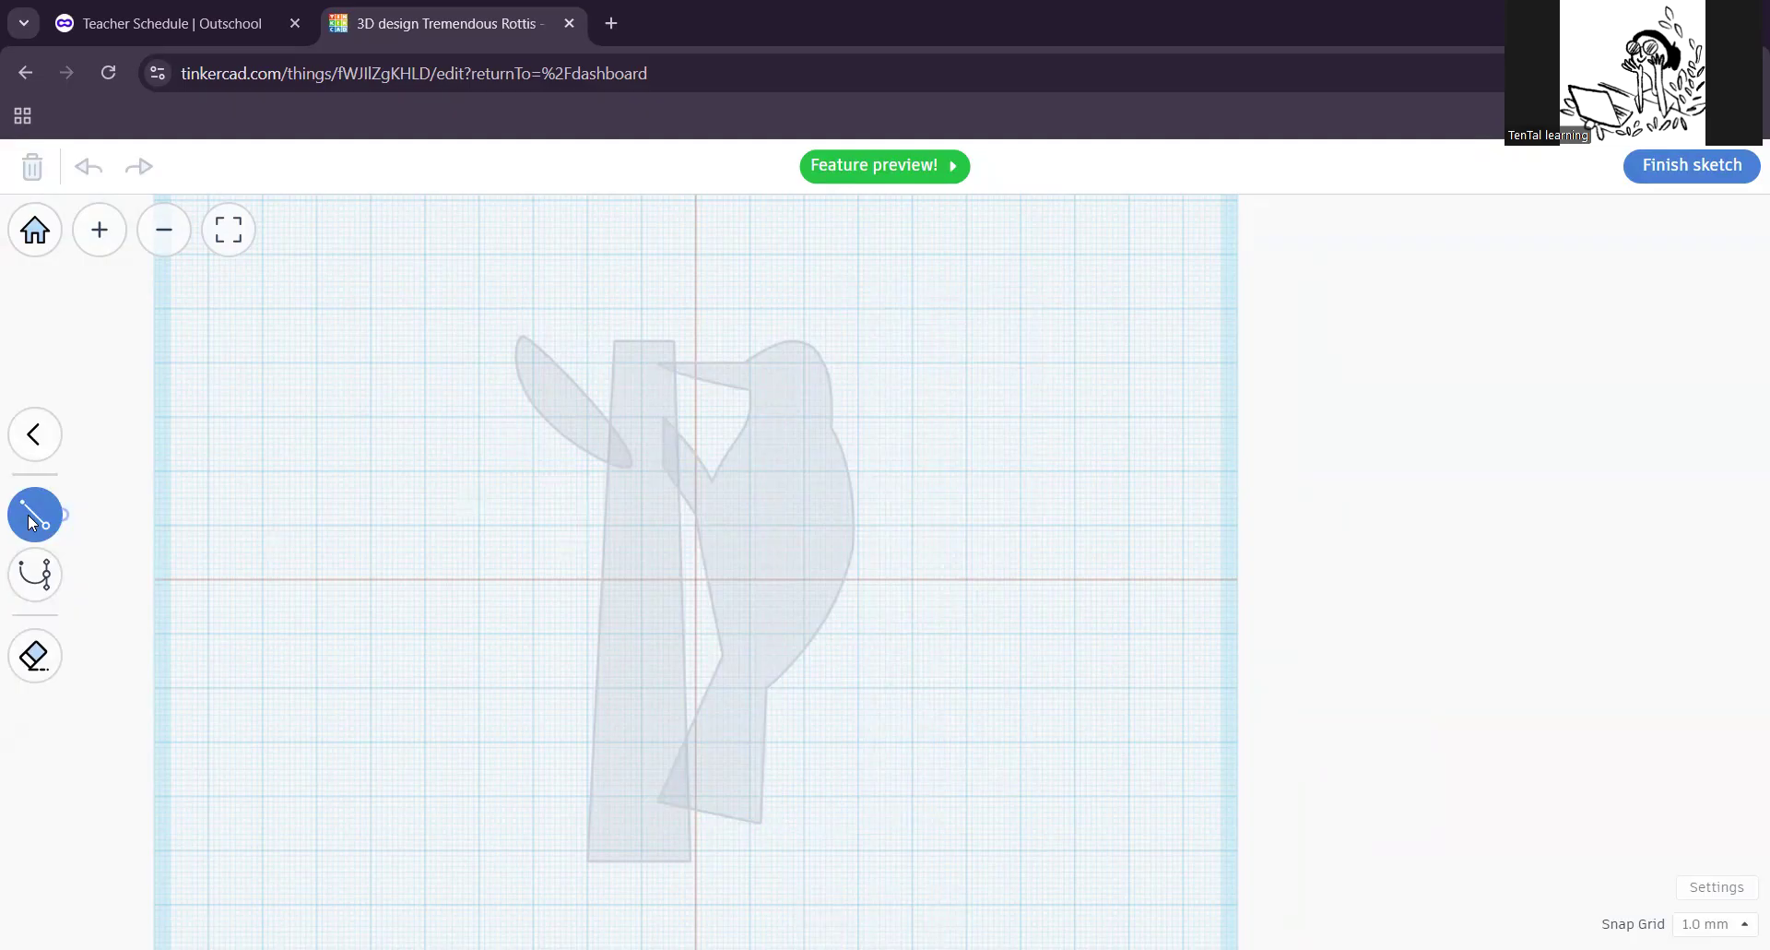
pyautogui.click(615, 553)
pyautogui.click(512, 460)
pyautogui.click(550, 558)
pyautogui.click(615, 553)
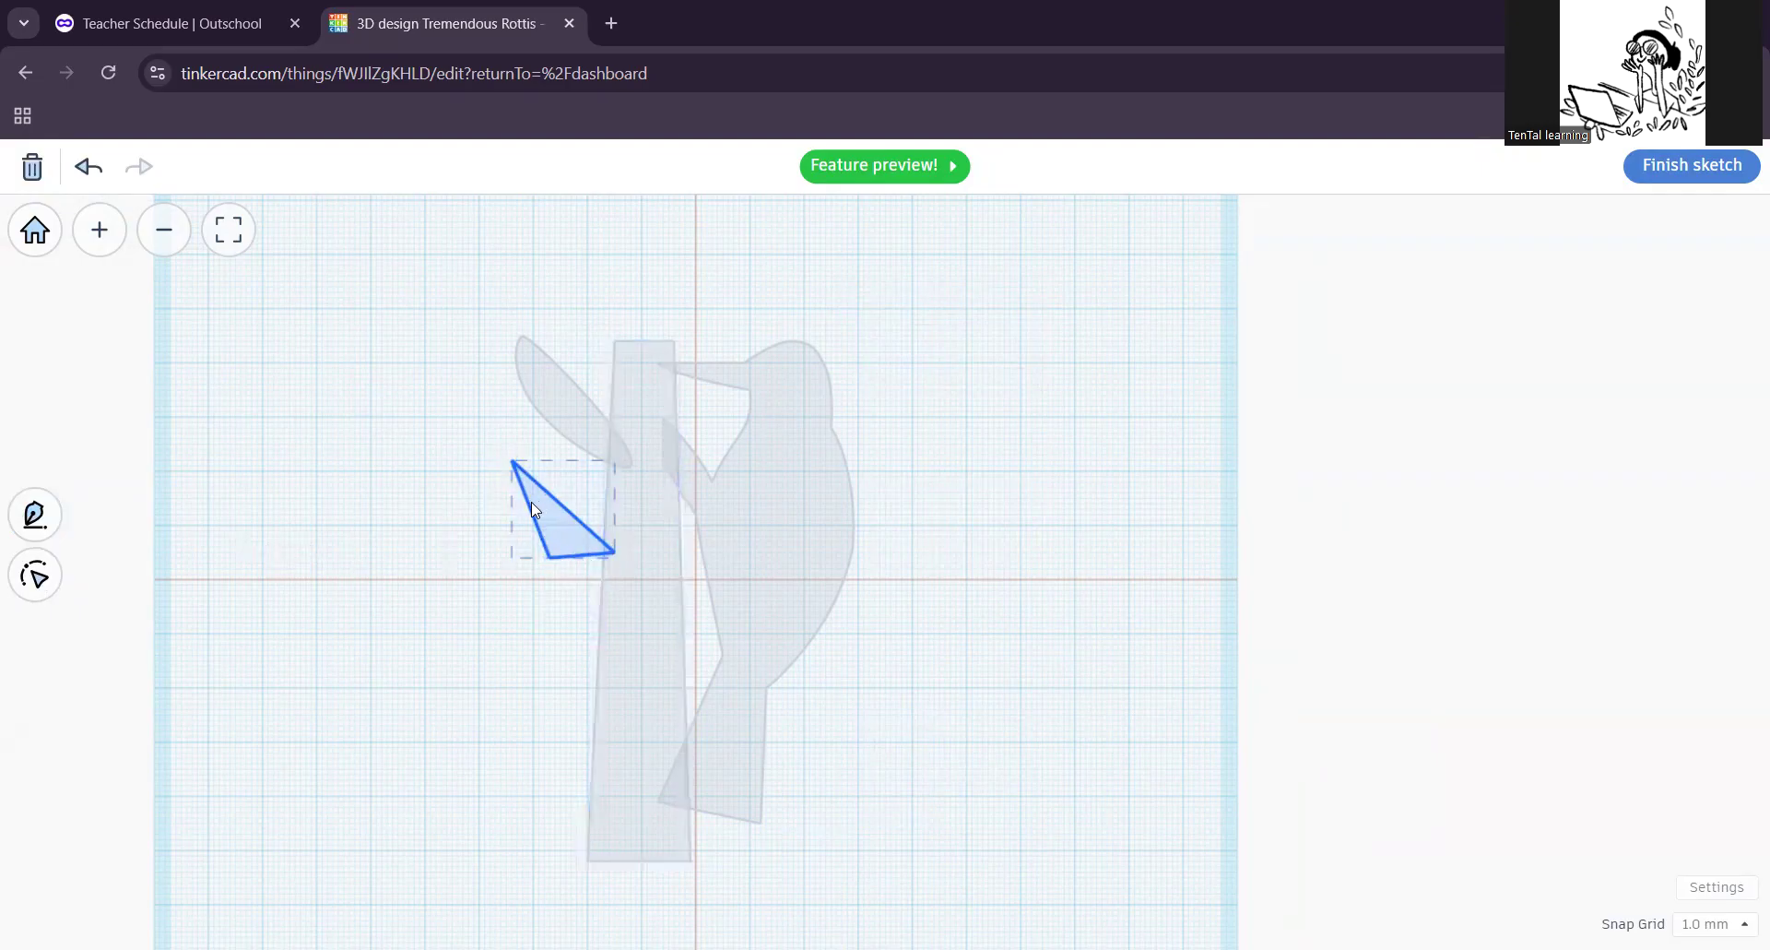
# Step: Draw a third leaf below the triangular one, with a straight upper edge and a Bézier-curved lower edge ending on the trunk
pyautogui.click(35, 513)
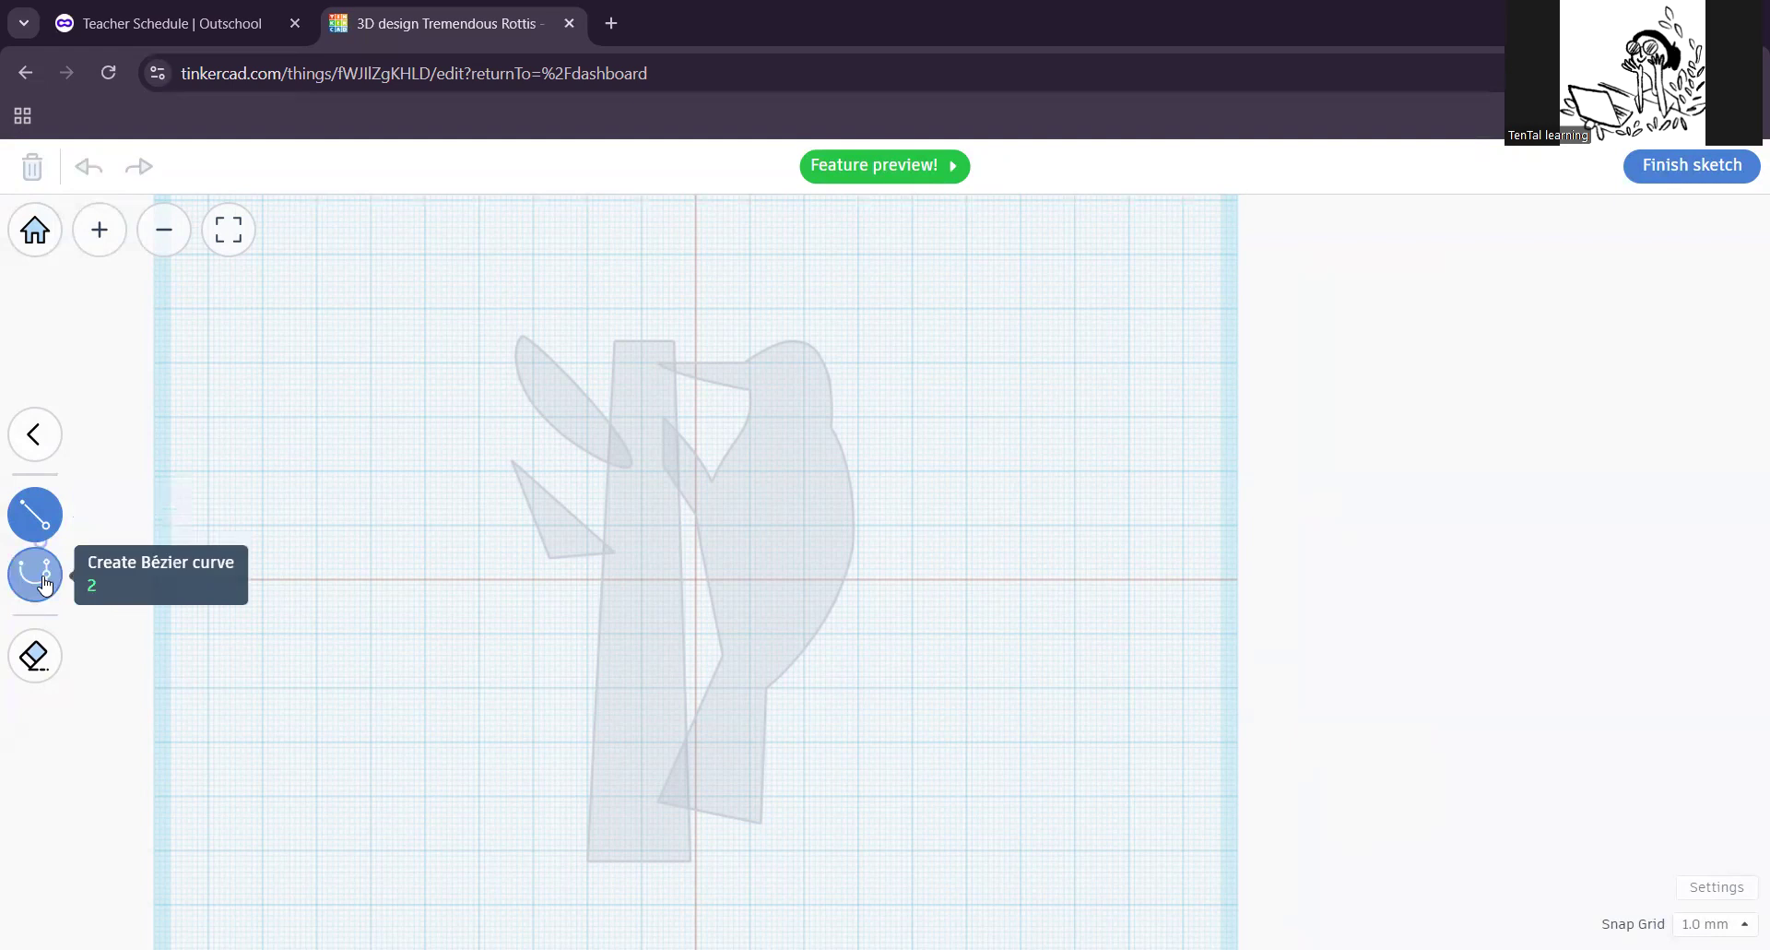
pyautogui.click(614, 688)
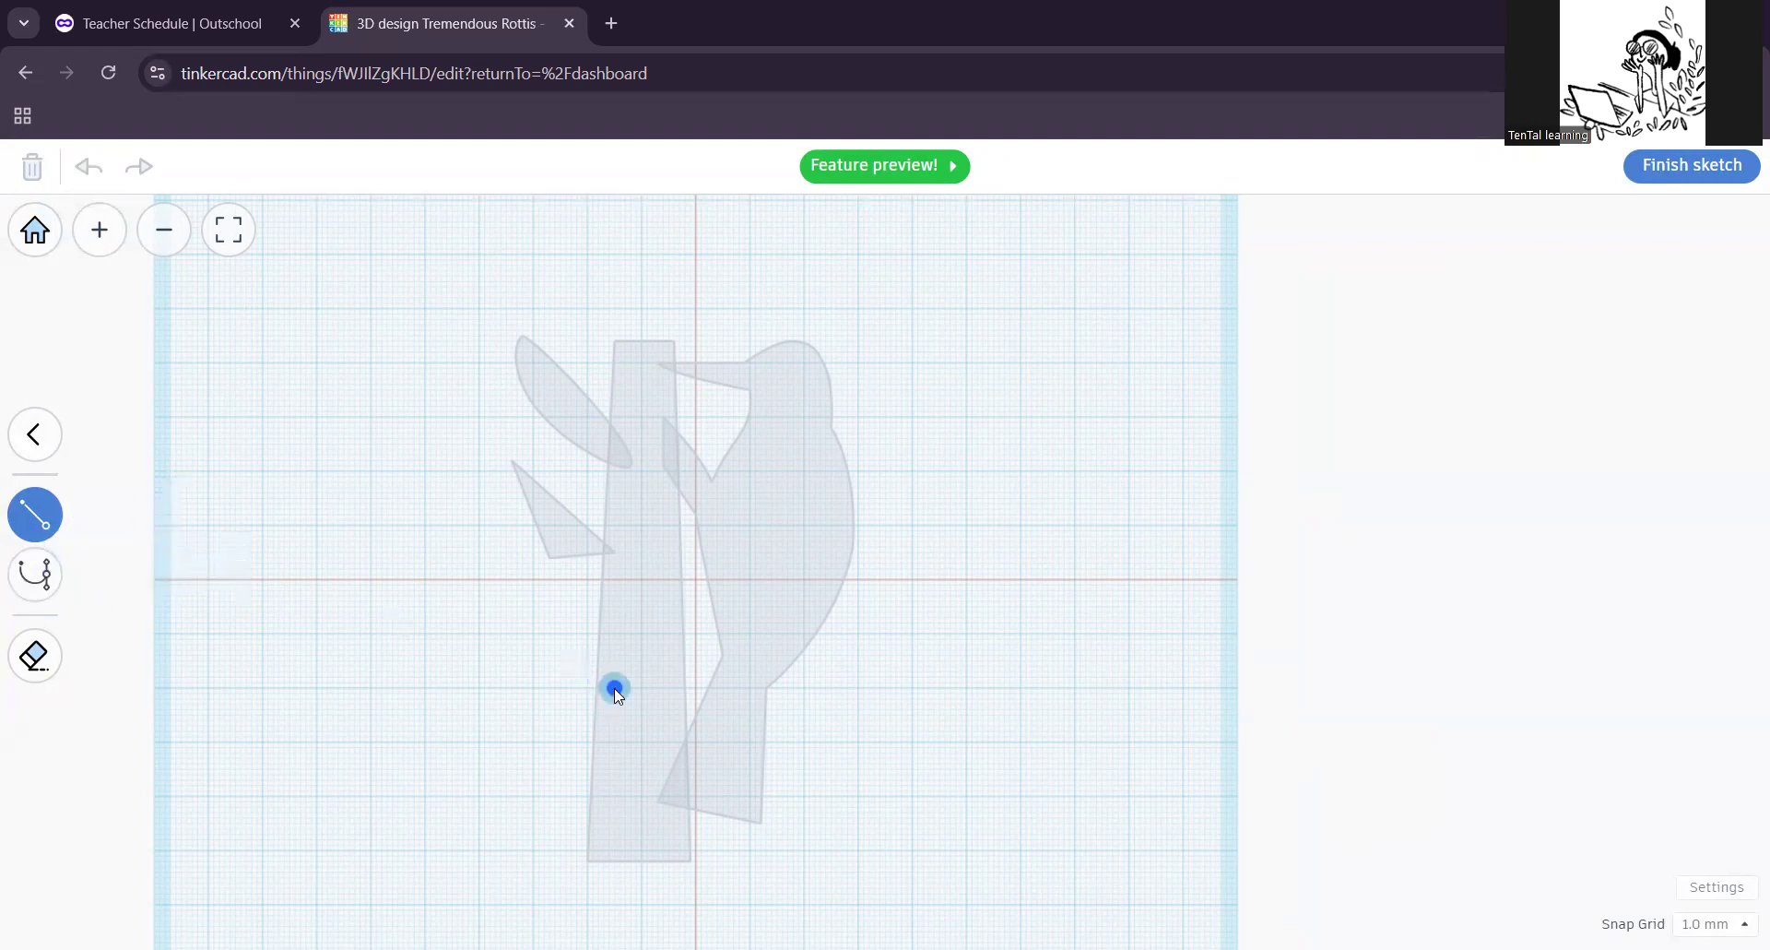
pyautogui.click(518, 618)
pyautogui.click(30, 580)
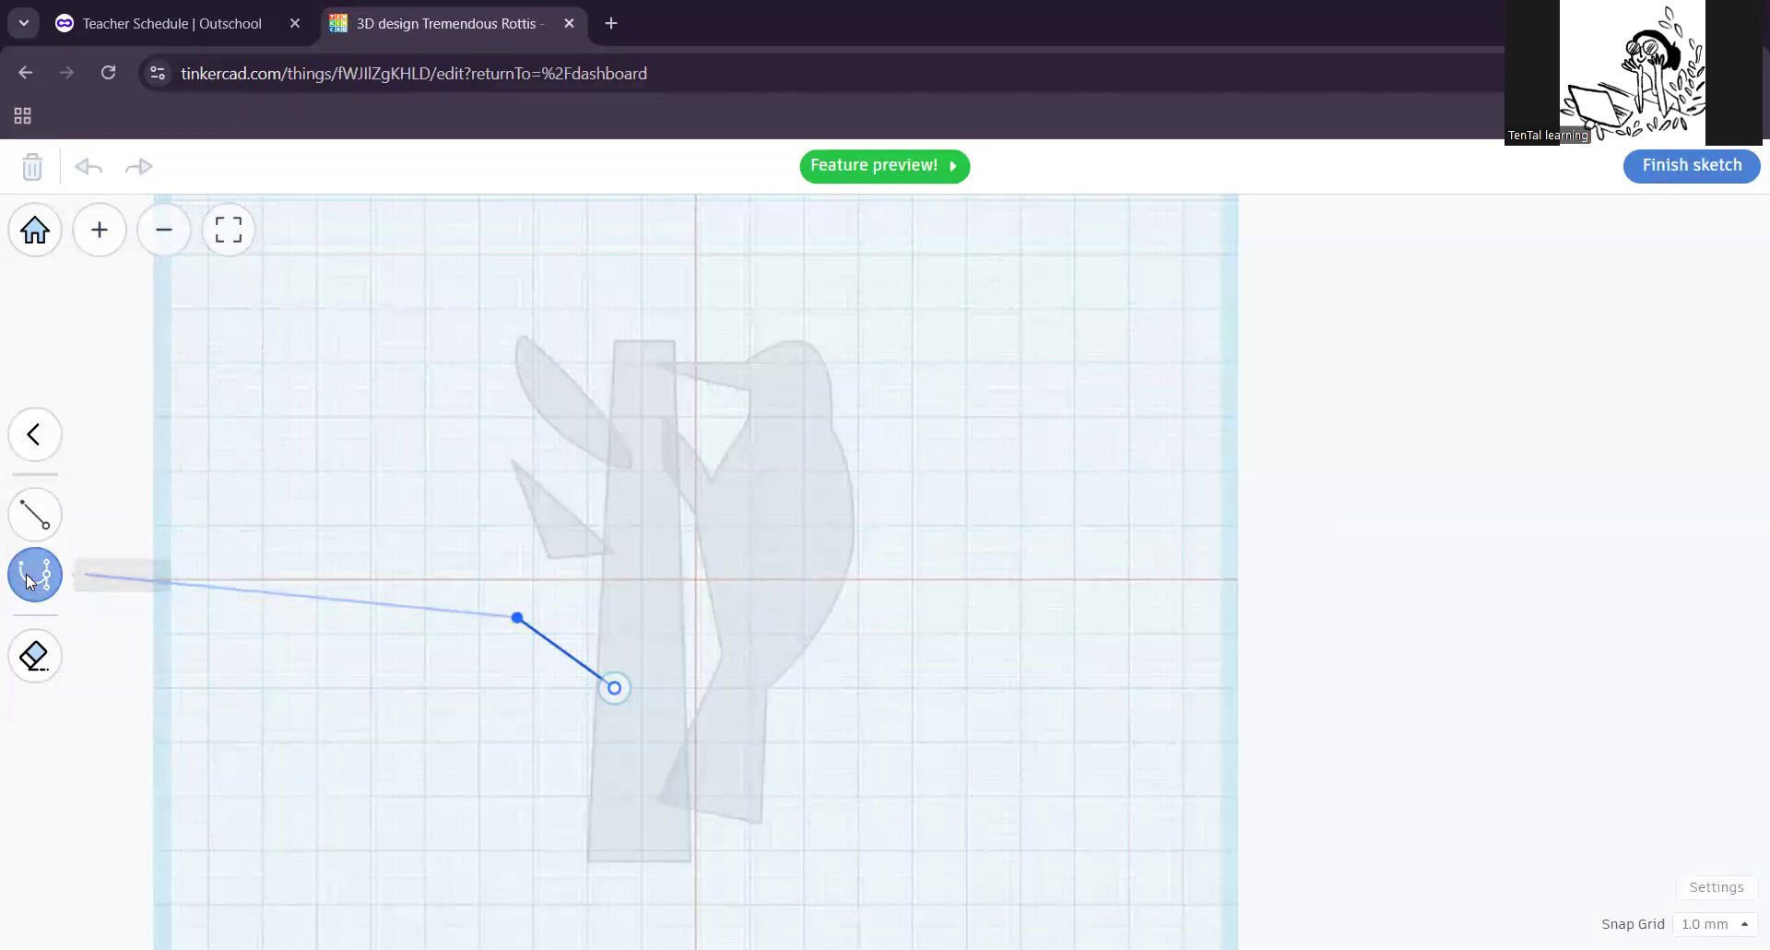
pyautogui.click(532, 670)
pyautogui.moveTo(567, 712); pyautogui.dragTo(572, 703)
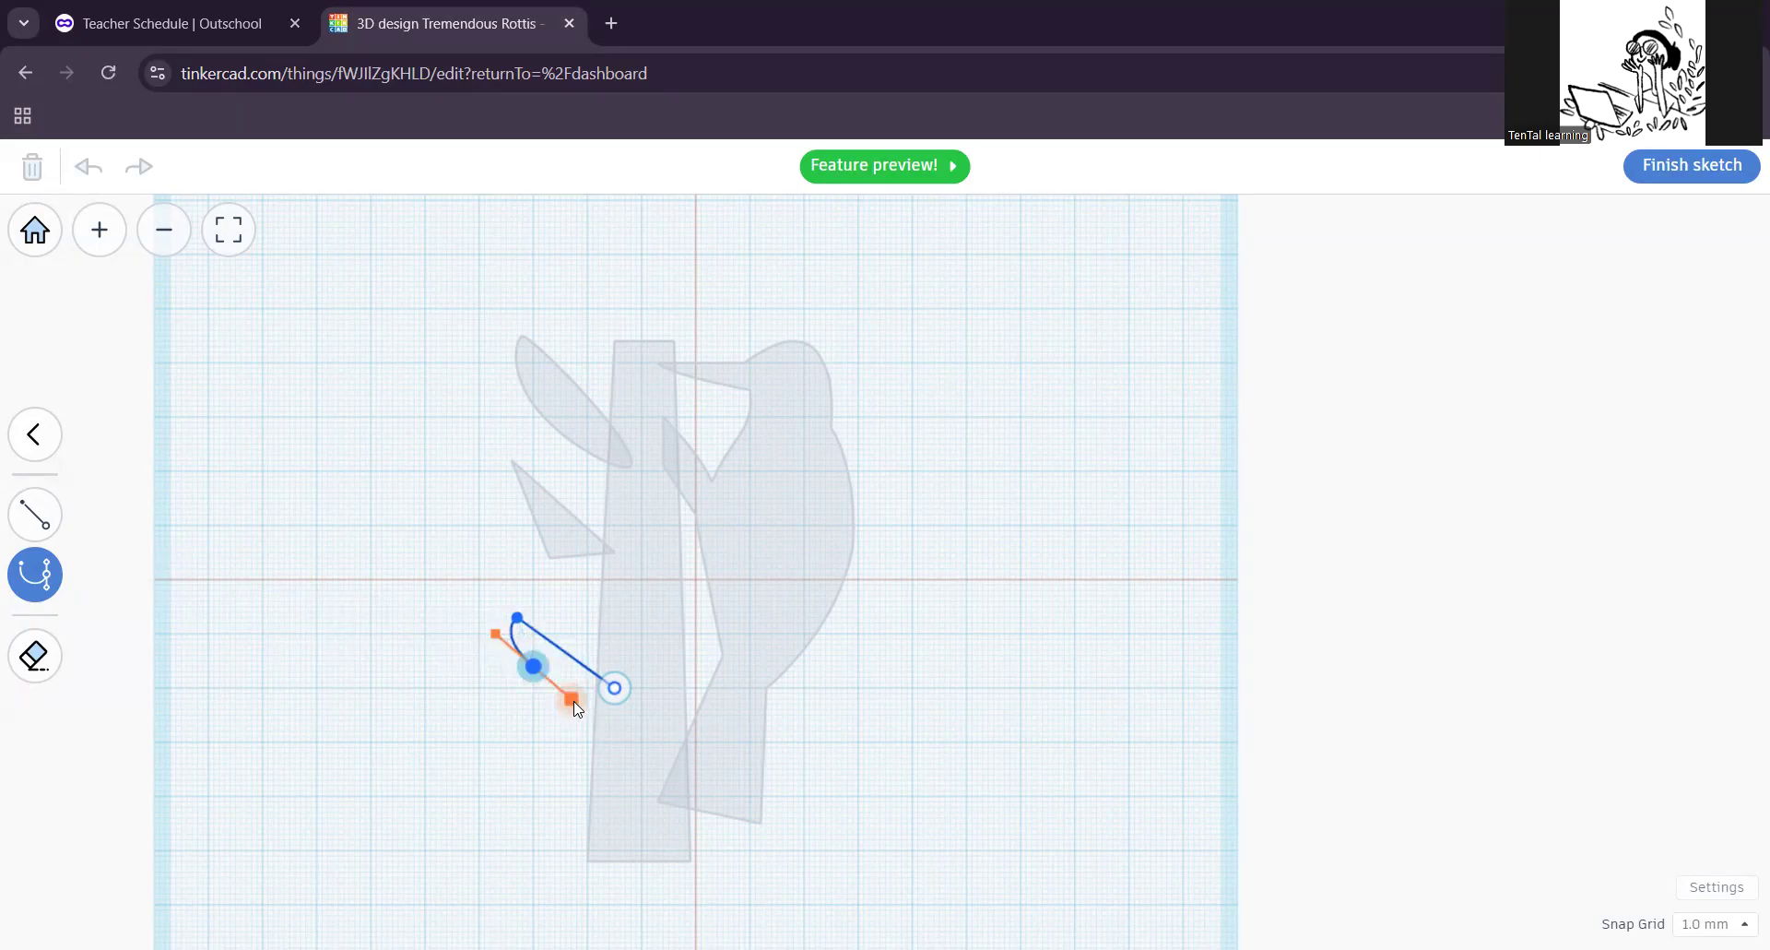
pyautogui.moveTo(570, 698); pyautogui.dragTo(573, 708)
pyautogui.click(605, 692)
pyautogui.click(615, 692)
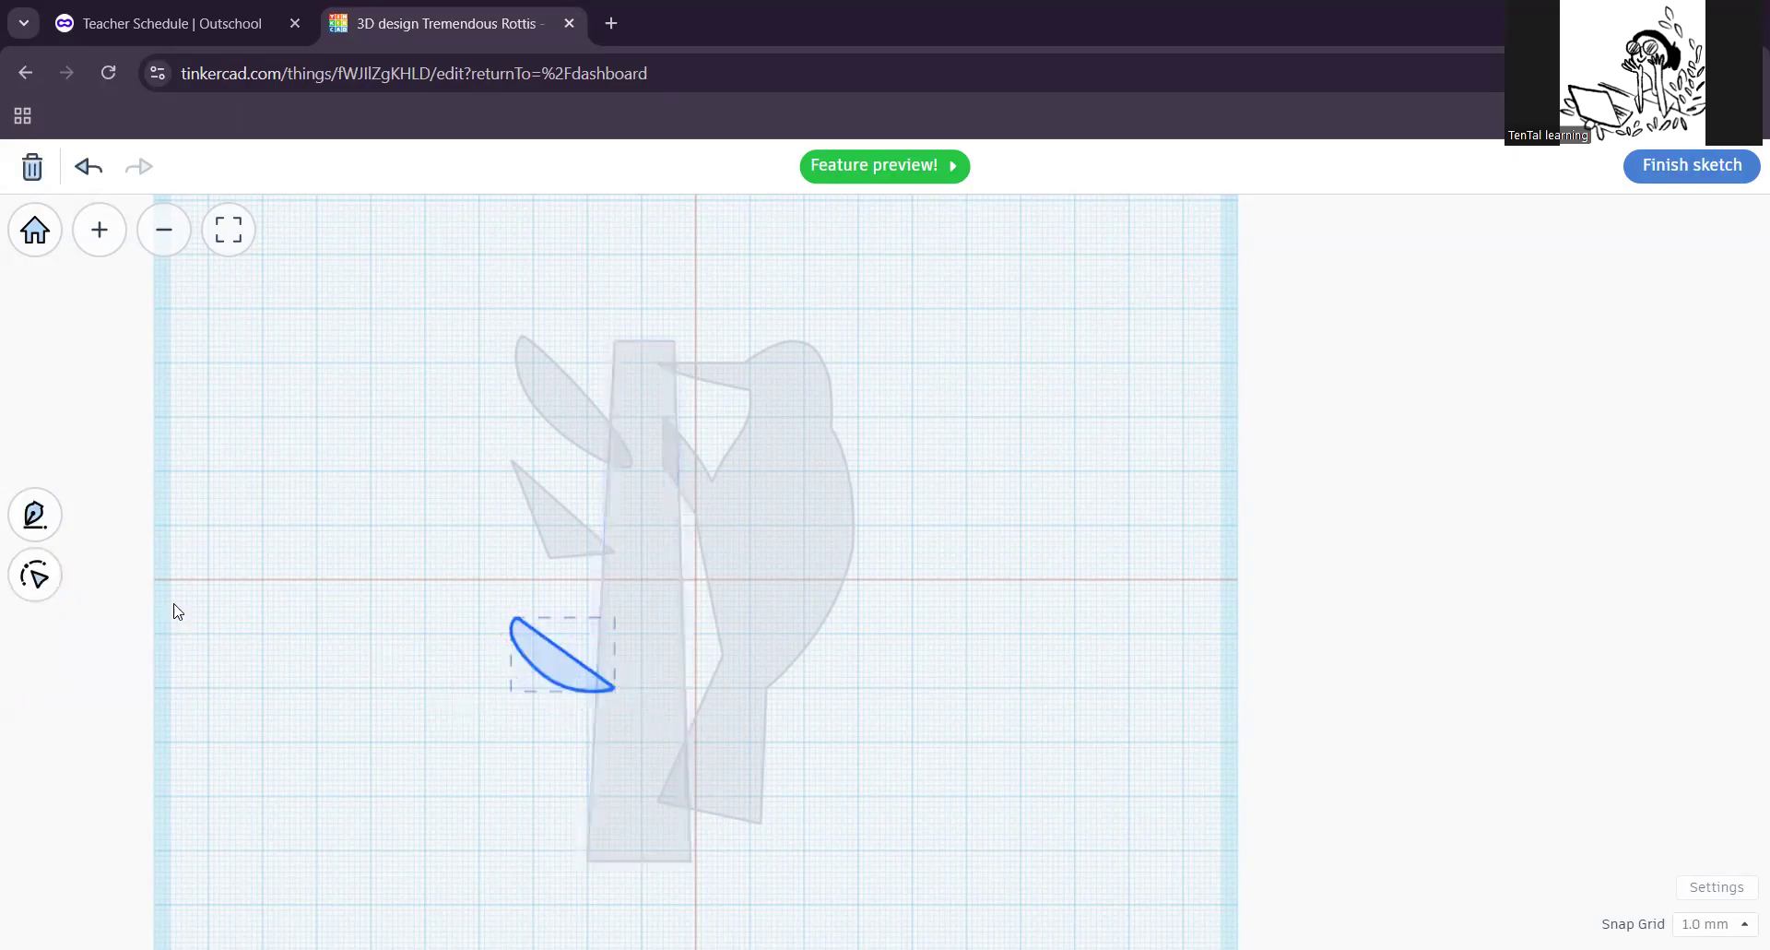
pyautogui.click(35, 516)
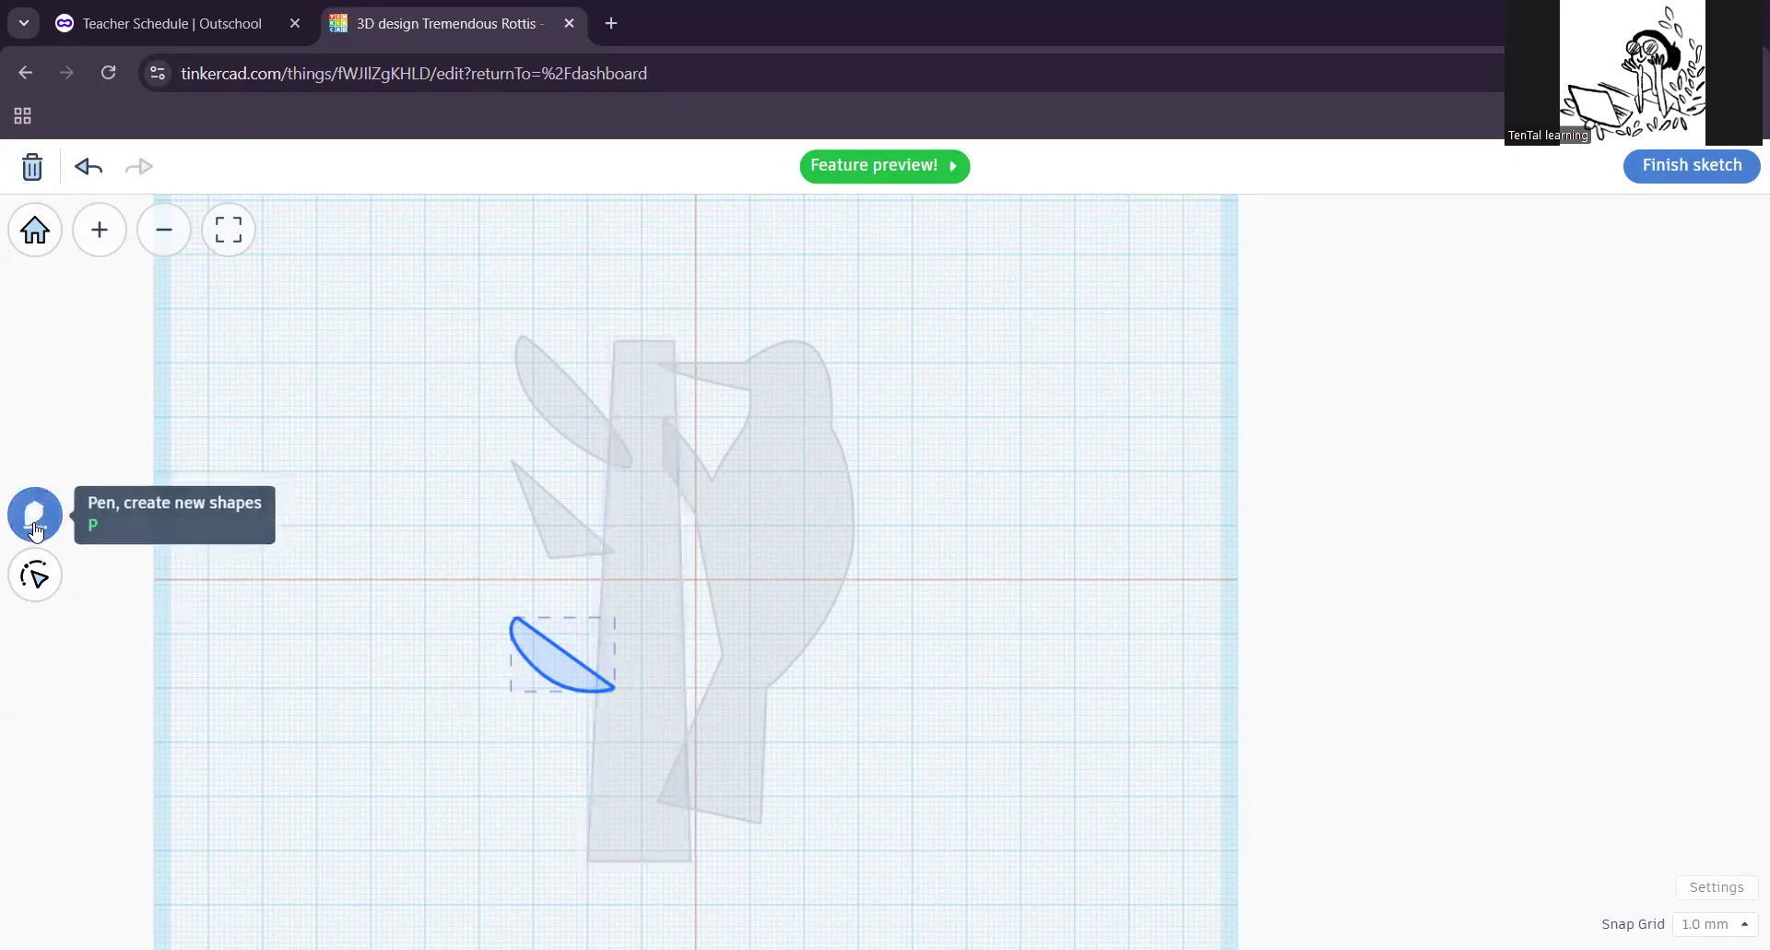
pyautogui.click(35, 517)
pyautogui.click(609, 800)
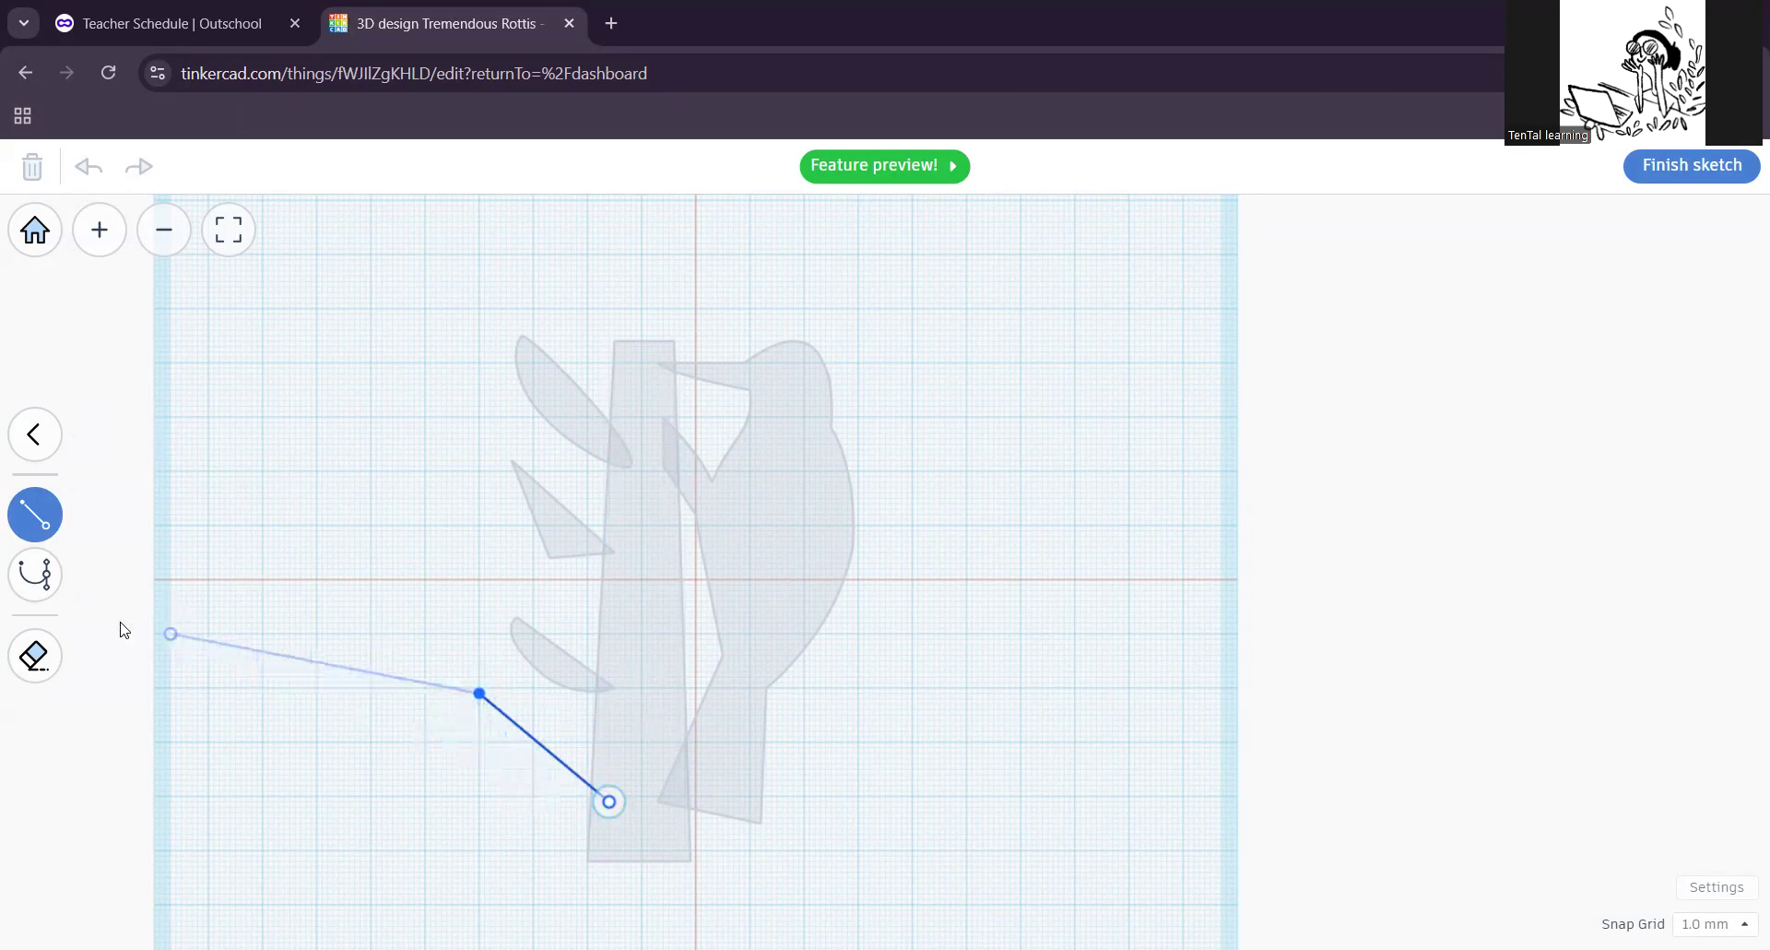
pyautogui.click(35, 573)
pyautogui.click(462, 749)
pyautogui.moveTo(465, 758)
pyautogui.mouseDown()
pyautogui.moveTo(473, 788)
pyautogui.moveTo(533, 828)
pyautogui.moveTo(538, 767)
pyautogui.moveTo(534, 811)
pyautogui.moveTo(482, 788)
pyautogui.moveTo(513, 842)
pyautogui.moveTo(478, 846)
pyautogui.mouseUp()
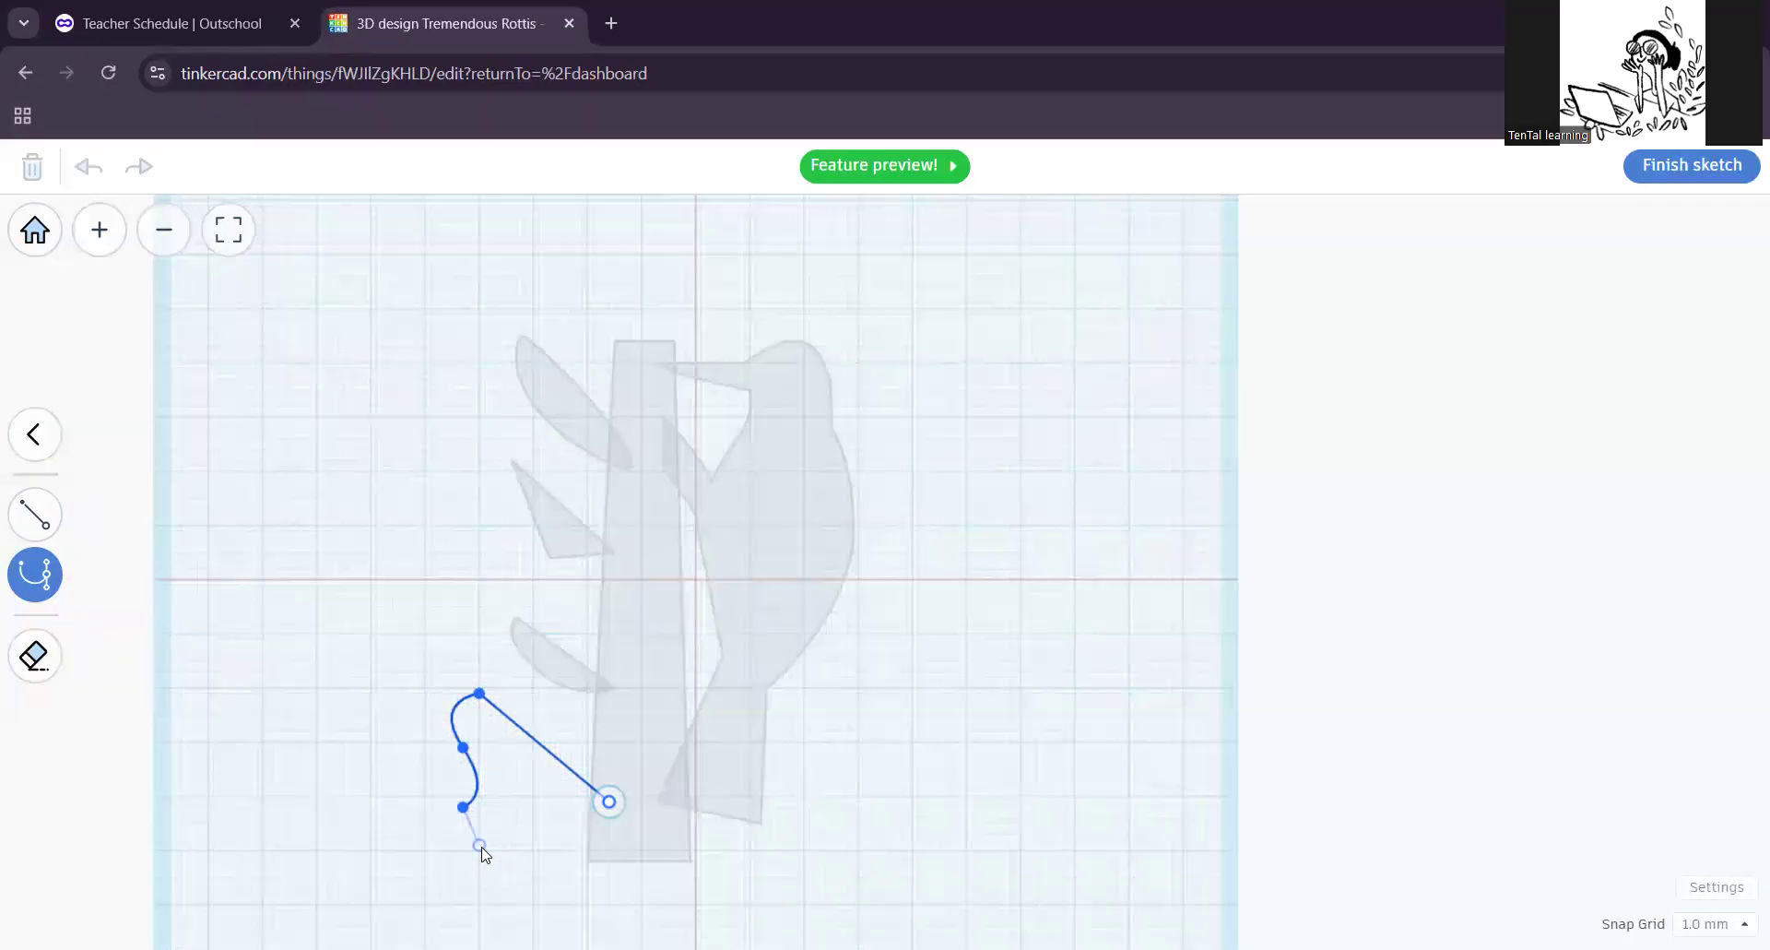
pyautogui.click(34, 656)
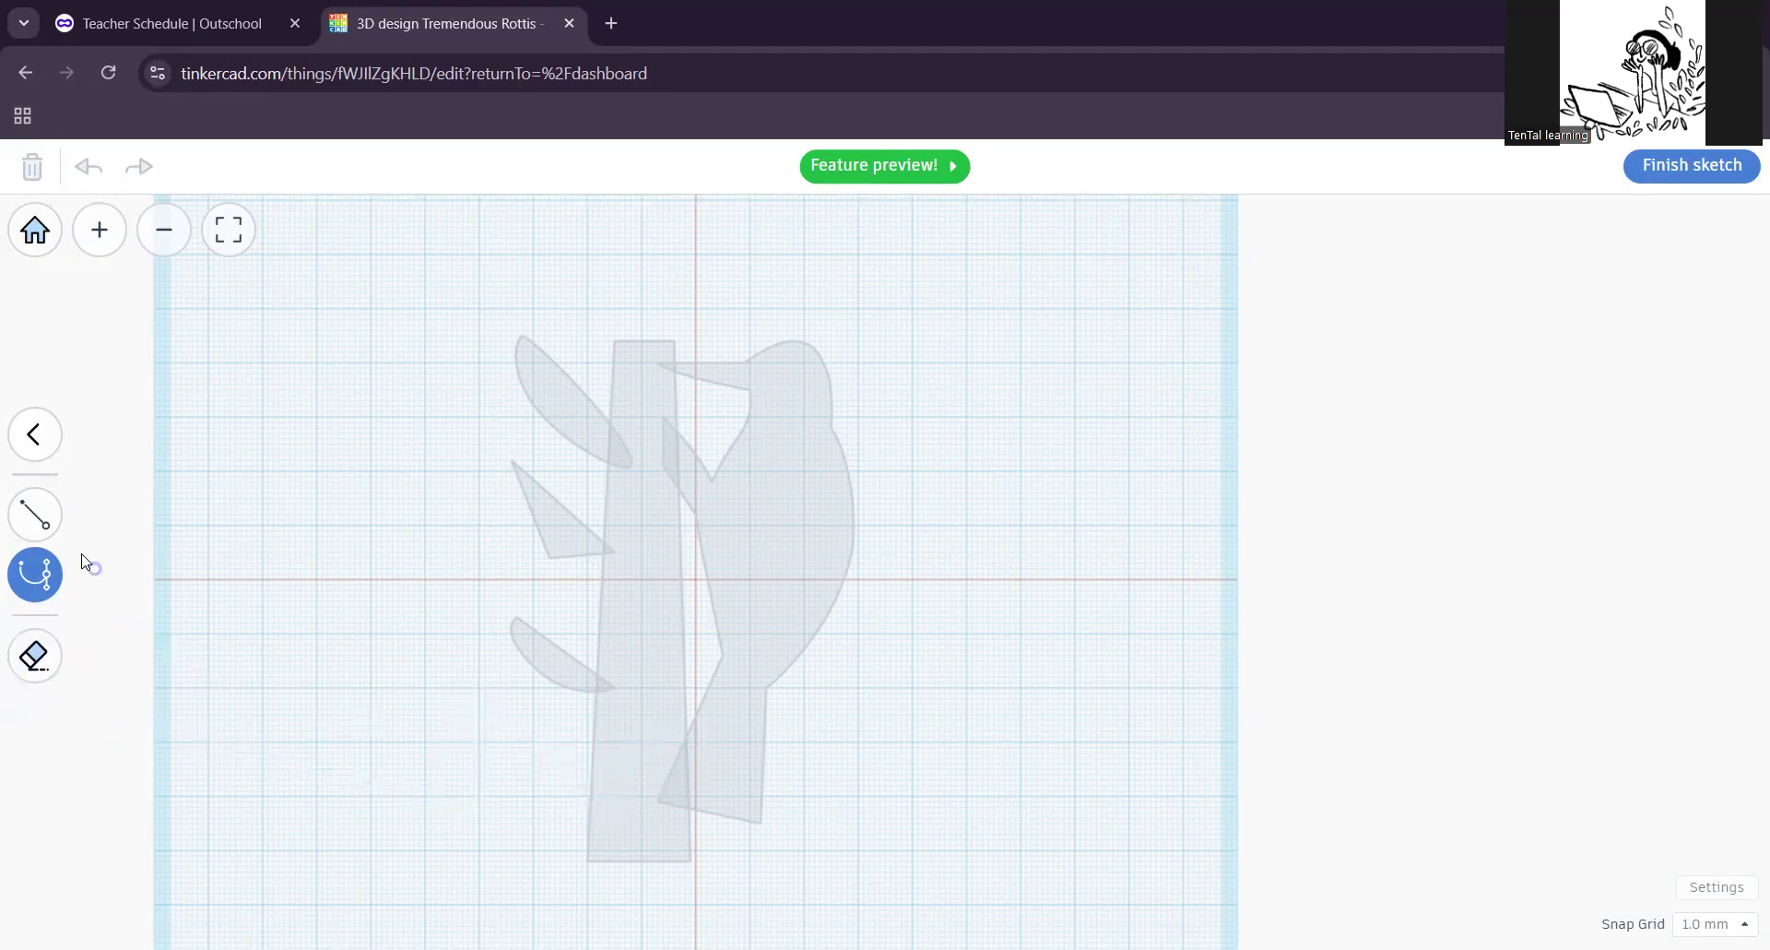
# Step: Try a four-sided leaf near the trunk's base with the Bézier curve tool, and delete it
pyautogui.click(35, 514)
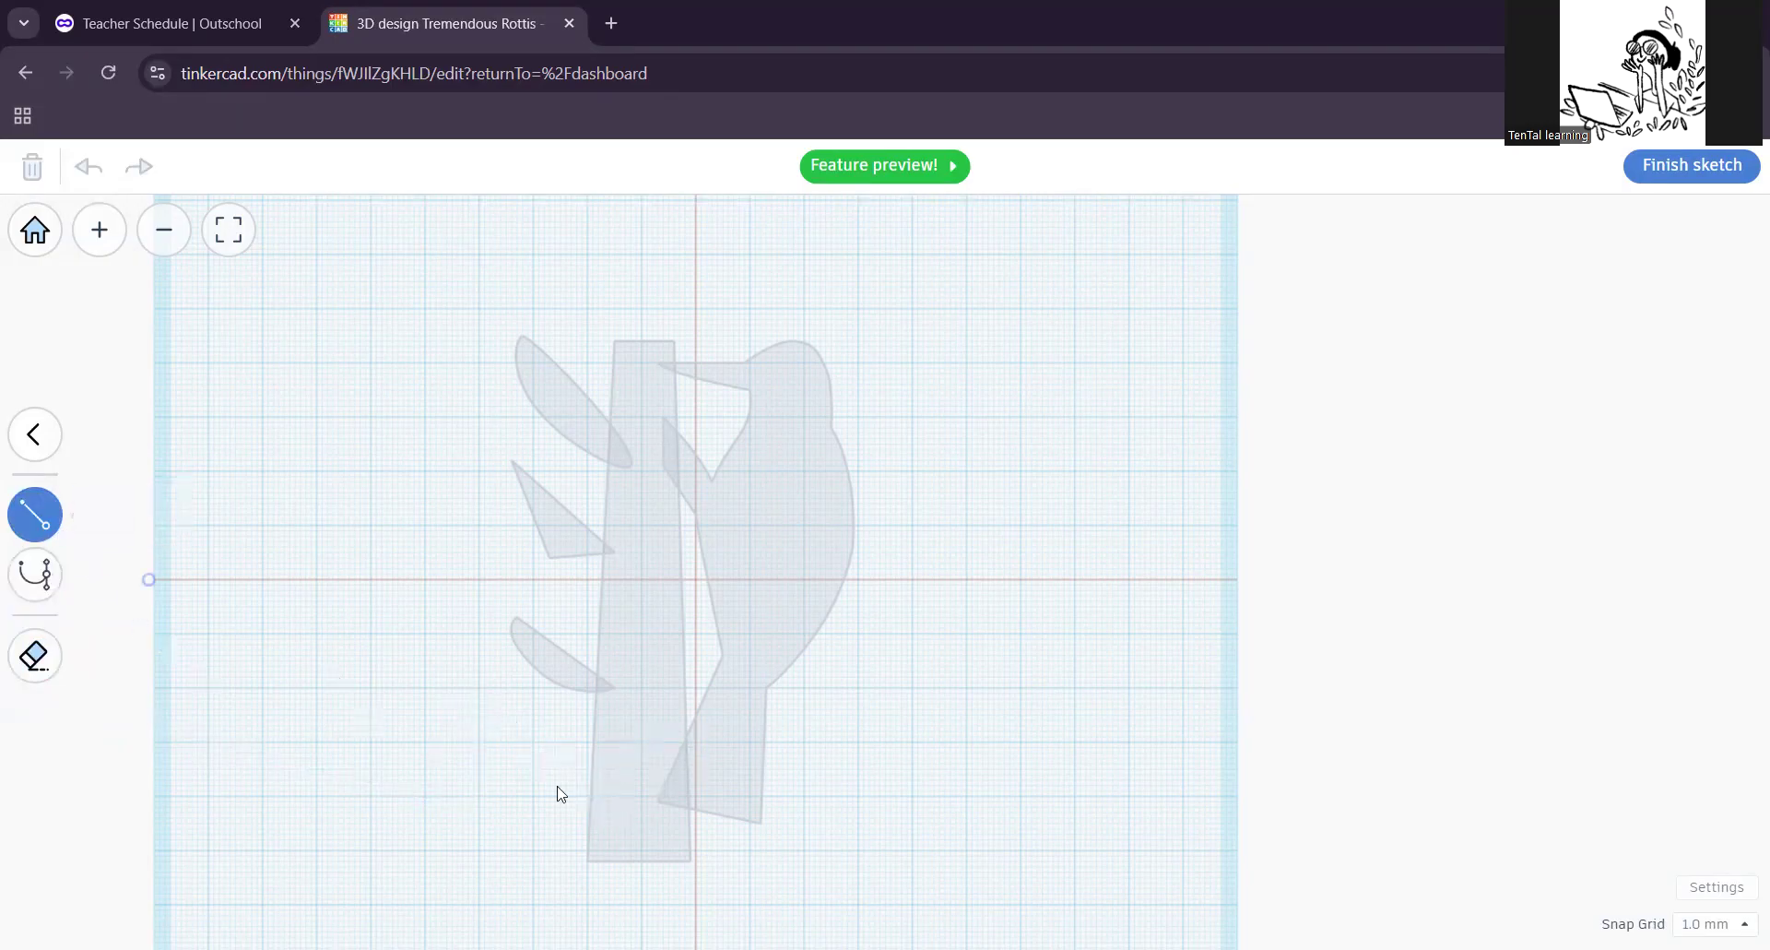
pyautogui.click(35, 585)
pyautogui.click(605, 779)
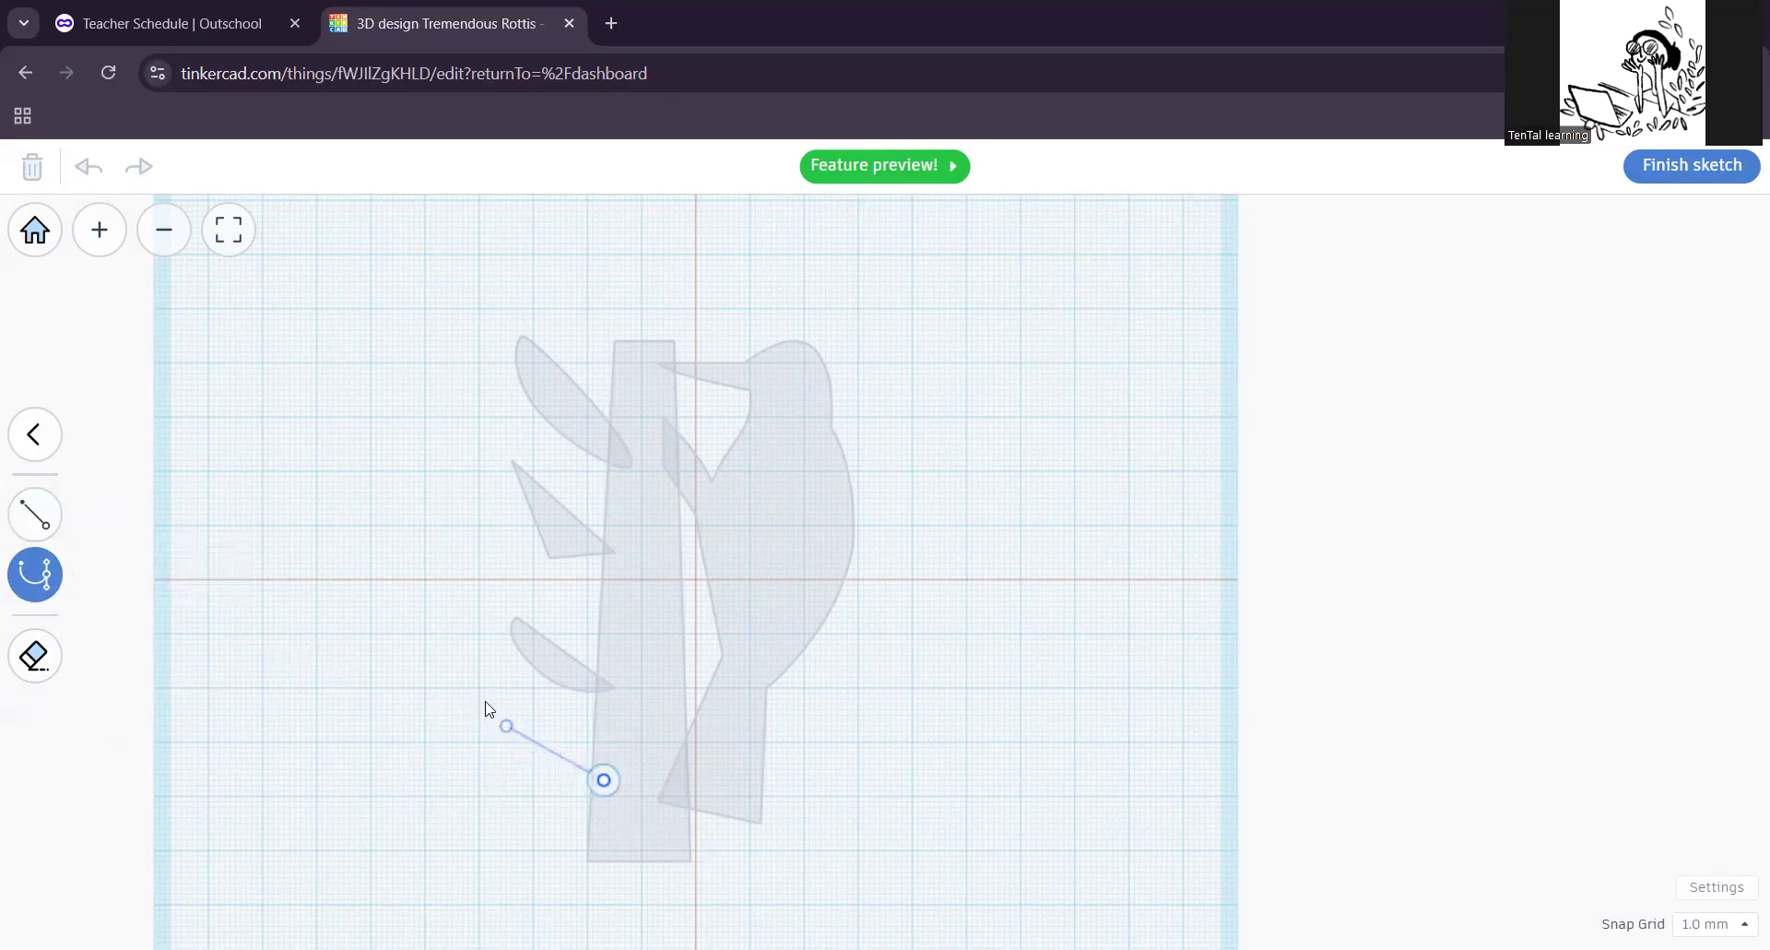
pyautogui.click(489, 699)
pyautogui.click(501, 780)
pyautogui.click(605, 822)
pyautogui.click(604, 782)
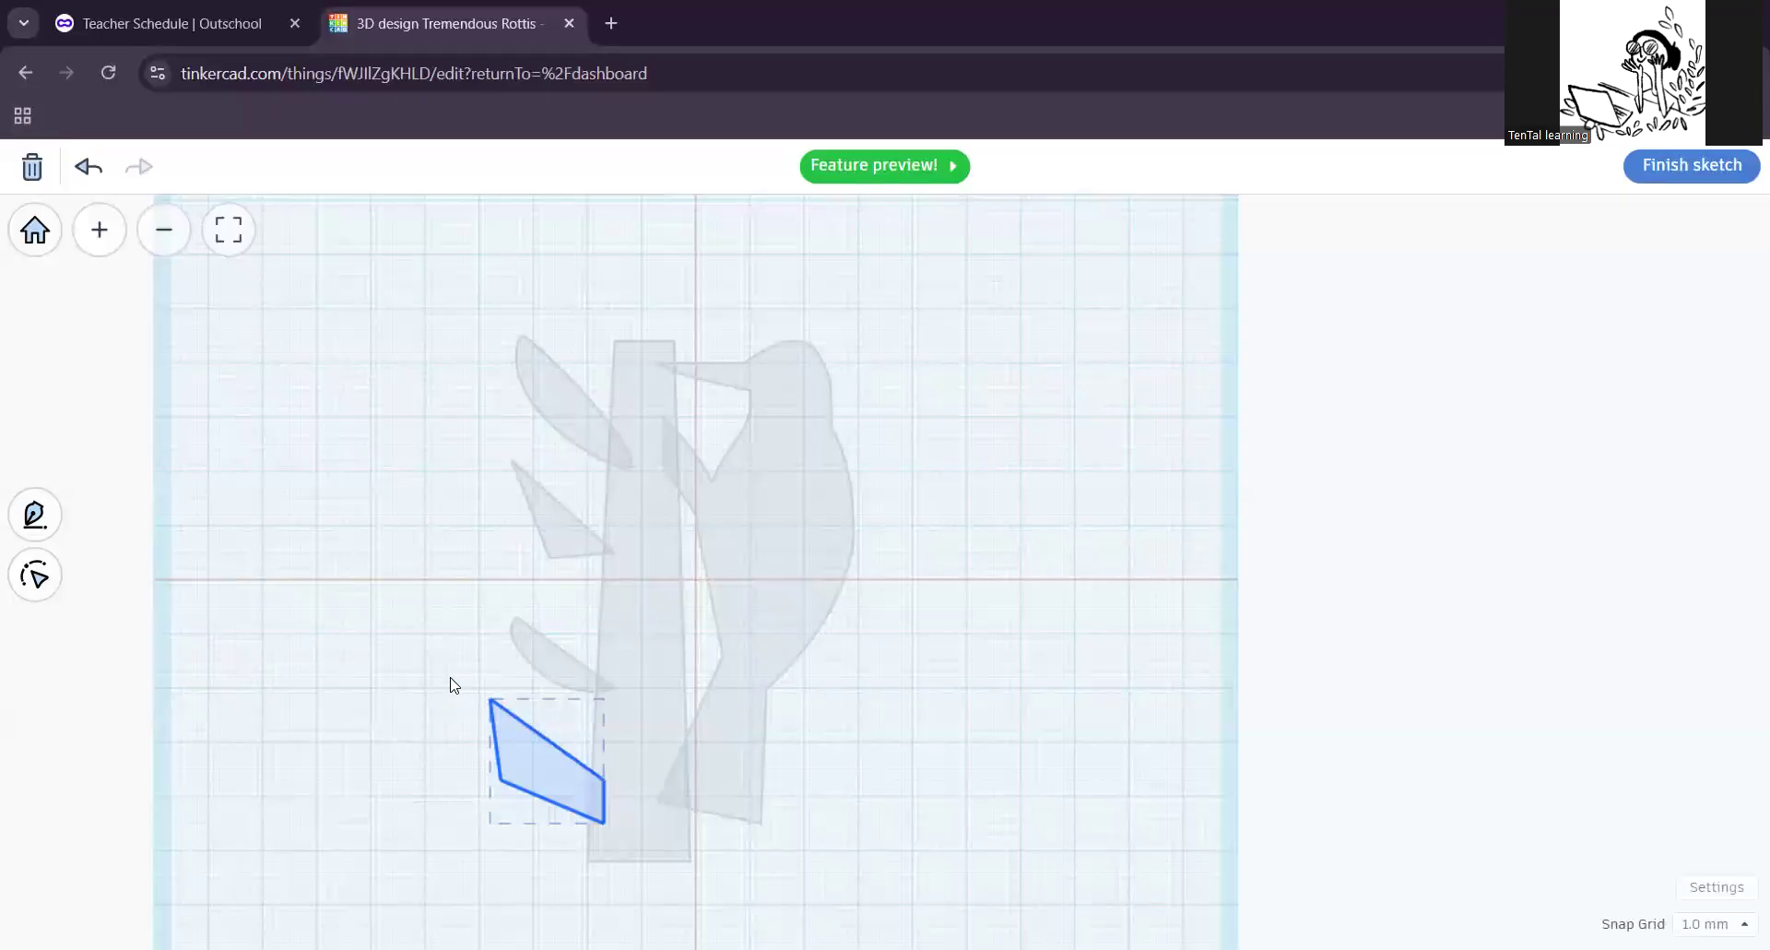
pyautogui.press('Delete')
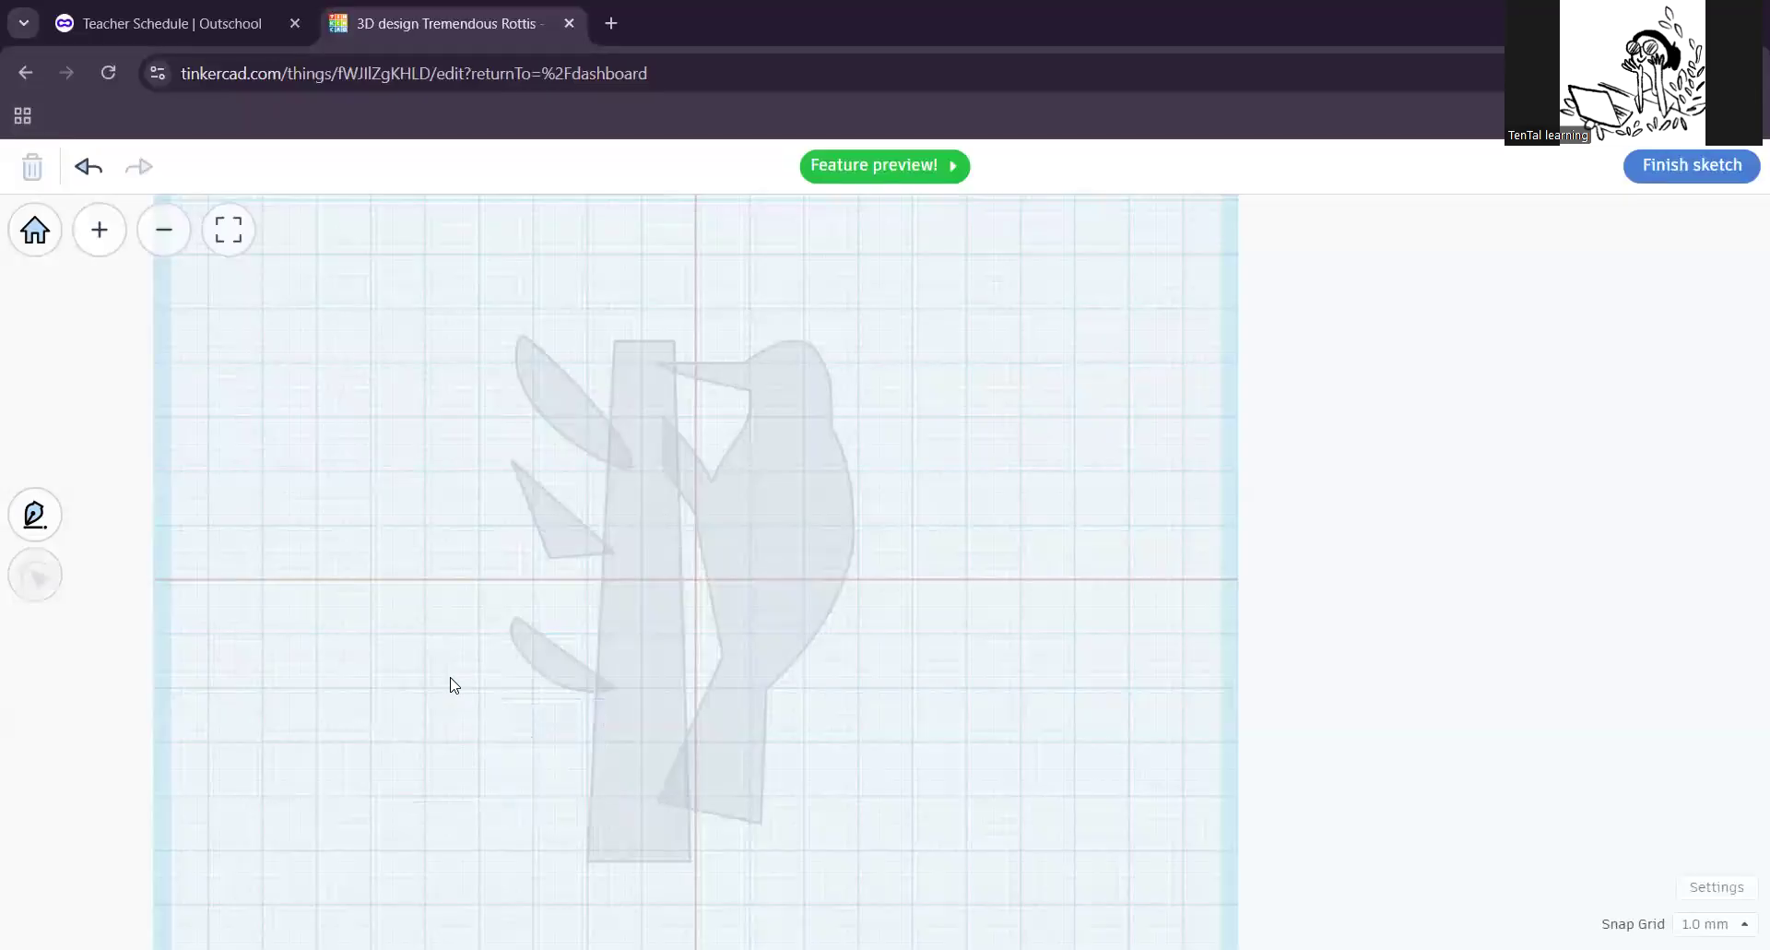
# Step: Try the four-sided leaf again with its tip farther from the trunk, and undo it
pyautogui.click(35, 516)
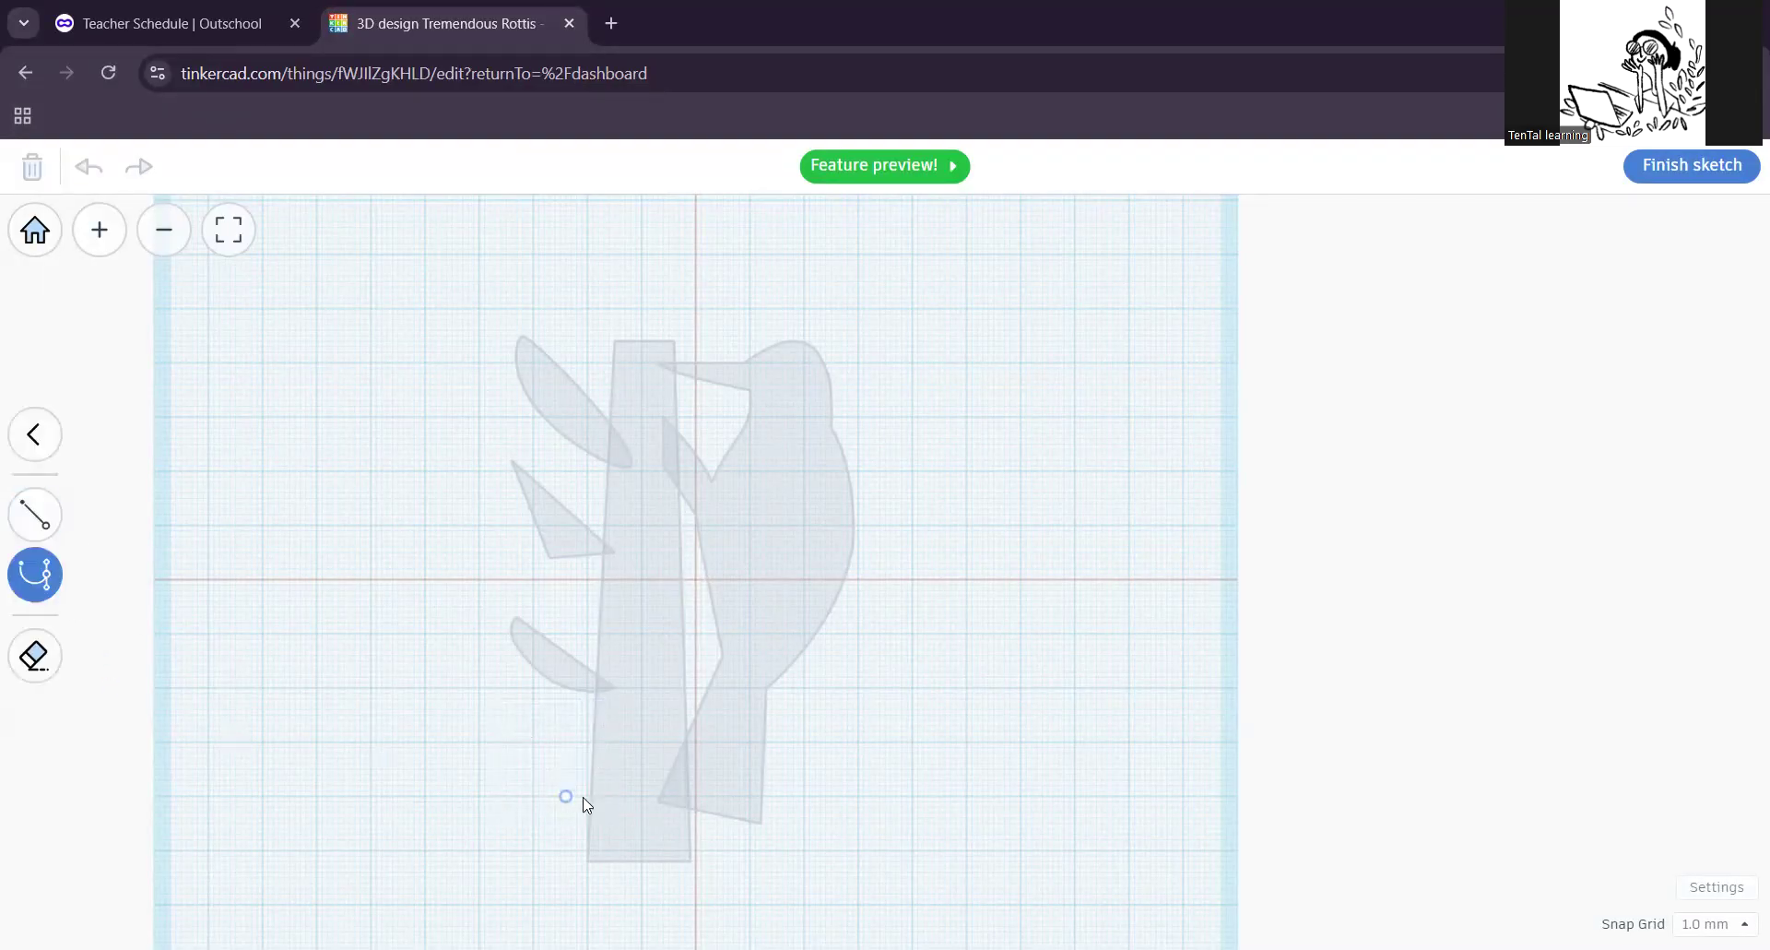
pyautogui.click(474, 698)
pyautogui.click(501, 780)
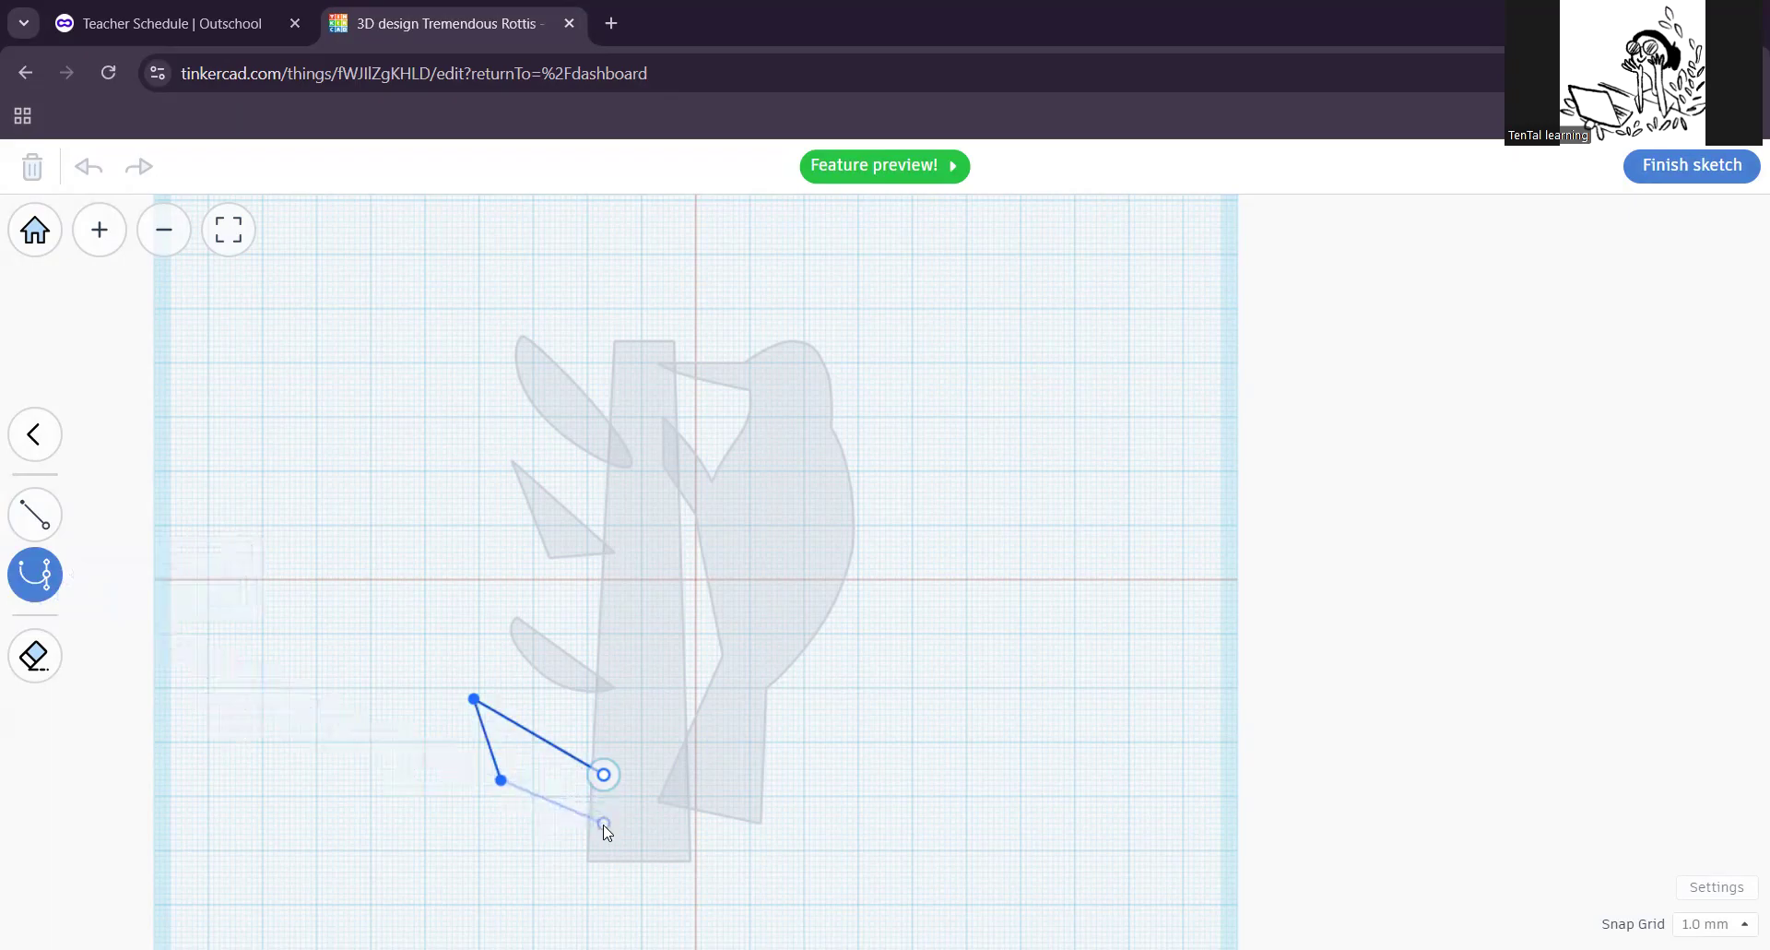
pyautogui.click(605, 775)
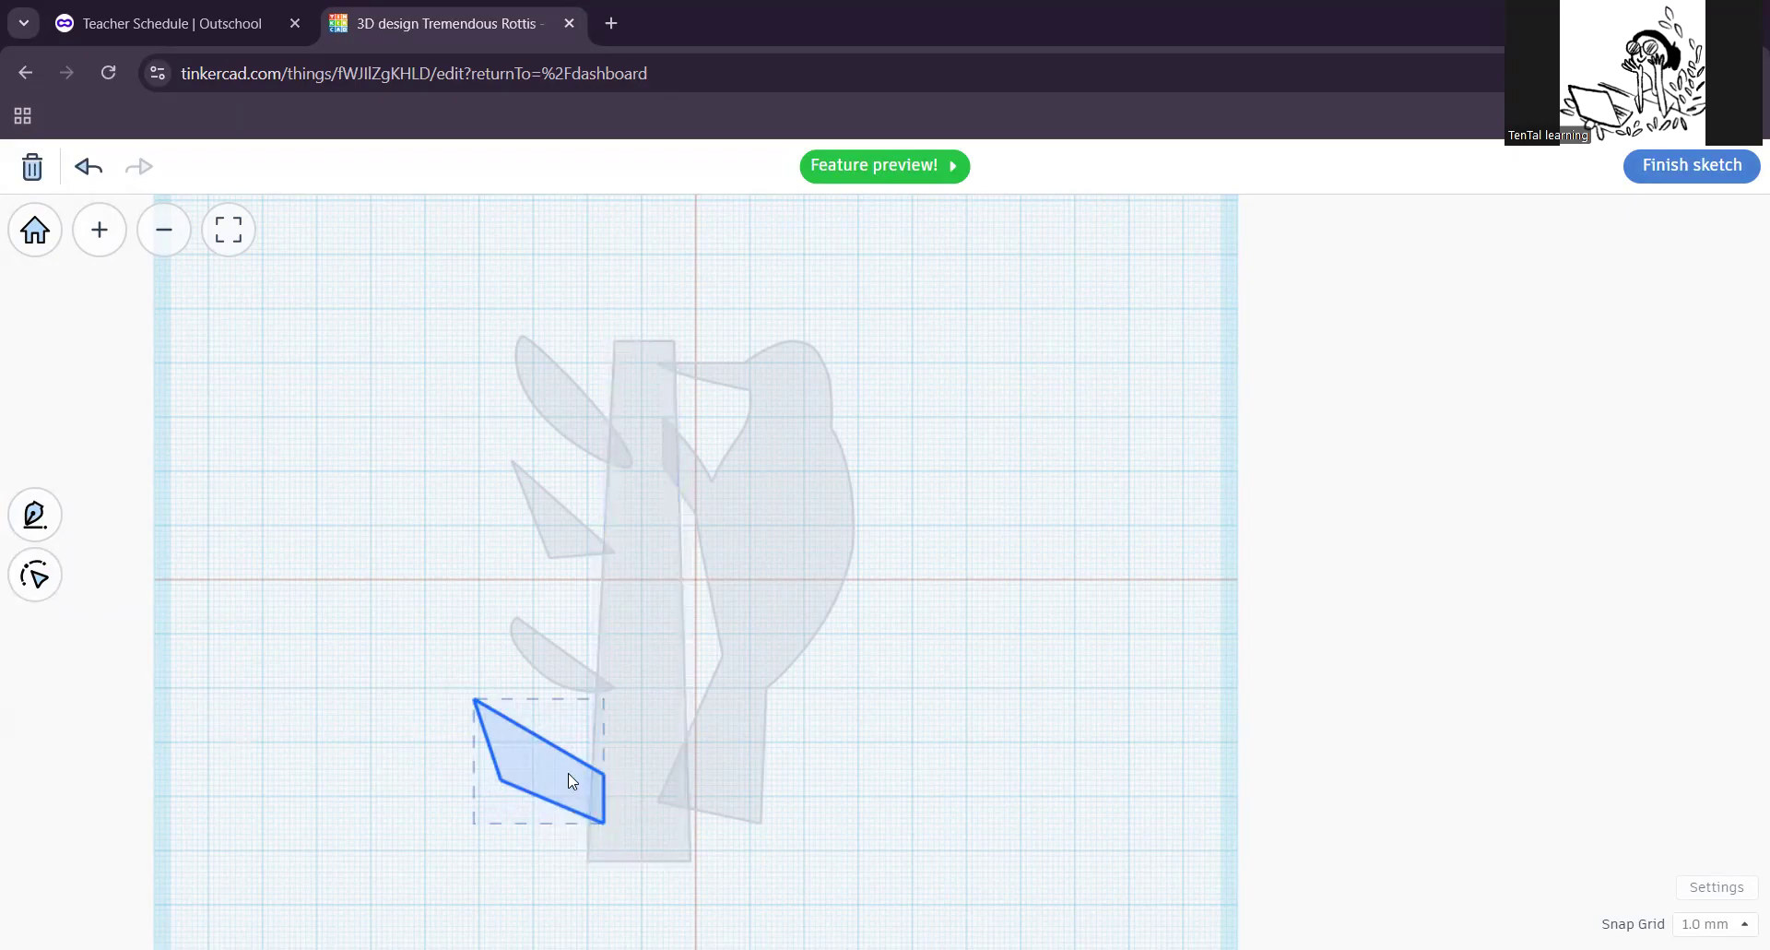
pyautogui.hotkey('ctrl', 'z')
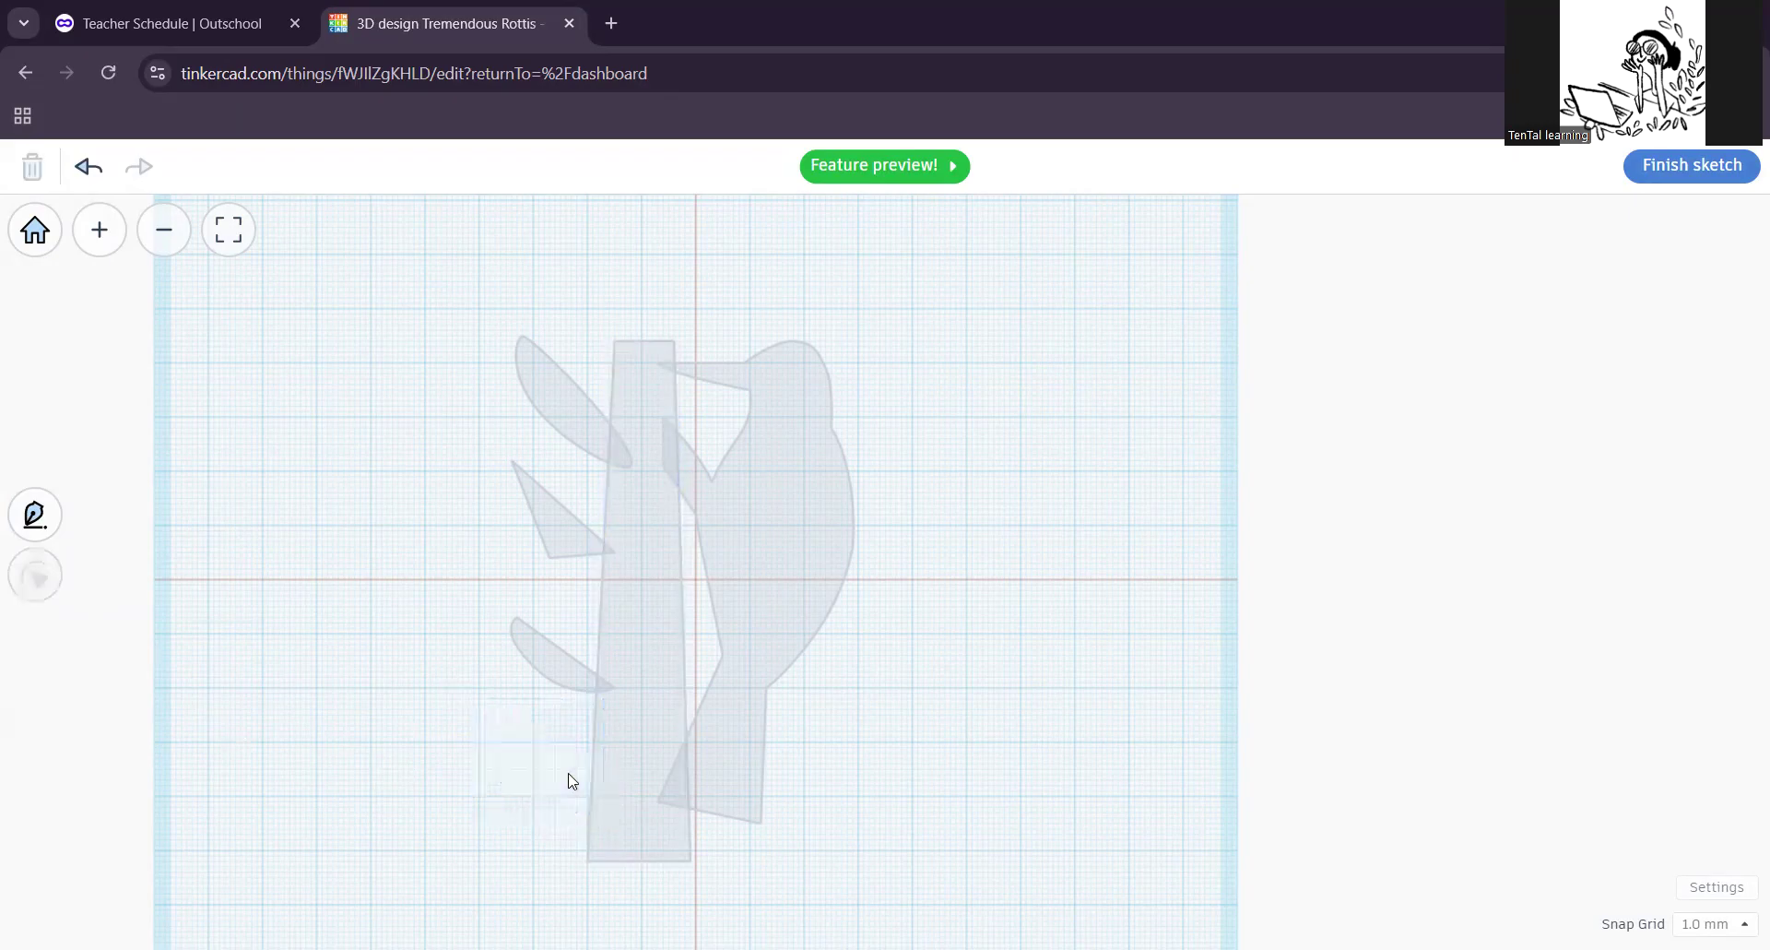
# Step: Draw a leaf near the trunk's base with straight upper and outer edges and a Bézier-curved lower edge closing on the trunk
pyautogui.click(35, 514)
pyautogui.click(604, 775)
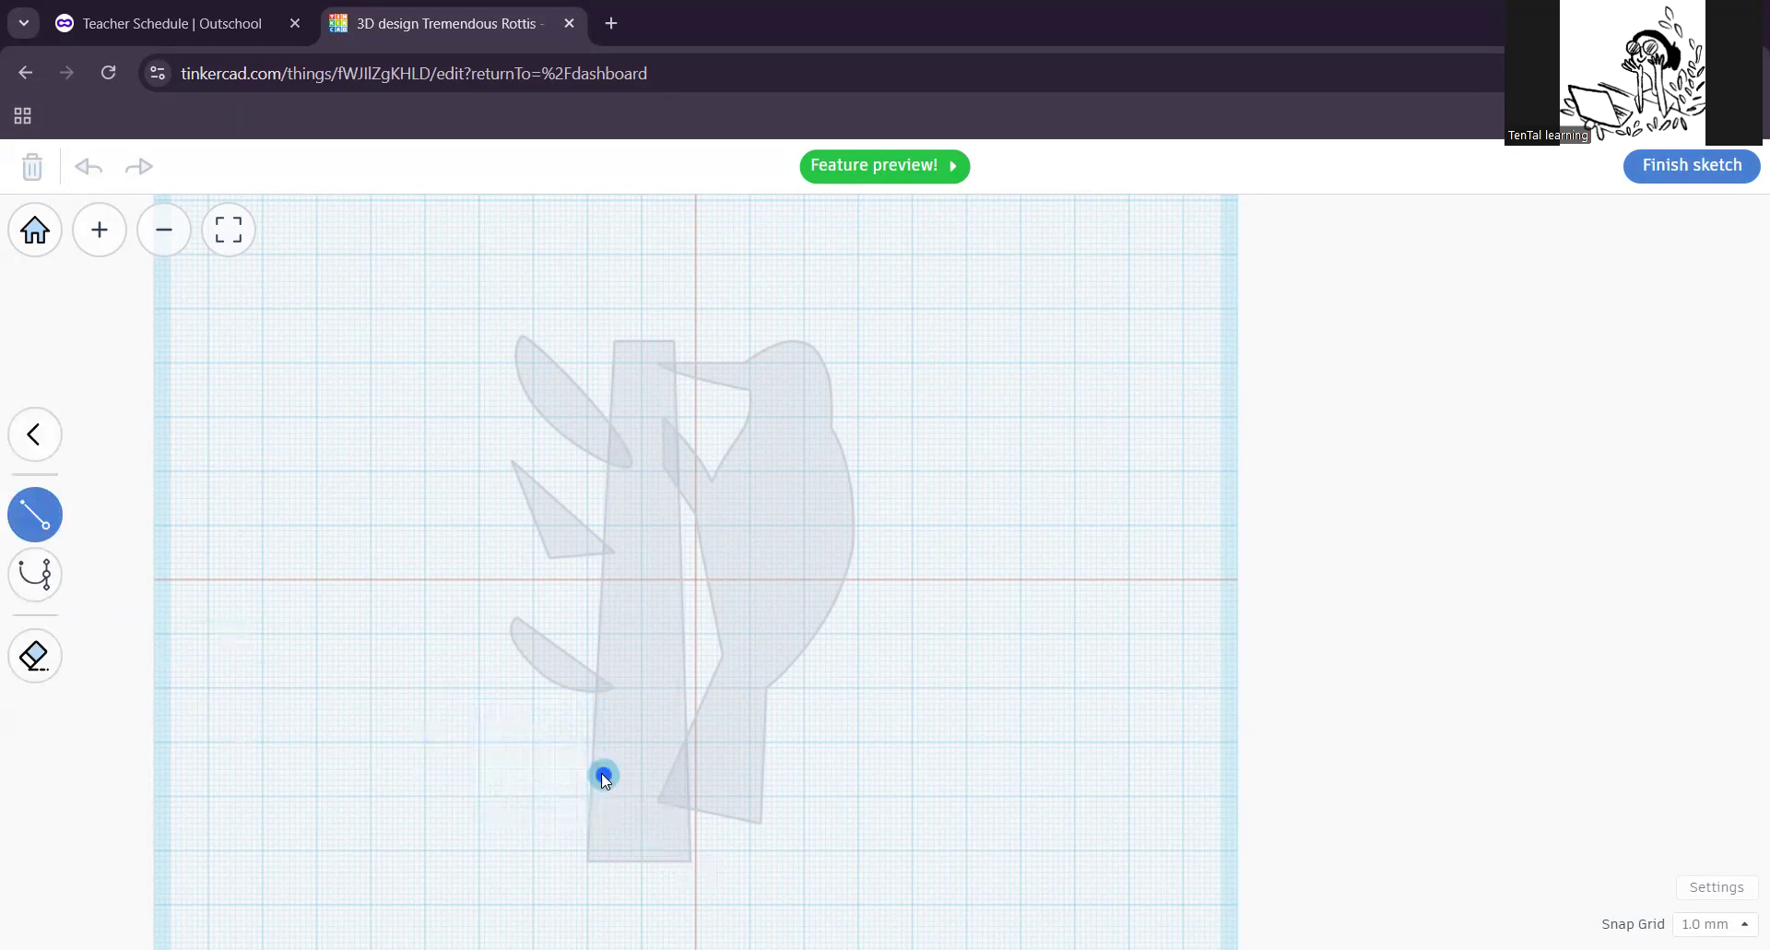
pyautogui.click(490, 704)
pyautogui.moveTo(484, 755); pyautogui.dragTo(488, 794)
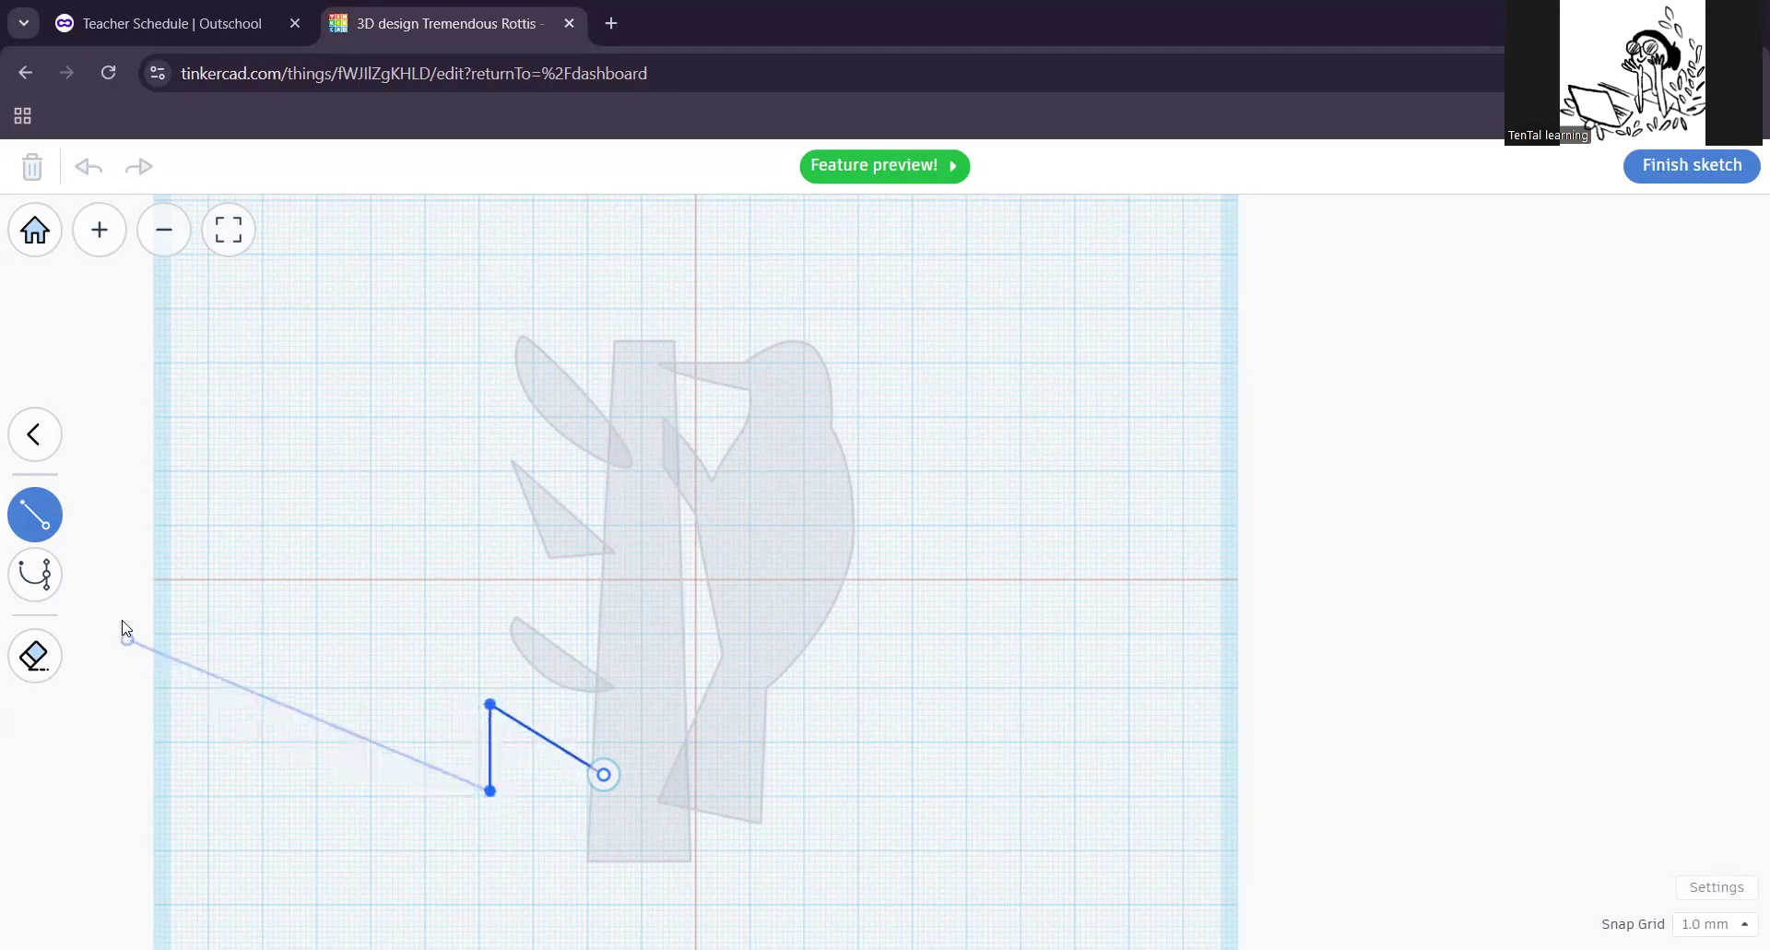
pyautogui.click(43, 585)
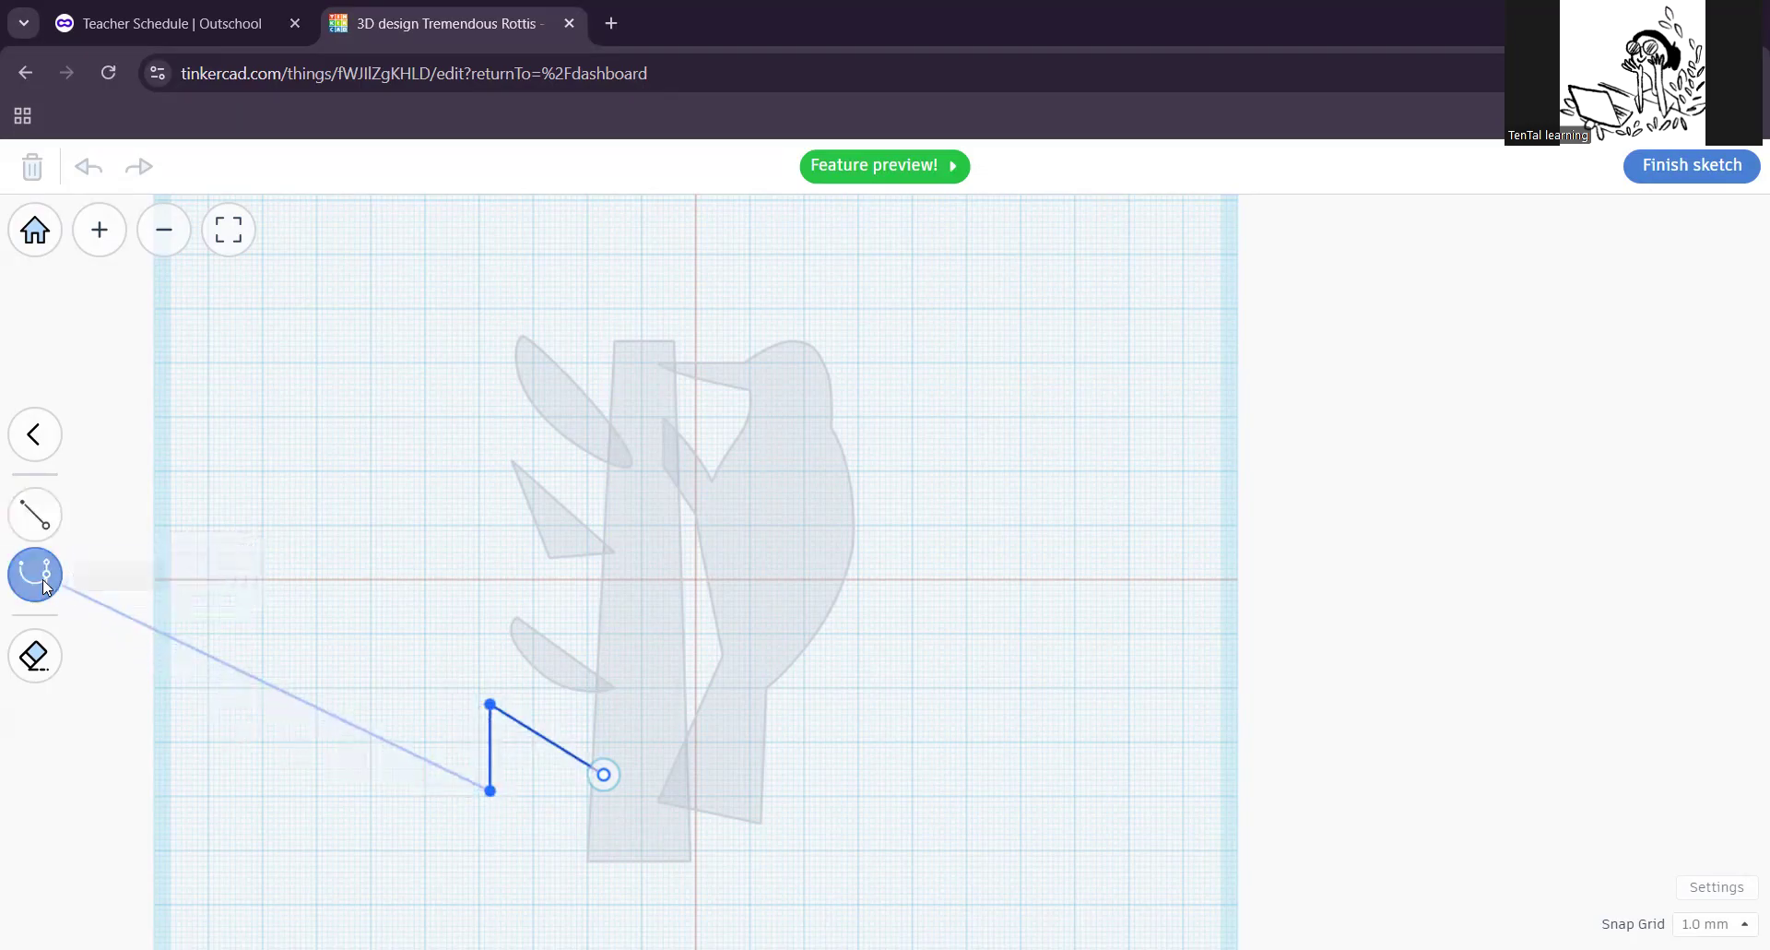
pyautogui.moveTo(526, 796); pyautogui.dragTo(560, 768)
pyautogui.click(604, 774)
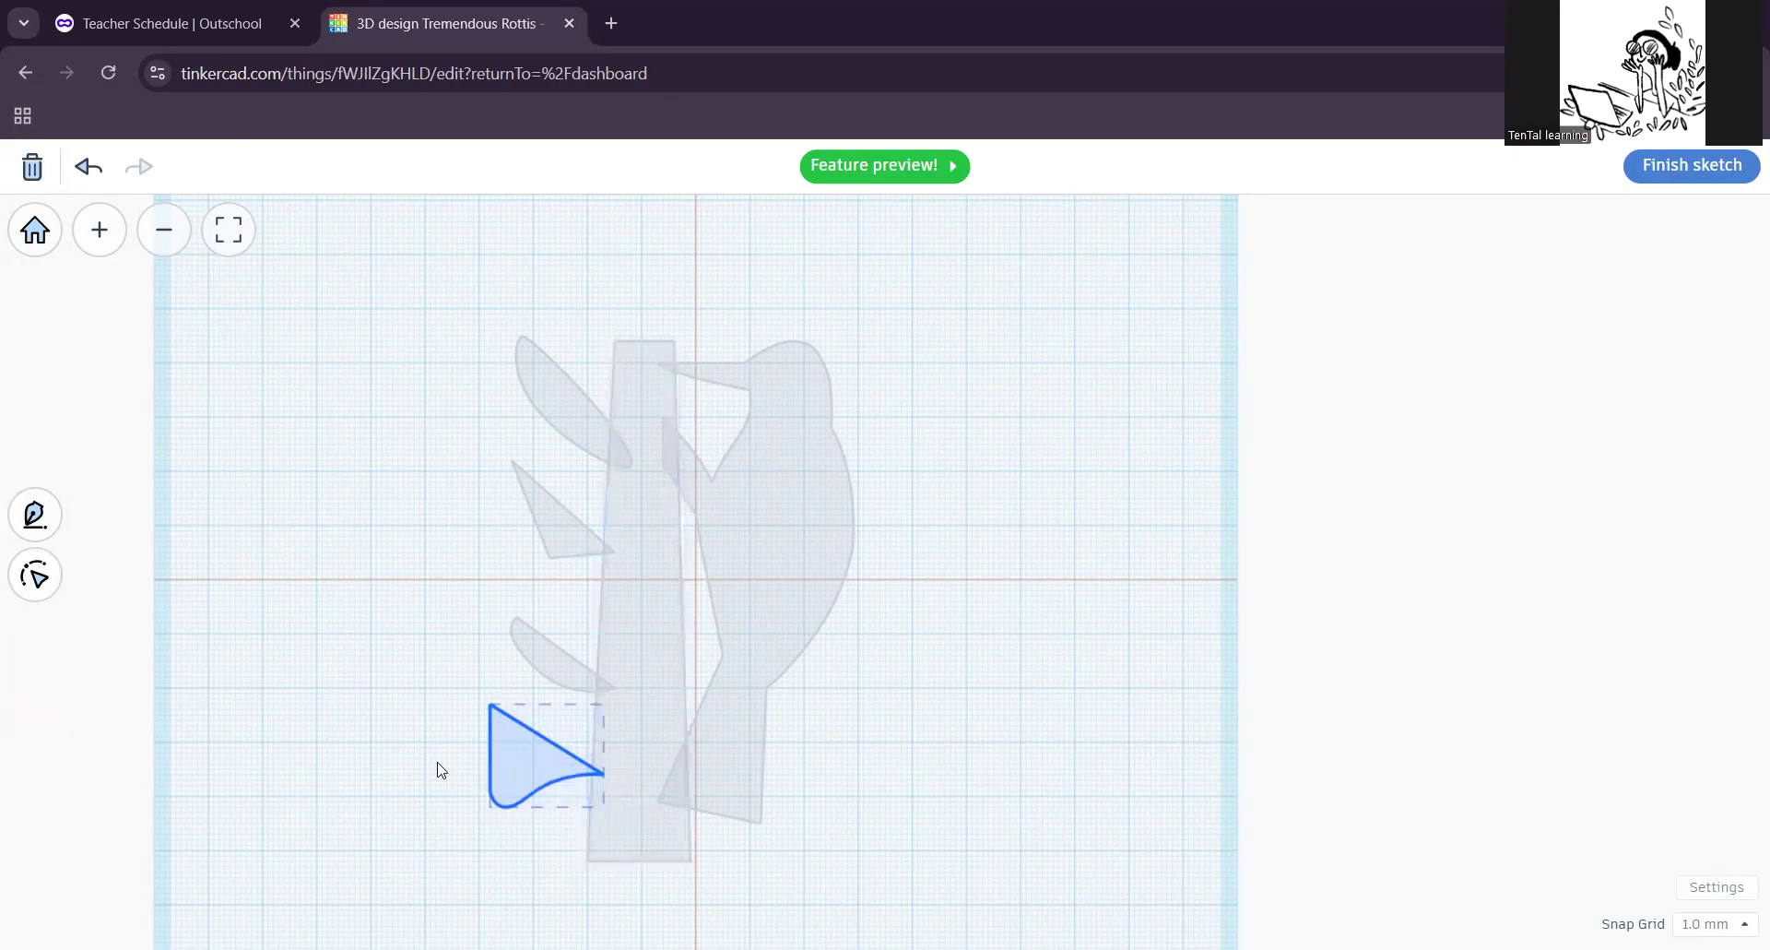
# Step: Open the leaf near the trunk's base for point editing and reposition its tip, edge points and trunk end into a longer upward-pointing leaf
pyautogui.click(53, 581)
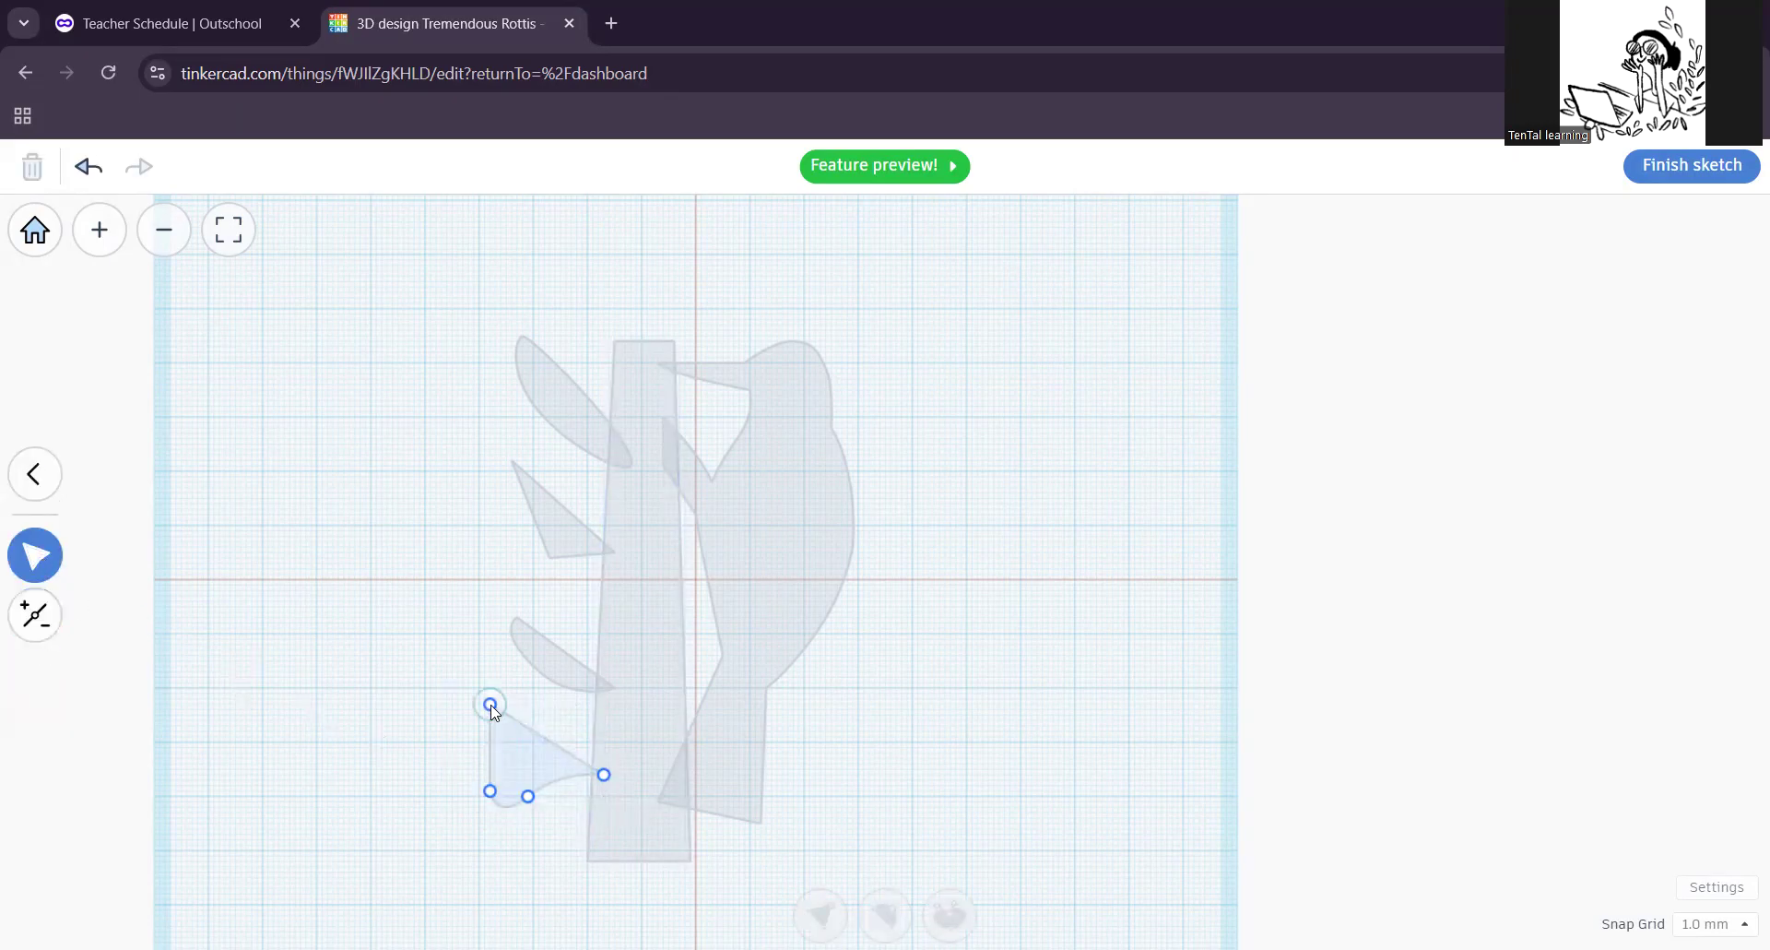
pyautogui.click(491, 706)
pyautogui.moveTo(490, 791)
pyautogui.mouseDown()
pyautogui.moveTo(435, 745)
pyautogui.moveTo(544, 726)
pyautogui.mouseUp()
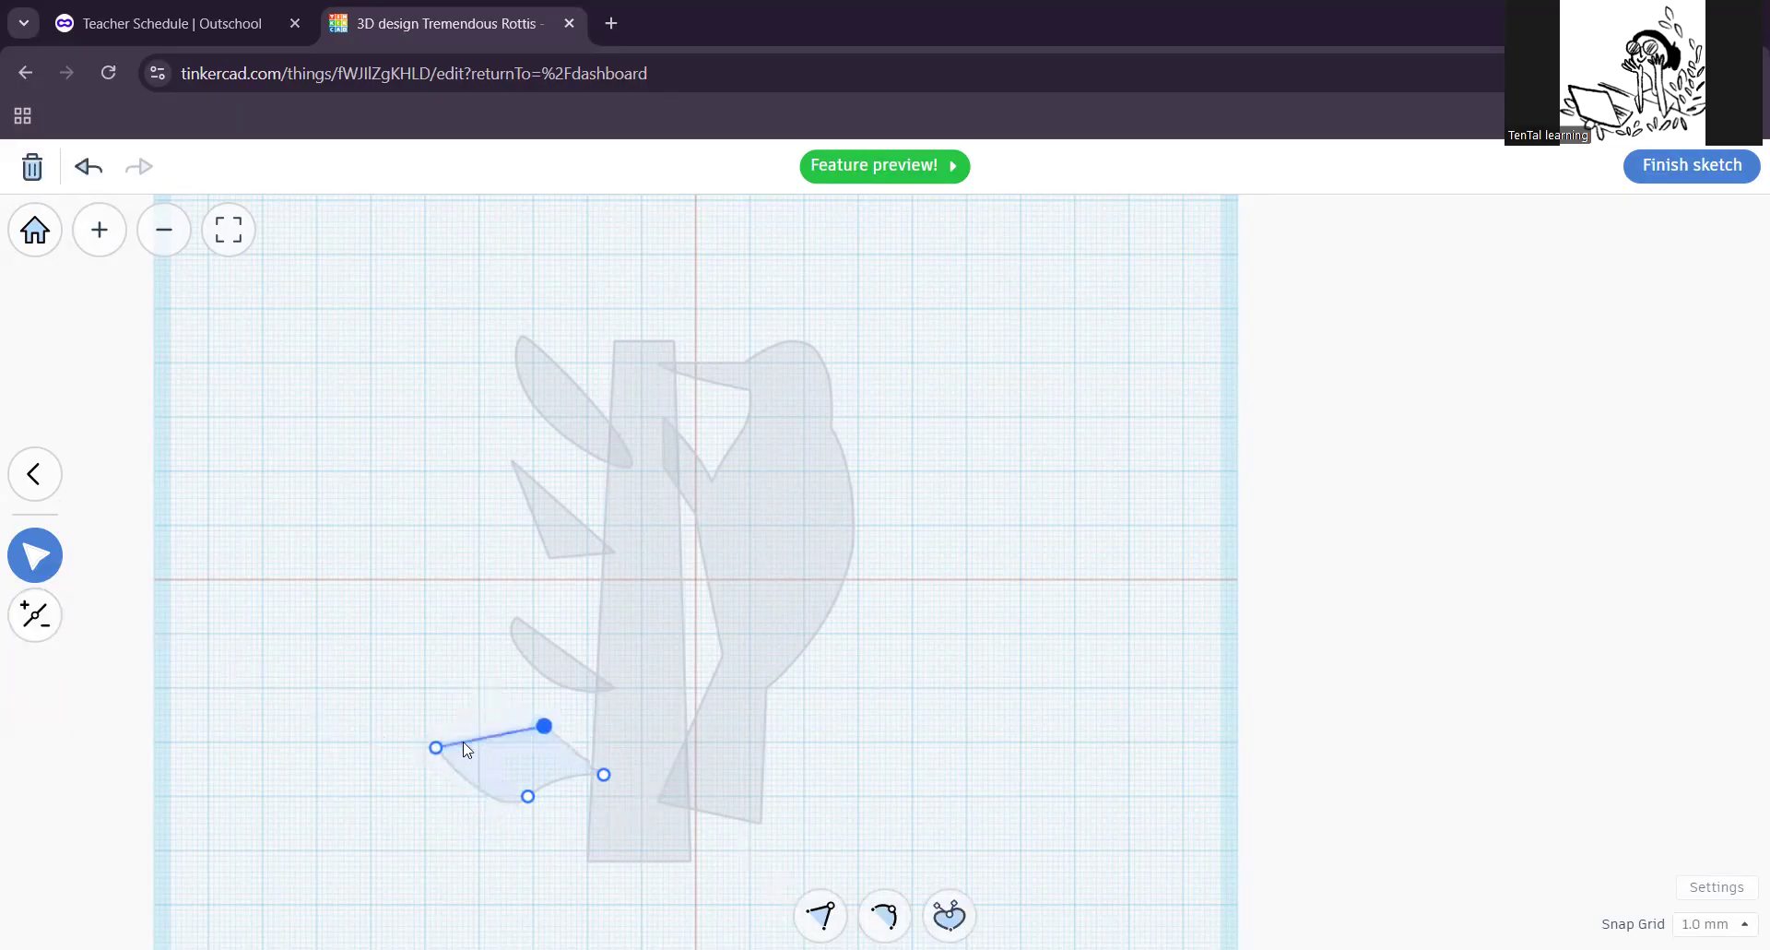
pyautogui.moveTo(436, 747); pyautogui.dragTo(452, 665)
pyautogui.moveTo(544, 725)
pyautogui.mouseDown()
pyautogui.moveTo(469, 771)
pyautogui.moveTo(522, 808)
pyautogui.mouseUp()
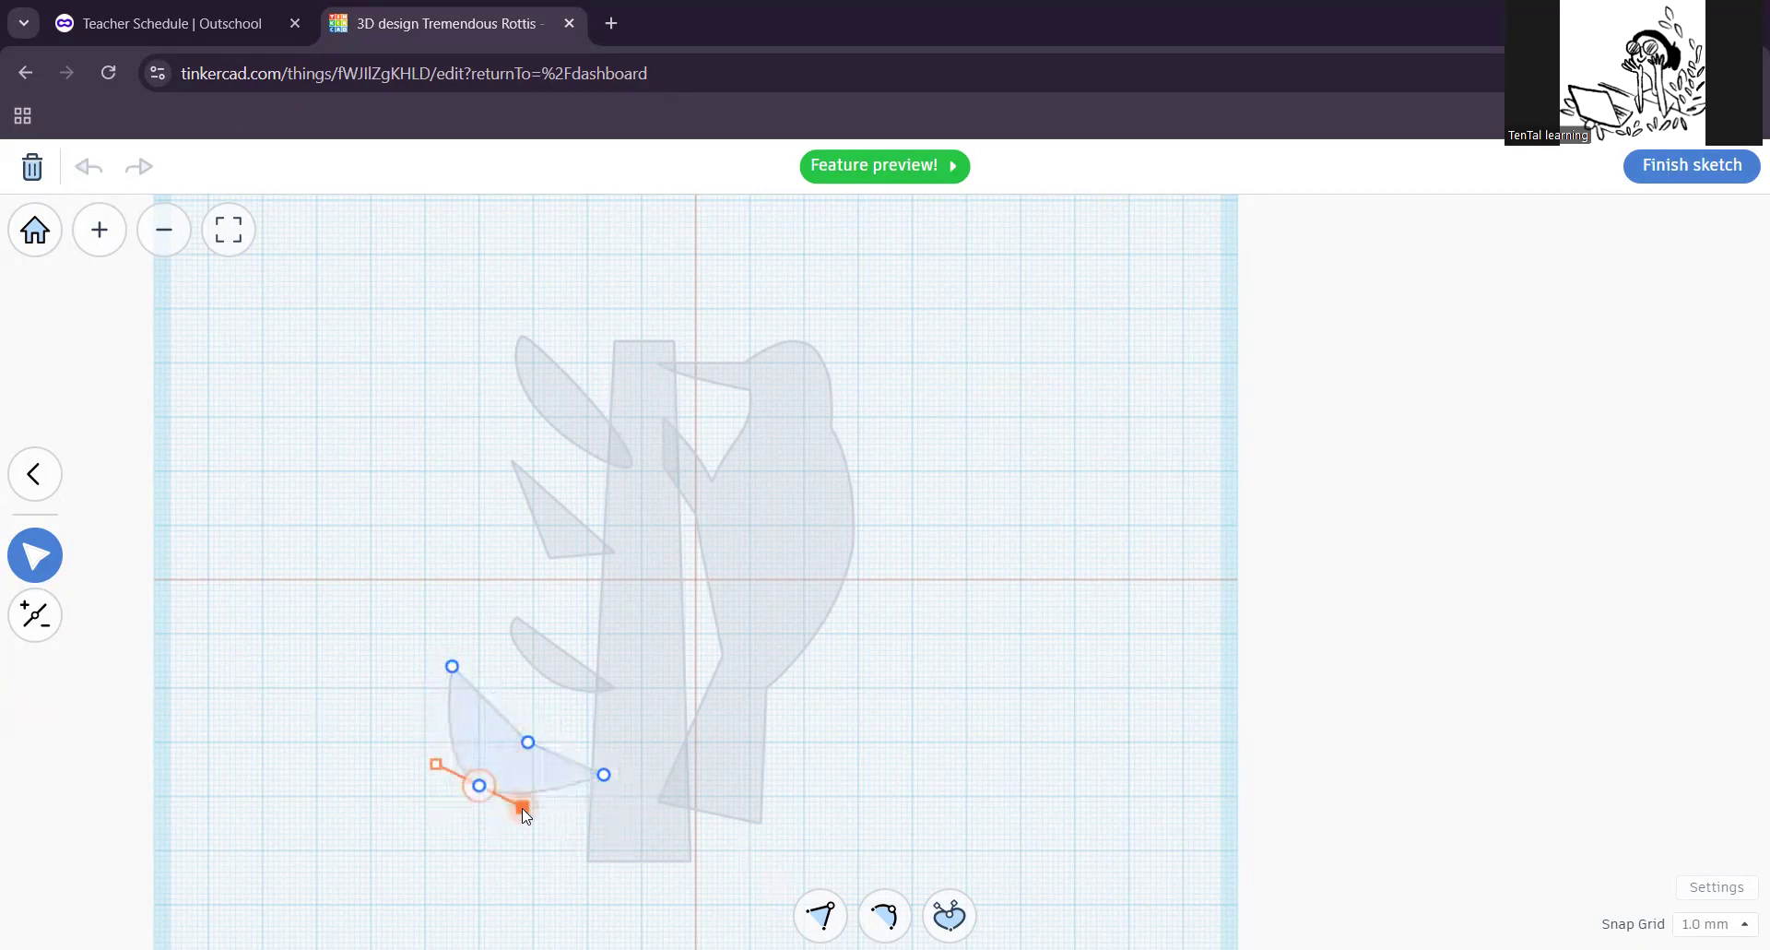
pyautogui.moveTo(528, 741); pyautogui.dragTo(432, 670)
pyautogui.moveTo(603, 775); pyautogui.dragTo(604, 813)
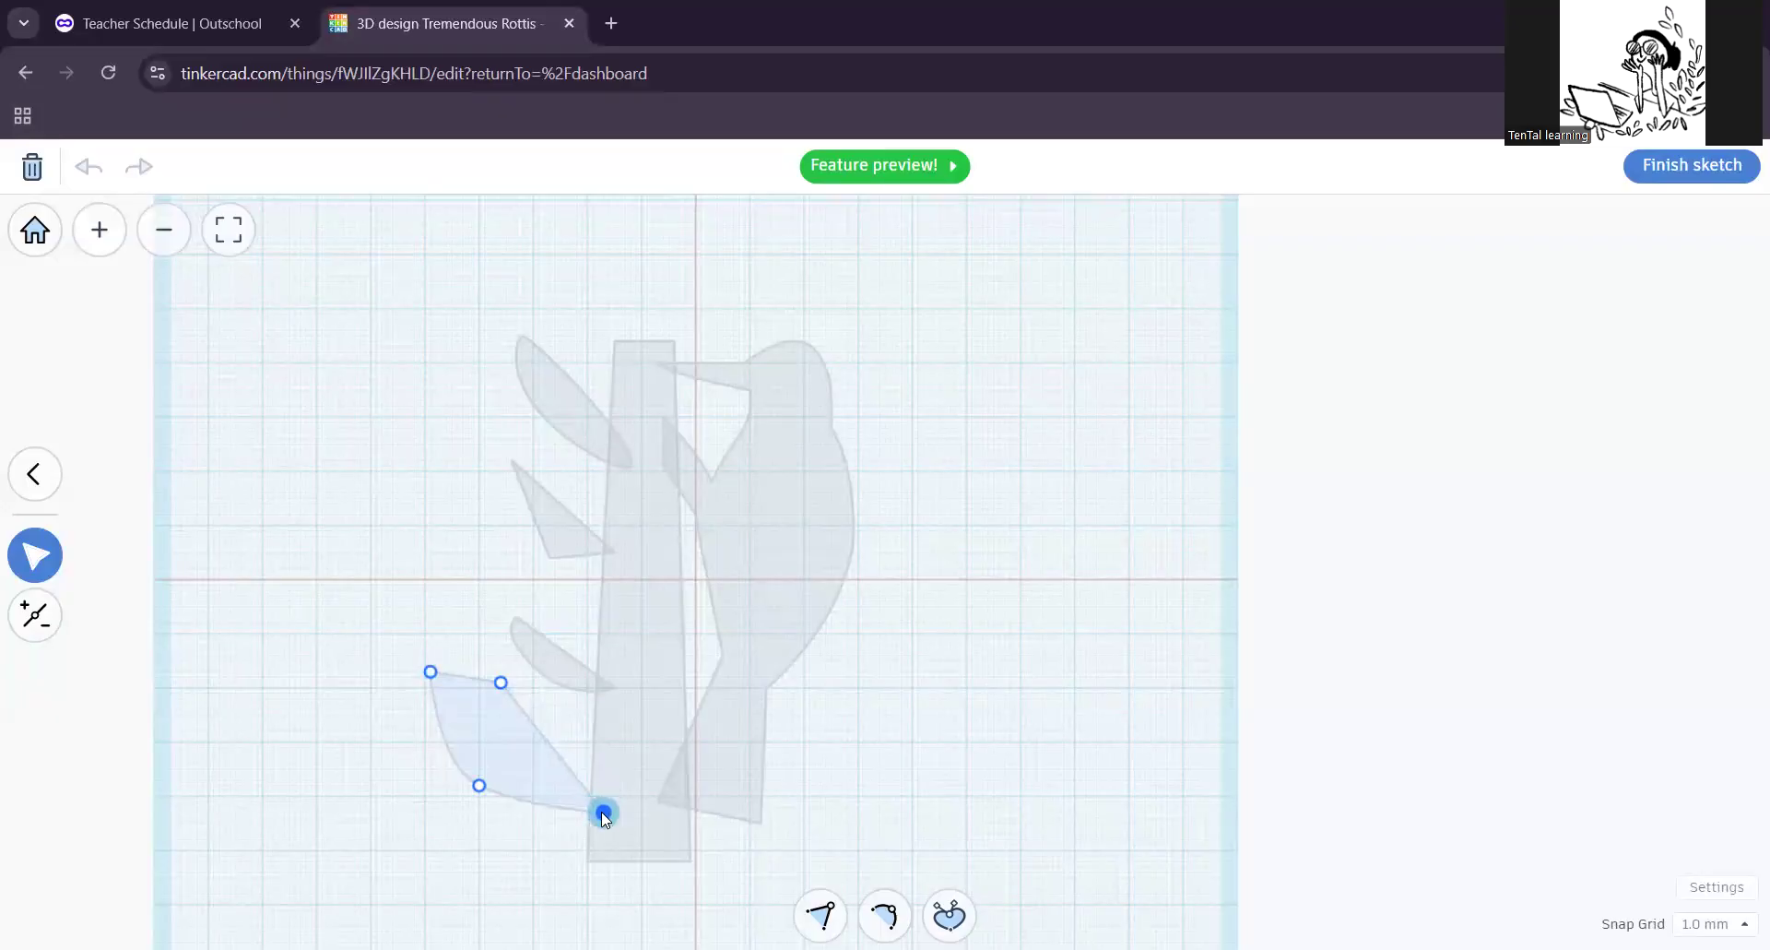
# Step: Smooth the upper-edge point of the leaf near the trunk's base, raise its tip and slim its outline by shifting the remaining points
pyautogui.click(506, 688)
pyautogui.click(873, 916)
pyautogui.moveTo(523, 710); pyautogui.dragTo(528, 715)
pyautogui.moveTo(430, 672); pyautogui.dragTo(450, 638)
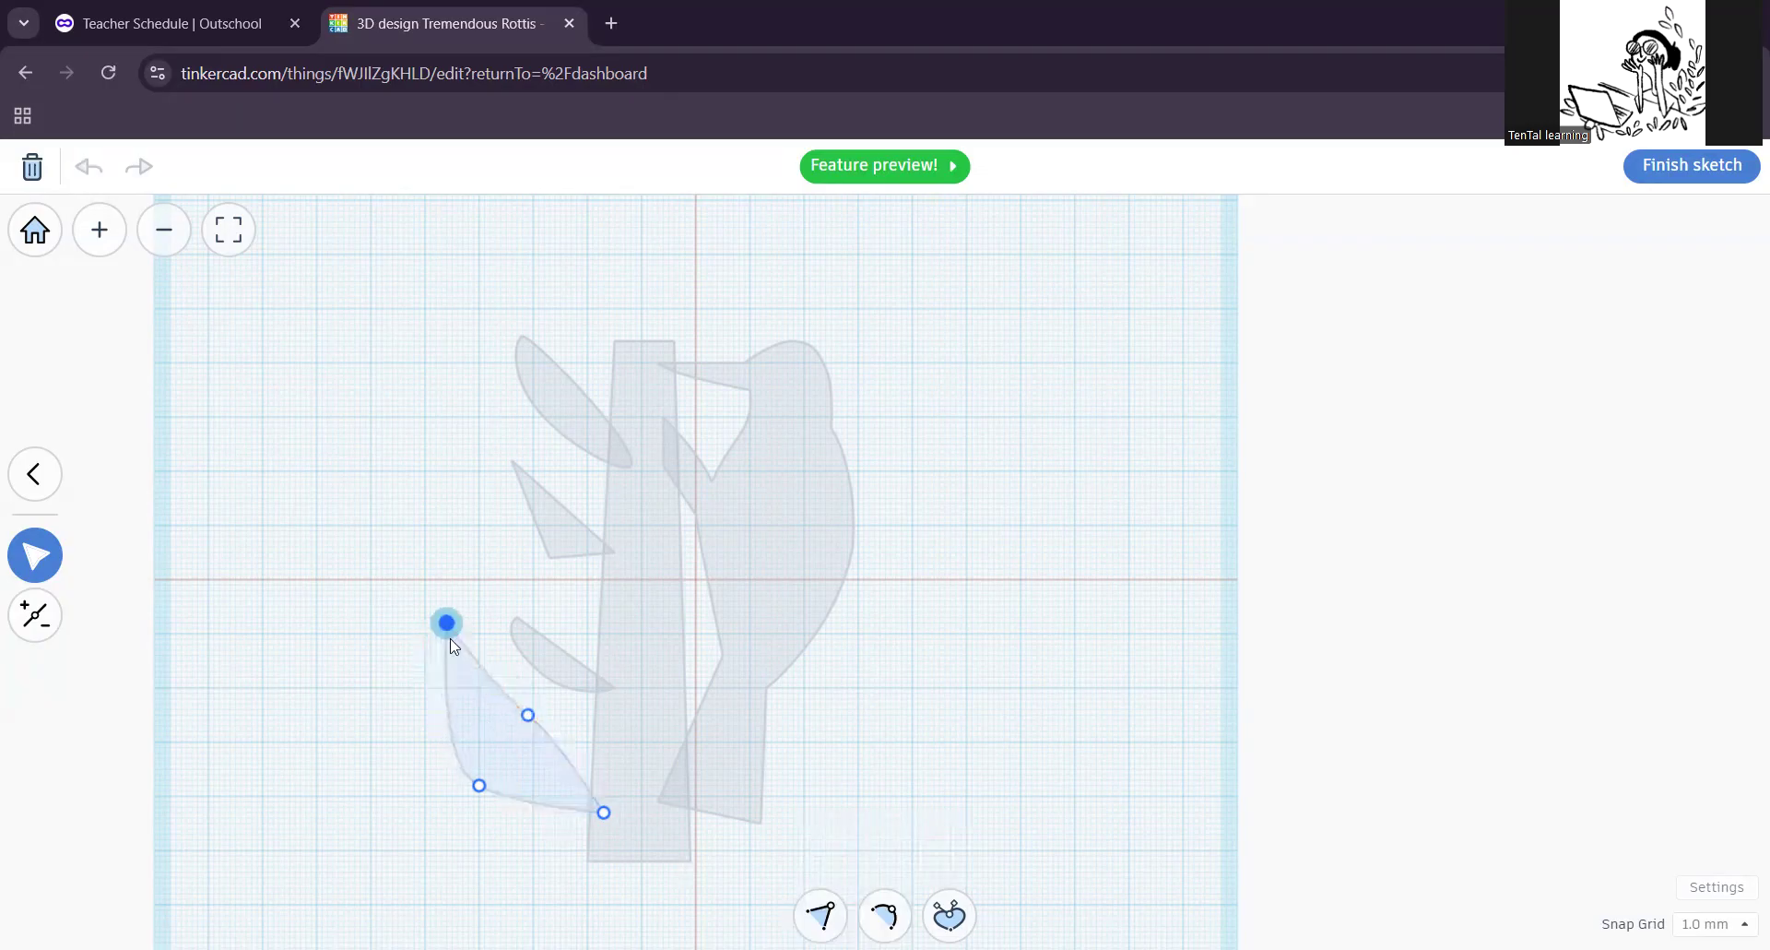
pyautogui.moveTo(479, 785); pyautogui.dragTo(558, 723)
pyautogui.moveTo(604, 813); pyautogui.dragTo(611, 832)
pyautogui.moveTo(568, 732); pyautogui.dragTo(562, 727)
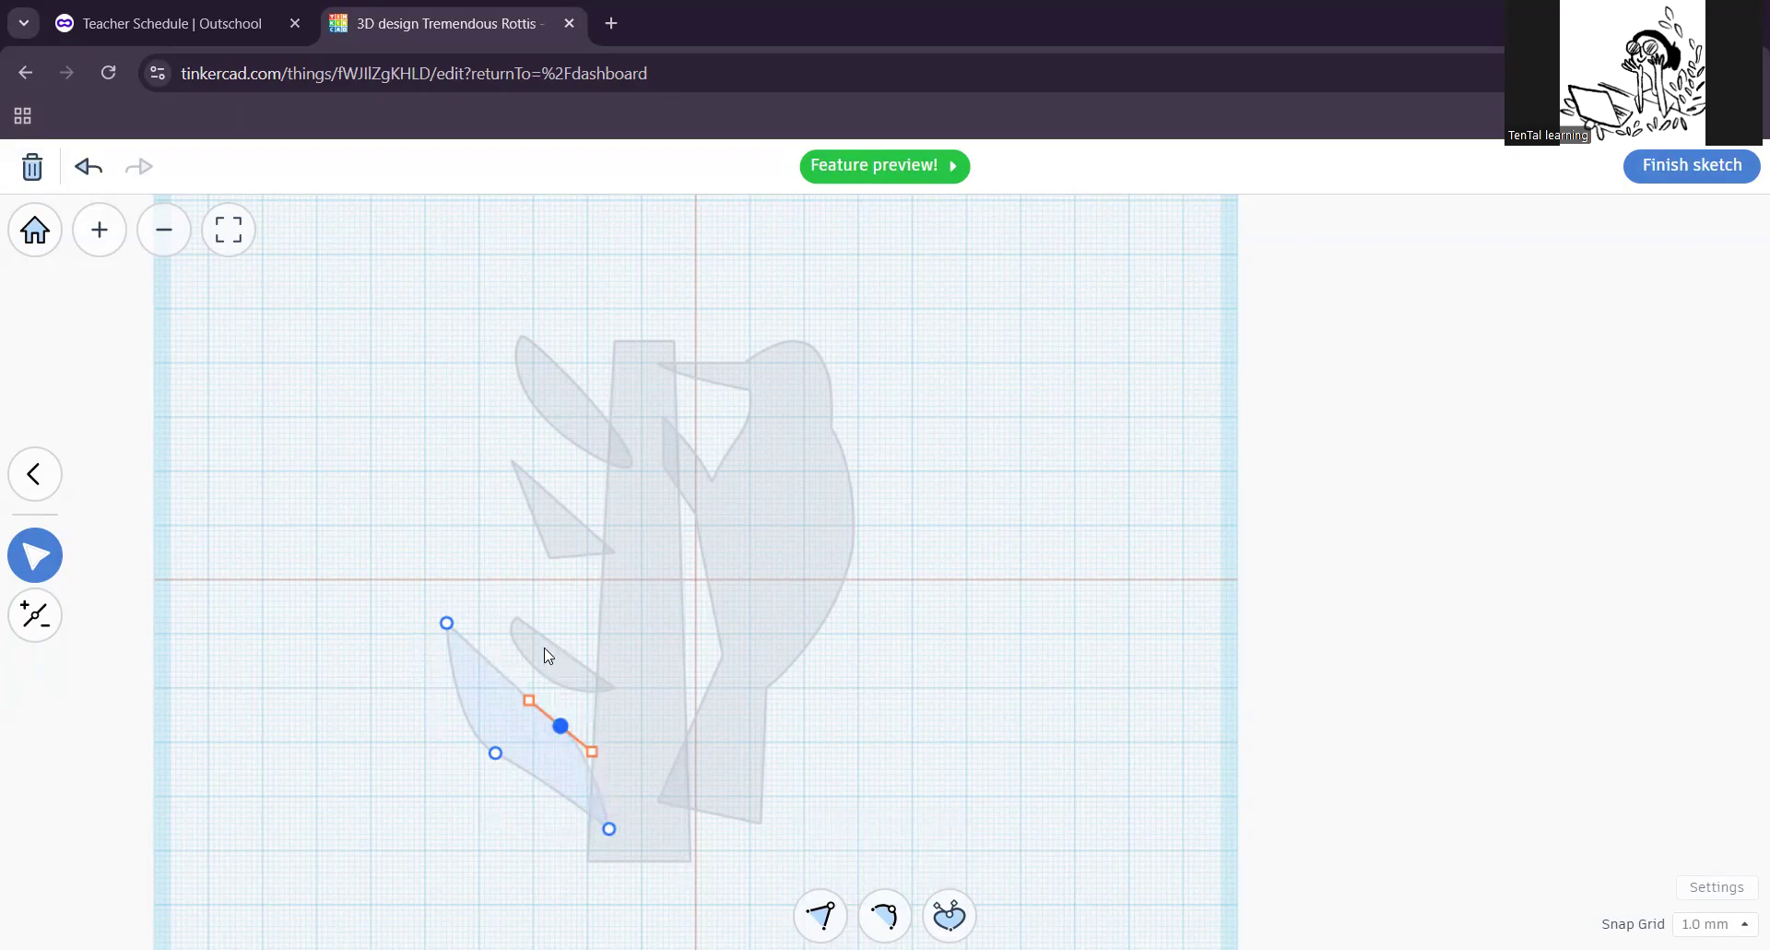
pyautogui.click(549, 655)
pyautogui.click(549, 655)
pyautogui.click(551, 656)
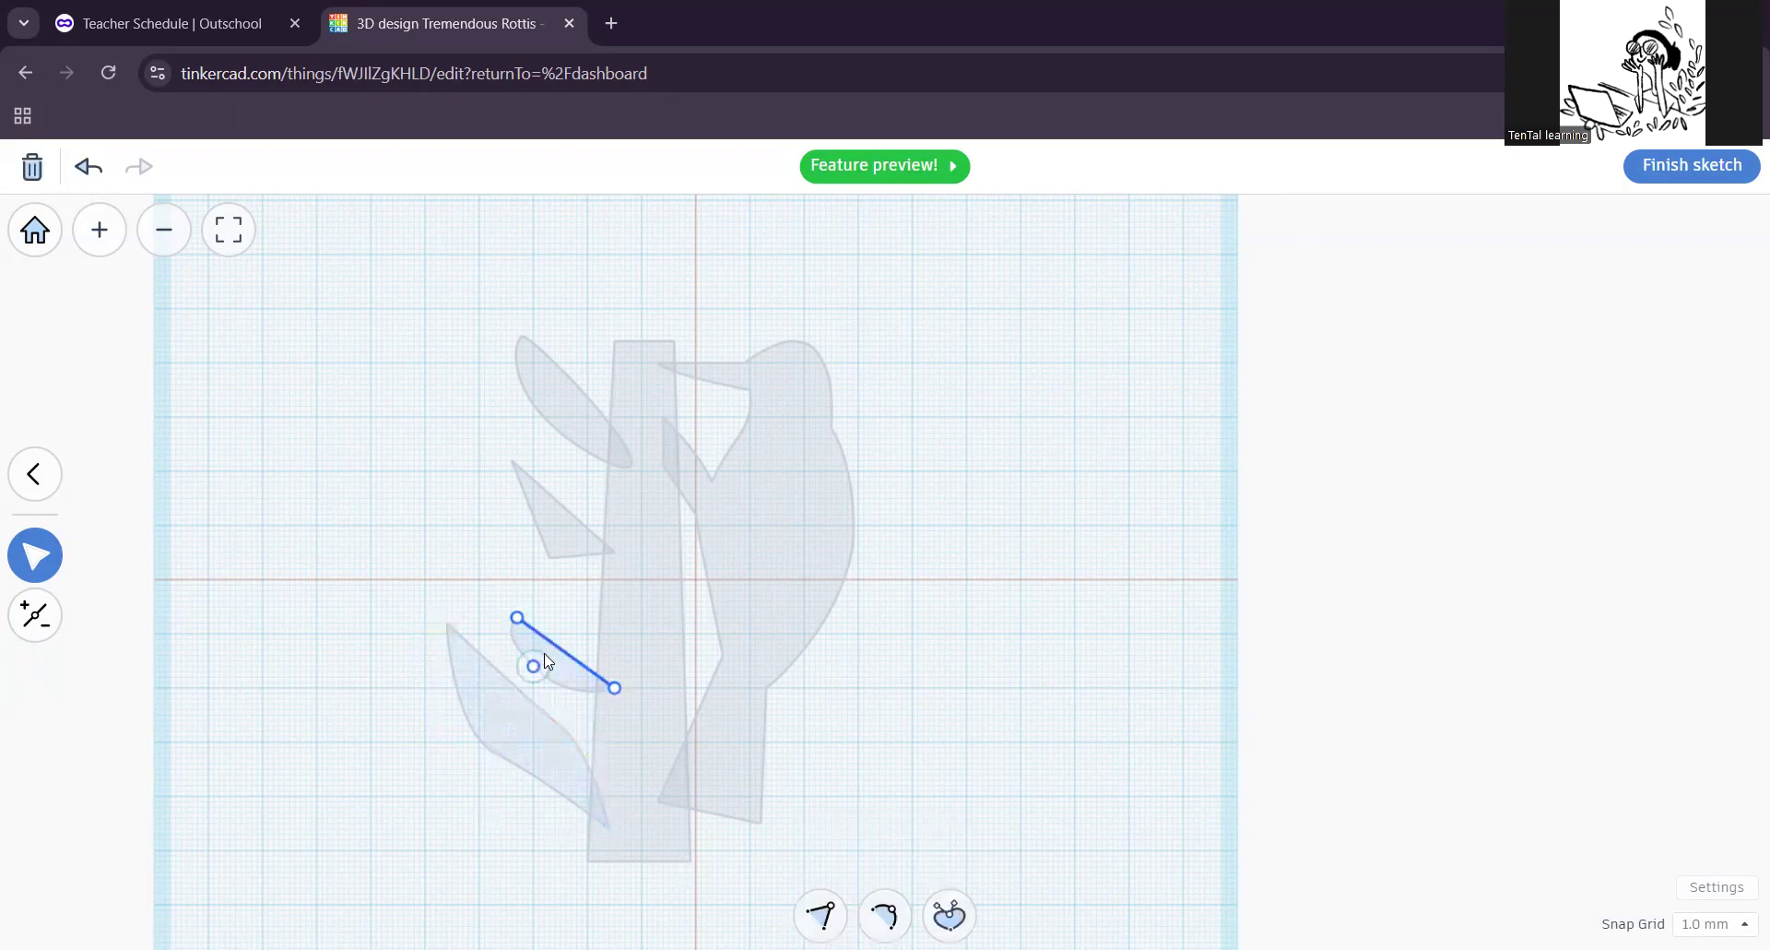
pyautogui.click(561, 529)
pyautogui.click(560, 528)
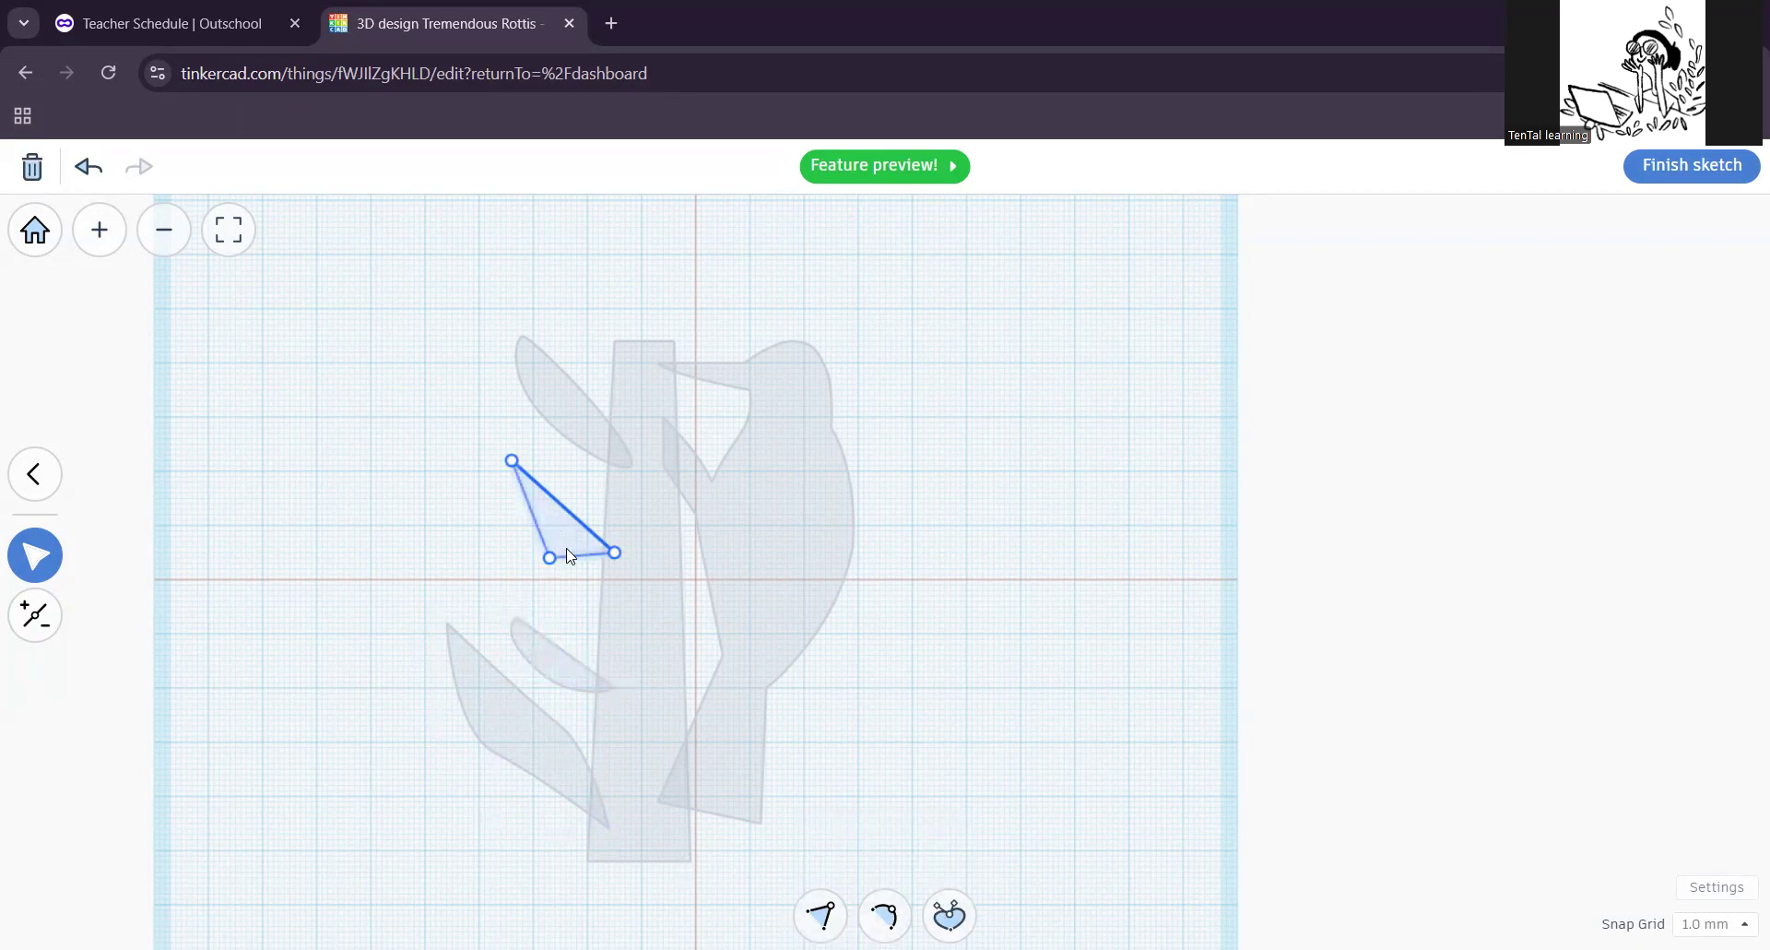
pyautogui.press('Escape')
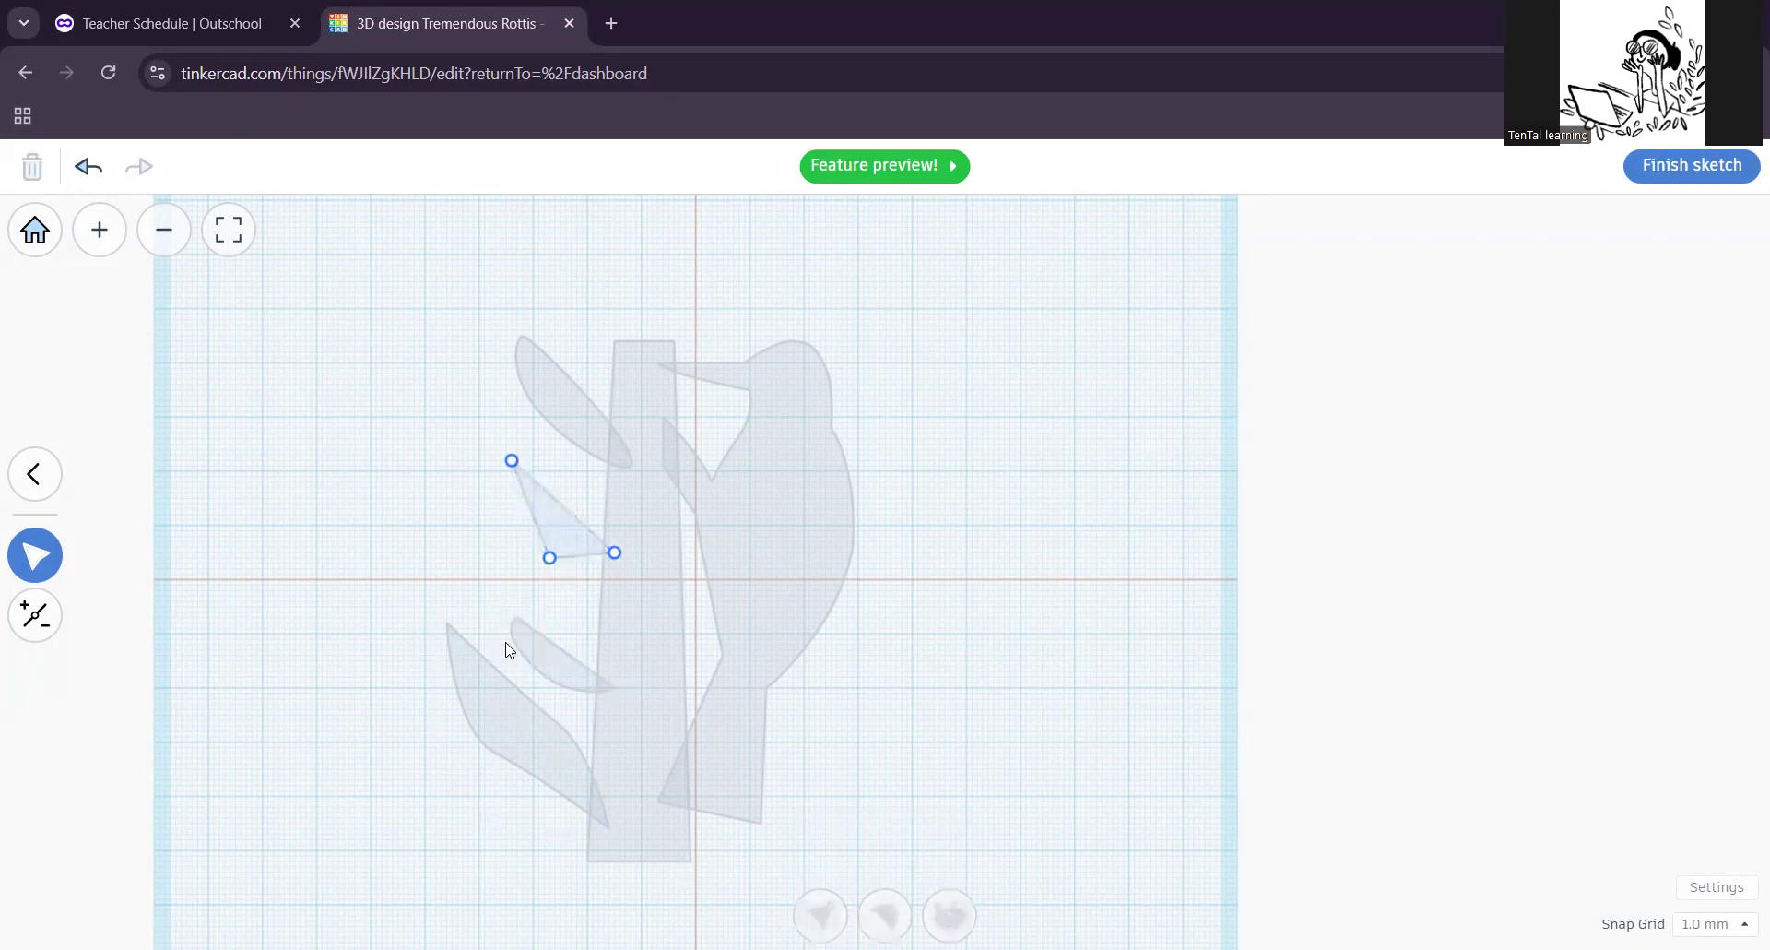
# Step: Stretch the third leaf with a higher tip and lower trunk end, and curve the tip with independently angled Bézier handles
pyautogui.click(534, 655)
pyautogui.moveTo(515, 625); pyautogui.dragTo(505, 586)
pyautogui.moveTo(615, 687)
pyautogui.mouseDown()
pyautogui.moveTo(618, 651)
pyautogui.moveTo(616, 700)
pyautogui.mouseUp()
pyautogui.moveTo(500, 579); pyautogui.dragTo(495, 556)
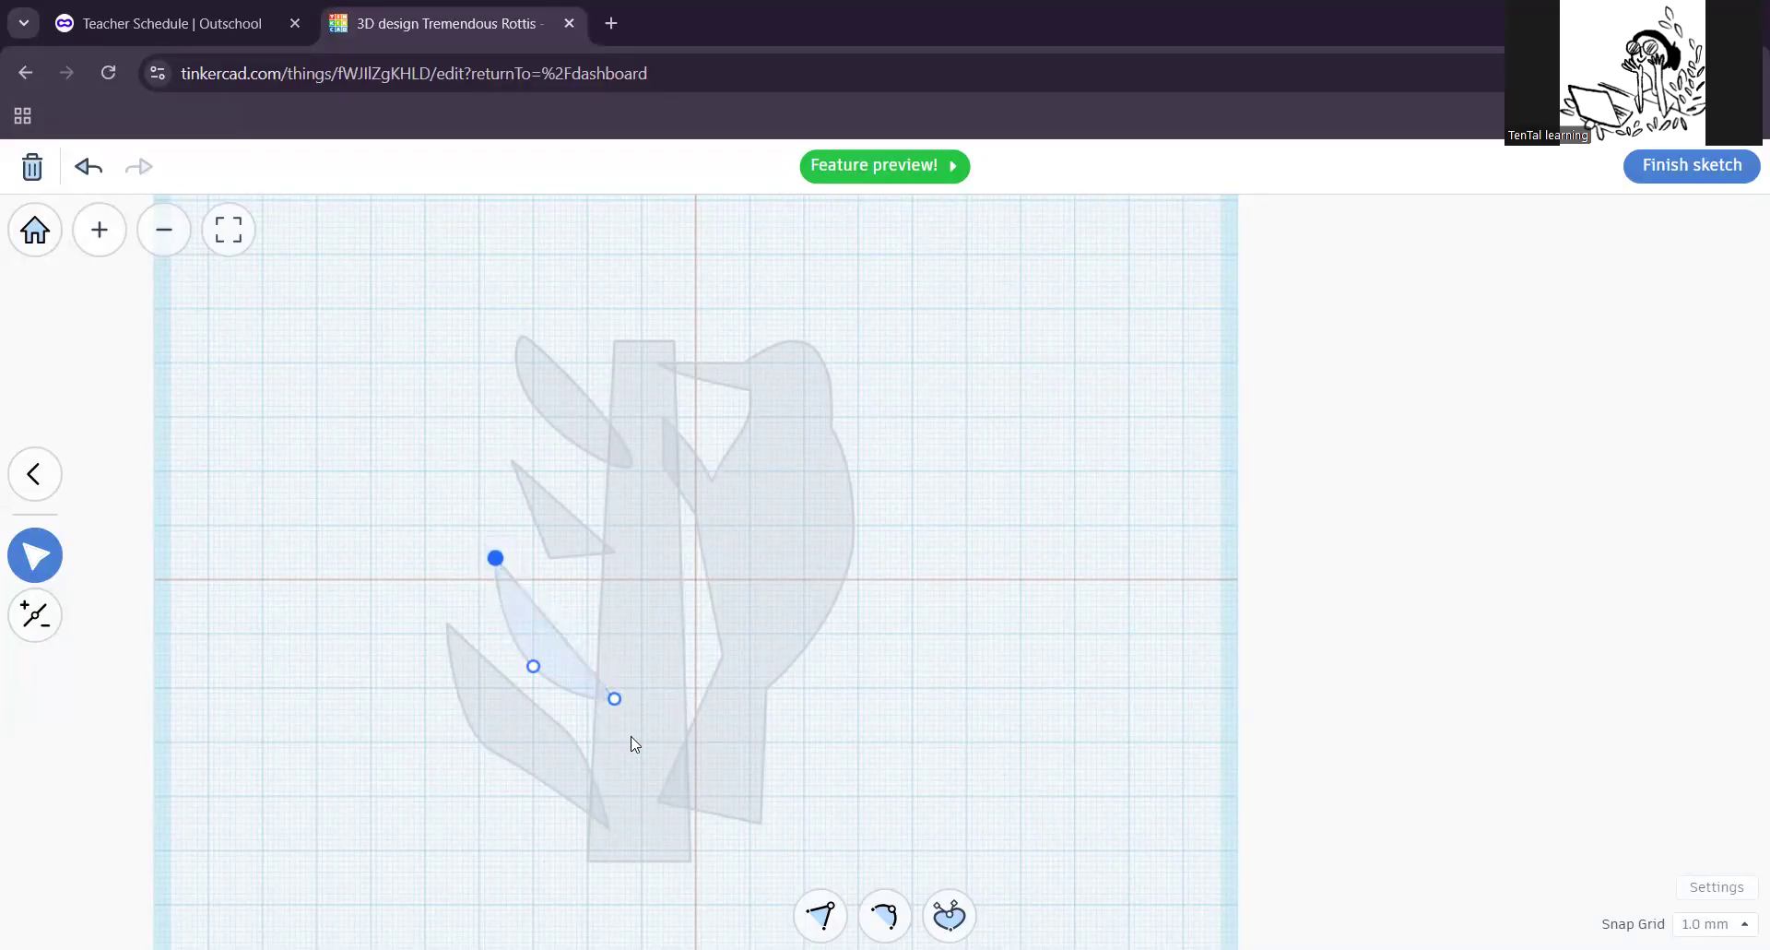
pyautogui.moveTo(495, 558); pyautogui.dragTo(573, 588)
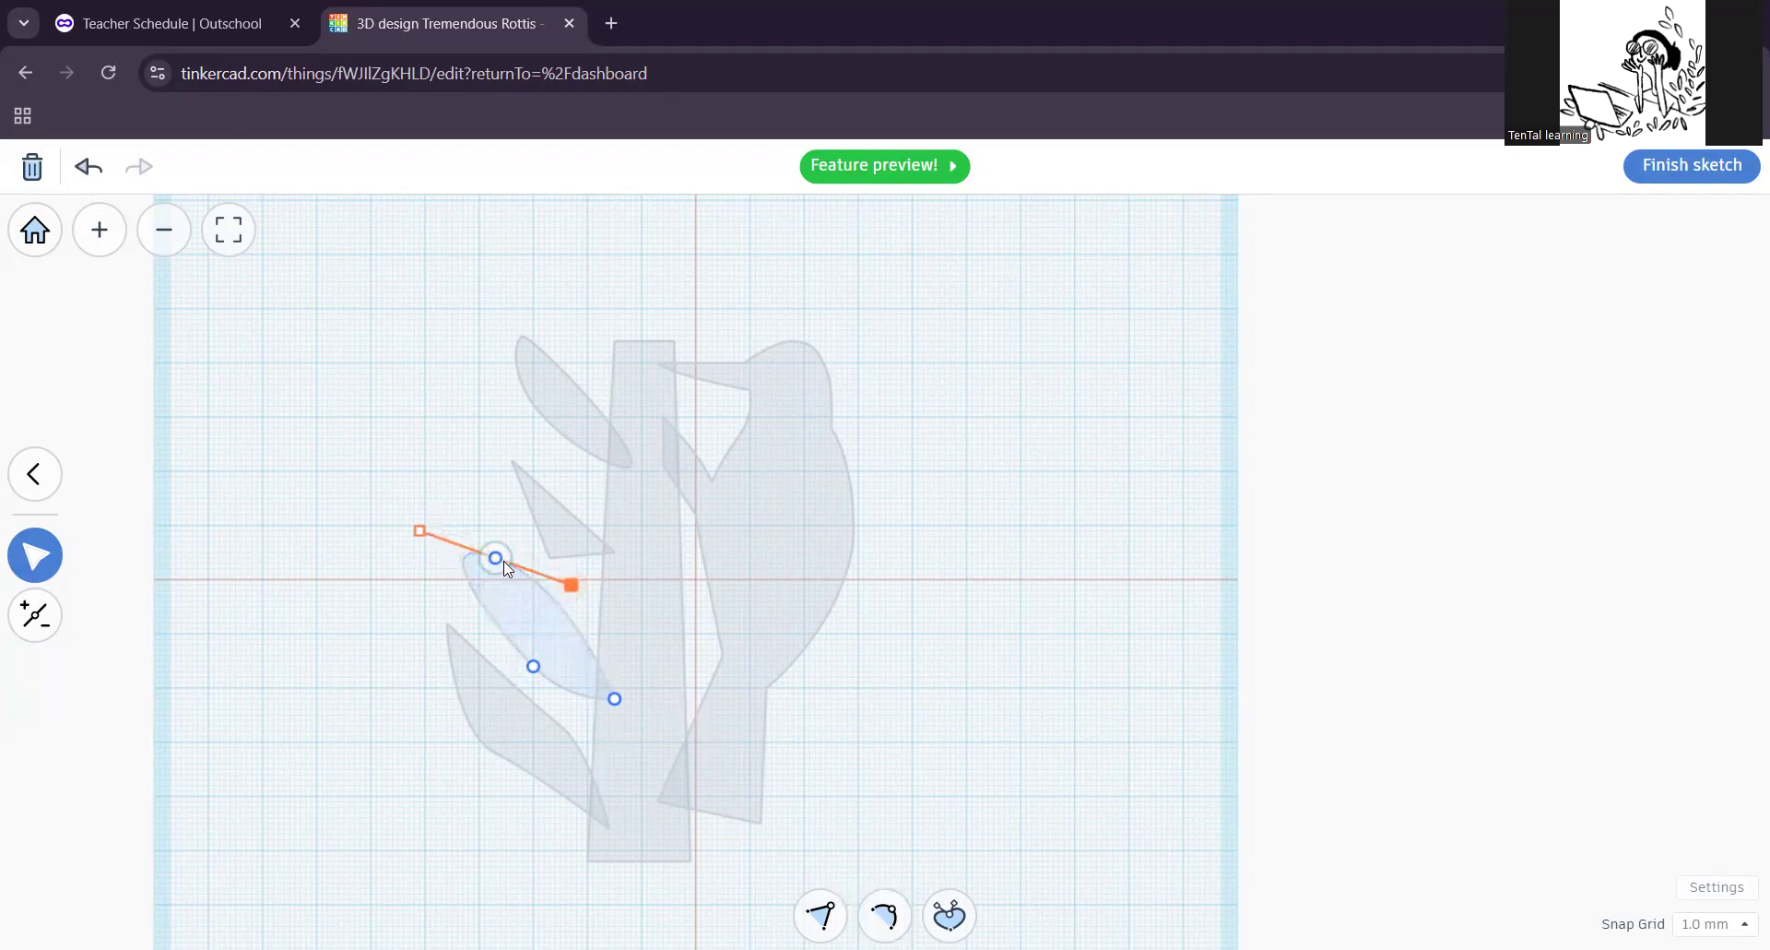
pyautogui.click(496, 559)
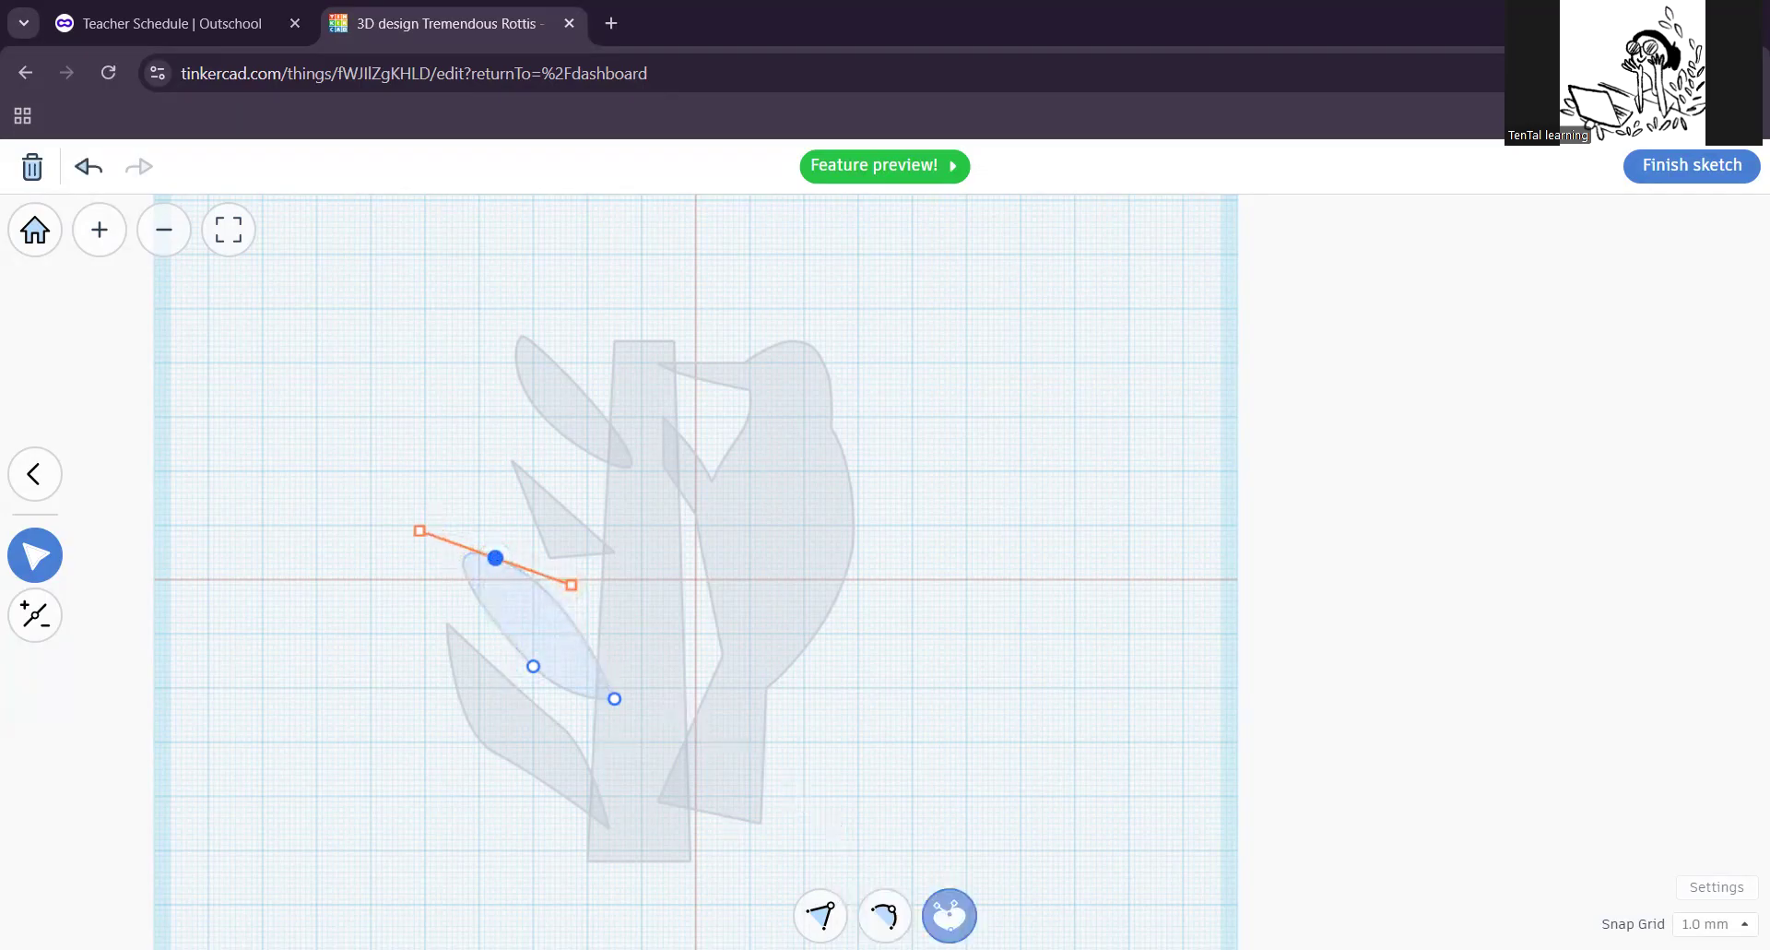
pyautogui.click(949, 916)
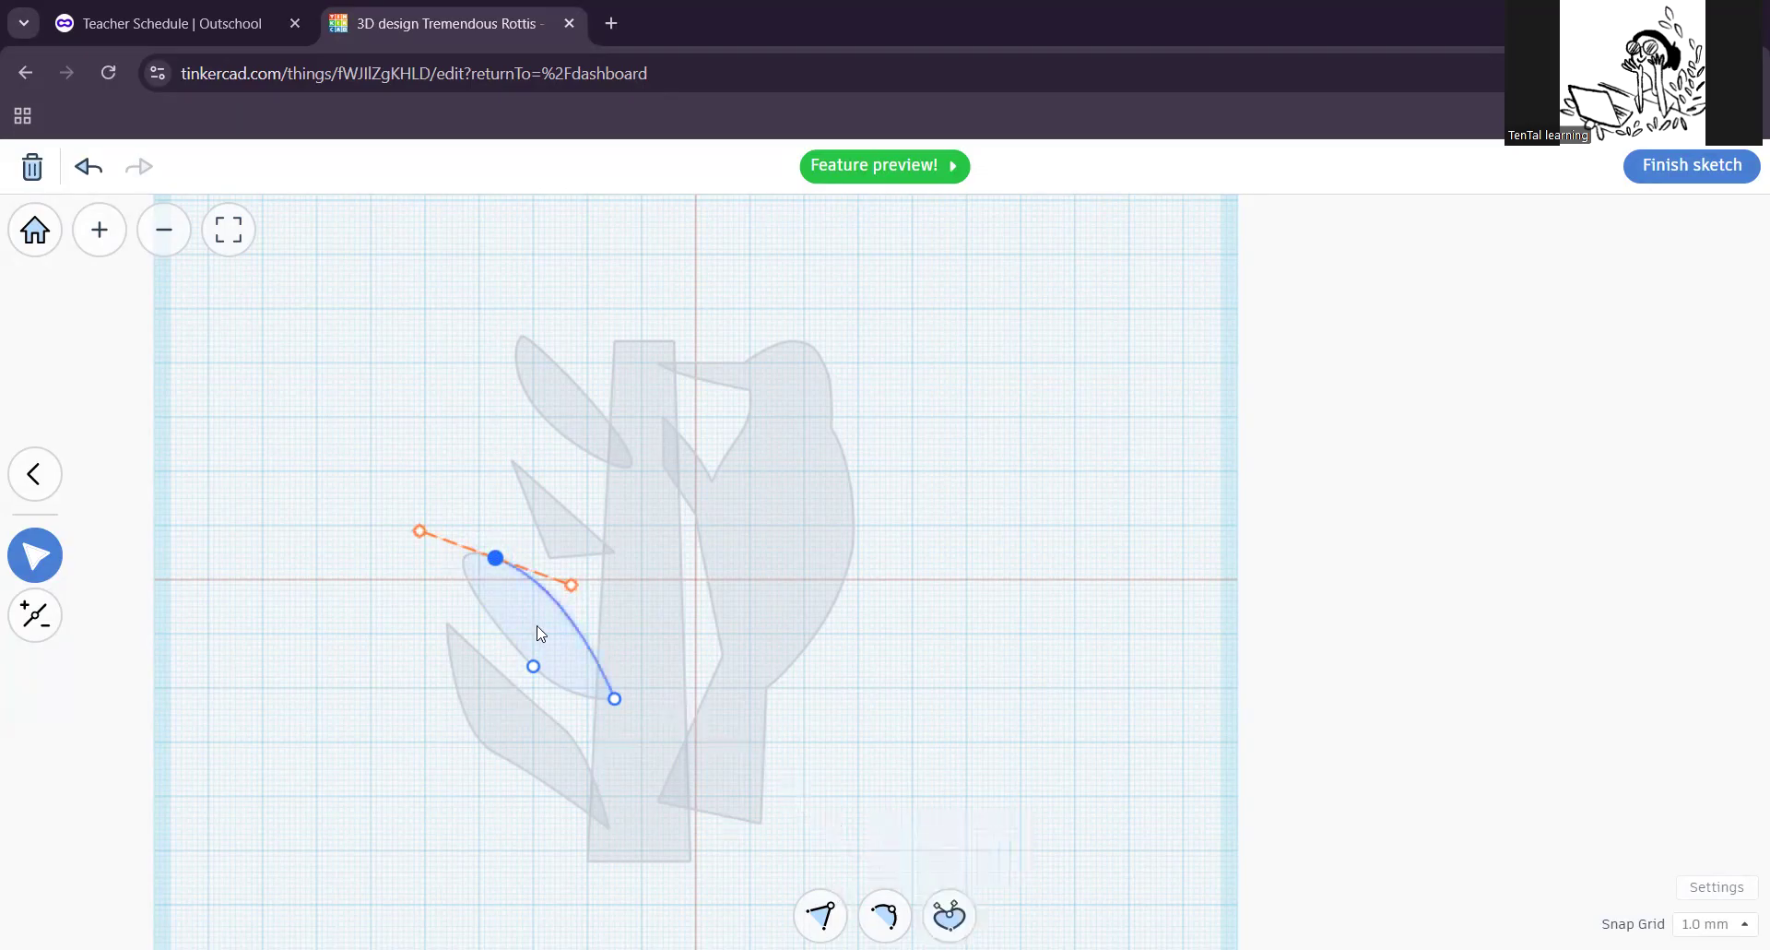
pyautogui.moveTo(421, 532); pyautogui.dragTo(489, 616)
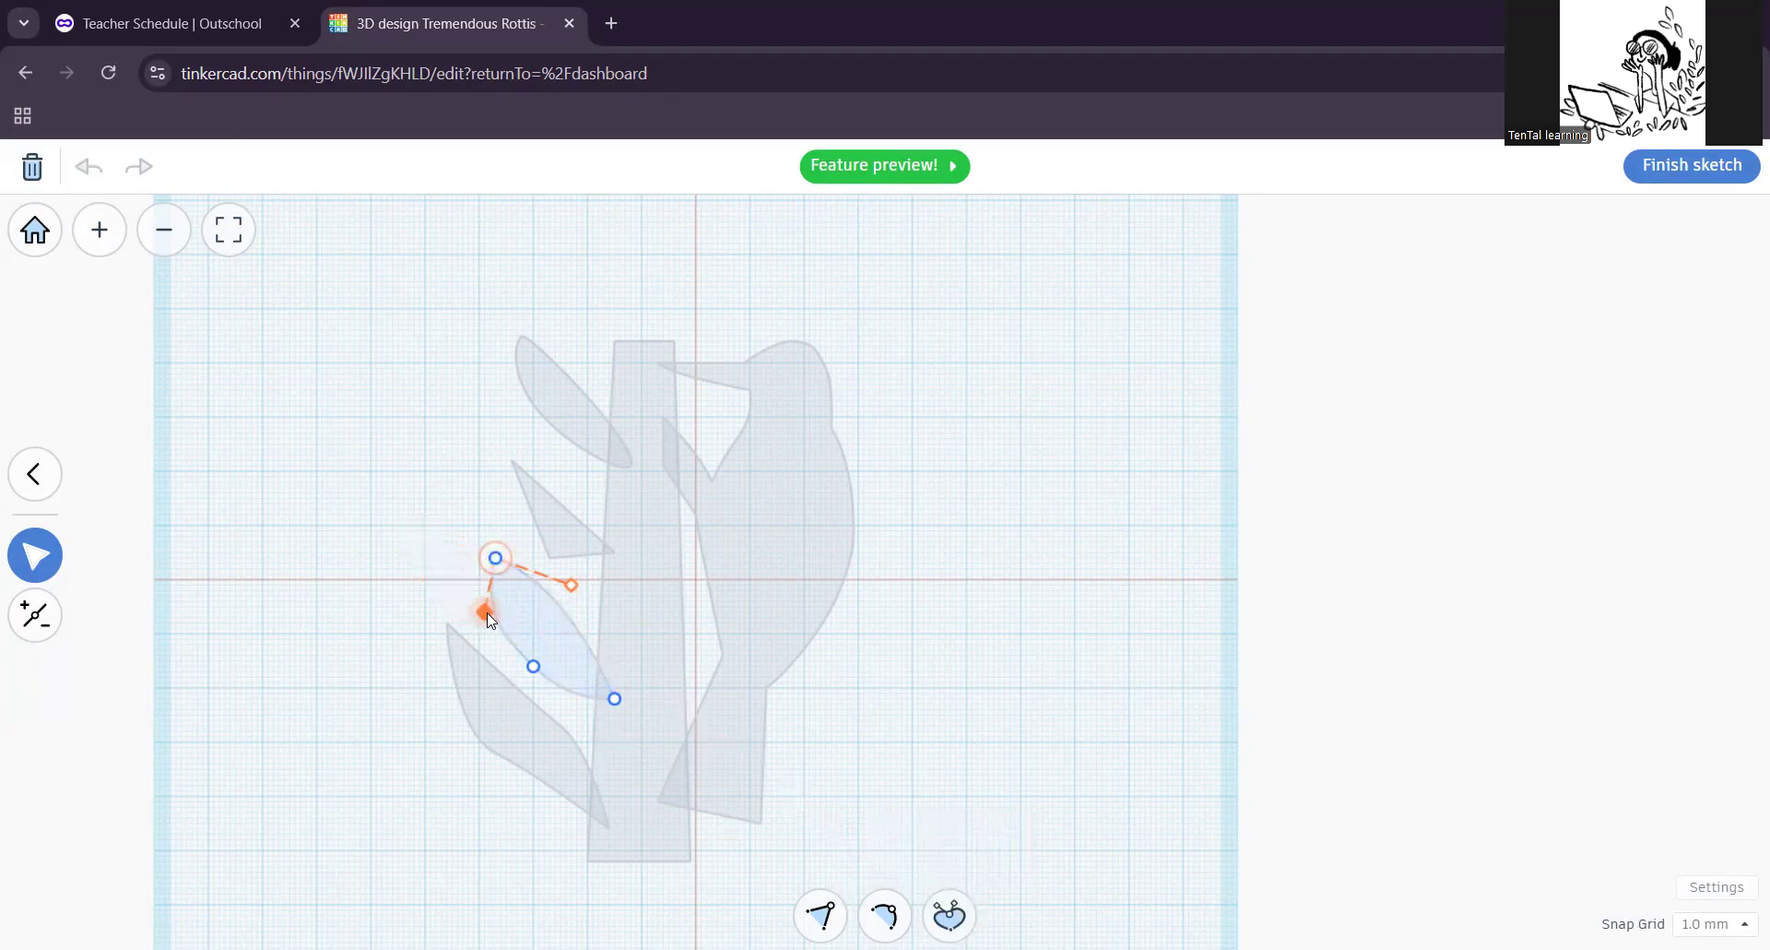
# Step: Extend the third leaf deeper into the trunk, reposition its tip and lower-edge point, and bulge its upper edge with the tip's handles
pyautogui.moveTo(496, 558); pyautogui.dragTo(566, 586)
pyautogui.moveTo(546, 627); pyautogui.dragTo(508, 640)
pyautogui.moveTo(615, 698)
pyautogui.mouseDown()
pyautogui.moveTo(620, 682)
pyautogui.moveTo(632, 727)
pyautogui.mouseUp()
pyautogui.moveTo(468, 526); pyautogui.dragTo(509, 557)
pyautogui.moveTo(506, 640); pyautogui.dragTo(528, 656)
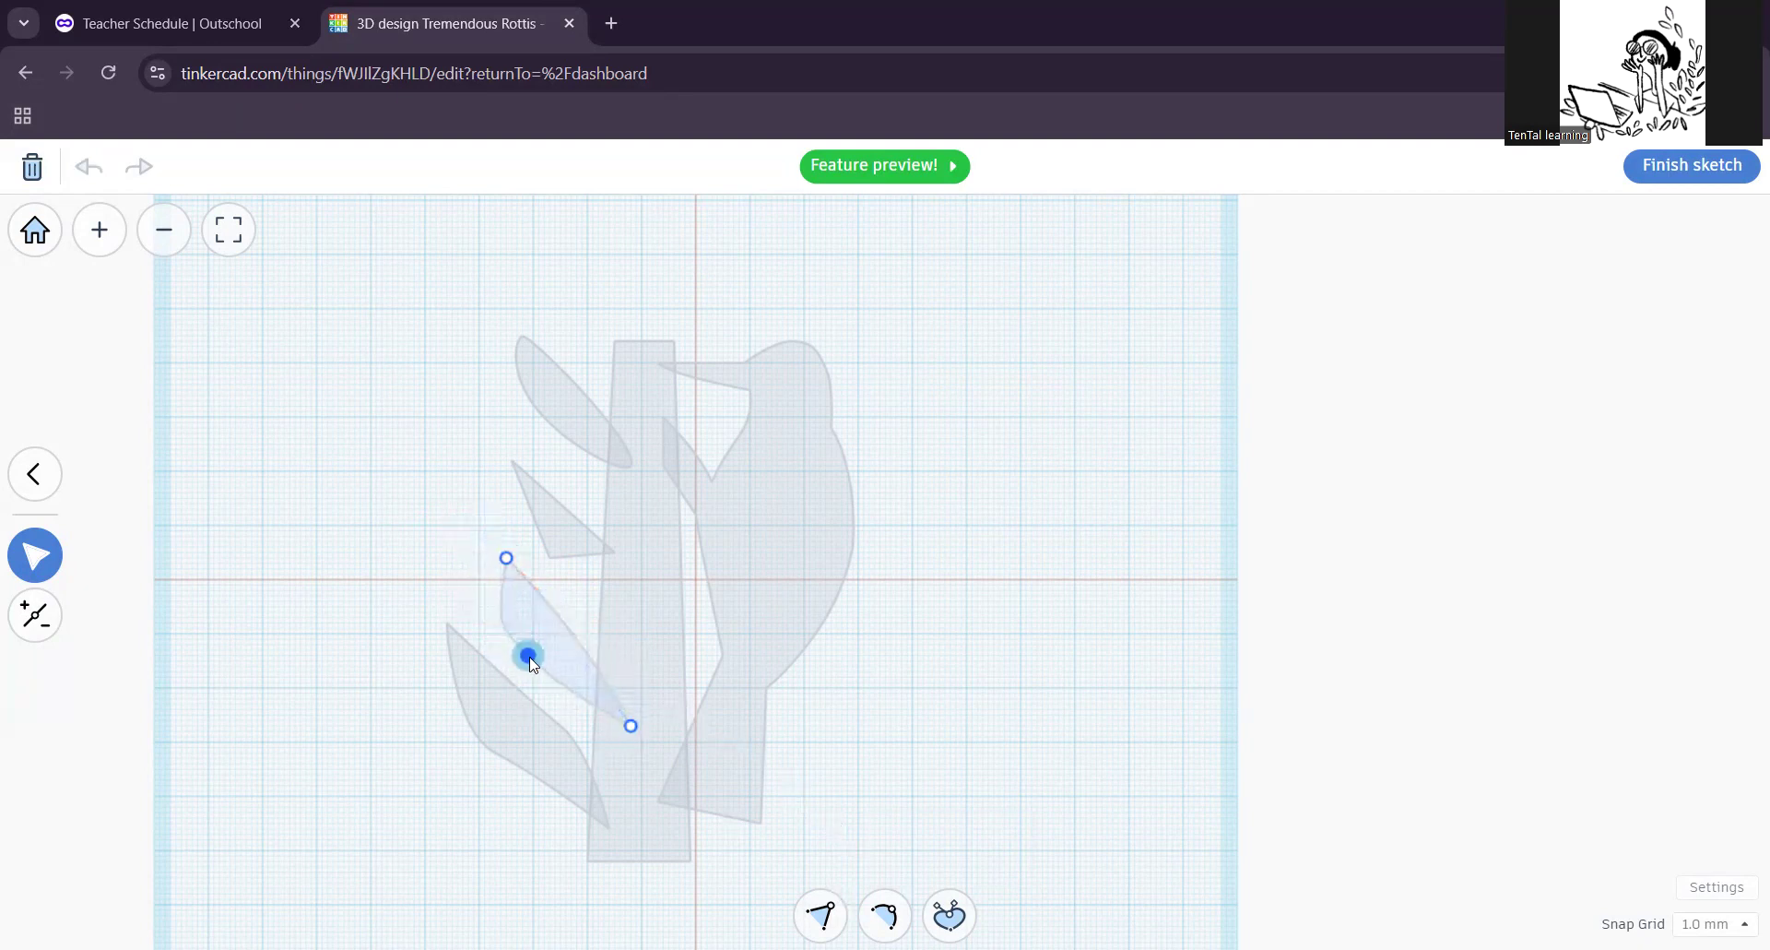
pyautogui.click(507, 560)
pyautogui.moveTo(483, 588); pyautogui.dragTo(480, 581)
pyautogui.moveTo(592, 639); pyautogui.dragTo(621, 617)
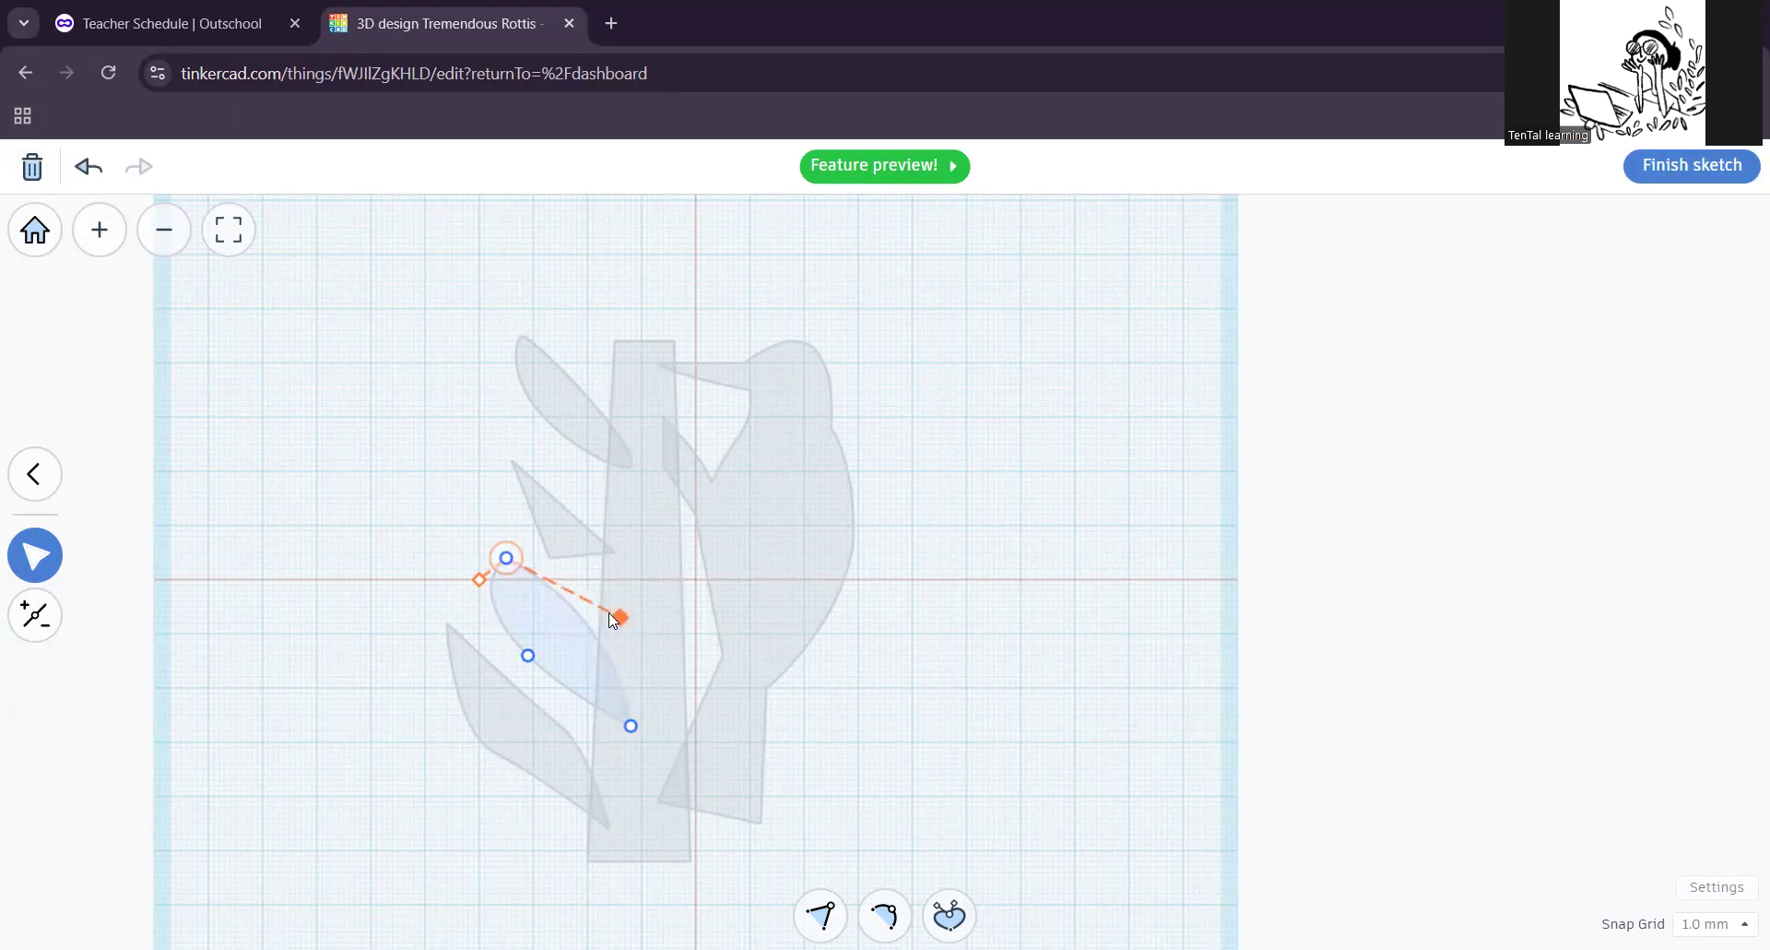
# Step: Shorten the third leaf by moving its tip toward the trunk, and refine the curve of its lower edge
pyautogui.moveTo(506, 560); pyautogui.dragTo(502, 576)
pyautogui.moveTo(527, 654); pyautogui.dragTo(498, 617)
pyautogui.click(539, 653)
pyautogui.moveTo(589, 694); pyautogui.dragTo(572, 699)
pyautogui.moveTo(509, 579); pyautogui.dragTo(527, 584)
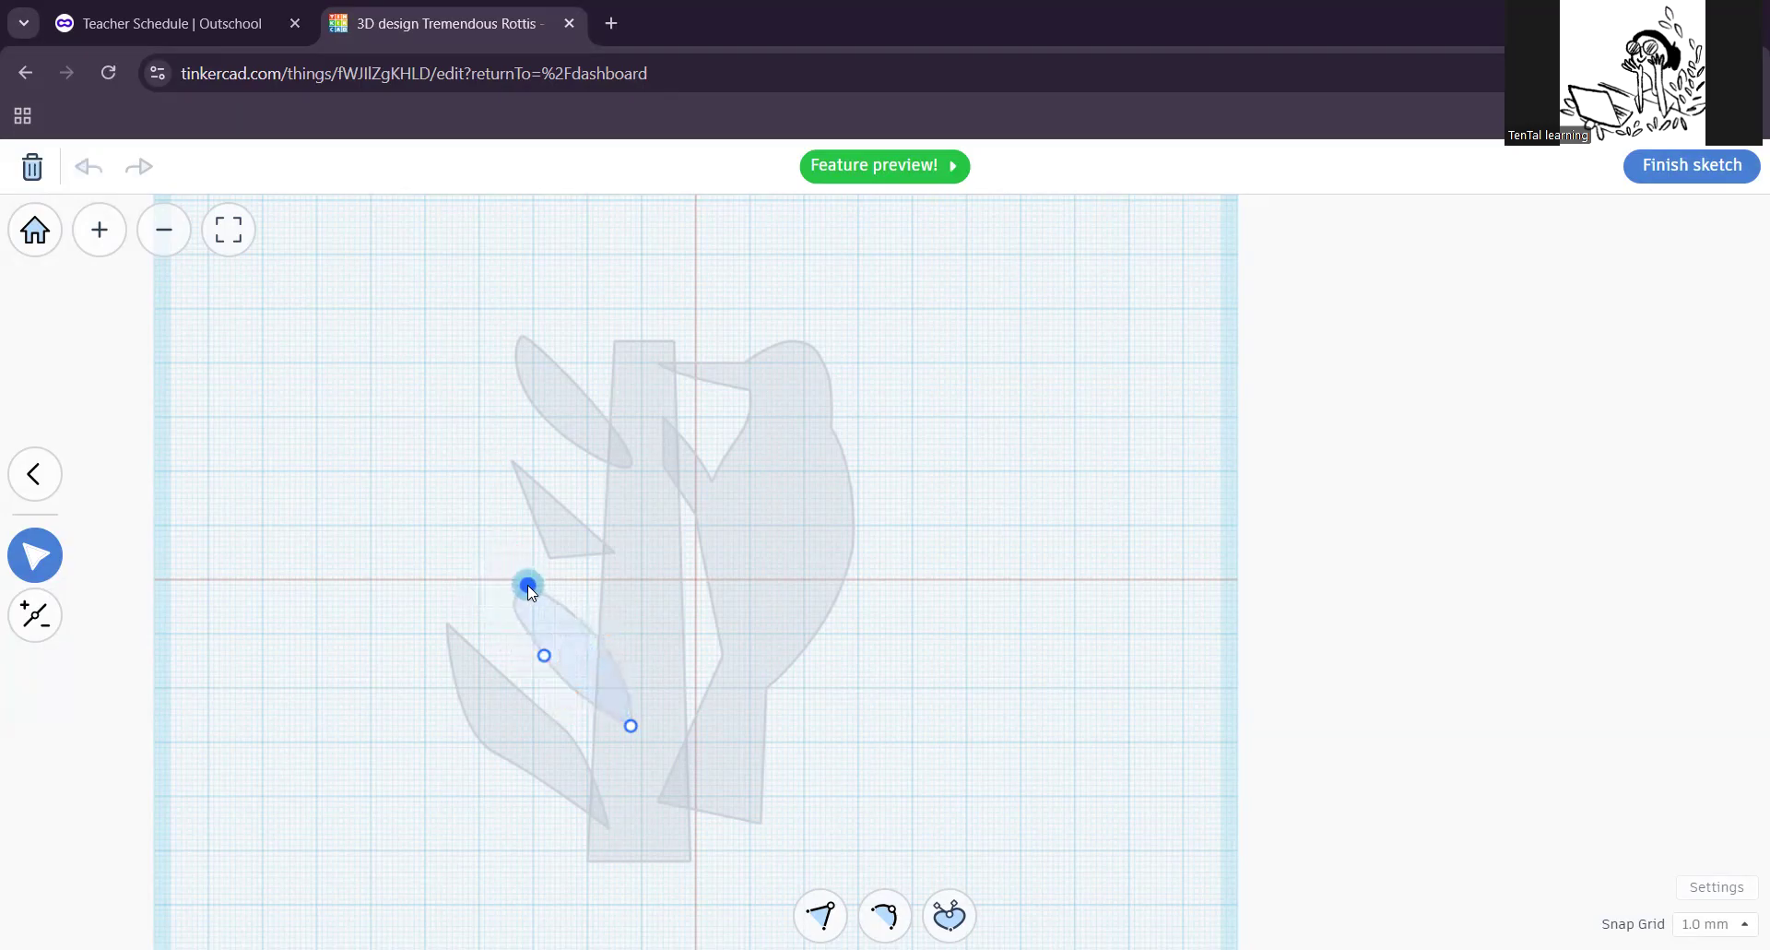
pyautogui.moveTo(543, 656); pyautogui.dragTo(527, 651)
pyautogui.click(562, 550)
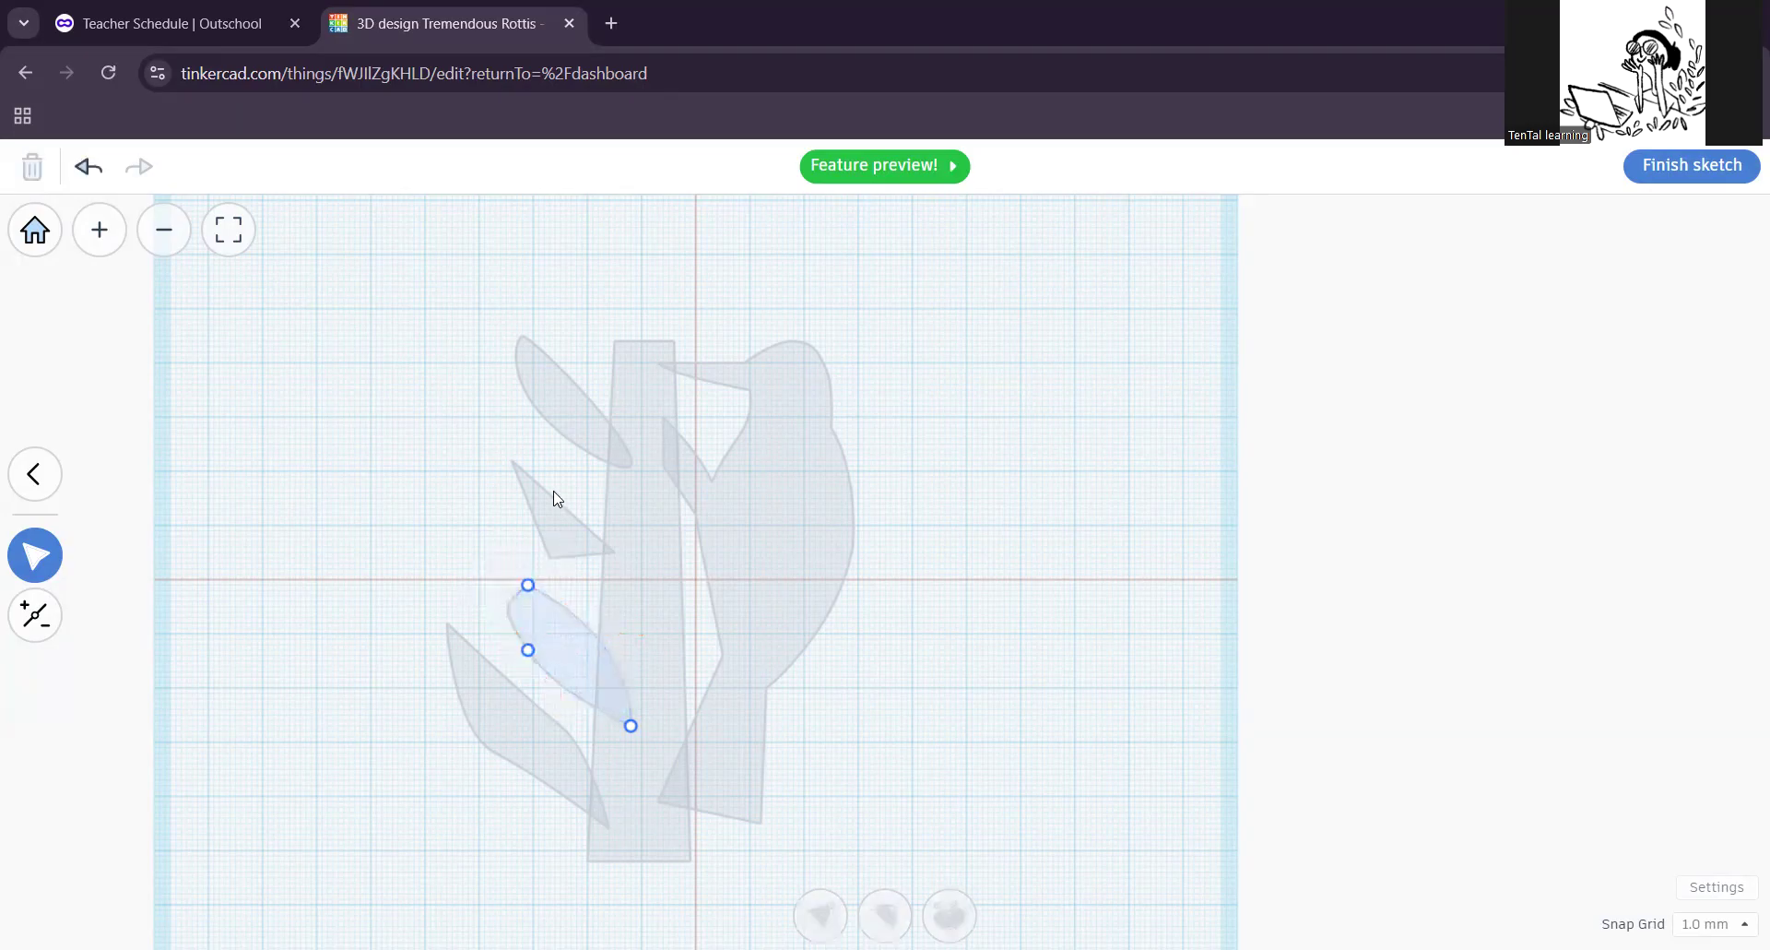
# Step: Convert all three corners of the triangular leaf to smooth curve points and nudge the leaf slightly down
pyautogui.click(550, 509)
pyautogui.click(614, 552)
pyautogui.click(887, 913)
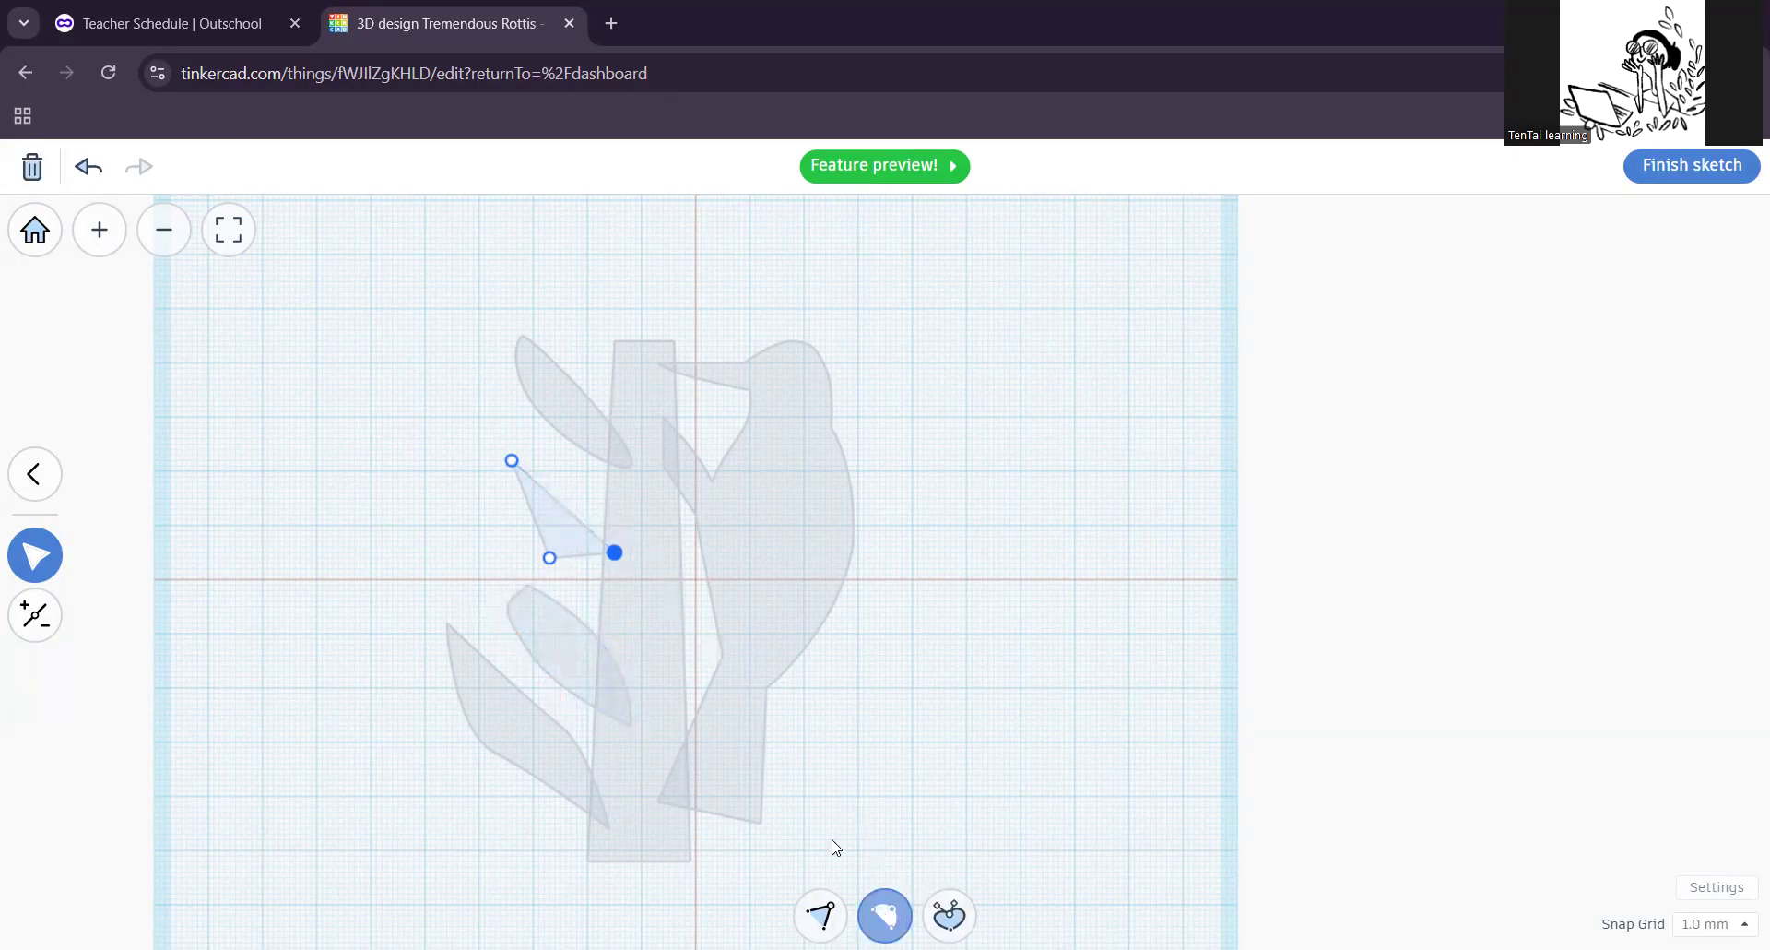
pyautogui.moveTo(473, 437); pyautogui.dragTo(642, 601)
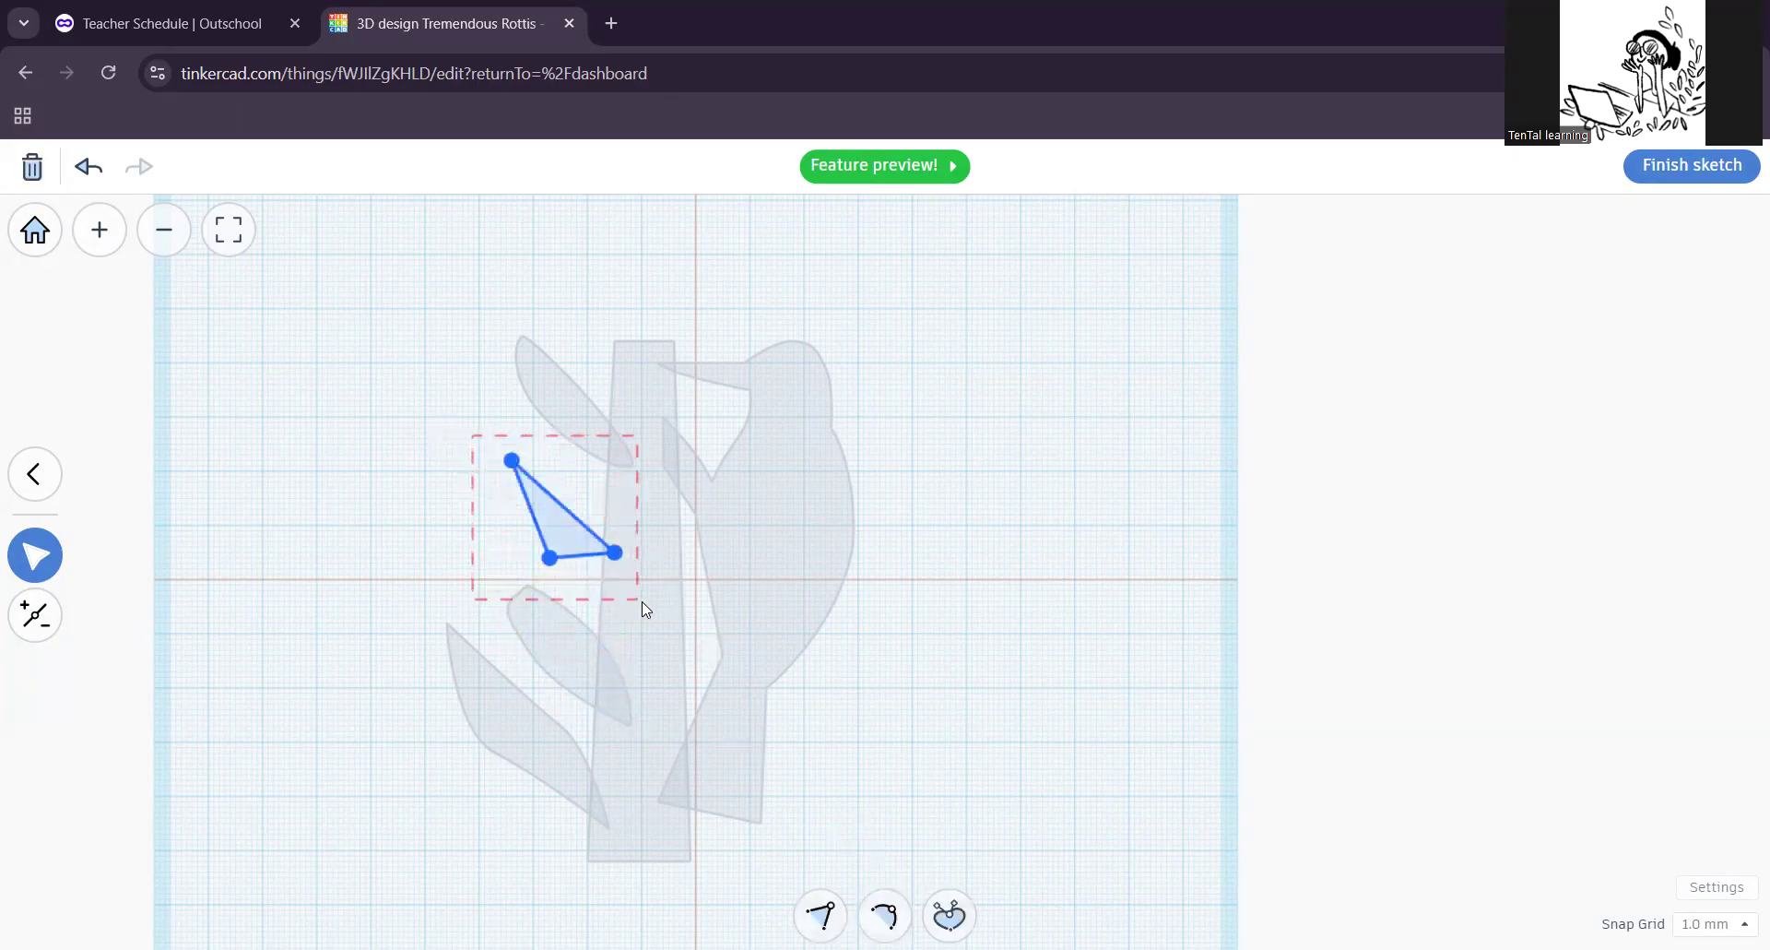
pyautogui.click(886, 914)
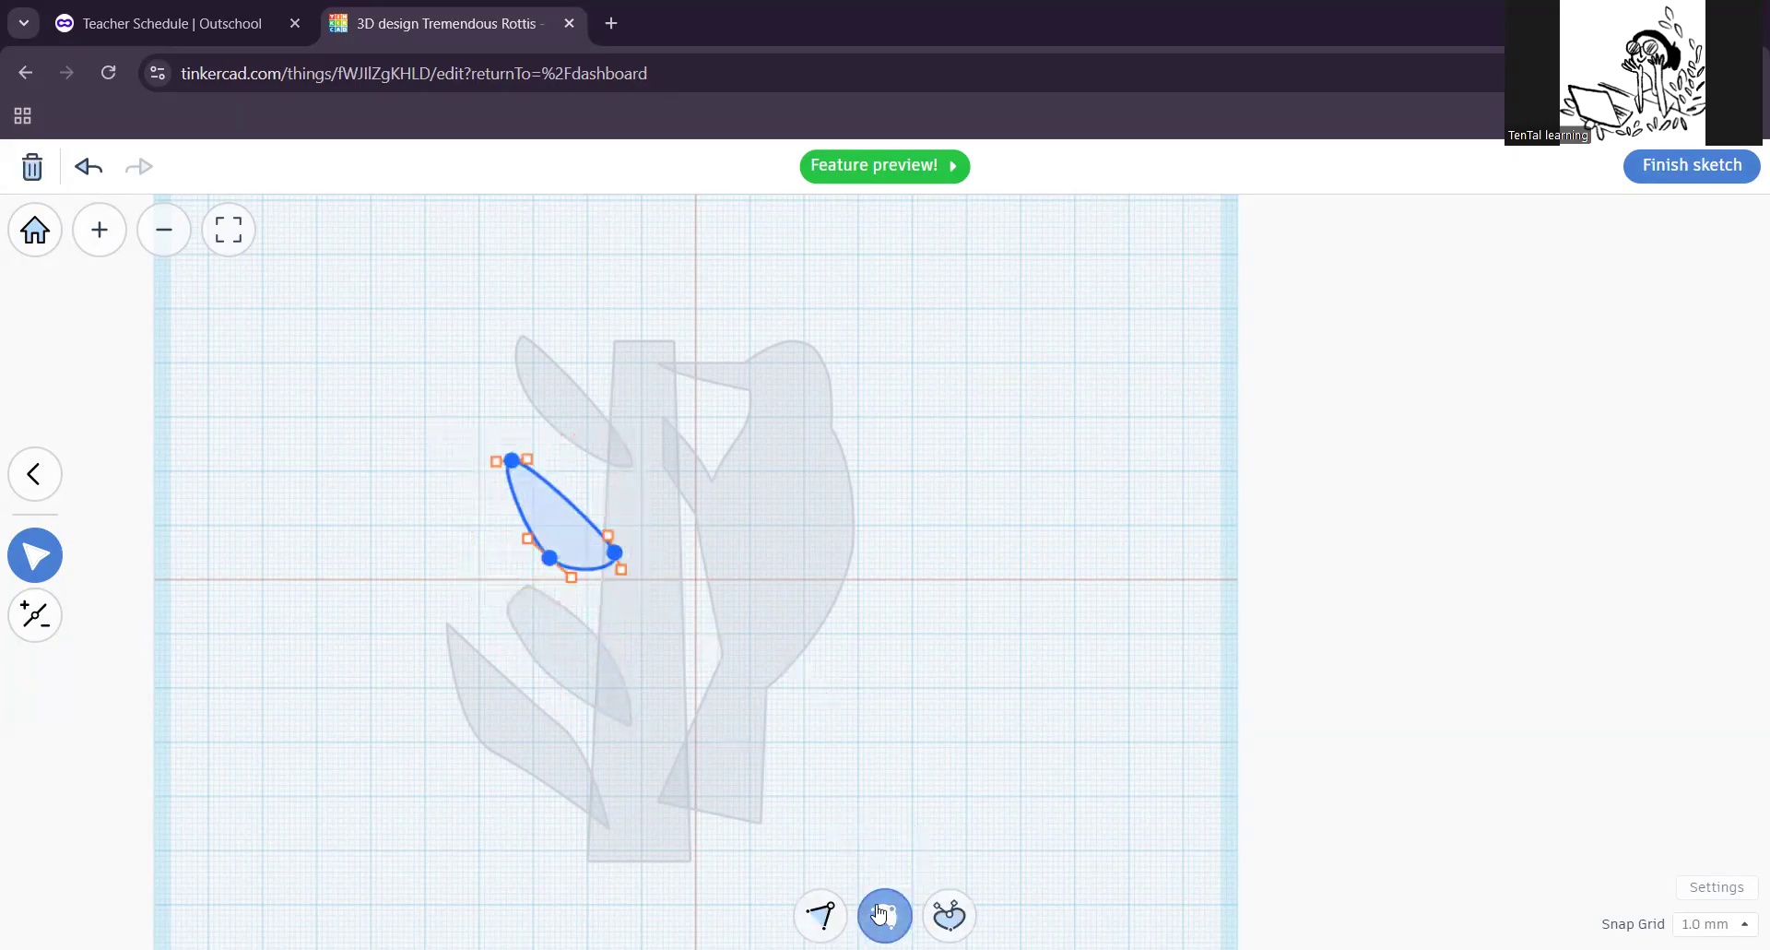
pyautogui.press('Down')
pyautogui.press('Down')
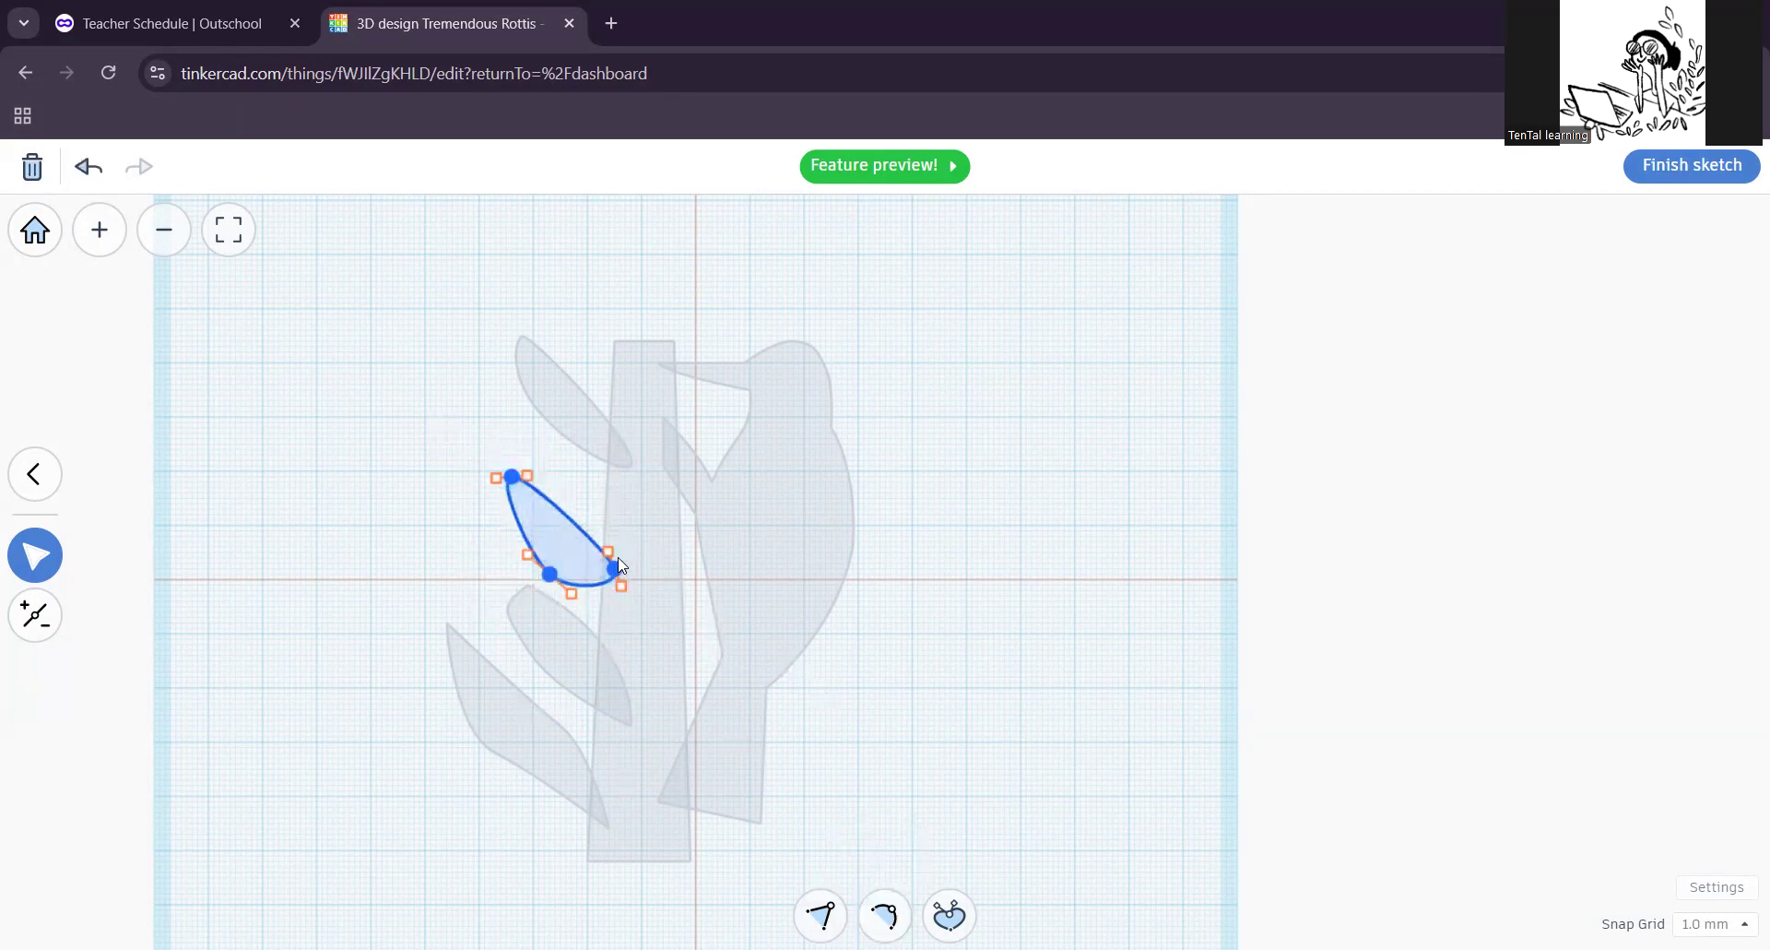
# Step: Lengthen the second leaf by moving its tip up and outward, and slim it by raising its lower-edge point
pyautogui.moveTo(610, 547)
pyautogui.mouseDown()
pyautogui.moveTo(632, 546)
pyautogui.moveTo(620, 535)
pyautogui.mouseUp()
pyautogui.click(511, 475)
pyautogui.moveTo(511, 475); pyautogui.dragTo(495, 438)
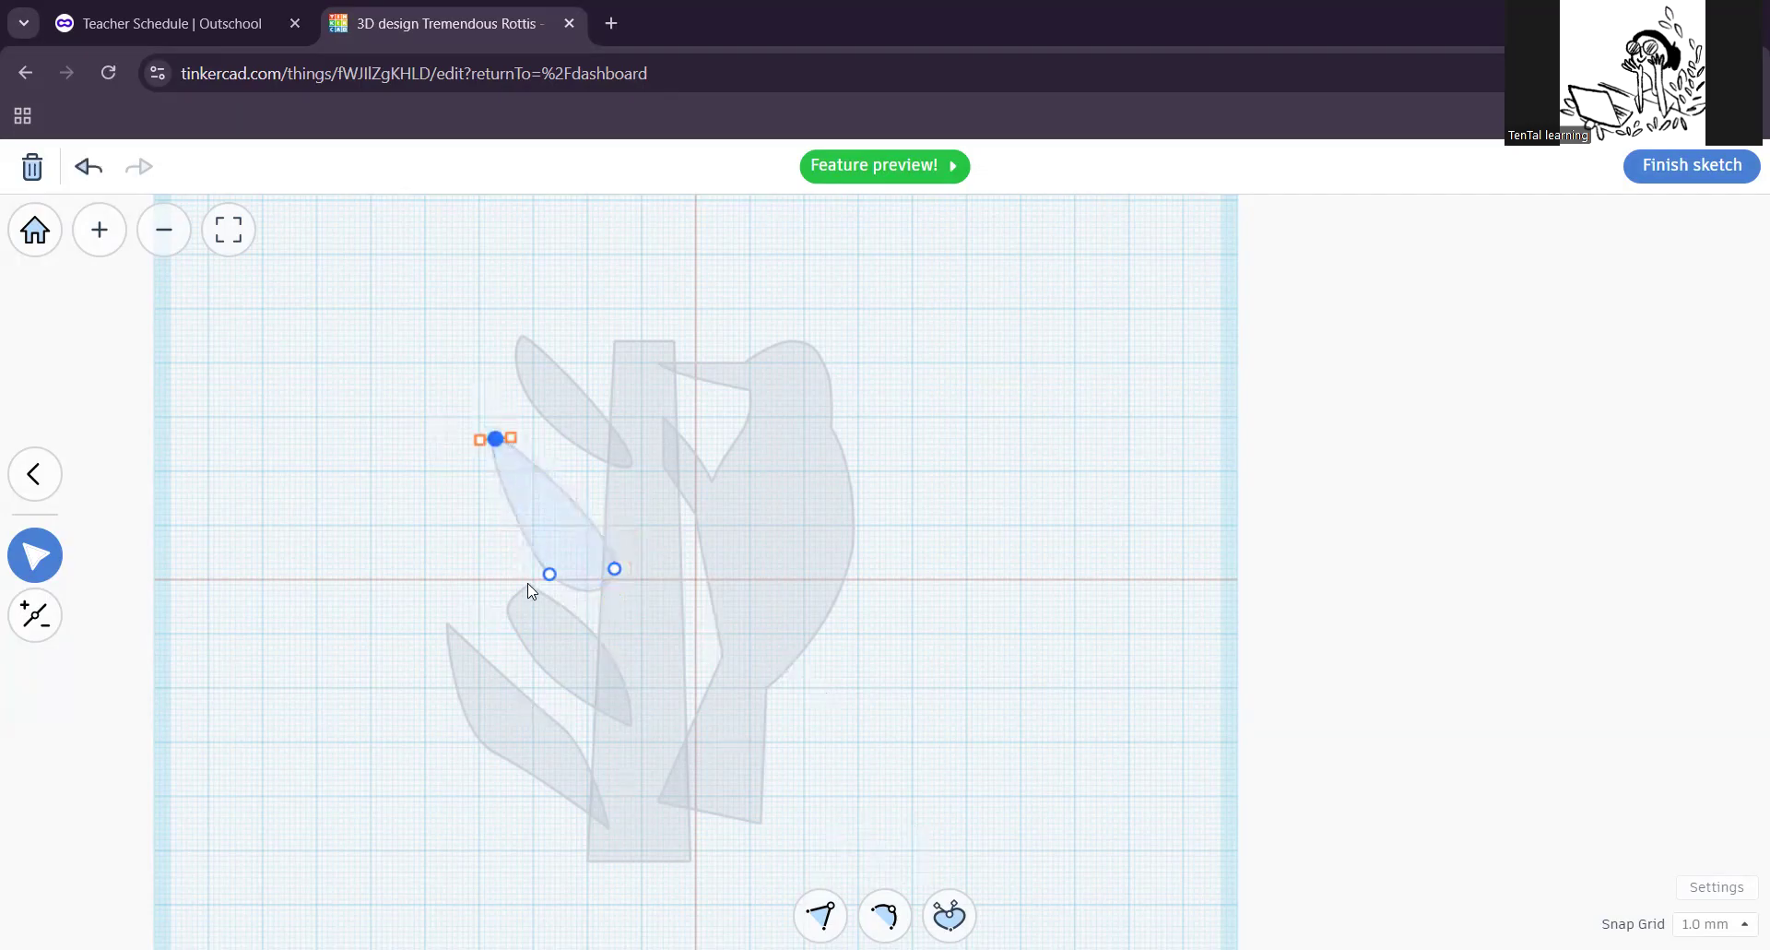
pyautogui.moveTo(551, 575)
pyautogui.mouseDown()
pyautogui.moveTo(534, 548)
pyautogui.moveTo(549, 552)
pyautogui.mouseUp()
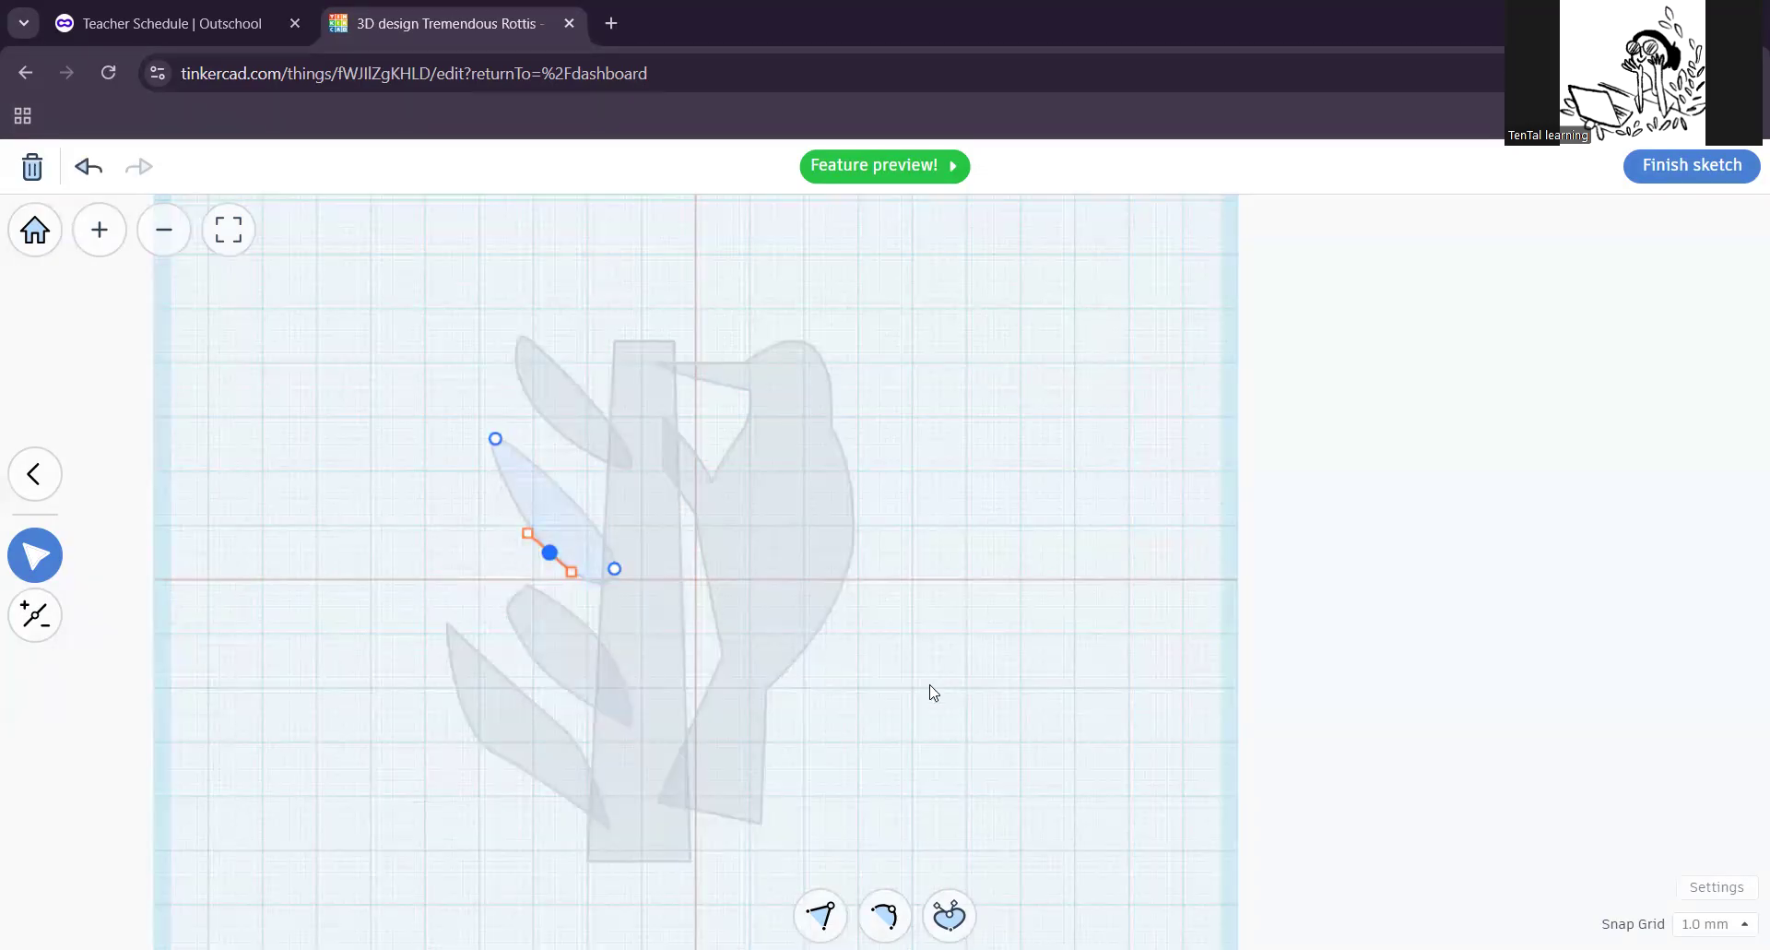
pyautogui.click(930, 557)
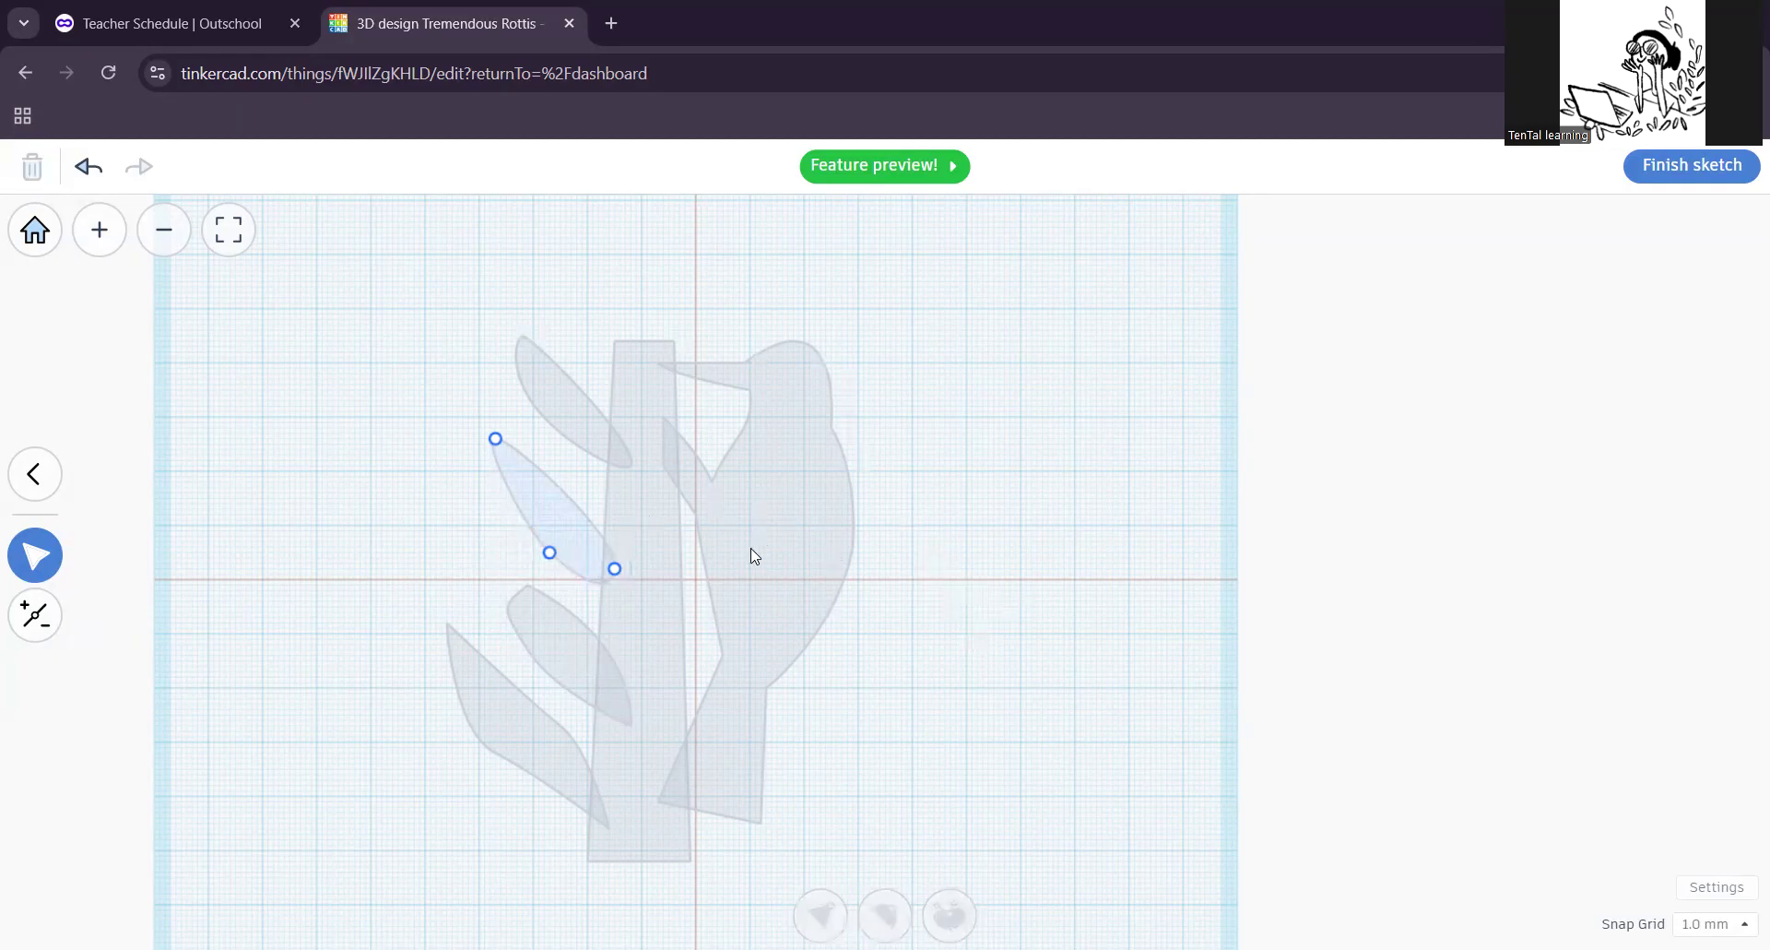
# Step: Finish the sketch and inspect the extruded woodpecker, trunk and leaves
pyautogui.click(1667, 176)
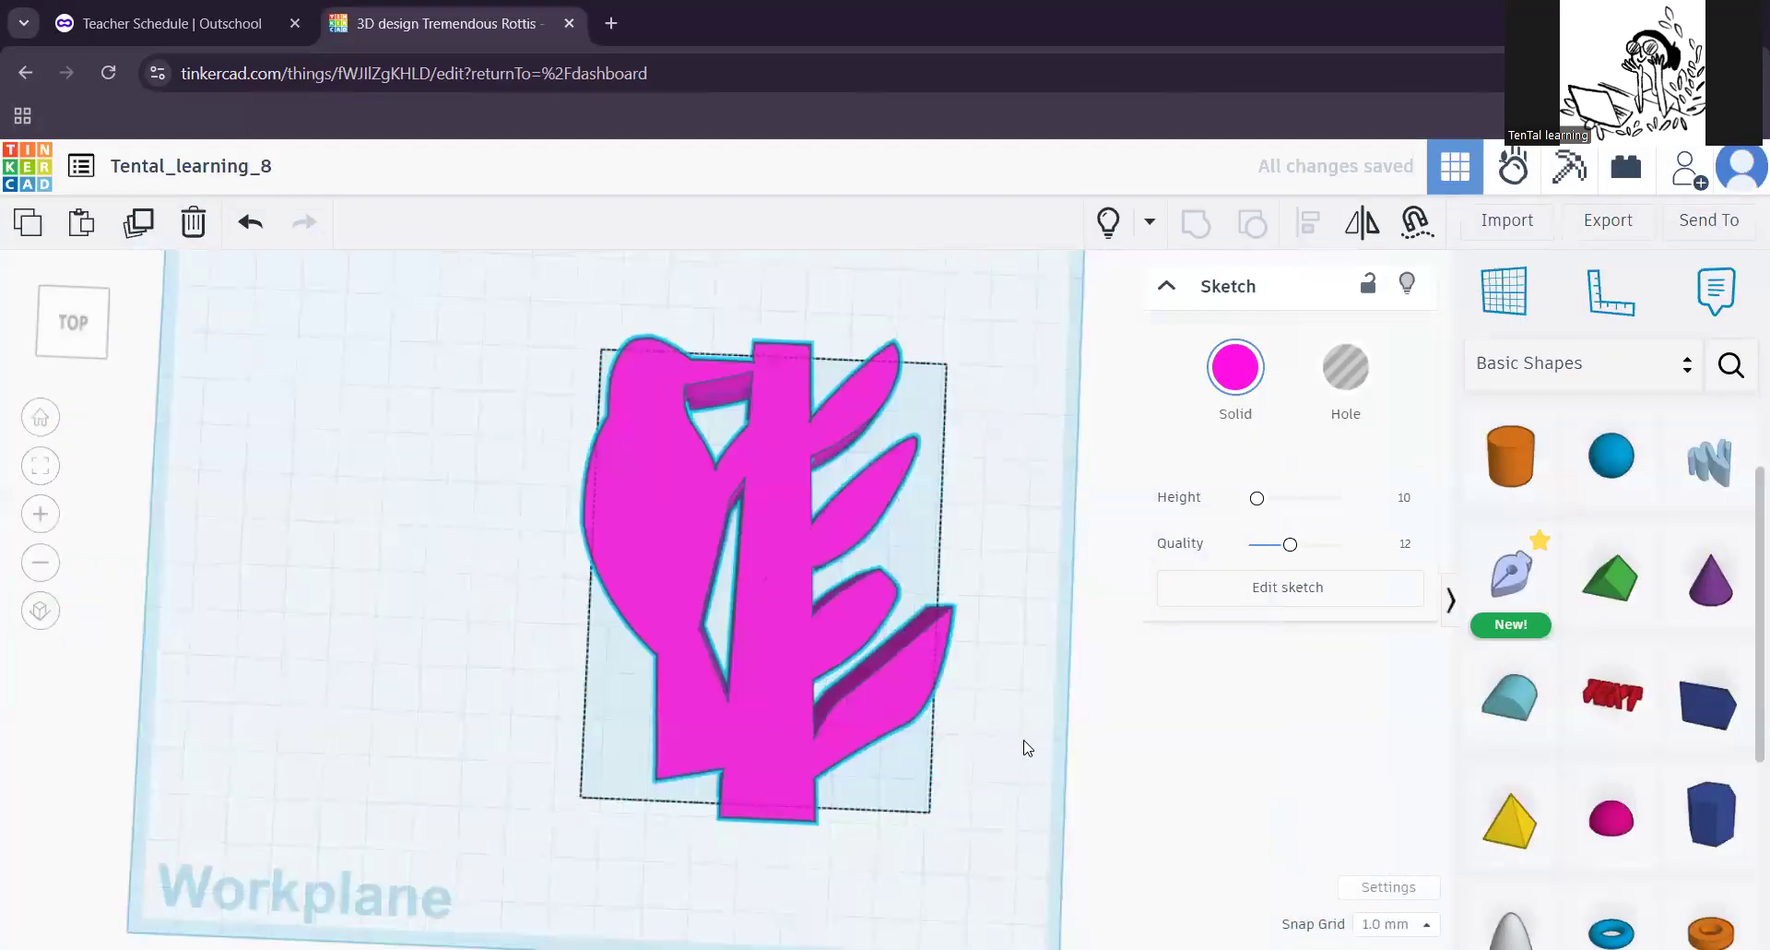
pyautogui.moveTo(784, 605); pyautogui.dragTo(725, 495, button='middle')
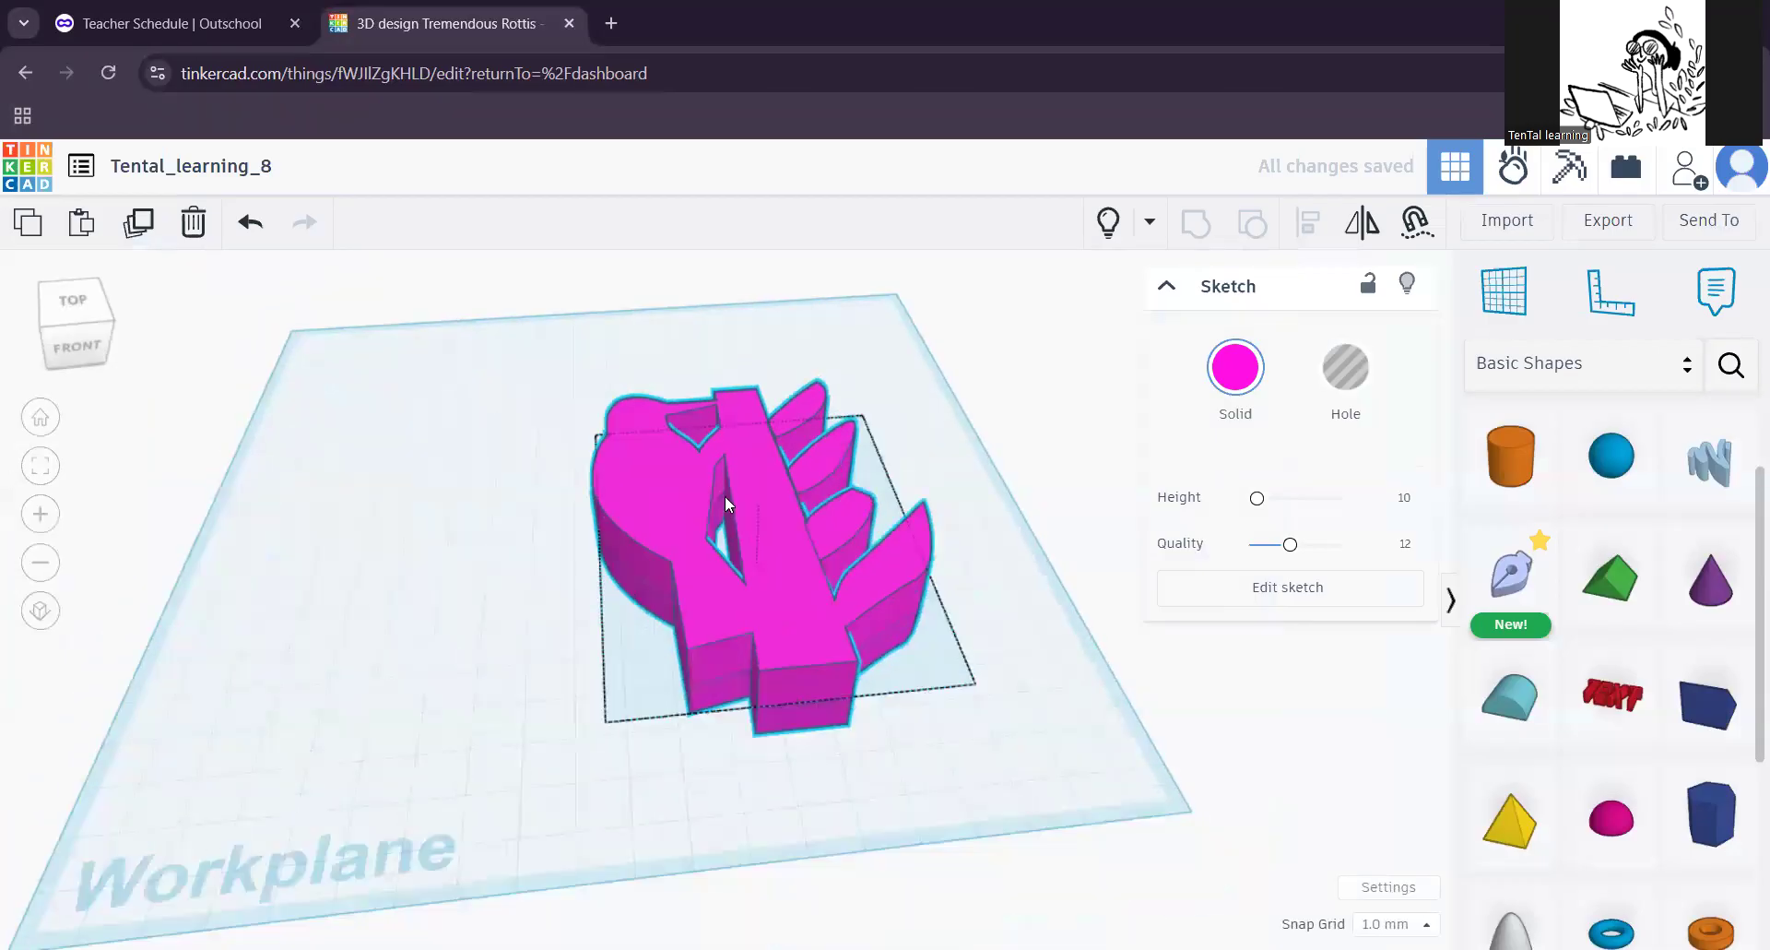
pyautogui.moveTo(889, 672)
pyautogui.mouseDown(button='right')
pyautogui.moveTo(851, 615)
pyautogui.moveTo(762, 604)
pyautogui.moveTo(929, 743)
pyautogui.mouseUp(button='right')
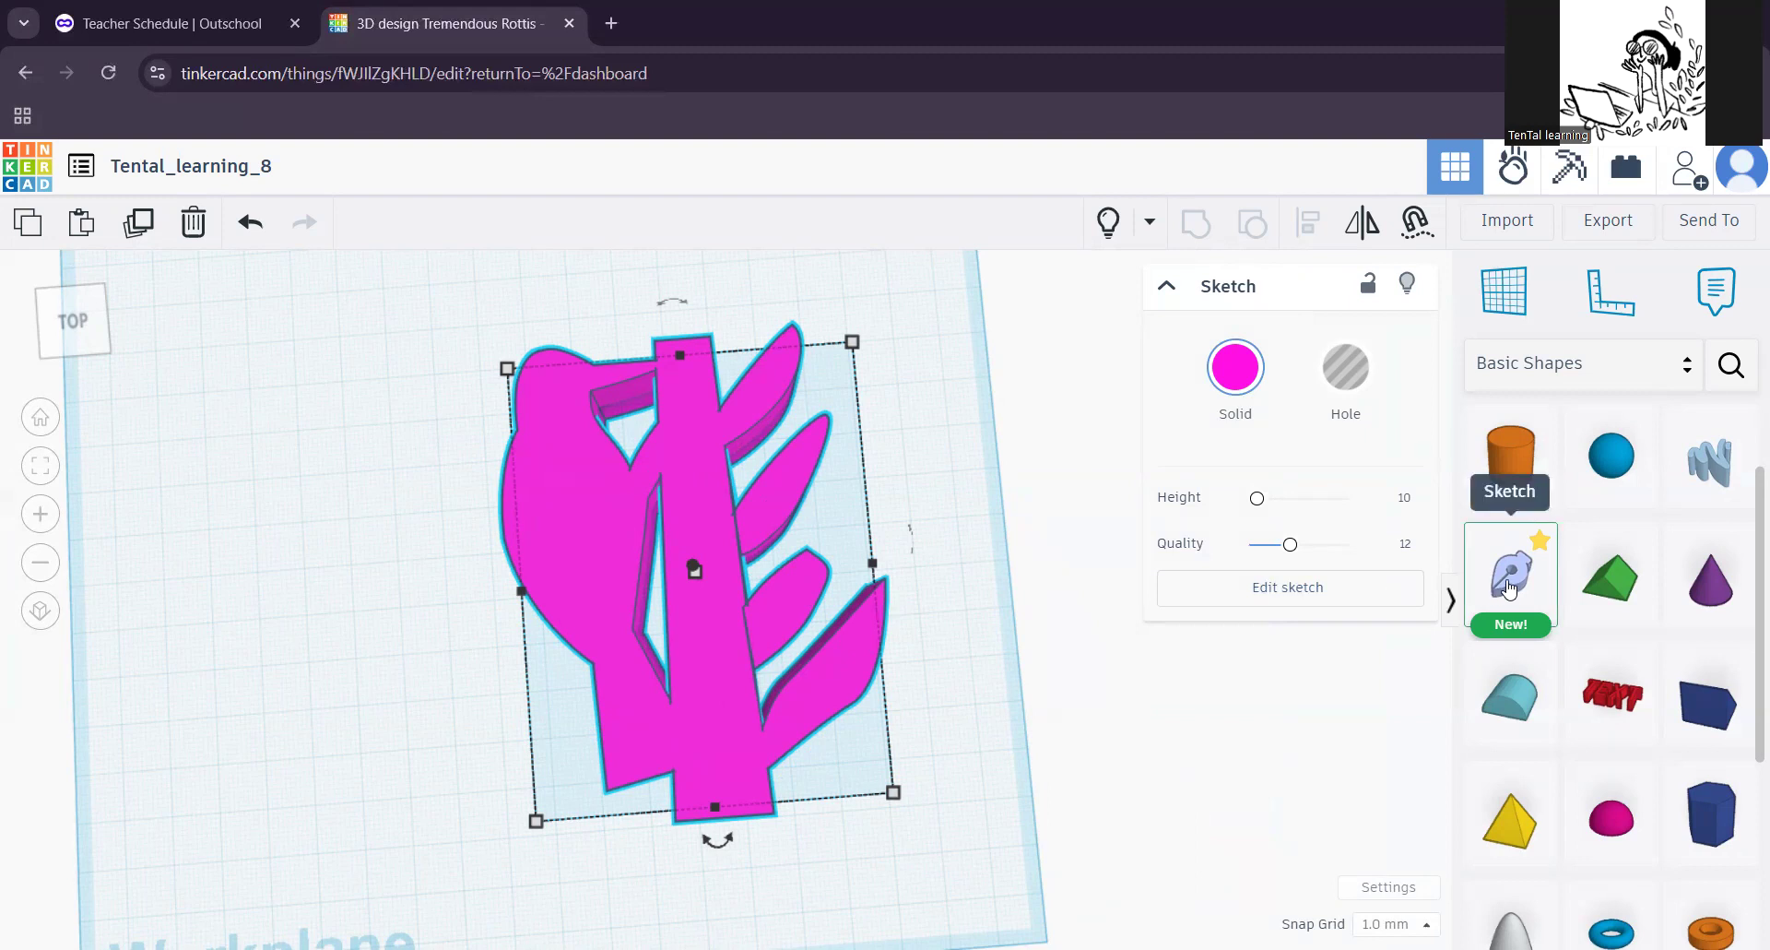
# Step: Start a new sketch on top of the extruded model and draw a 2 mm square on the woodpecker's head as an eye
pyautogui.moveTo(1510, 588)
pyautogui.mouseDown()
pyautogui.moveTo(1134, 446)
pyautogui.moveTo(717, 467)
pyautogui.moveTo(714, 548)
pyautogui.moveTo(703, 526)
pyautogui.mouseUp()
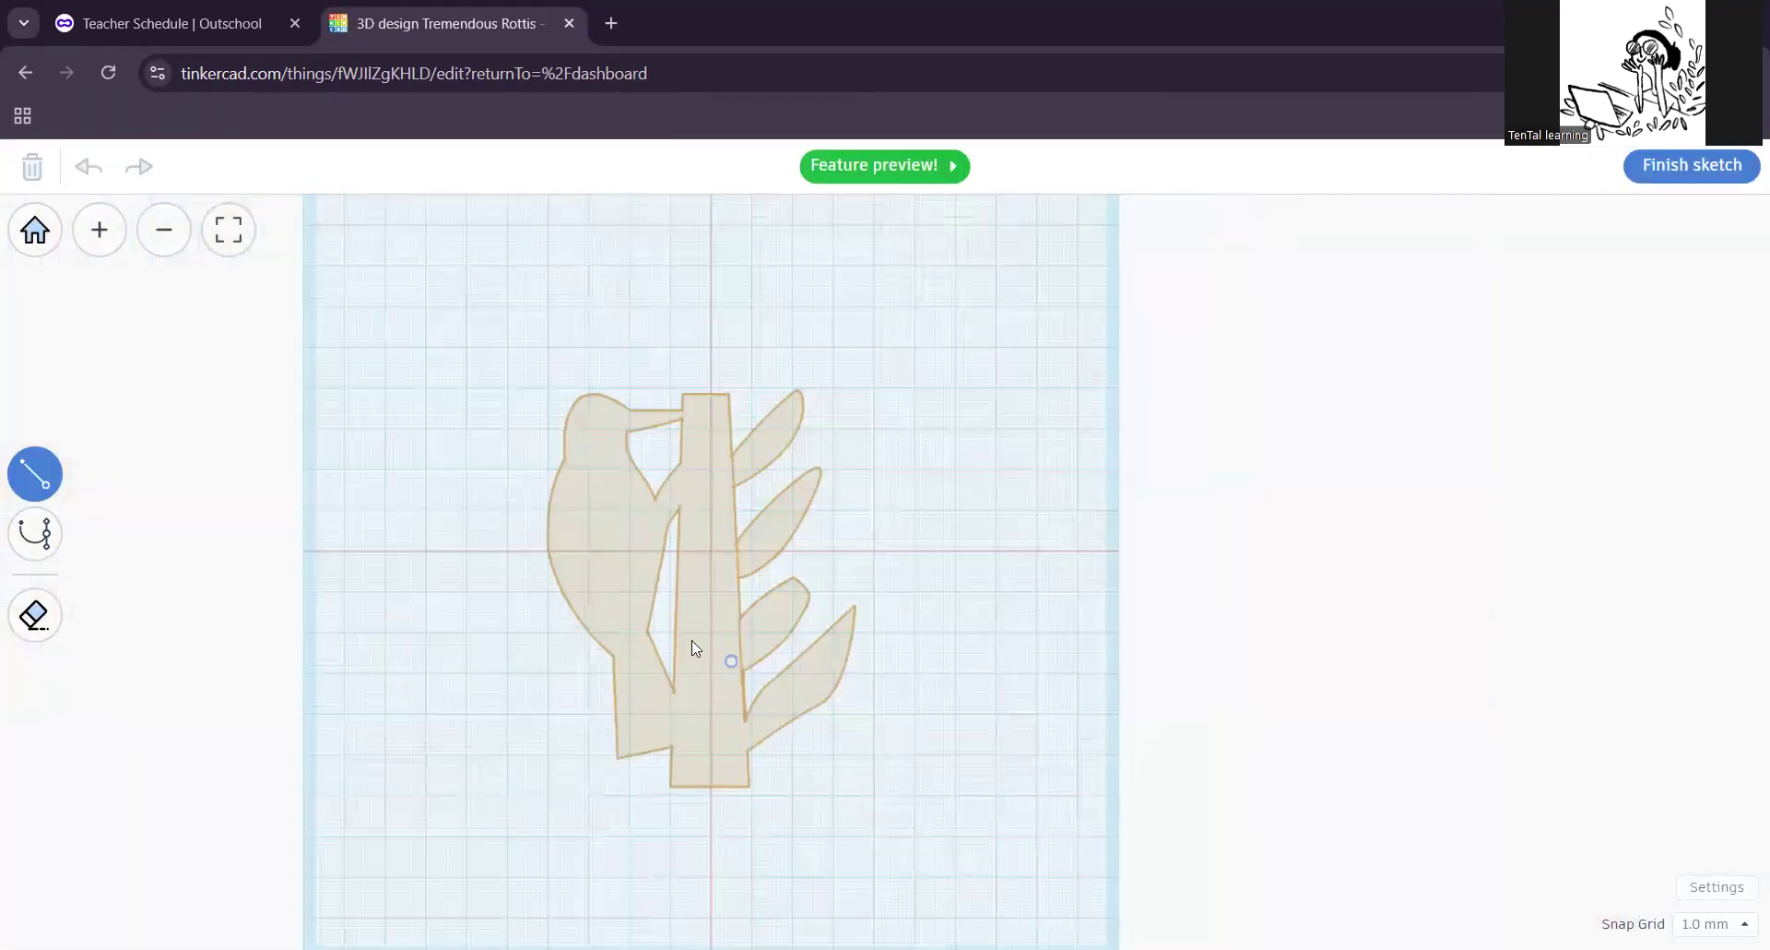
pyautogui.scroll(4, 568, 498)
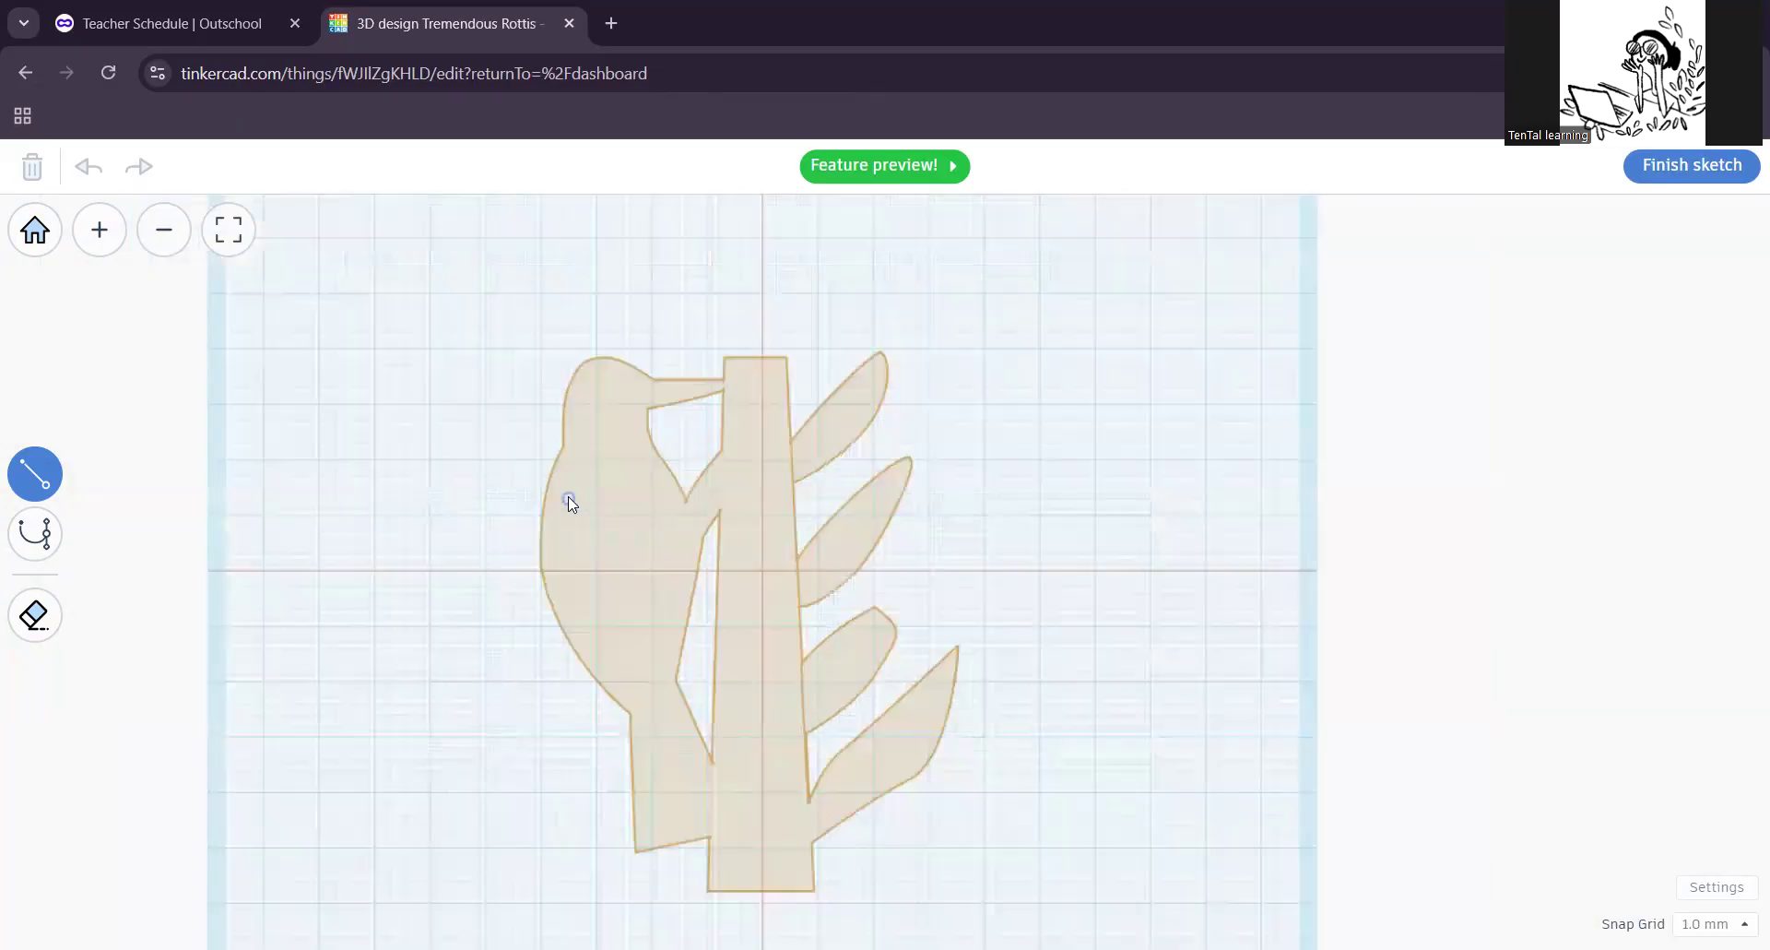
pyautogui.moveTo(779, 497); pyautogui.dragTo(765, 618, button='middle')
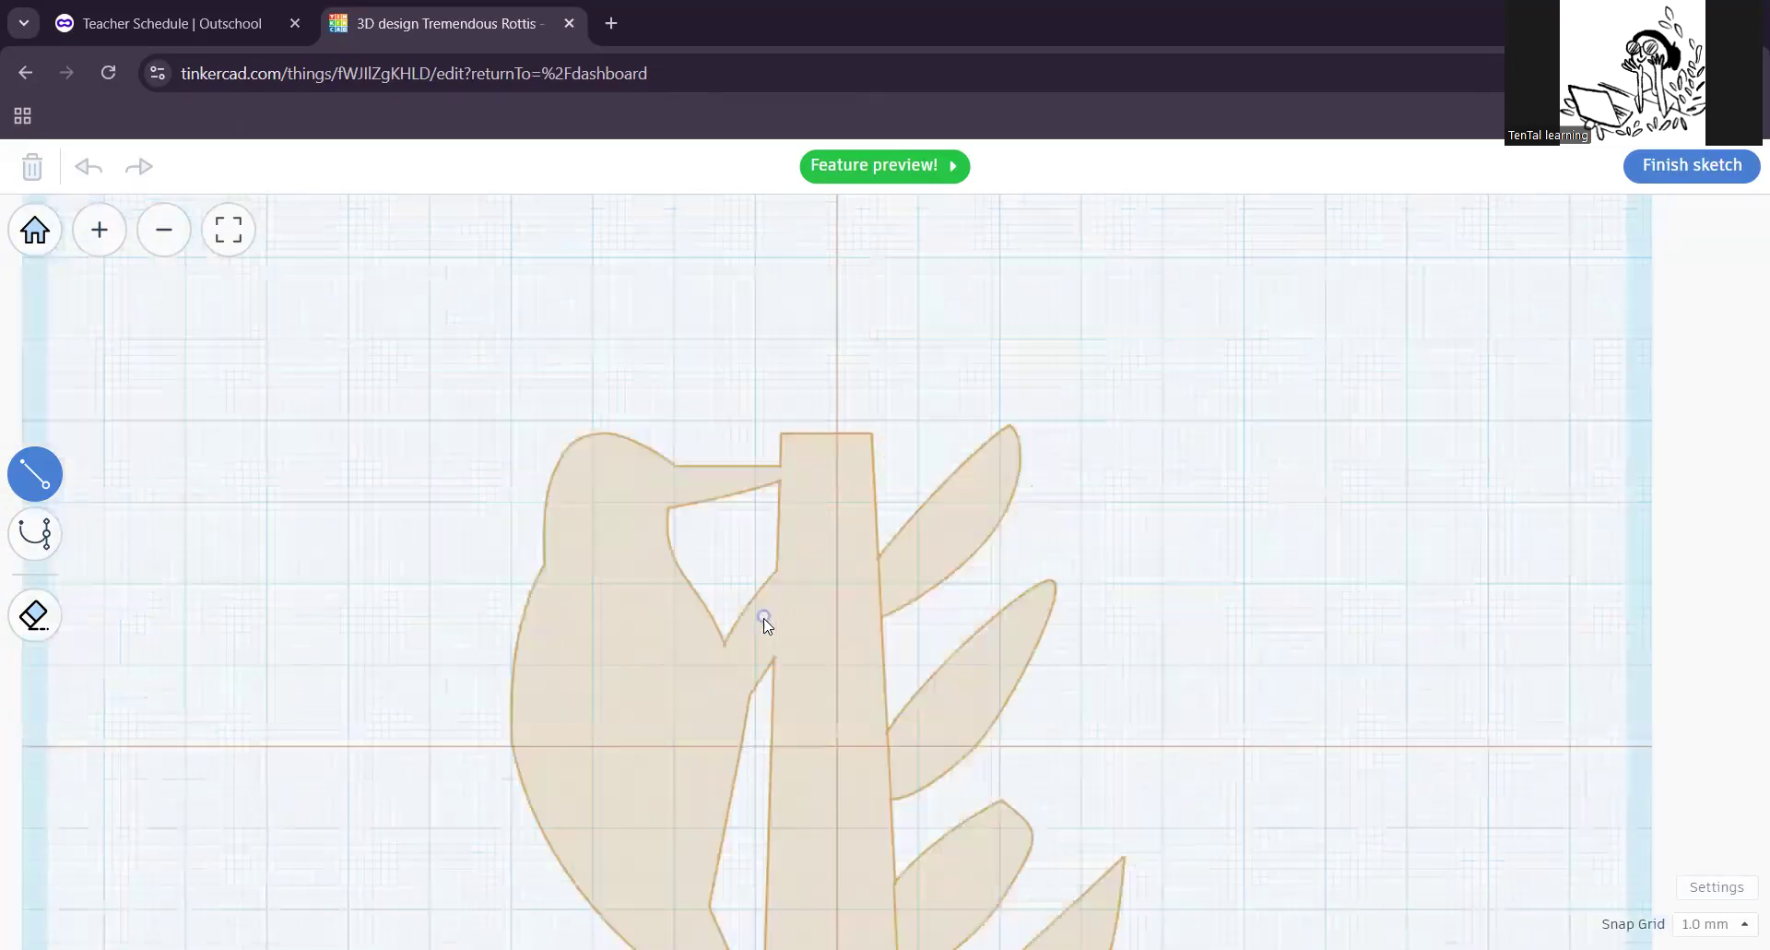
pyautogui.scroll(2, 660, 573)
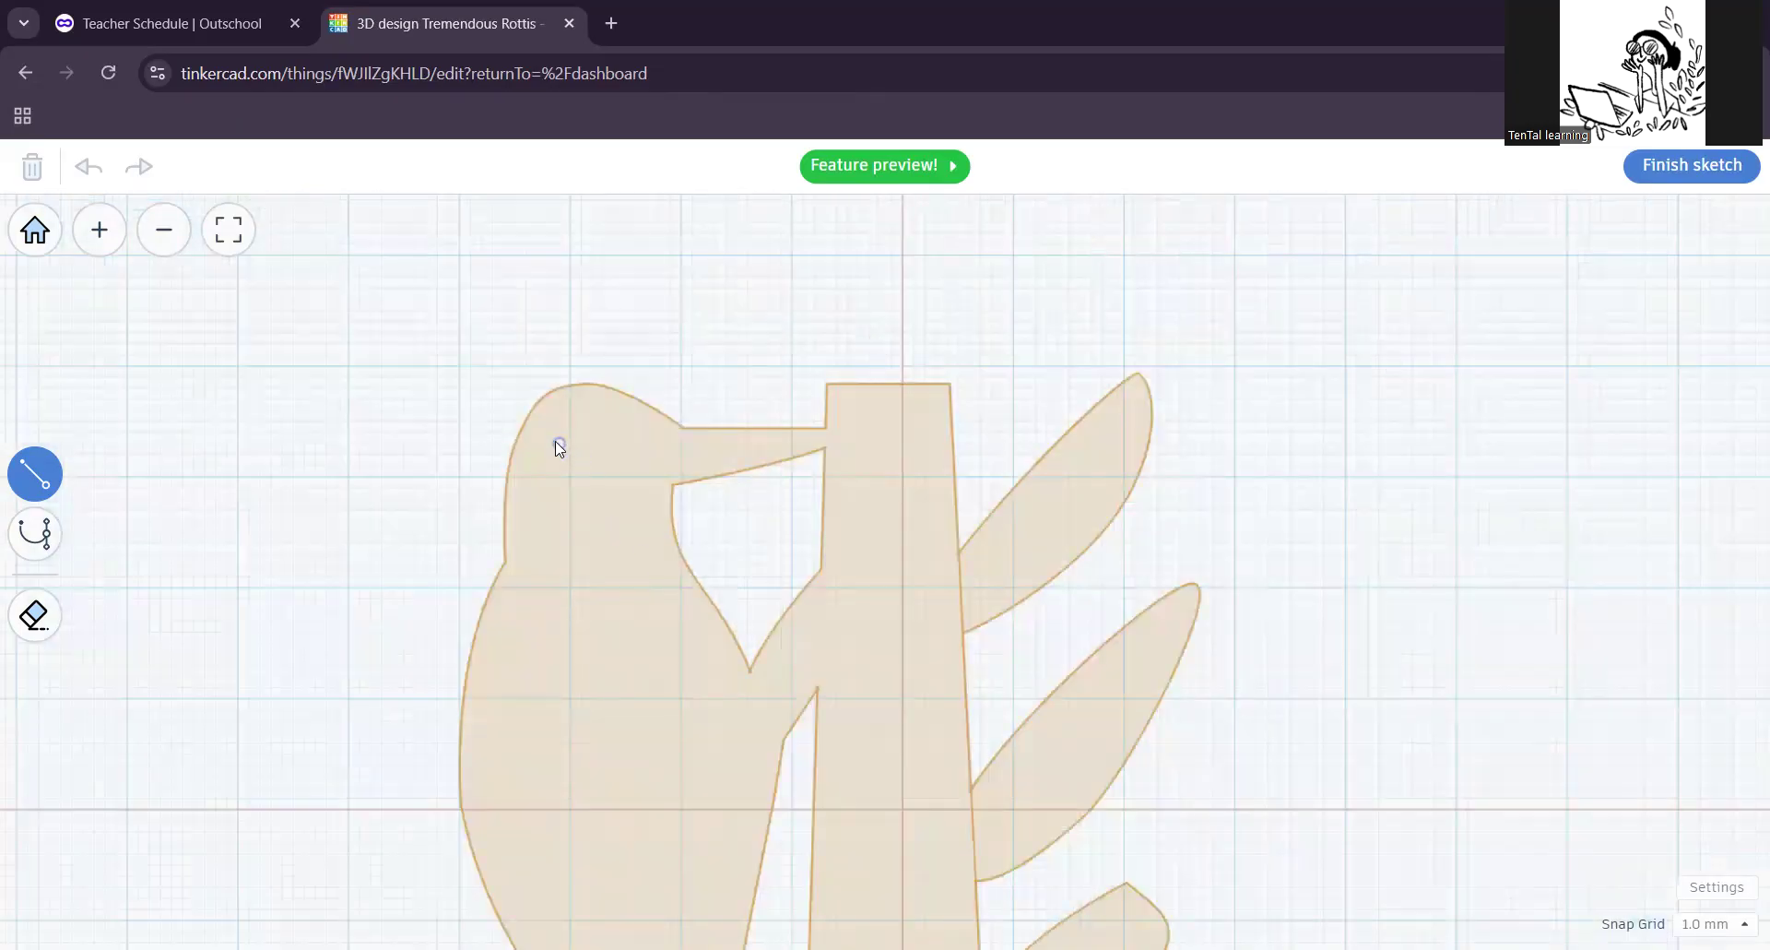
pyautogui.scroll(2, 561, 461)
pyautogui.scroll(4, 564, 462)
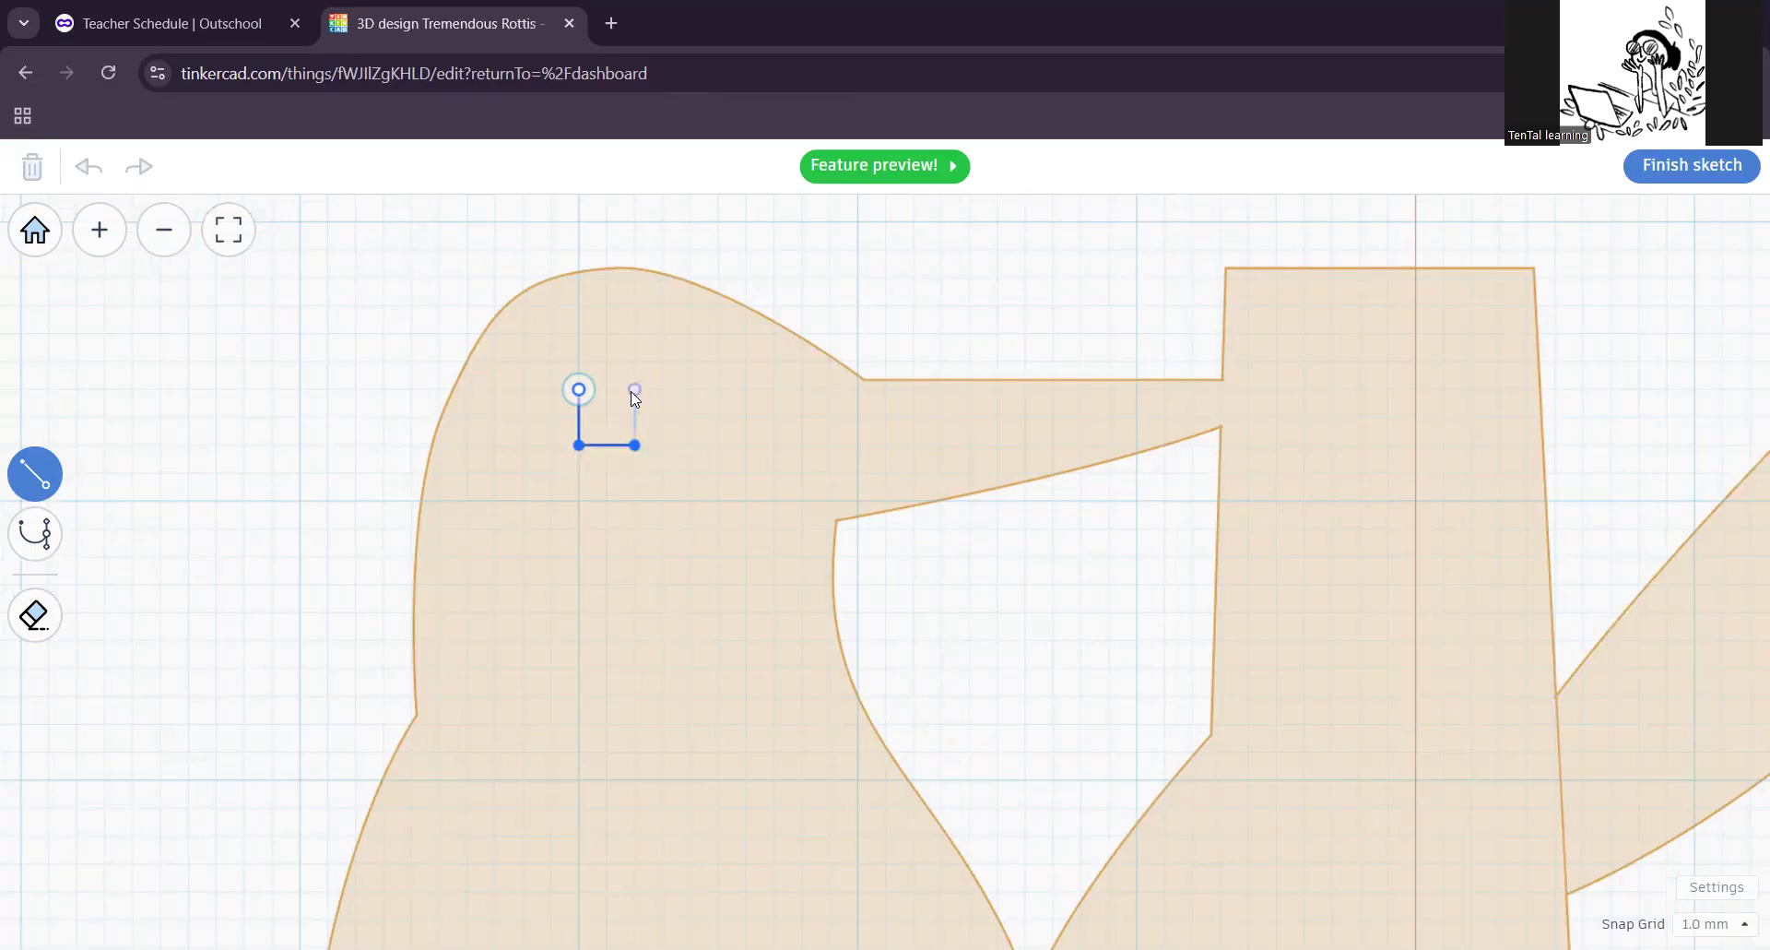
pyautogui.click(581, 390)
# Step: Convert all four corners of the eye square to smooth curve points and finish the sketch
pyautogui.moveTo(382, 334); pyautogui.dragTo(751, 514)
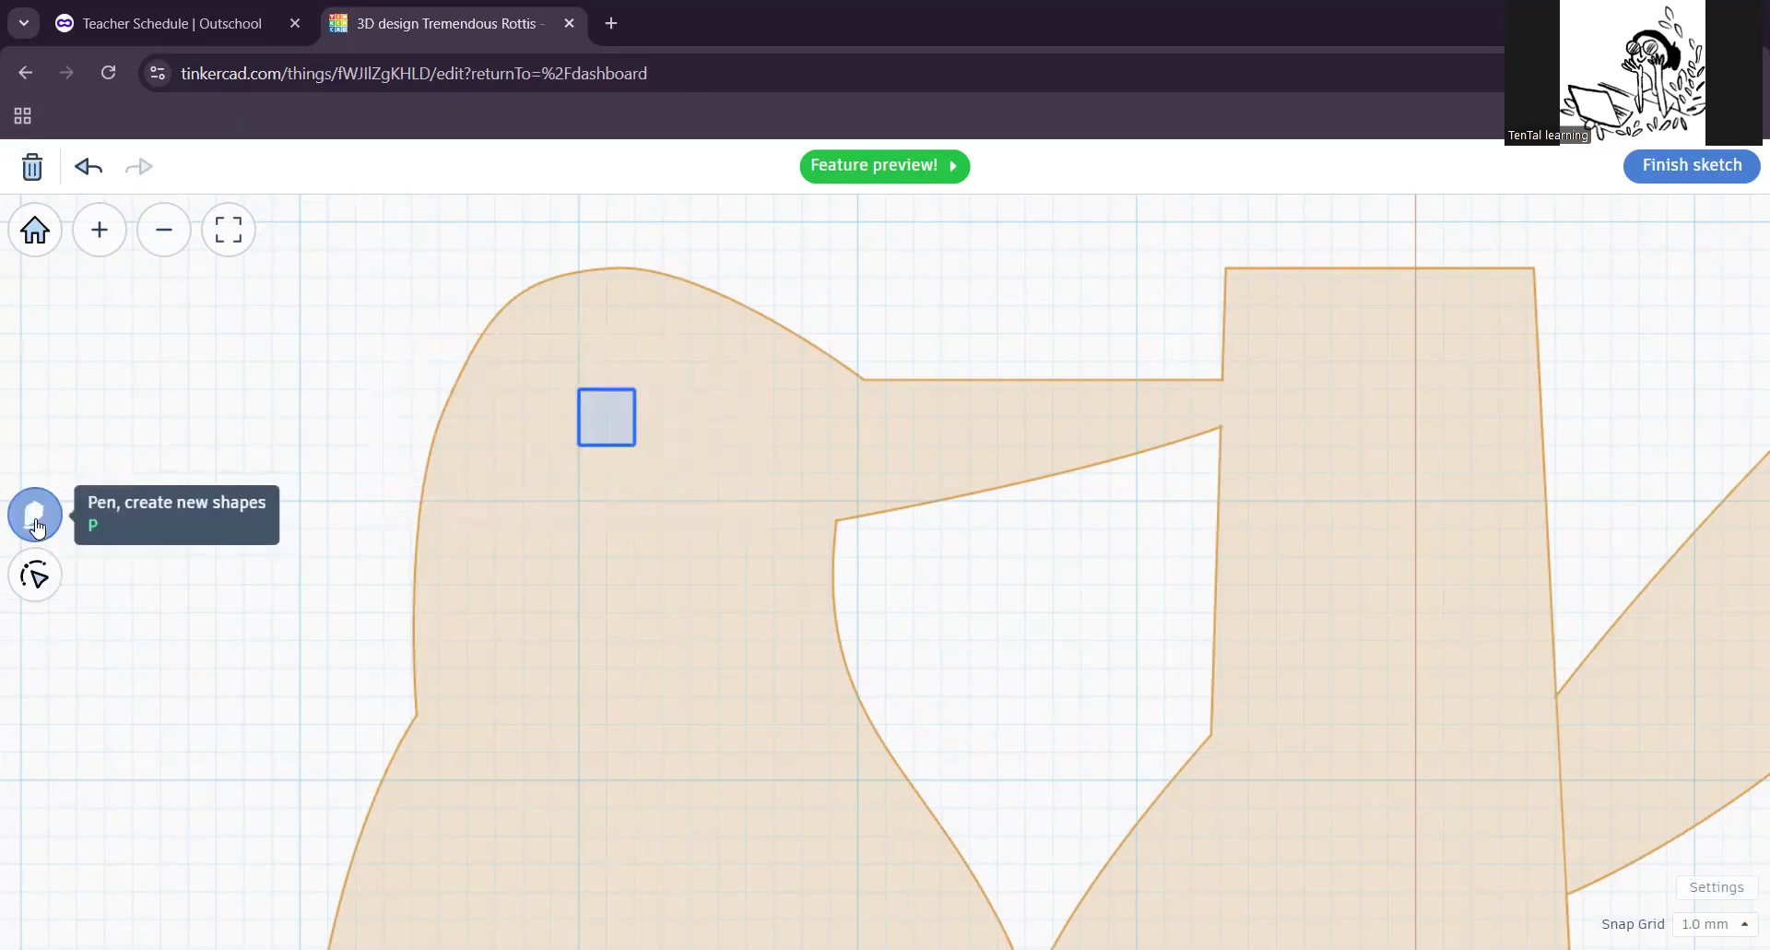
pyautogui.click(38, 577)
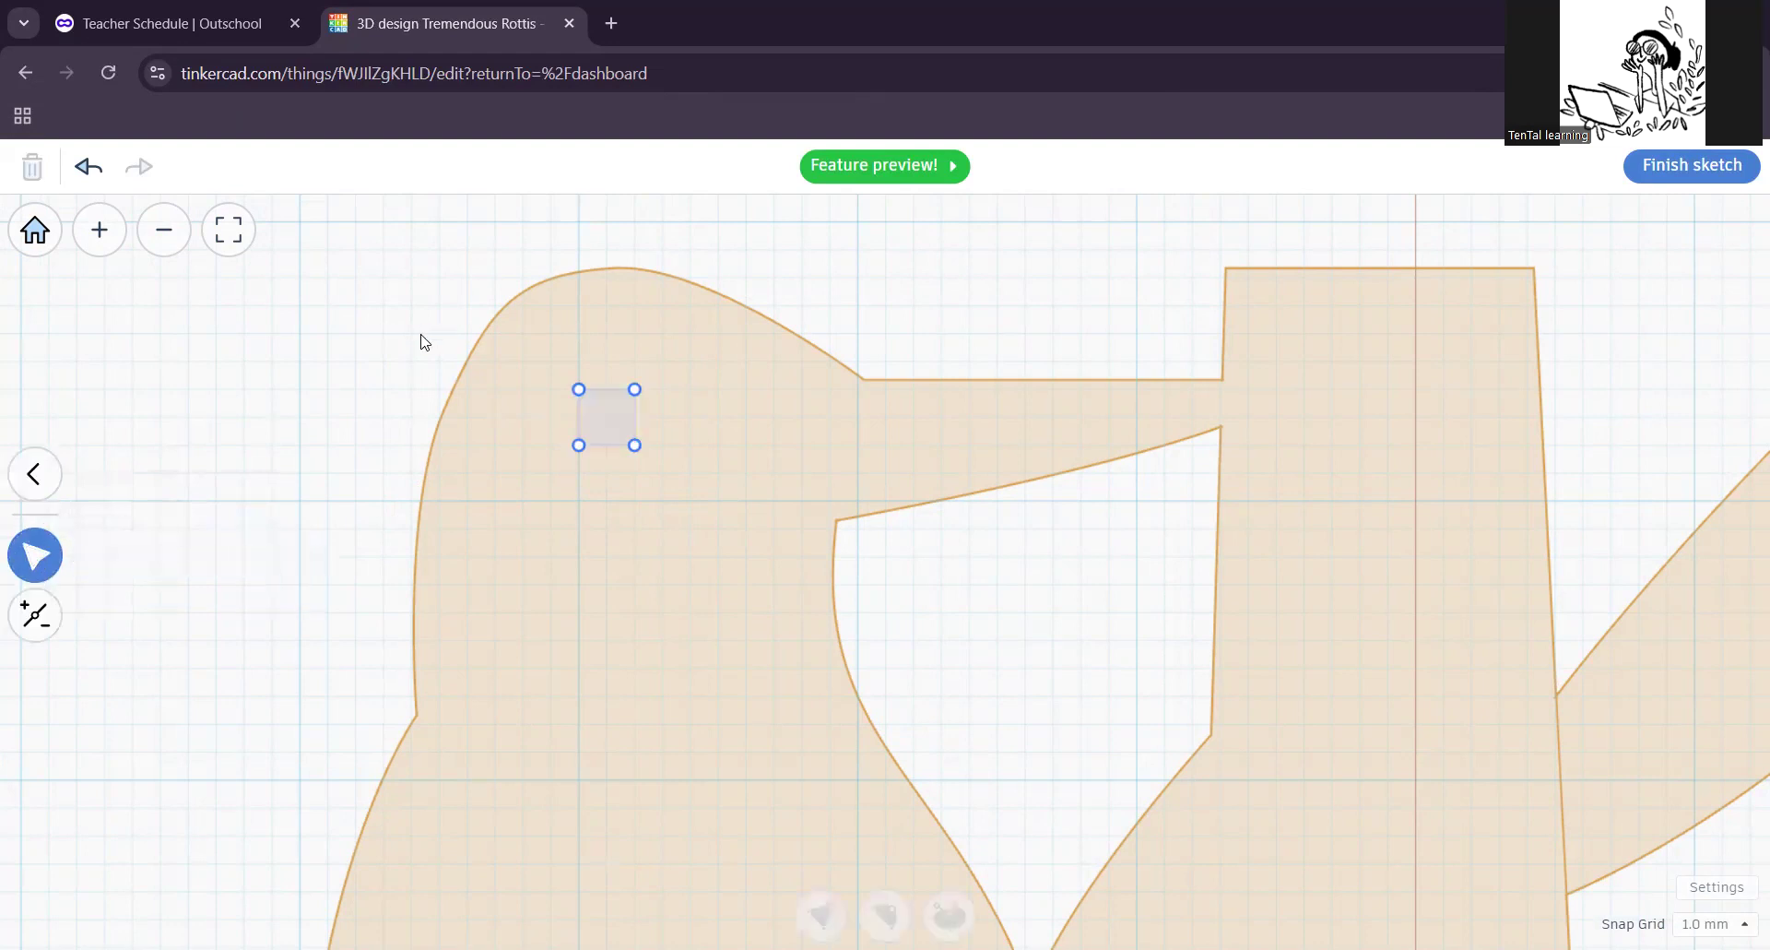
pyautogui.moveTo(403, 342); pyautogui.dragTo(762, 551)
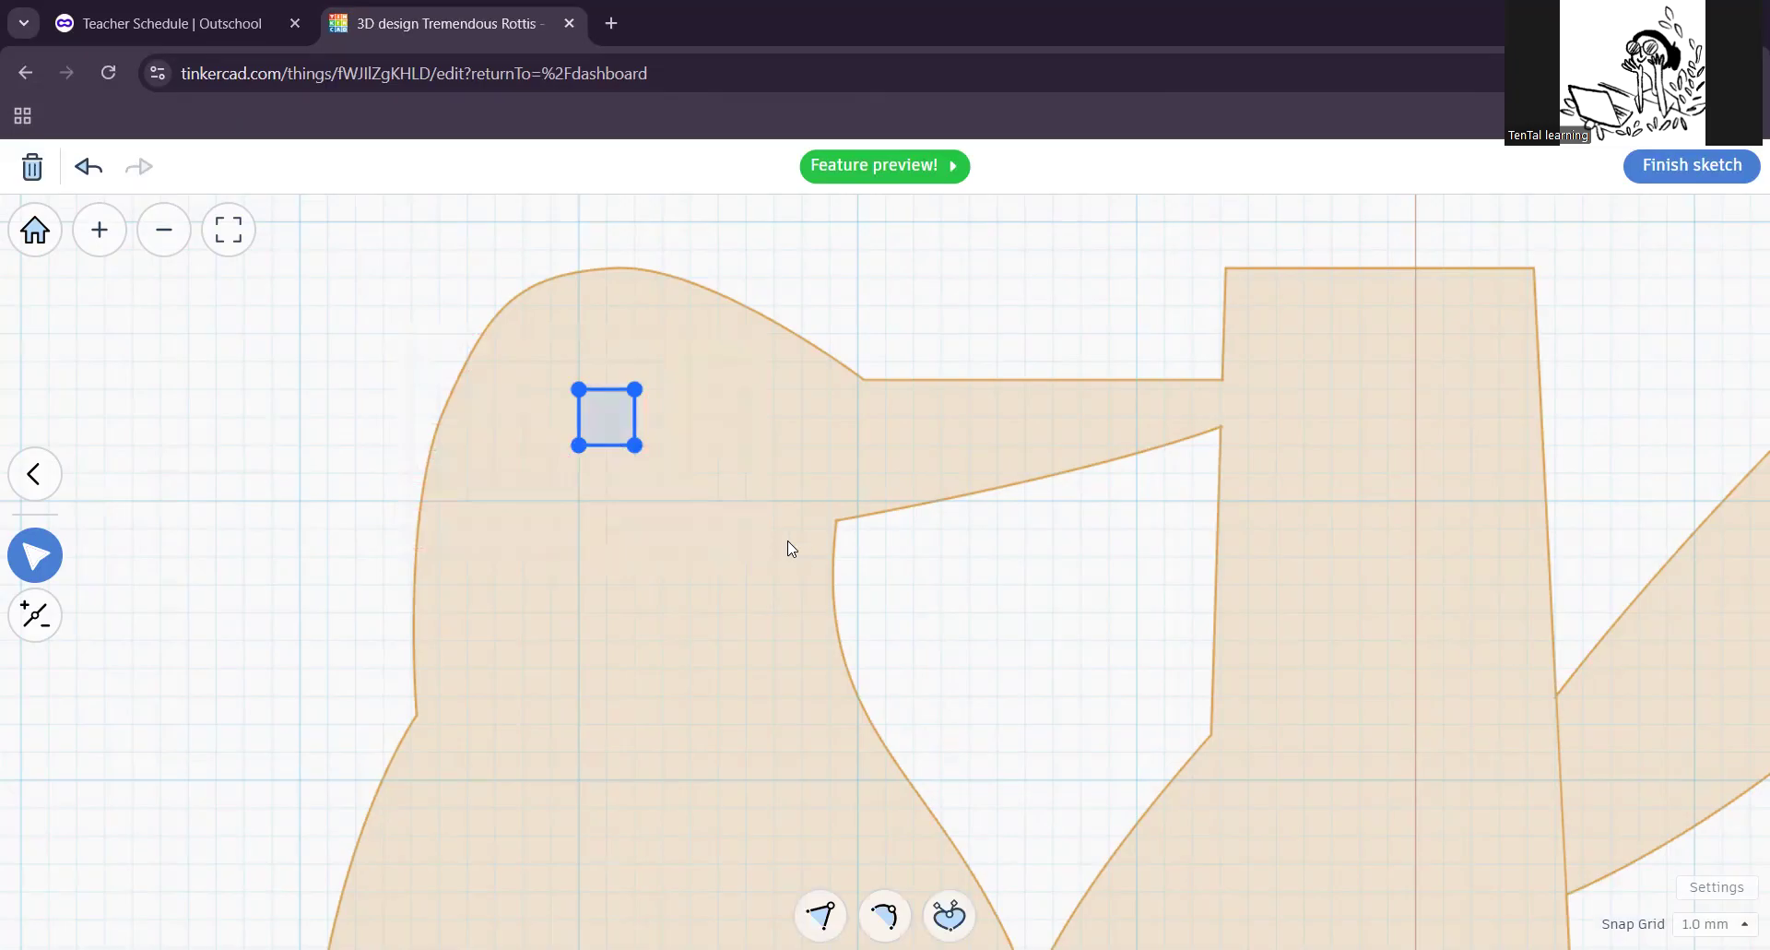
pyautogui.click(884, 915)
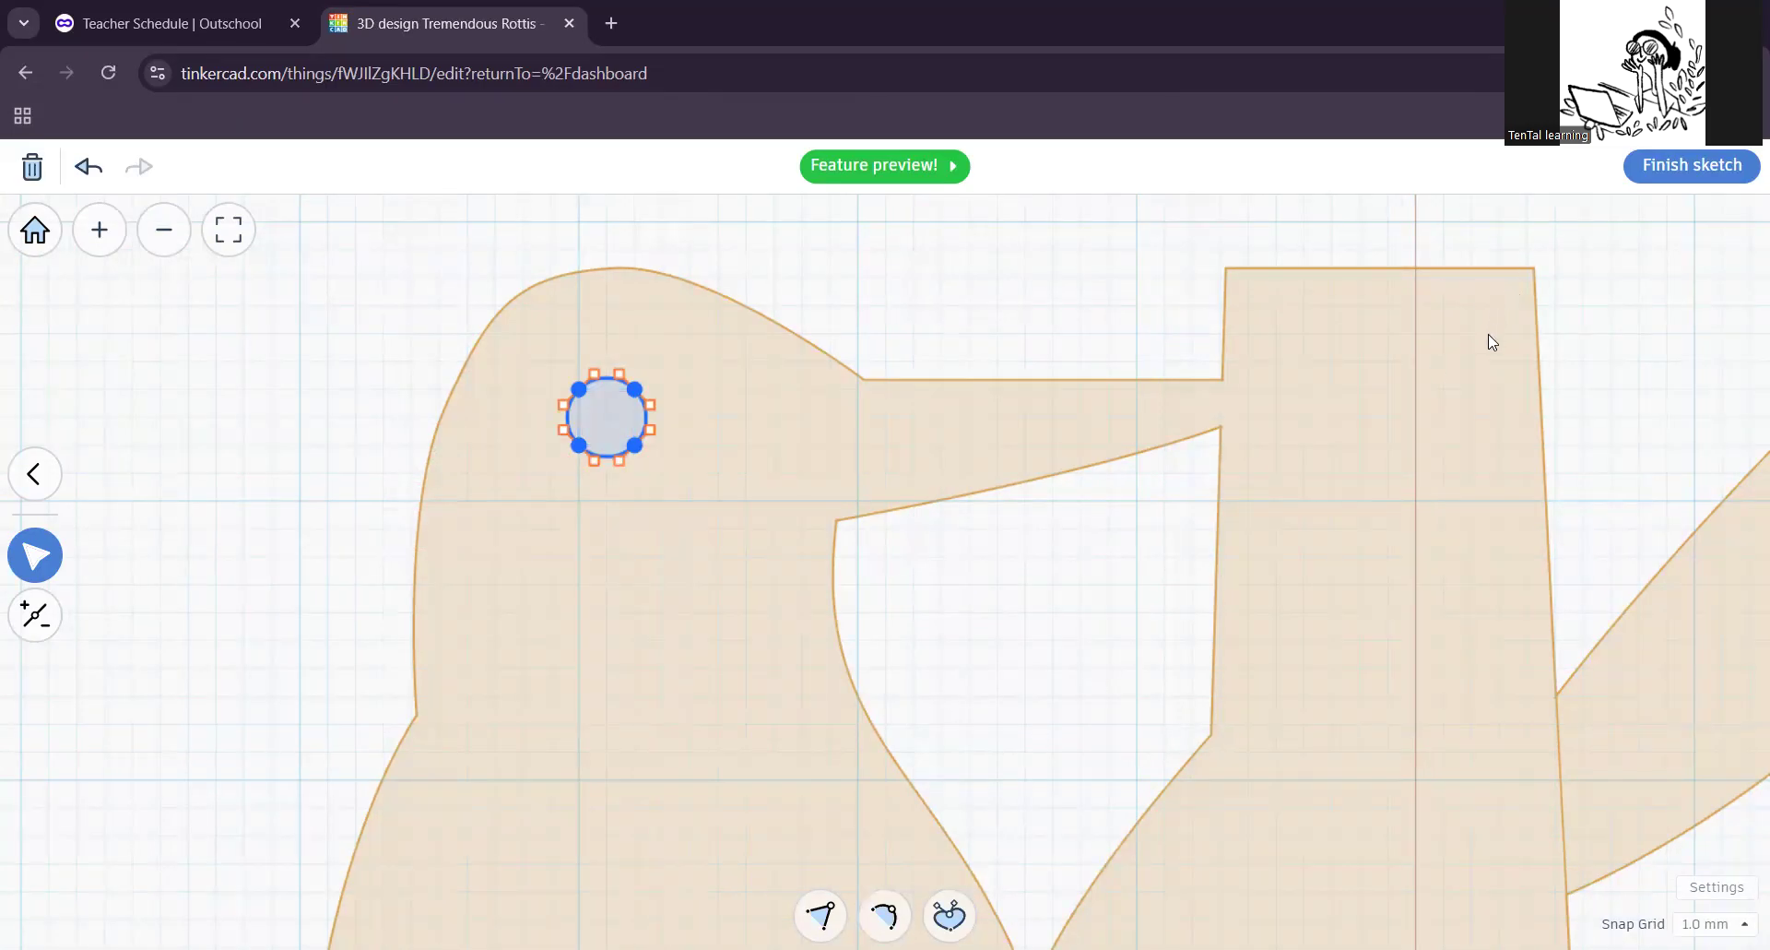
pyautogui.click(1690, 171)
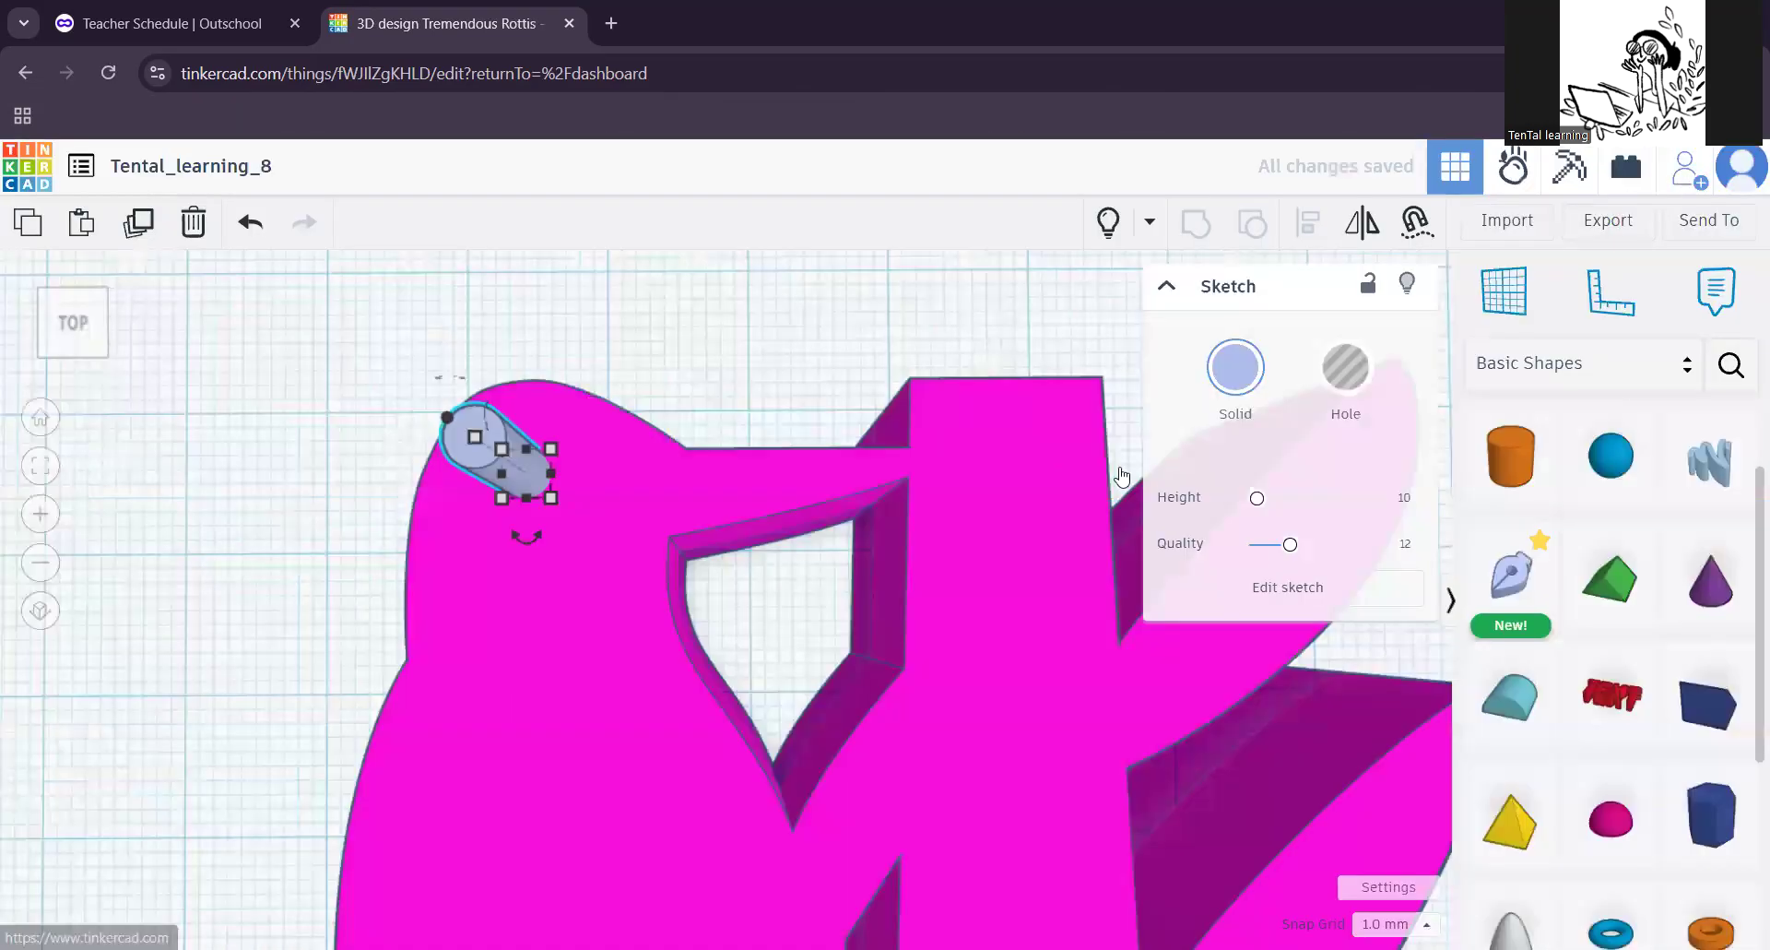
# Step: Nudge the eye cylinder one grid step toward the top of the woodpecker's head
pyautogui.scroll(2, 808, 550)
pyautogui.moveTo(587, 555)
pyautogui.mouseDown(button='middle')
pyautogui.moveTo(732, 704)
pyautogui.moveTo(716, 700)
pyautogui.mouseUp(button='middle')
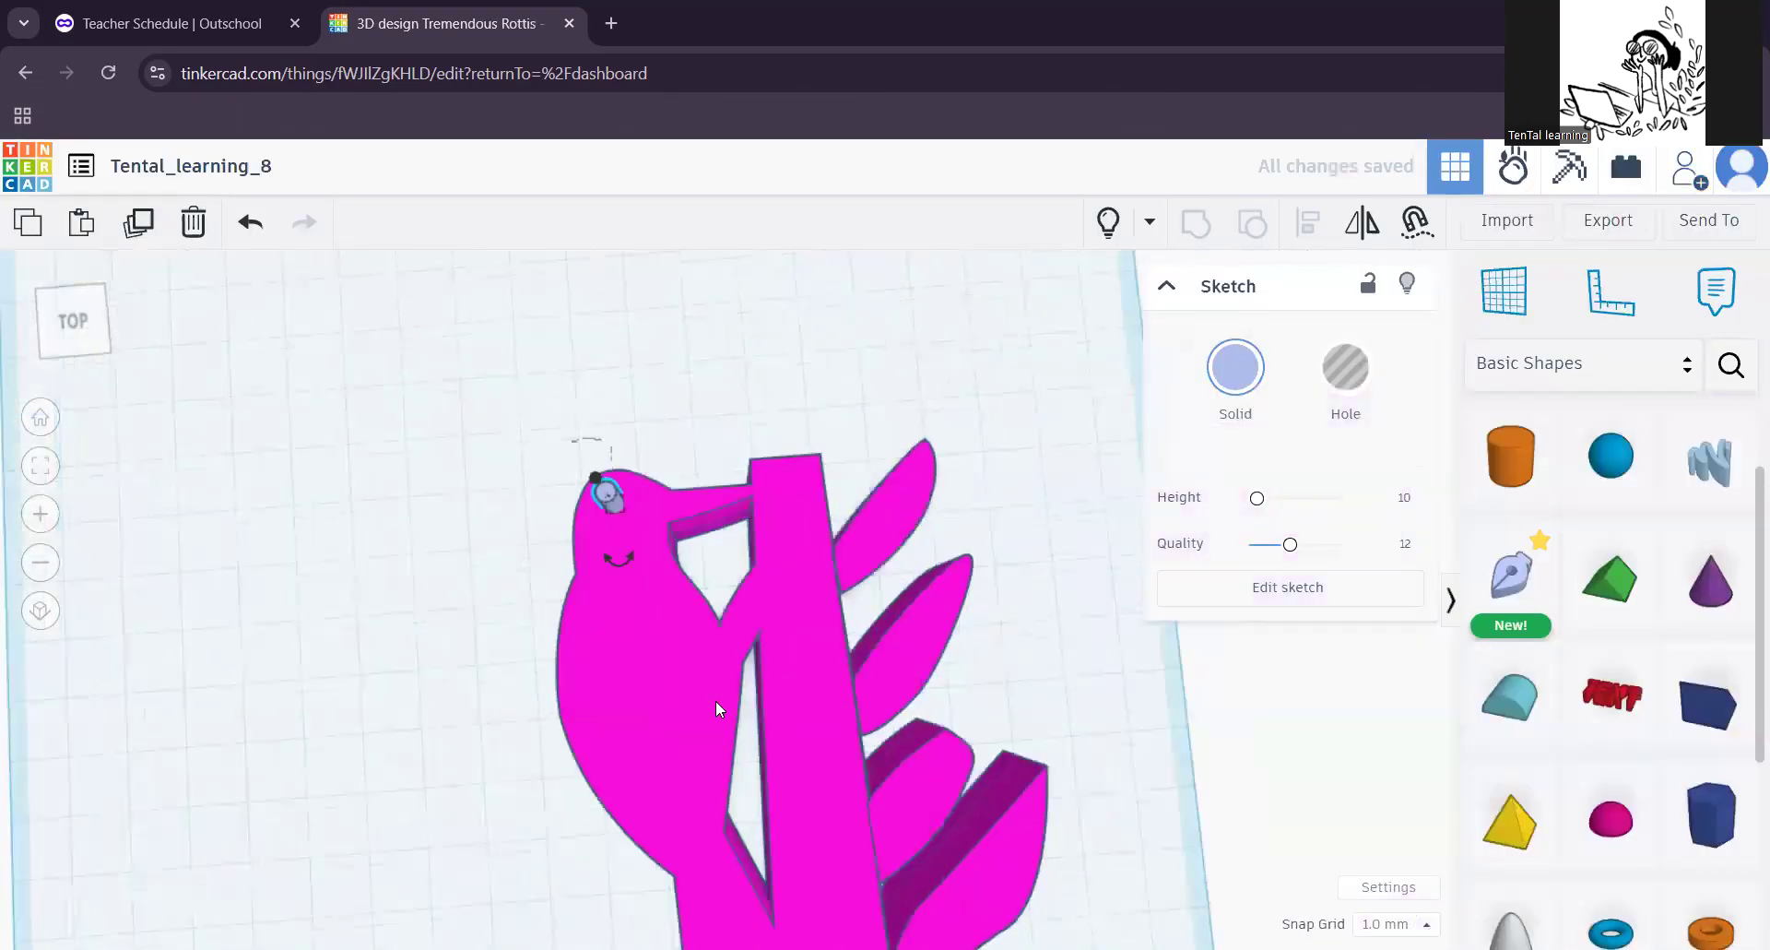
pyautogui.scroll(5, 716, 700)
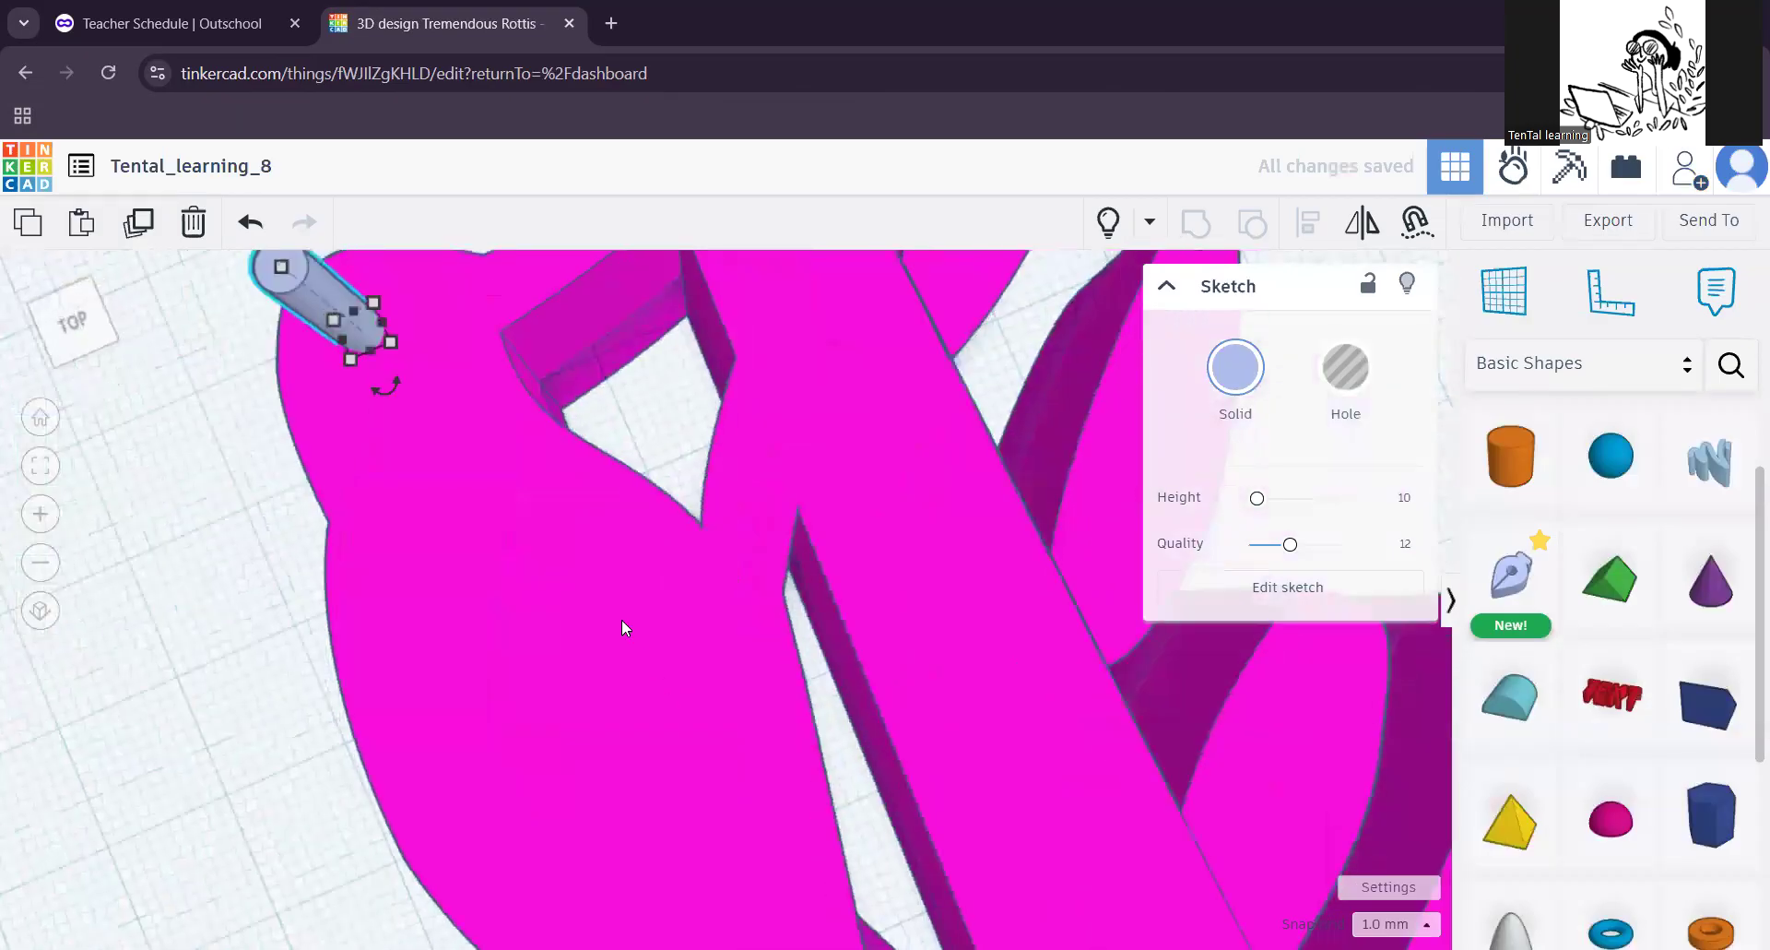
pyautogui.scroll(-5, 622, 621)
pyautogui.moveTo(530, 651); pyautogui.dragTo(632, 685, button='middle')
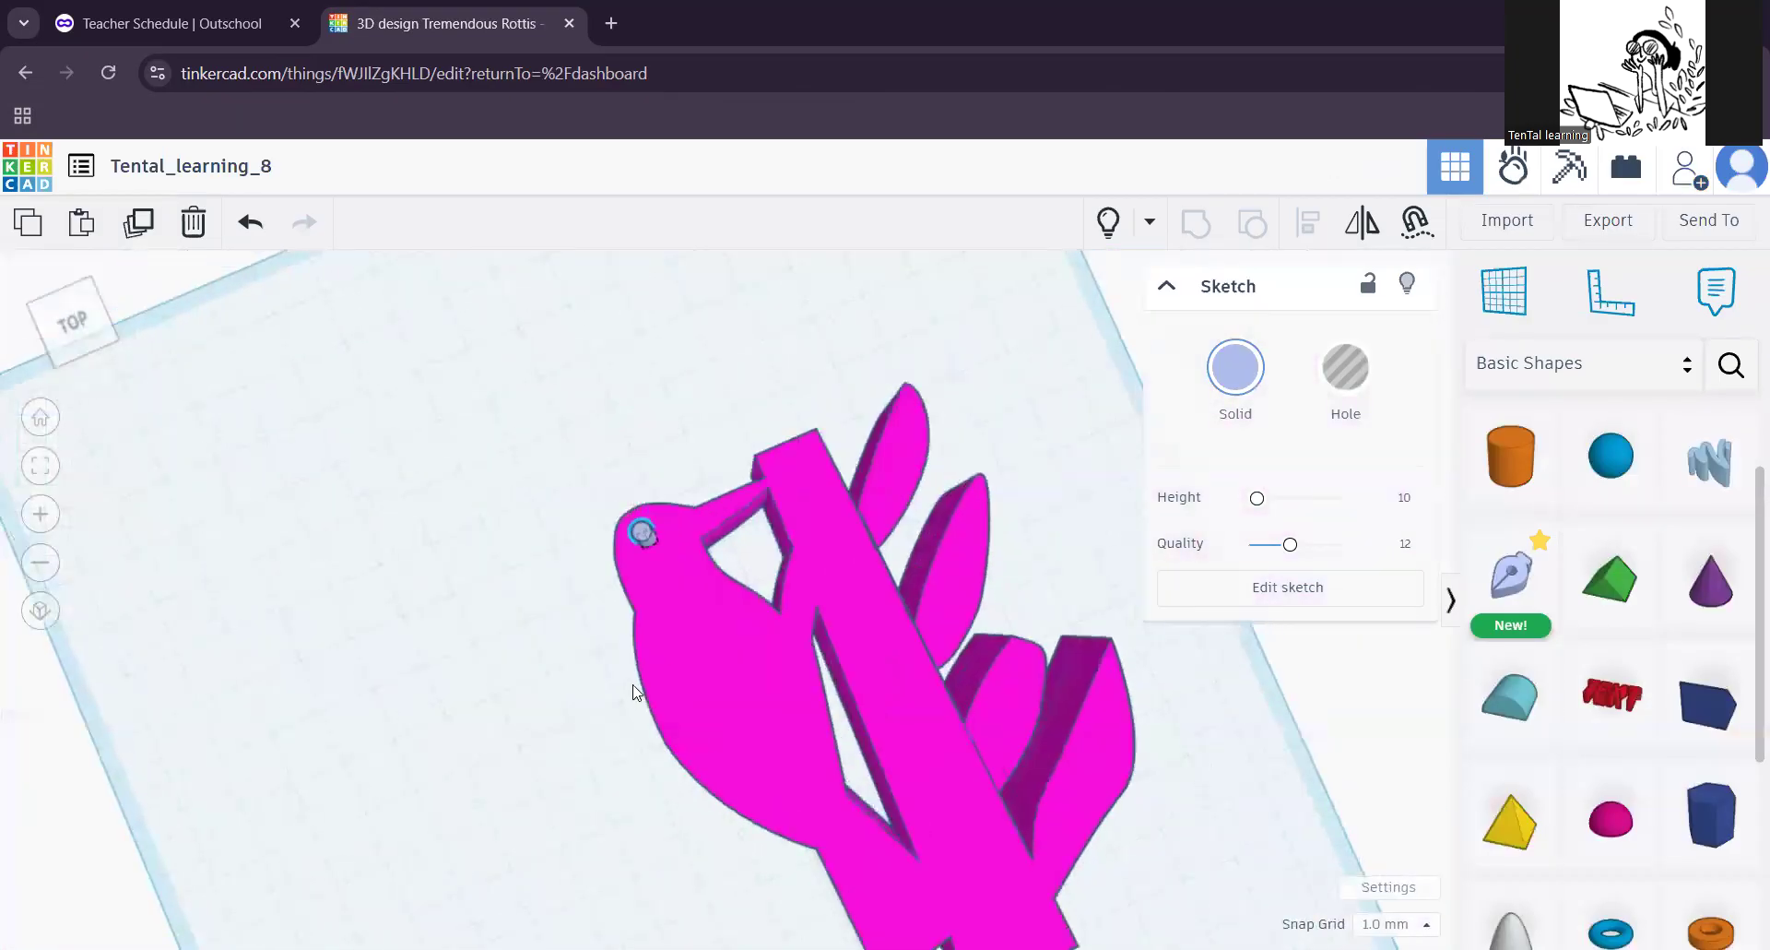
pyautogui.scroll(5, 635, 678)
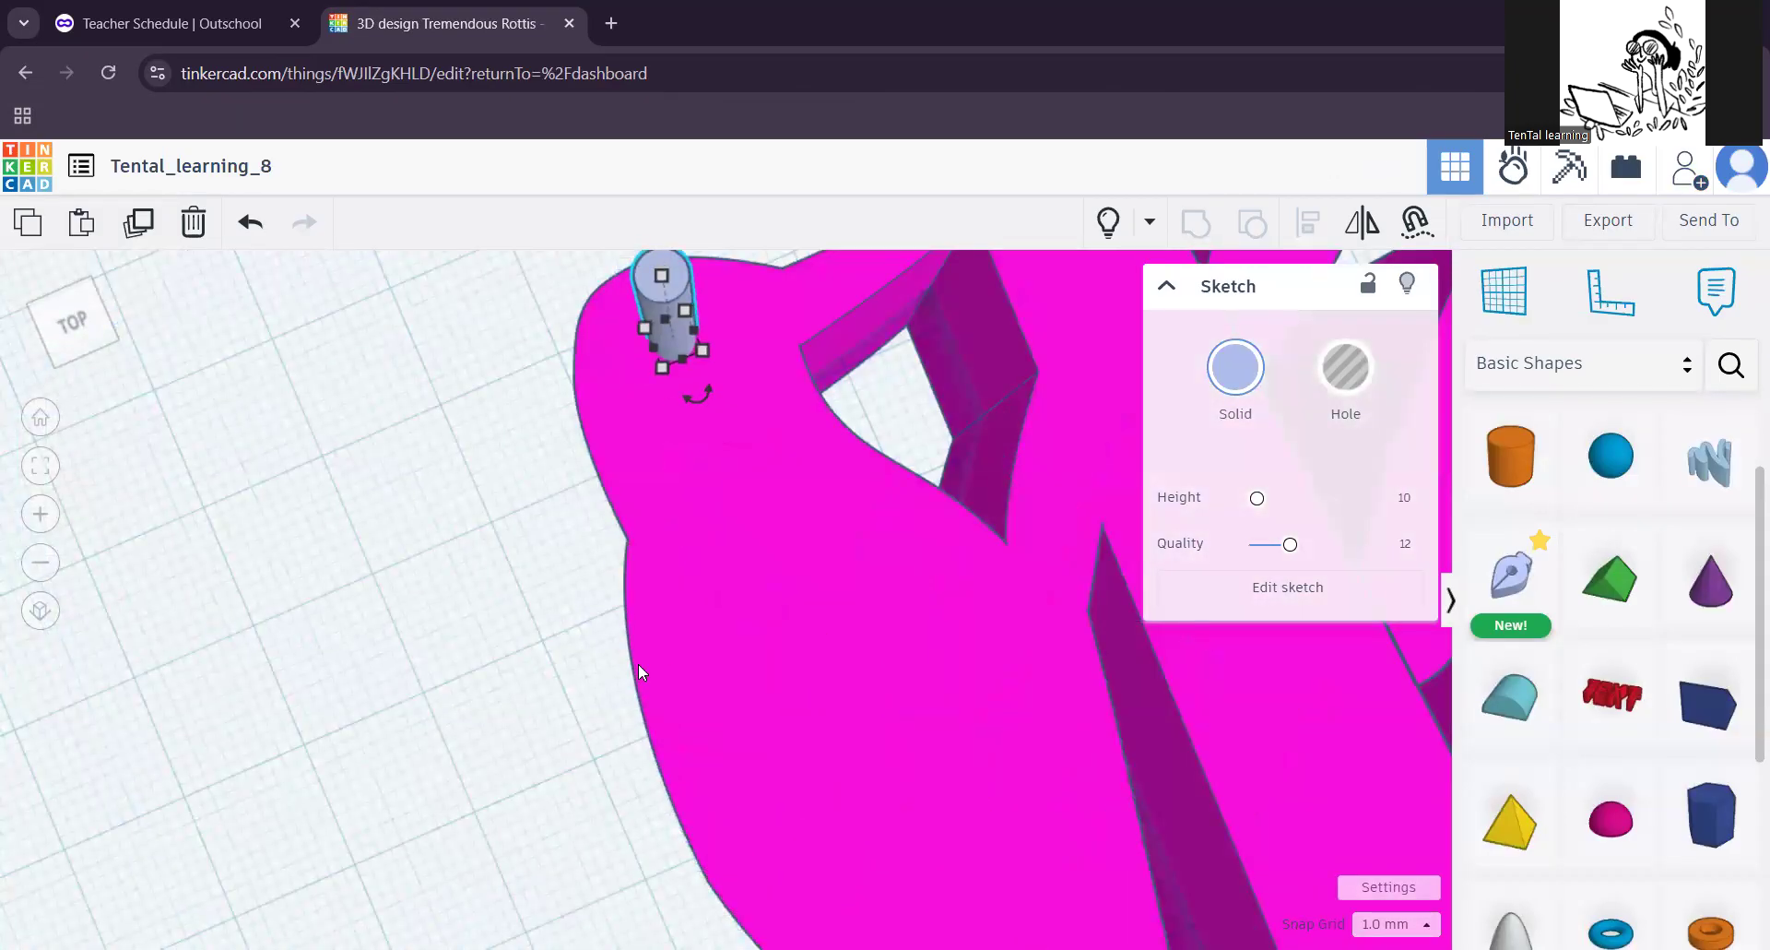
pyautogui.press('Up')
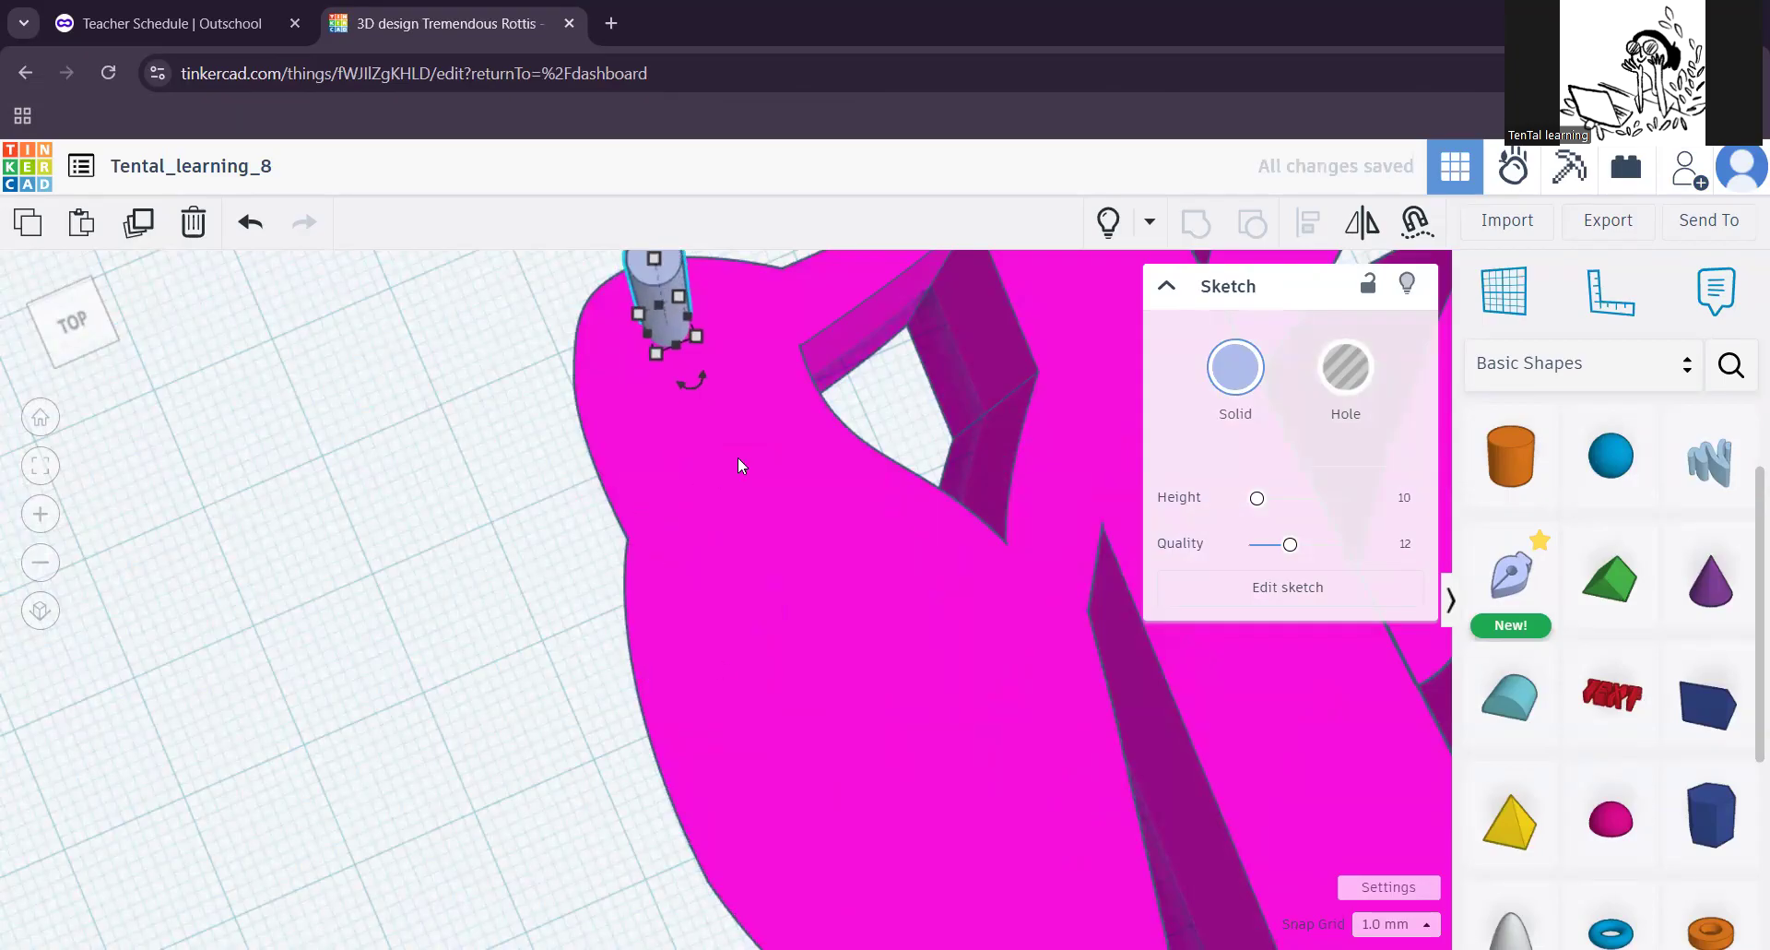
# Step: Turn the eye cylinder on the woodpecker's head into a hole shape
pyautogui.moveTo(737, 458); pyautogui.dragTo(775, 716, button='middle')
pyautogui.moveTo(699, 810); pyautogui.dragTo(1038, 664, button='right')
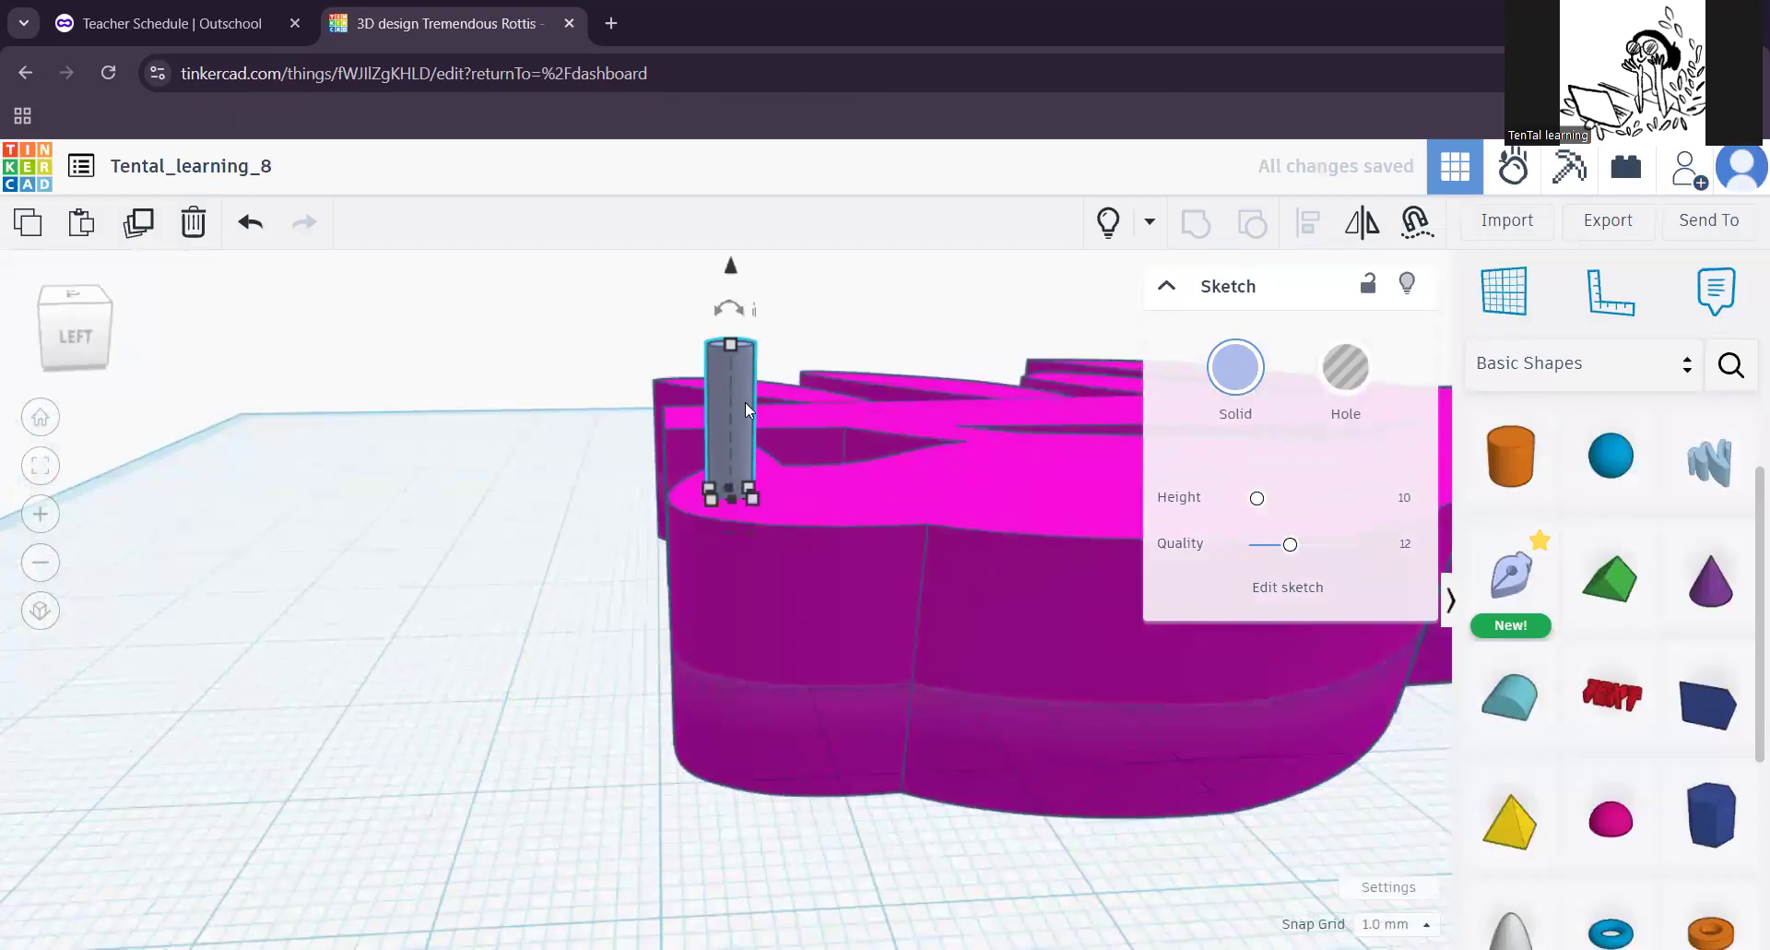
pyautogui.click(1345, 373)
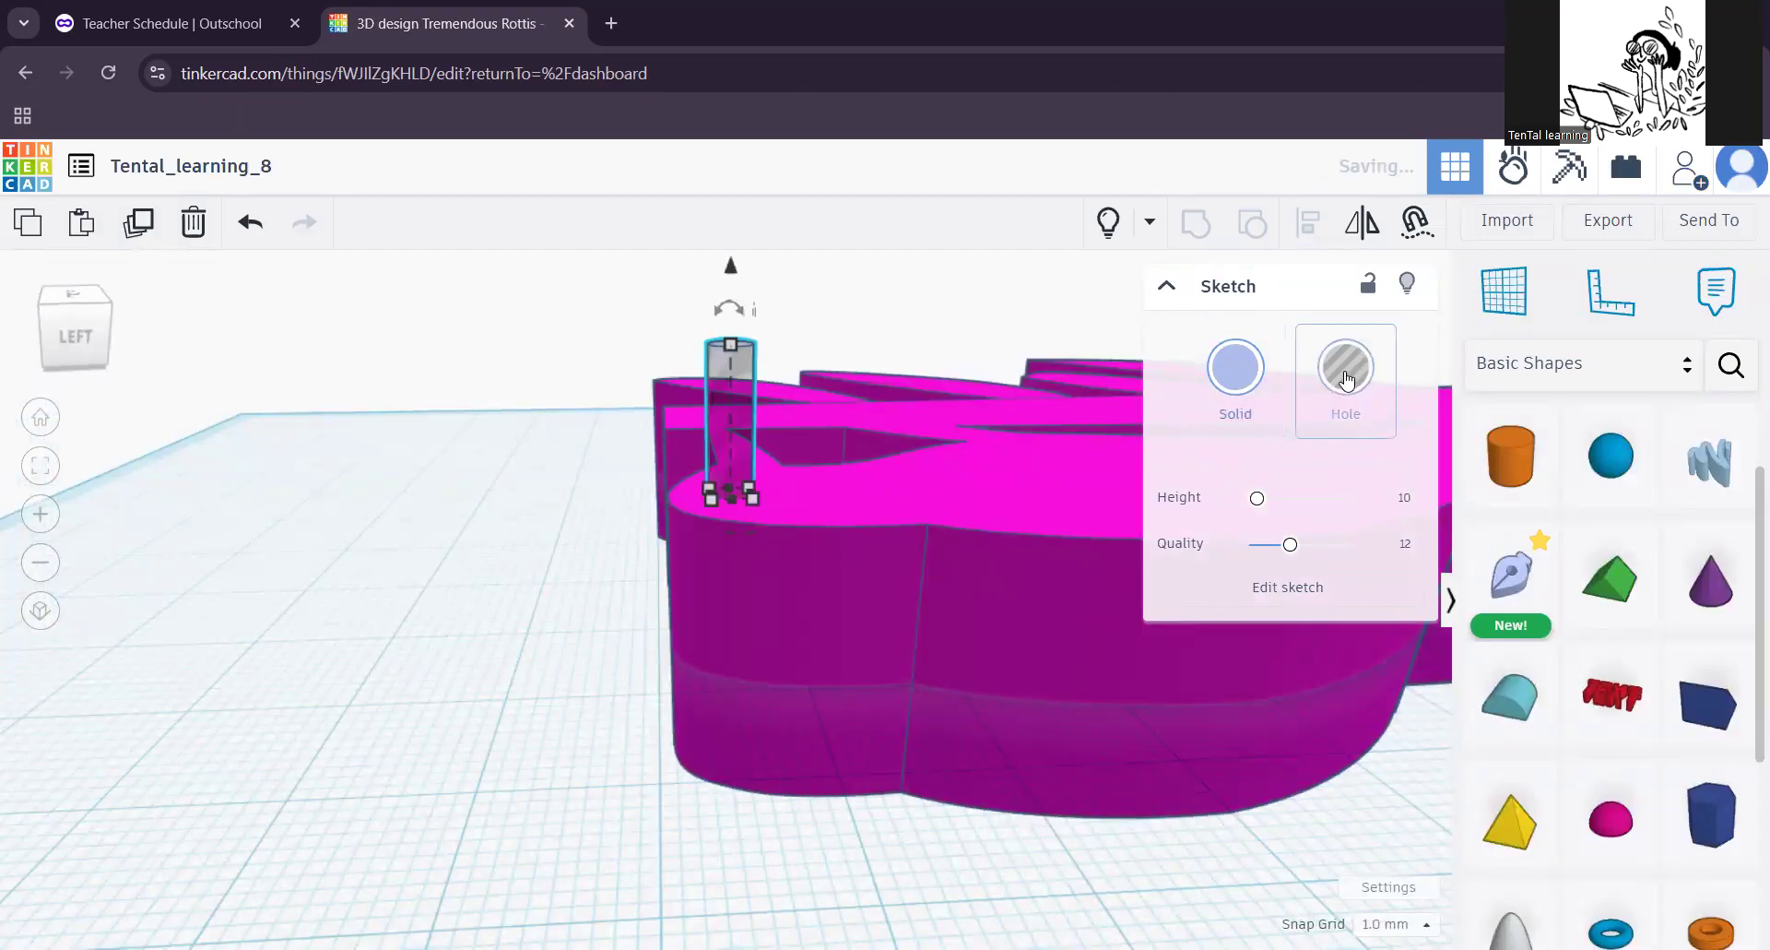
# Step: Stretch the eye hole cylinder to about 18.69 mm tall and lower it about 5.31 mm into the head
pyautogui.moveTo(762, 725); pyautogui.dragTo(419, 597, button='right')
pyautogui.moveTo(444, 527); pyautogui.dragTo(441, 460)
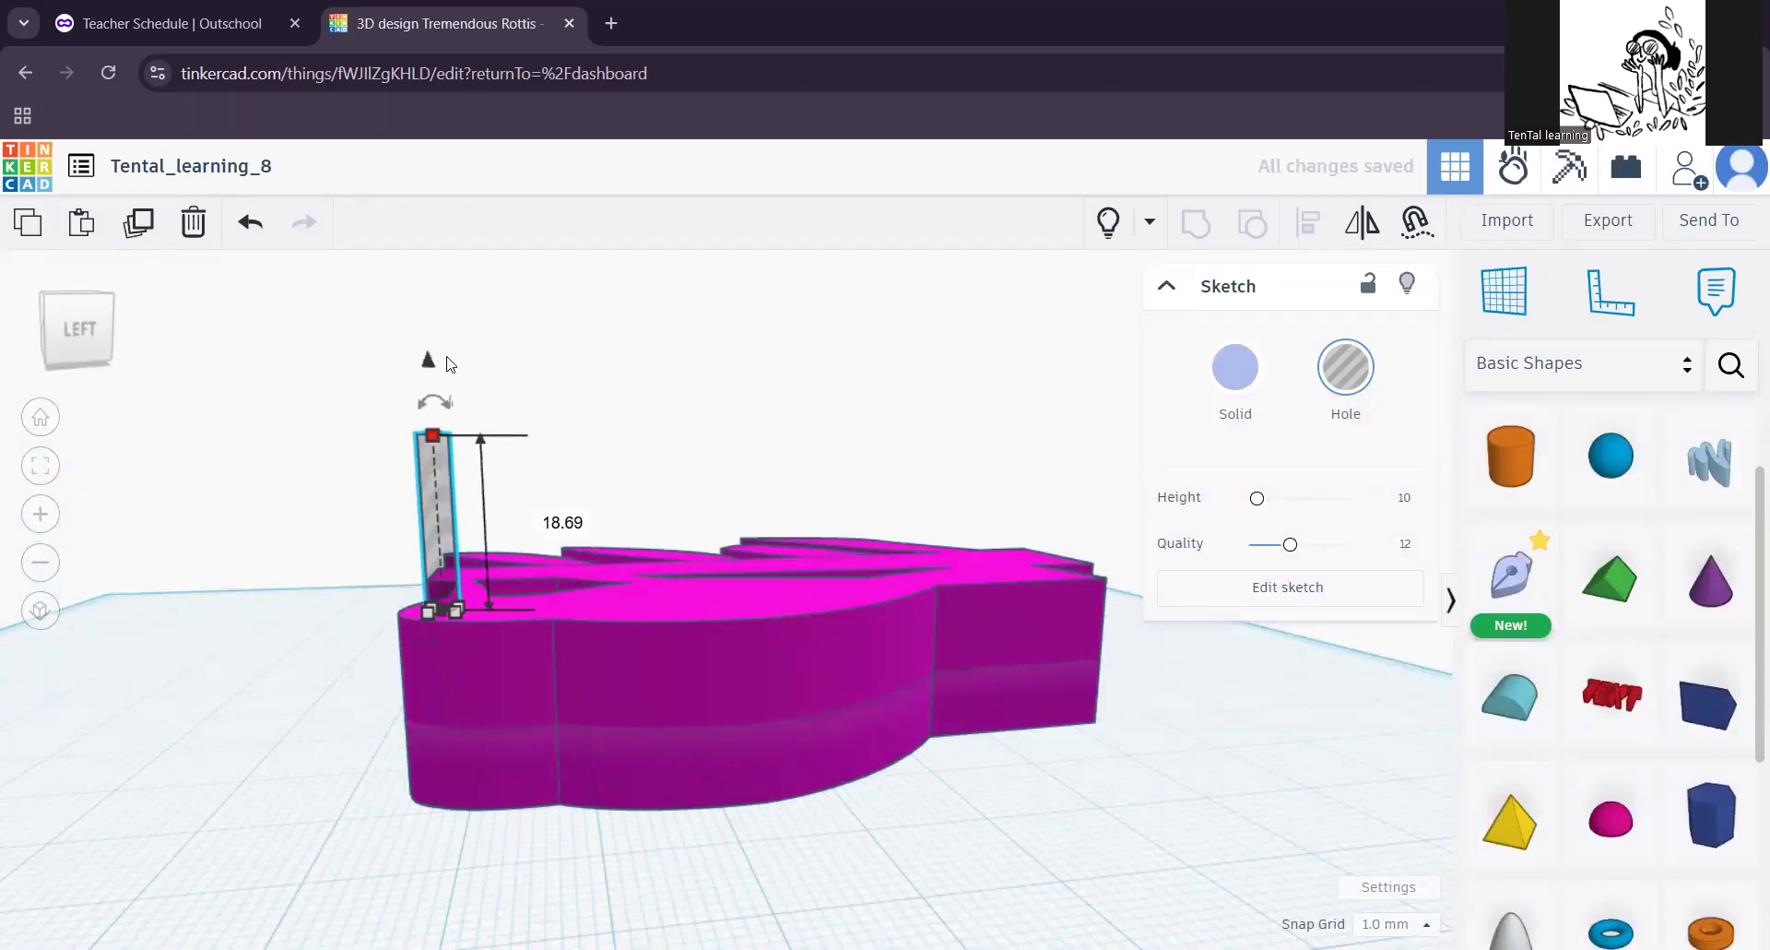
pyautogui.moveTo(428, 359); pyautogui.dragTo(431, 408)
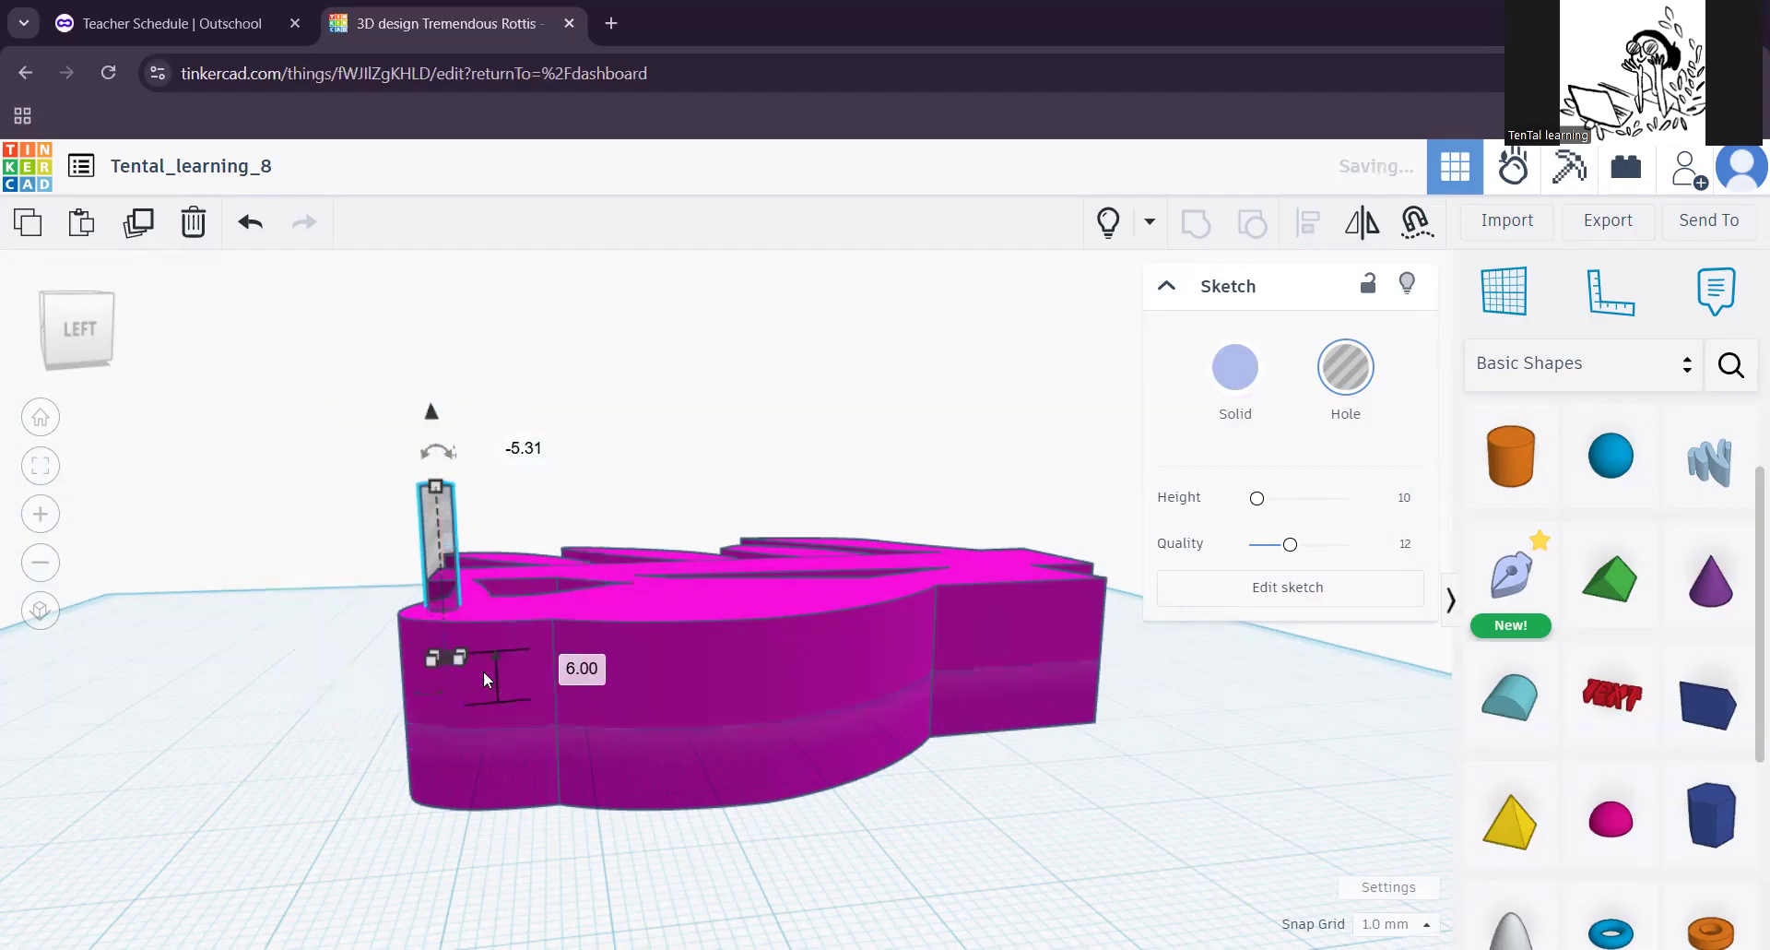
# Step: Make the magenta woodpecker body transparent
pyautogui.moveTo(651, 754); pyautogui.dragTo(653, 702, button='middle')
pyautogui.click(652, 702)
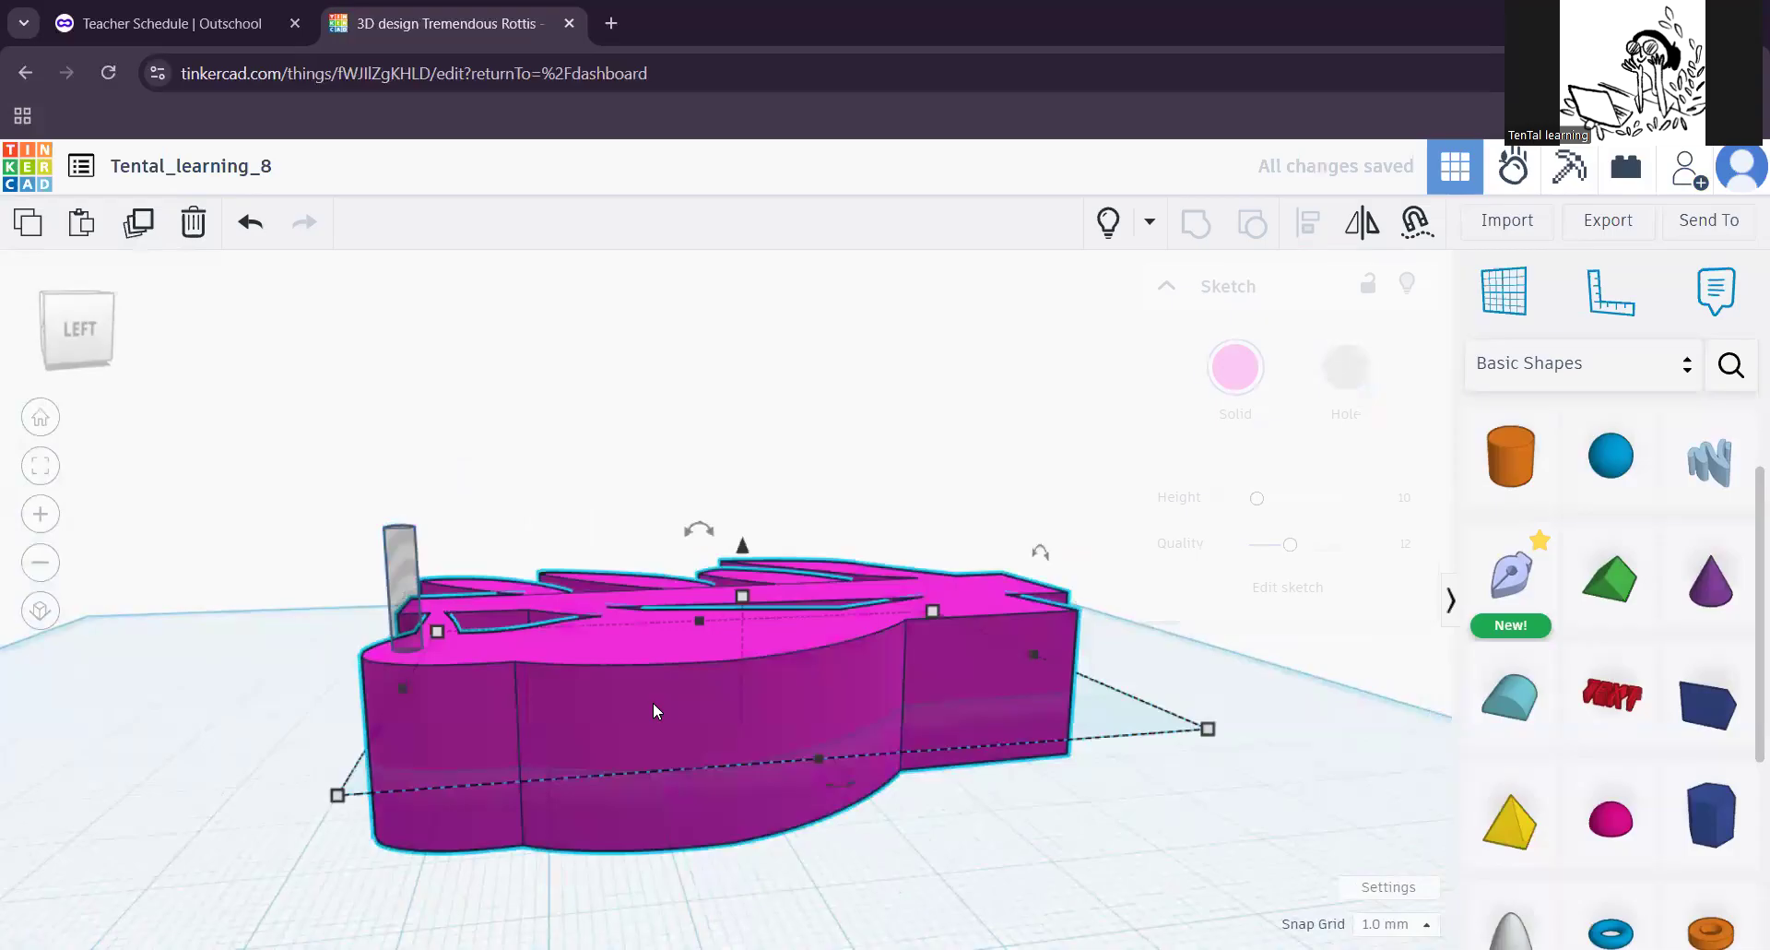
pyautogui.click(1236, 367)
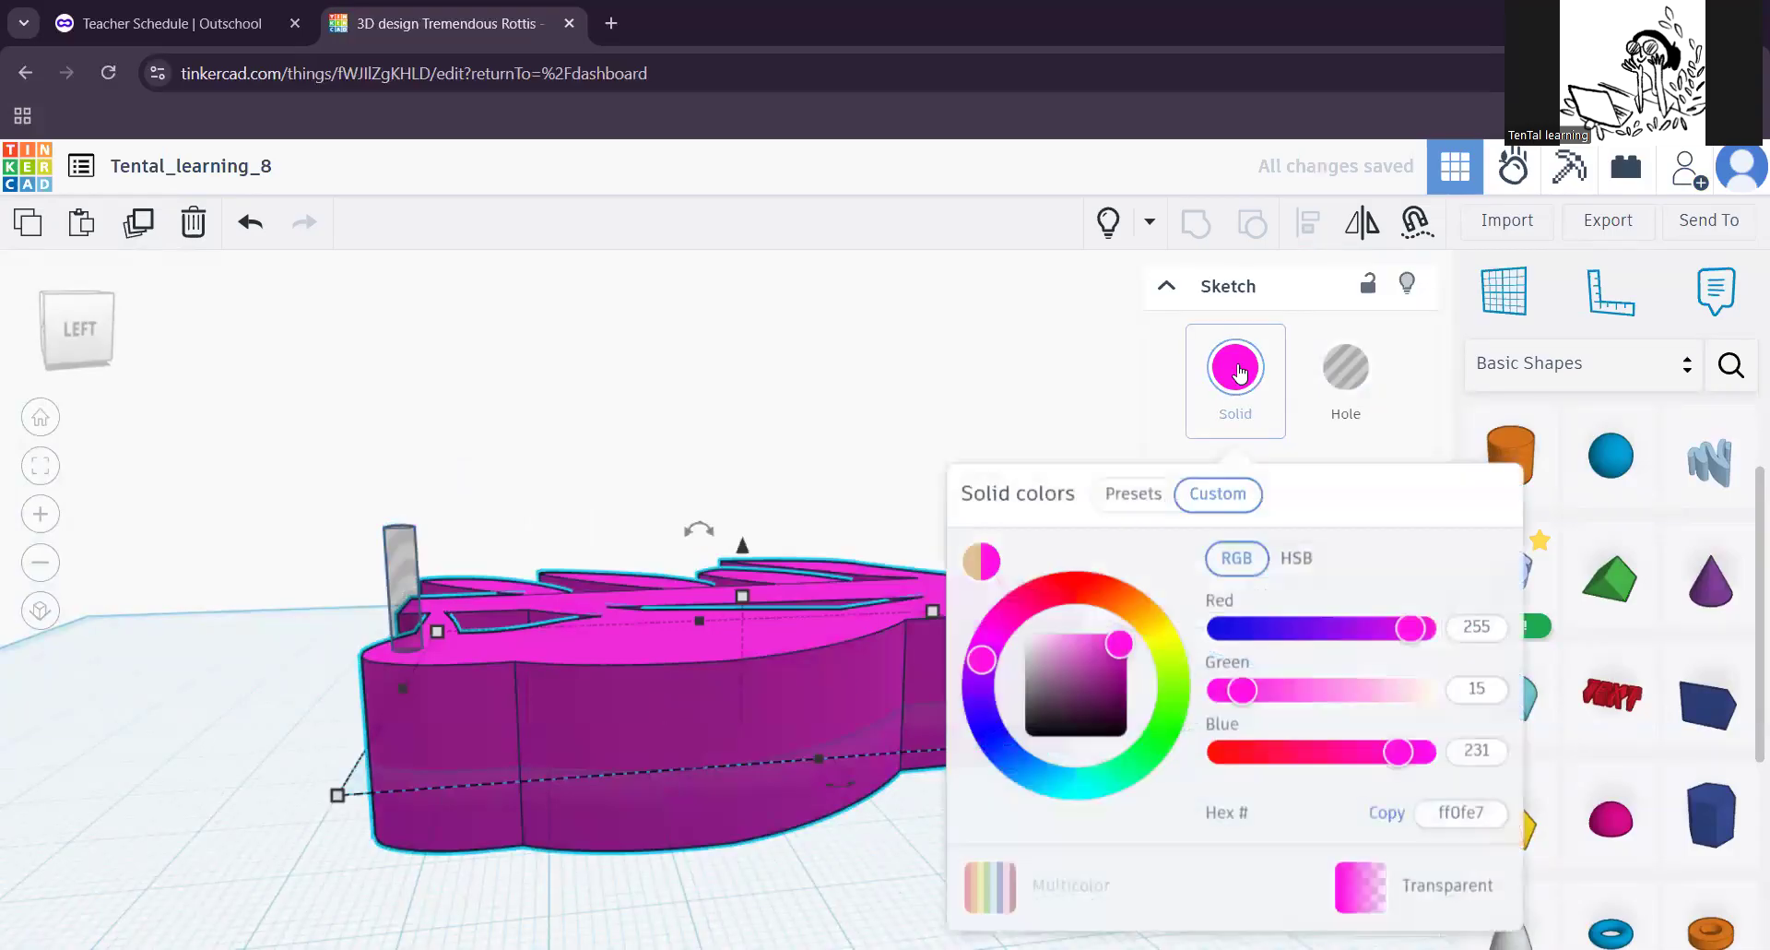
pyautogui.click(1414, 902)
pyautogui.moveTo(491, 714); pyautogui.dragTo(684, 764, button='right')
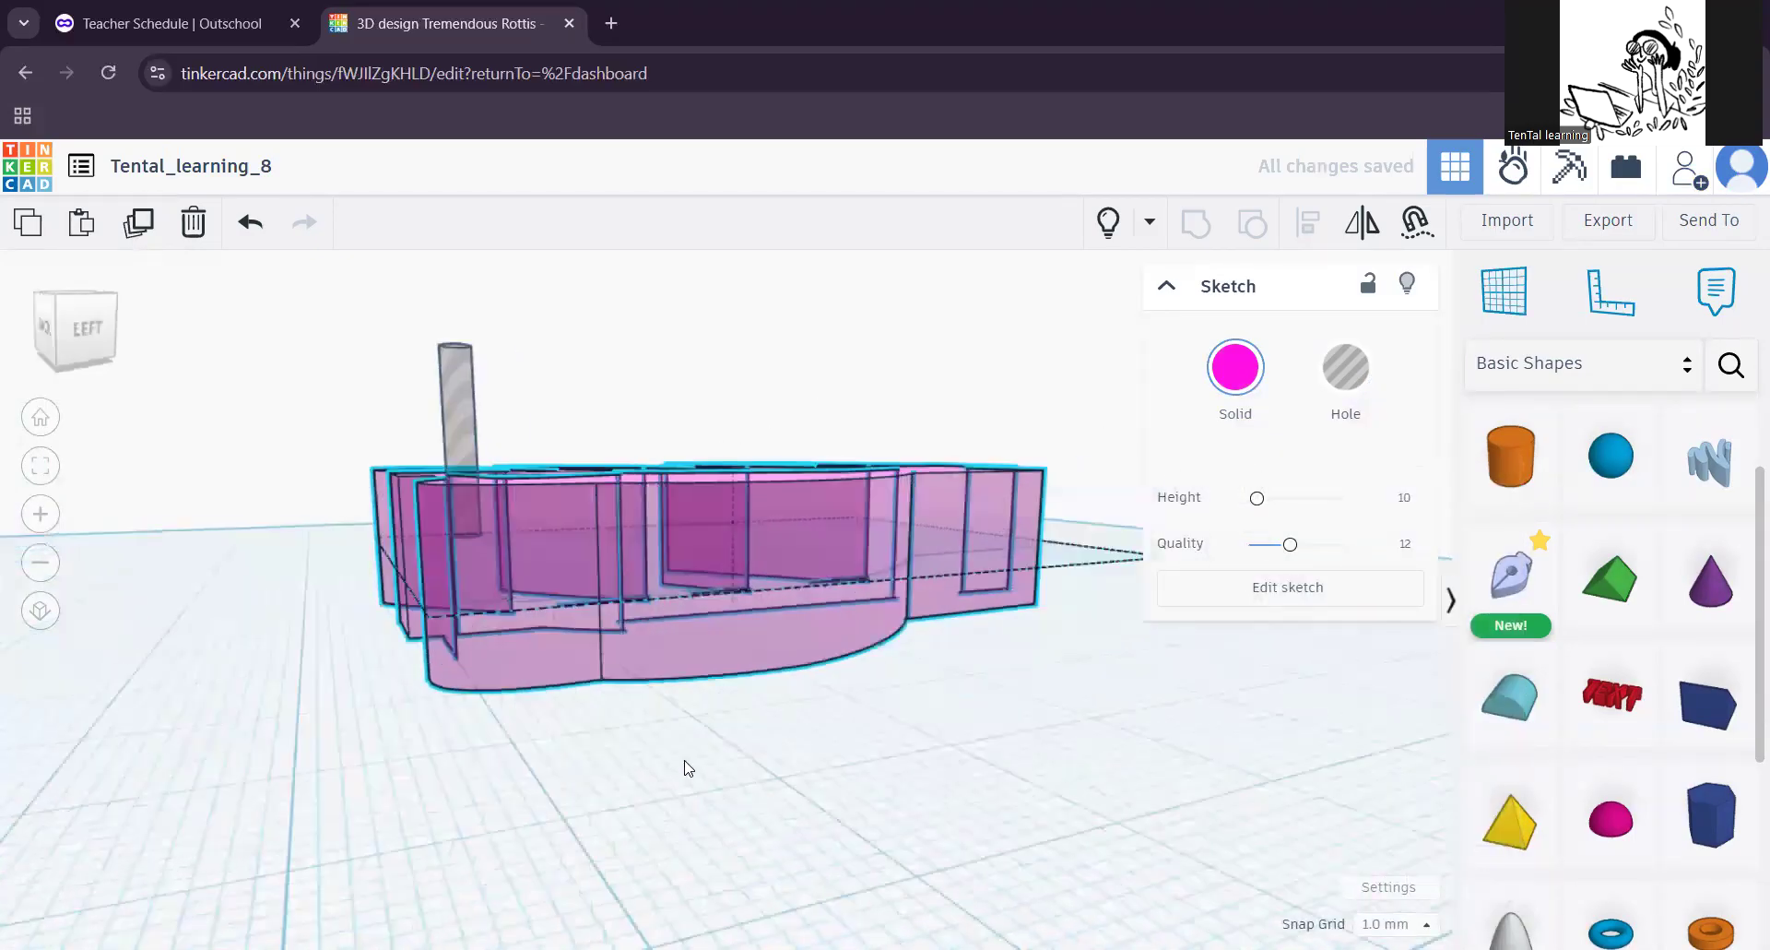
# Step: Stretch the eye hole cylinder taller and lower it deeper into the woodpecker's head
pyautogui.click(450, 415)
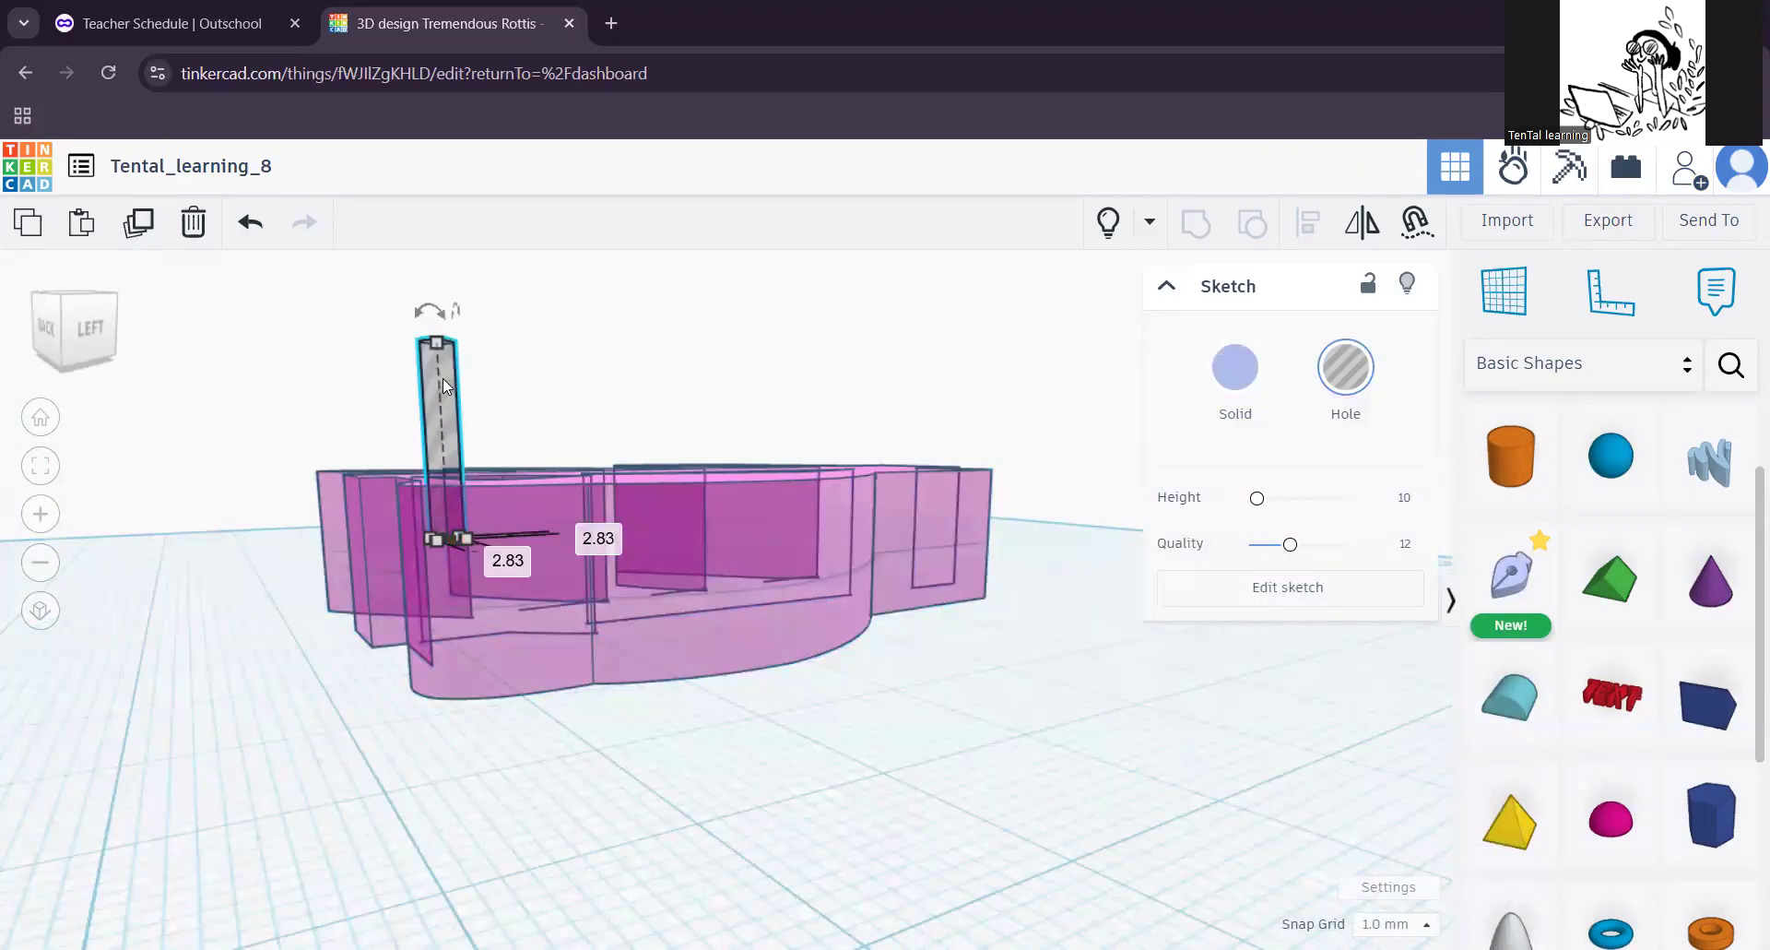
pyautogui.moveTo(437, 343); pyautogui.dragTo(441, 266)
pyautogui.moveTo(492, 369); pyautogui.dragTo(487, 452, button='right')
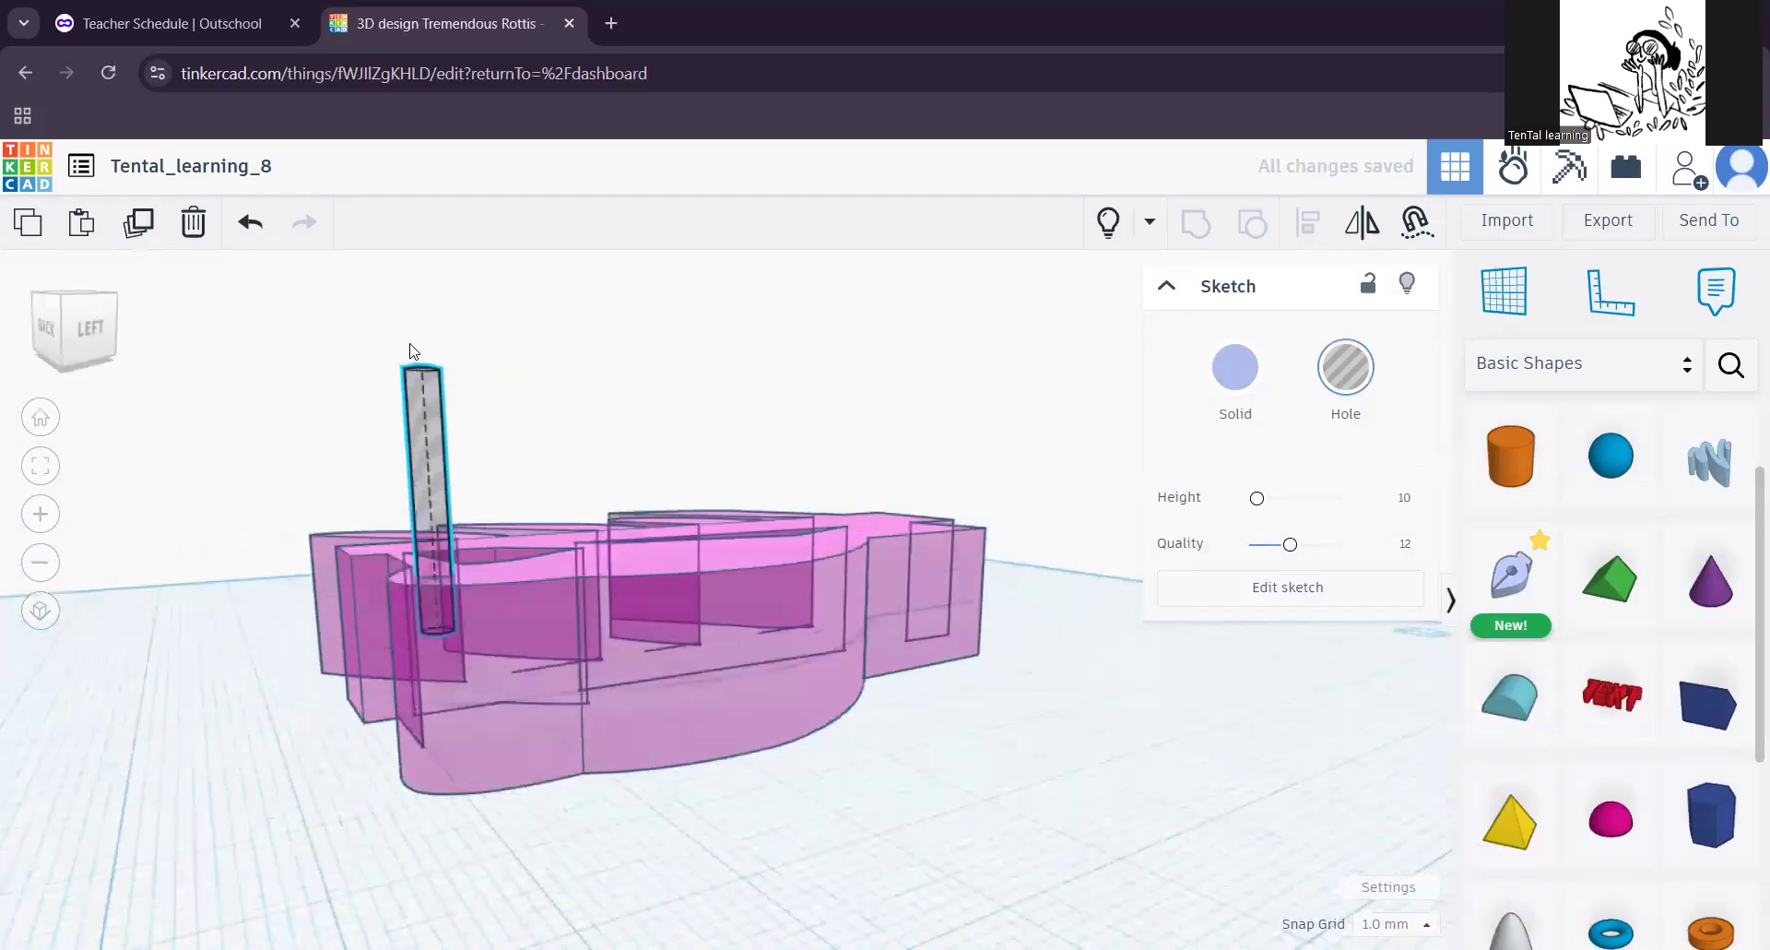
pyautogui.moveTo(421, 288); pyautogui.dragTo(426, 420)
pyautogui.moveTo(593, 861); pyautogui.dragTo(649, 613, button='right')
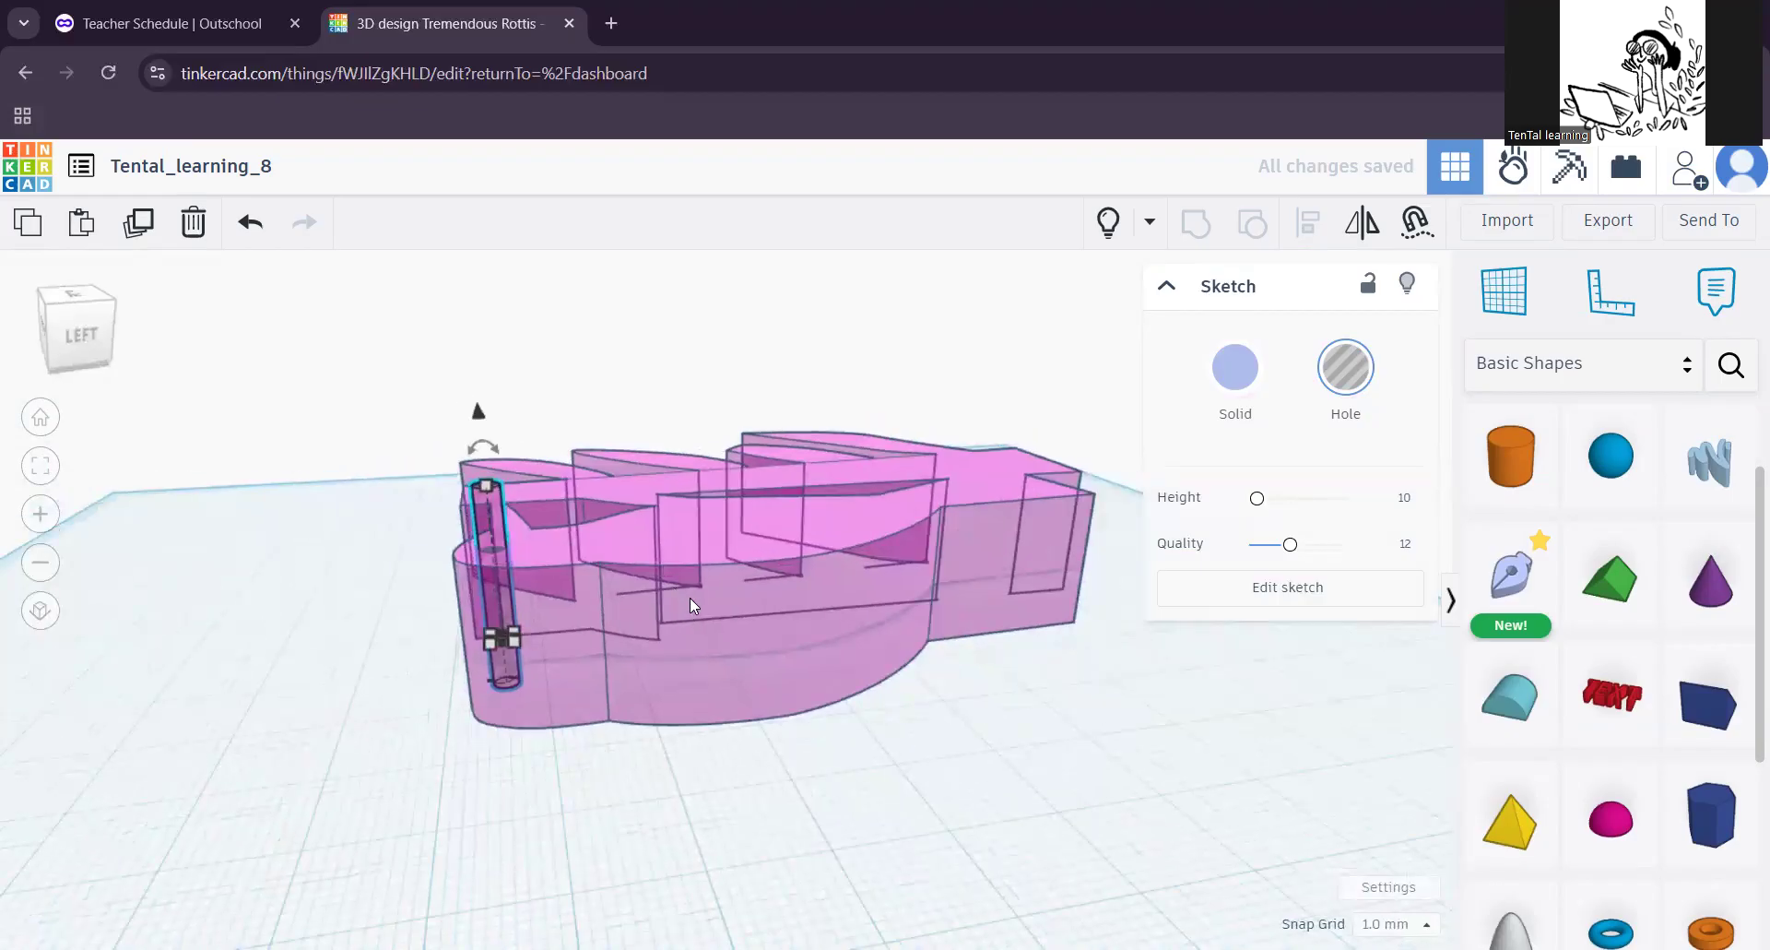
# Step: Reduce the height of the woodpecker body to about 9.69 mm
pyautogui.click(689, 597)
pyautogui.moveTo(777, 473); pyautogui.dragTo(784, 551)
pyautogui.scroll(2, 812, 832)
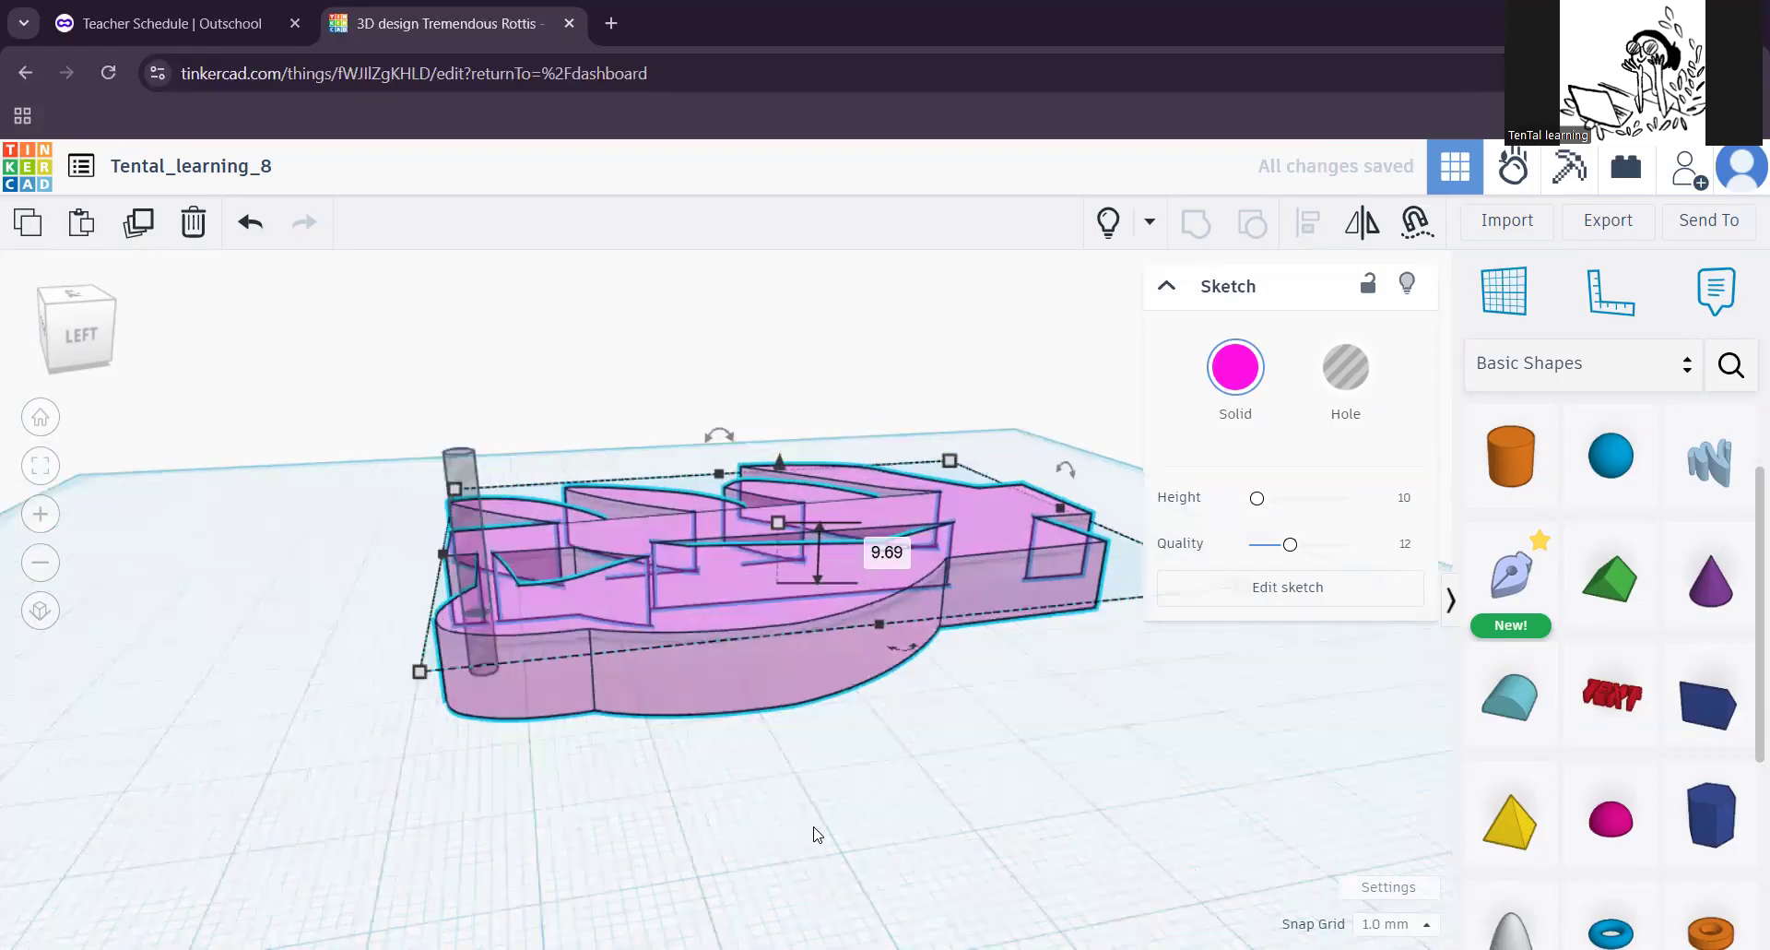
pyautogui.moveTo(760, 829); pyautogui.dragTo(694, 830, button='right')
# Step: Shorten the eye hole cylinder to about 9 mm so that only its top protrudes from the head
pyautogui.moveTo(780, 579); pyautogui.dragTo(386, 394, button='right')
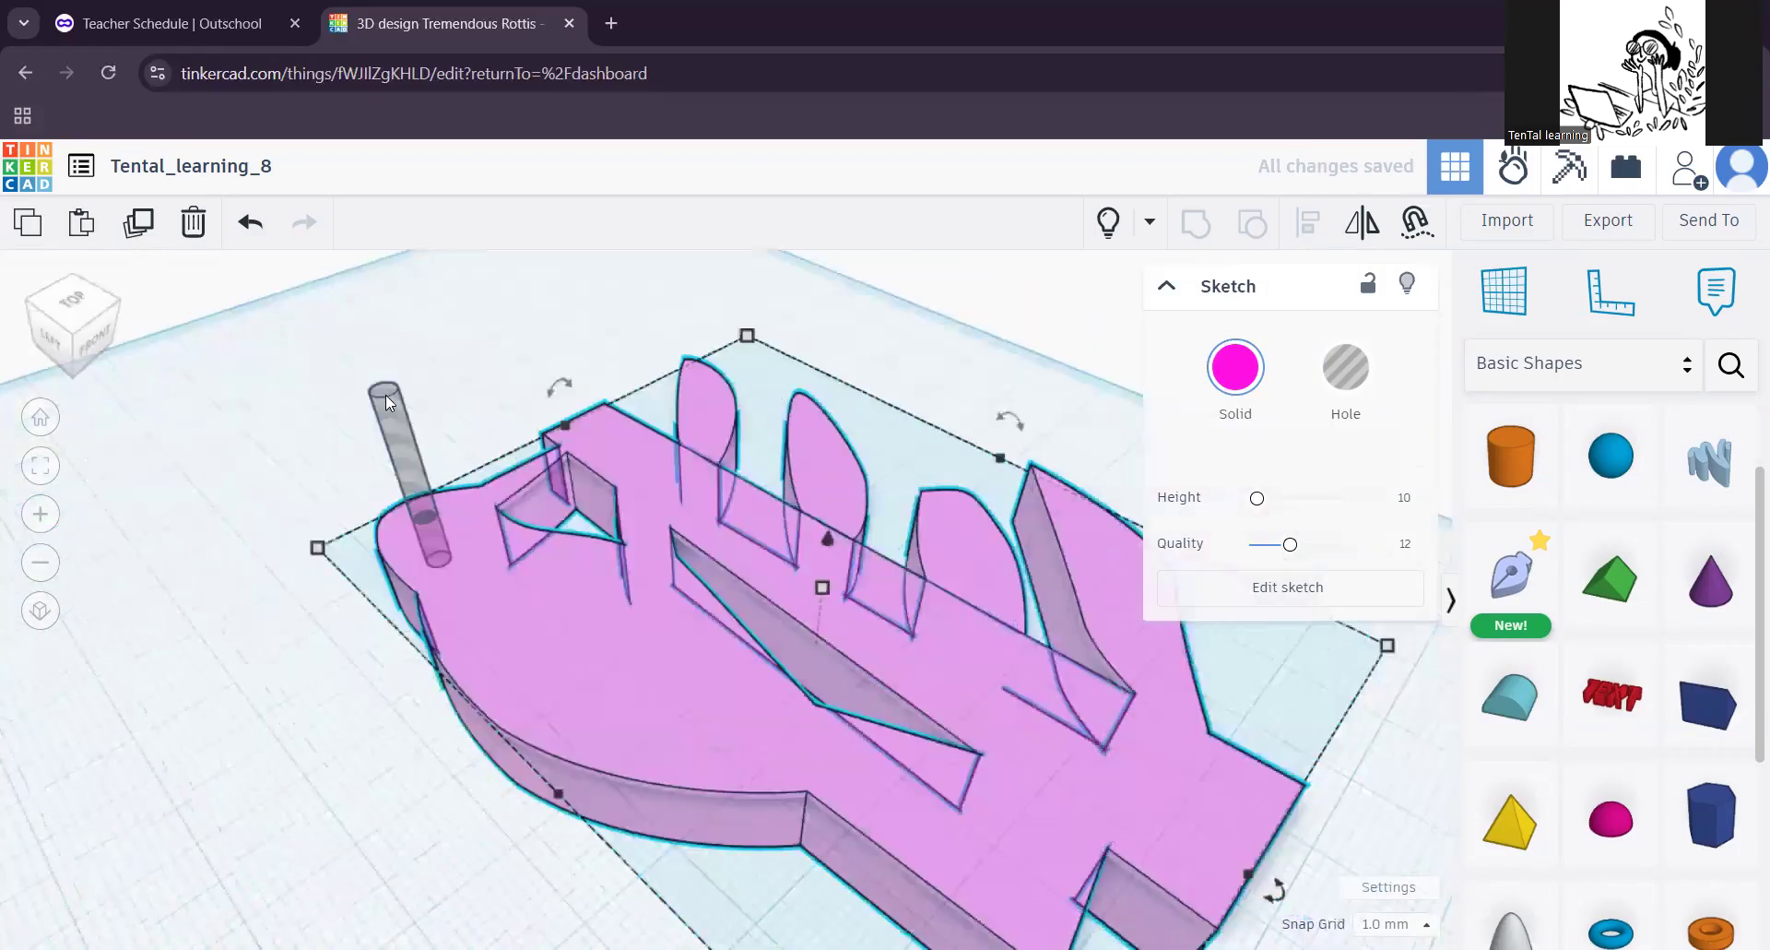
pyautogui.click(388, 403)
pyautogui.moveTo(386, 391); pyautogui.dragTo(417, 524)
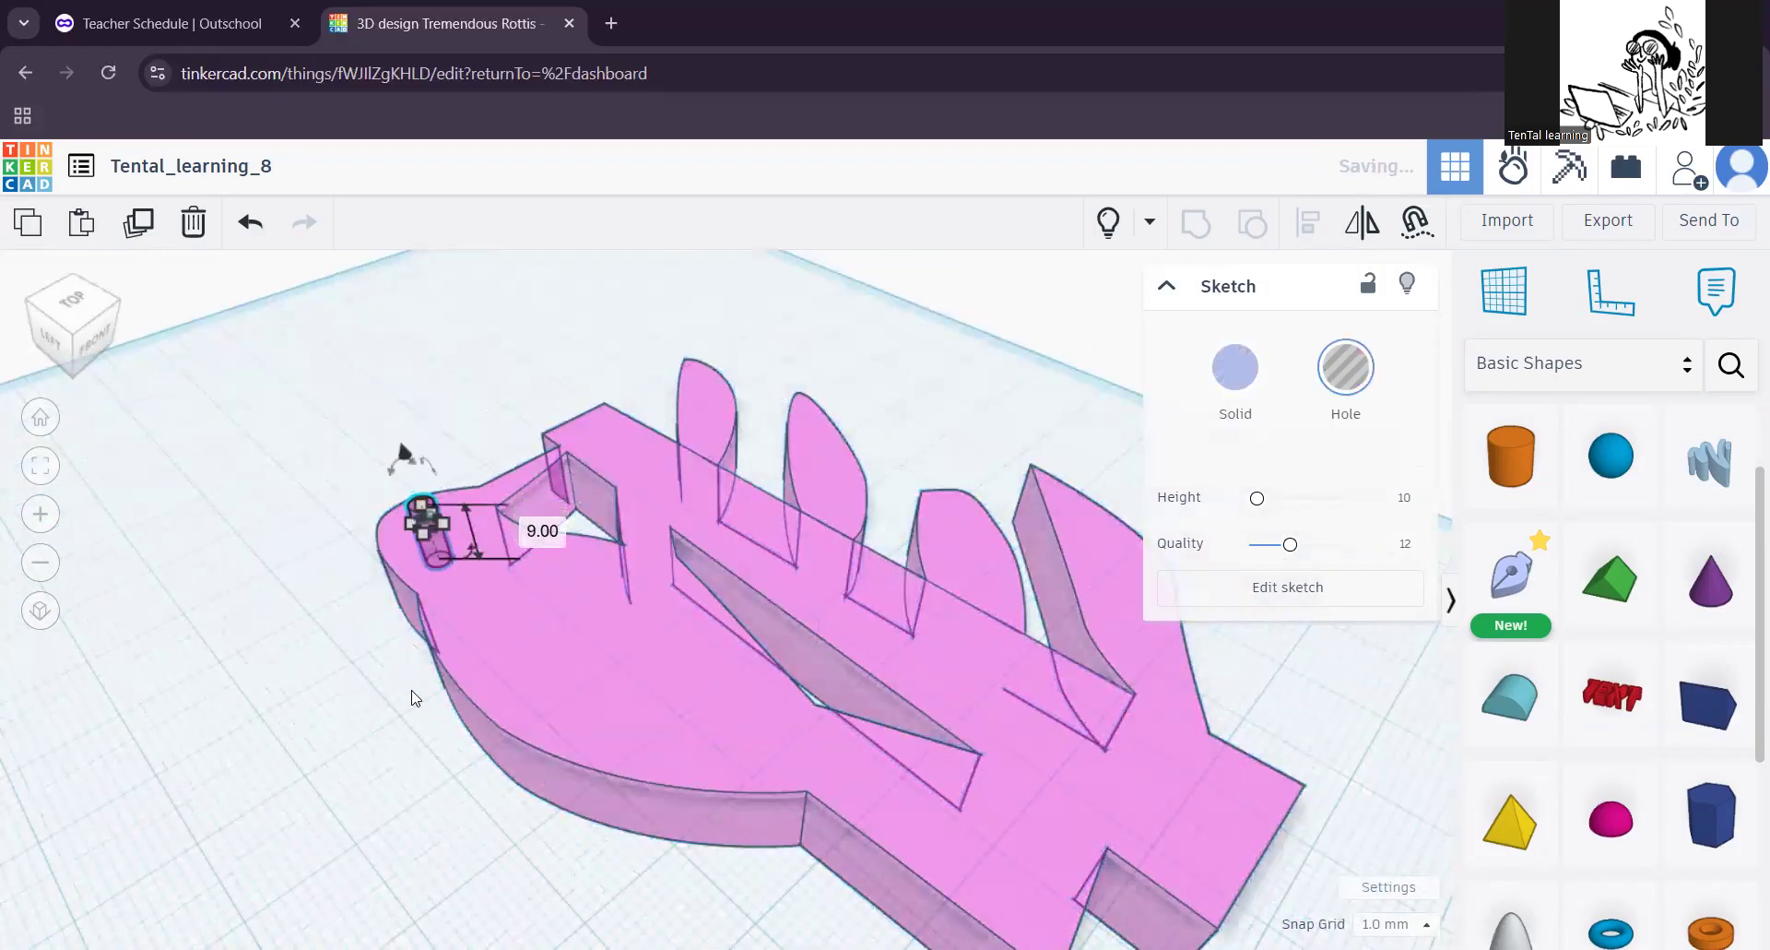
pyautogui.moveTo(386, 553); pyautogui.dragTo(367, 579, button='middle')
pyautogui.click(426, 454)
pyautogui.scroll(3, 428, 642)
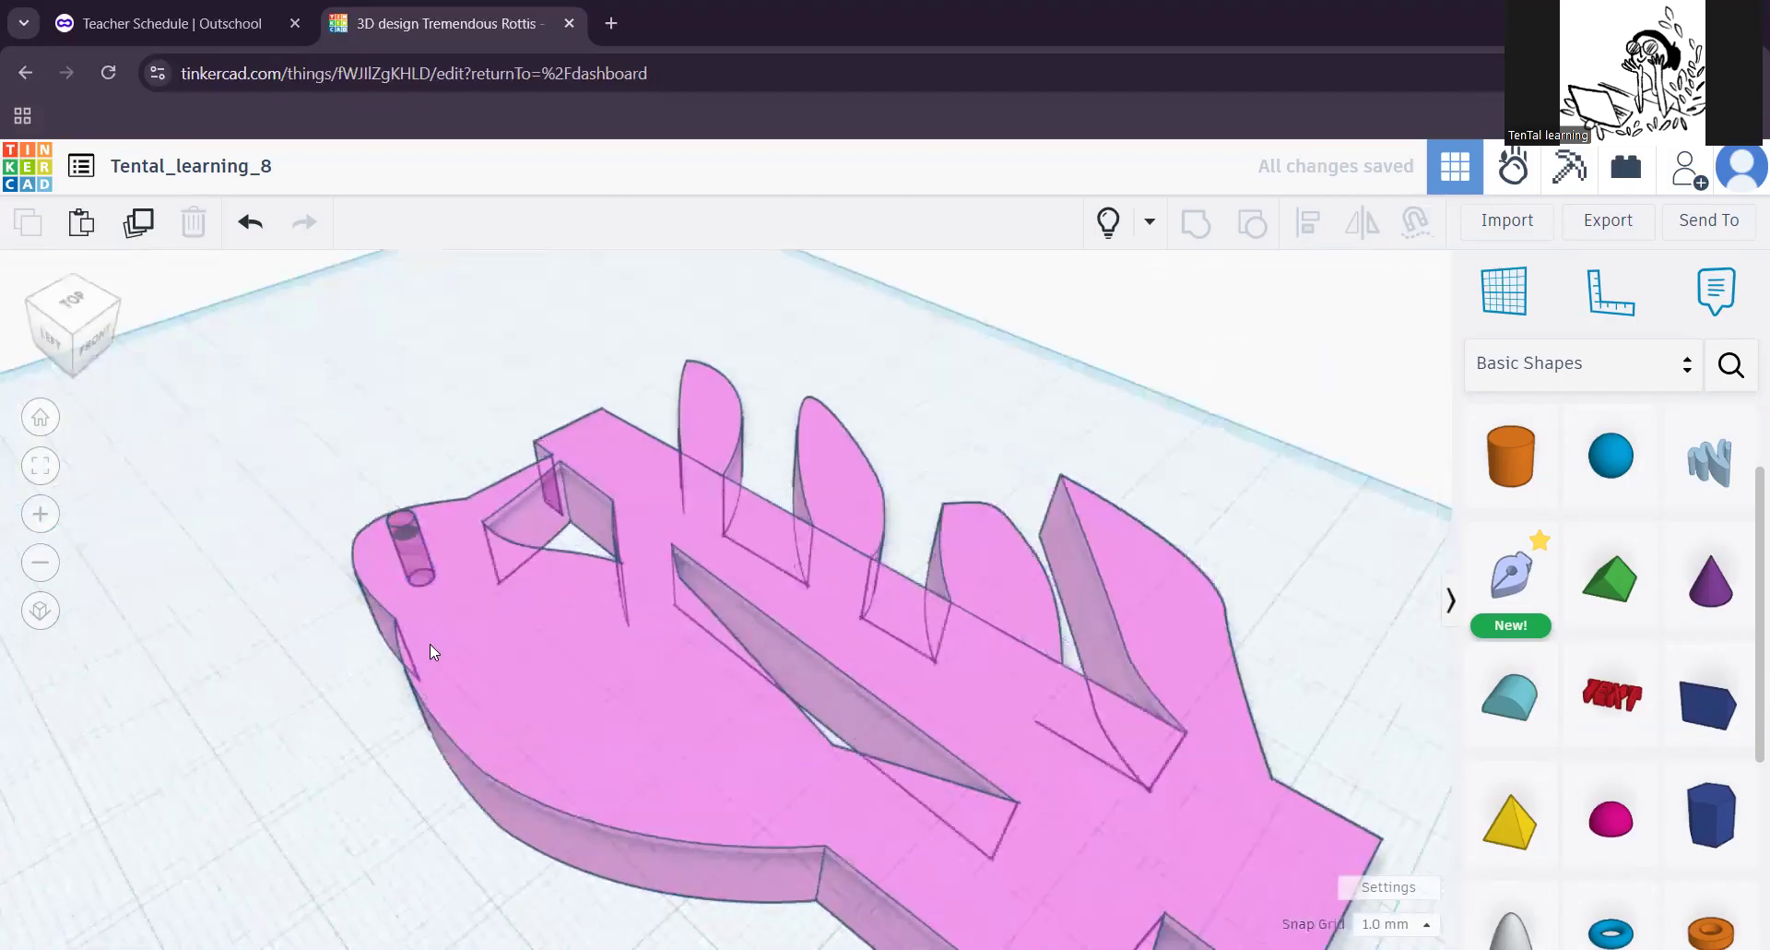
# Step: Select all shapes and group the eye hole with the woodpecker body to cut the eye
pyautogui.moveTo(524, 686); pyautogui.dragTo(577, 720, button='middle')
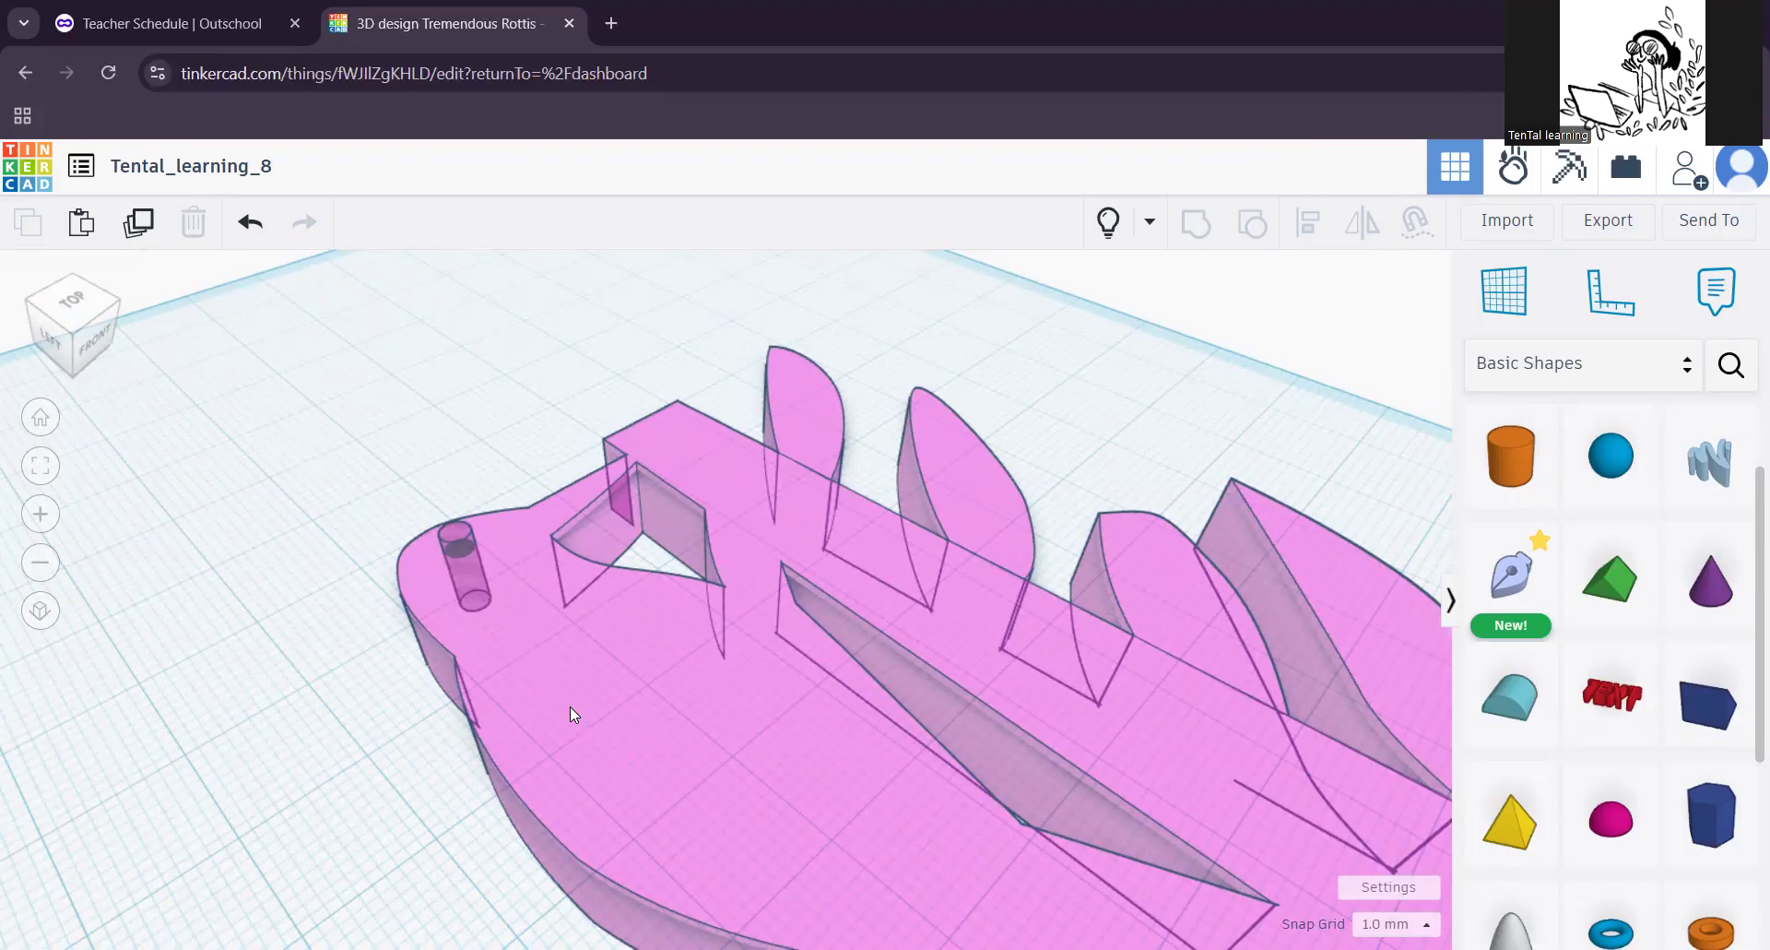
pyautogui.hotkey('ctrl', 'a')
pyautogui.scroll(-2, 570, 715)
pyautogui.scroll(-2, 627, 693)
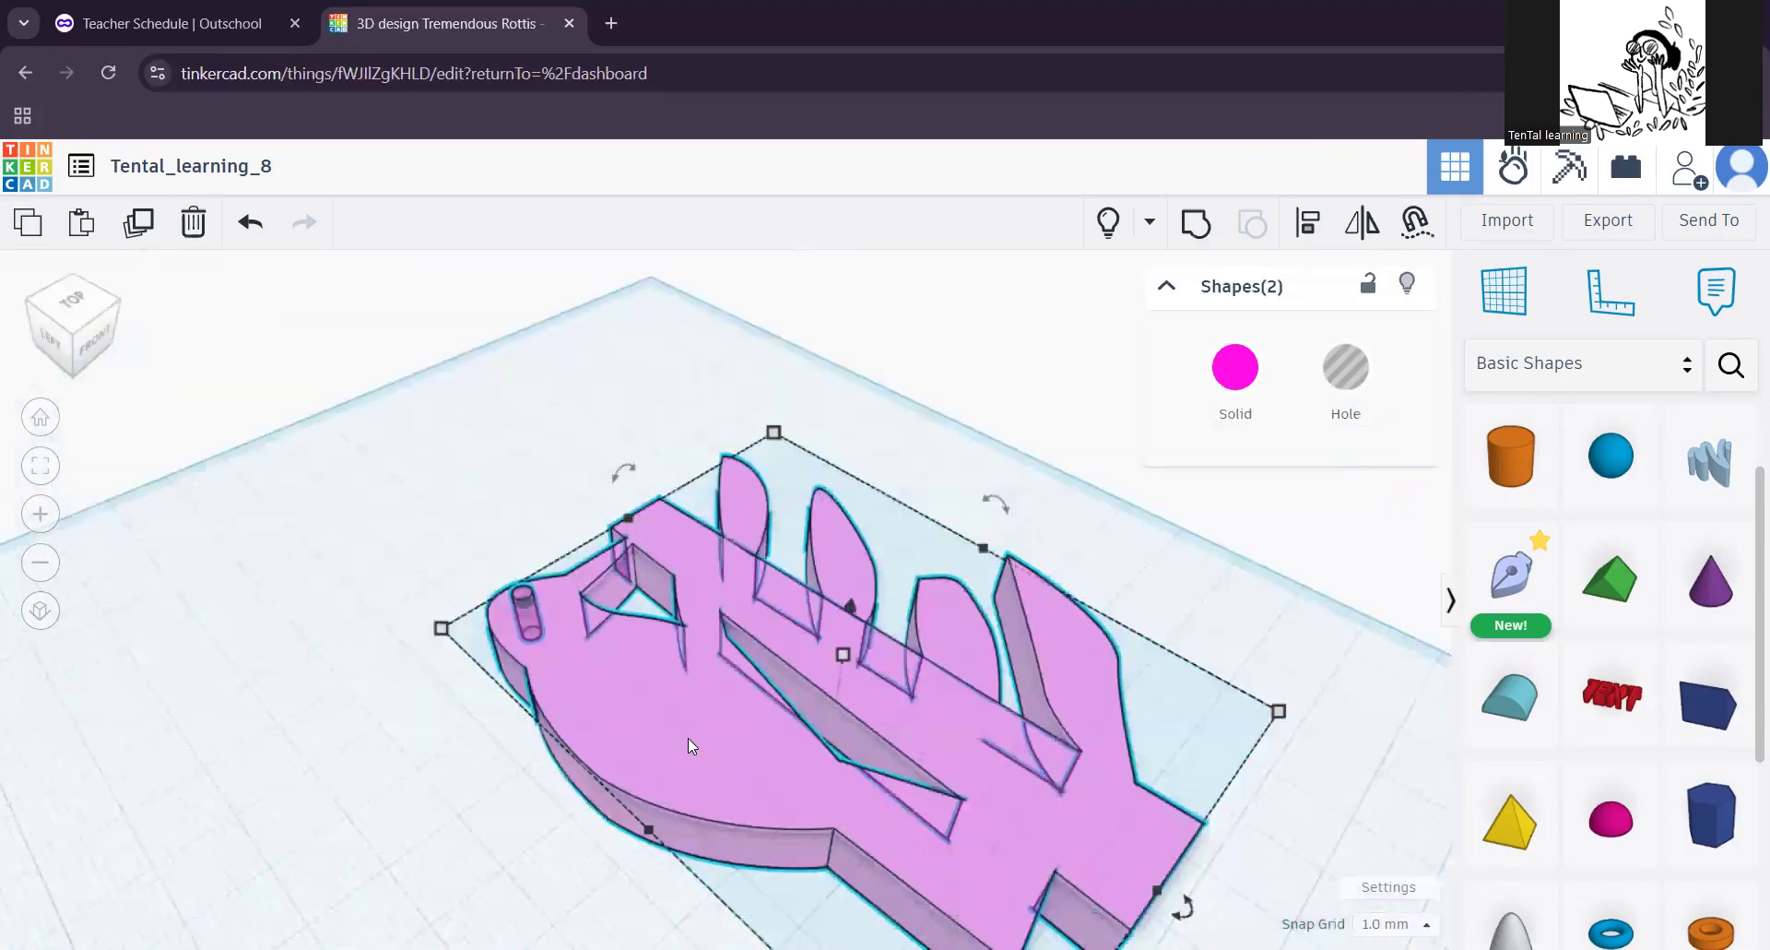
pyautogui.scroll(-3, 632, 643)
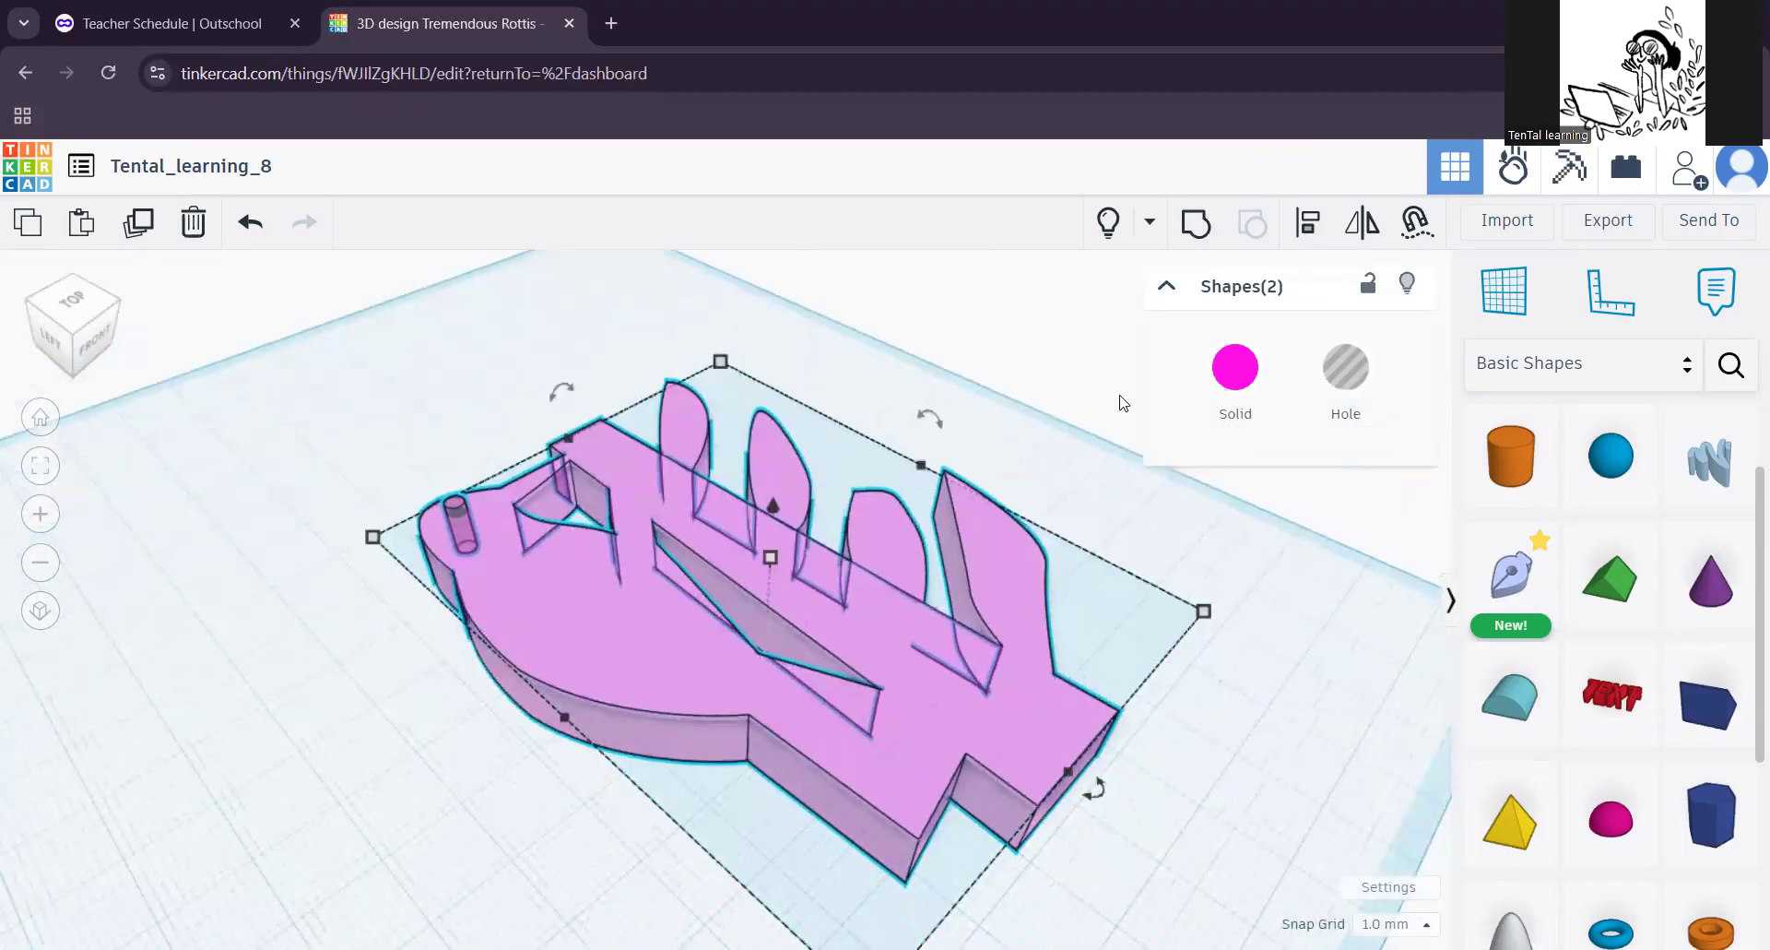
pyautogui.click(1196, 238)
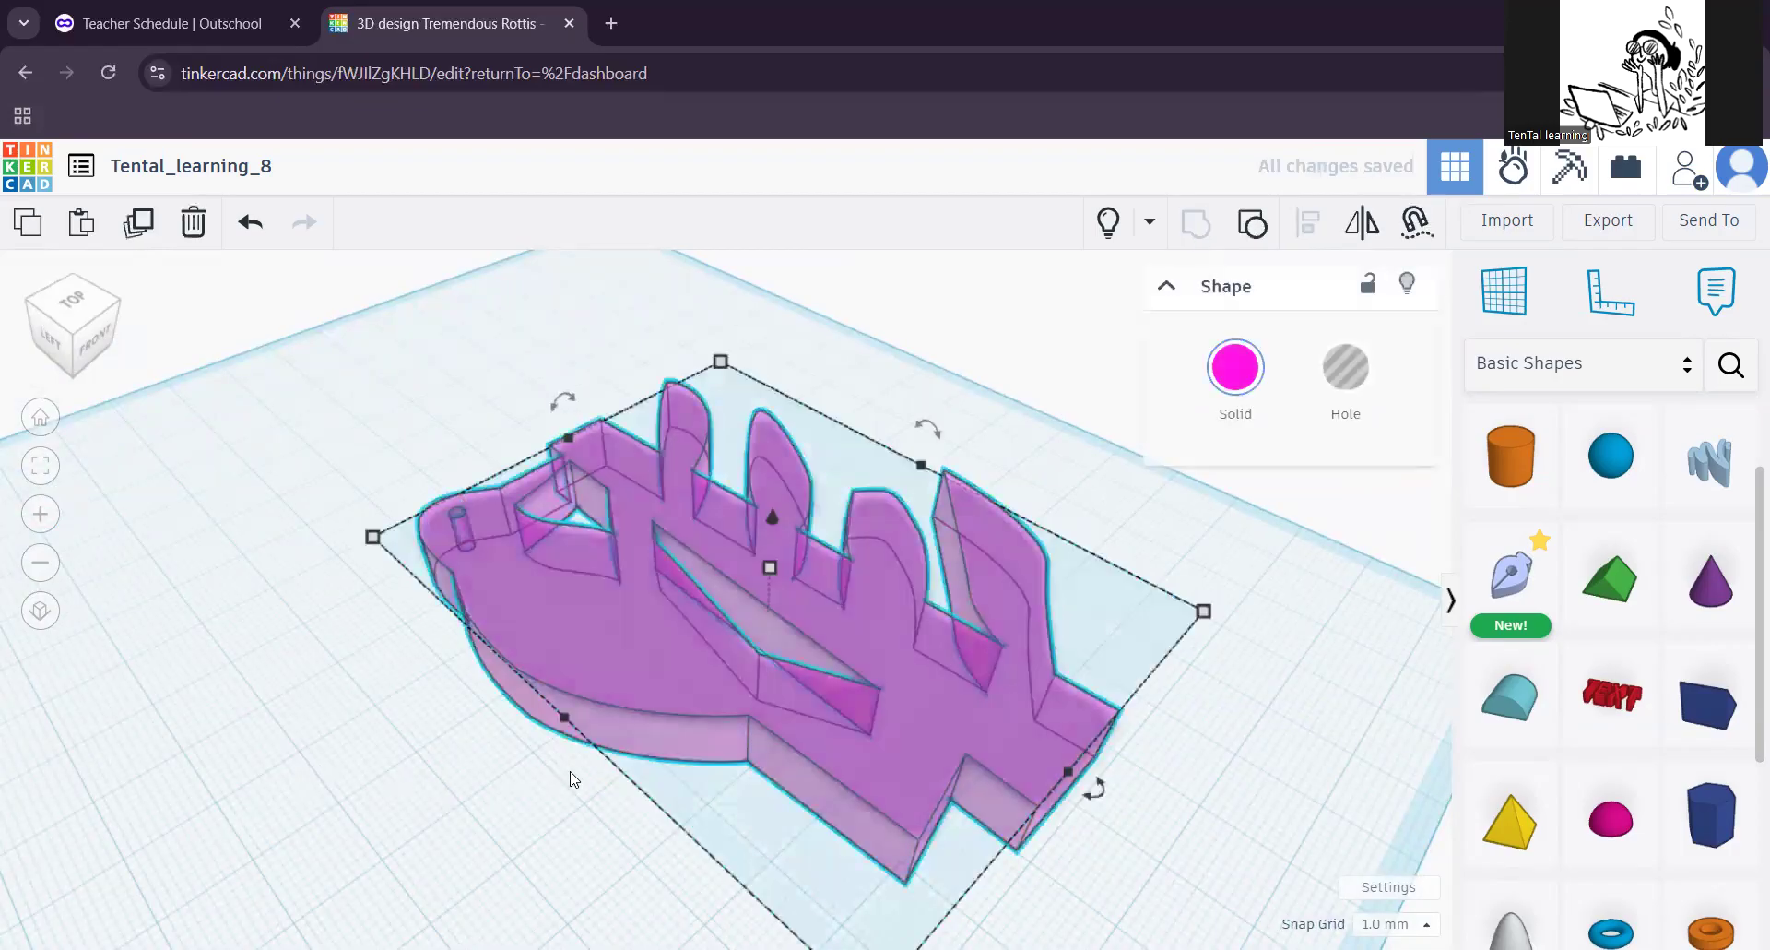
pyautogui.click(571, 780)
# Step: Turn off transparency for the grouped woodpecker shape, keeping its magenta solid colour
pyautogui.scroll(-1, 570, 779)
pyautogui.moveTo(776, 678); pyautogui.dragTo(597, 811, button='right')
pyautogui.moveTo(696, 612); pyautogui.dragTo(569, 654, button='middle')
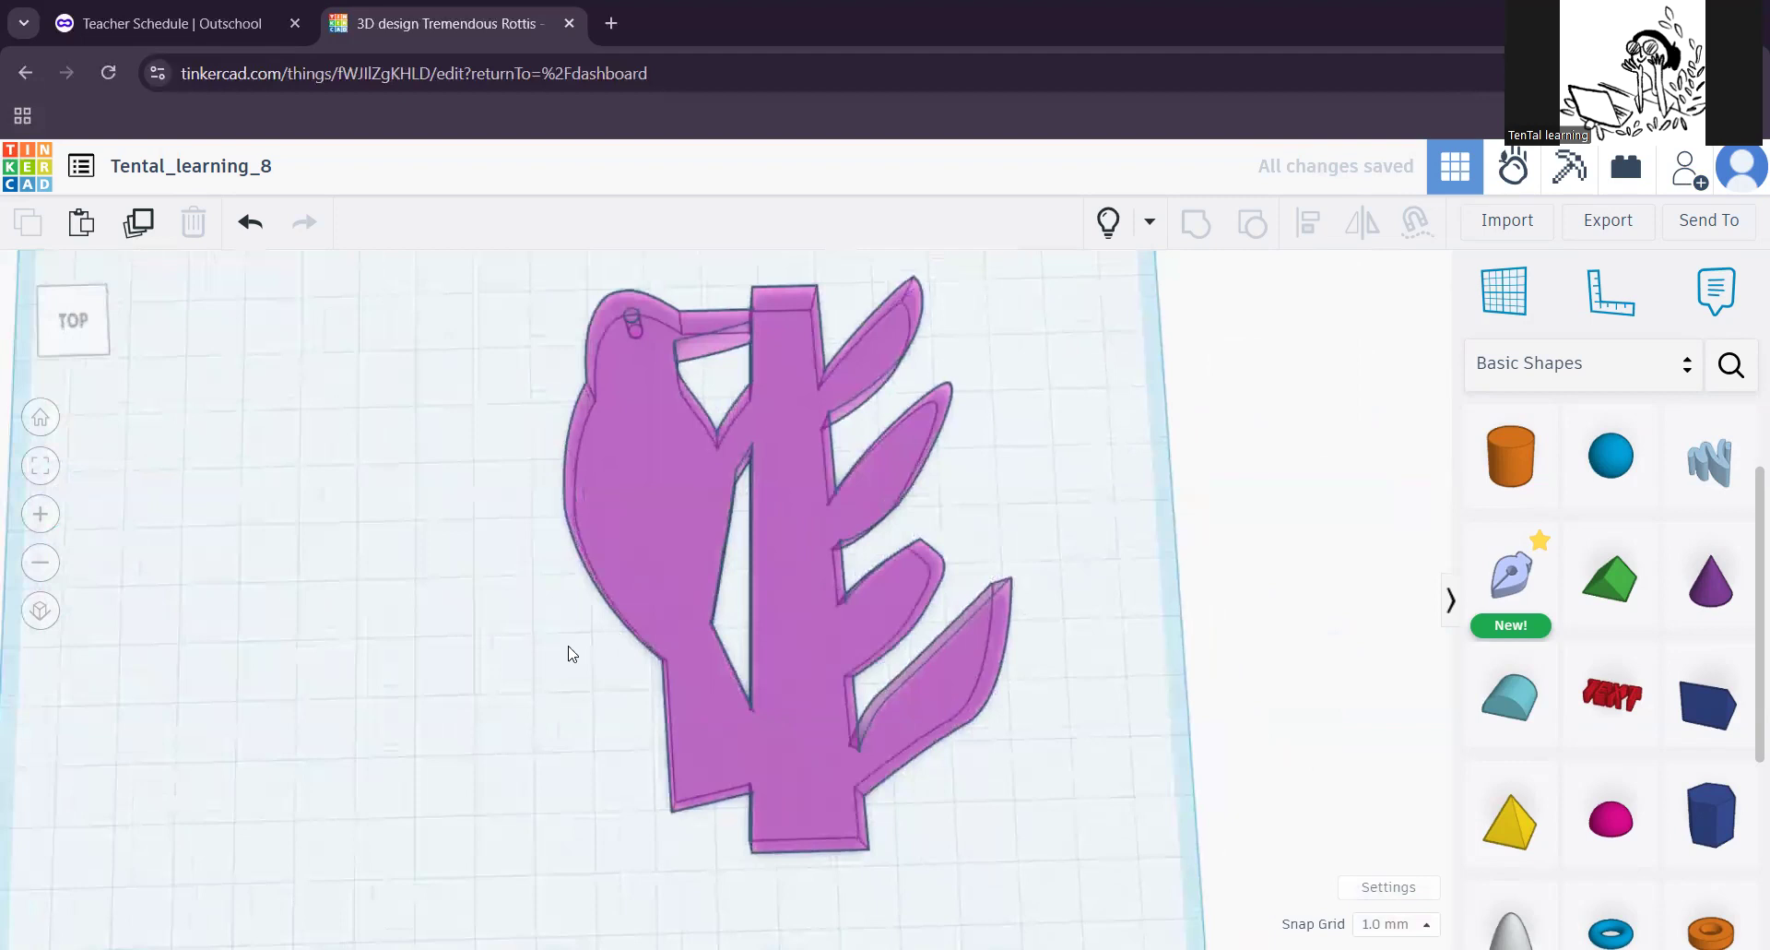
pyautogui.click(673, 559)
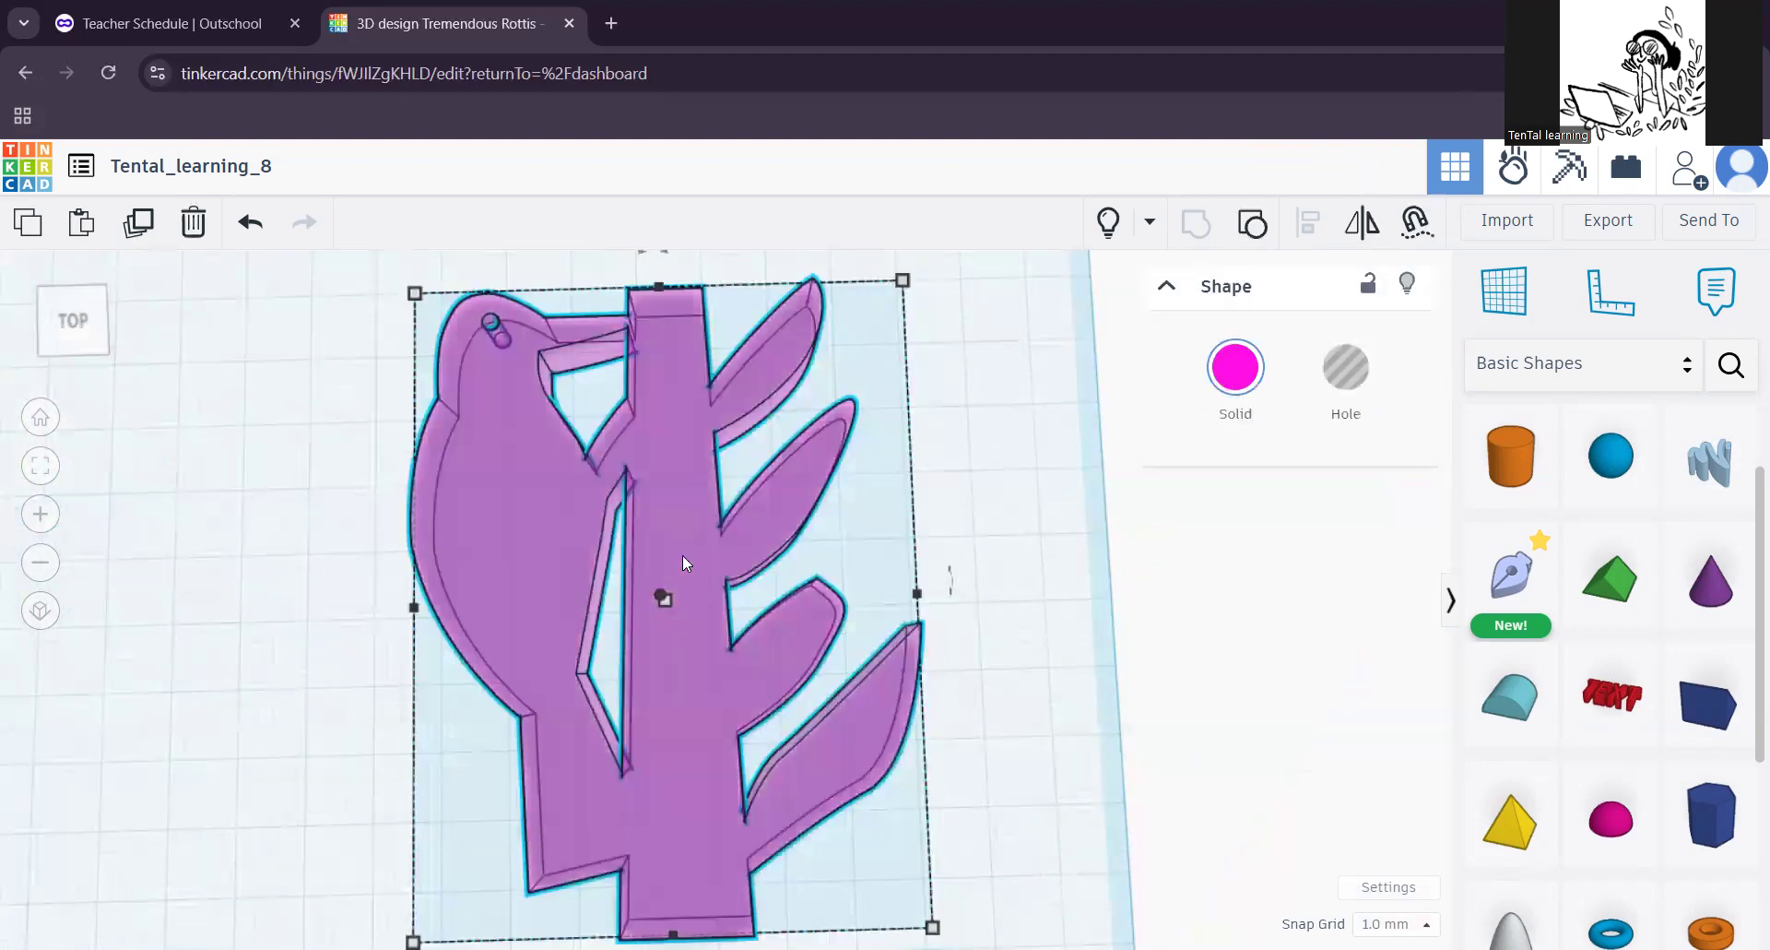
pyautogui.click(1215, 417)
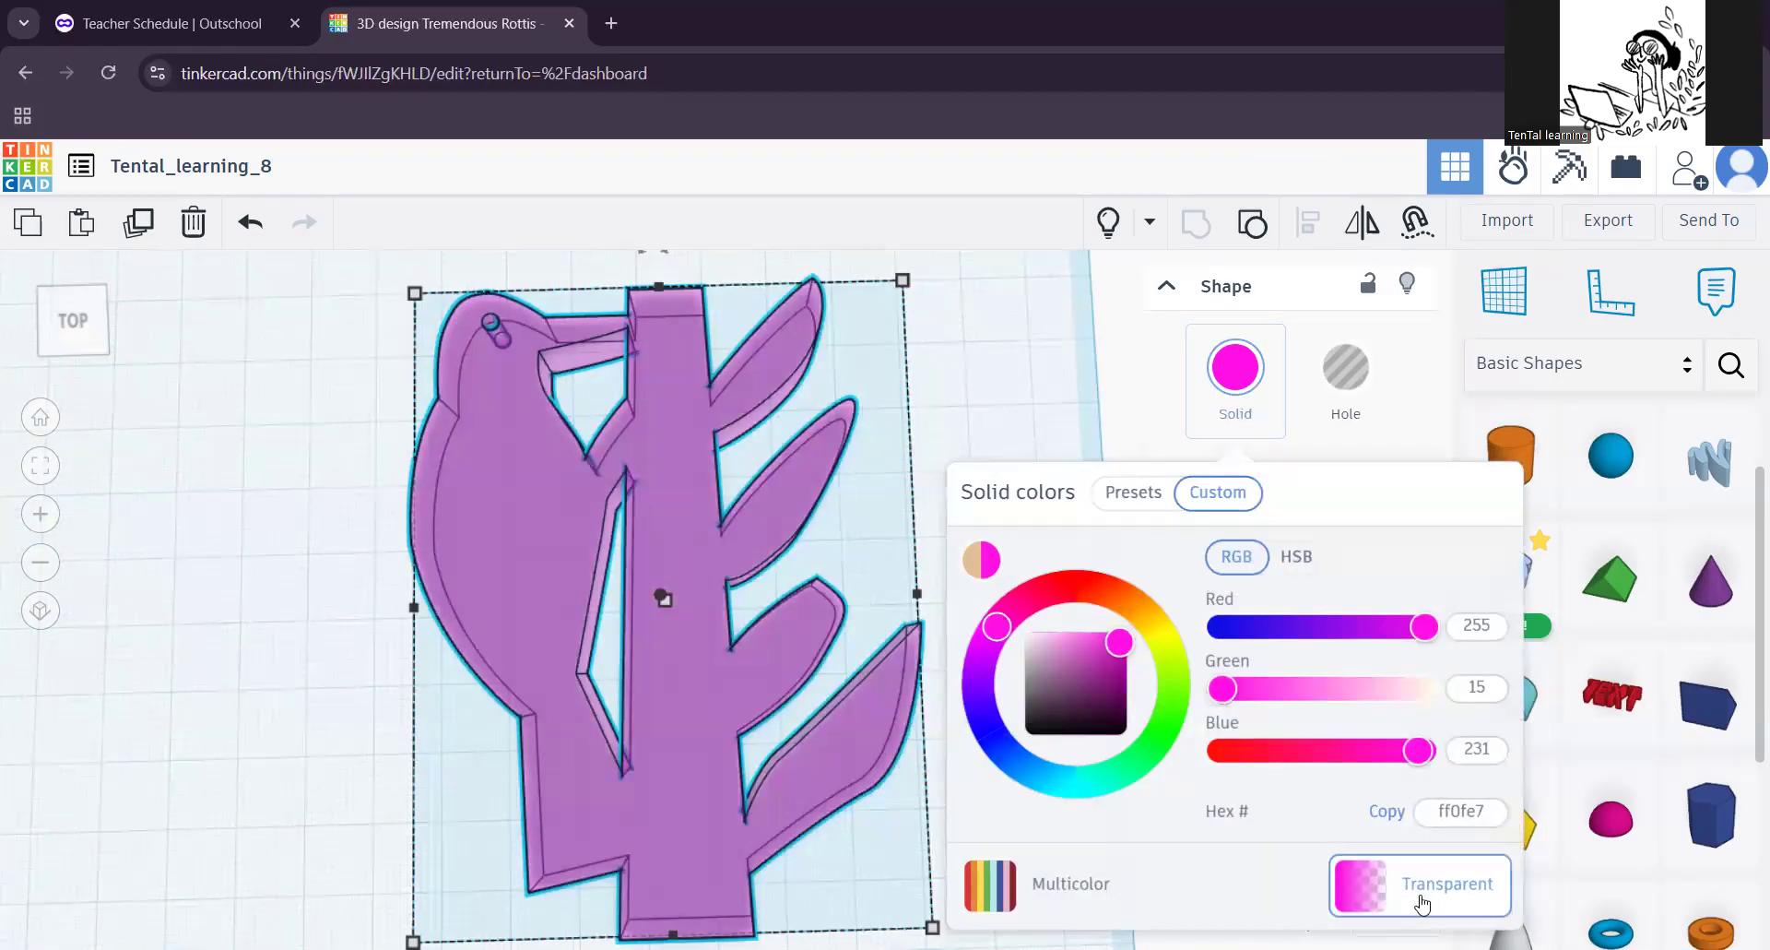
pyautogui.click(1420, 895)
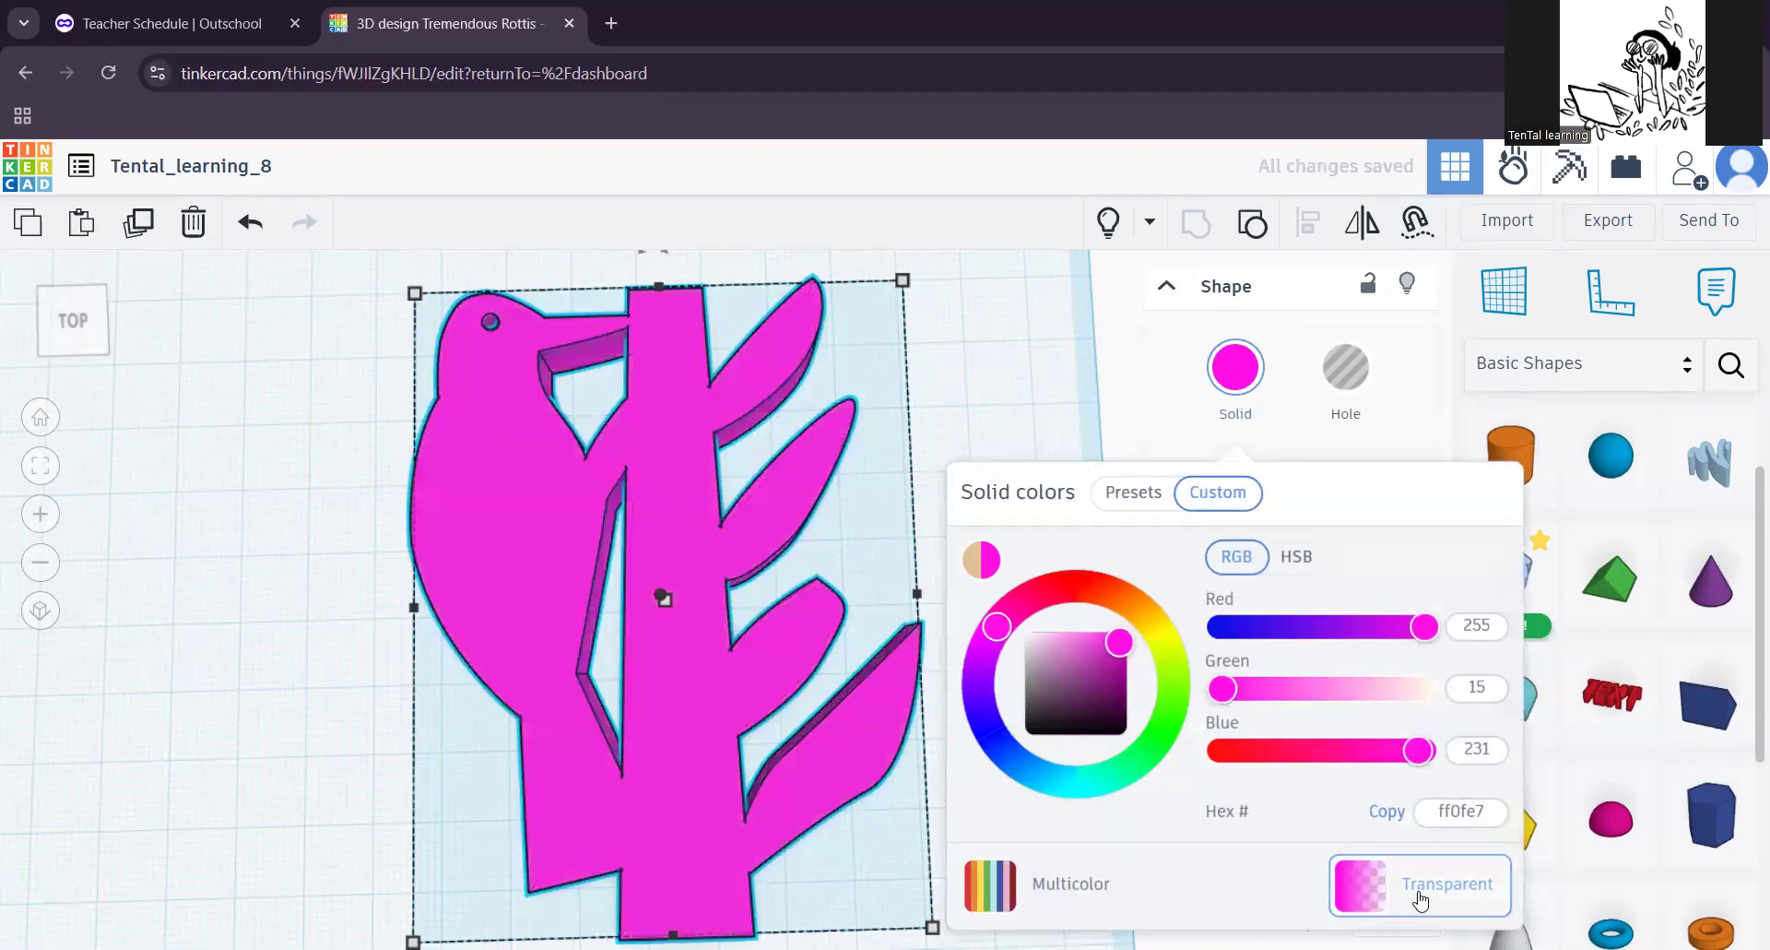
pyautogui.click(1423, 894)
pyautogui.click(1425, 896)
pyautogui.click(1424, 896)
pyautogui.click(1425, 895)
pyautogui.click(554, 671)
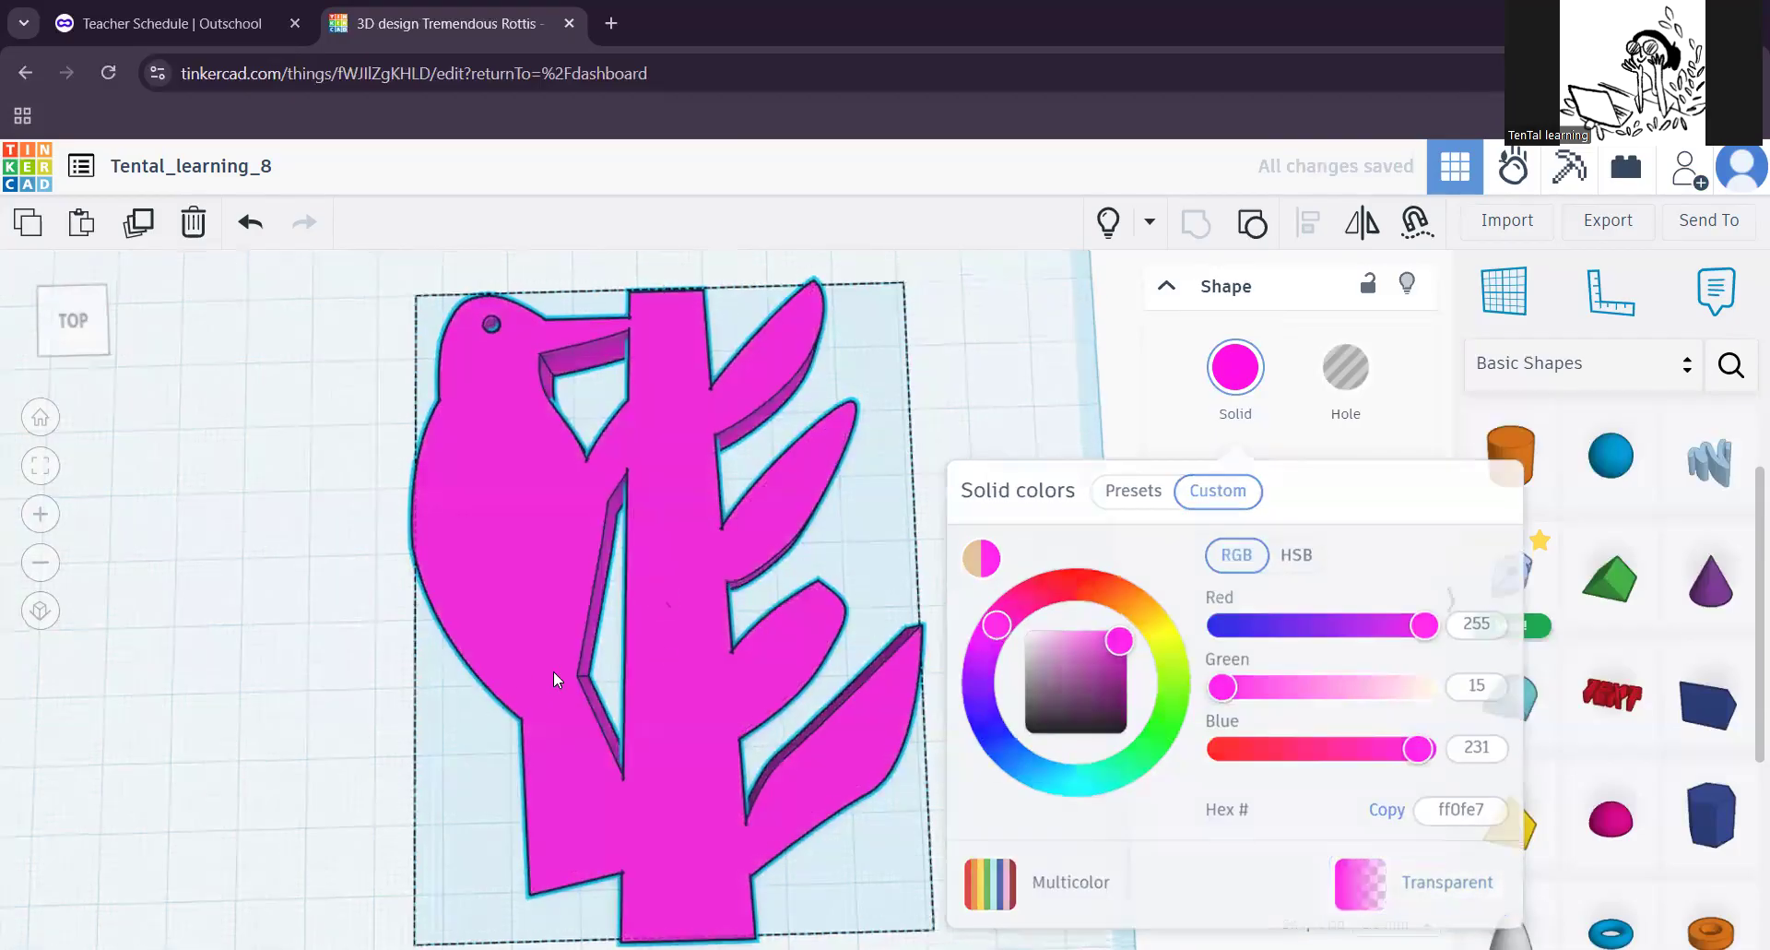
# Step: Examine the finished woodpecker with its cut eye from above and from the side
pyautogui.moveTo(553, 671); pyautogui.dragTo(537, 695, button='middle')
pyautogui.scroll(1, 533, 731)
pyautogui.scroll(-2, 485, 744)
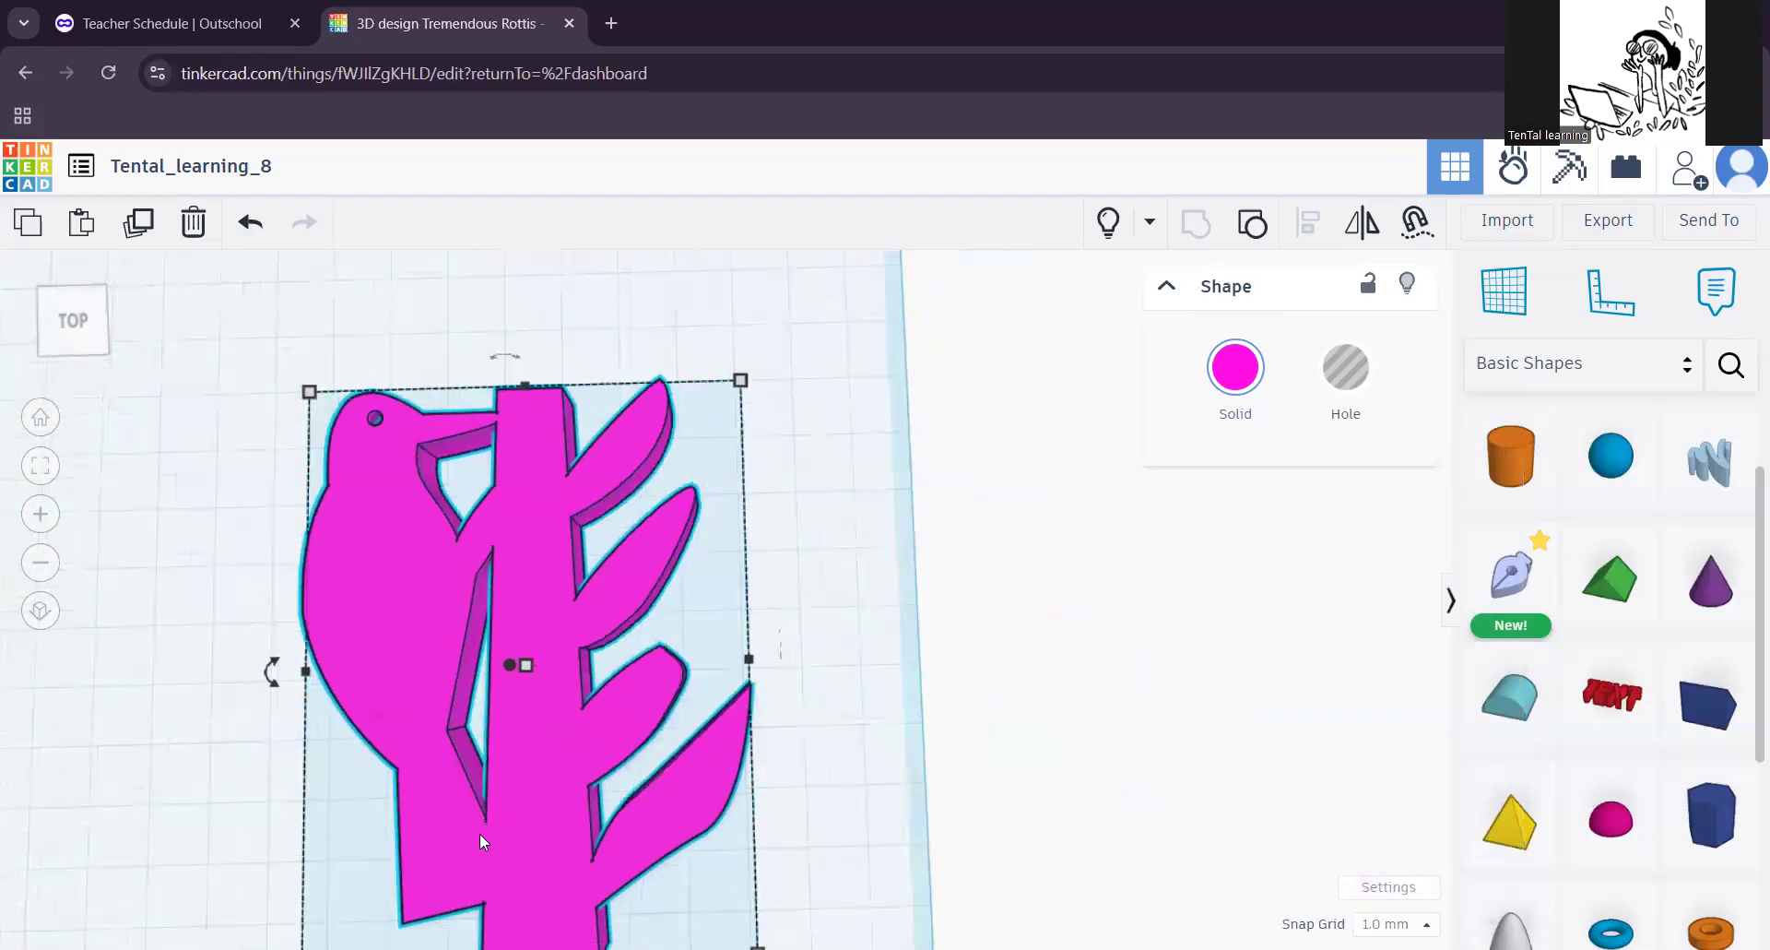
pyautogui.moveTo(479, 833); pyautogui.dragTo(529, 704, button='middle')
pyautogui.moveTo(529, 704); pyautogui.dragTo(843, 671, button='right')
pyautogui.moveTo(843, 672); pyautogui.dragTo(782, 498, button='middle')
pyautogui.scroll(1, 696, 685)
pyautogui.scroll(-1, 718, 612)
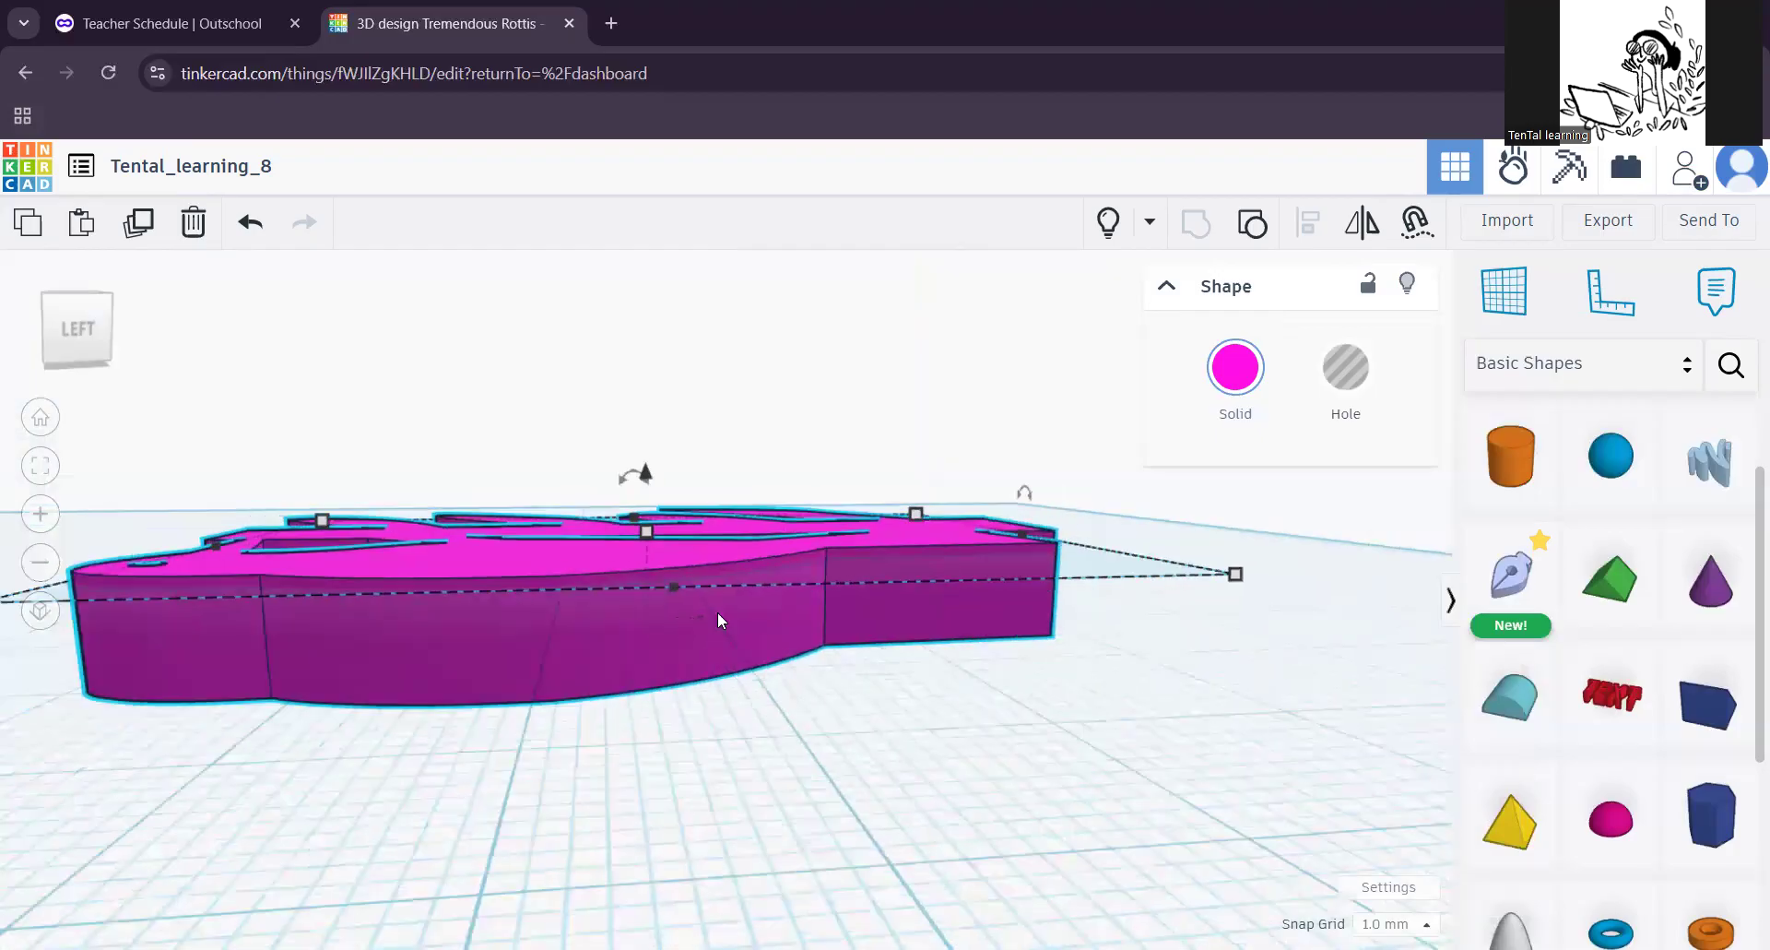
# Step: Sketch a five-sided outline with straight edges over the upper part of the woodpecker's side profile
pyautogui.moveTo(579, 614); pyautogui.dragTo(592, 607, button='middle')
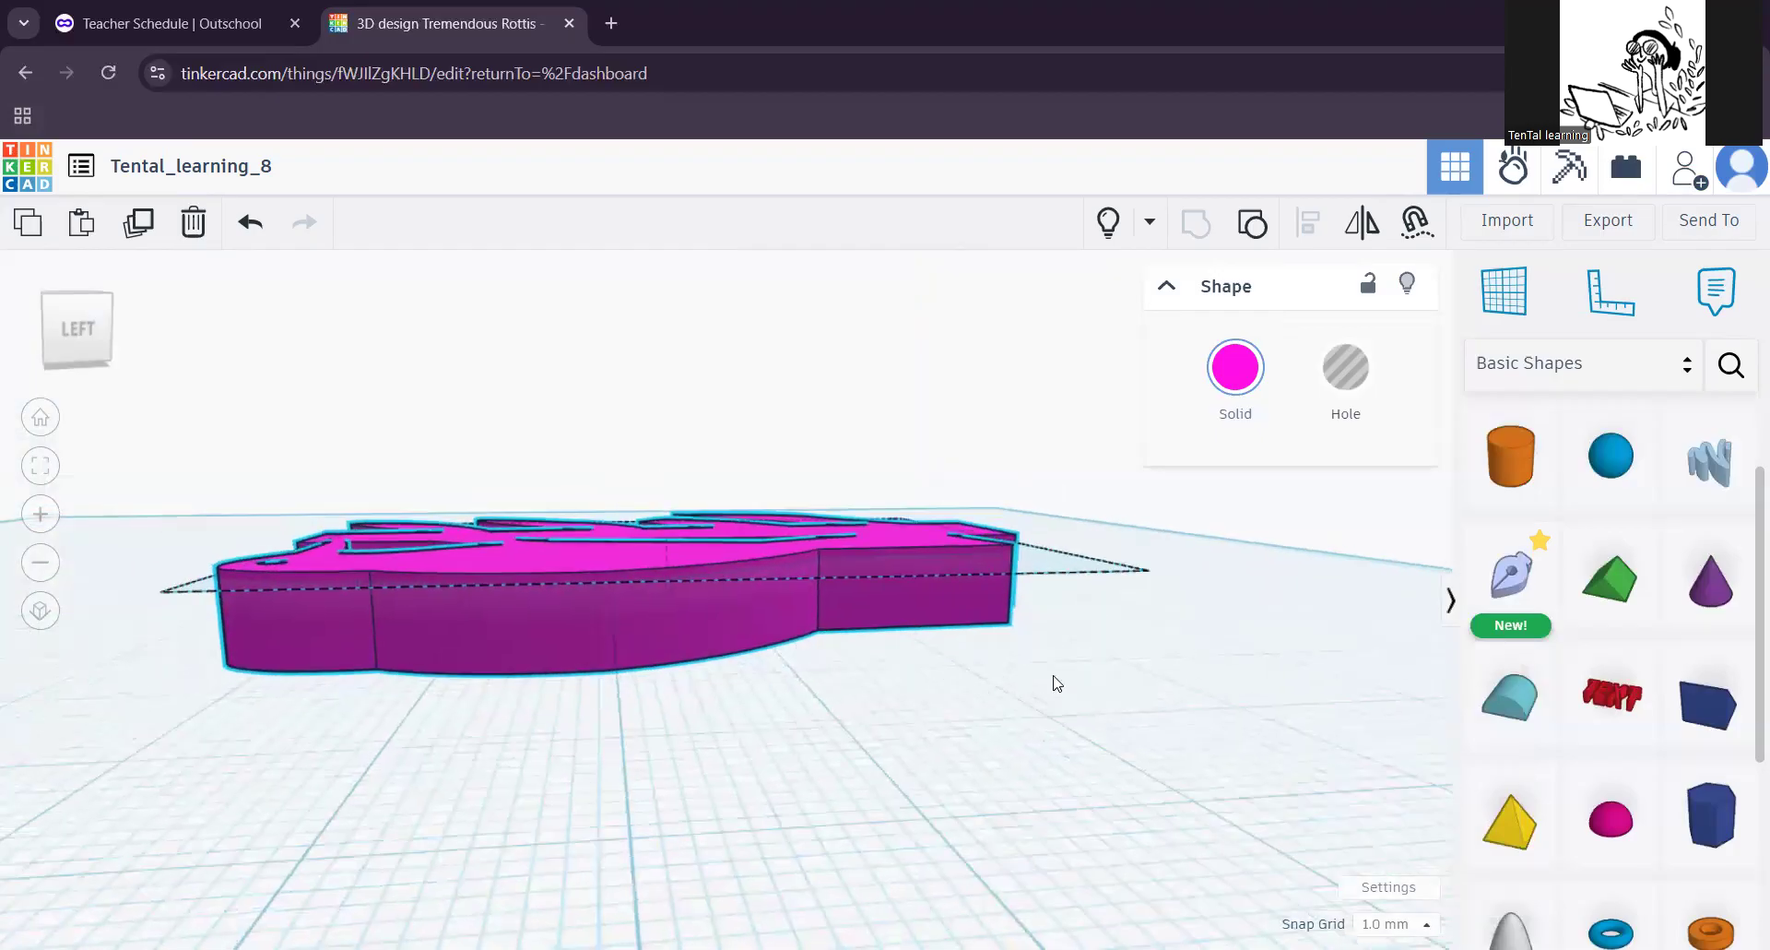
pyautogui.scroll(-2, 773, 573)
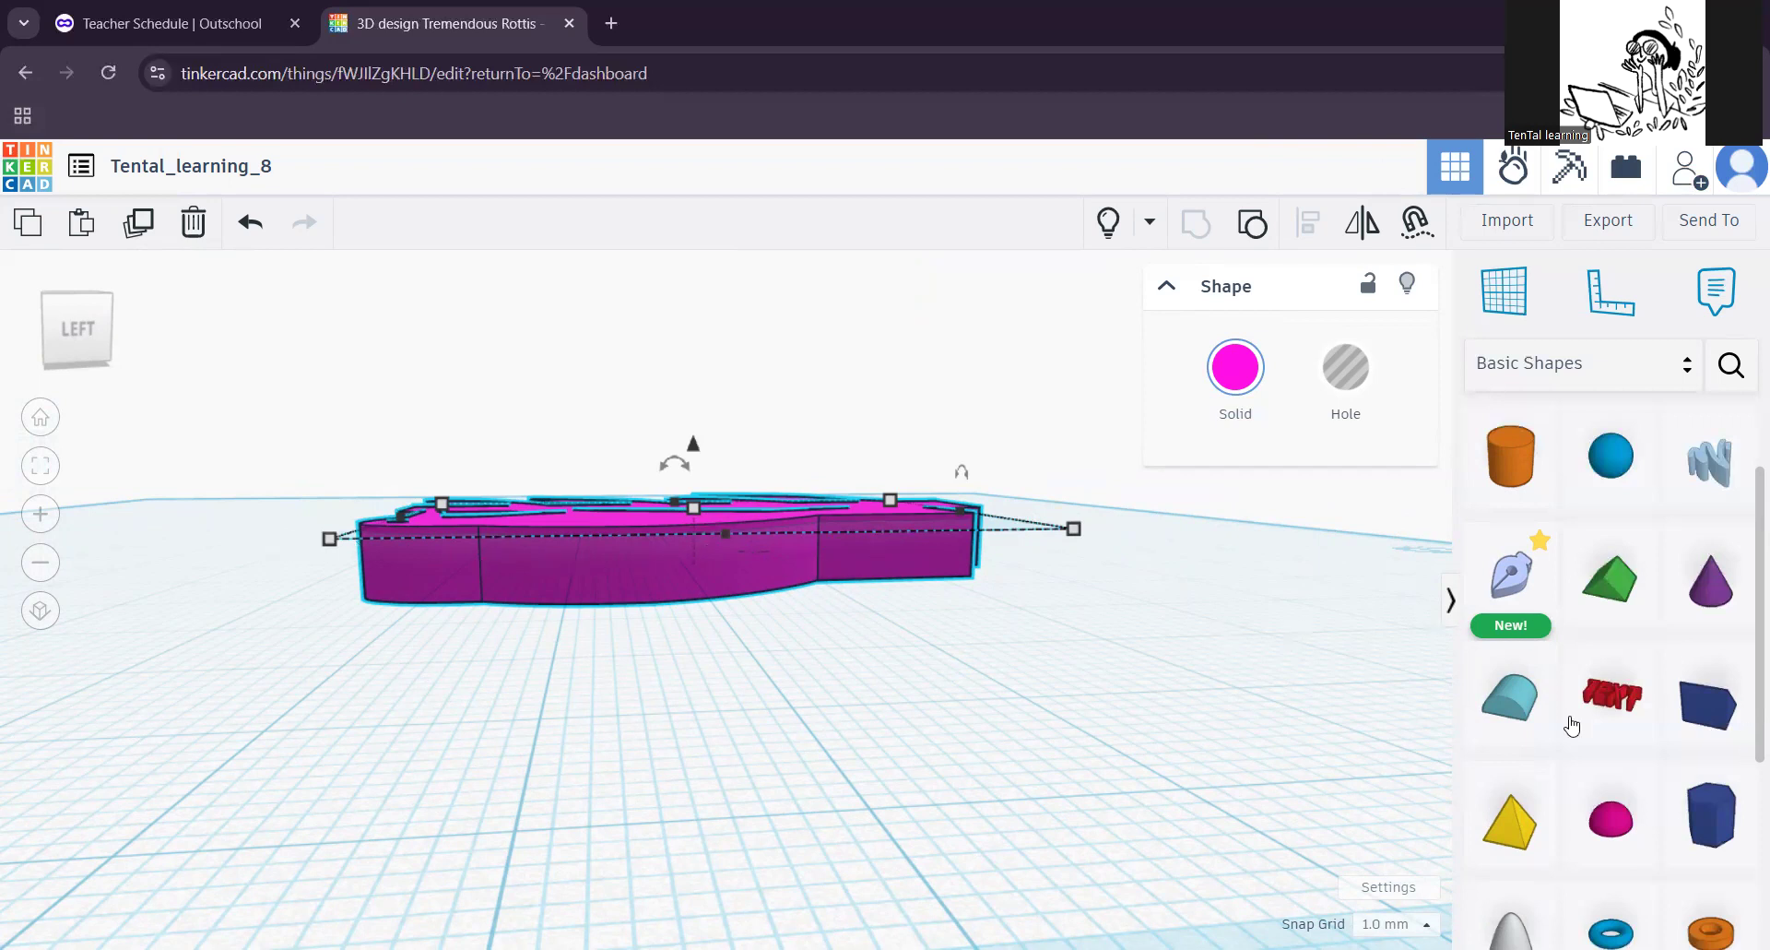
pyautogui.scroll(1, 867, 613)
pyautogui.moveTo(1509, 576); pyautogui.dragTo(620, 537)
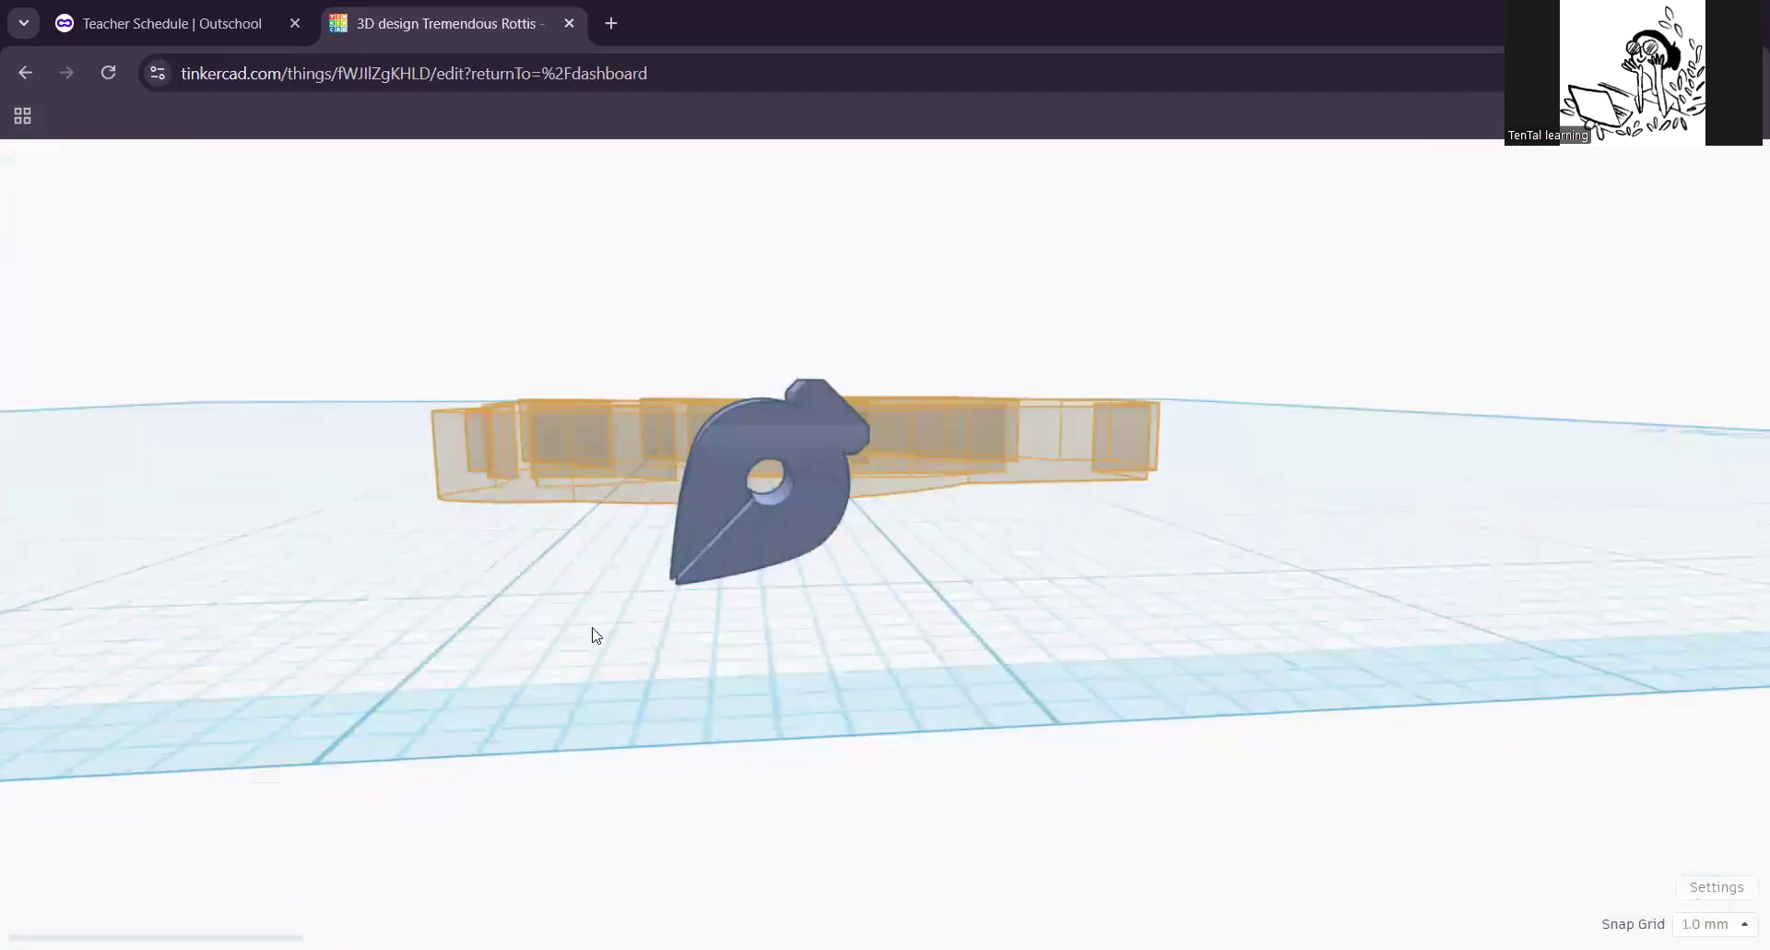
pyautogui.scroll(-5, 594, 653)
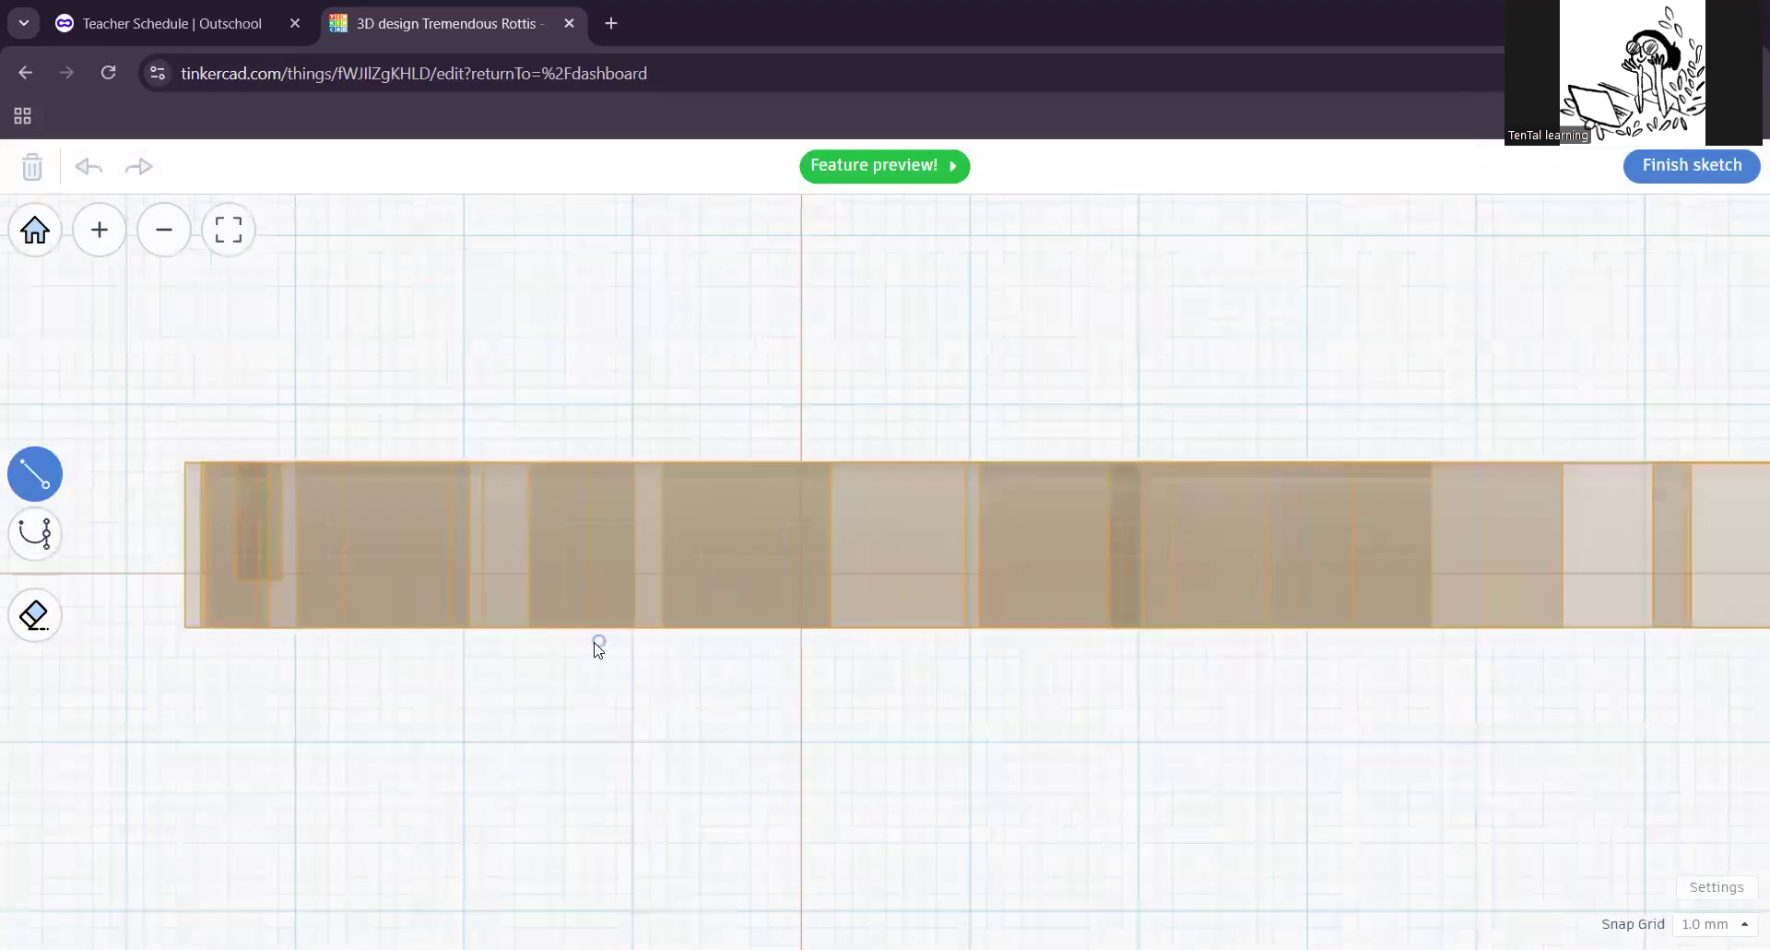
pyautogui.click(341, 571)
pyautogui.click(1476, 527)
pyautogui.click(1231, 416)
pyautogui.click(300, 497)
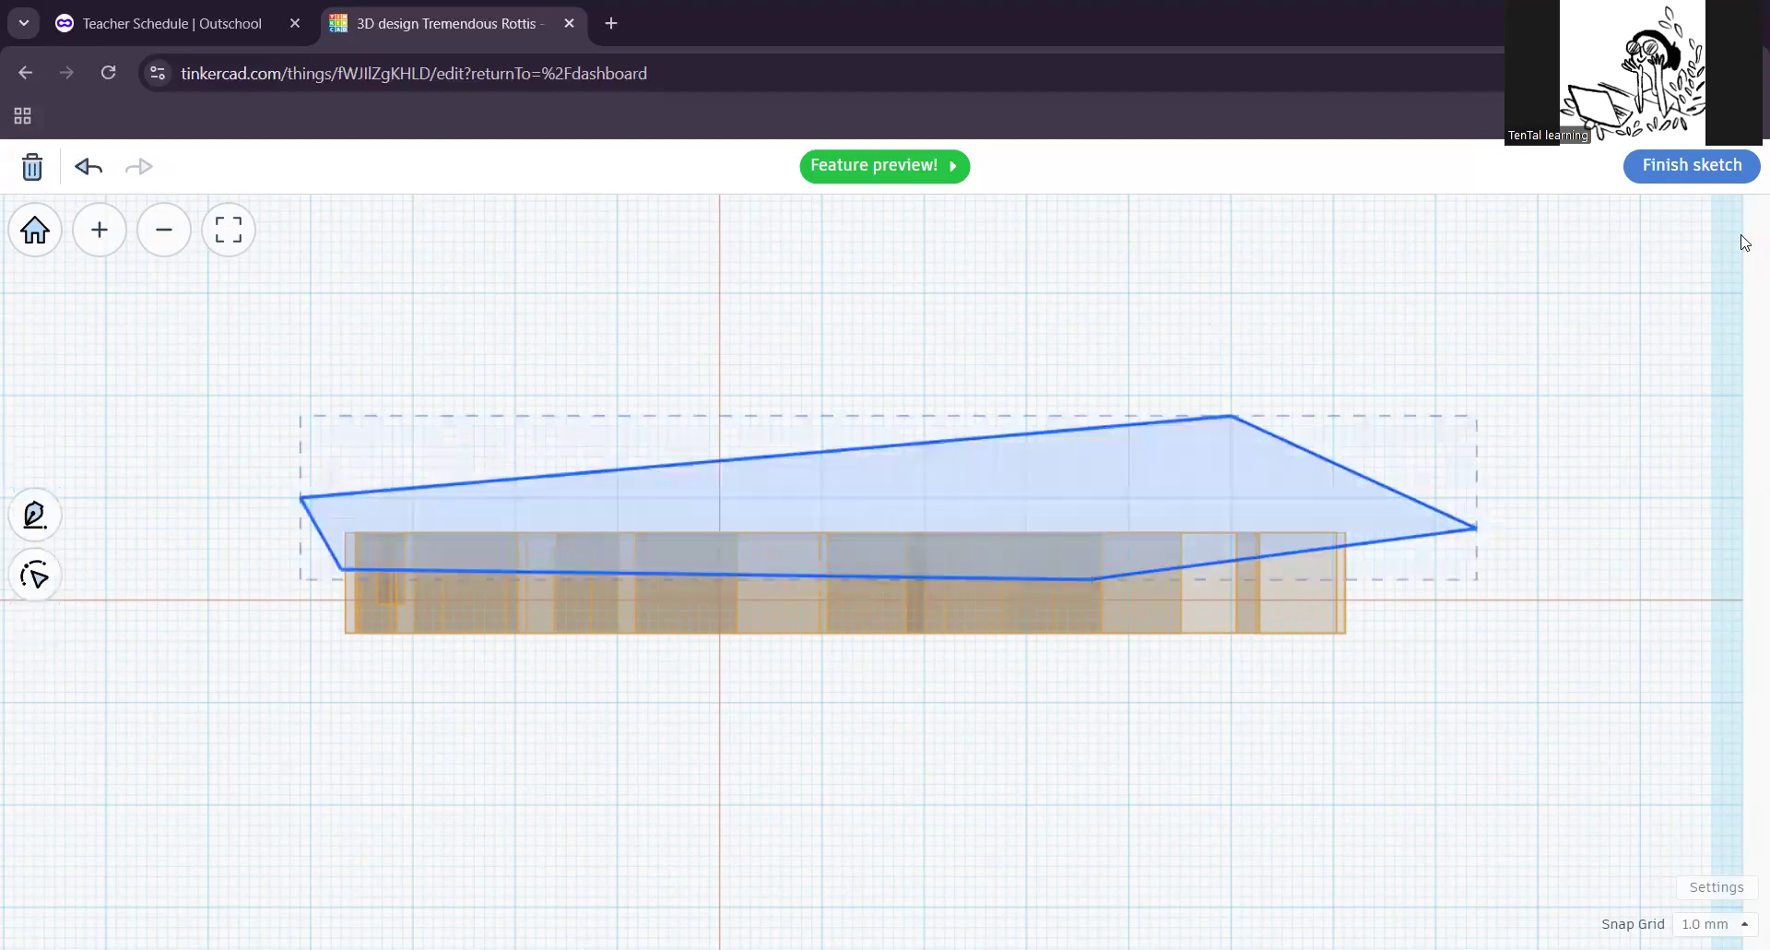
pyautogui.click(1692, 166)
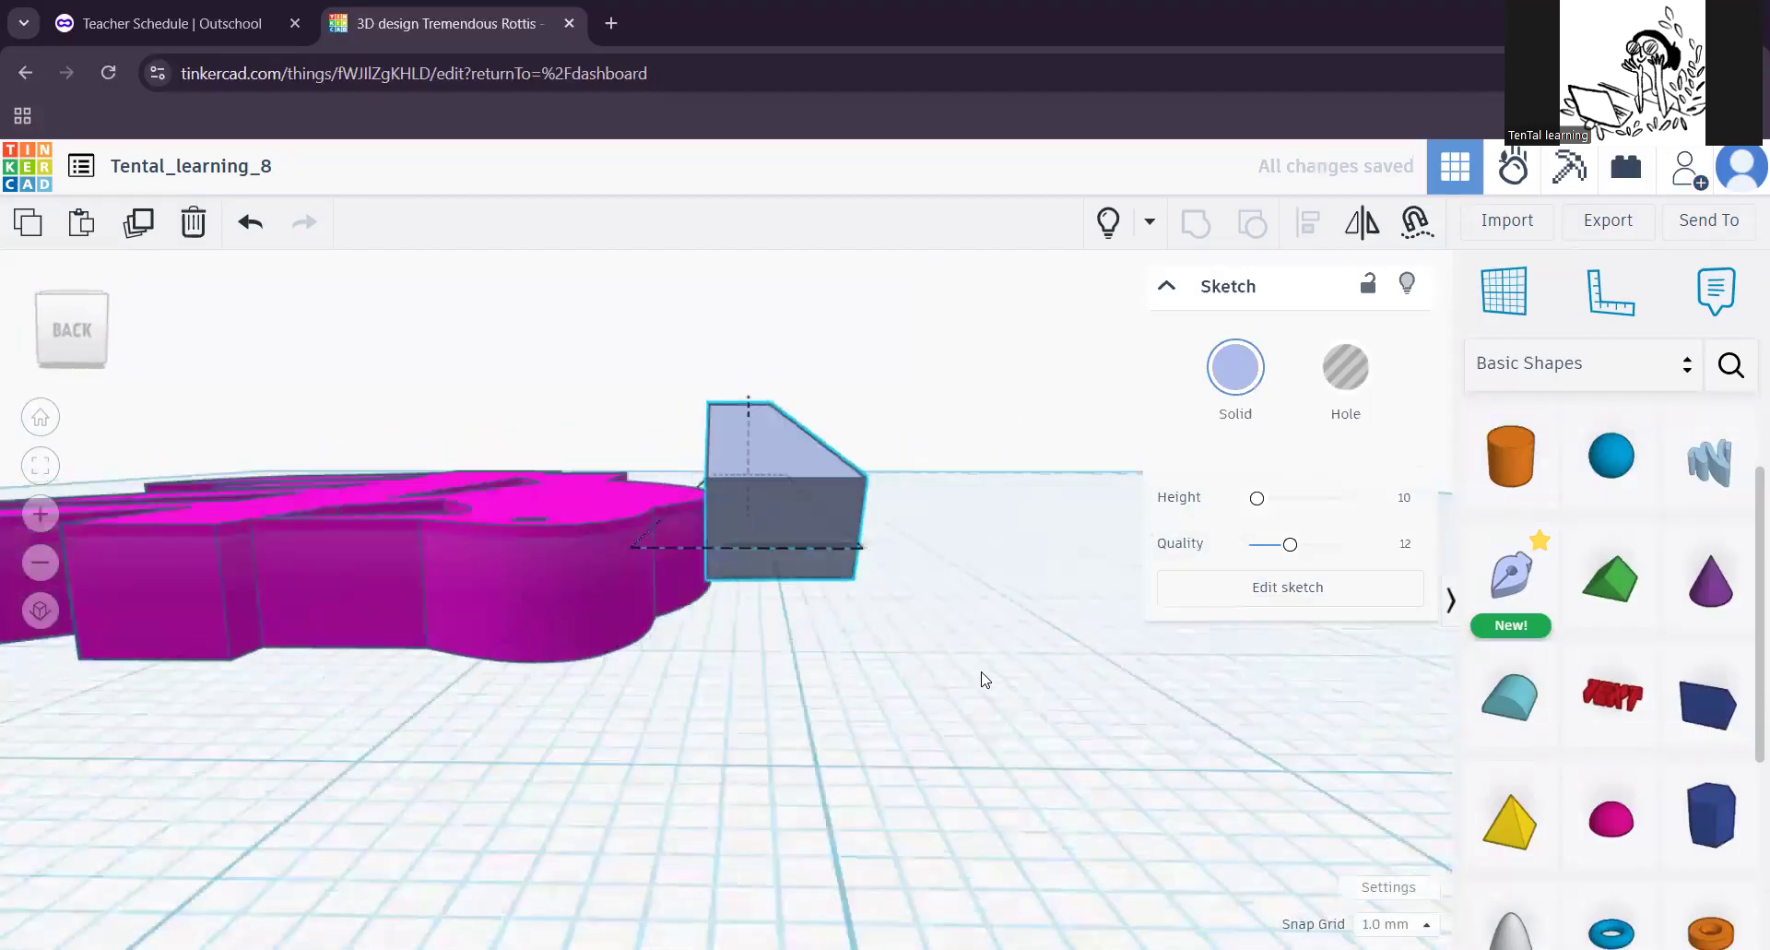
# Step: Try stretching the sketched block across the whole woodpecker and delete the block
pyautogui.moveTo(791, 557)
pyautogui.mouseDown()
pyautogui.moveTo(586, 600)
pyautogui.moveTo(611, 595)
pyautogui.mouseUp()
pyautogui.scroll(-3, 1020, 770)
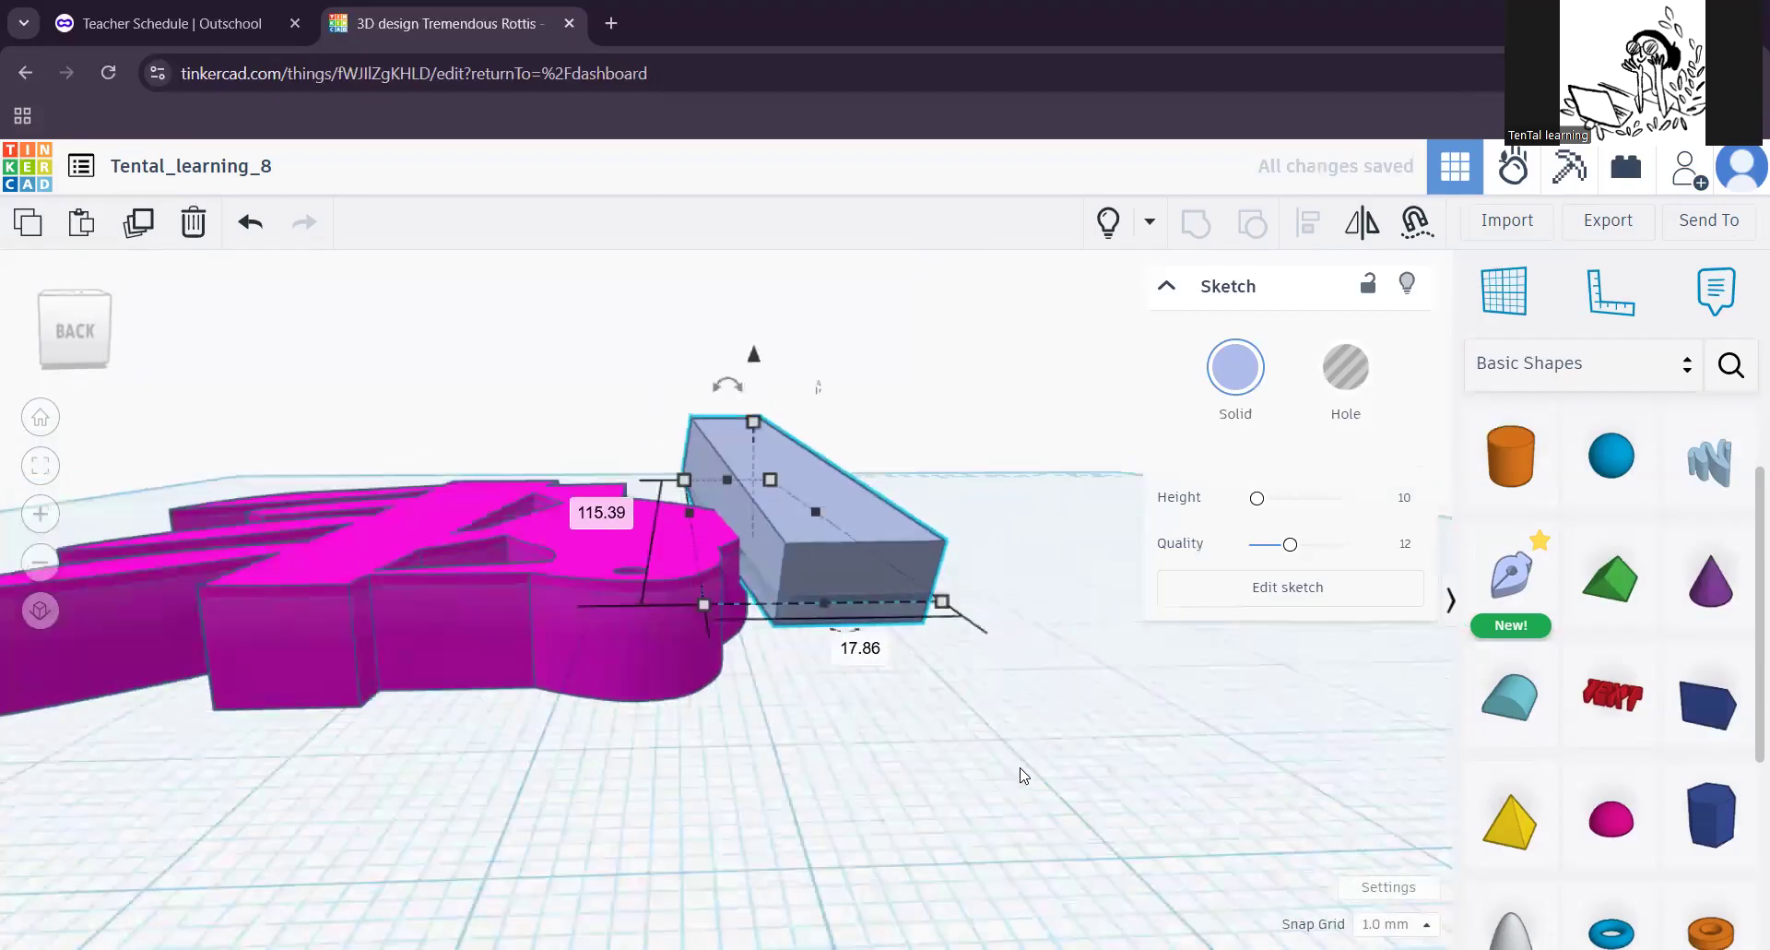
pyautogui.moveTo(978, 826); pyautogui.dragTo(991, 783, button='right')
pyautogui.moveTo(845, 617)
pyautogui.mouseDown(button='right')
pyautogui.moveTo(913, 703)
pyautogui.moveTo(818, 774)
pyautogui.moveTo(833, 742)
pyautogui.mouseUp(button='right')
pyautogui.moveTo(860, 671)
pyautogui.mouseDown()
pyautogui.moveTo(645, 673)
pyautogui.moveTo(566, 693)
pyautogui.moveTo(590, 685)
pyautogui.mouseUp()
pyautogui.moveTo(625, 701); pyautogui.dragTo(658, 621, button='middle')
pyautogui.moveTo(607, 612)
pyautogui.mouseDown()
pyautogui.moveTo(232, 643)
pyautogui.moveTo(233, 665)
pyautogui.mouseUp()
pyautogui.moveTo(1060, 787)
pyautogui.mouseDown(button='right')
pyautogui.moveTo(885, 795)
pyautogui.moveTo(960, 724)
pyautogui.moveTo(383, 687)
pyautogui.moveTo(344, 700)
pyautogui.moveTo(387, 784)
pyautogui.moveTo(782, 704)
pyautogui.moveTo(387, 613)
pyautogui.moveTo(798, 448)
pyautogui.mouseUp(button='right')
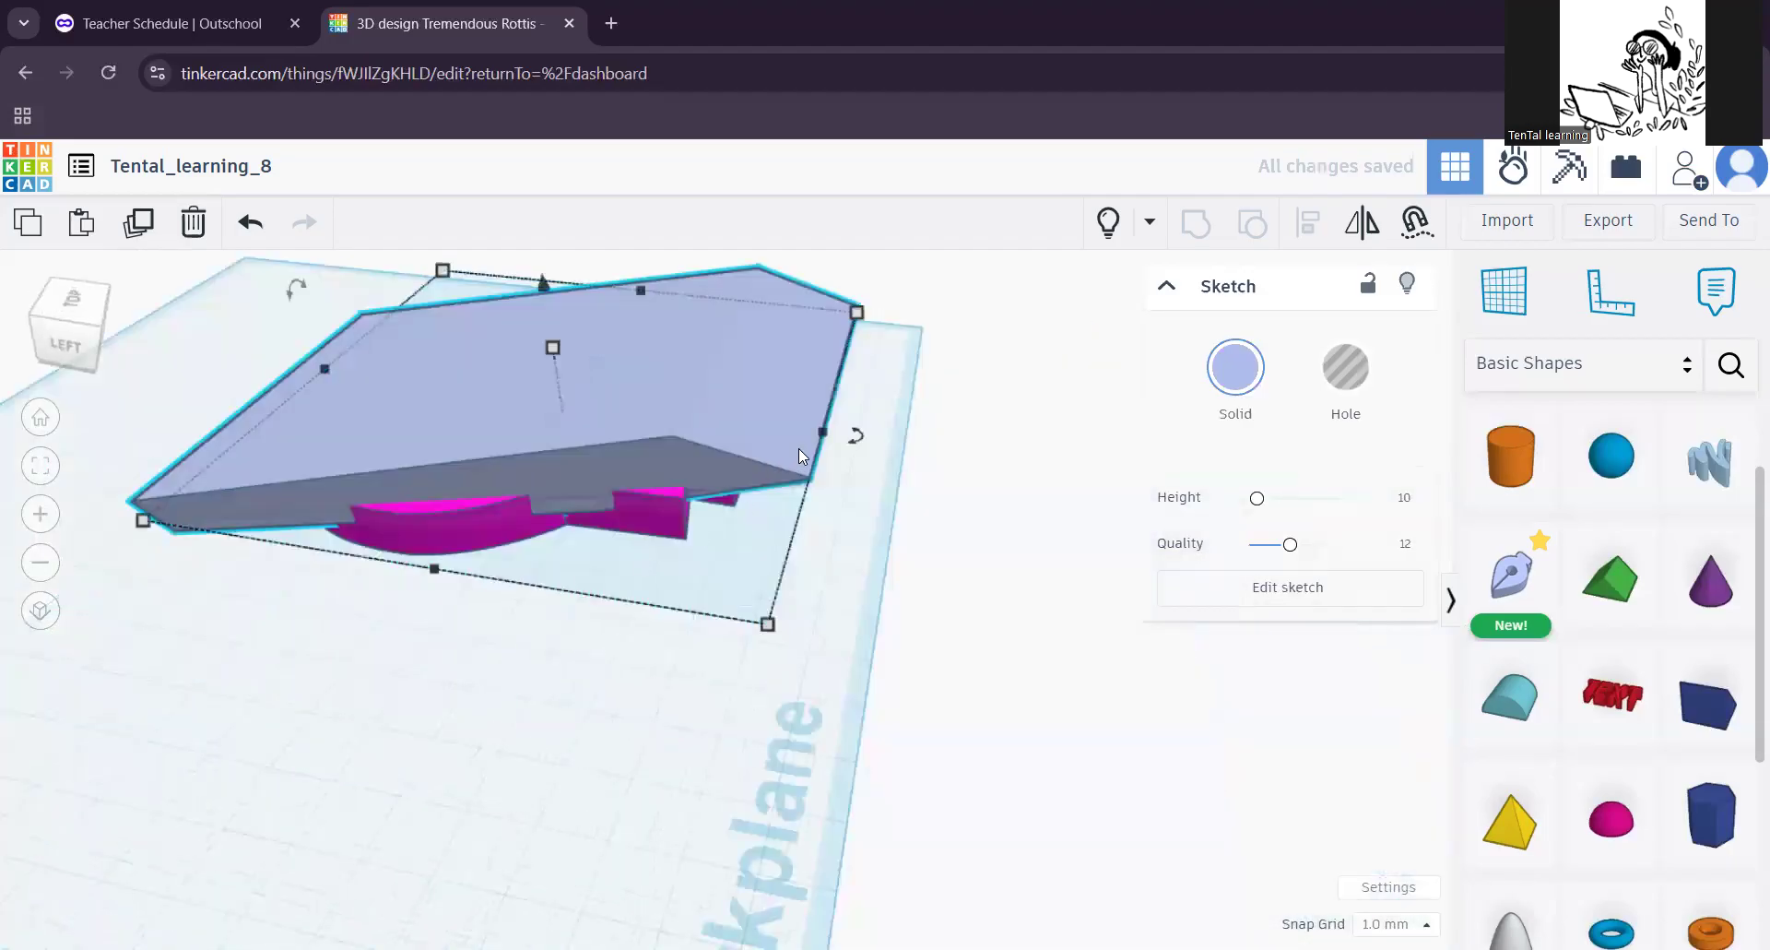
pyautogui.moveTo(774, 617); pyautogui.dragTo(749, 658)
pyautogui.moveTo(415, 723)
pyautogui.mouseDown(button='right')
pyautogui.moveTo(565, 636)
pyautogui.moveTo(739, 648)
pyautogui.moveTo(894, 617)
pyautogui.moveTo(727, 767)
pyautogui.moveTo(467, 514)
pyautogui.mouseUp(button='right')
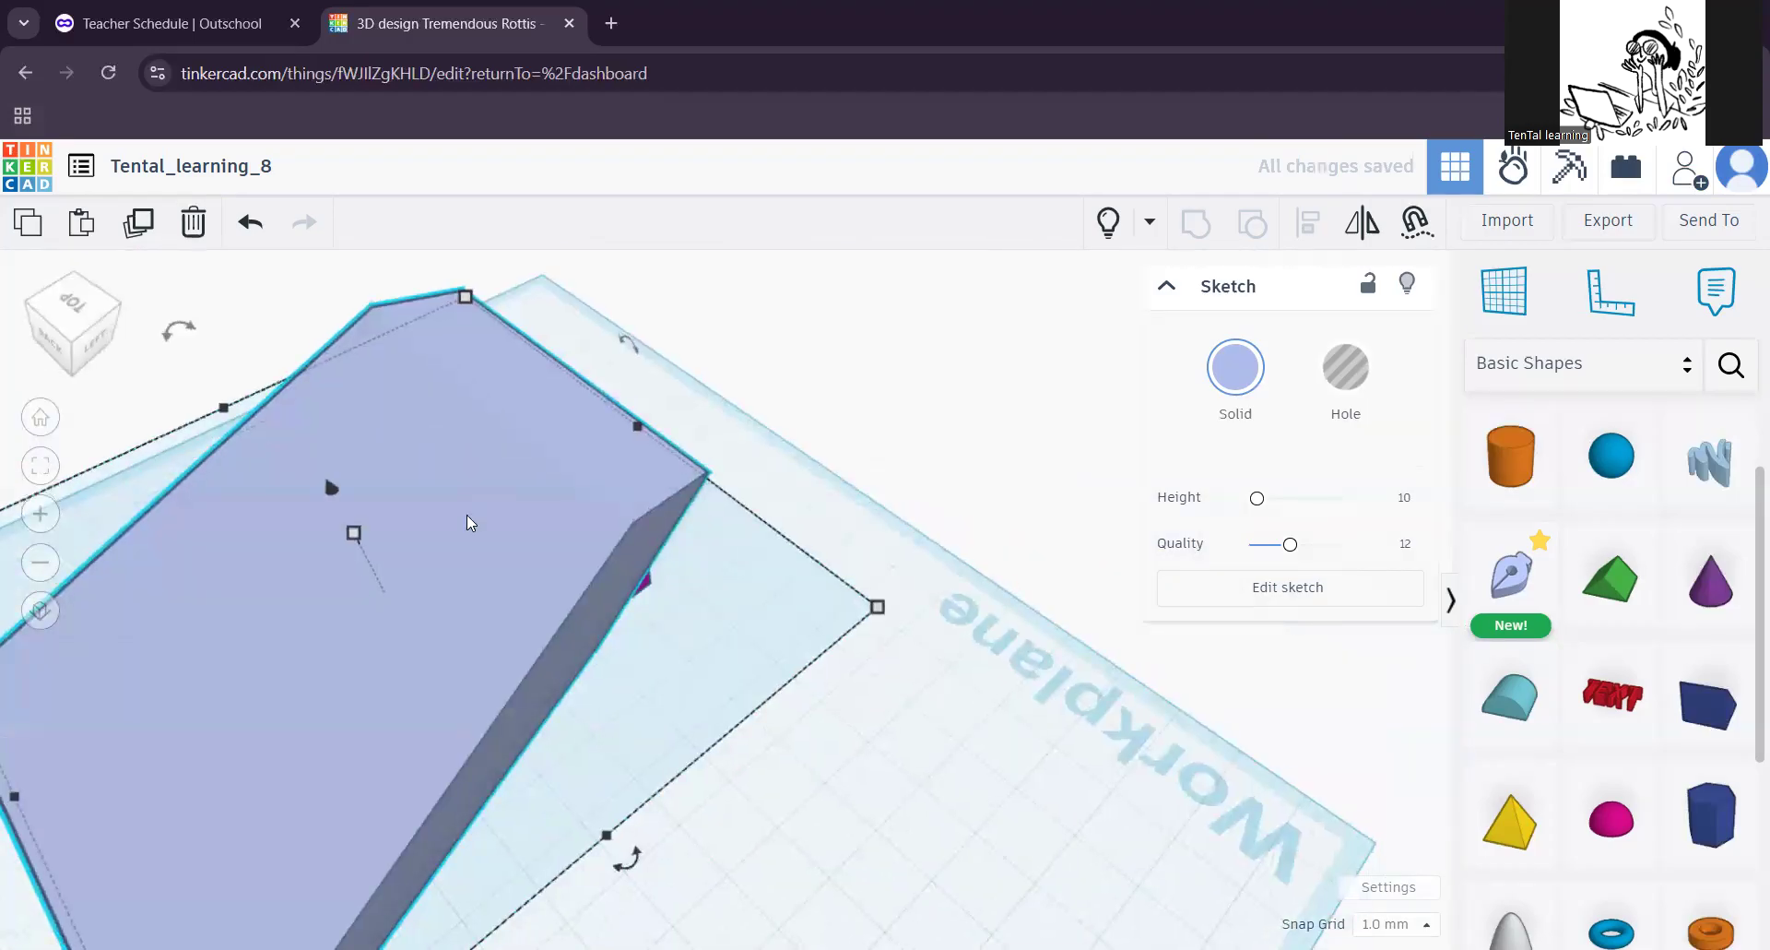
pyautogui.press('Delete')
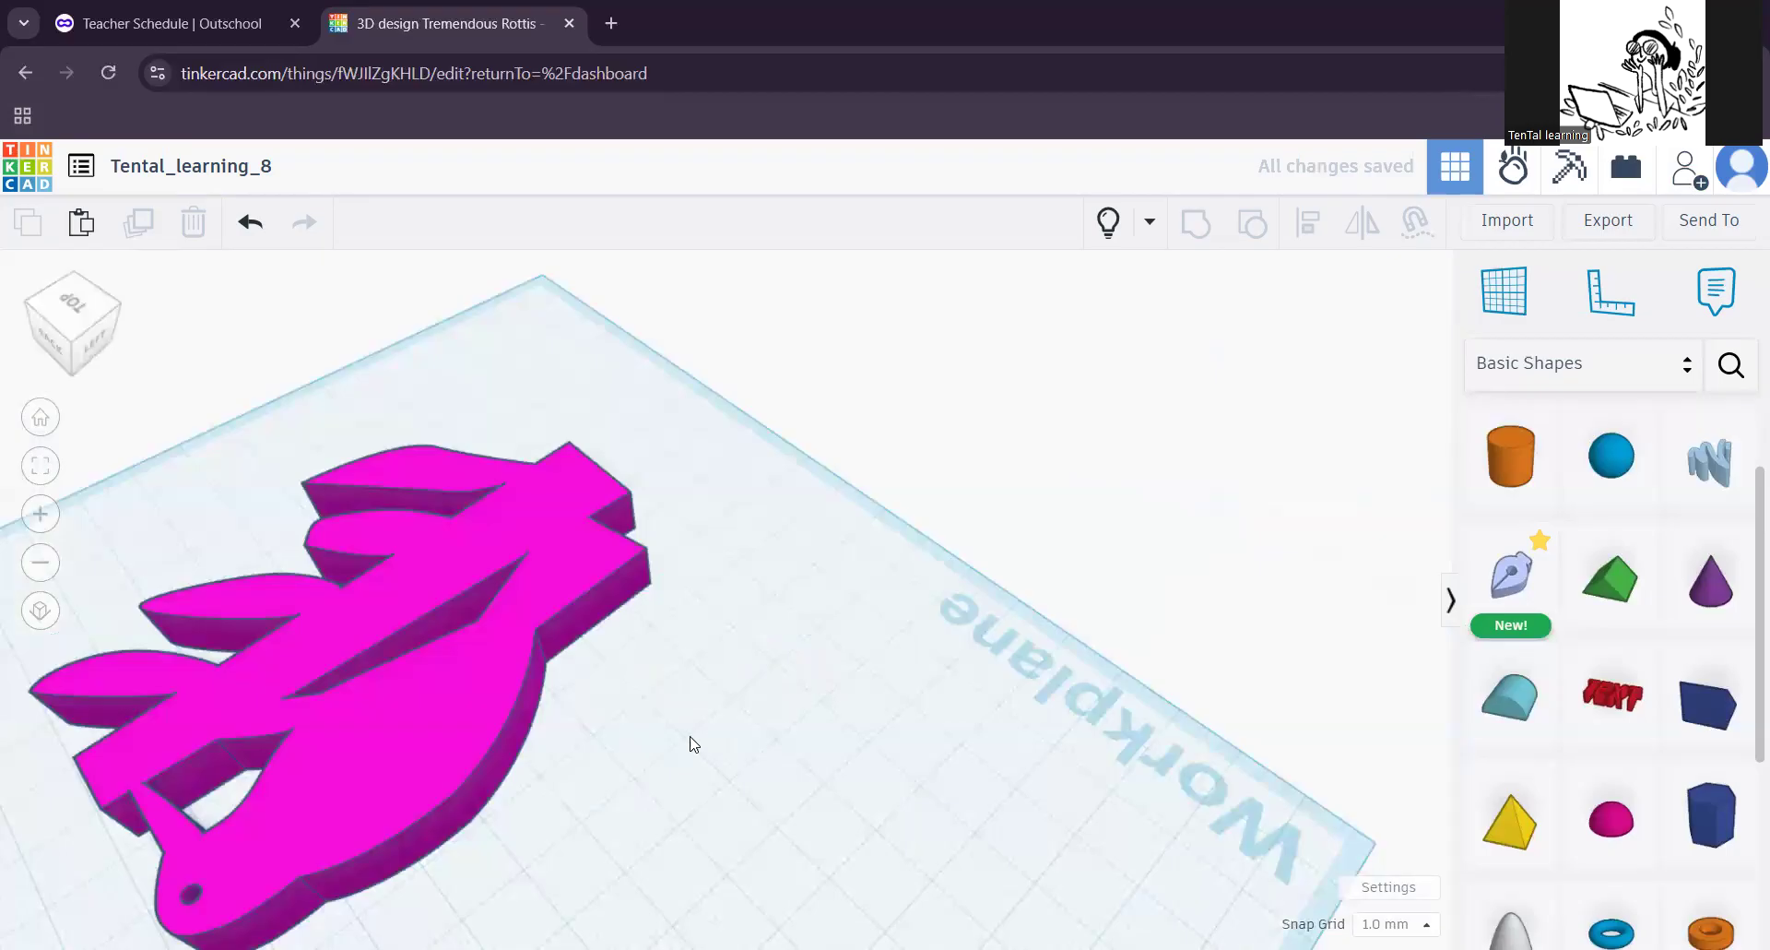
# Step: Place a box beside the woodpecker and enlarge it to a base of about 125 by 28 mm
pyautogui.scroll(-2, 678, 724)
pyautogui.moveTo(667, 711); pyautogui.dragTo(657, 459, button='right')
pyautogui.moveTo(655, 454); pyautogui.dragTo(558, 573, button='middle')
pyautogui.moveTo(606, 758); pyautogui.dragTo(597, 771, button='right')
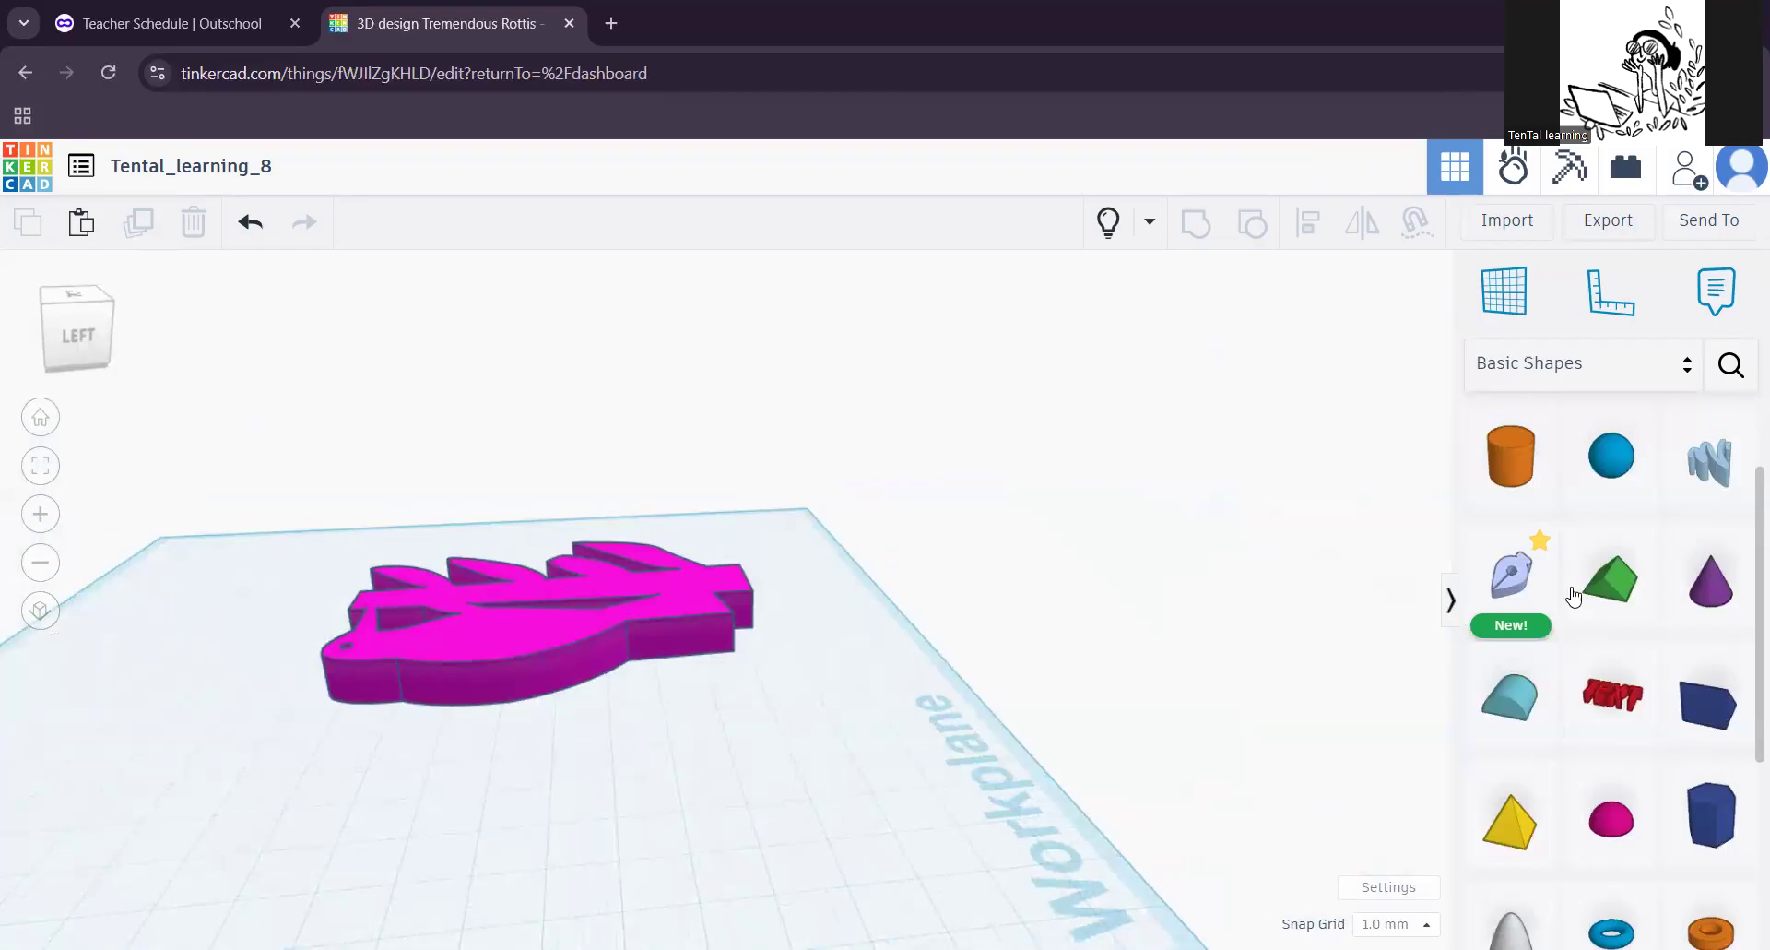
pyautogui.scroll(-4, 1660, 643)
pyautogui.scroll(5, 1661, 636)
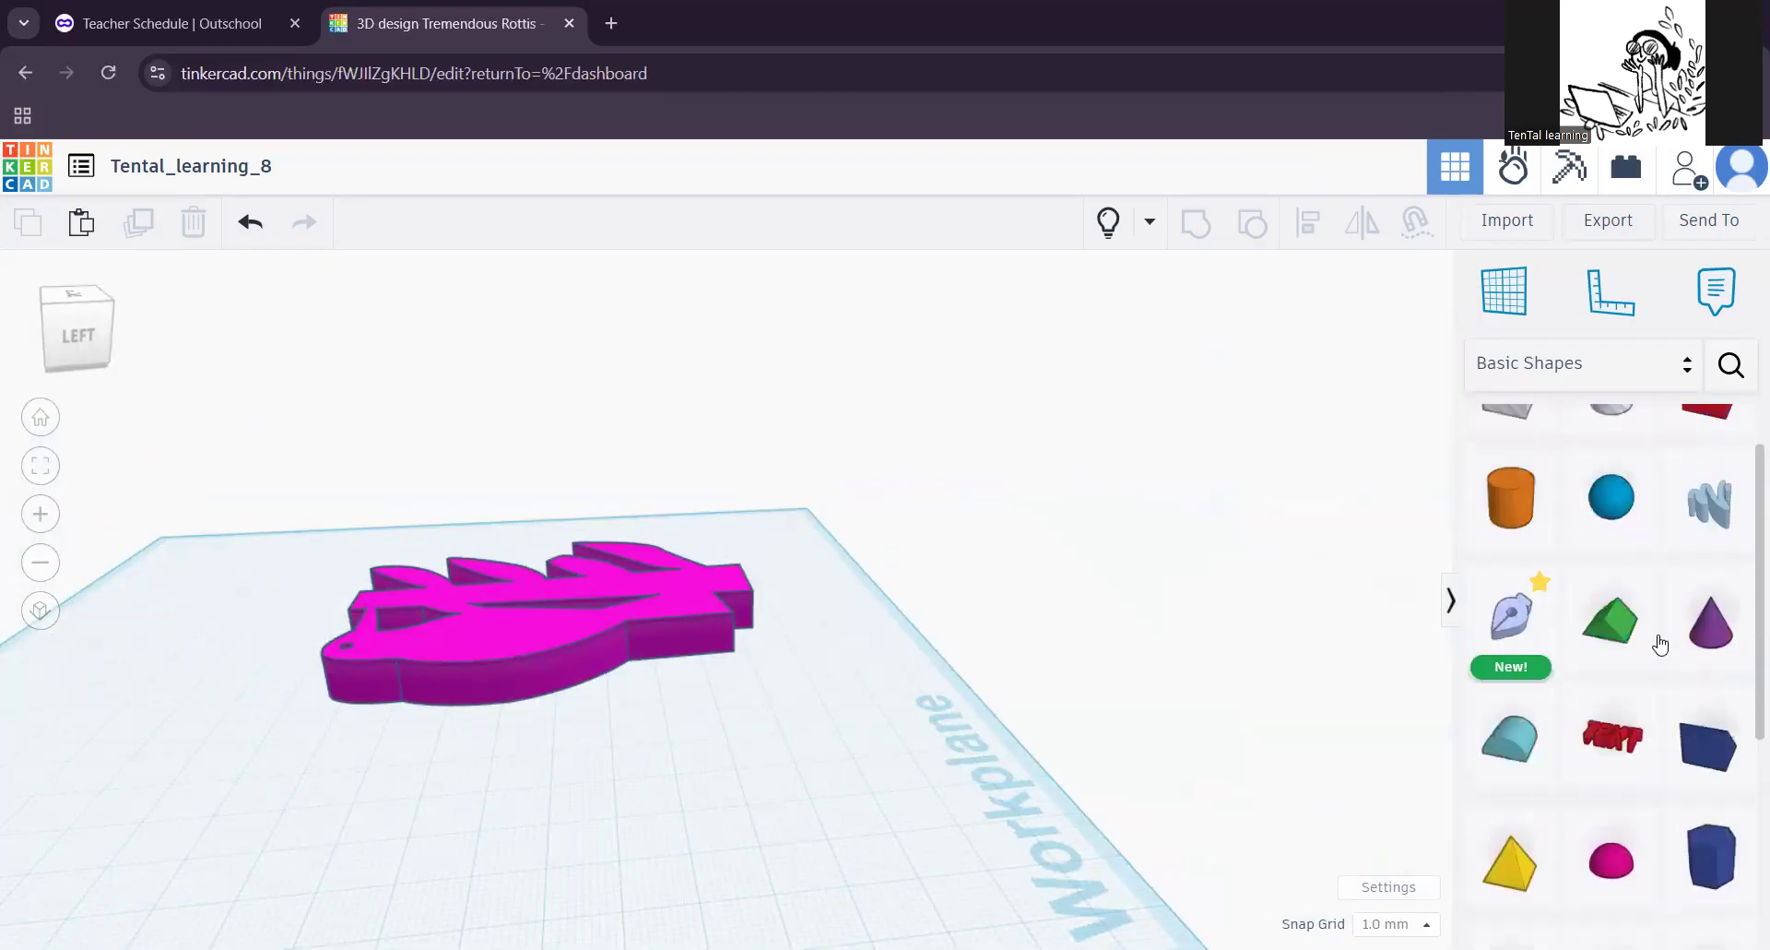
pyautogui.moveTo(1707, 473); pyautogui.dragTo(830, 667)
pyautogui.moveTo(673, 878); pyautogui.dragTo(999, 819, button='right')
pyautogui.moveTo(600, 600); pyautogui.dragTo(596, 481)
pyautogui.moveTo(270, 764); pyautogui.dragTo(164, 770)
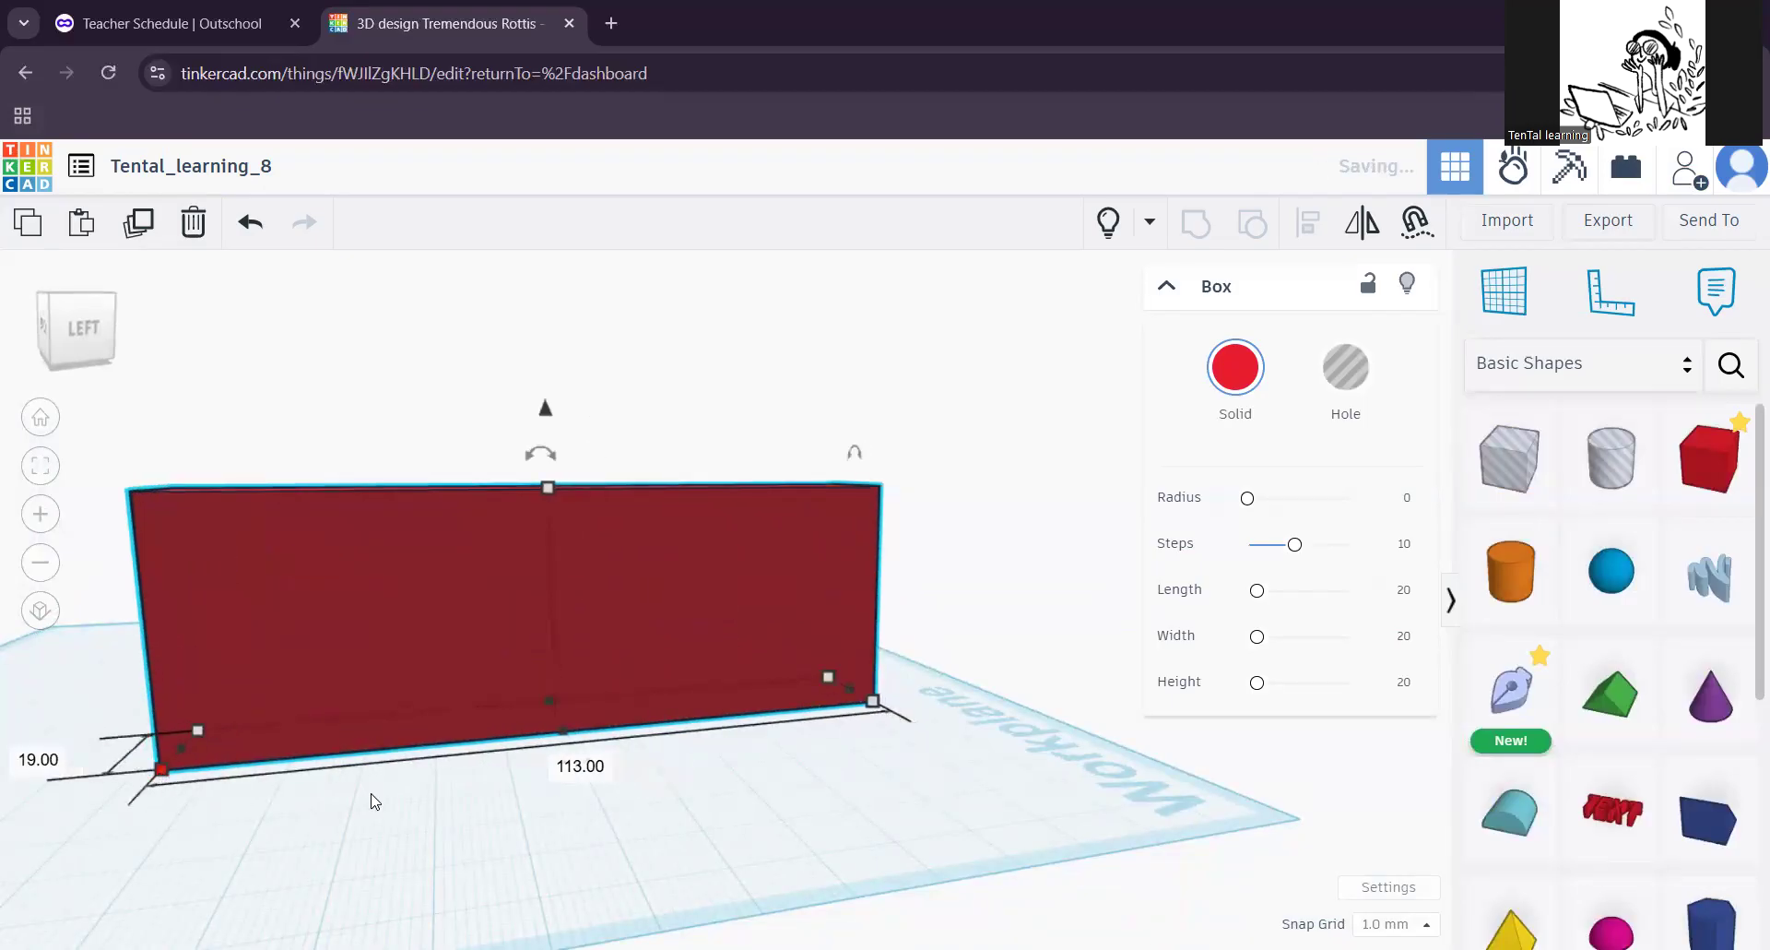
pyautogui.moveTo(892, 710); pyautogui.dragTo(978, 716)
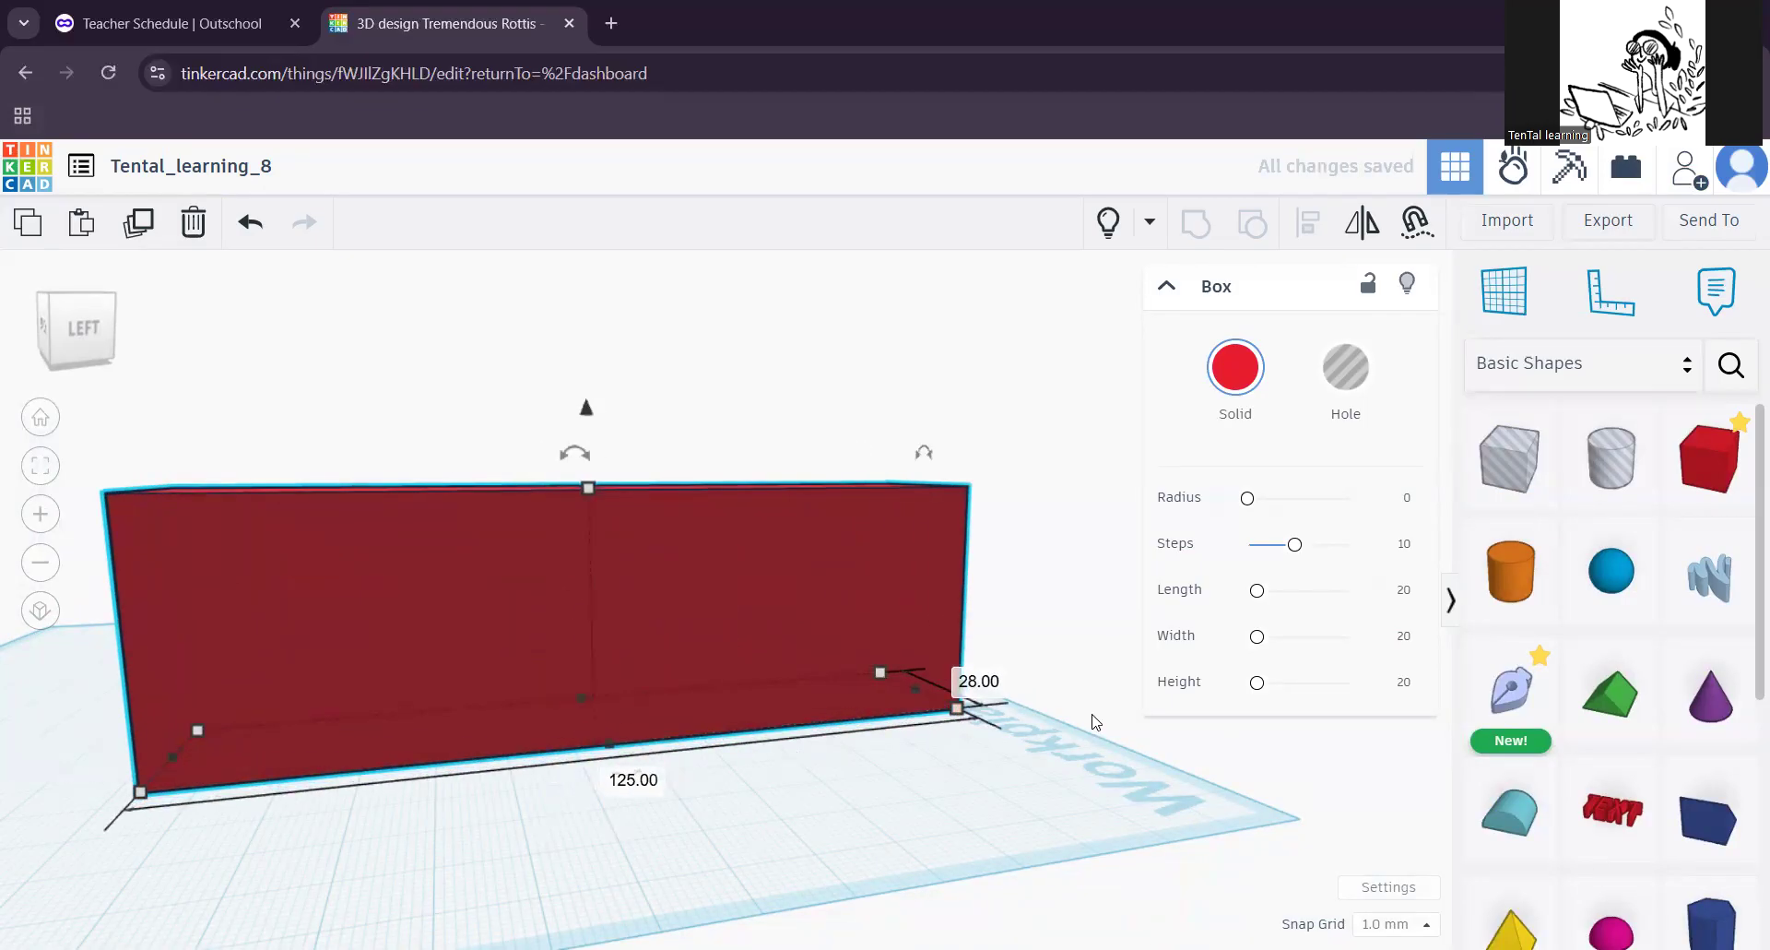
# Step: Place a new sketch shape on the large side face of the box and close it without drawing
pyautogui.click(1511, 687)
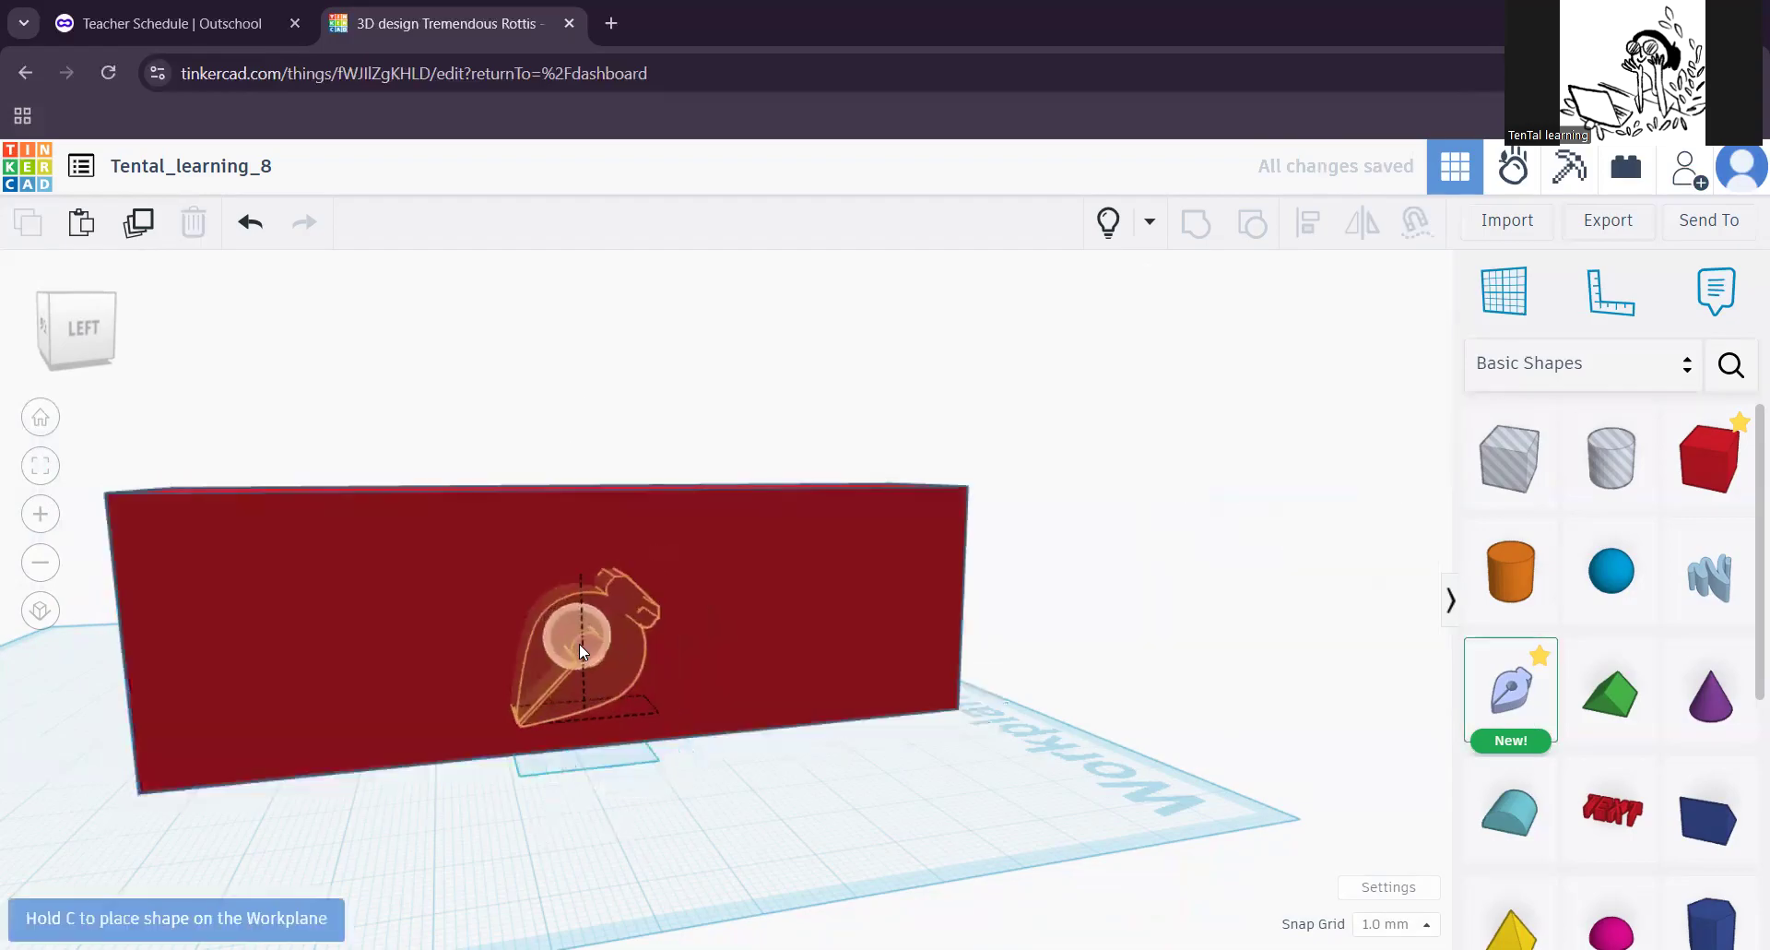
pyautogui.click(579, 644)
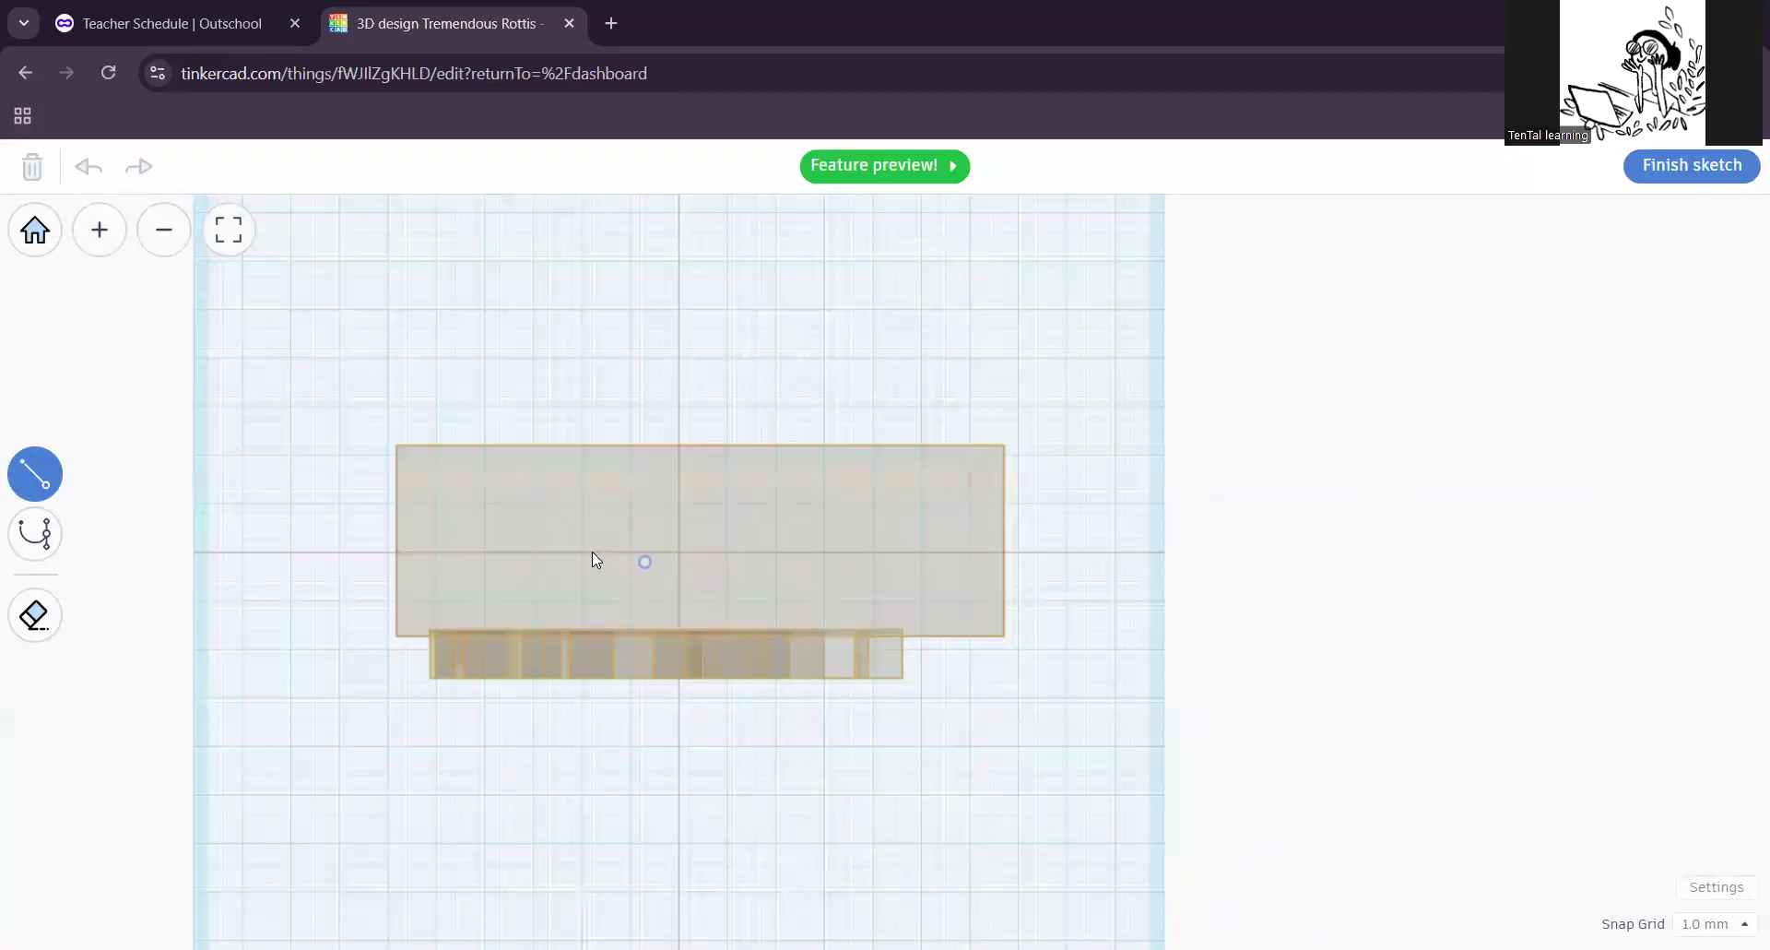
pyautogui.click(1655, 171)
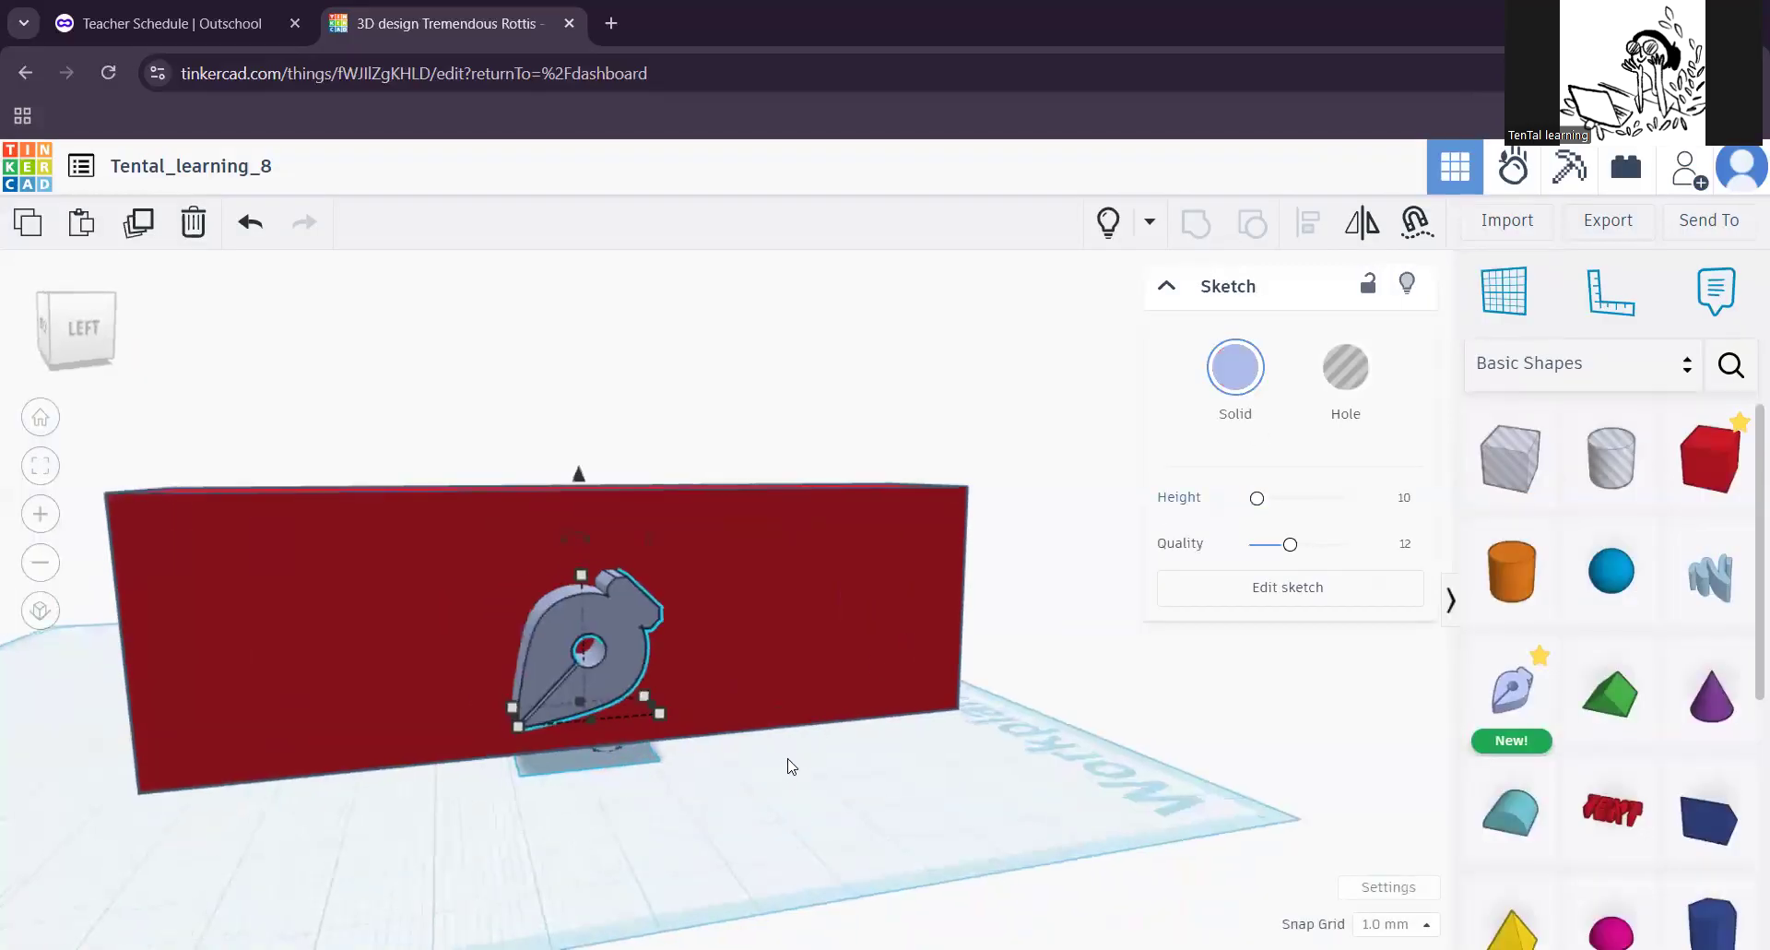
# Step: Lower the red box 10 mm below the workplane
pyautogui.moveTo(787, 757); pyautogui.dragTo(804, 600, button='middle')
pyautogui.click(861, 362)
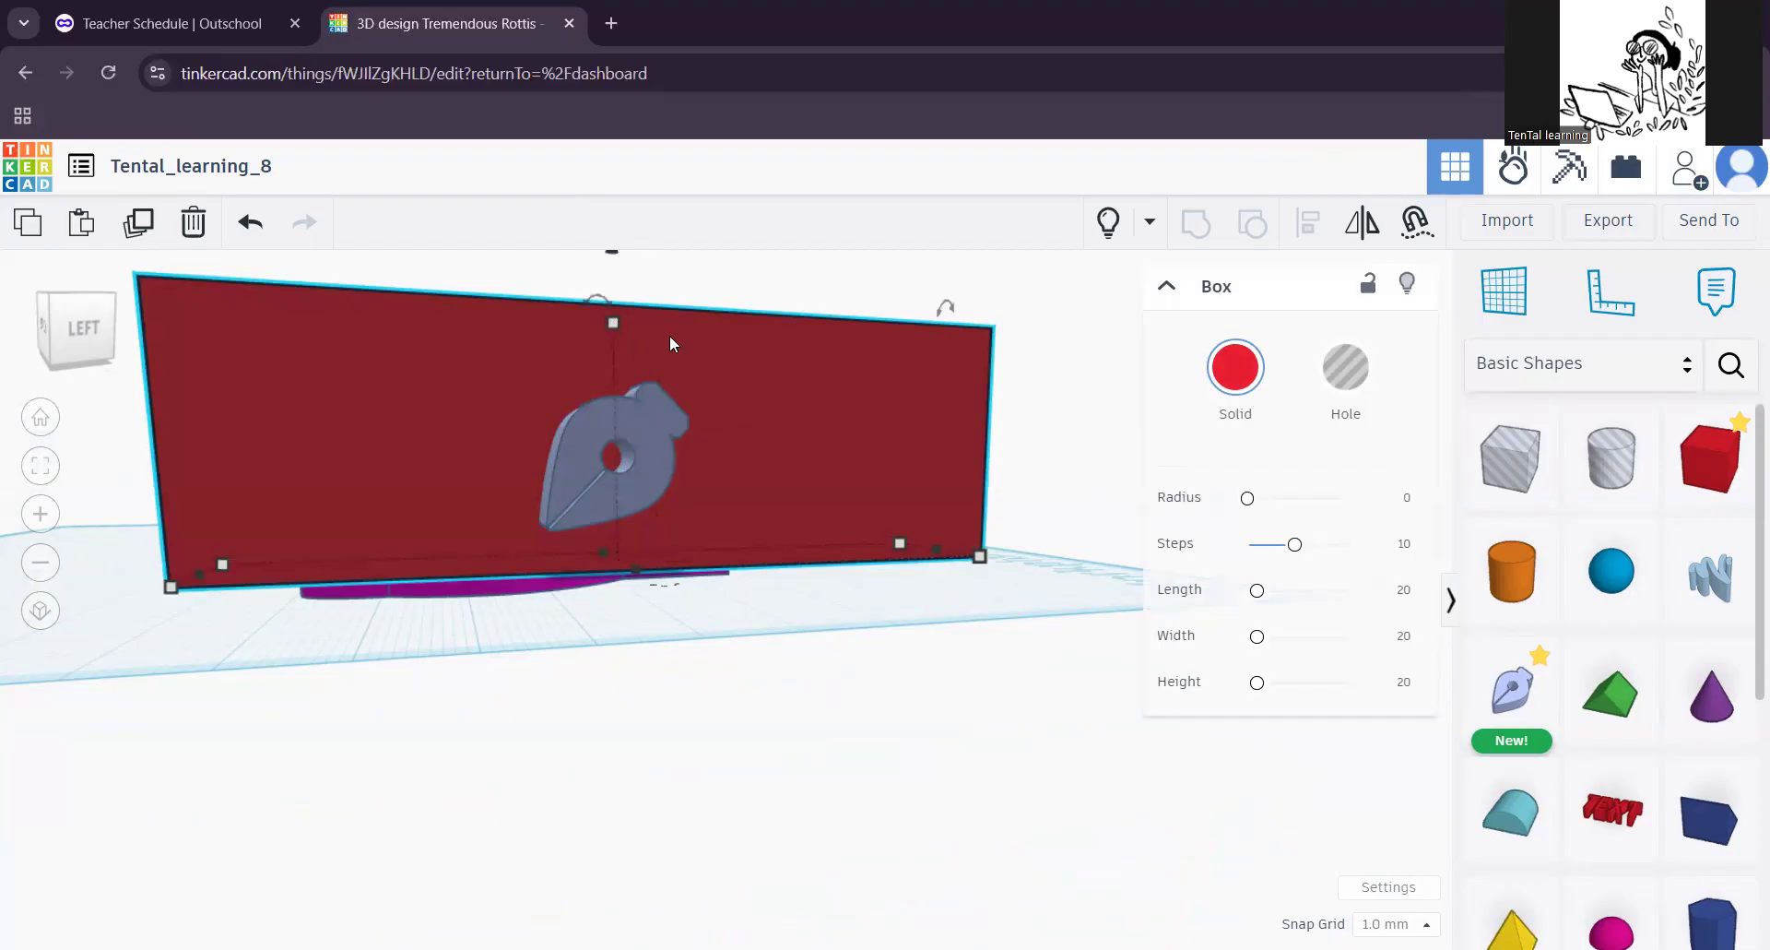
pyautogui.scroll(-2, 669, 335)
pyautogui.moveTo(700, 357); pyautogui.dragTo(680, 450, button='middle')
pyautogui.moveTo(607, 334); pyautogui.dragTo(605, 383)
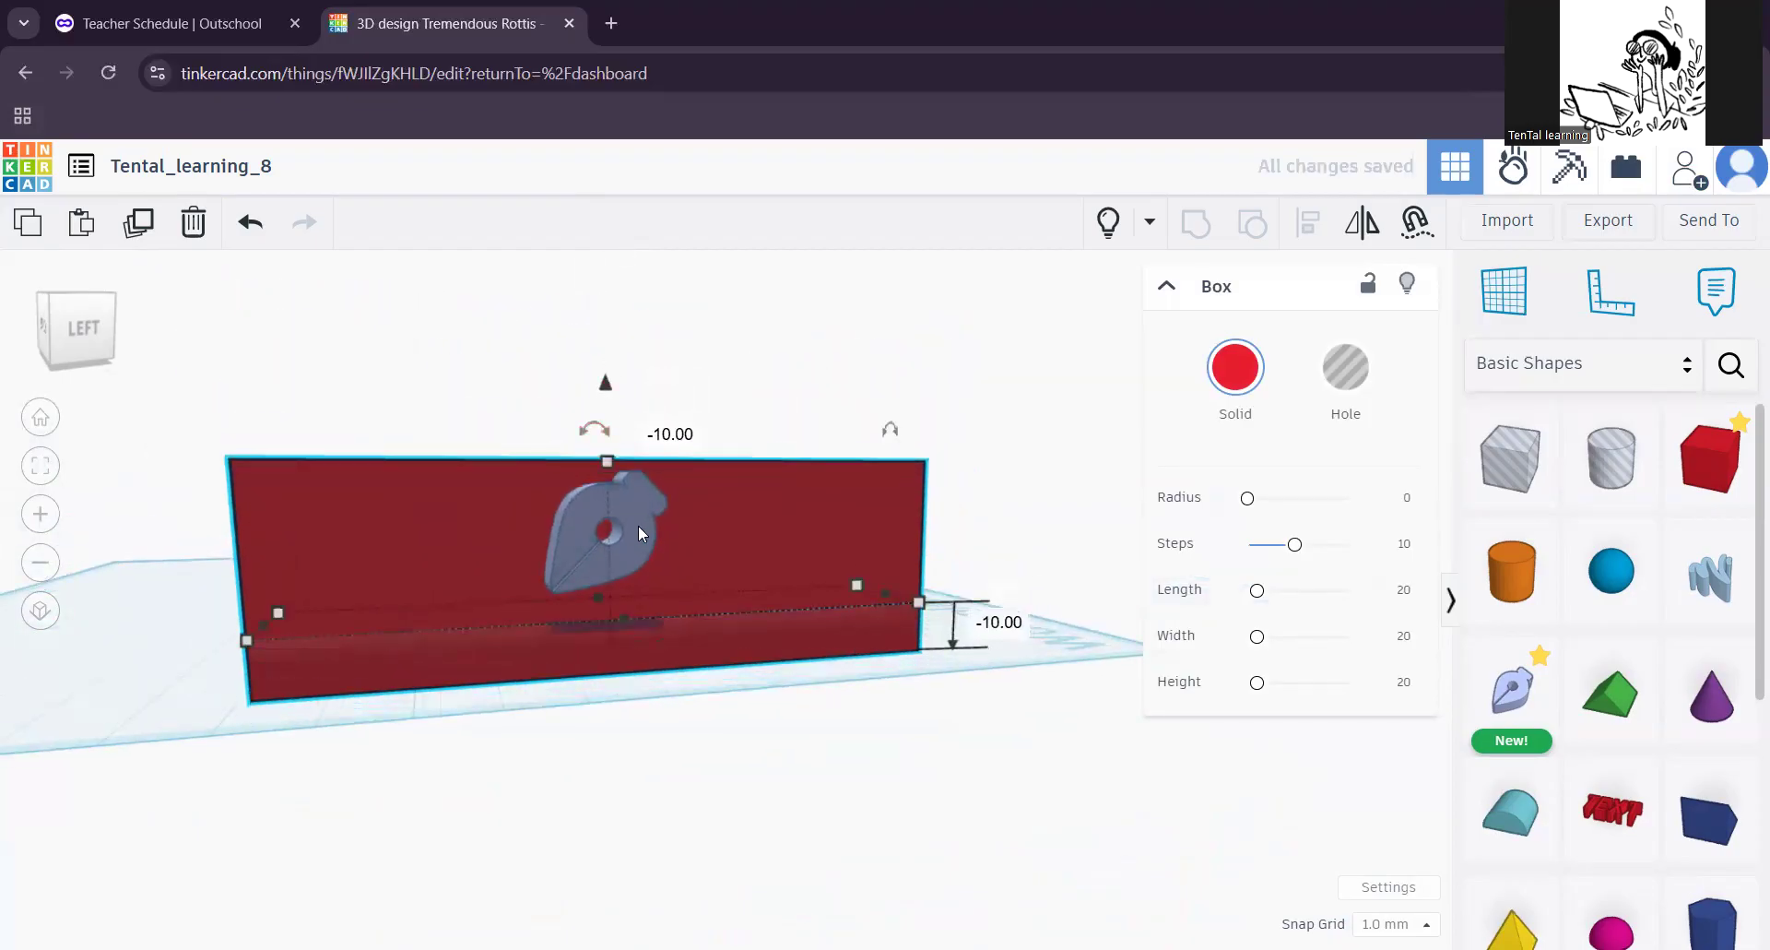
# Step: Reopen the sketch on the box face and draw a closed five-point outline overlapping the upper part of the woodpecker's profile
pyautogui.click(638, 533)
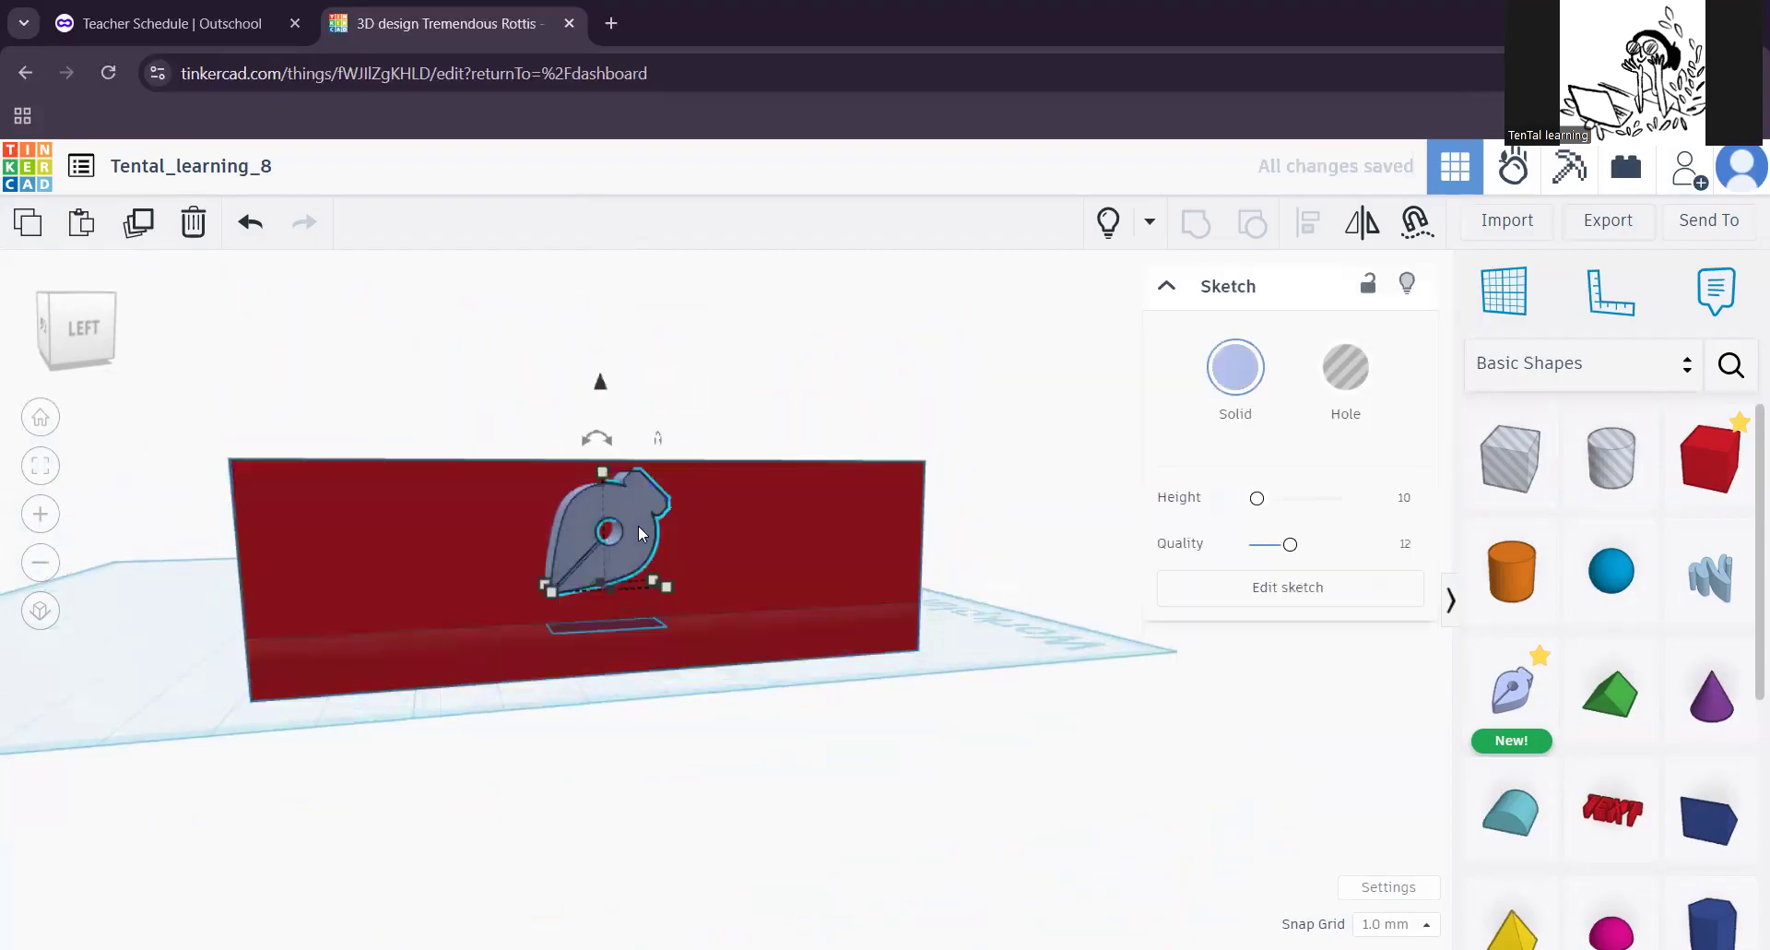
pyautogui.click(1308, 590)
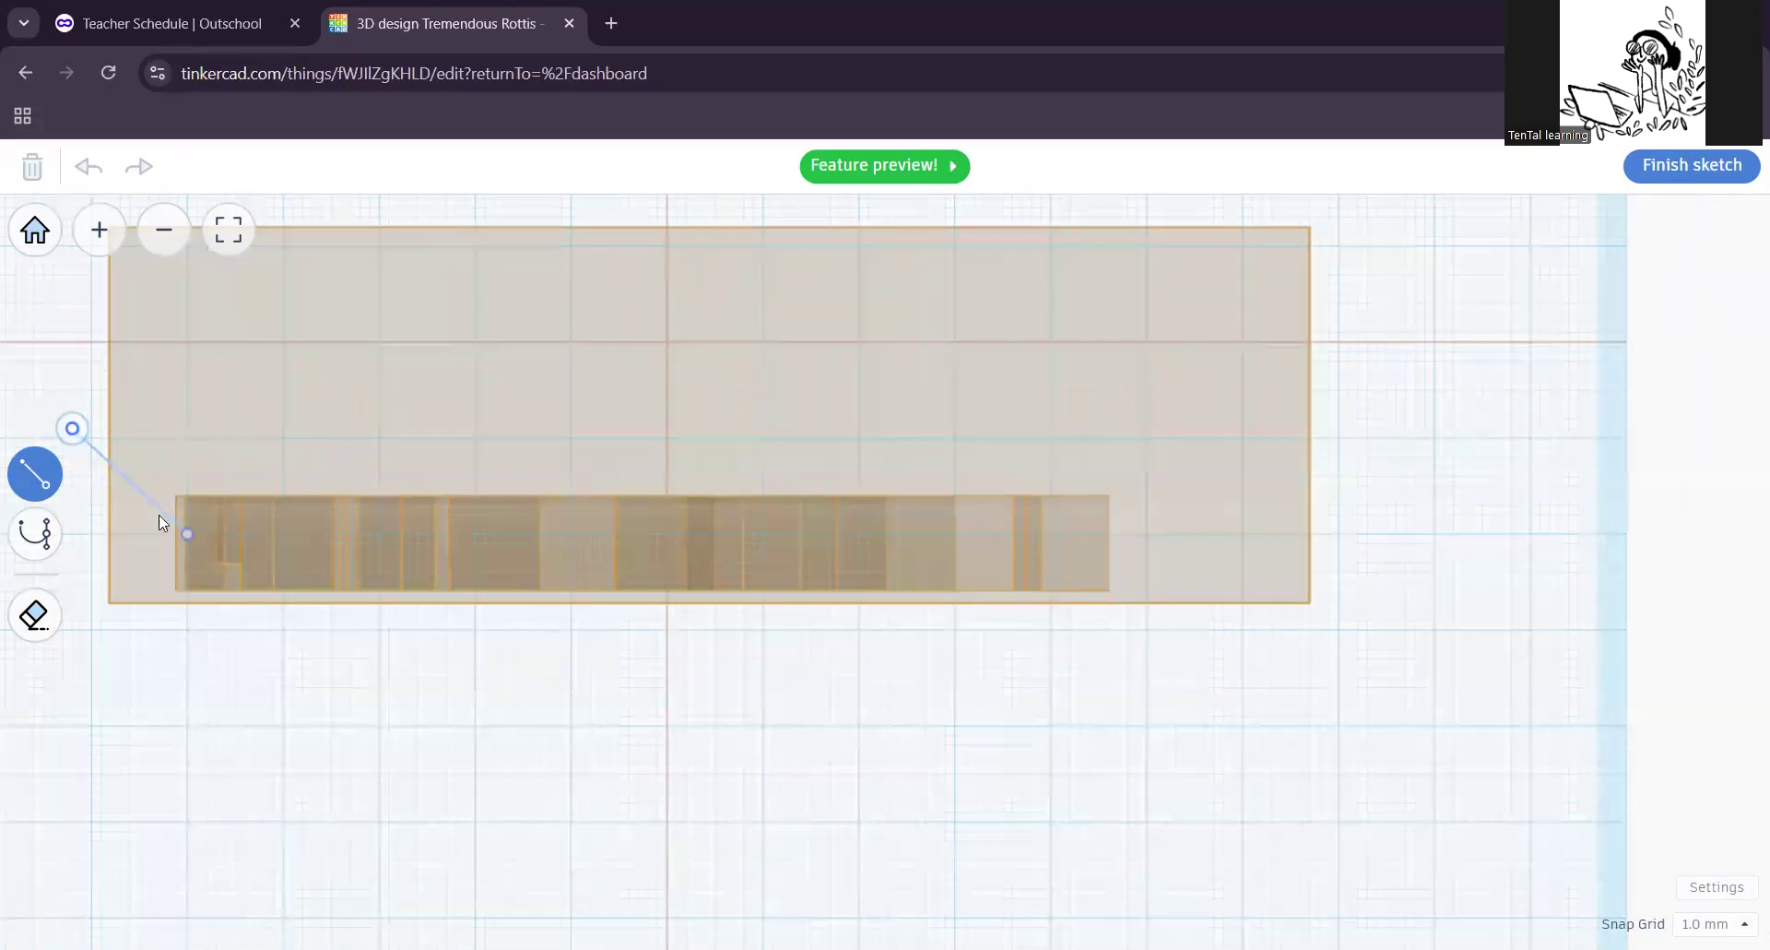
pyautogui.click(274, 543)
pyautogui.click(1003, 534)
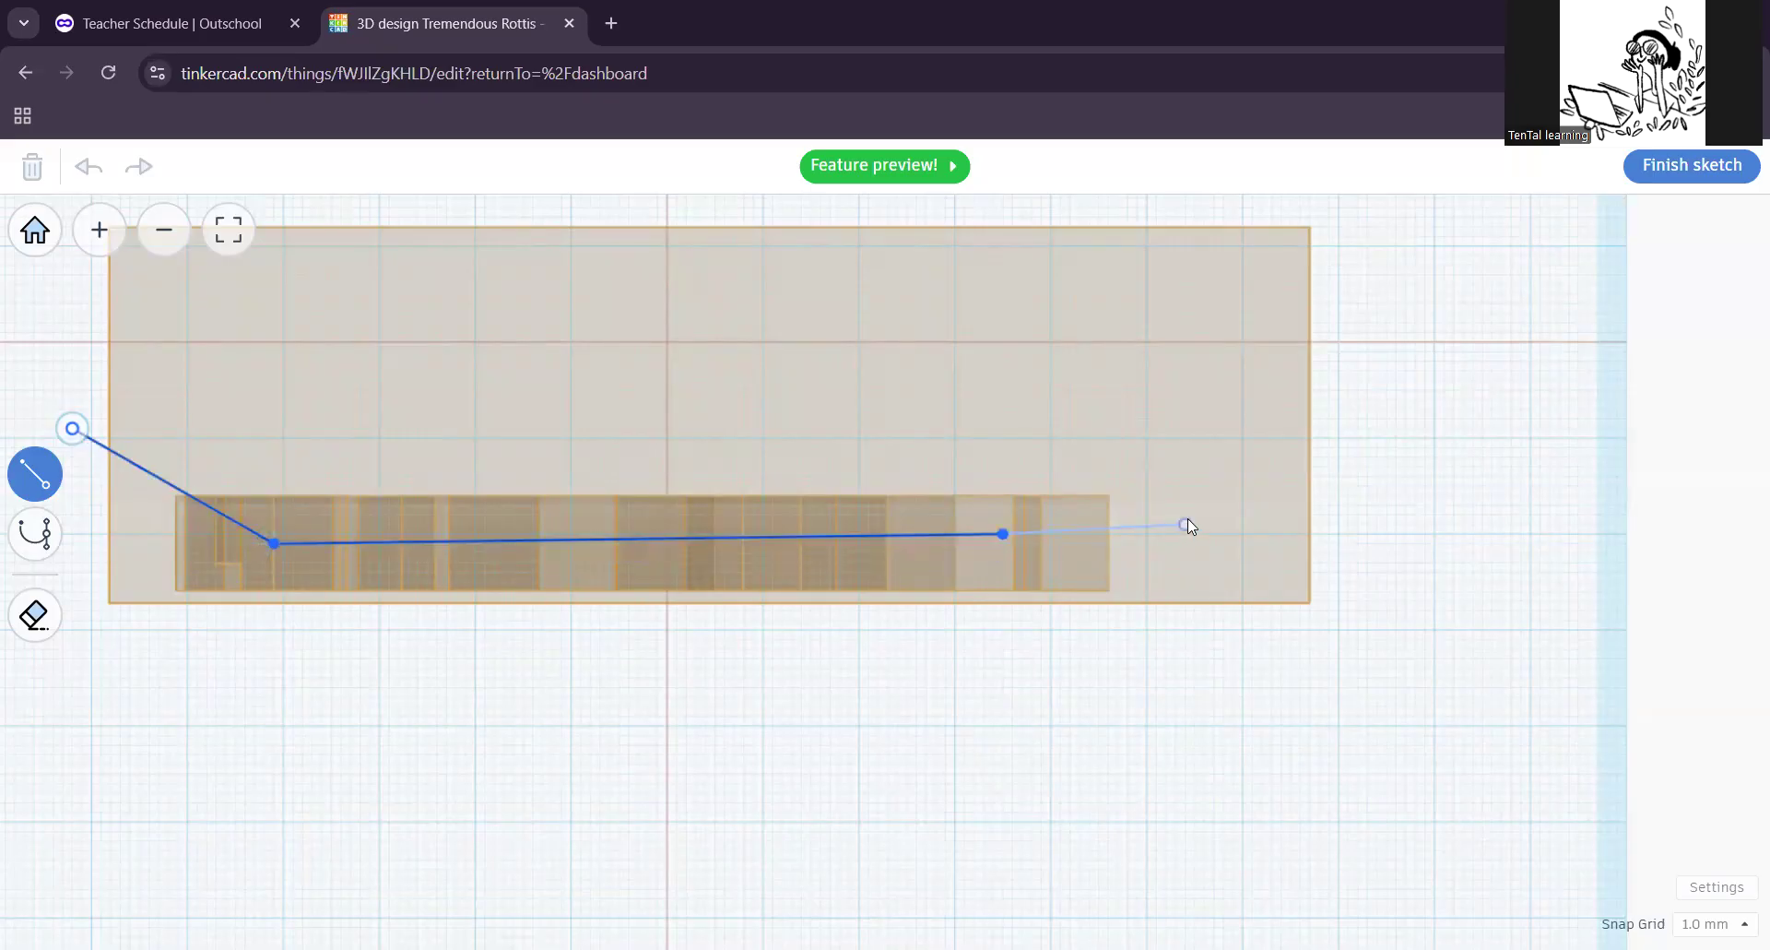
pyautogui.click(1194, 419)
pyautogui.click(72, 428)
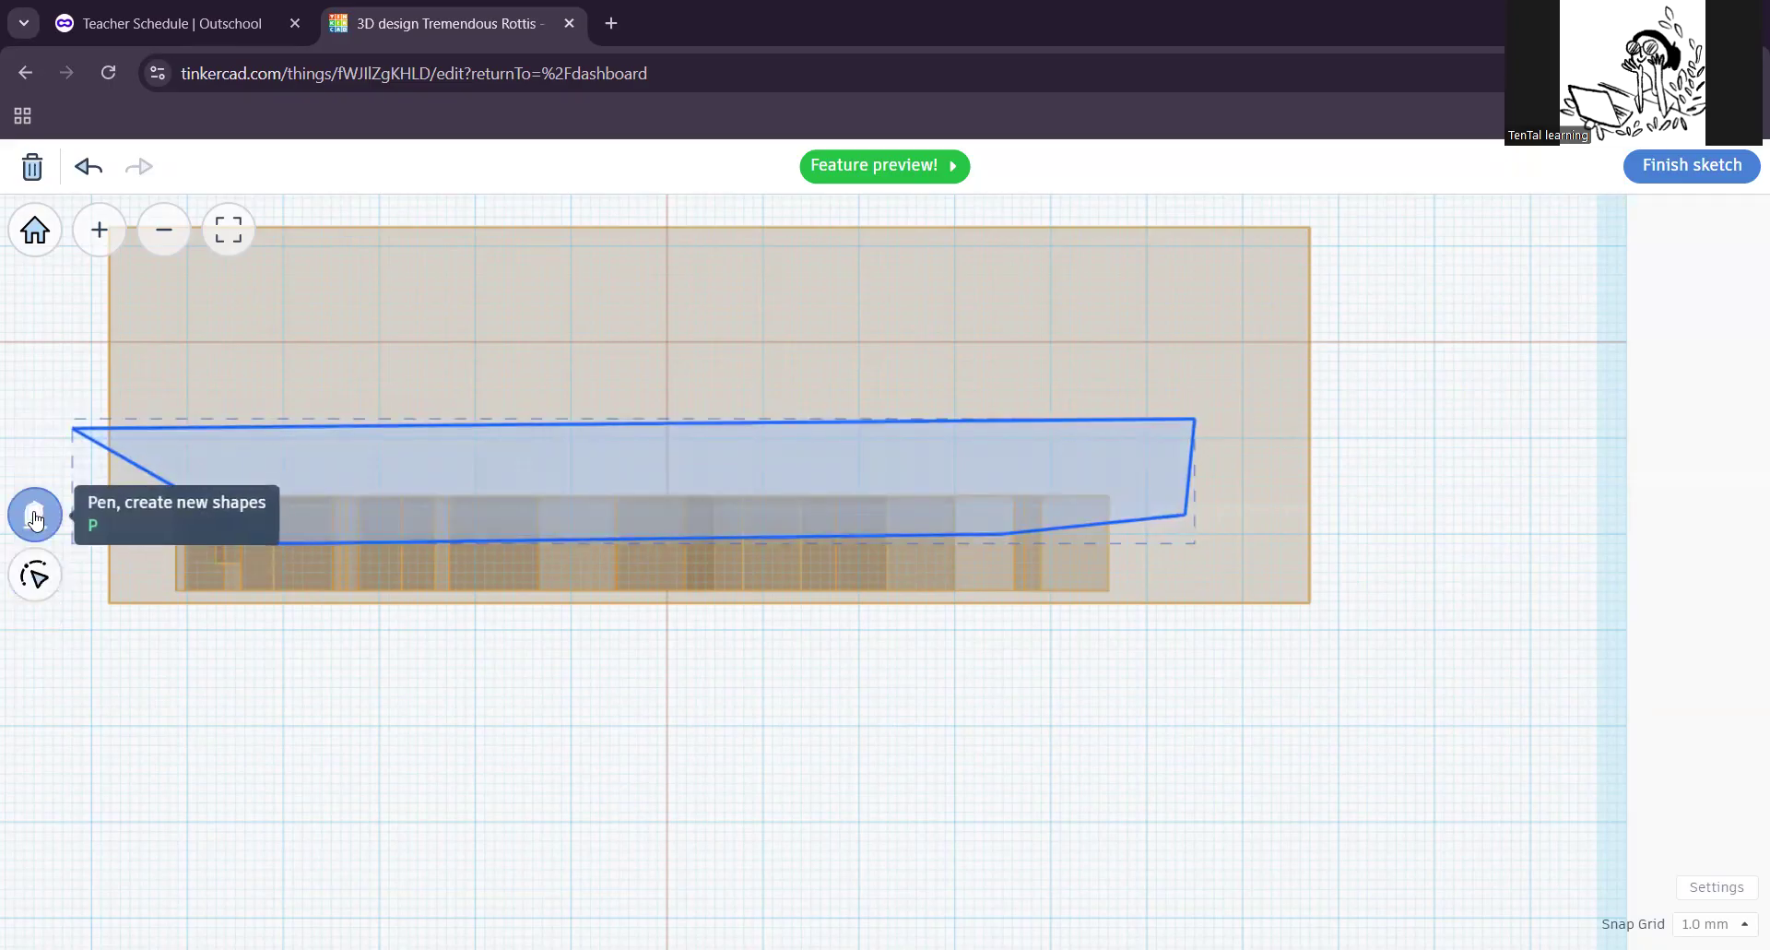
# Step: Convert the three lower points of the sketch outline to smooth curve points
pyautogui.click(35, 576)
pyautogui.click(274, 542)
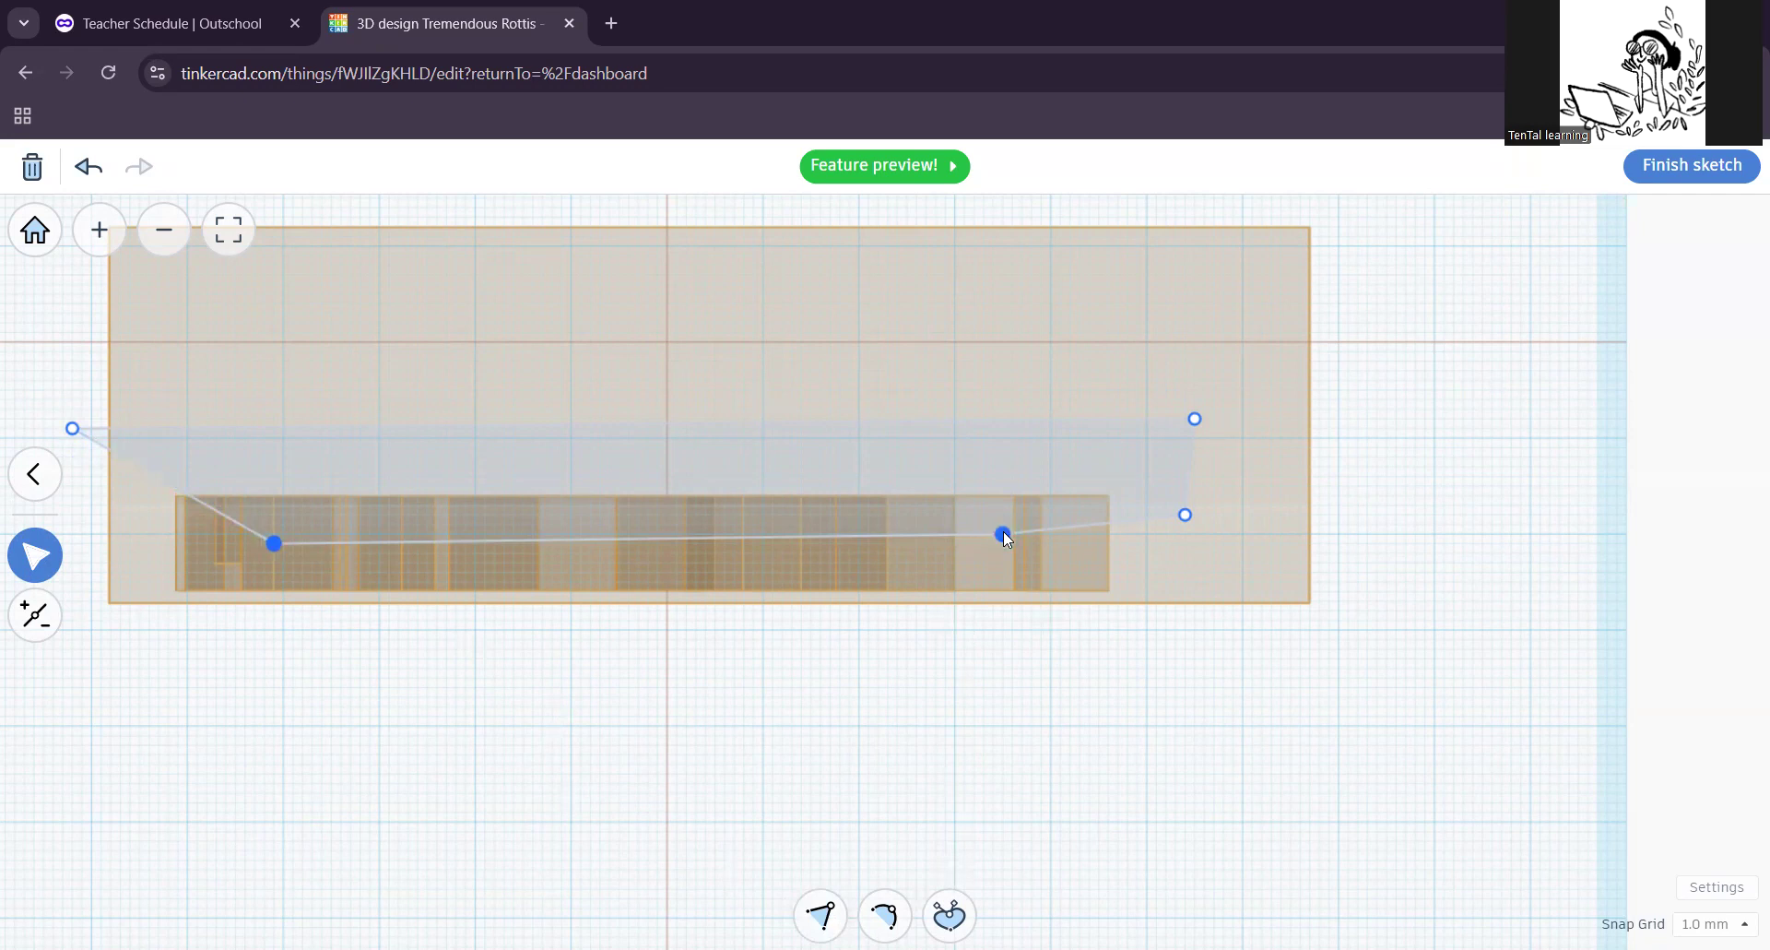
pyautogui.keyDown('shift'); pyautogui.click(1184, 515); pyautogui.keyUp('shift')
pyautogui.click(884, 916)
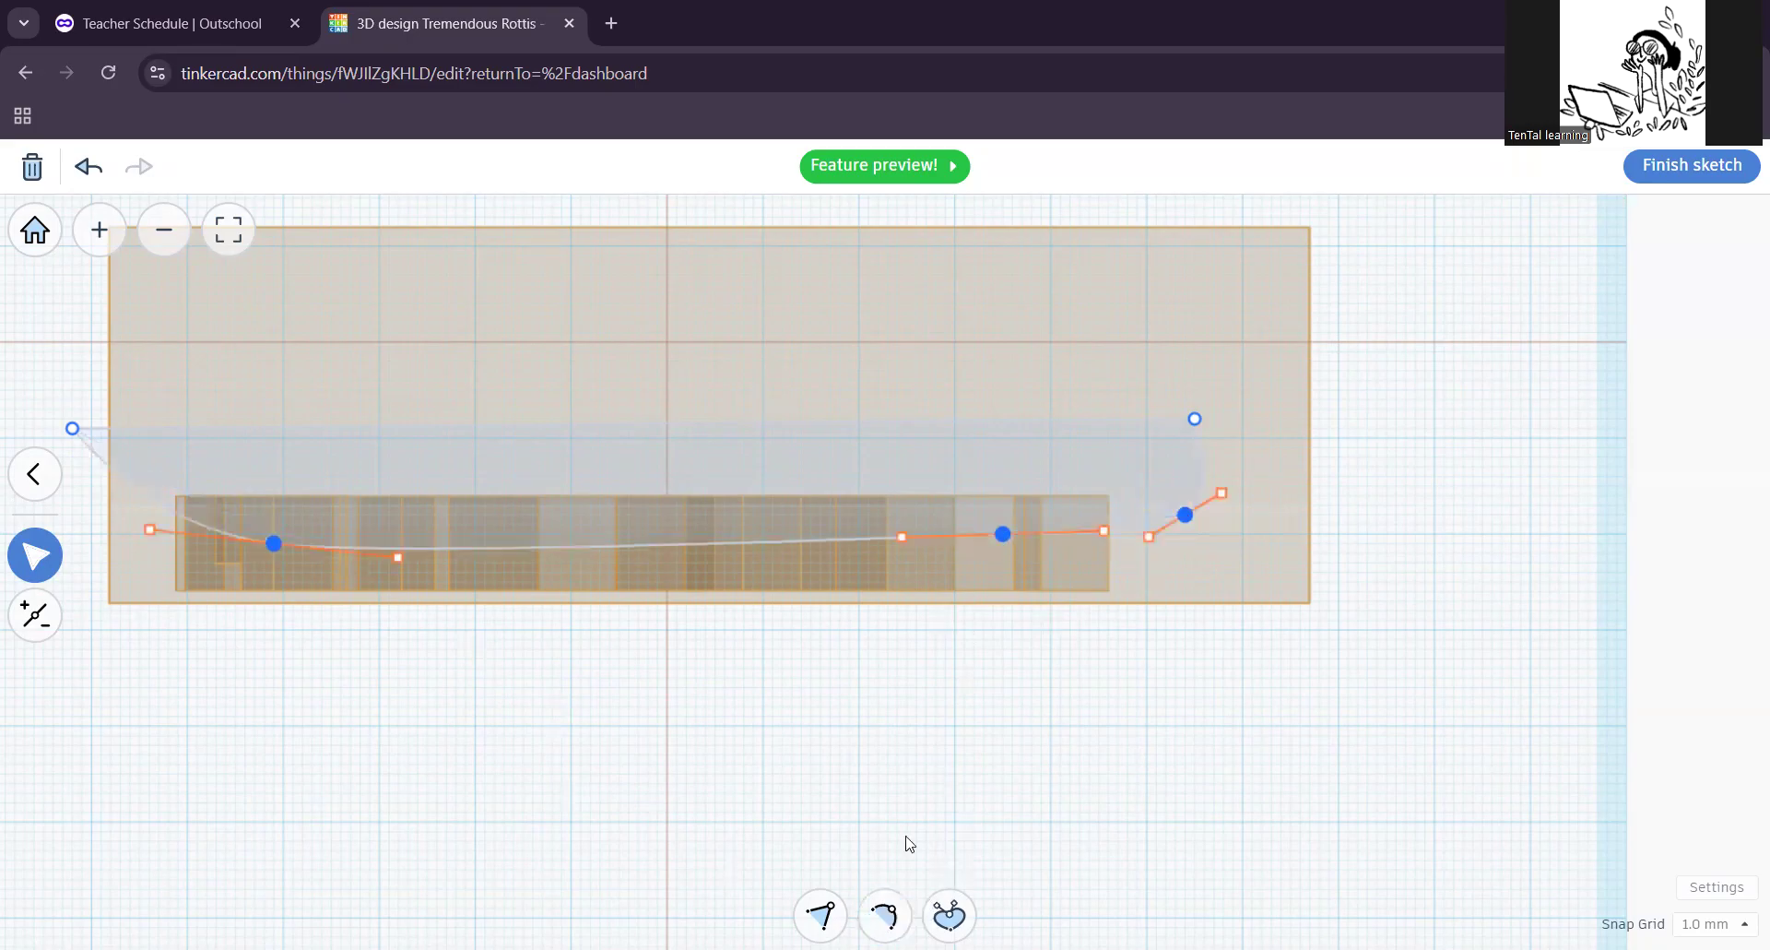
# Step: Adjust the handles and positions of the lower curve points to form a gently wavy lower edge
pyautogui.moveTo(902, 537); pyautogui.dragTo(859, 469)
pyautogui.moveTo(1149, 603); pyautogui.dragTo(1274, 587)
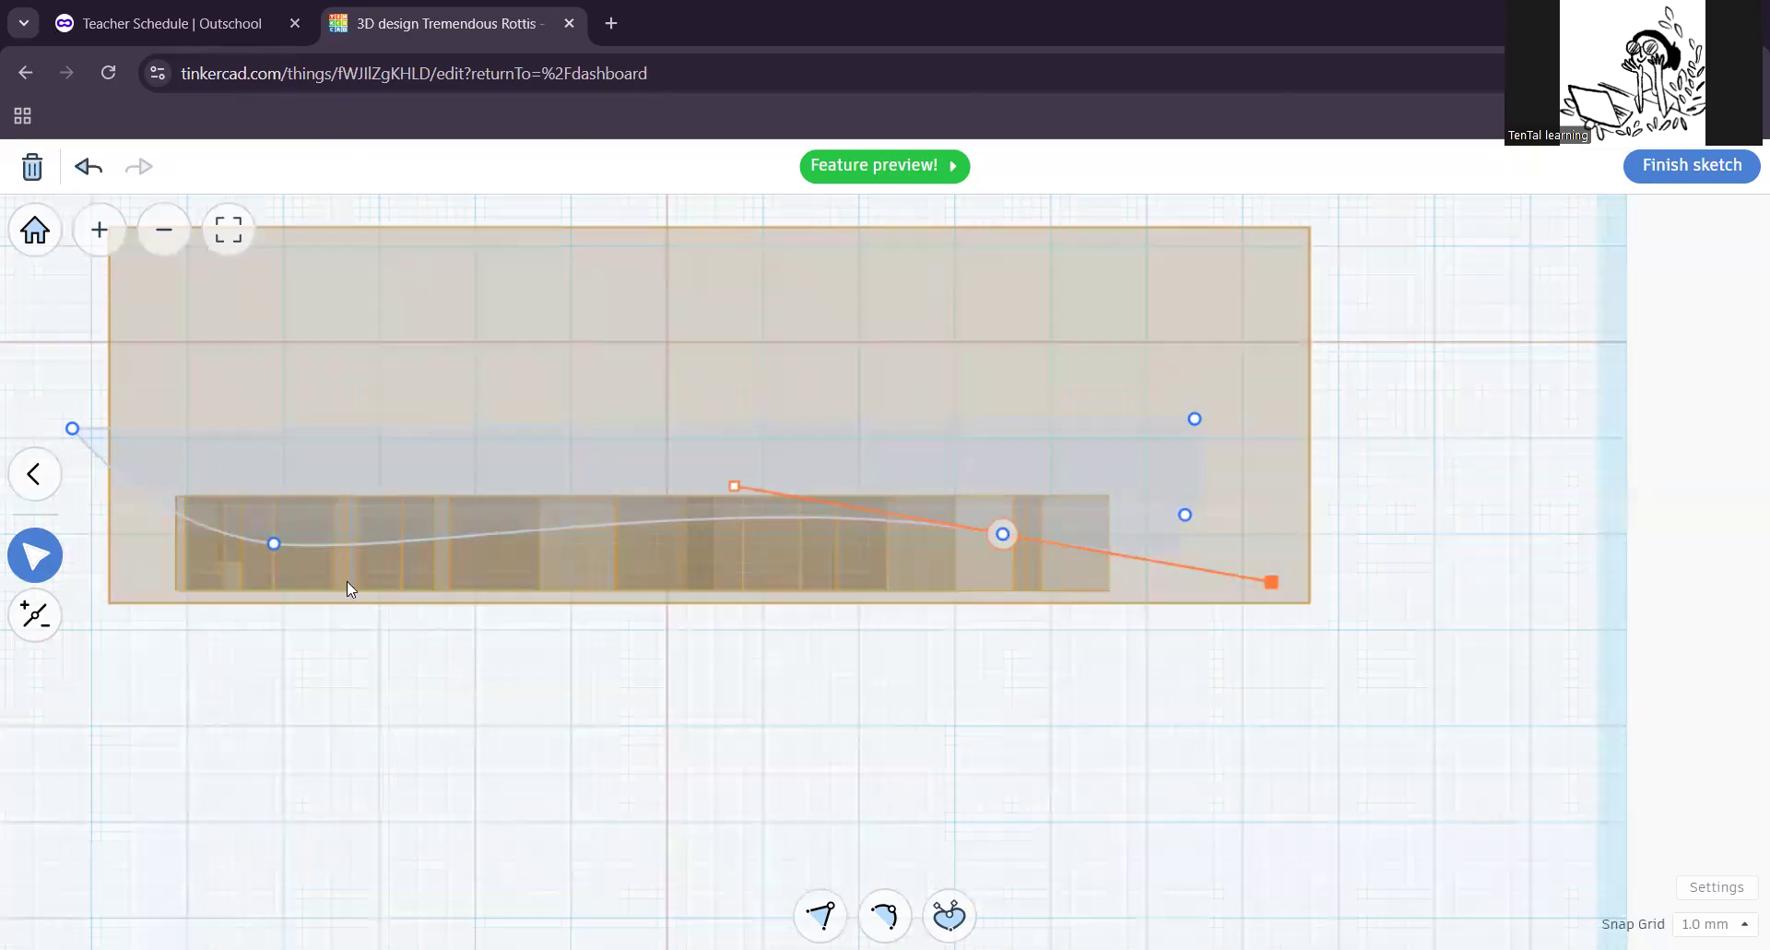
pyautogui.moveTo(274, 542); pyautogui.dragTo(226, 543)
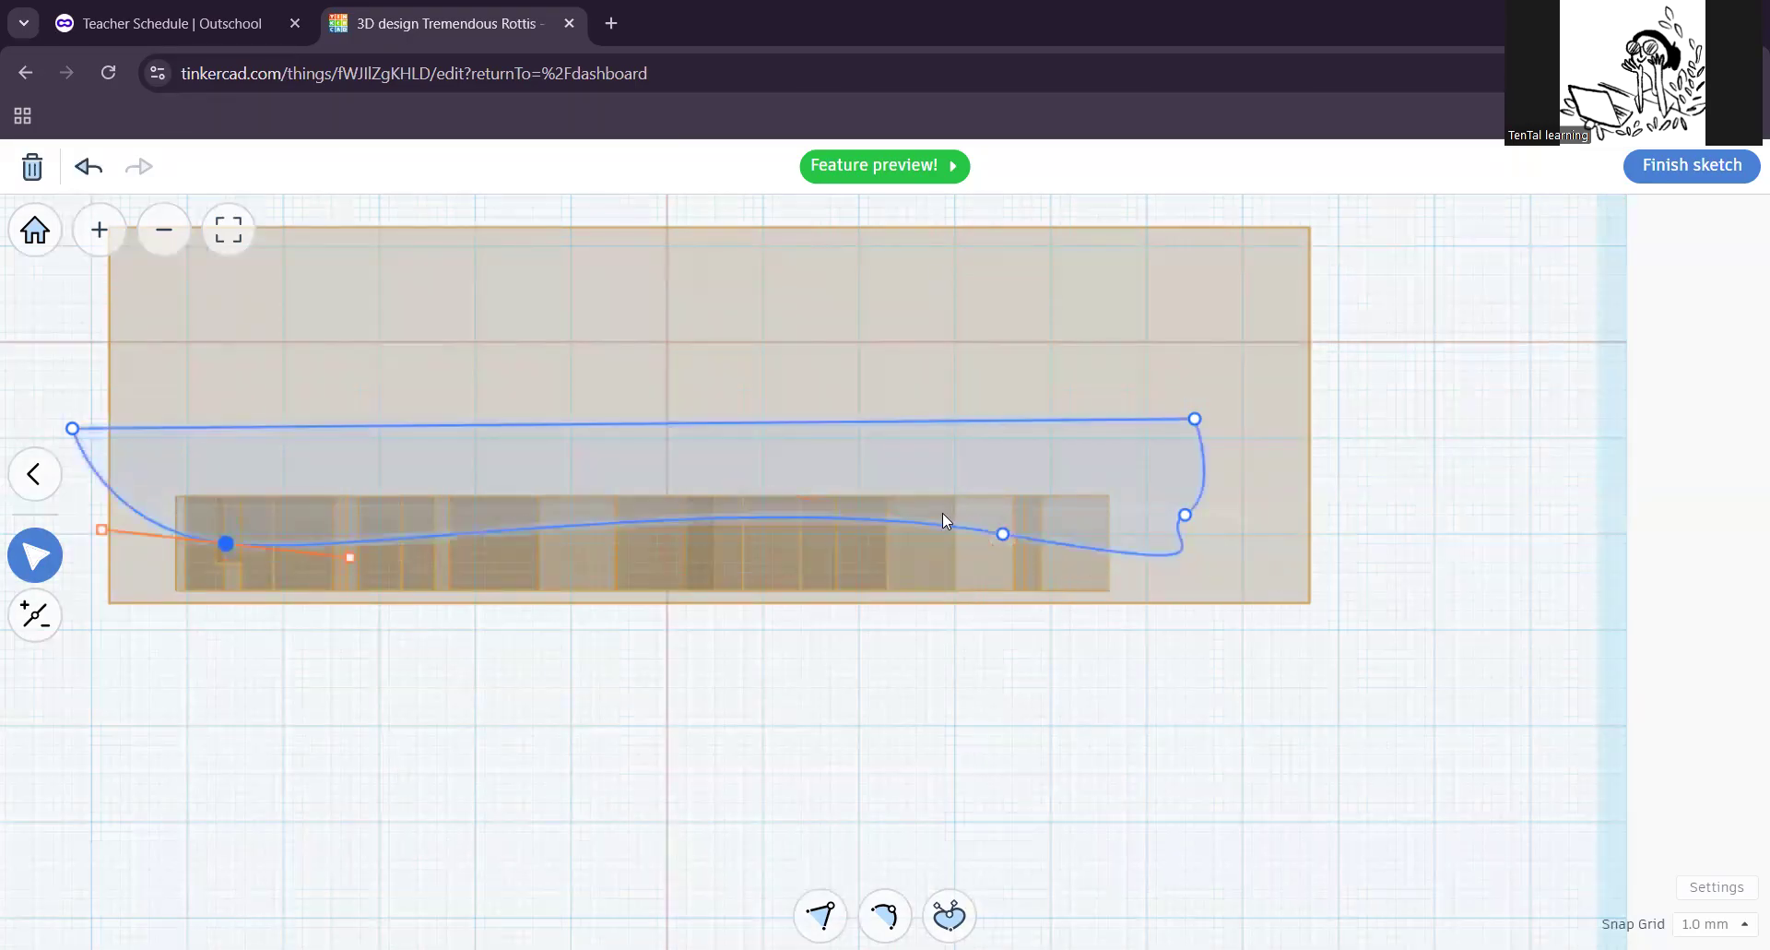
pyautogui.moveTo(1028, 541); pyautogui.dragTo(1053, 533)
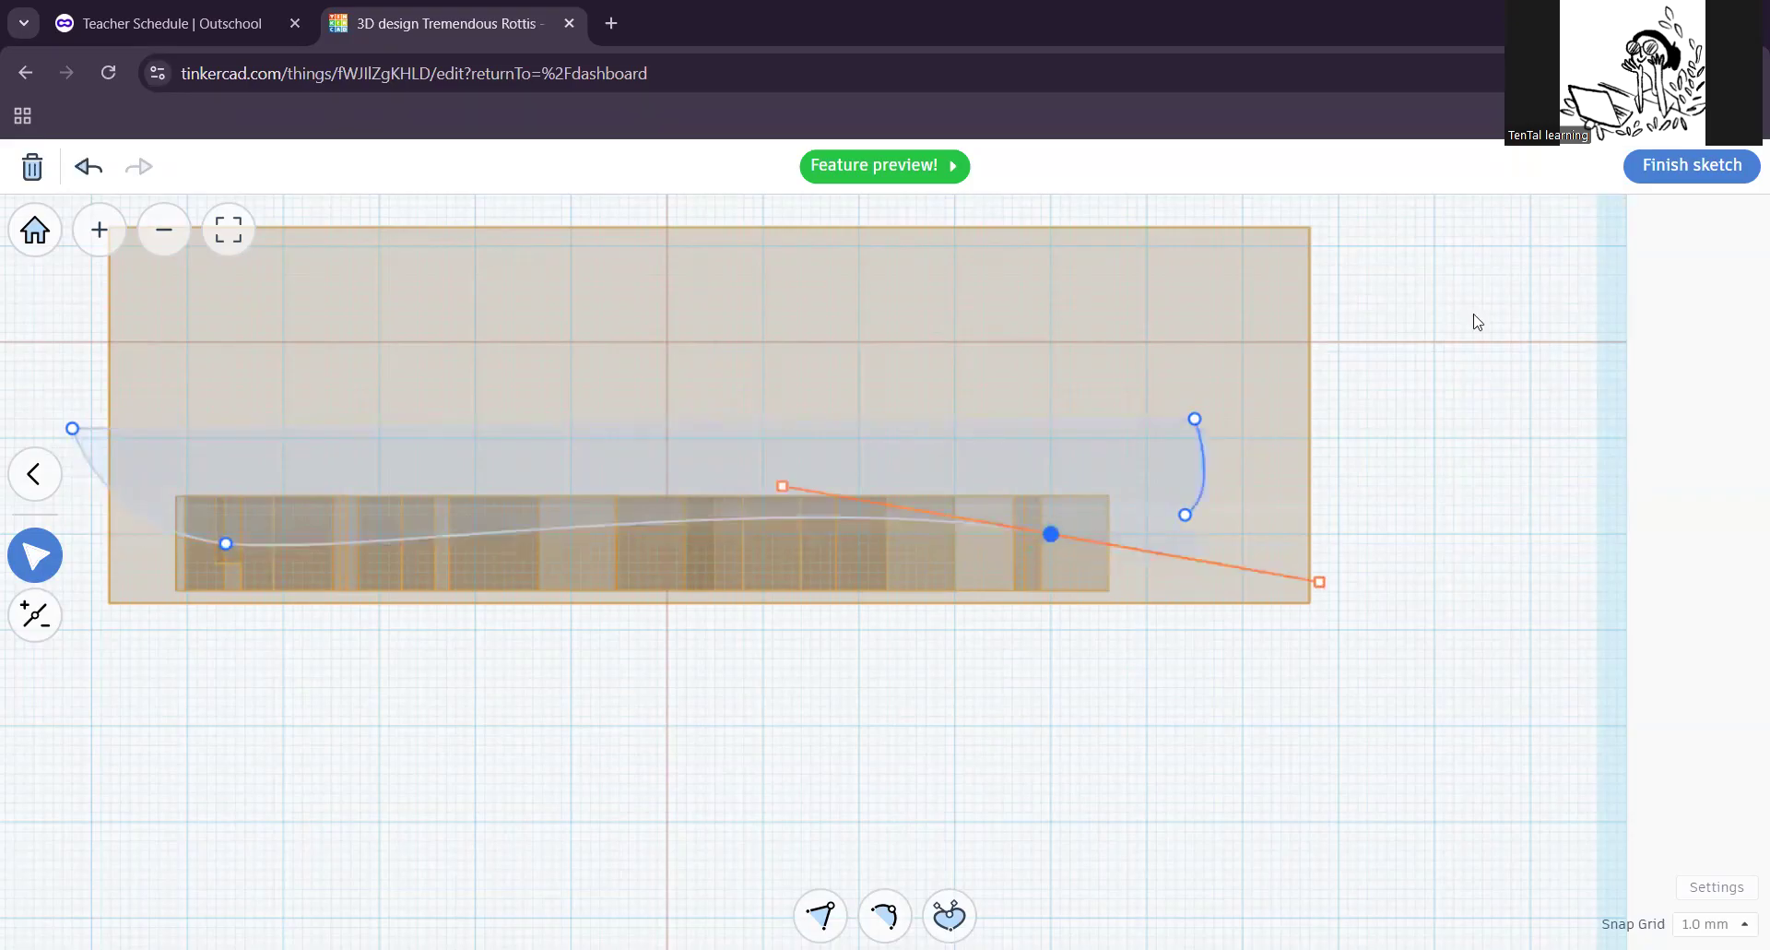
# Step: Finish the curved sketch and delete the red box used as its drawing surface
pyautogui.click(1695, 168)
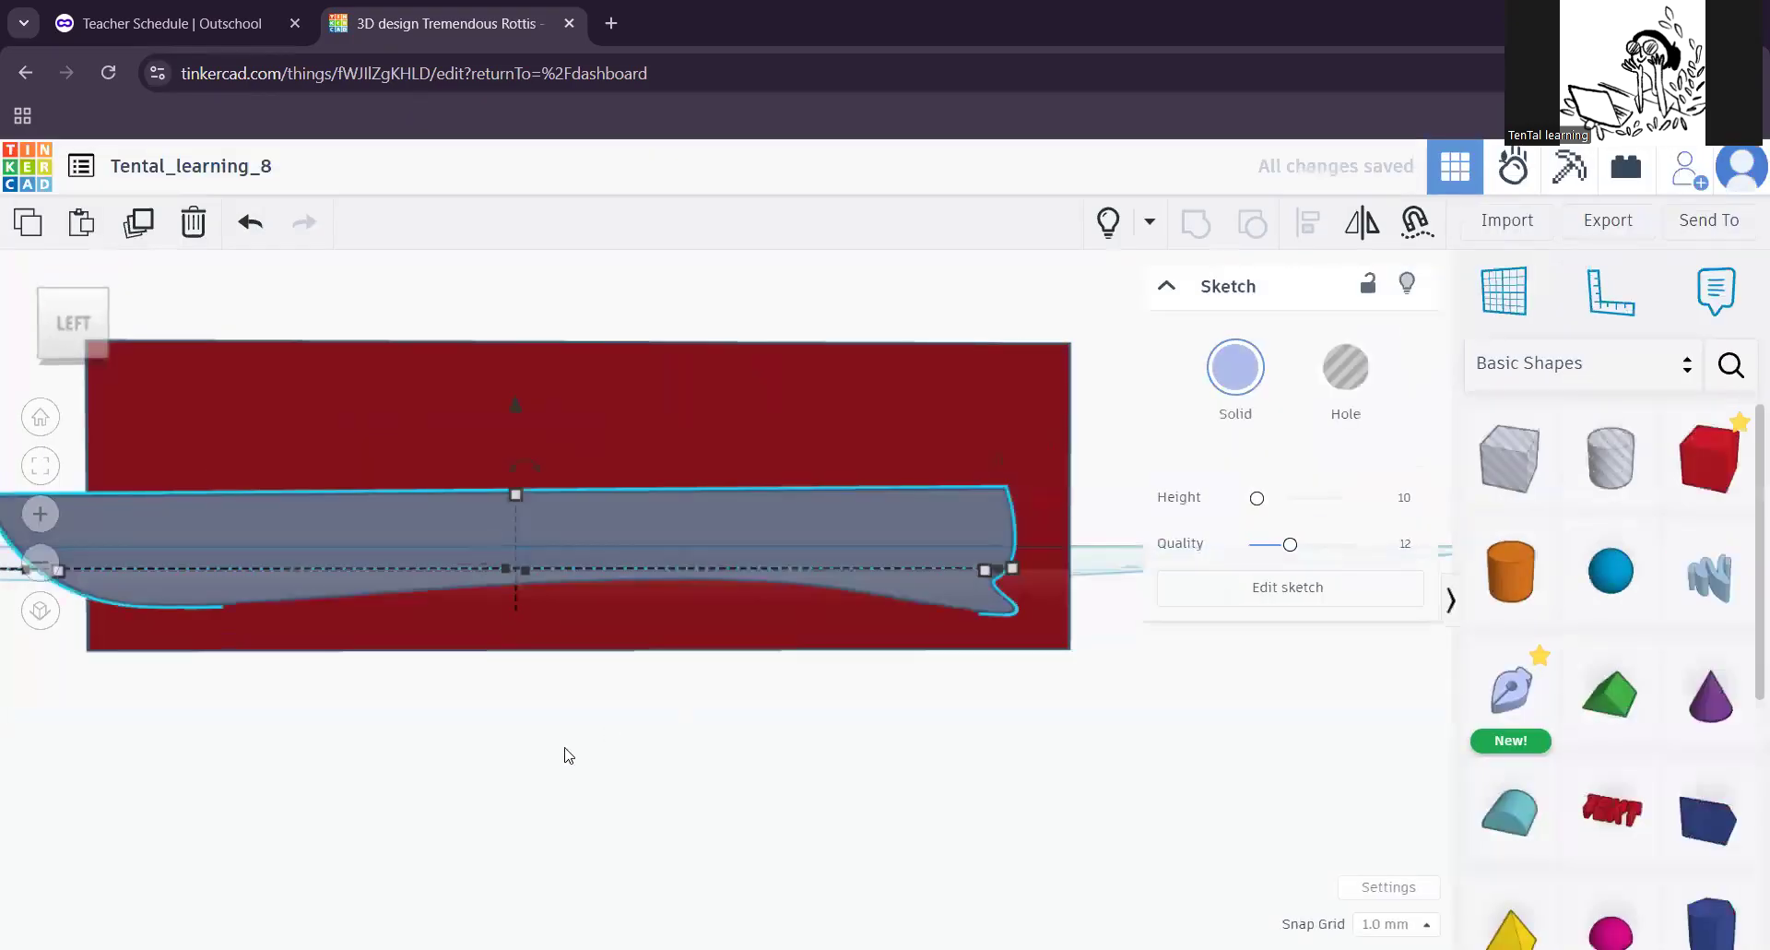
pyautogui.click(626, 512)
pyautogui.press('Delete')
# Step: Stretch the curved sketch block across the workplane until it covers the entire woodpecker
pyautogui.scroll(-1, 512, 682)
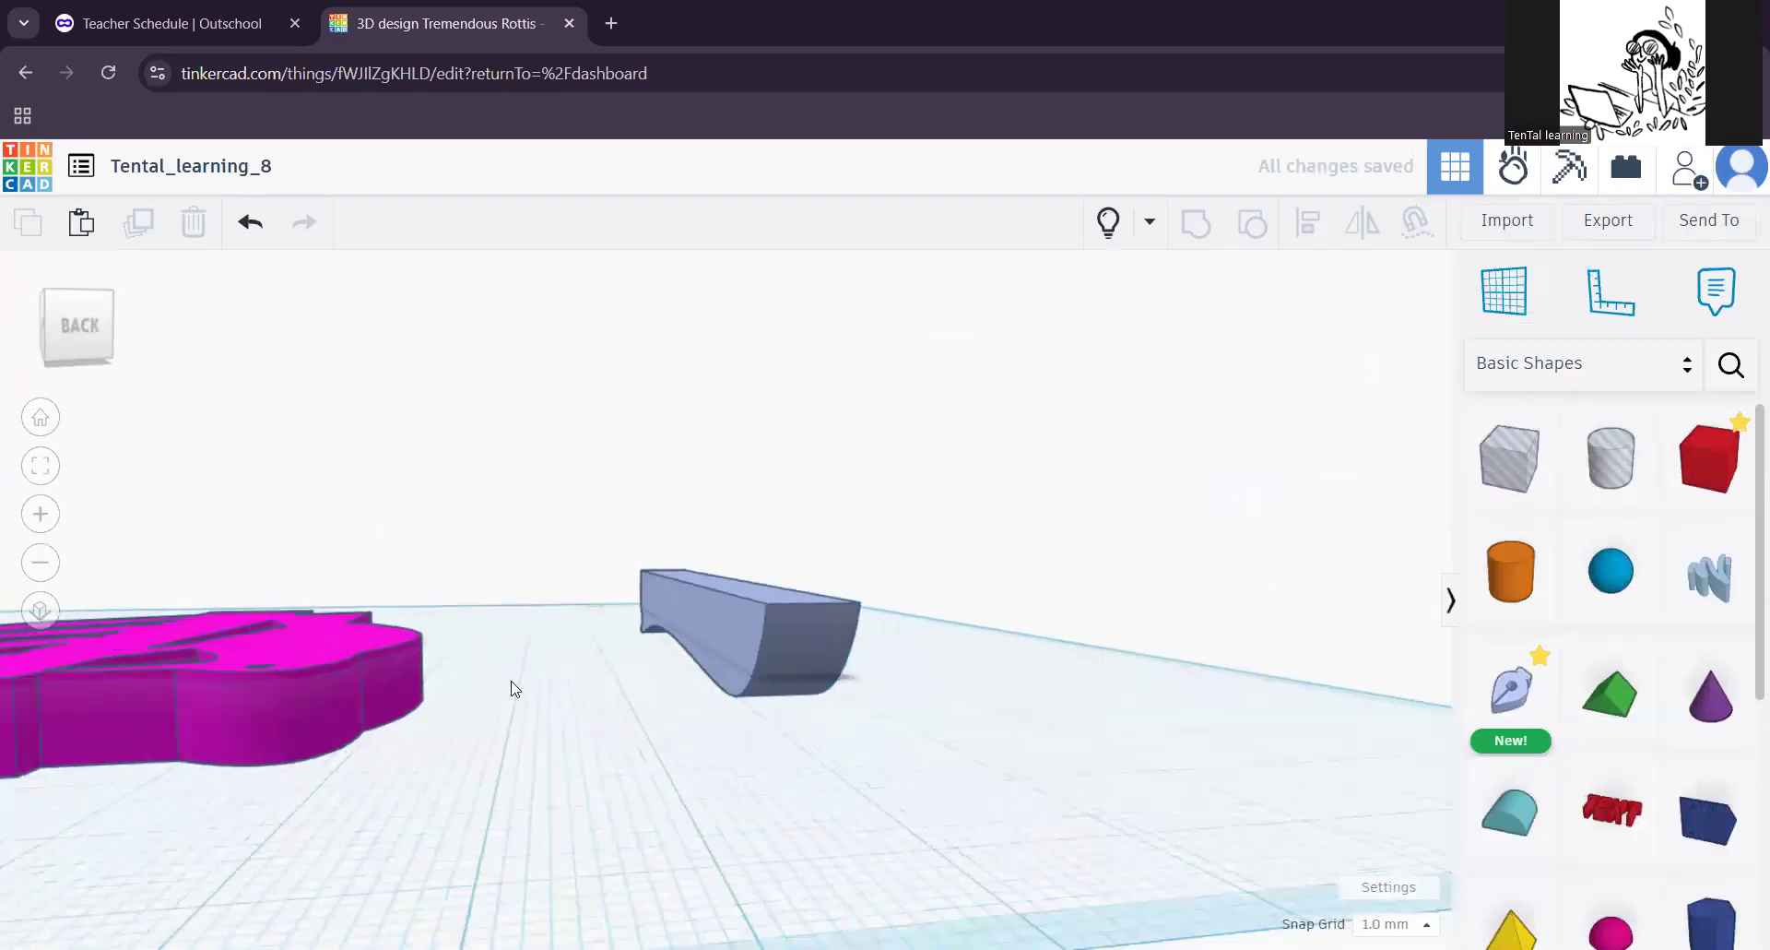
pyautogui.scroll(-2, 512, 688)
pyautogui.click(802, 660)
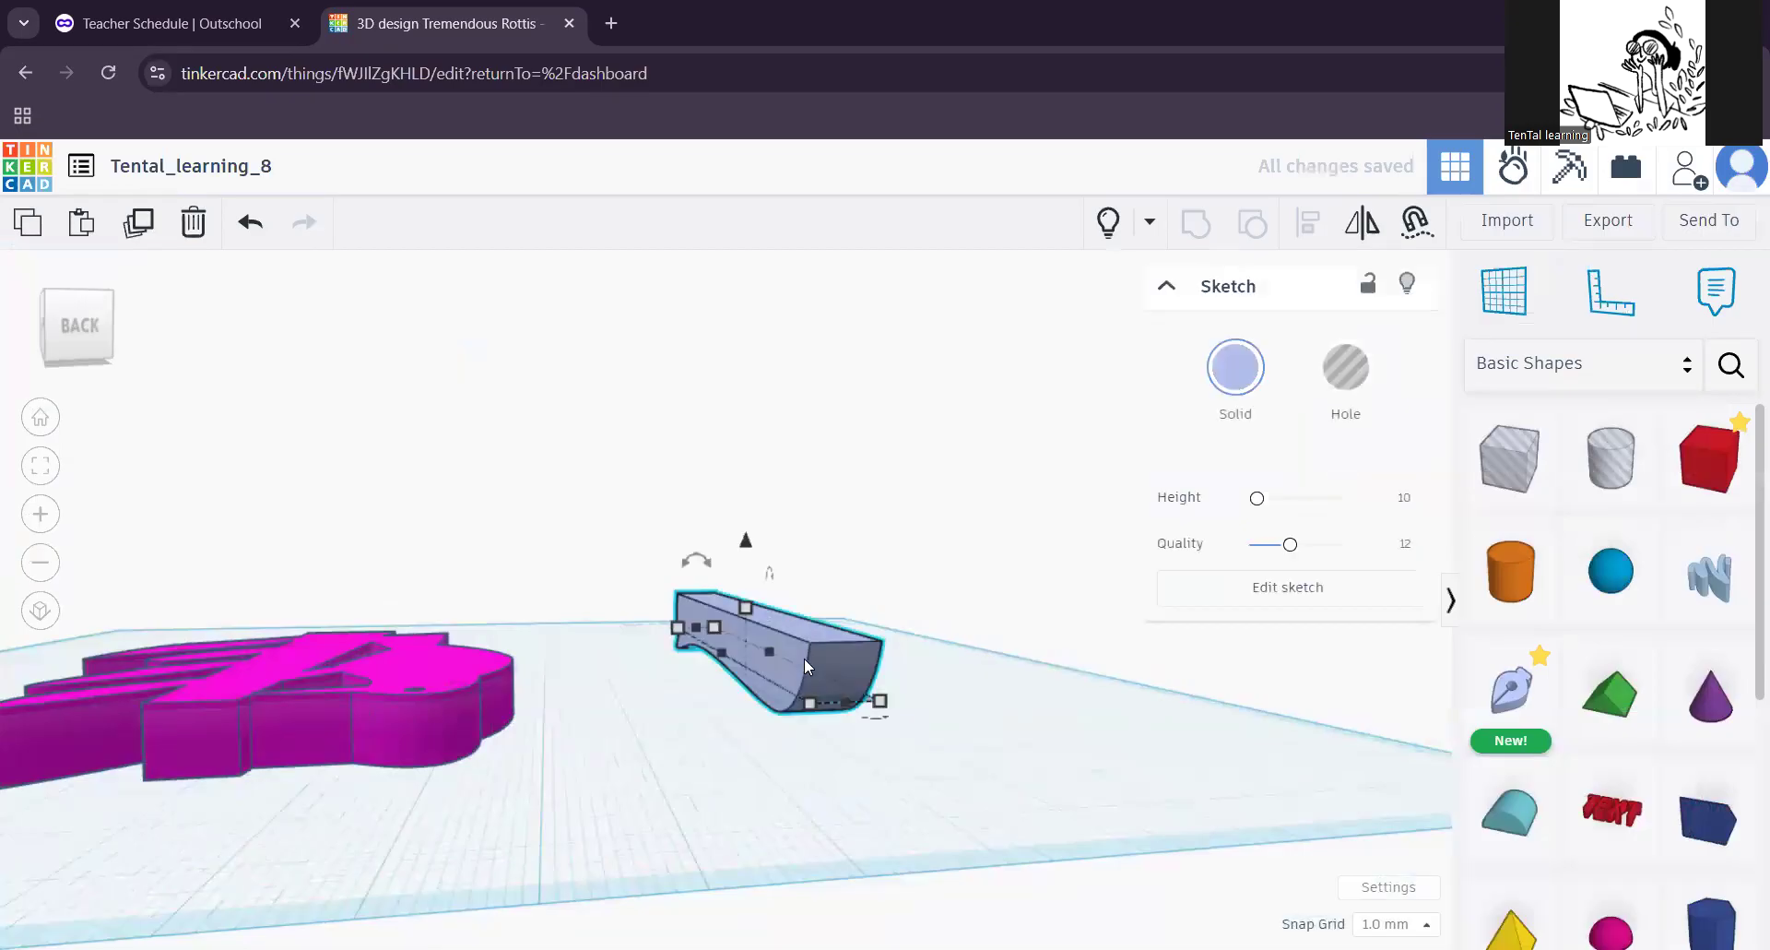
pyautogui.moveTo(811, 706)
pyautogui.mouseDown()
pyautogui.moveTo(62, 739)
pyautogui.moveTo(102, 743)
pyautogui.mouseUp()
pyautogui.scroll(-3, 511, 831)
pyautogui.moveTo(758, 710); pyautogui.dragTo(605, 707)
pyautogui.moveTo(869, 862)
pyautogui.mouseDown(button='right')
pyautogui.moveTo(479, 815)
pyautogui.moveTo(490, 565)
pyautogui.moveTo(561, 782)
pyautogui.moveTo(545, 763)
pyautogui.moveTo(623, 671)
pyautogui.mouseUp(button='right')
# Step: Turn the curved block into a hole and group it with the woodpecker to carve a wavy top surface
pyautogui.click(1346, 367)
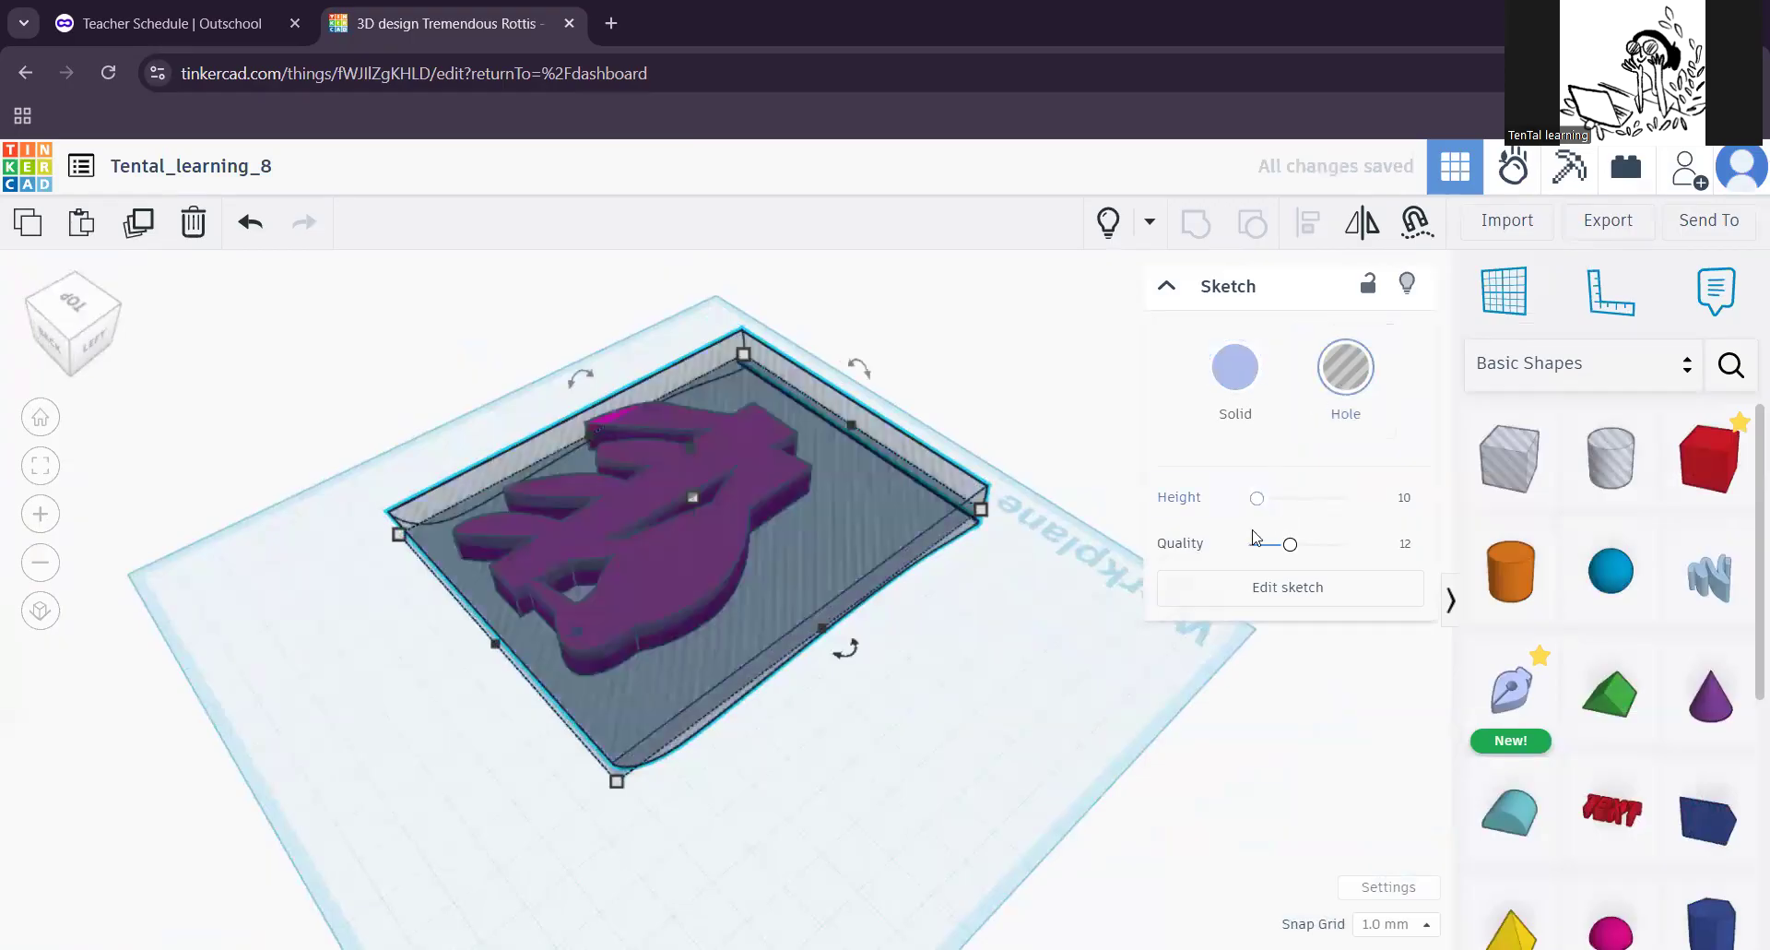
pyautogui.moveTo(917, 658)
pyautogui.mouseDown(button='right')
pyautogui.moveTo(839, 549)
pyautogui.moveTo(747, 519)
pyautogui.moveTo(754, 604)
pyautogui.moveTo(748, 579)
pyautogui.mouseUp(button='right')
pyautogui.moveTo(474, 550); pyautogui.dragTo(997, 833)
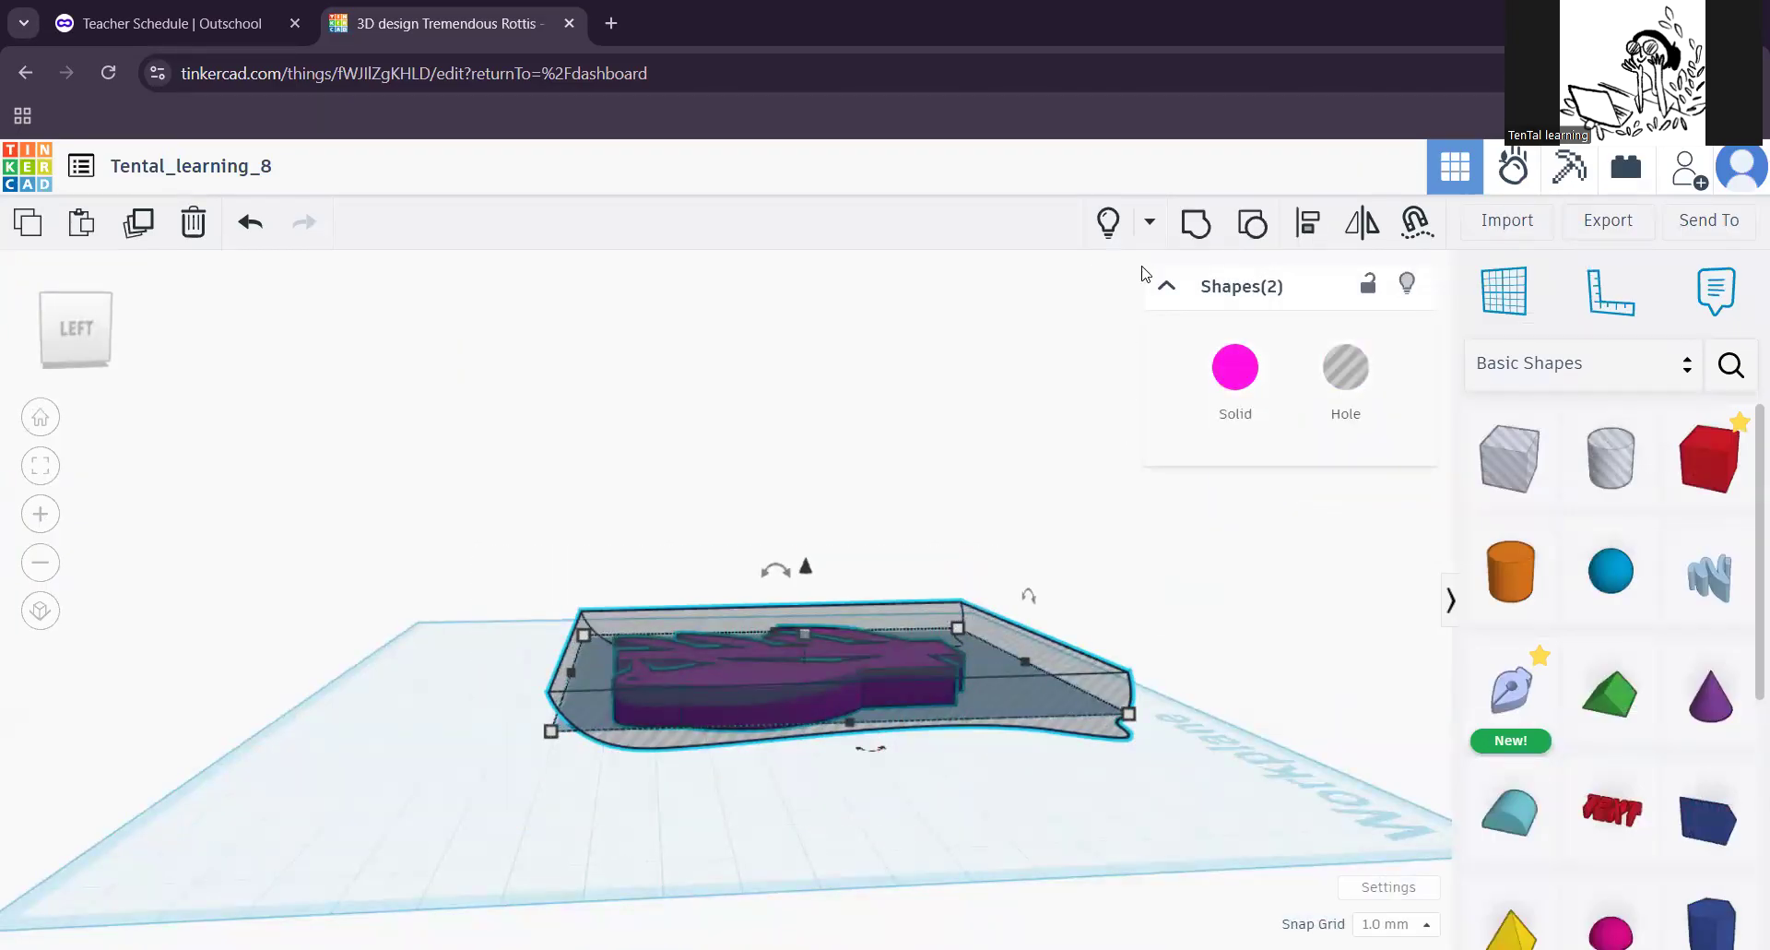
pyautogui.click(1198, 229)
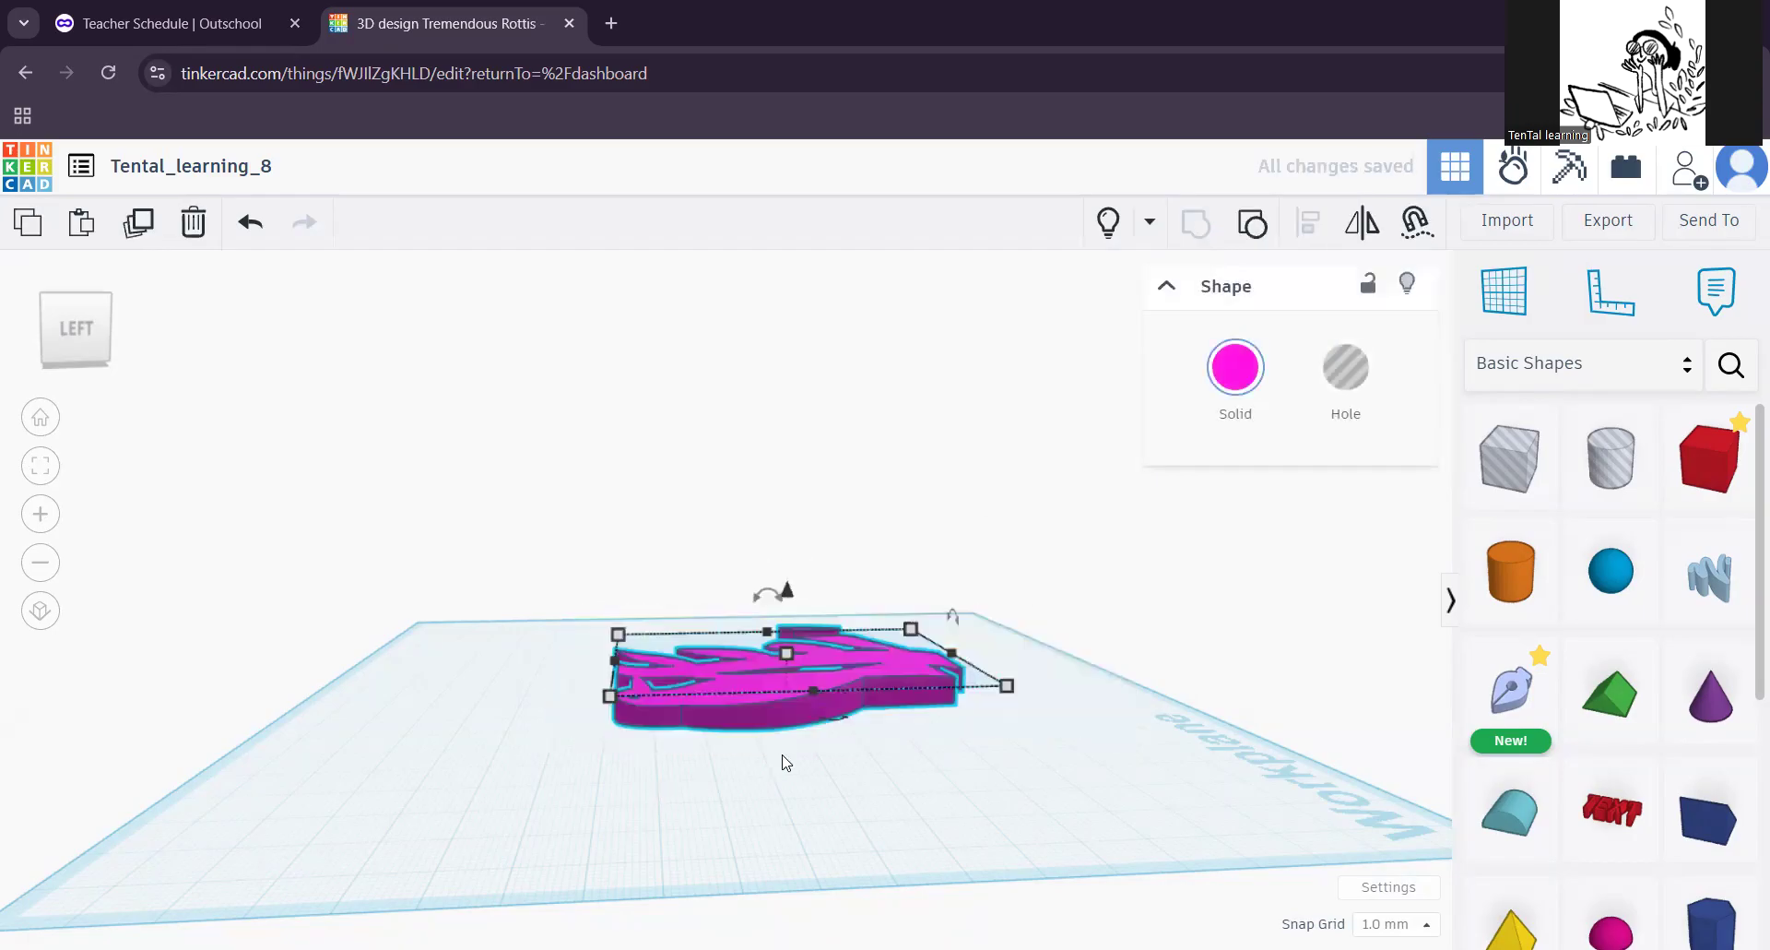
pyautogui.moveTo(789, 781); pyautogui.dragTo(836, 742, button='right')
pyautogui.scroll(2, 833, 742)
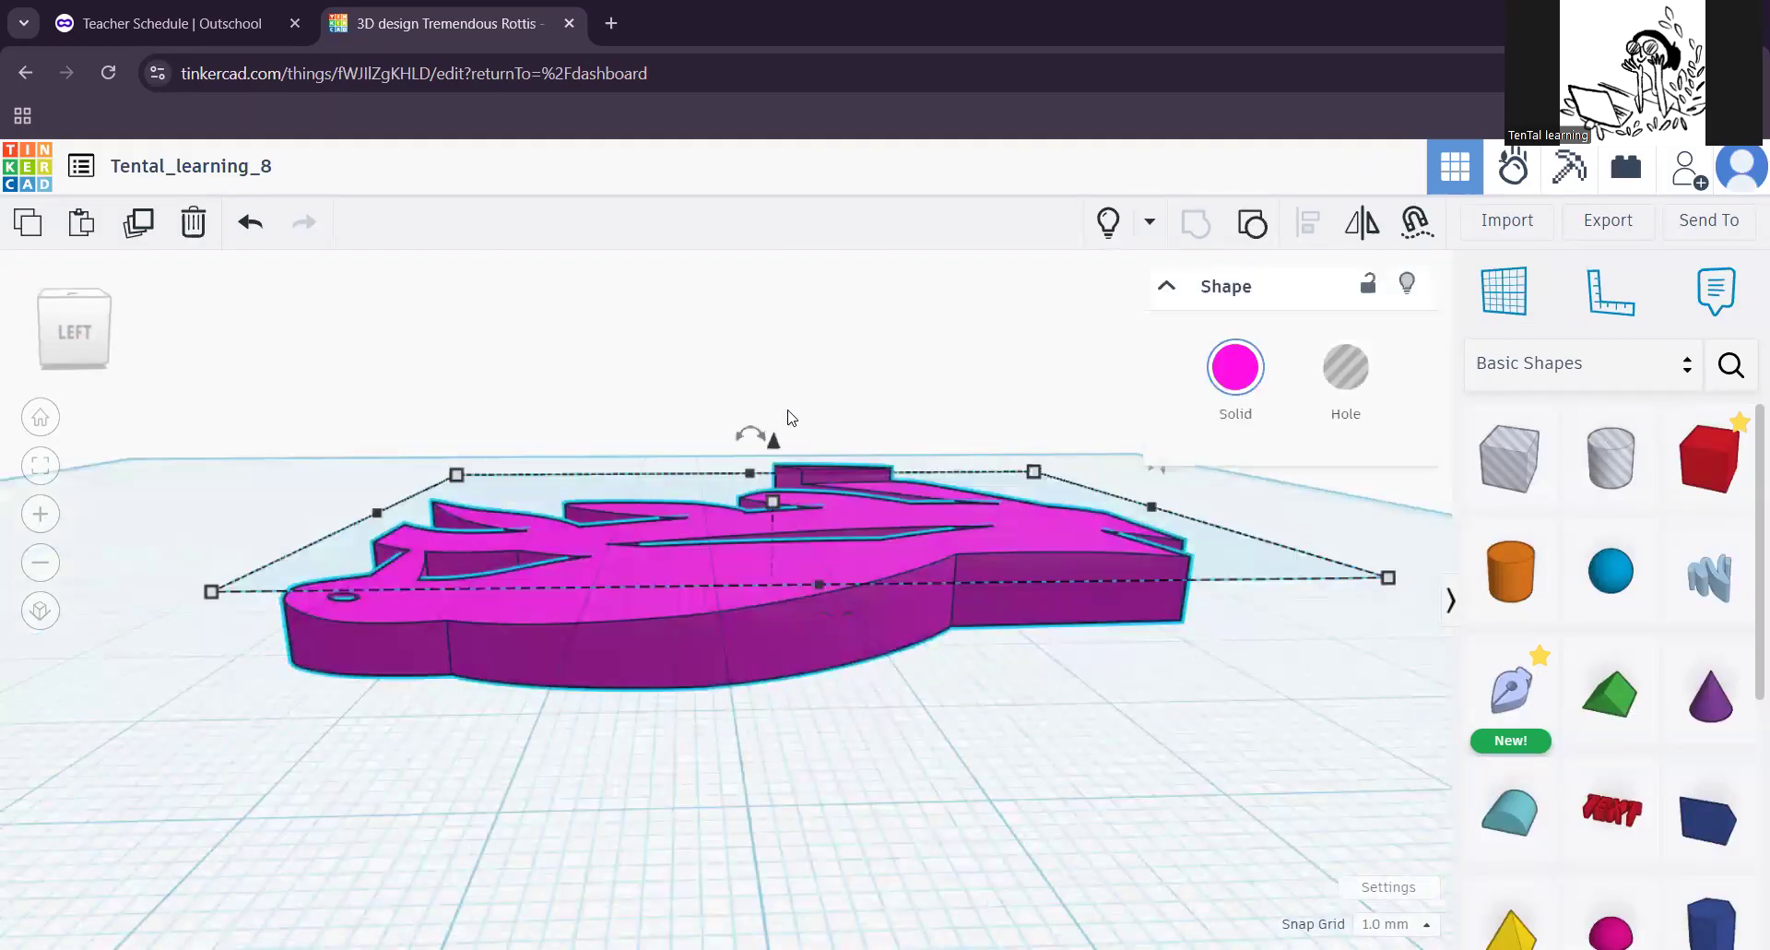
# Step: Raise the carved woodpecker by 7.69 mm and view its carved surface from several sides
pyautogui.moveTo(774, 443); pyautogui.dragTo(1097, 470)
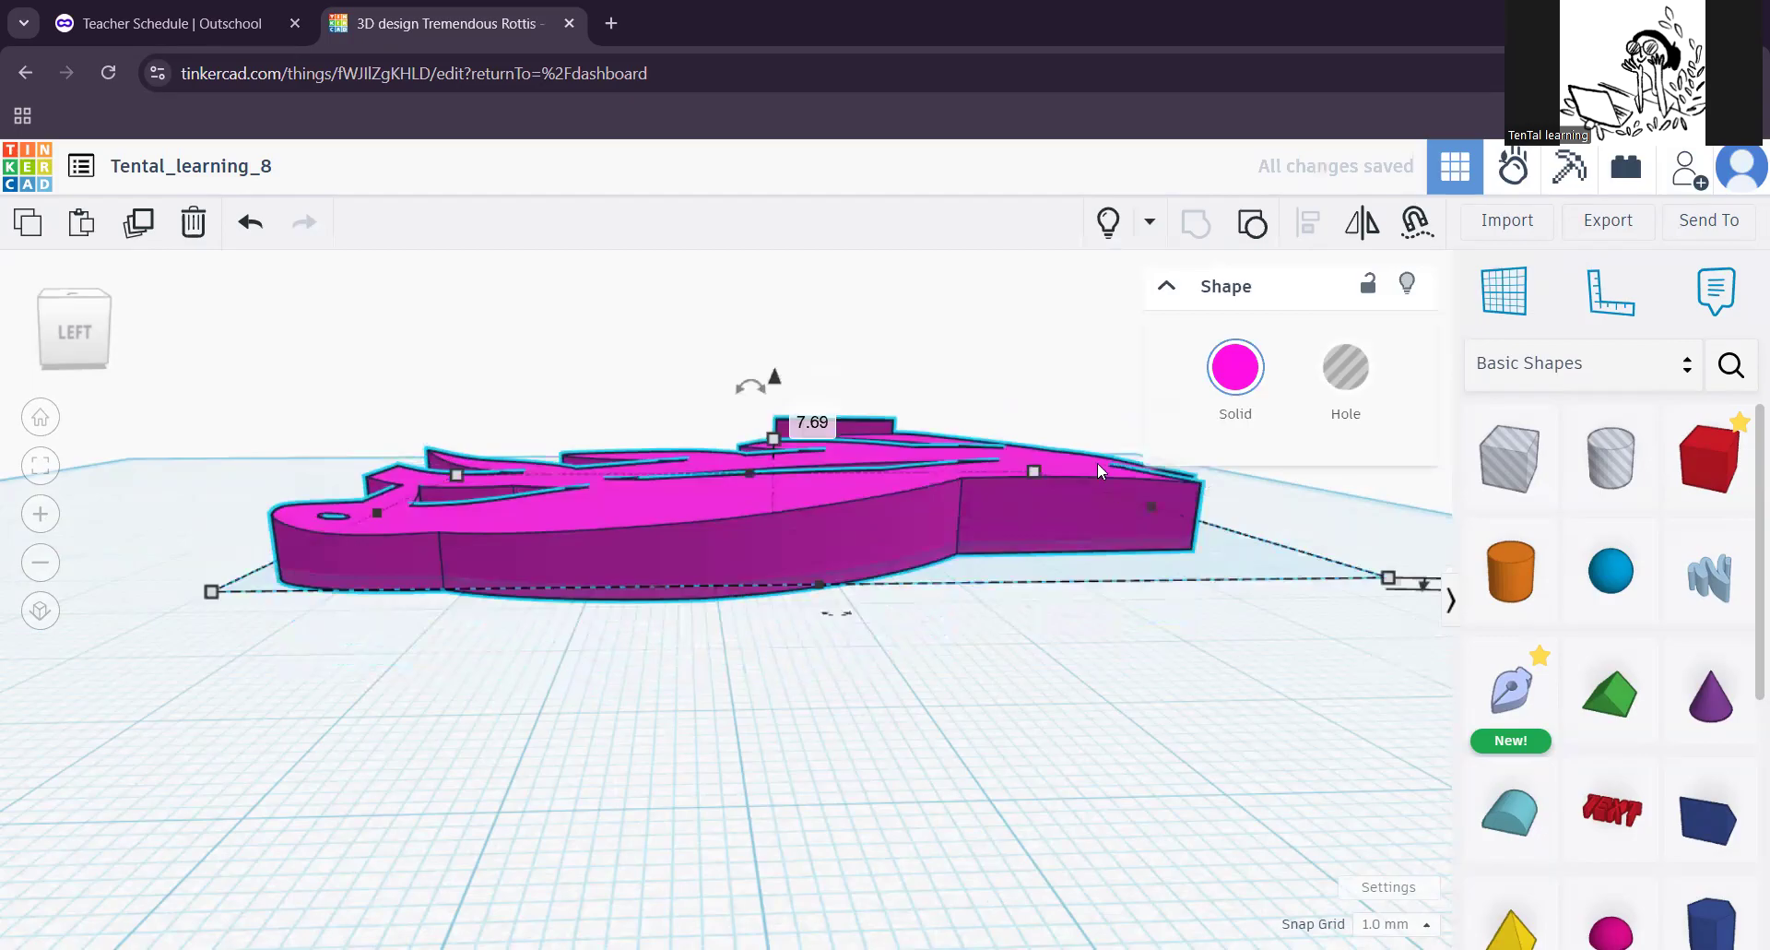
pyautogui.moveTo(788, 547); pyautogui.dragTo(676, 624)
pyautogui.moveTo(971, 641); pyautogui.dragTo(795, 755, button='right')
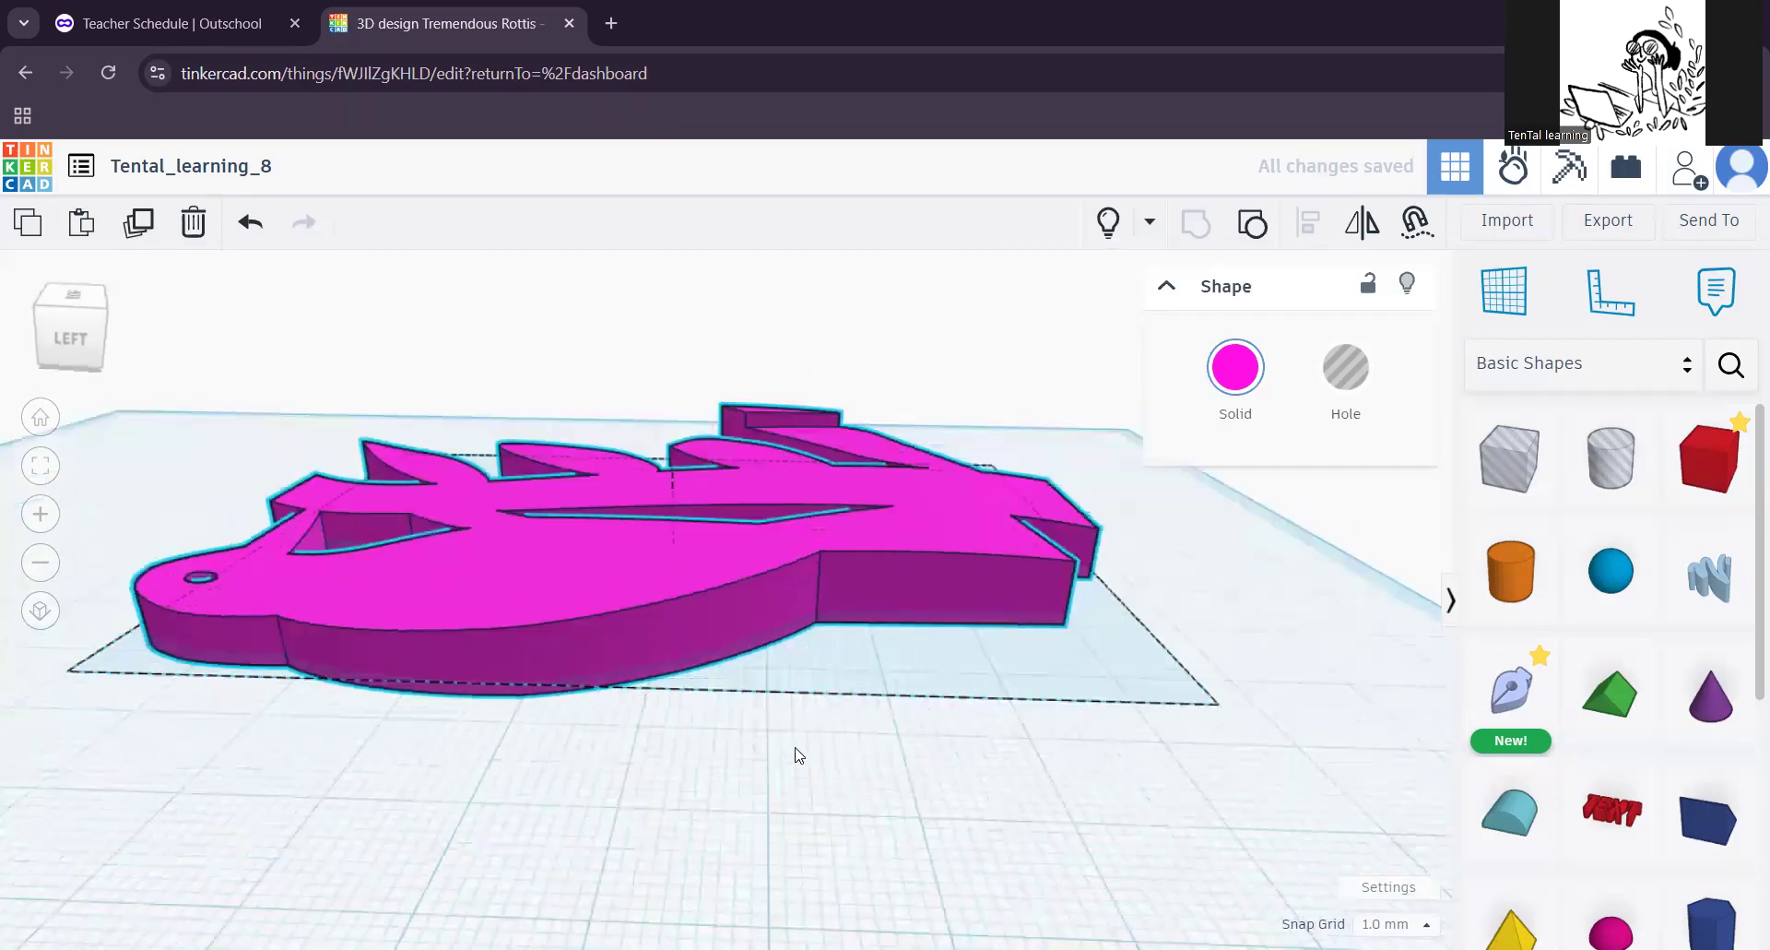
pyautogui.moveTo(1093, 290); pyautogui.dragTo(633, 463, button='middle')
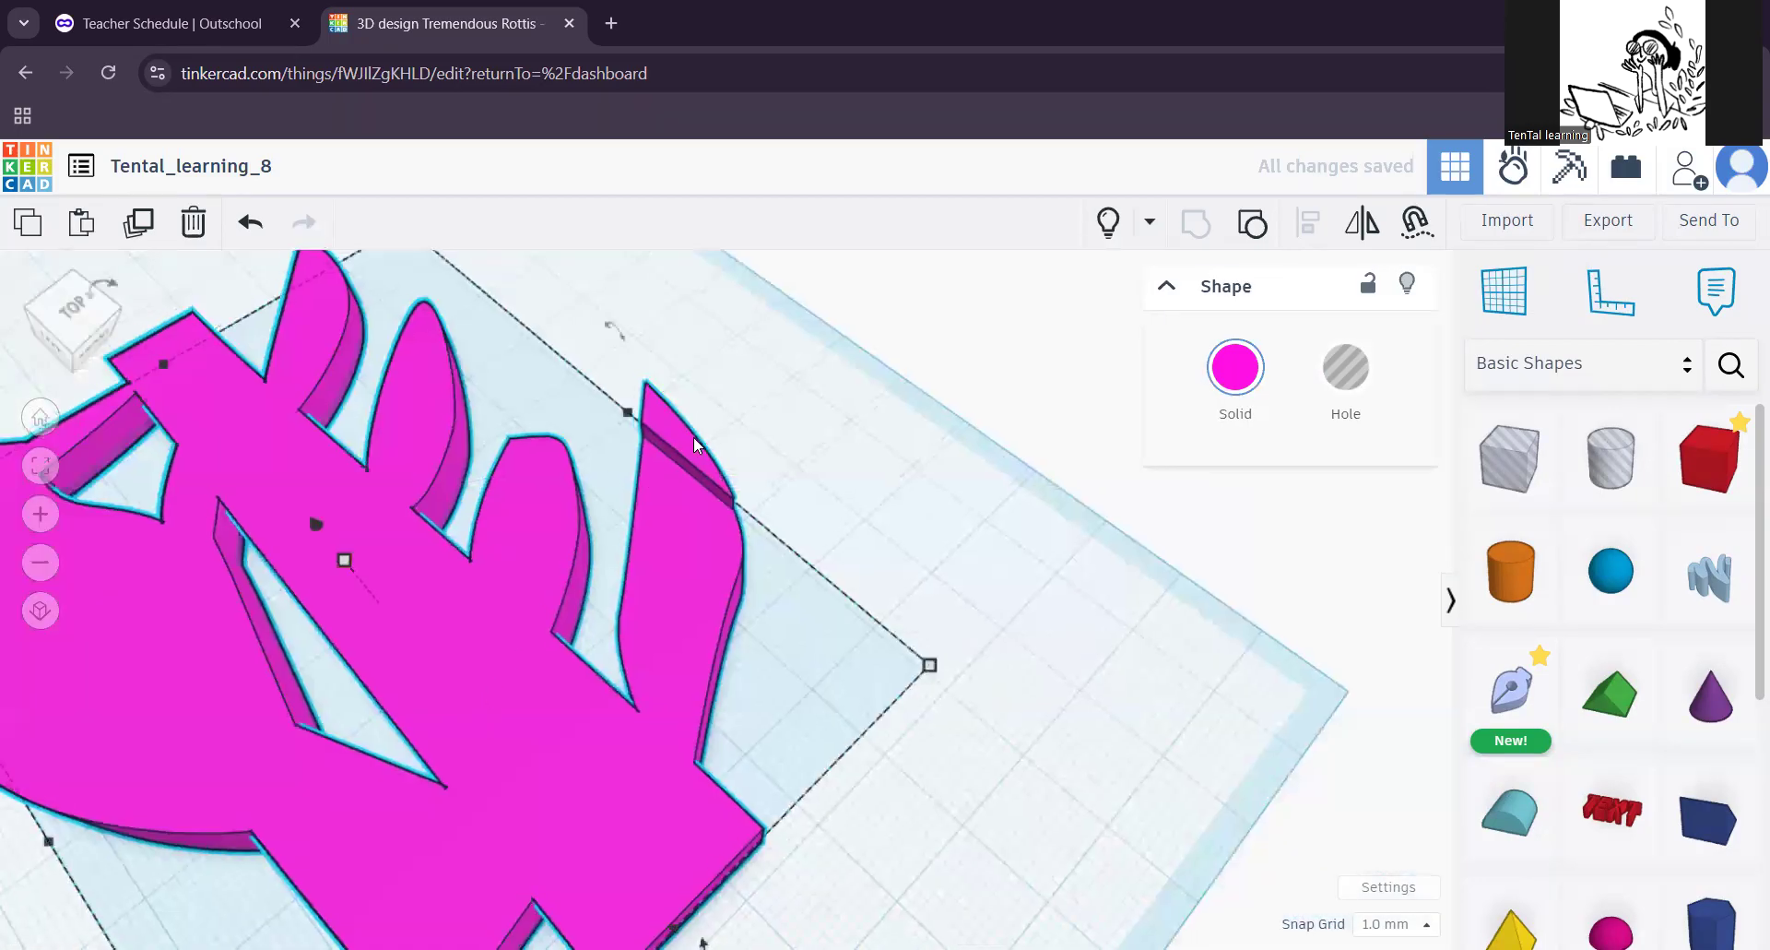
pyautogui.scroll(-2, 711, 704)
pyautogui.moveTo(691, 769); pyautogui.dragTo(847, 585, button='right')
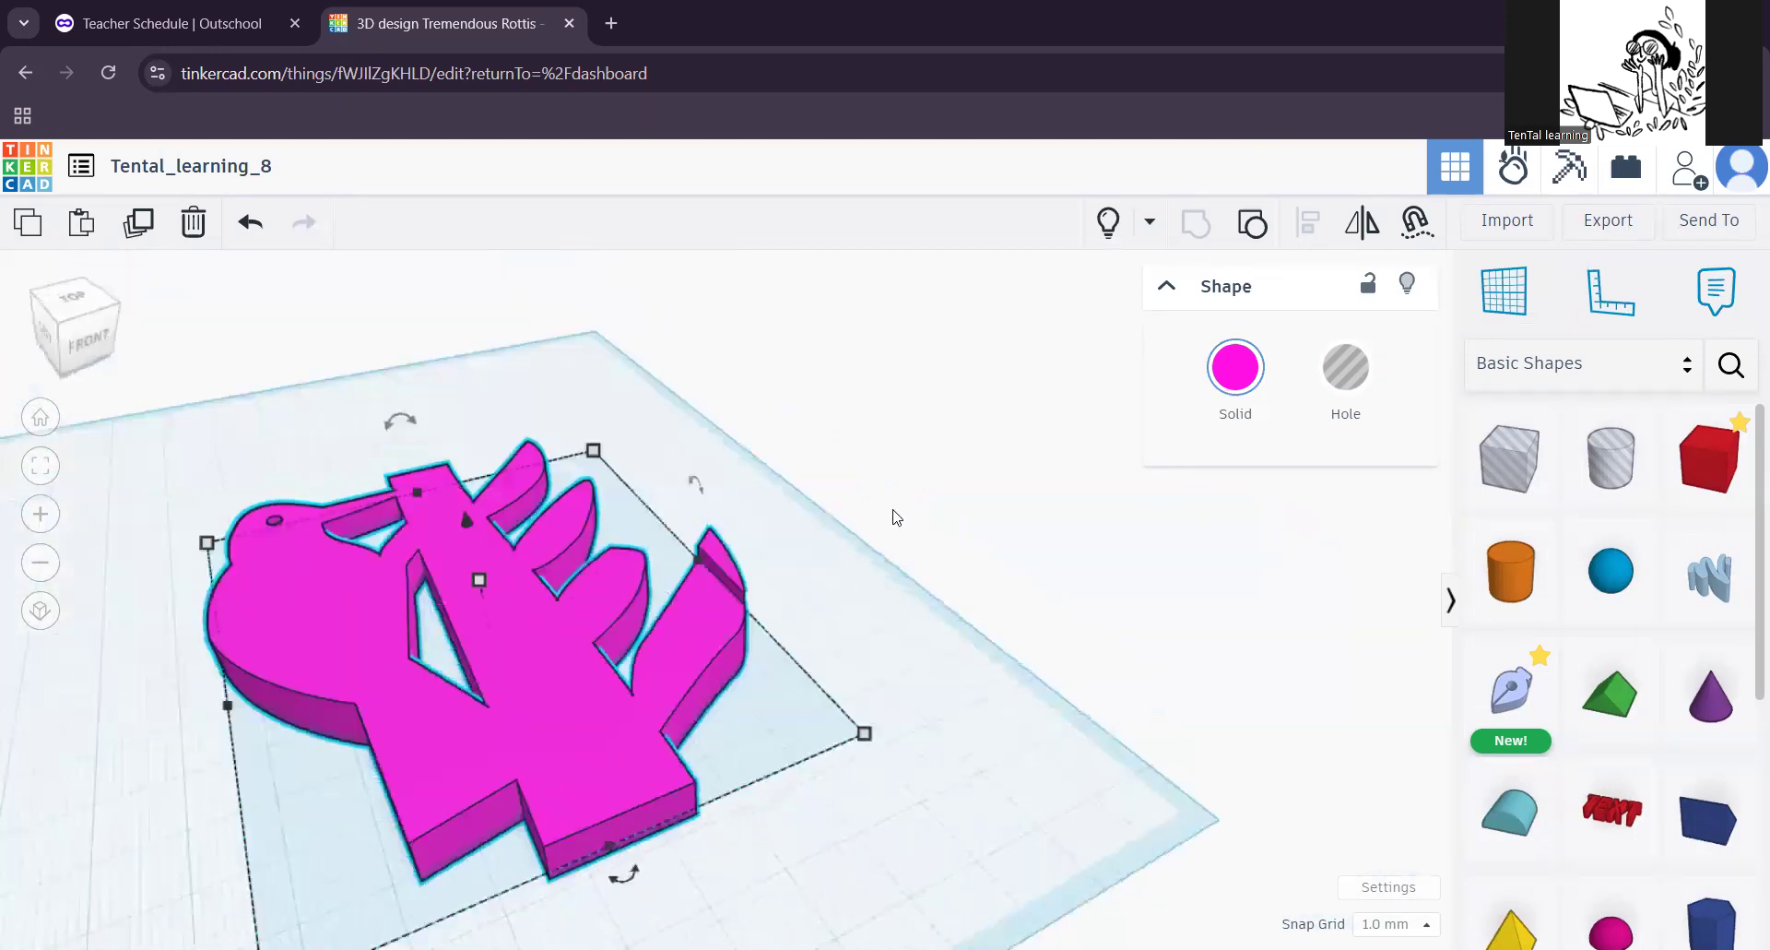
# Step: Undo the woodpecker's last vertical move and its grouping with the curved hole
pyautogui.hotkey('ctrl', 'z')
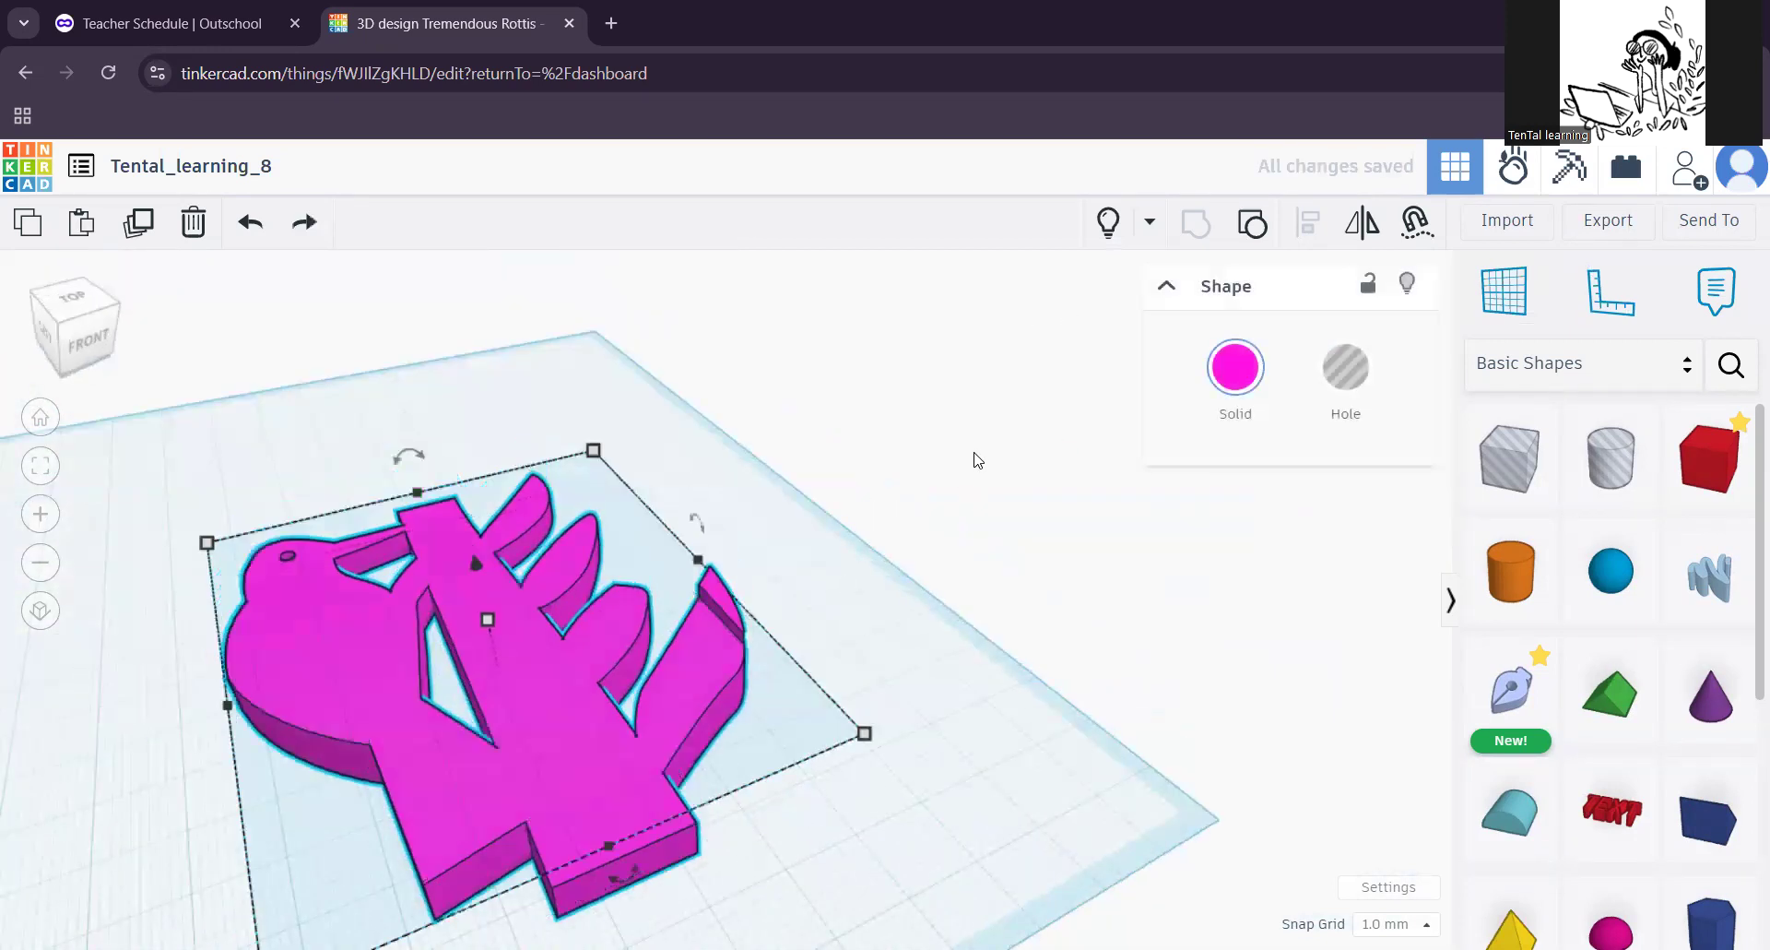
pyautogui.hotkey('ctrl', 'z')
pyautogui.moveTo(593, 782); pyautogui.dragTo(534, 535, button='right')
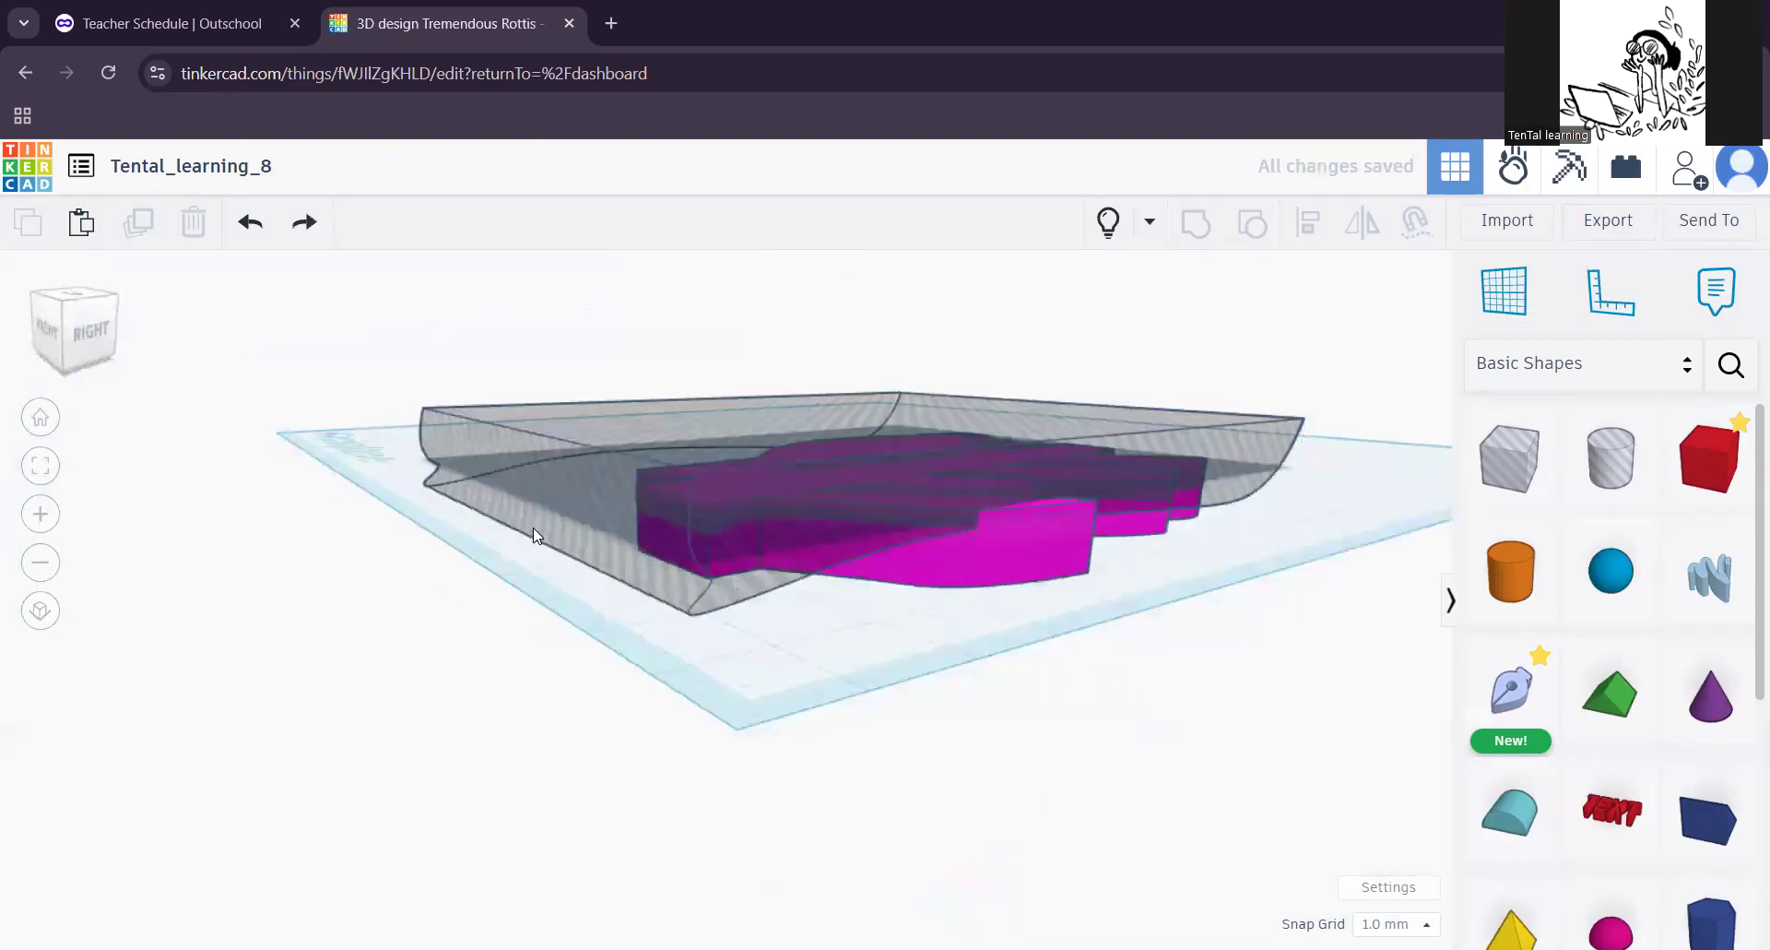
# Step: Reposition the curved hole over the woodpecker and group both shapes to carve the top surface again
pyautogui.click(996, 424)
pyautogui.moveTo(689, 592); pyautogui.dragTo(738, 638)
pyautogui.moveTo(715, 782)
pyautogui.mouseDown(button='right')
pyautogui.moveTo(503, 712)
pyautogui.moveTo(783, 847)
pyautogui.moveTo(489, 727)
pyautogui.moveTo(312, 621)
pyautogui.moveTo(703, 655)
pyautogui.moveTo(520, 755)
pyautogui.moveTo(671, 651)
pyautogui.moveTo(650, 683)
pyautogui.mouseUp(button='right')
pyautogui.scroll(-3, 691, 661)
pyautogui.moveTo(192, 512); pyautogui.dragTo(545, 862)
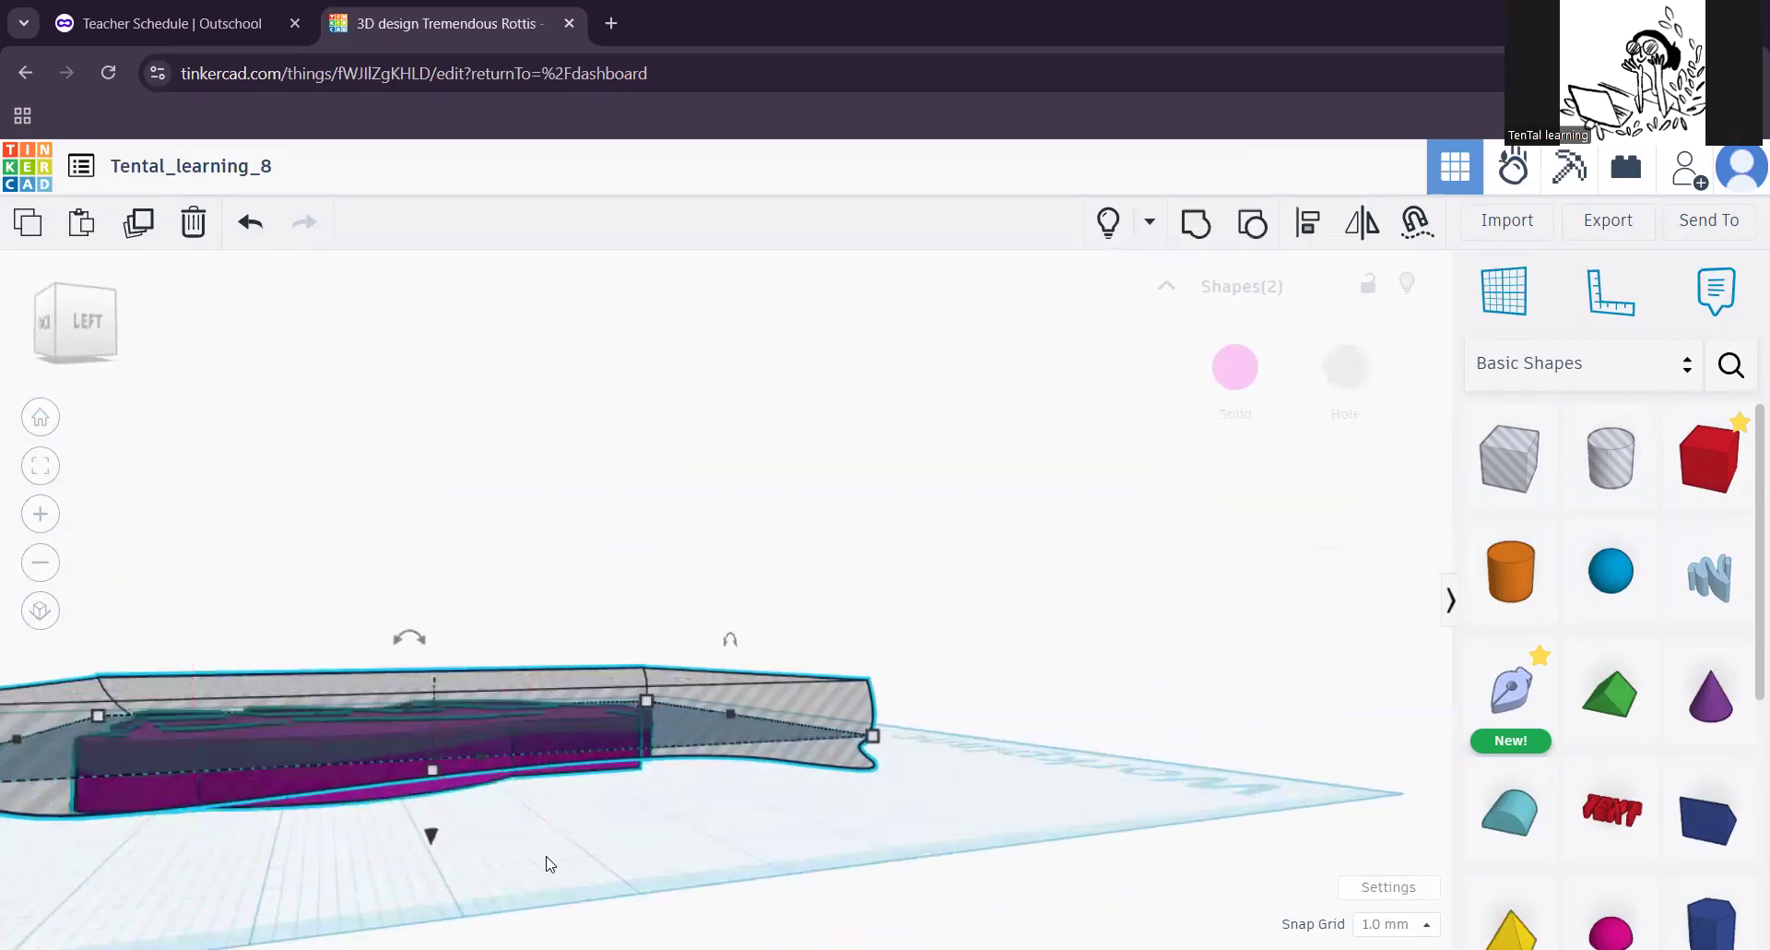
pyautogui.click(1197, 232)
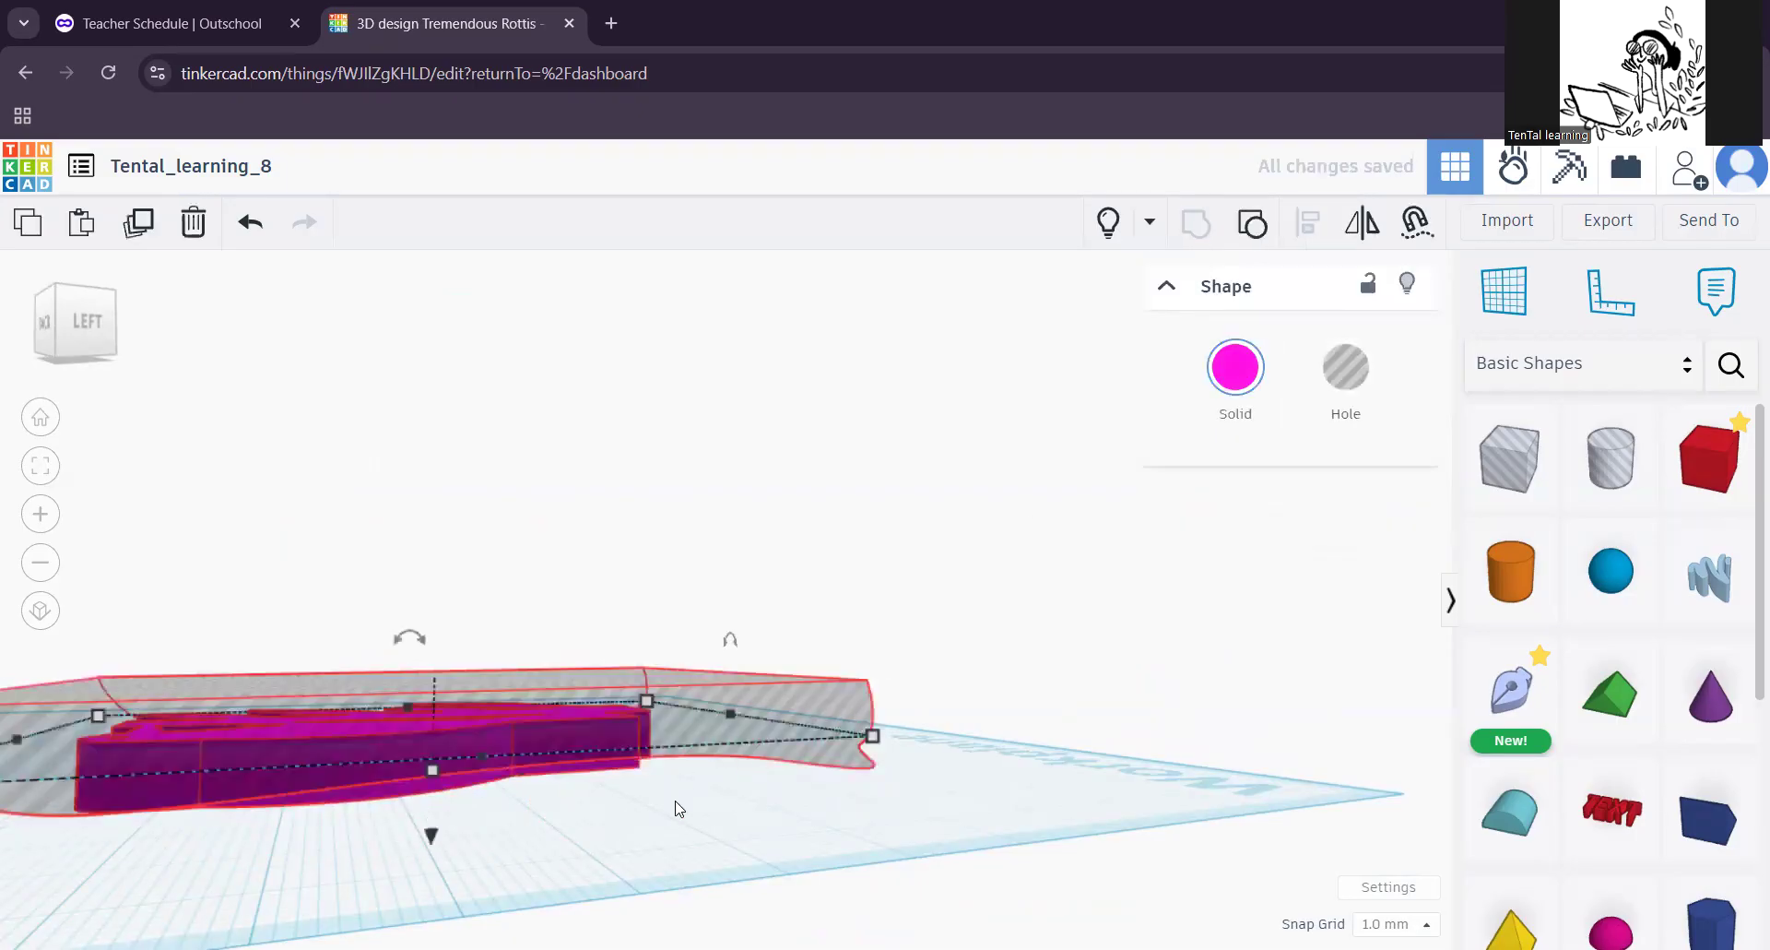
# Step: Place a new sketch shape on the trunk's top surface, beside the leaves
pyautogui.moveTo(811, 755); pyautogui.dragTo(701, 550, button='right')
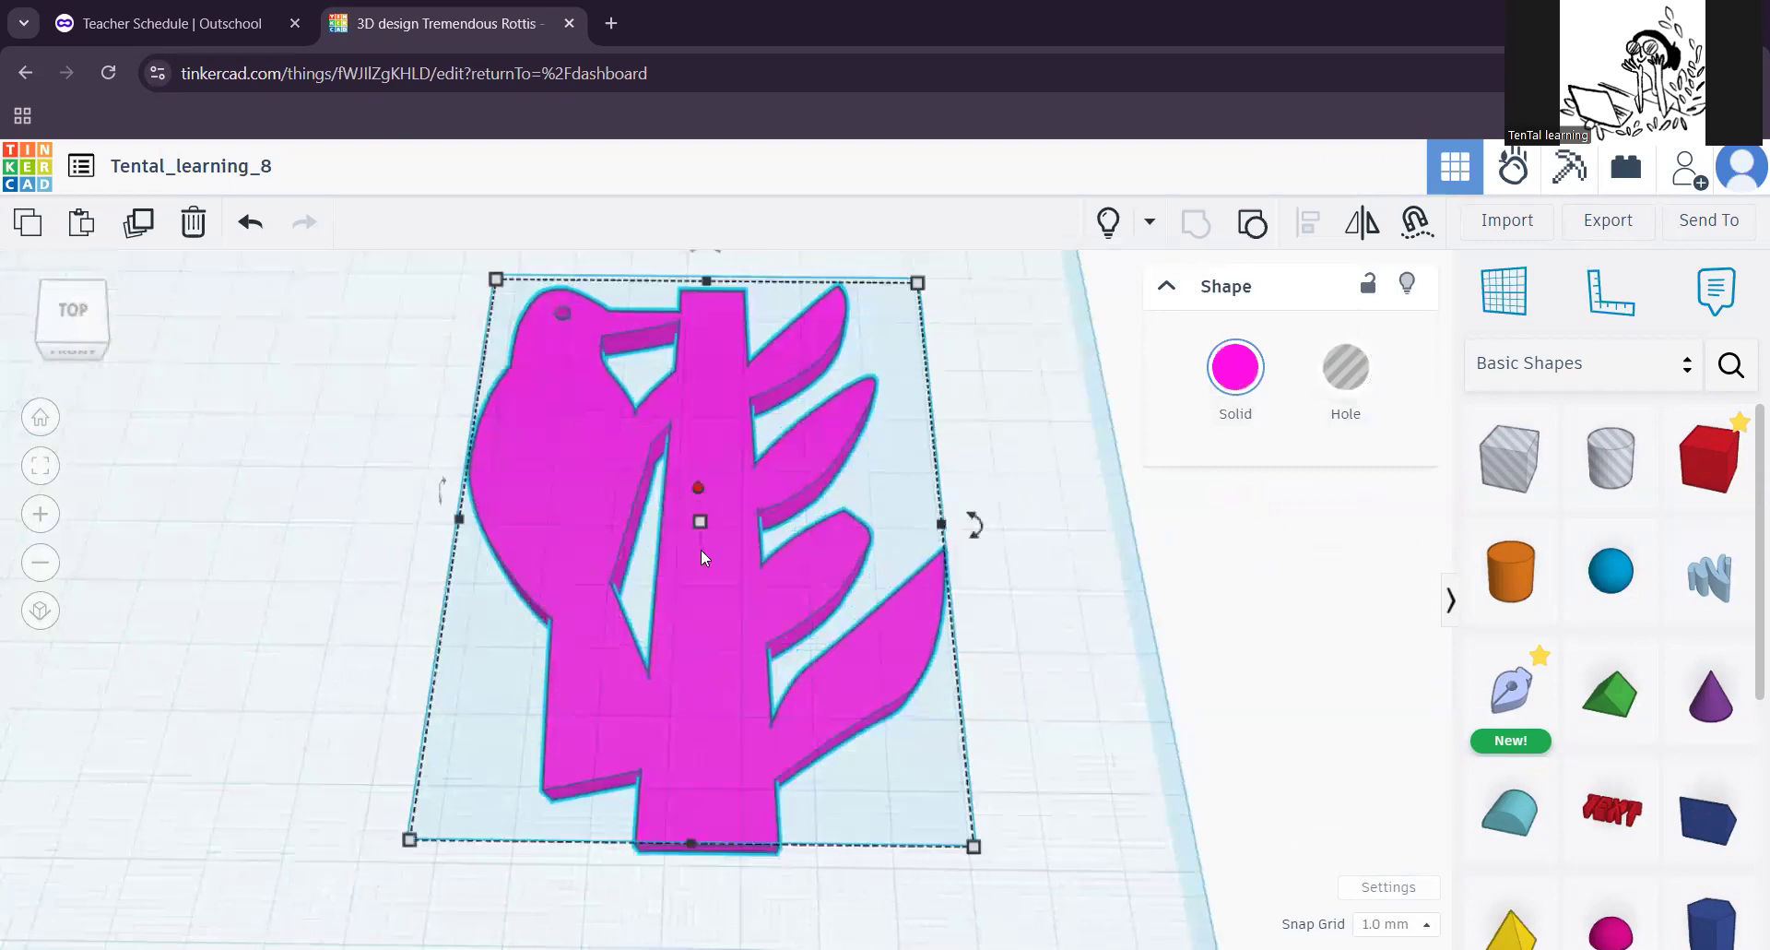
pyautogui.scroll(4, 701, 550)
pyautogui.moveTo(710, 462); pyautogui.dragTo(706, 651, button='right')
pyautogui.moveTo(679, 772); pyautogui.dragTo(670, 866, button='middle')
pyautogui.moveTo(680, 756); pyautogui.dragTo(657, 585, button='middle')
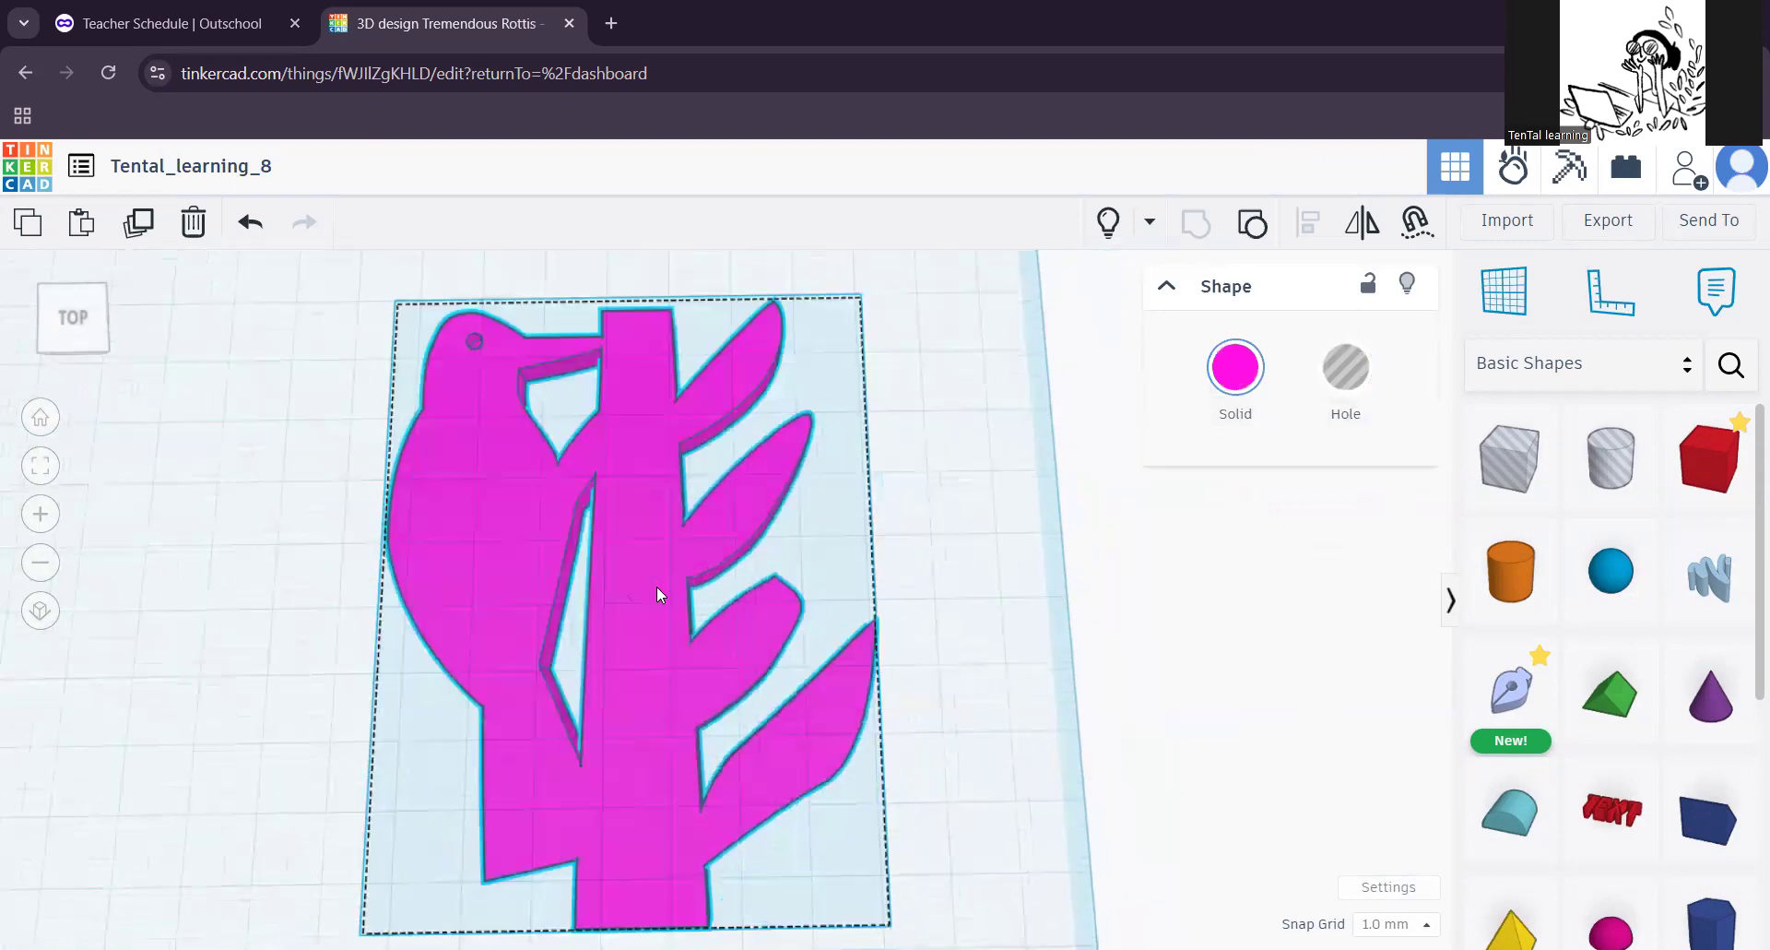
pyautogui.moveTo(667, 716); pyautogui.dragTo(664, 758, button='right')
pyautogui.click(1523, 703)
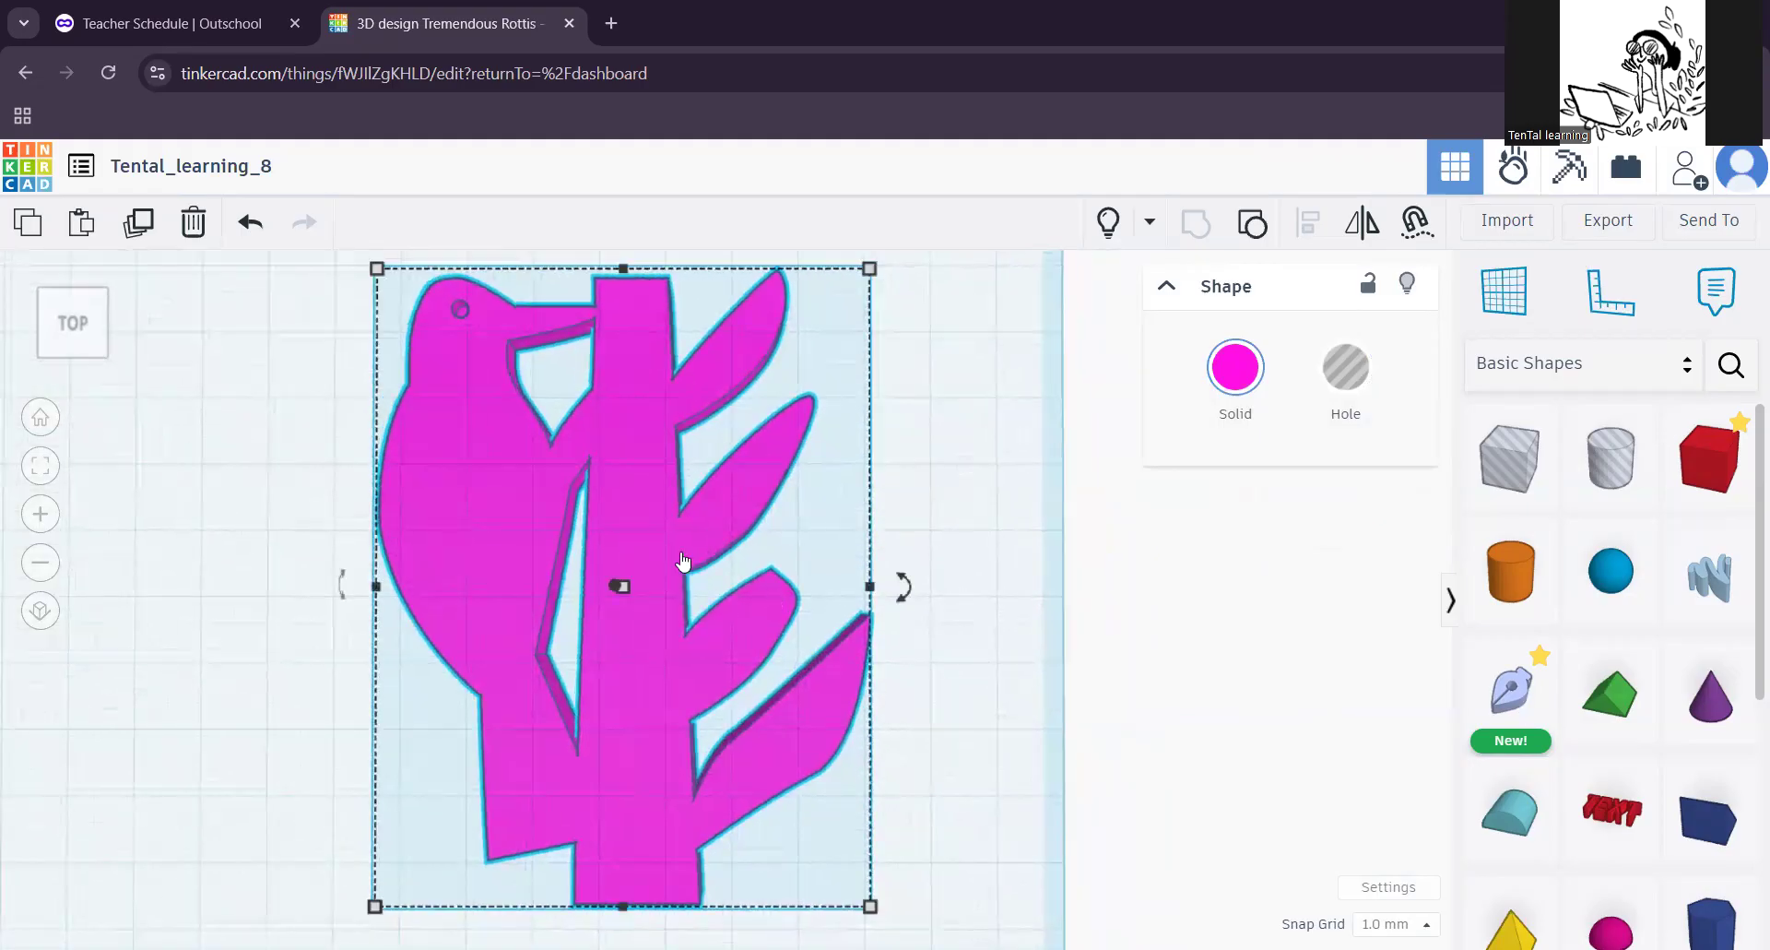
pyautogui.click(668, 566)
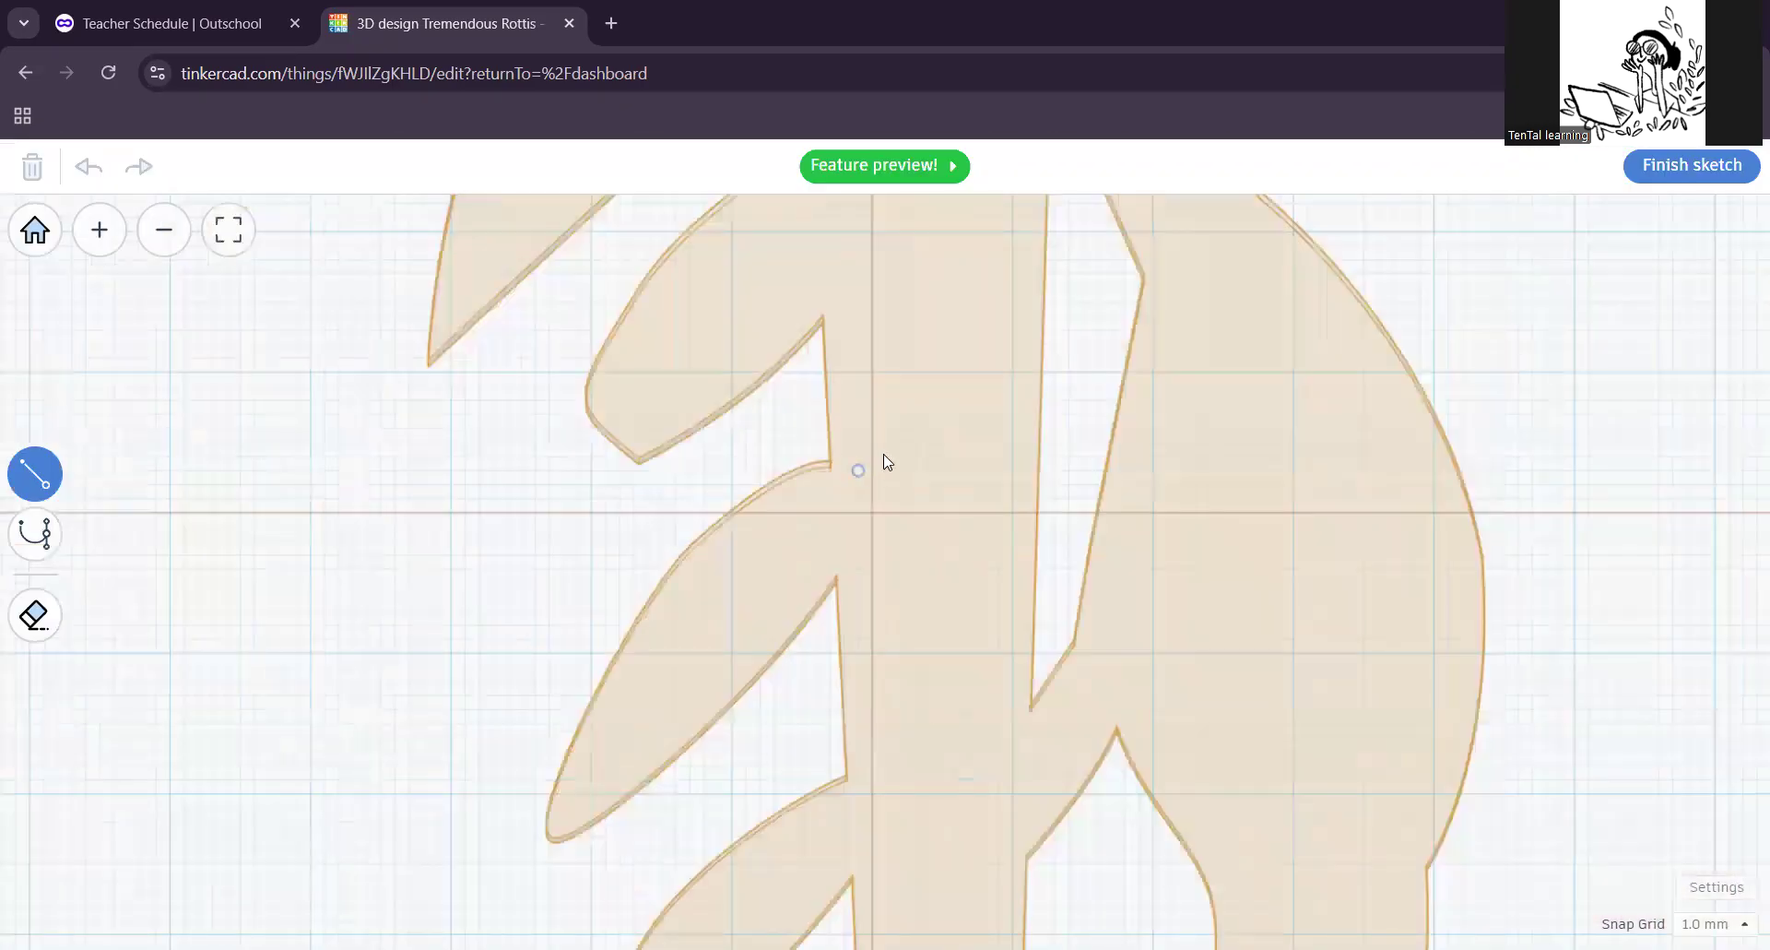
# Step: Check the woodpecker's orientation in the empty sketch and finish it without drawing anything
pyautogui.scroll(-3, 876, 460)
pyautogui.moveTo(706, 553)
pyautogui.mouseDown(button='middle')
pyautogui.moveTo(632, 559)
pyautogui.moveTo(365, 507)
pyautogui.mouseUp(button='middle')
pyautogui.moveTo(859, 307)
pyautogui.mouseDown(button='middle')
pyautogui.moveTo(888, 537)
pyautogui.moveTo(848, 574)
pyautogui.mouseUp(button='middle')
pyautogui.moveTo(833, 284)
pyautogui.mouseDown(button='middle')
pyautogui.moveTo(933, 297)
pyautogui.moveTo(888, 264)
pyautogui.mouseUp(button='middle')
pyautogui.scroll(-1, 892, 681)
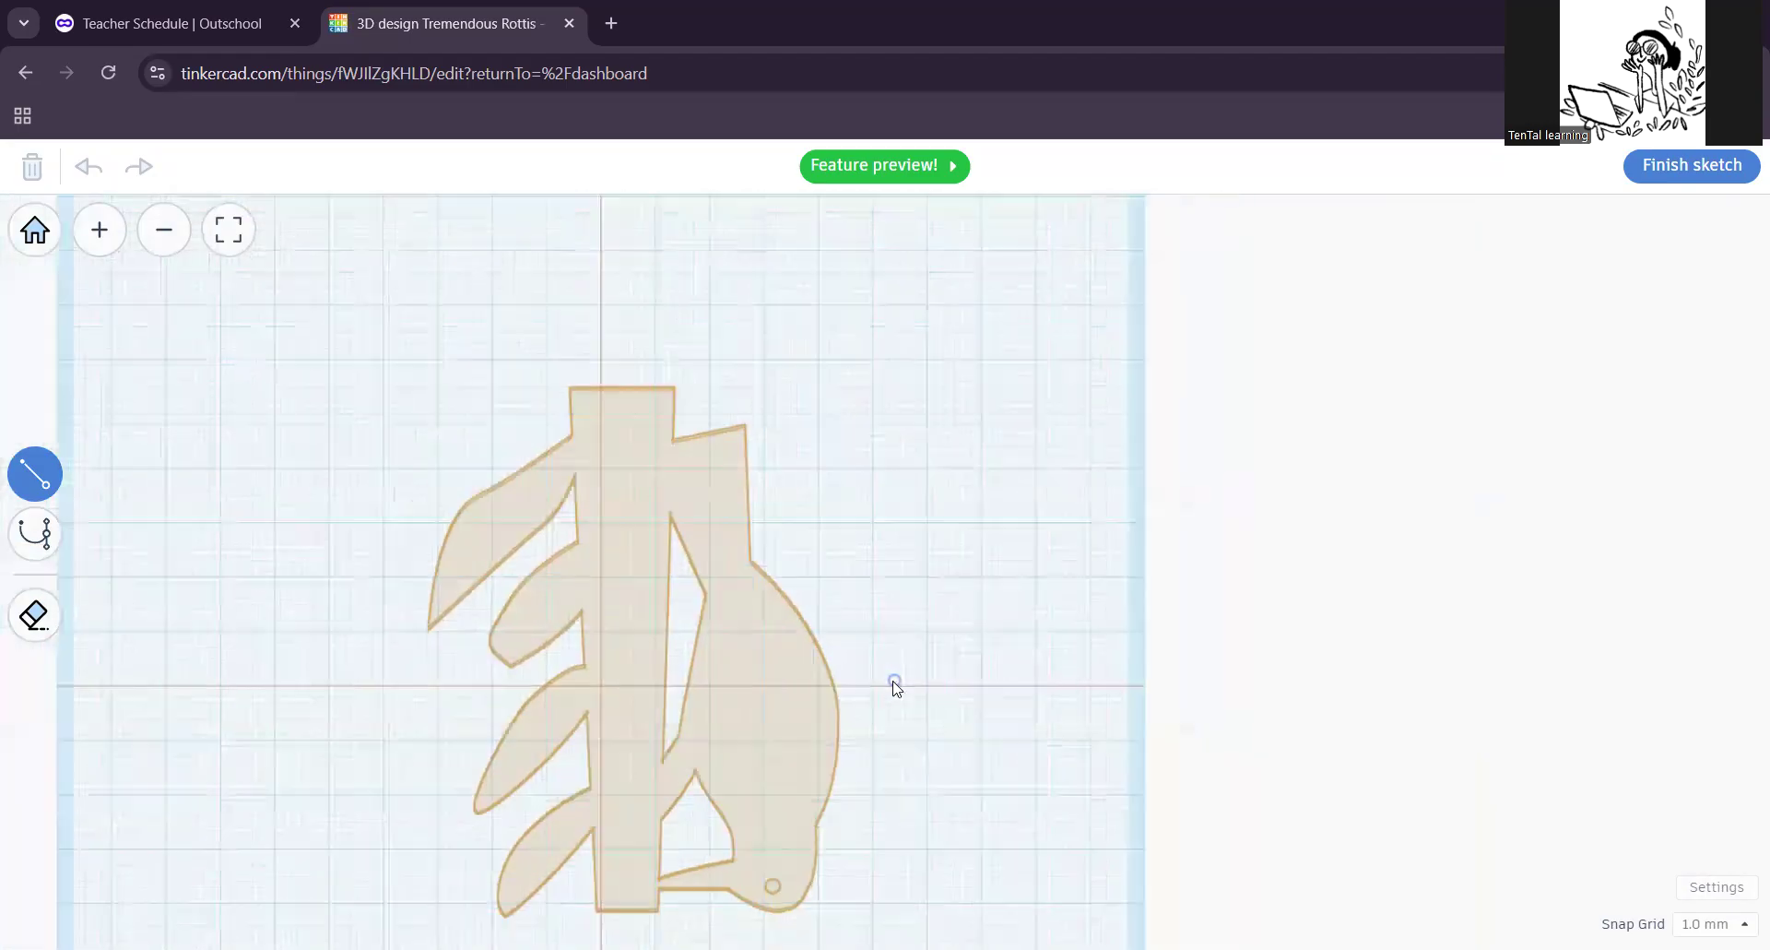
pyautogui.scroll(-2, 892, 681)
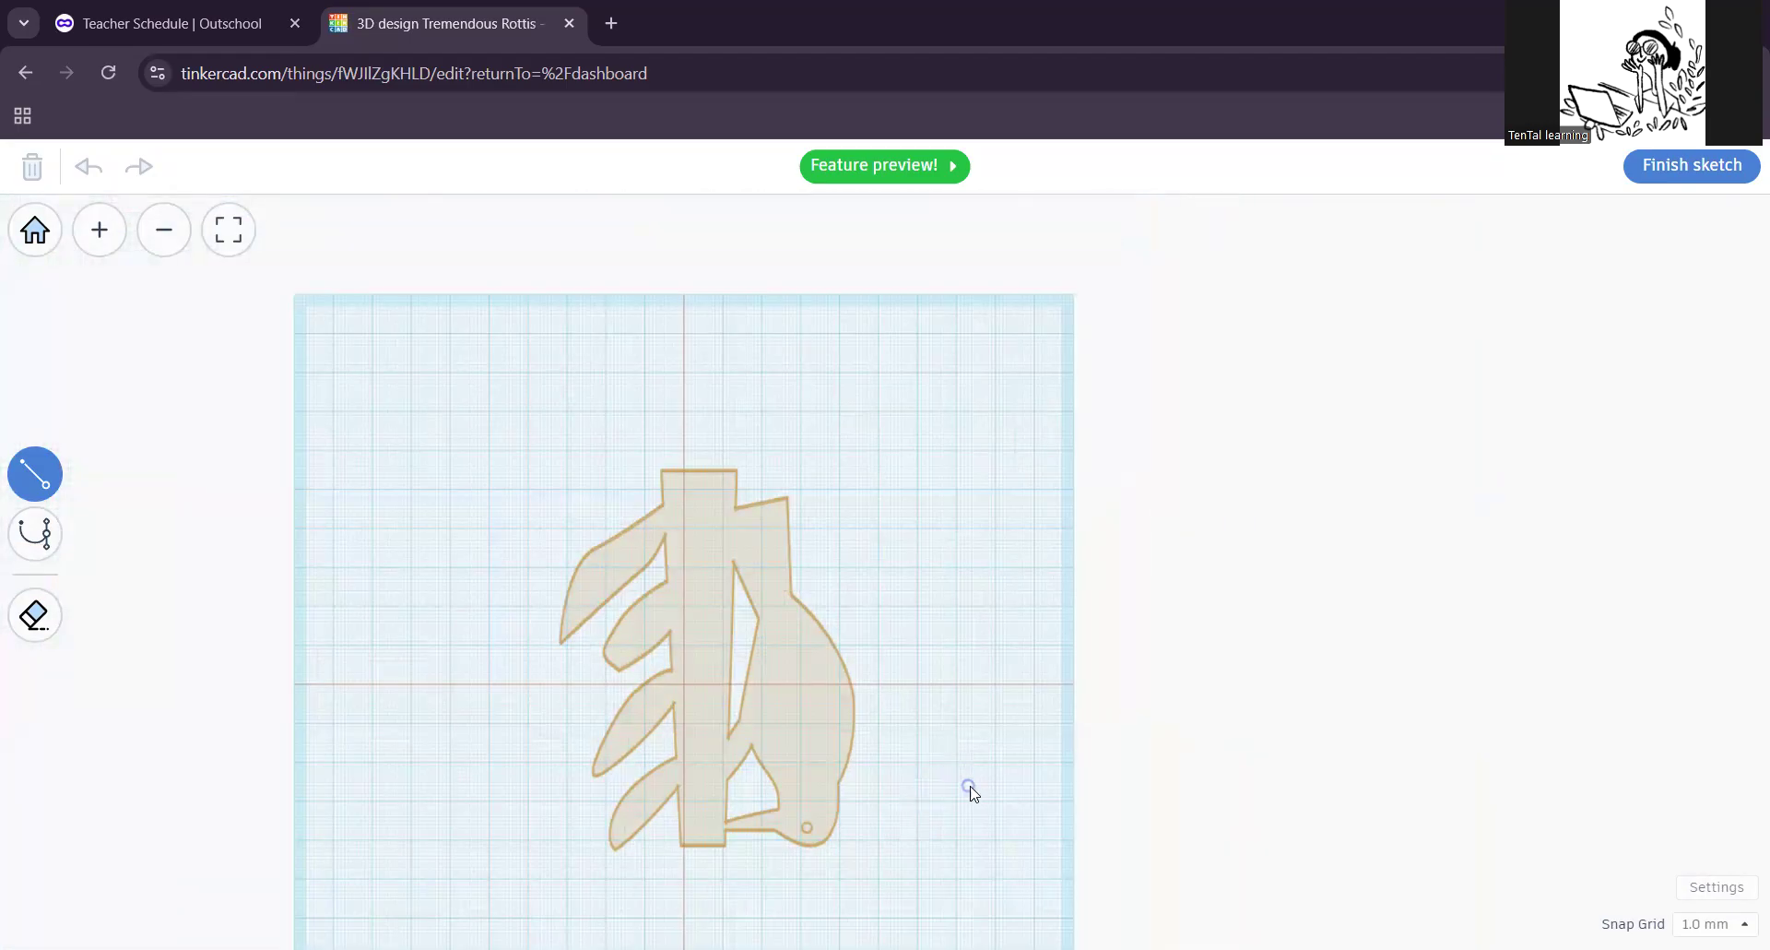
pyautogui.moveTo(981, 794)
pyautogui.mouseDown(button='middle')
pyautogui.moveTo(826, 771)
pyautogui.moveTo(984, 624)
pyautogui.mouseUp(button='middle')
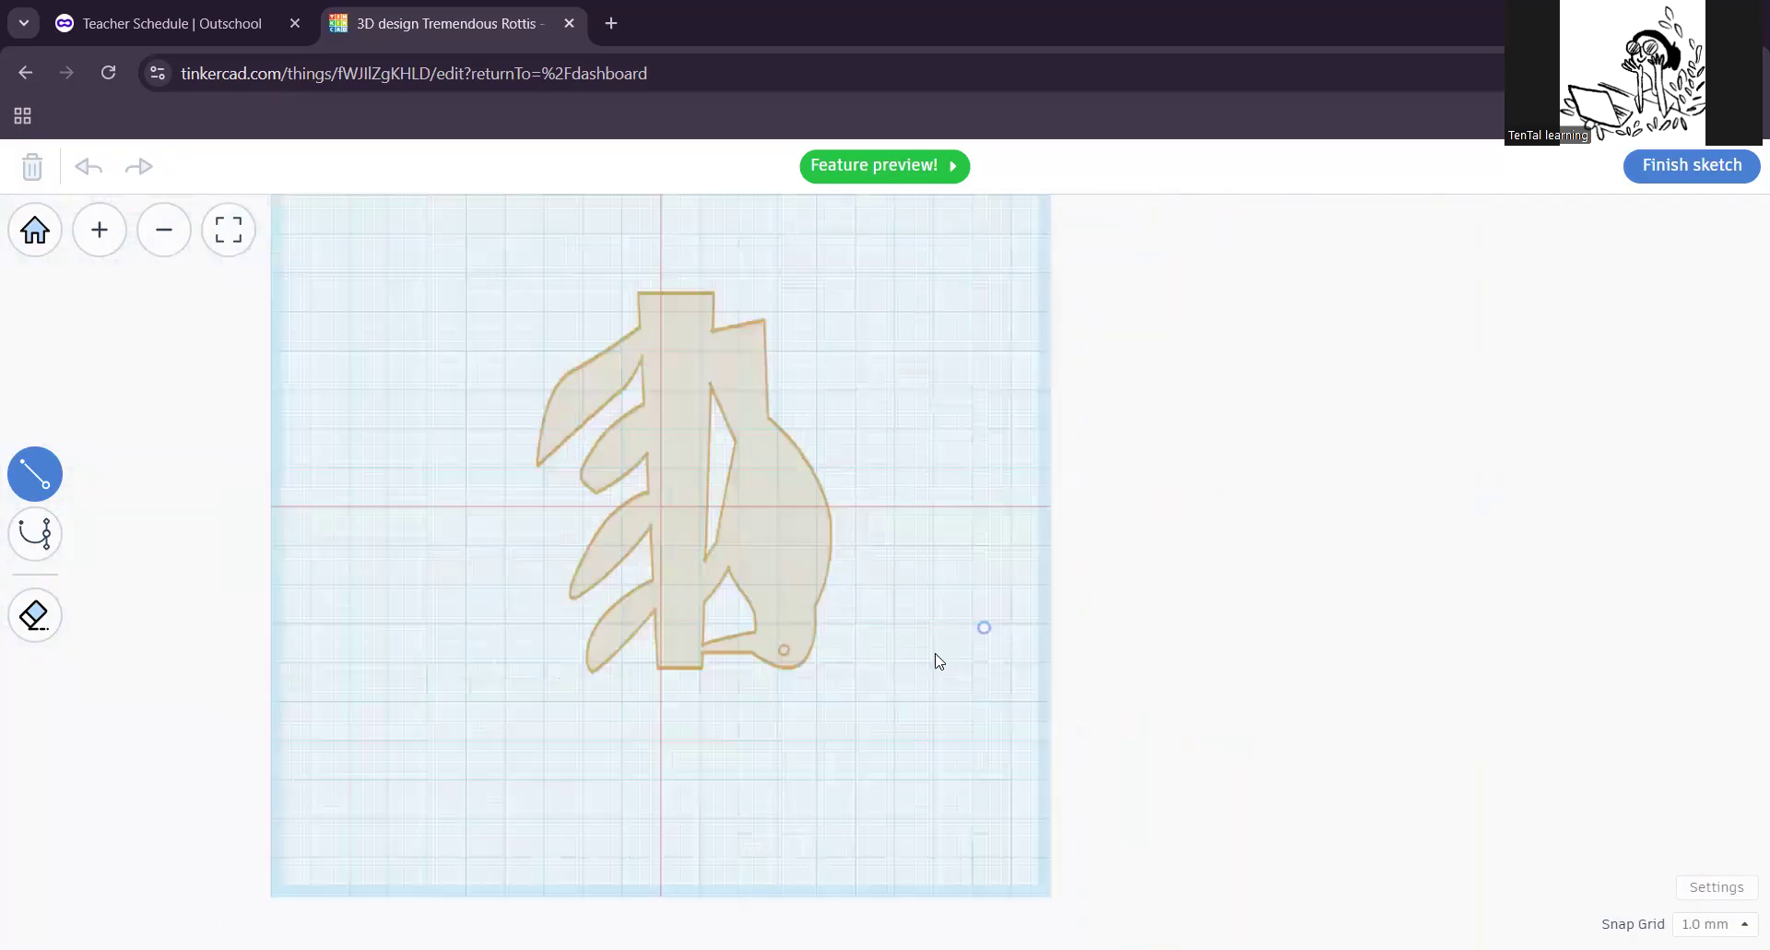
pyautogui.click(1691, 175)
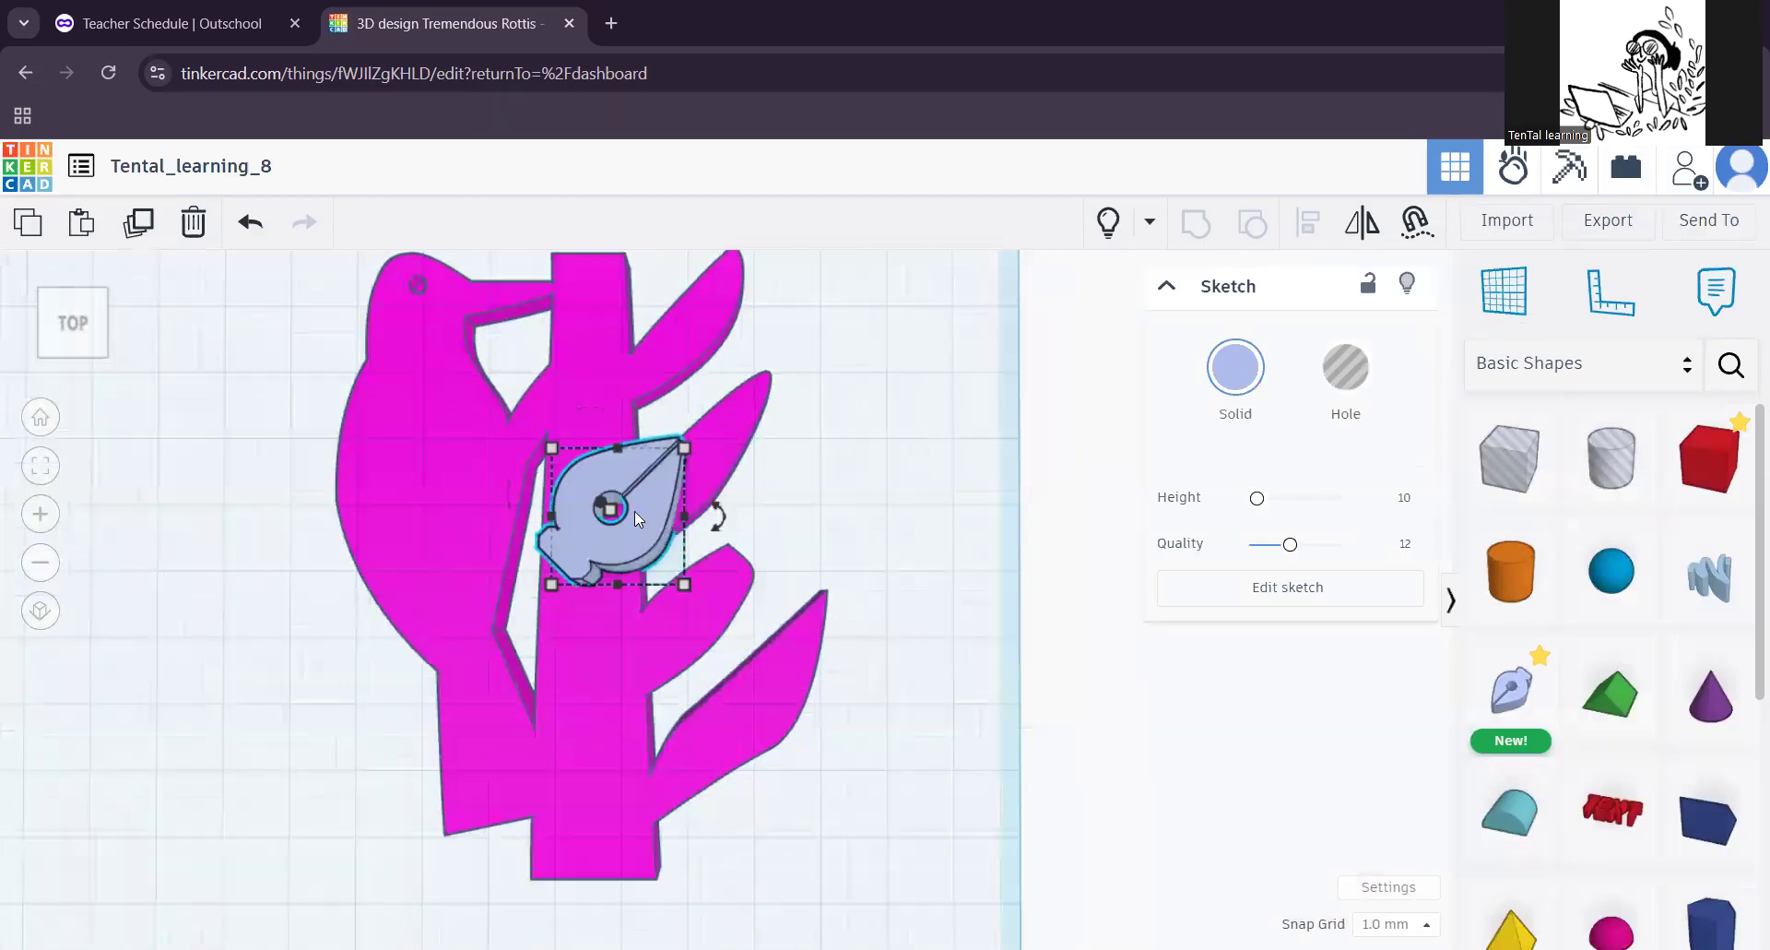
# Step: Rotate the placed sketch shape by 180° and reopen it for editing
pyautogui.moveTo(726, 531)
pyautogui.mouseDown()
pyautogui.moveTo(568, 383)
pyautogui.moveTo(502, 516)
pyautogui.mouseUp()
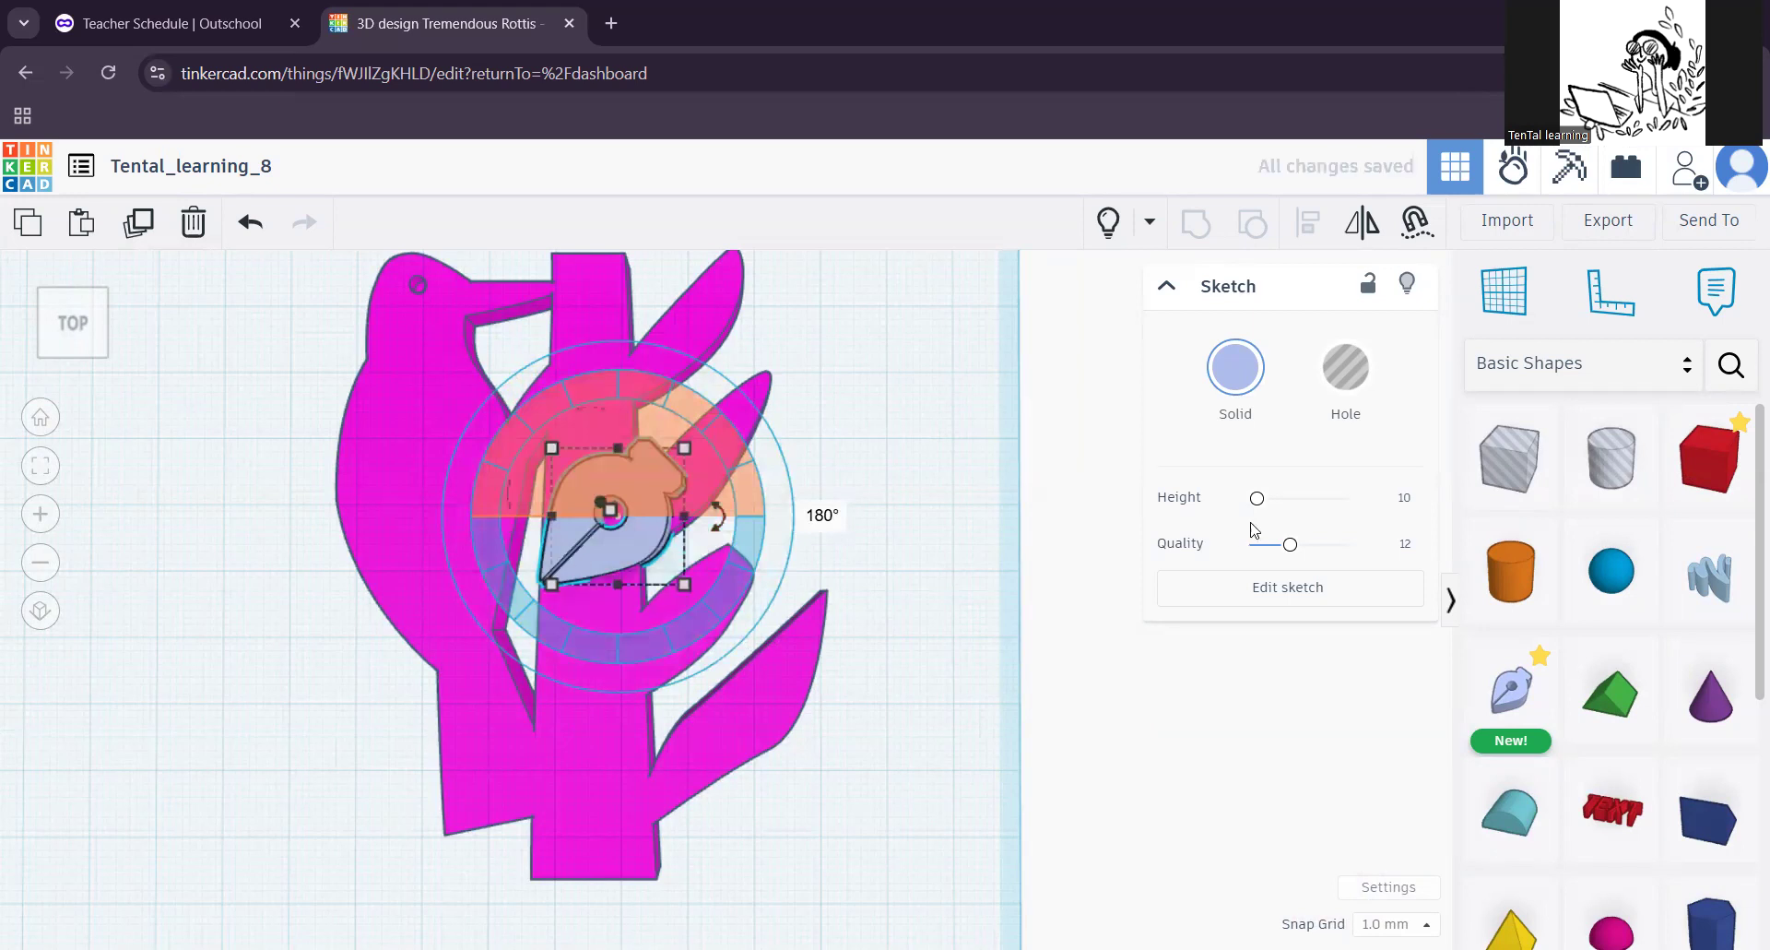
pyautogui.click(1284, 595)
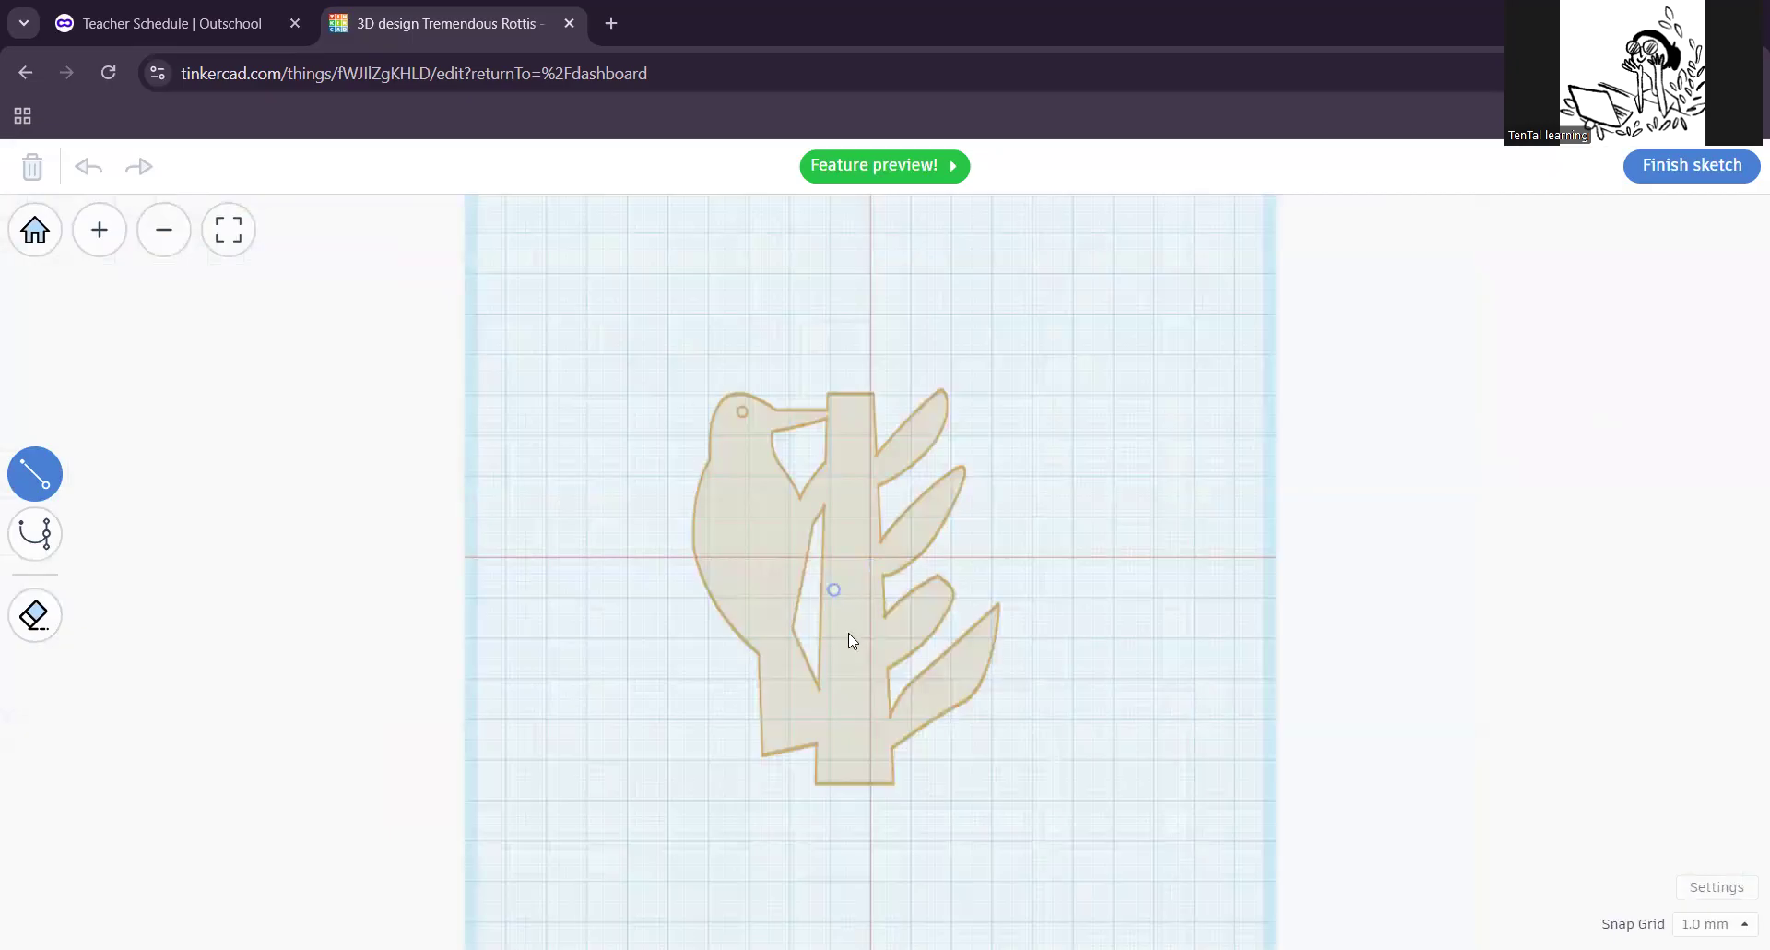
pyautogui.scroll(3, 734, 574)
pyautogui.moveTo(742, 559); pyautogui.dragTo(700, 574, button='middle')
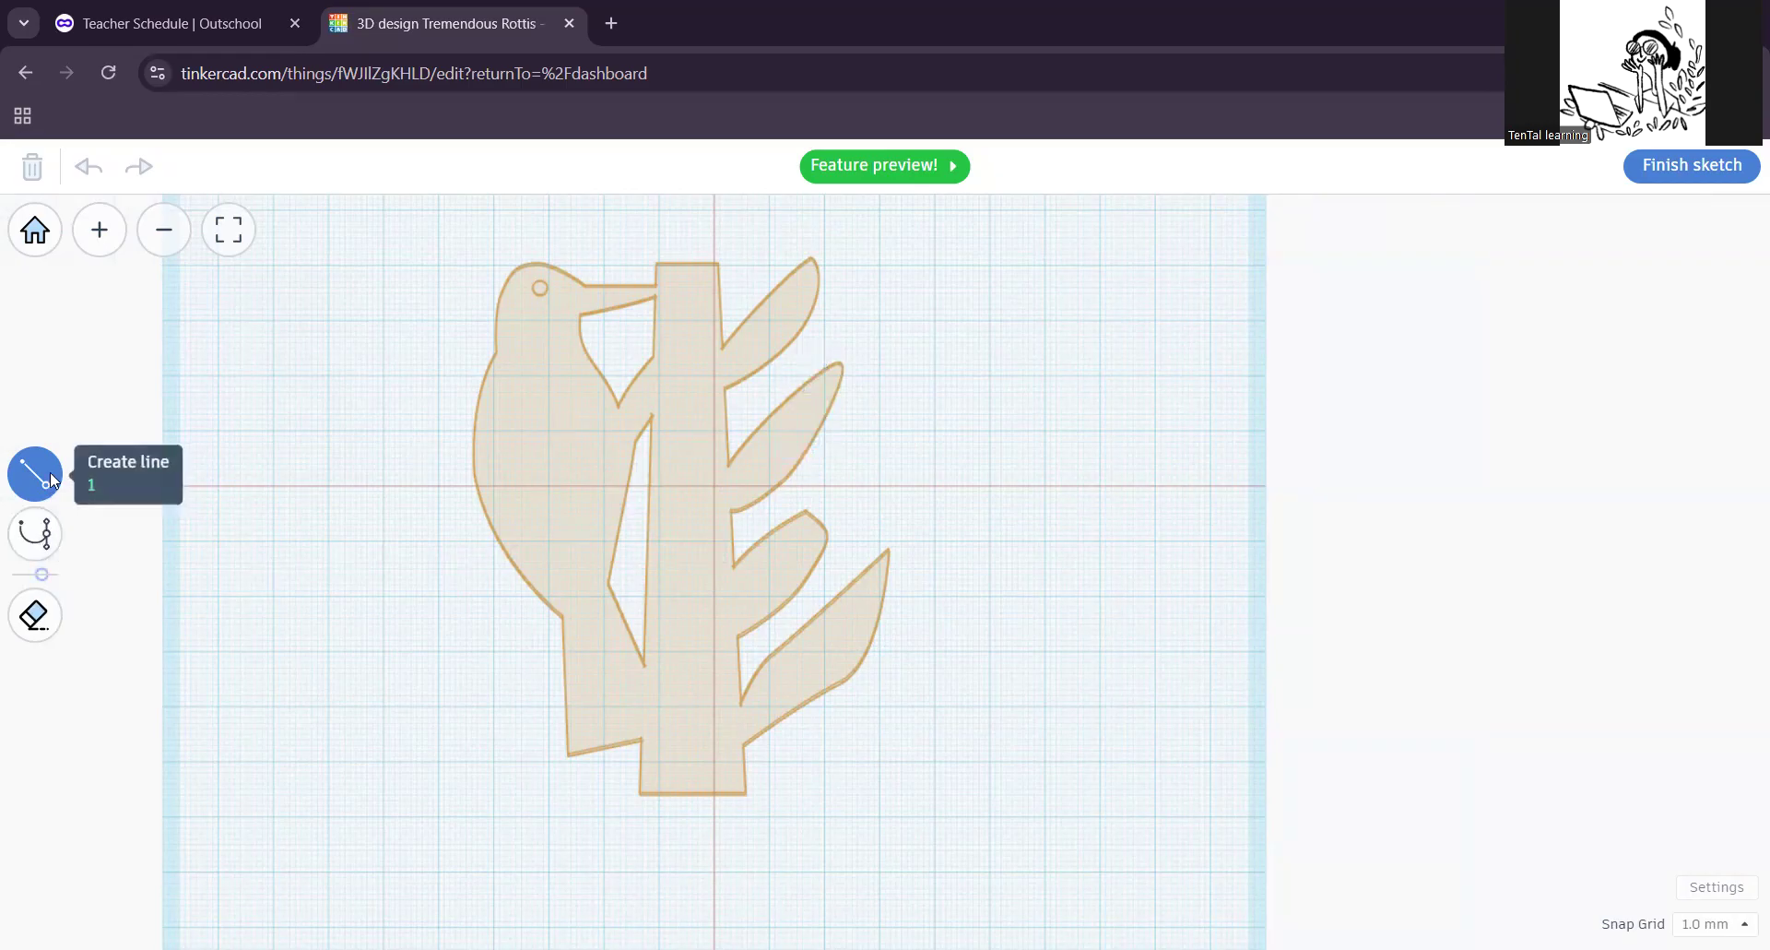
pyautogui.scroll(1, 804, 452)
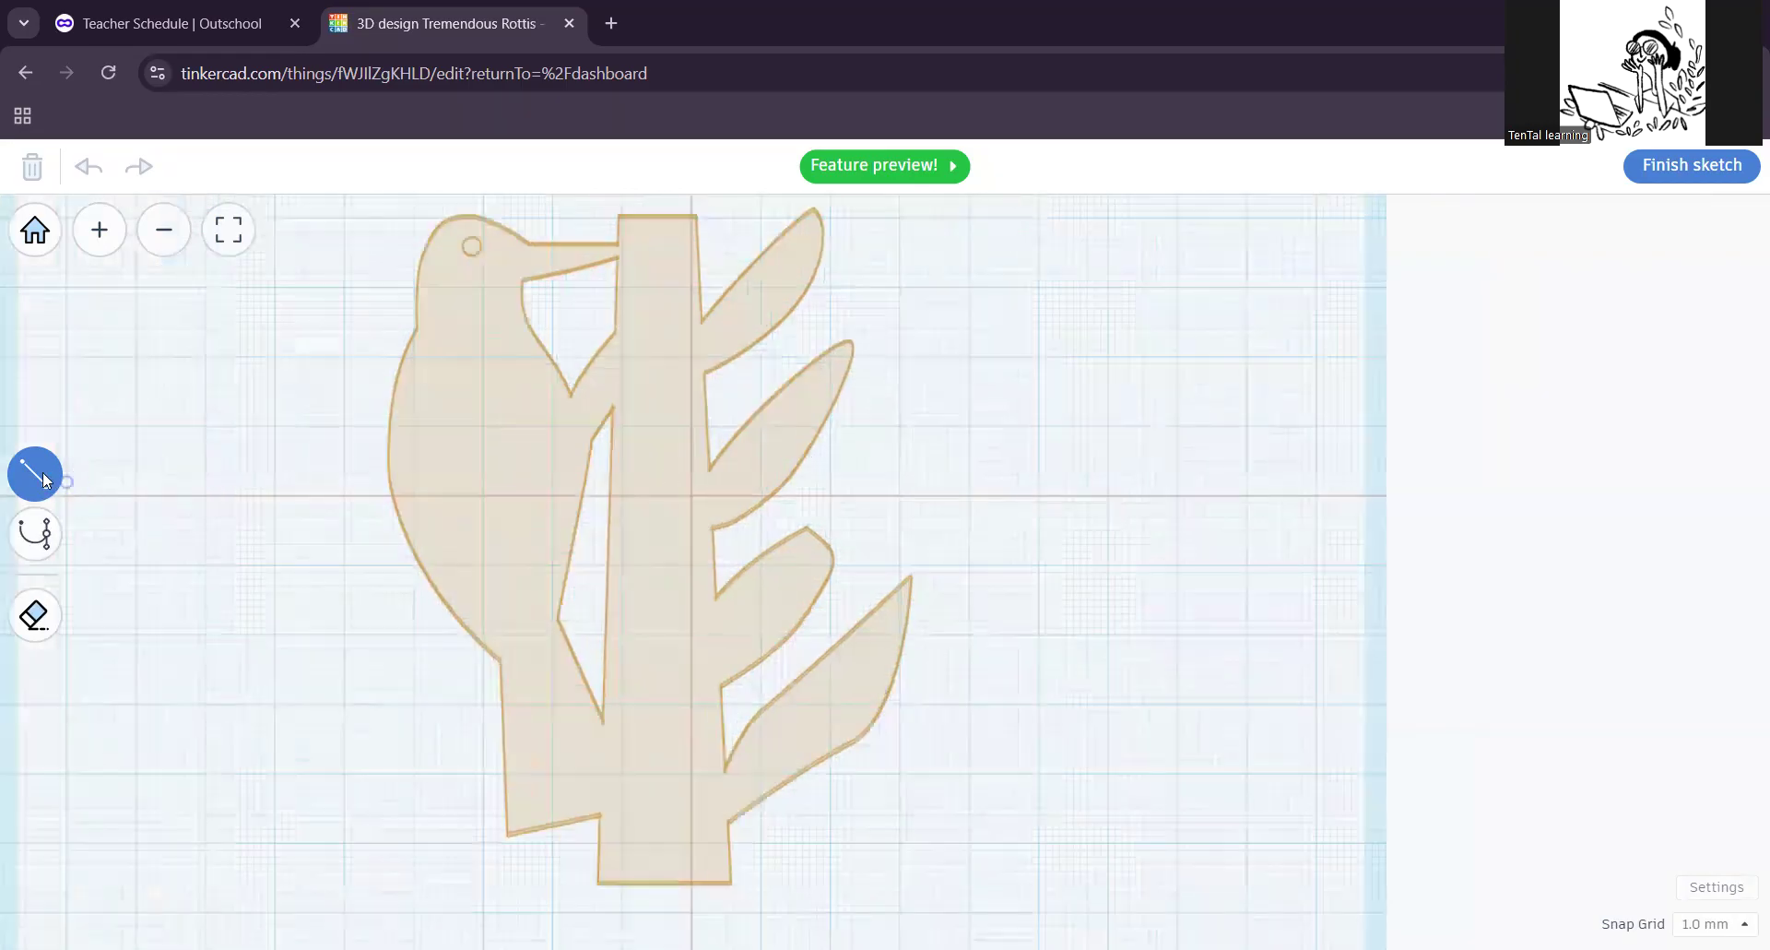
# Step: Draw a narrow closed curve along the inside of the second leaf from the top and finish the sketch
pyautogui.click(35, 538)
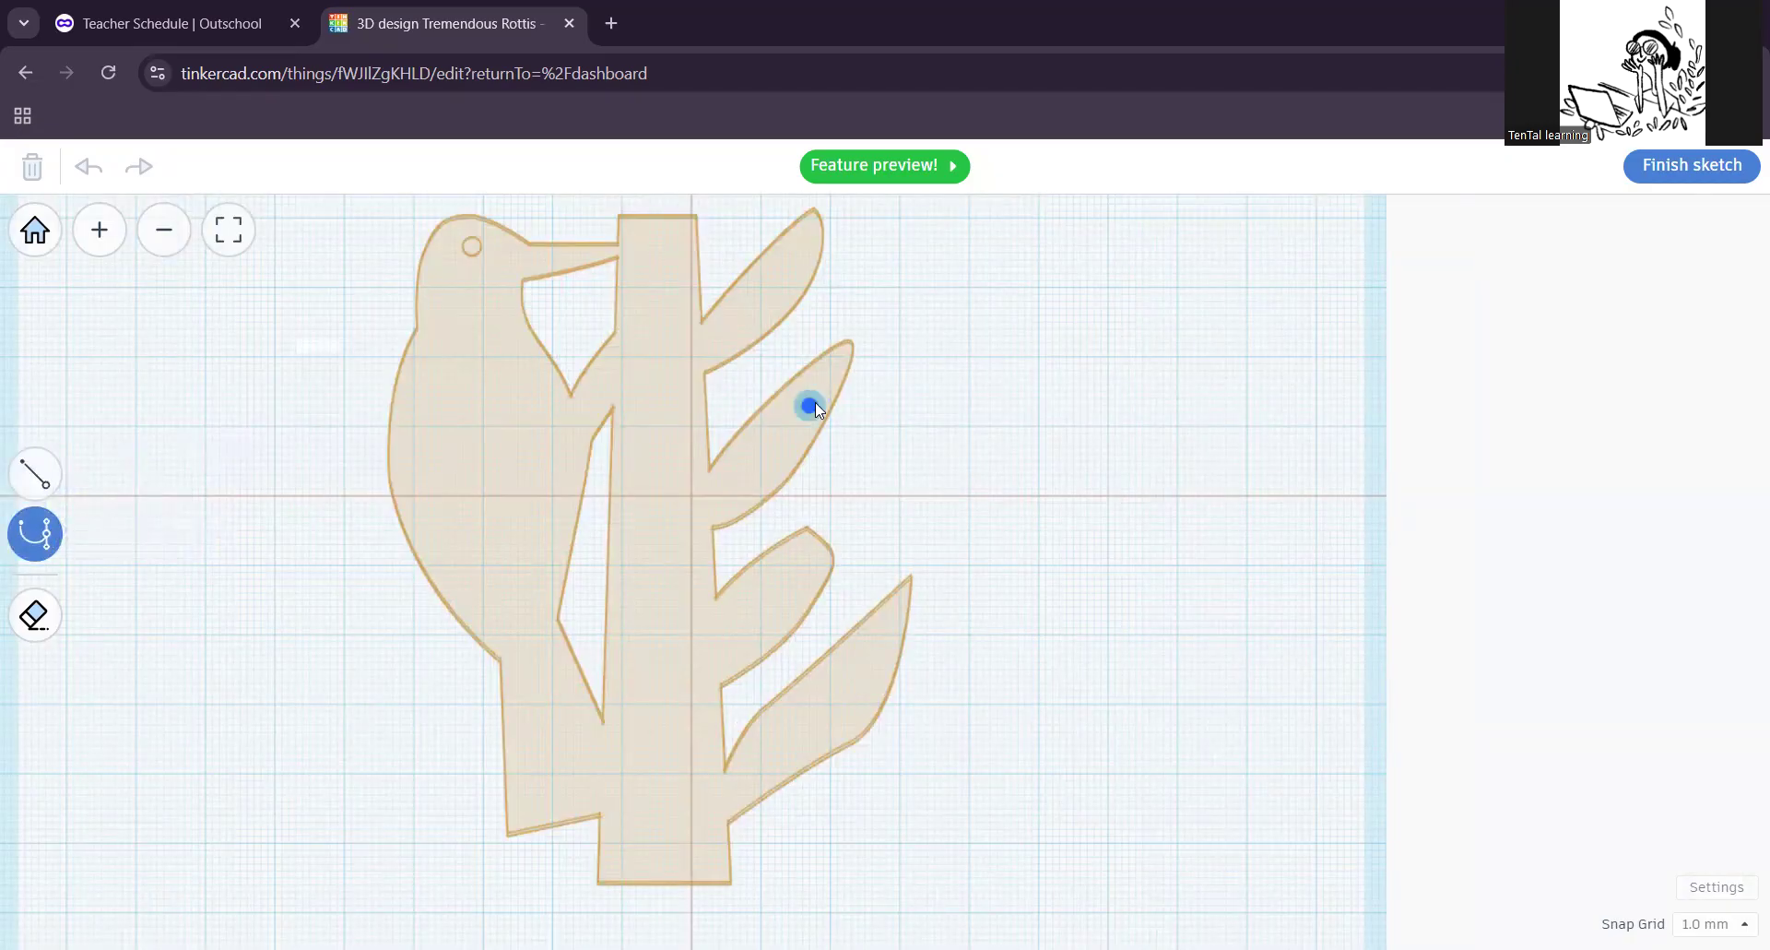
pyautogui.moveTo(754, 433); pyautogui.dragTo(719, 474)
pyautogui.click(692, 502)
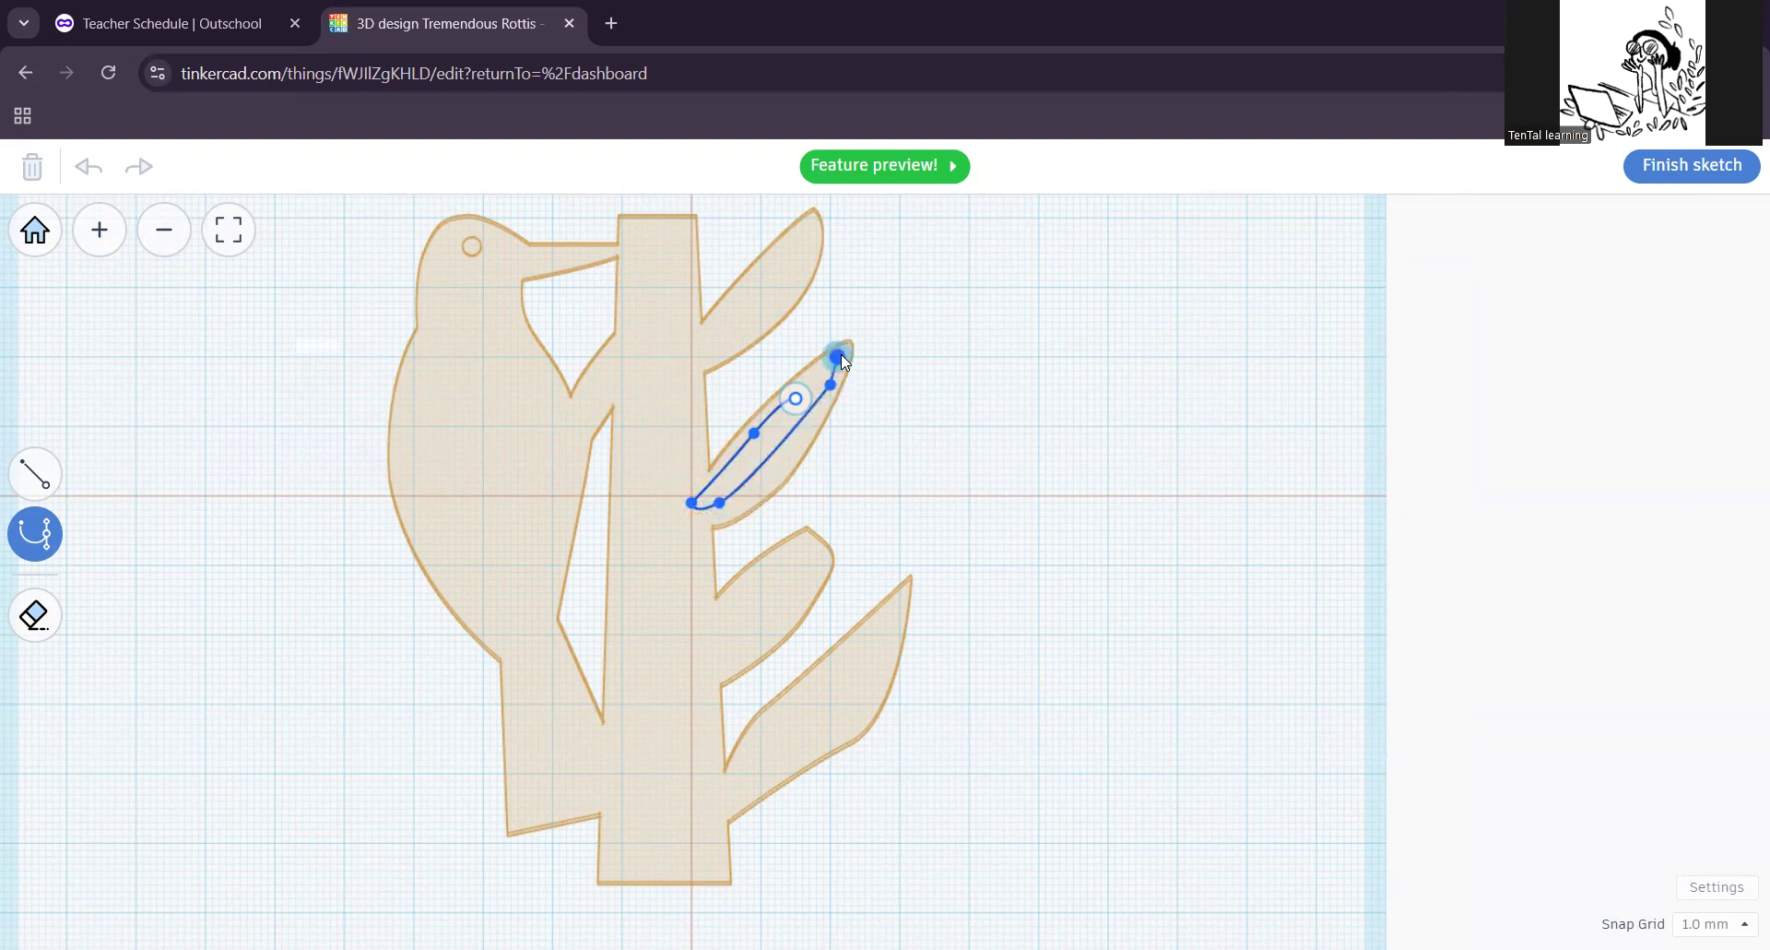
pyautogui.click(798, 401)
pyautogui.scroll(3, 920, 479)
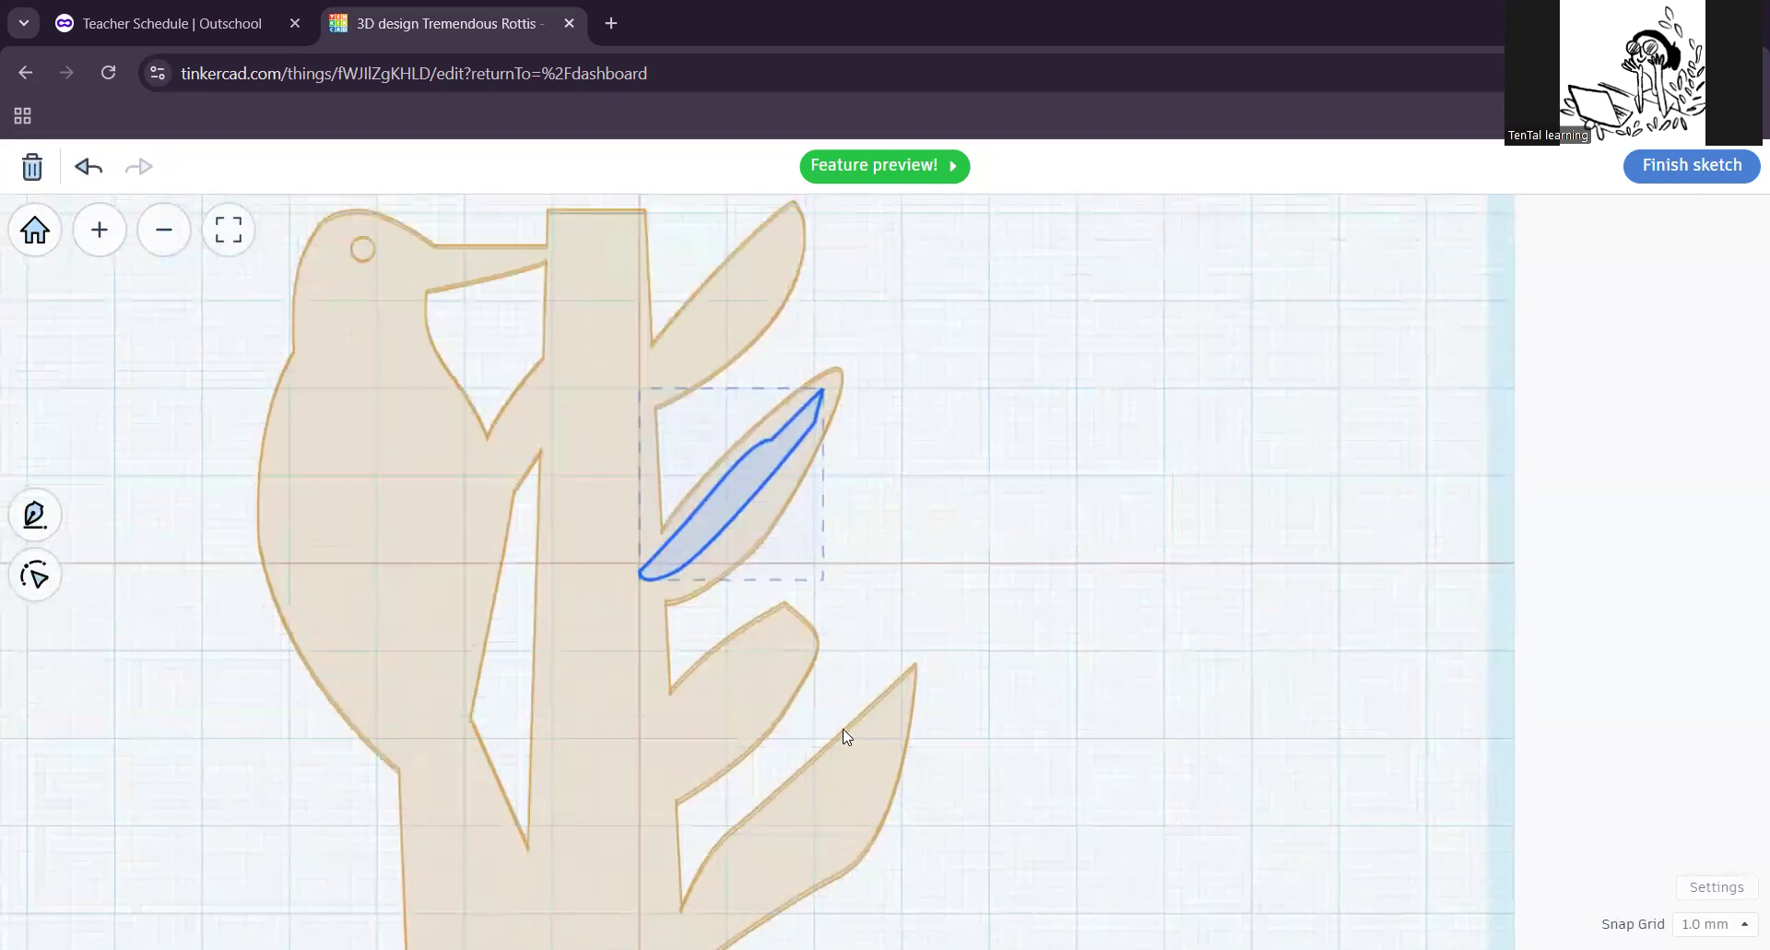
pyautogui.click(1693, 168)
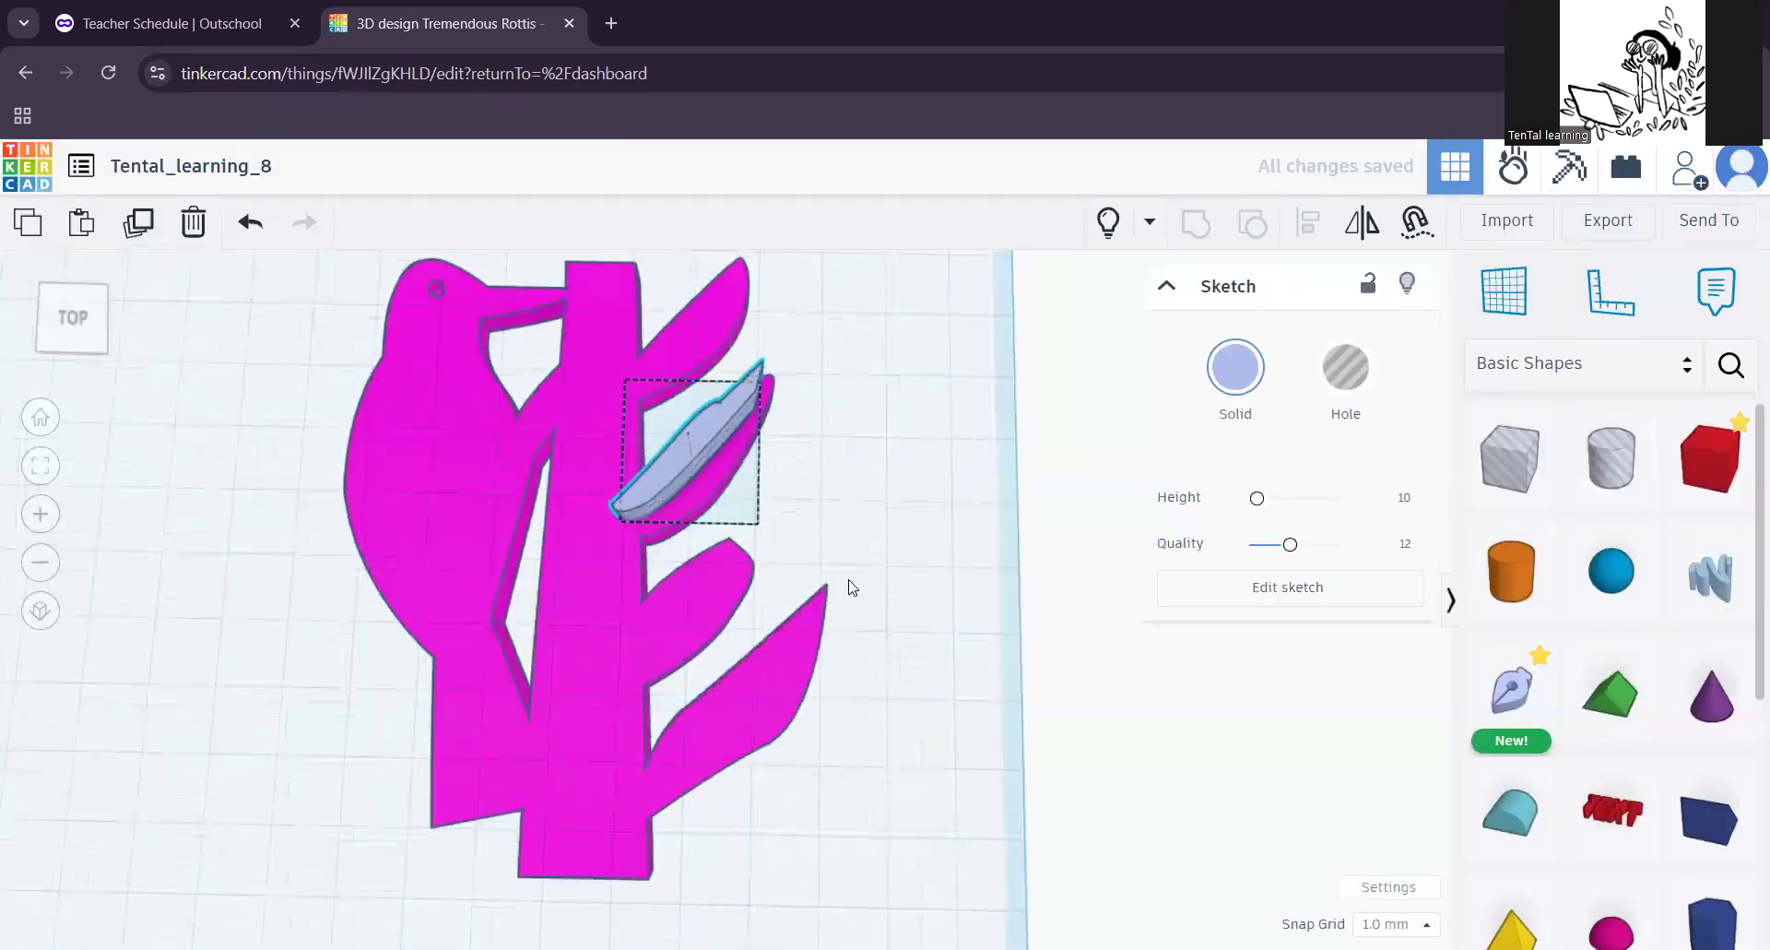
# Step: Lower the narrow leaf-shaped sketch by 5 mm so it sinks into the second leaf
pyautogui.moveTo(753, 422); pyautogui.dragTo(751, 476)
pyautogui.moveTo(661, 592)
pyautogui.mouseDown(button='right')
pyautogui.moveTo(670, 612)
pyautogui.moveTo(643, 630)
pyautogui.mouseUp(button='right')
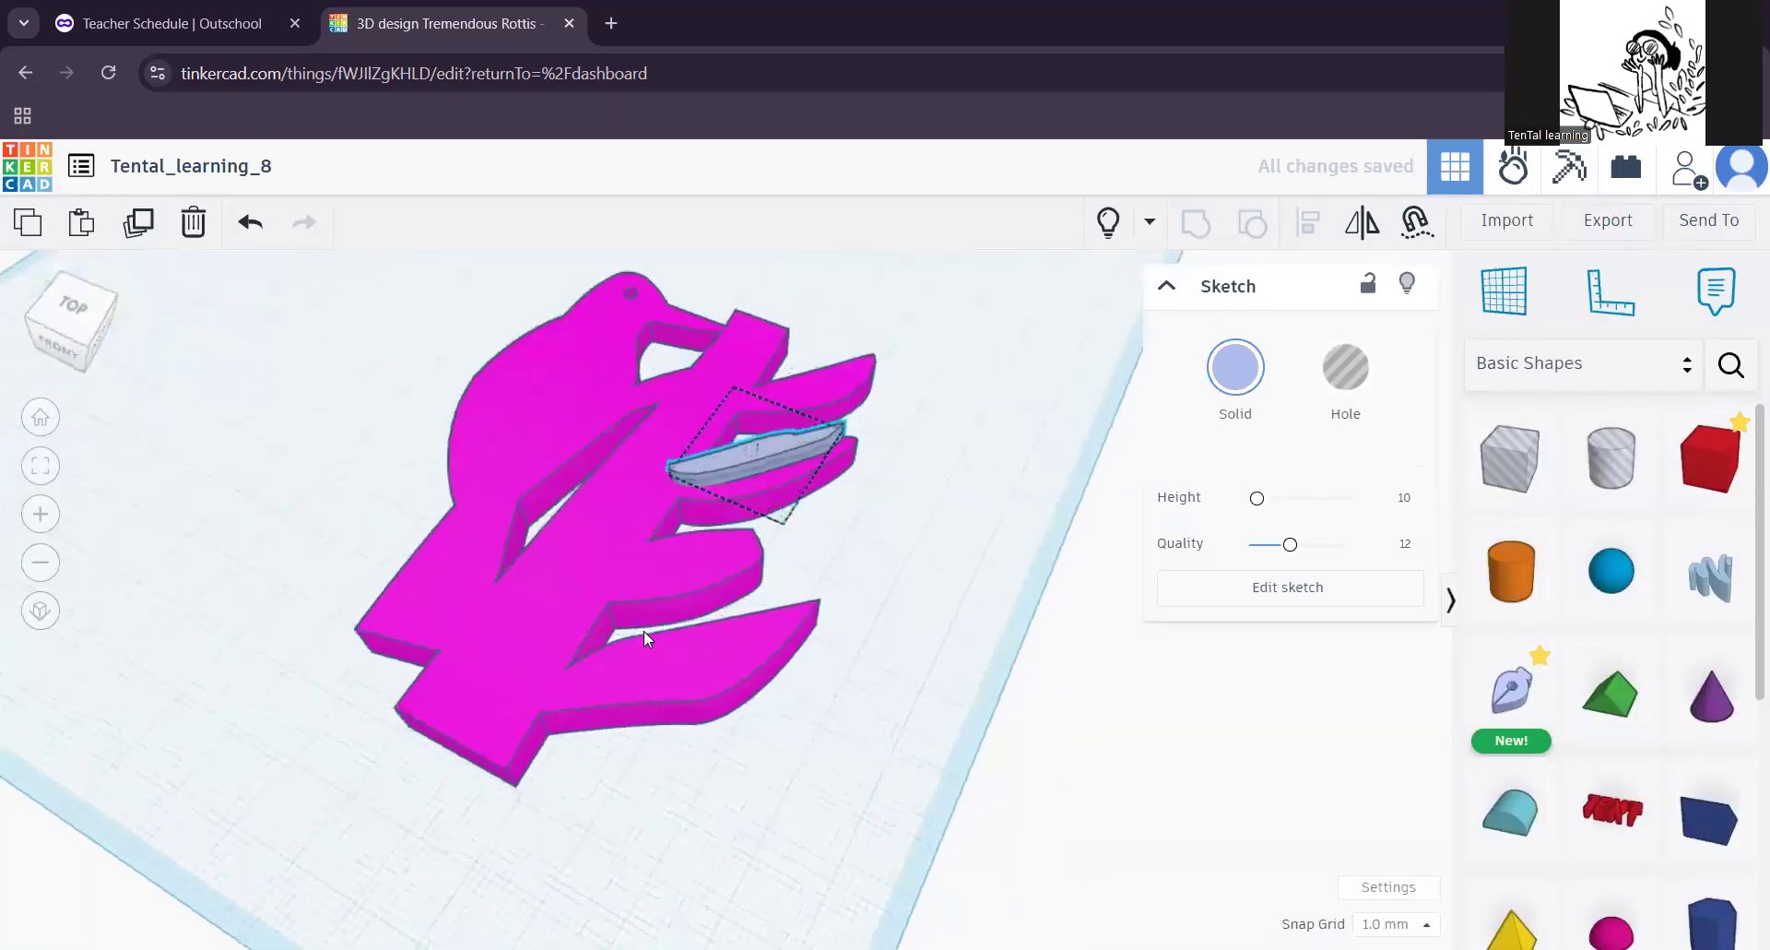
pyautogui.moveTo(640, 540)
pyautogui.mouseDown(button='right')
pyautogui.moveTo(745, 635)
pyautogui.moveTo(727, 561)
pyautogui.moveTo(876, 710)
pyautogui.moveTo(808, 667)
pyautogui.moveTo(909, 523)
pyautogui.moveTo(926, 608)
pyautogui.moveTo(937, 565)
pyautogui.moveTo(867, 498)
pyautogui.mouseUp(button='right')
pyautogui.hotkey('ctrl', 'Down')
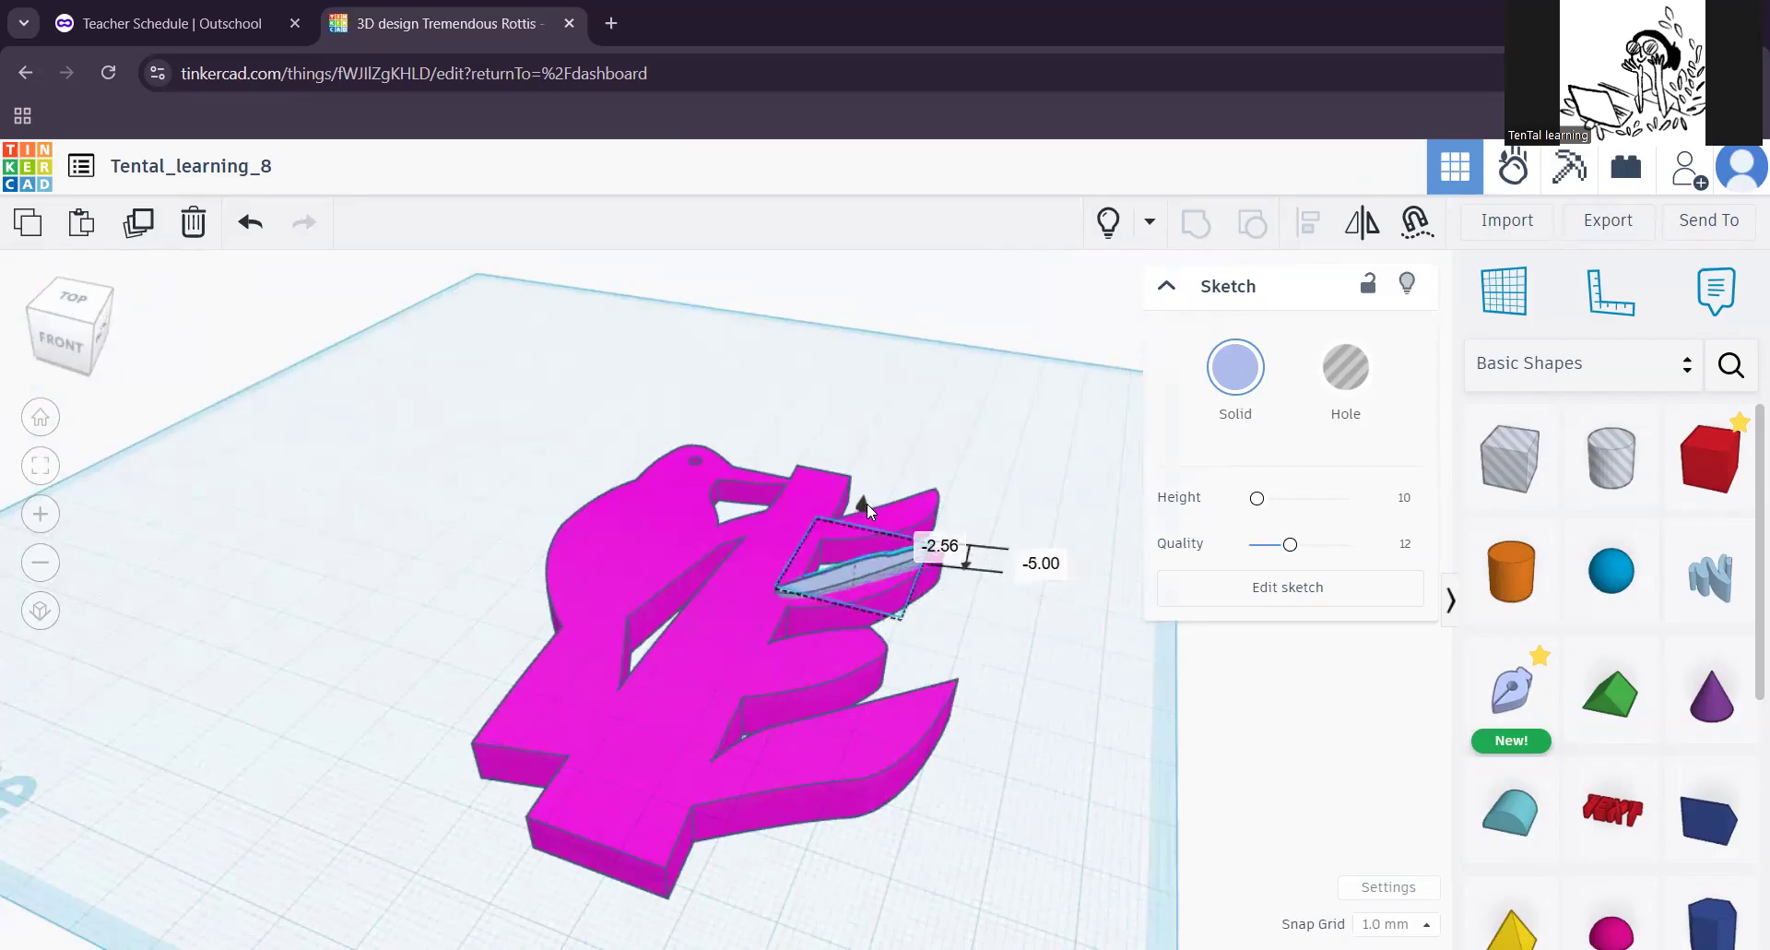
# Step: Turn the leaf-shaped sketch into a hole and group it with the woodpecker to cut a groove in the leaf
pyautogui.click(1344, 383)
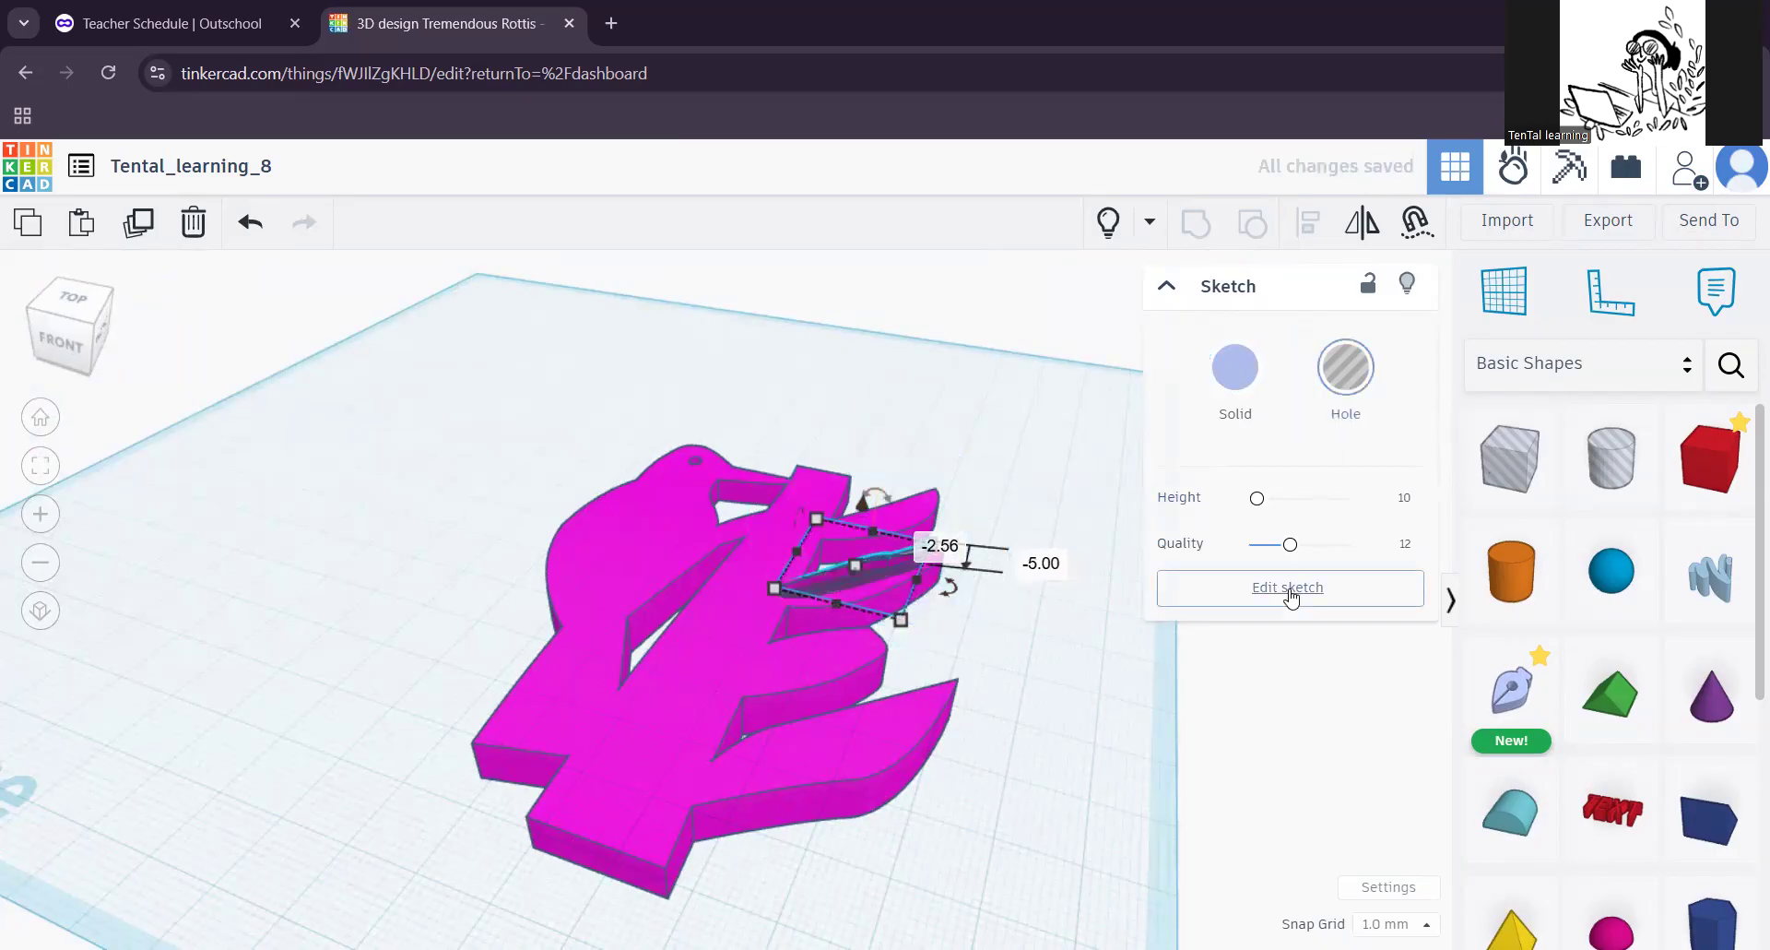
pyautogui.keyDown('shift'); pyautogui.click(792, 676); pyautogui.keyUp('shift')
pyautogui.click(1191, 229)
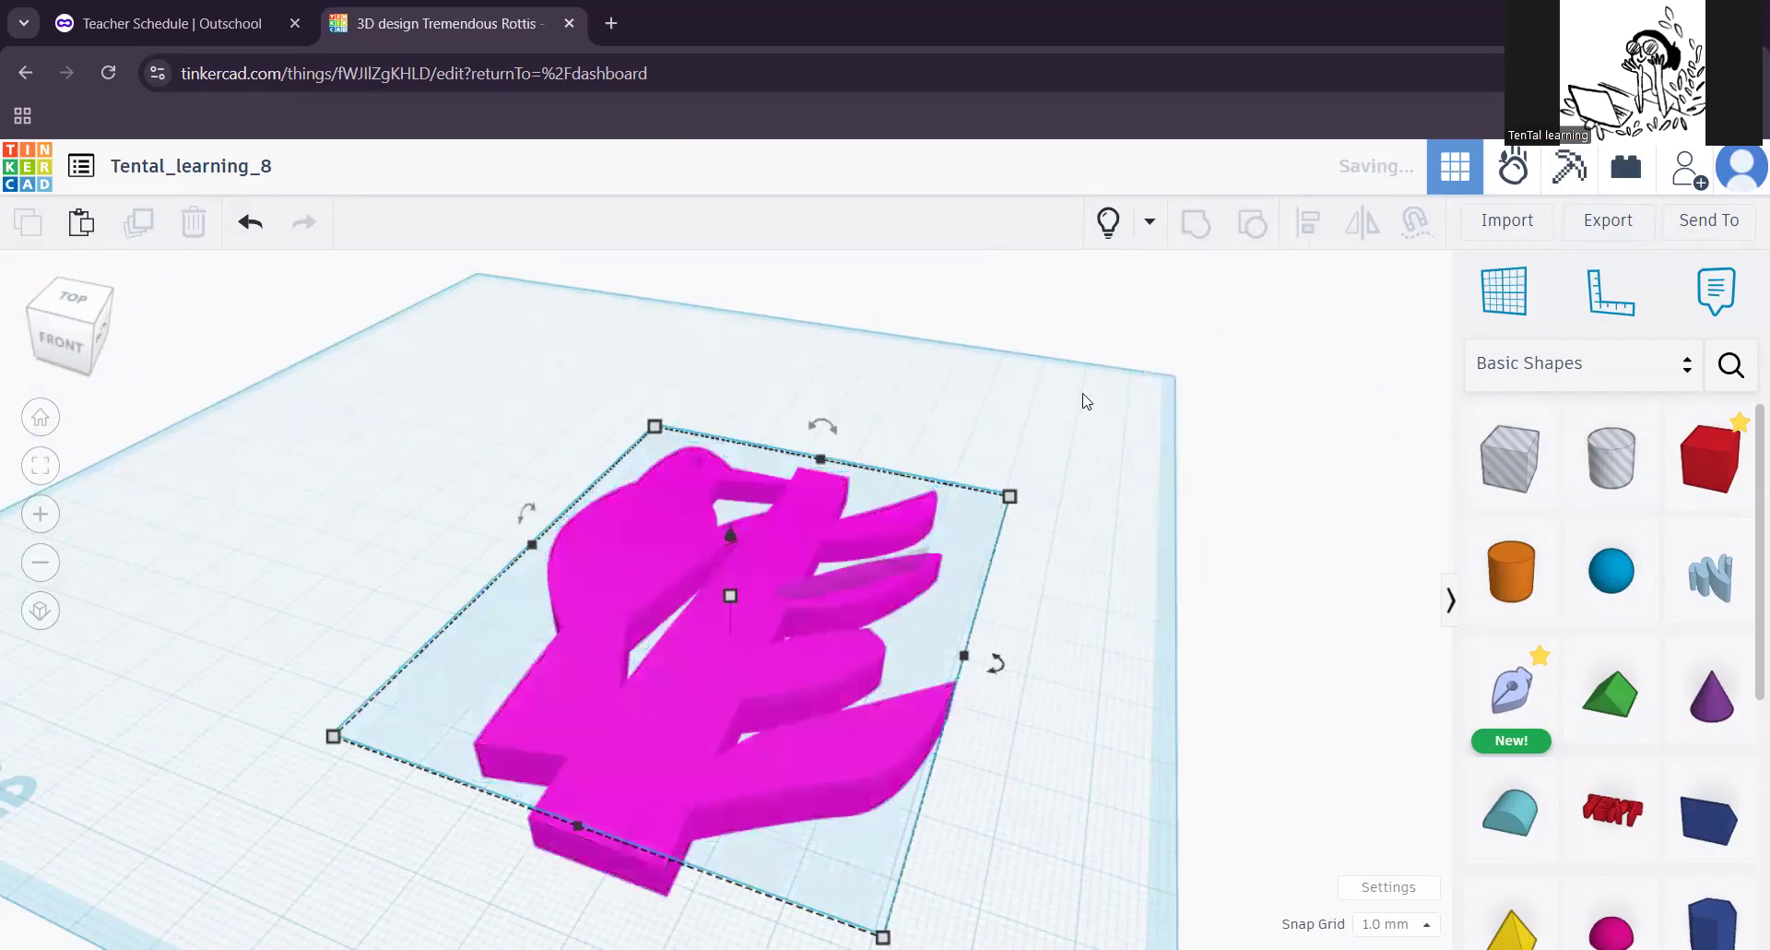
# Step: Deselect the grooved woodpecker and show all hidden shapes in the design
pyautogui.click(1083, 396)
pyautogui.scroll(-2, 940, 619)
pyautogui.moveTo(865, 665); pyautogui.dragTo(940, 687, button='right')
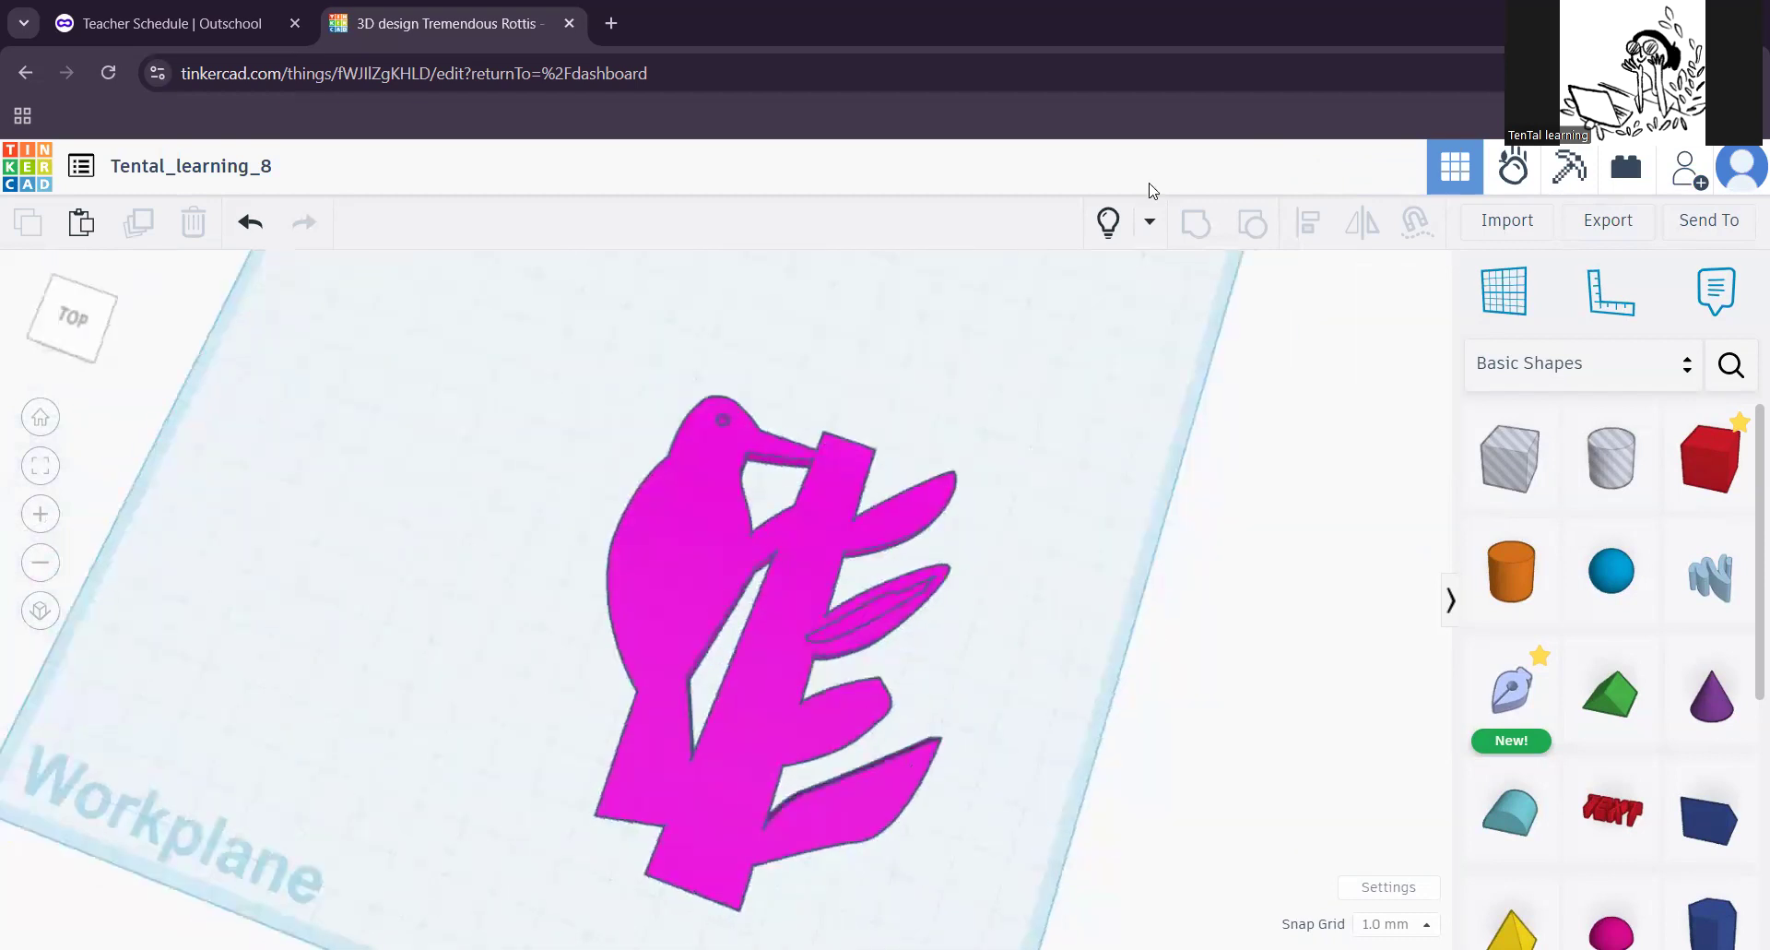
pyautogui.click(1108, 226)
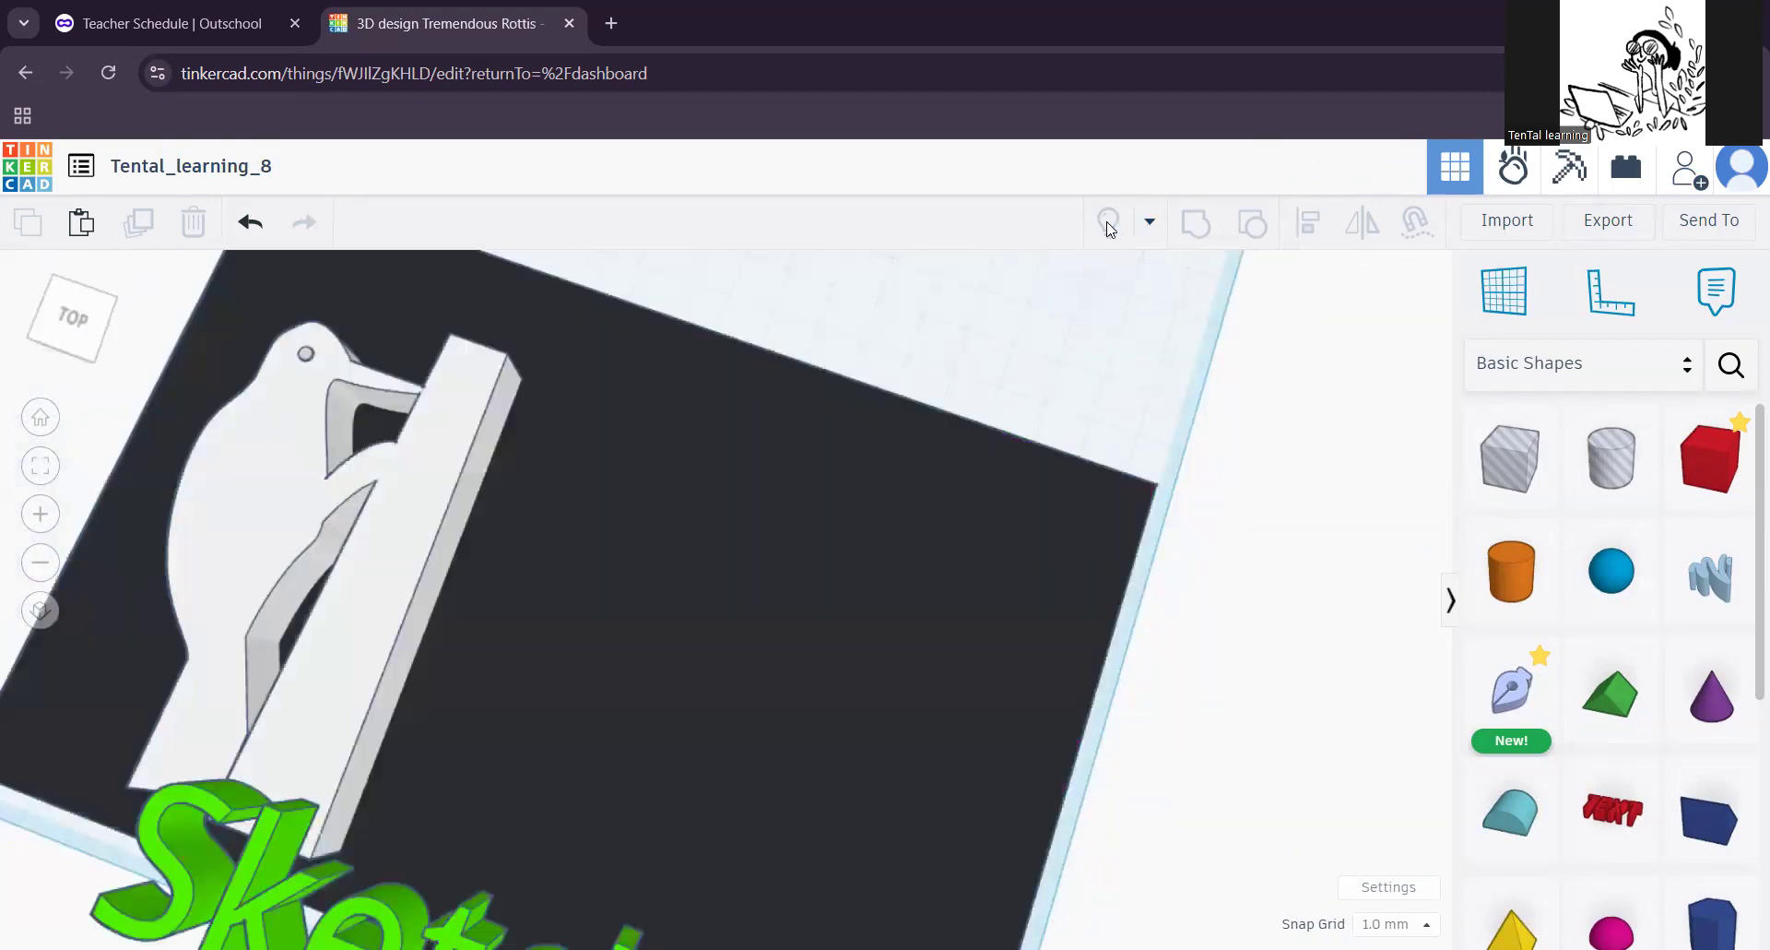
# Step: Hide the green Sketch text, the dark base box and the white woodpecker so only the magenta woodpecker stays in view
pyautogui.moveTo(1187, 281); pyautogui.dragTo(1105, 231, button='right')
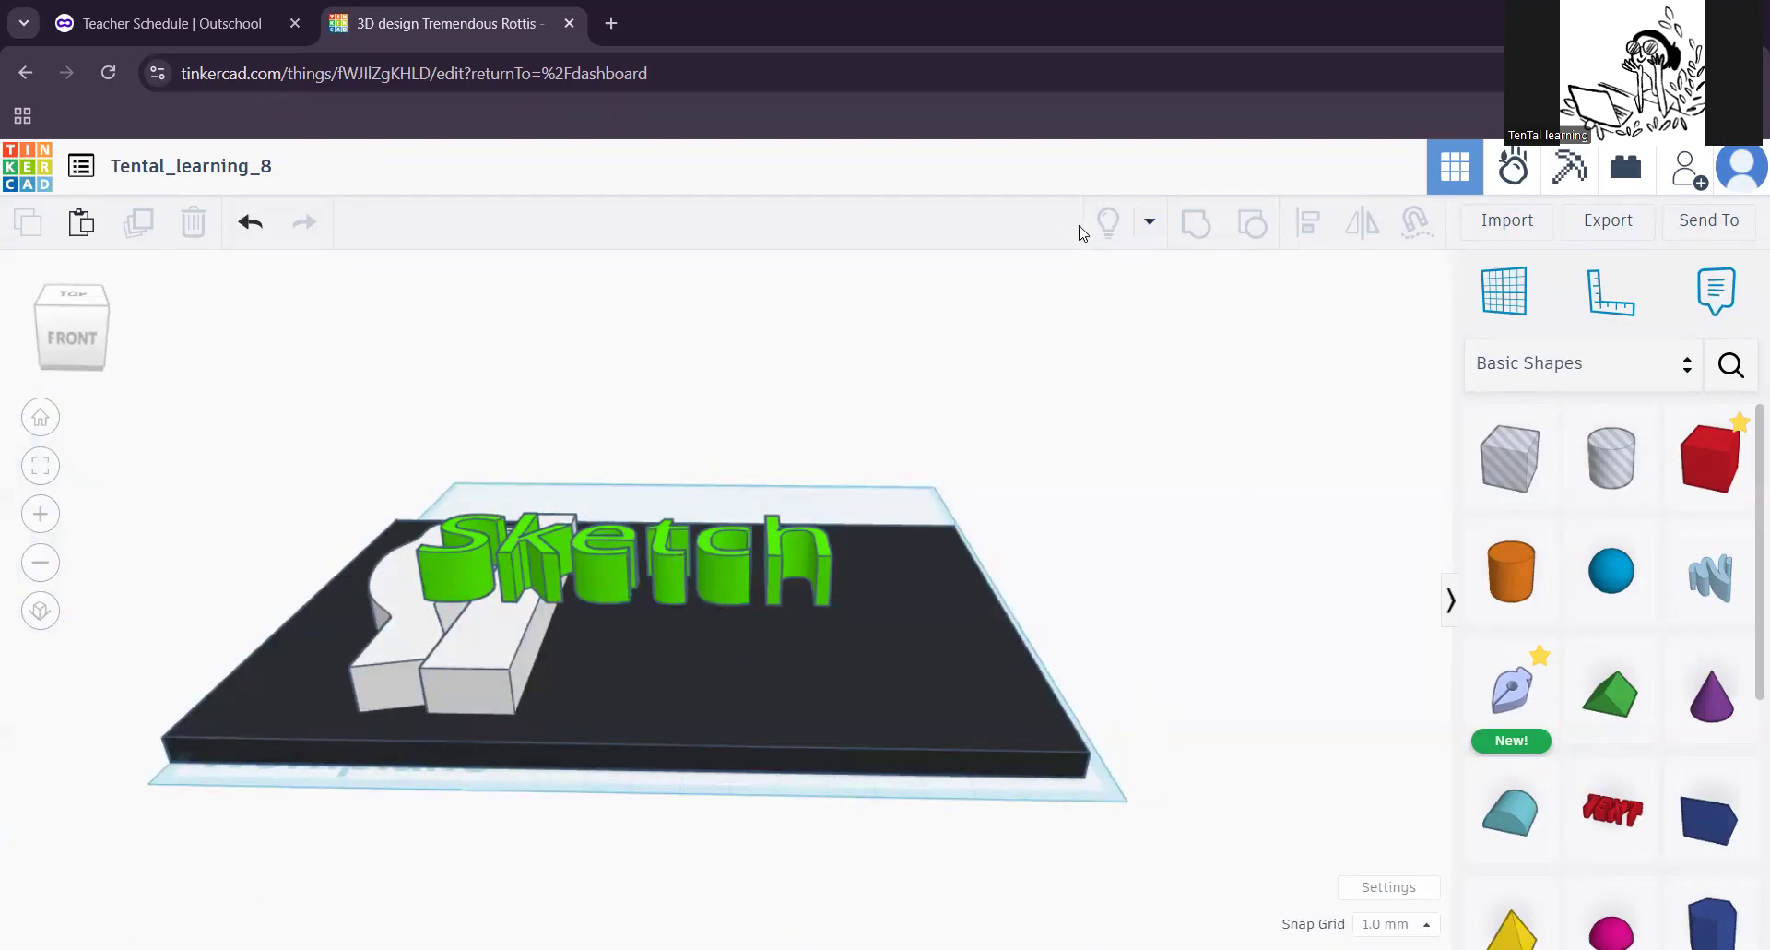
pyautogui.scroll(-2, 1040, 341)
pyautogui.moveTo(728, 578)
pyautogui.mouseDown(button='middle')
pyautogui.moveTo(761, 511)
pyautogui.moveTo(647, 579)
pyautogui.mouseUp(button='middle')
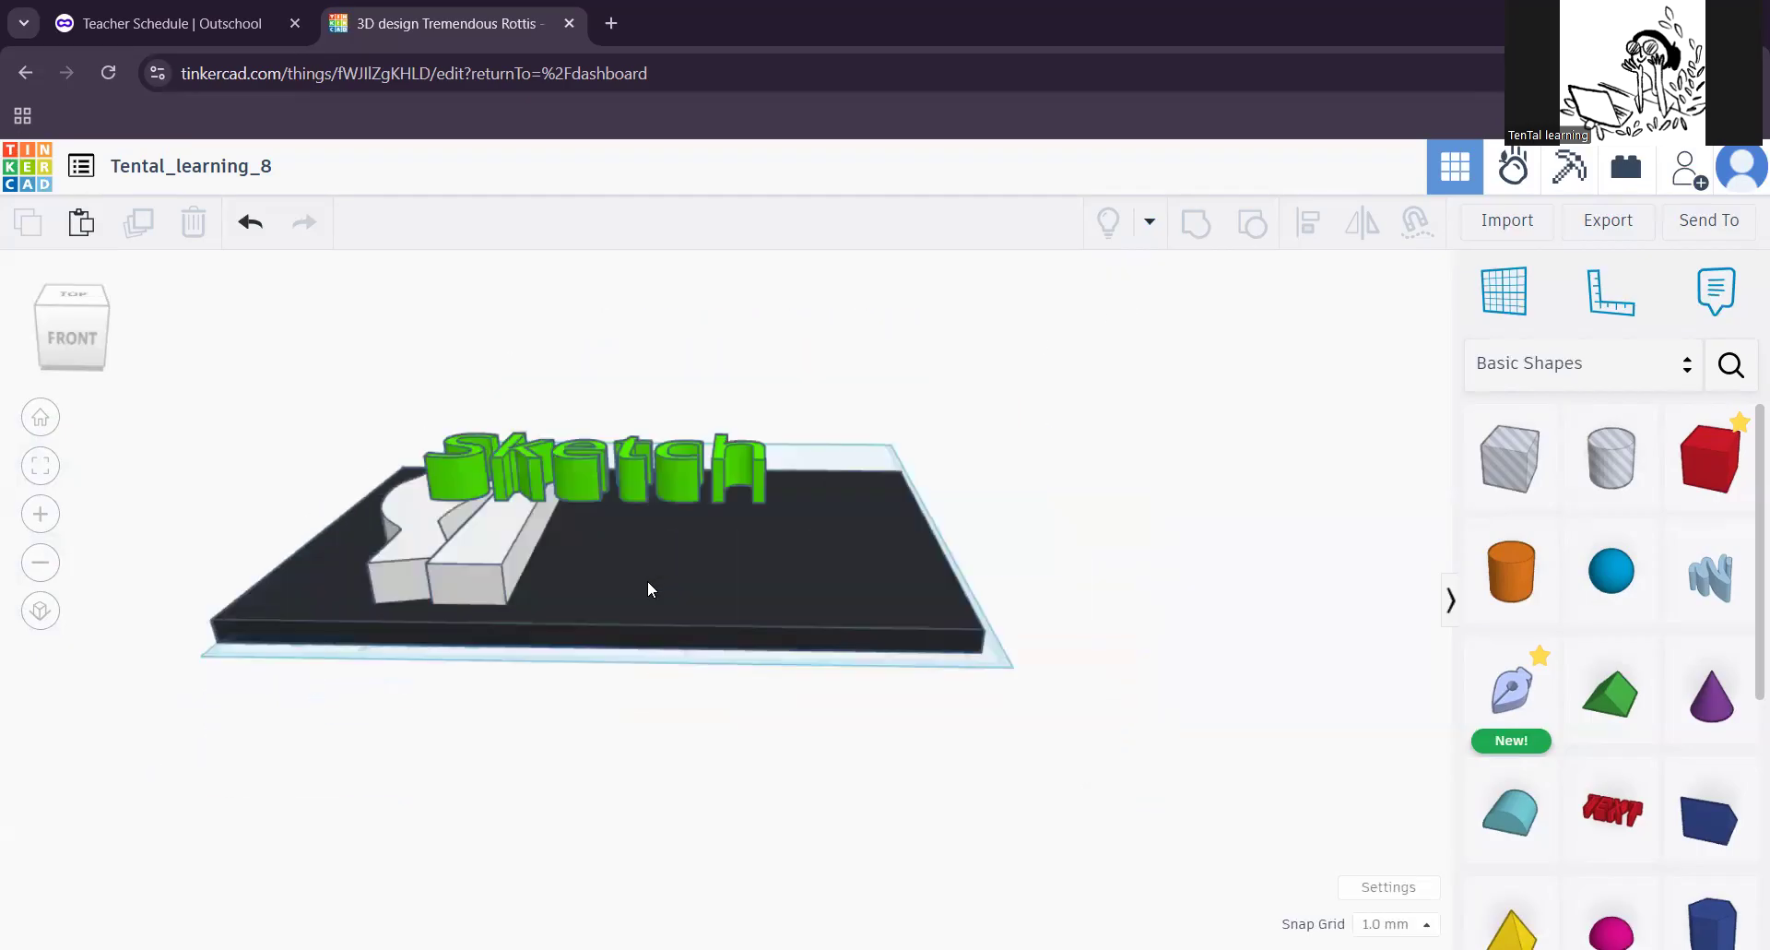
pyautogui.click(666, 533)
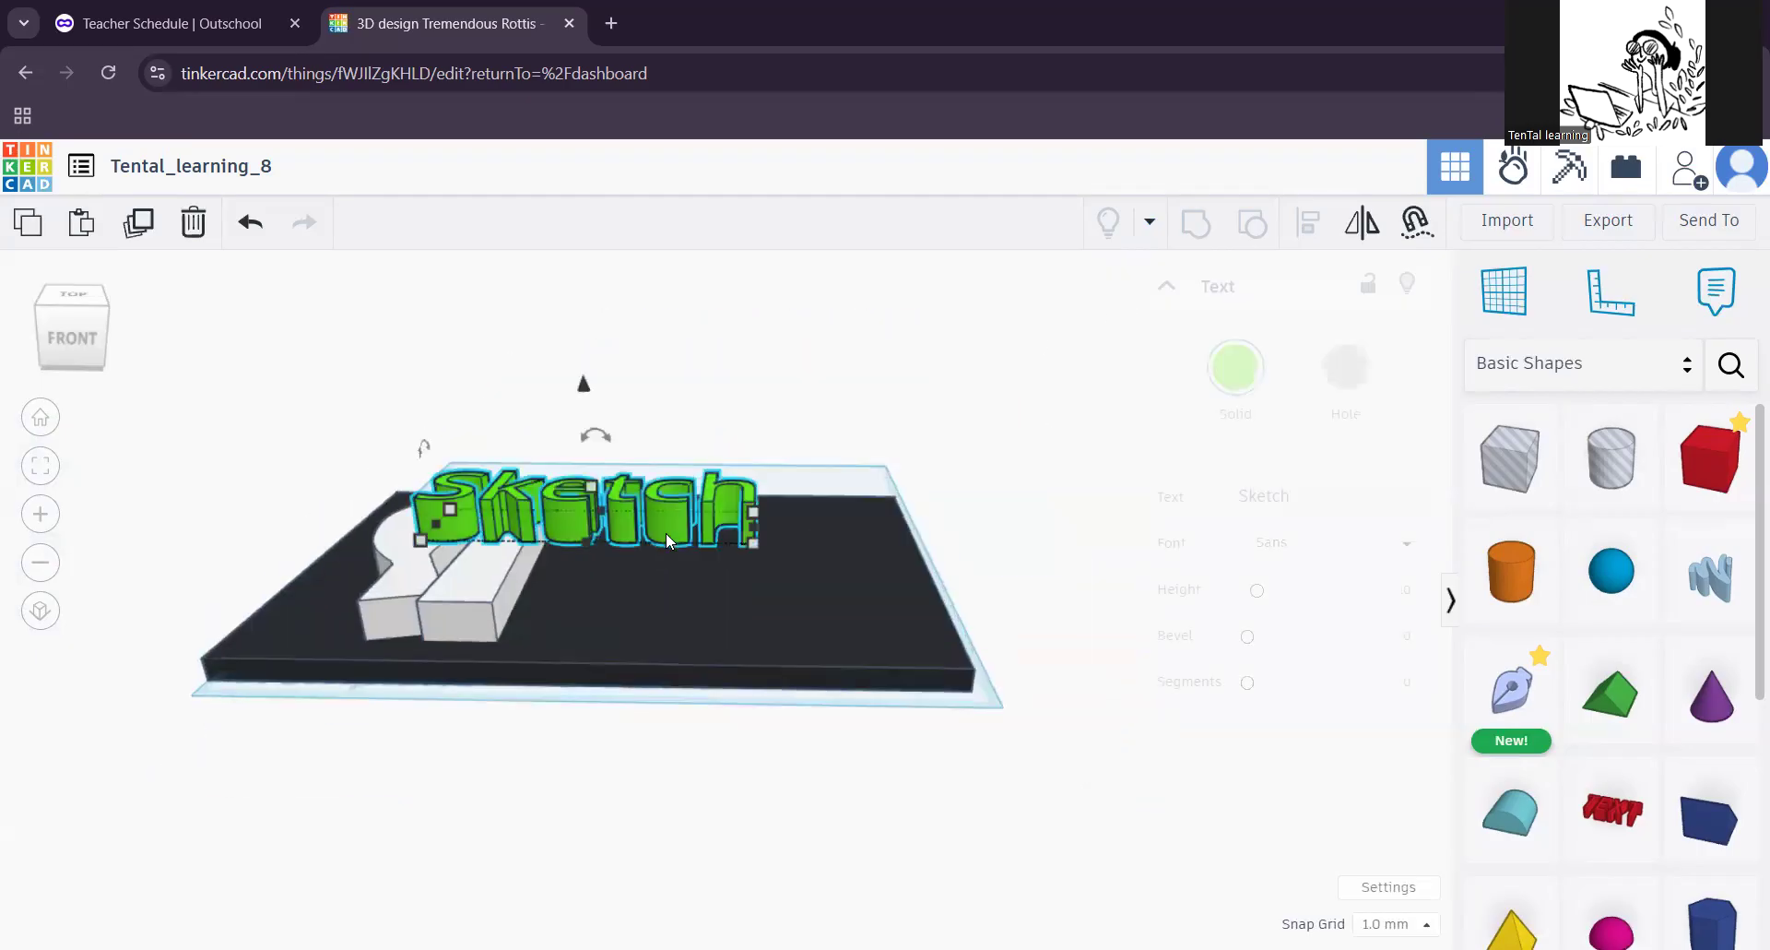
pyautogui.click(727, 636)
pyautogui.moveTo(836, 651)
pyautogui.mouseDown(button='right')
pyautogui.moveTo(921, 348)
pyautogui.moveTo(672, 799)
pyautogui.moveTo(806, 710)
pyautogui.moveTo(929, 581)
pyautogui.mouseUp(button='right')
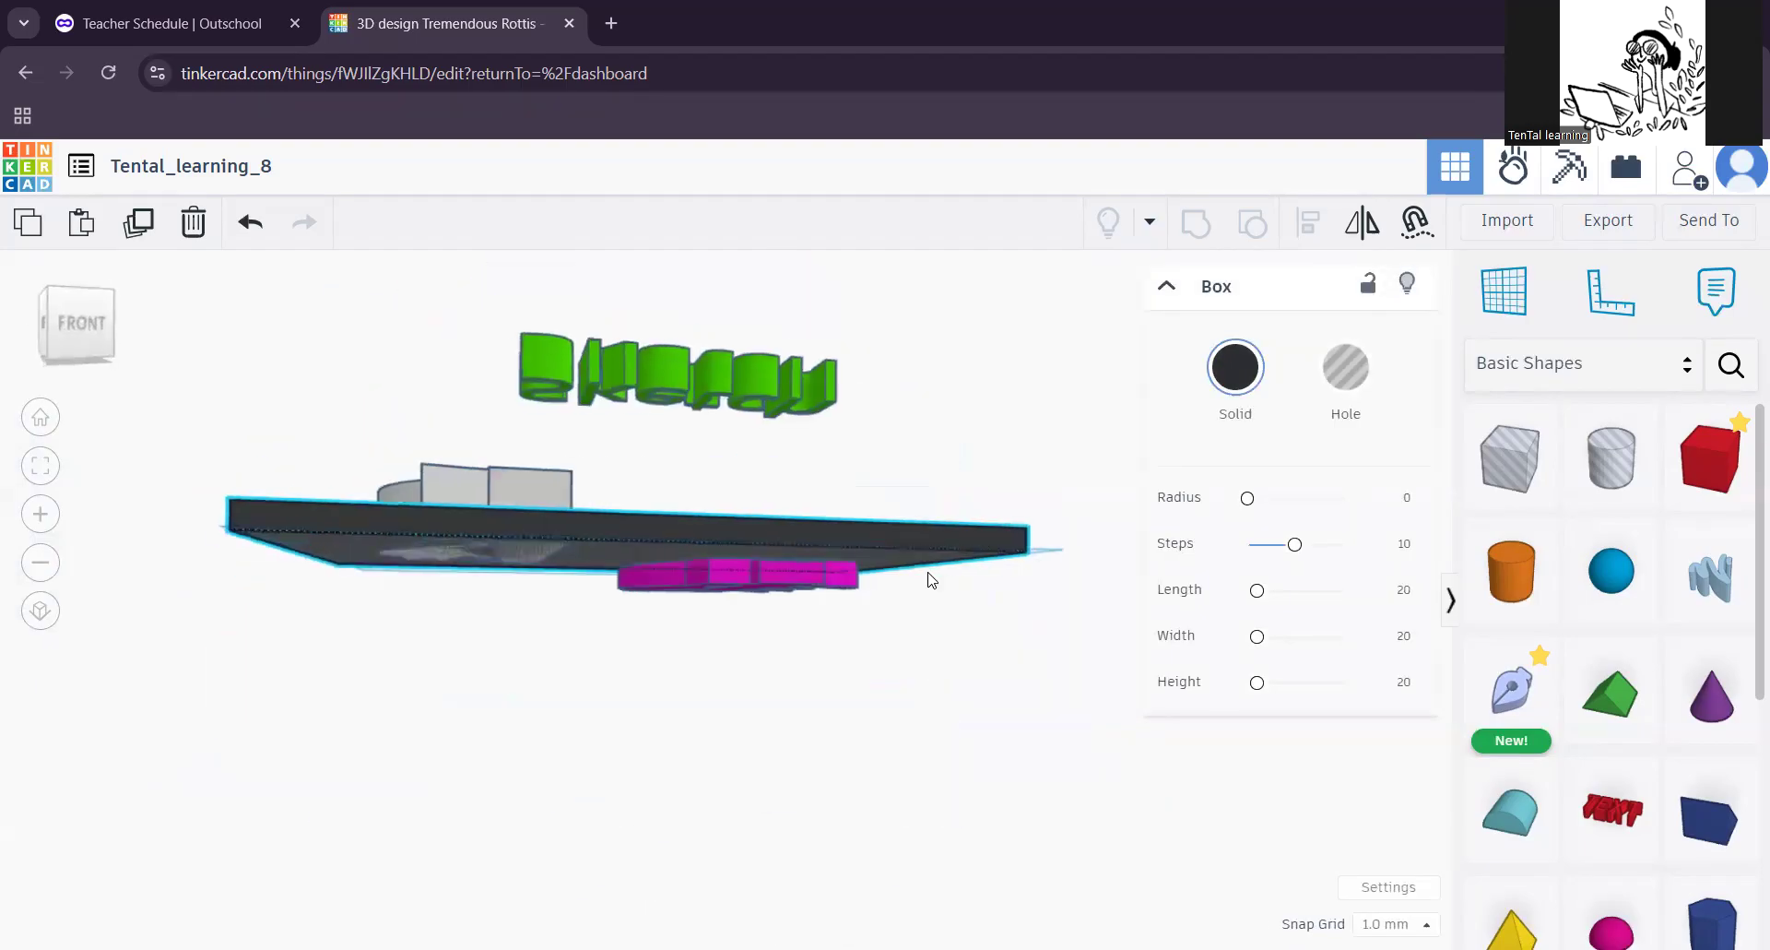
pyautogui.moveTo(424, 294); pyautogui.dragTo(548, 590)
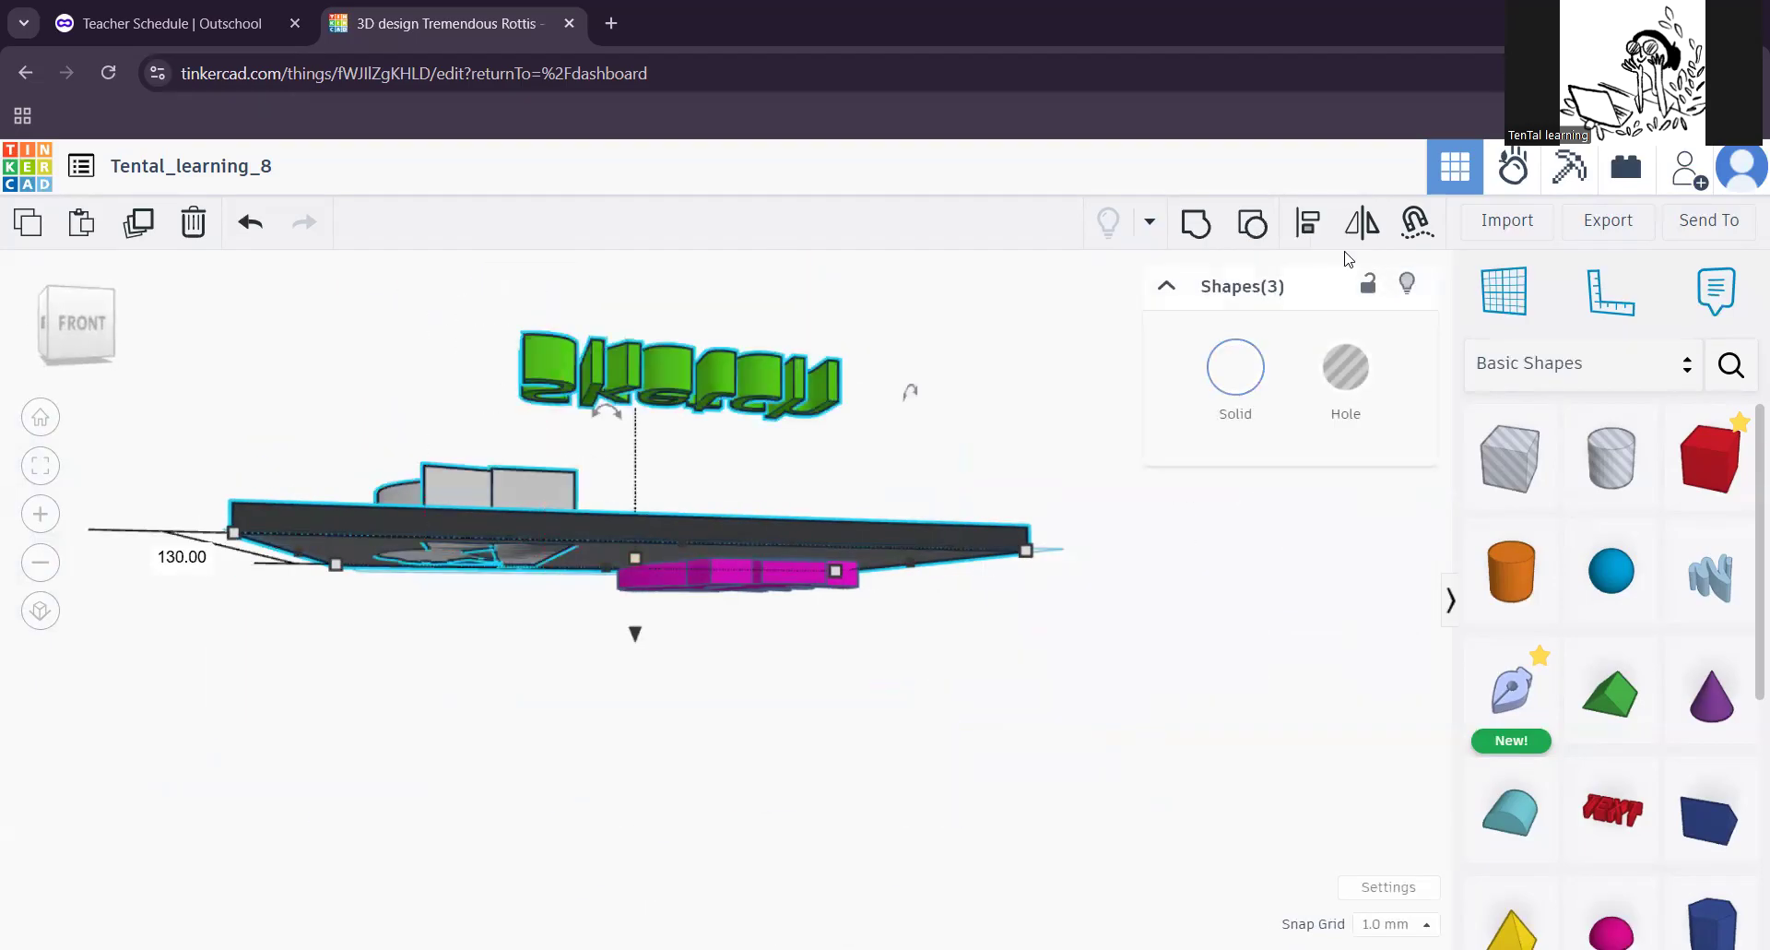
pyautogui.click(1420, 288)
# Step: Ungroup the magenta woodpecker to release the sketch hole that cuts the second leaf
pyautogui.moveTo(640, 529); pyautogui.dragTo(680, 618, button='right')
pyautogui.scroll(1, 680, 627)
pyautogui.scroll(3, 681, 619)
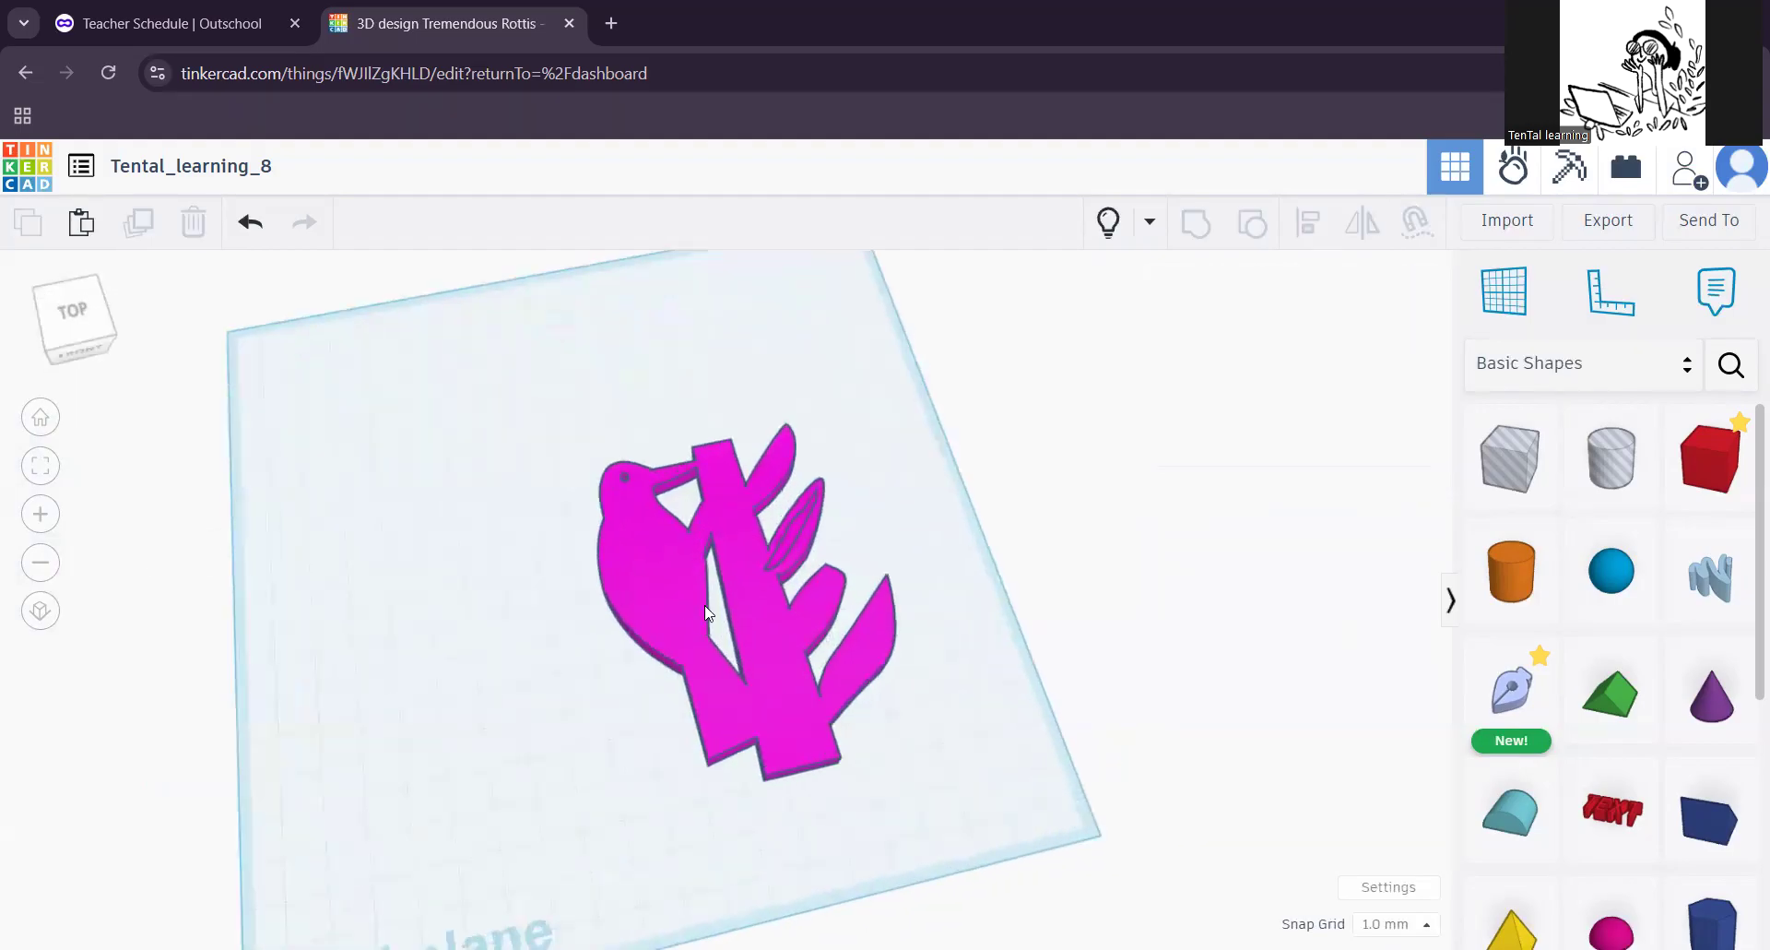
pyautogui.moveTo(876, 638); pyautogui.dragTo(778, 700, button='middle')
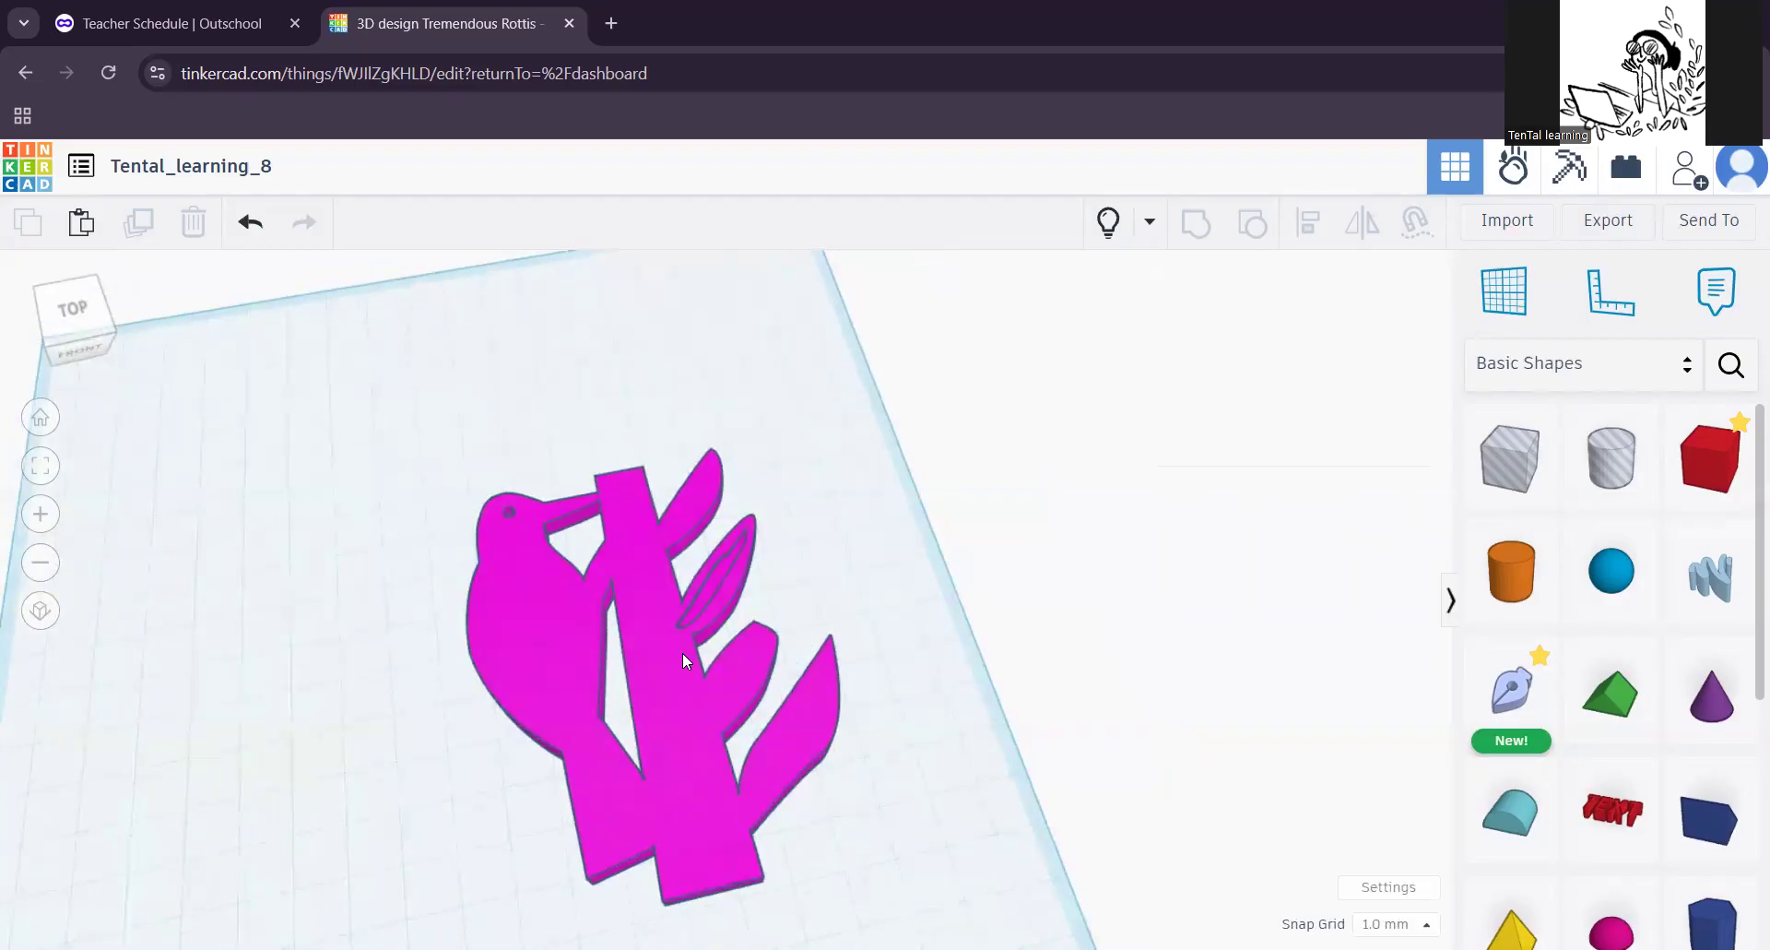
pyautogui.moveTo(682, 651); pyautogui.dragTo(660, 680, button='right')
pyautogui.scroll(4, 706, 631)
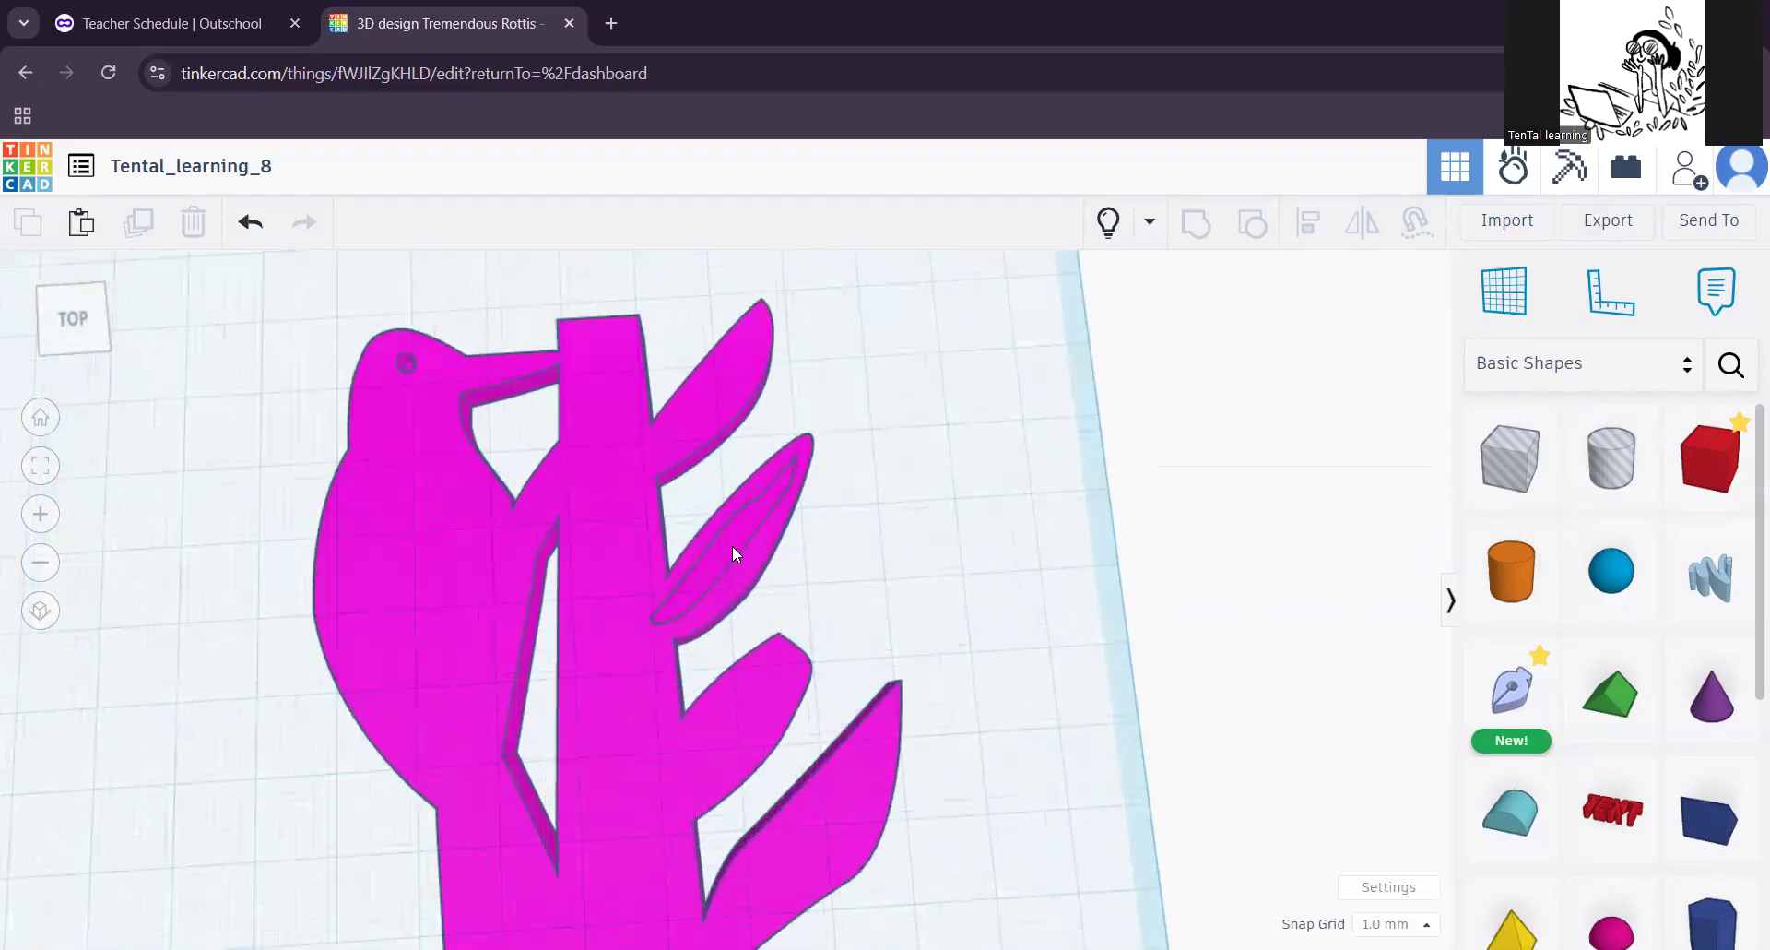
pyautogui.click(732, 545)
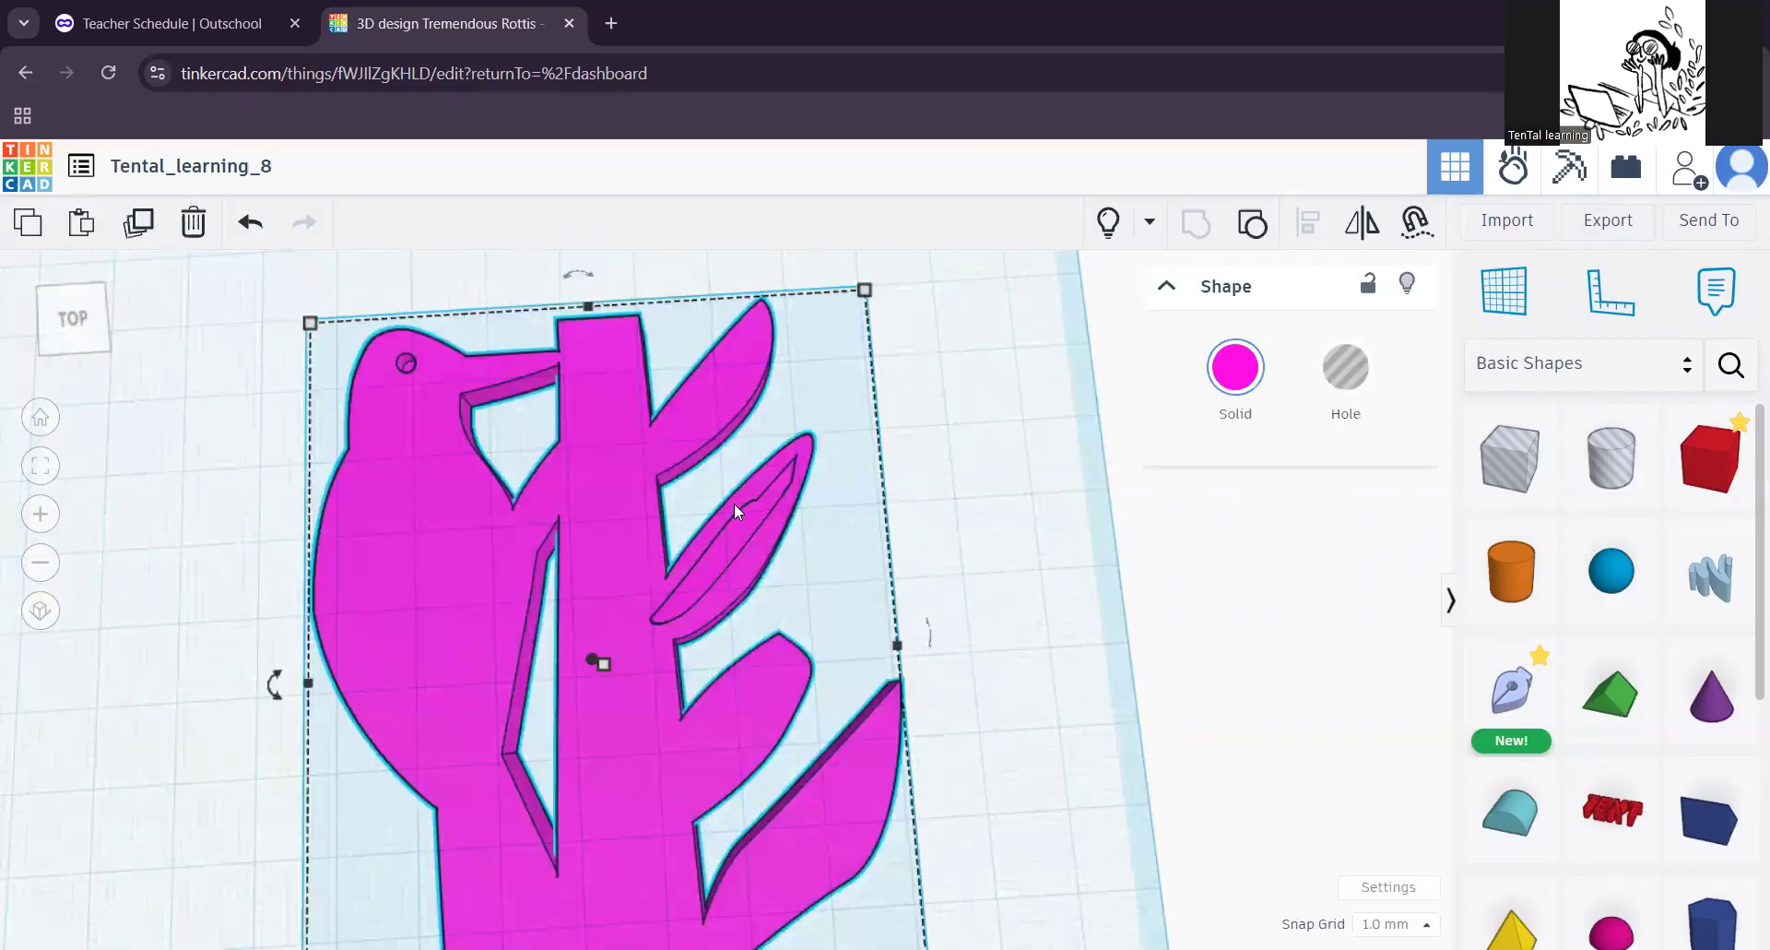
pyautogui.click(1254, 224)
# Step: Edit the leaf groove's sketch, moving its two upper side points down towards the middle and smoothing the right-hand one
pyautogui.click(747, 517)
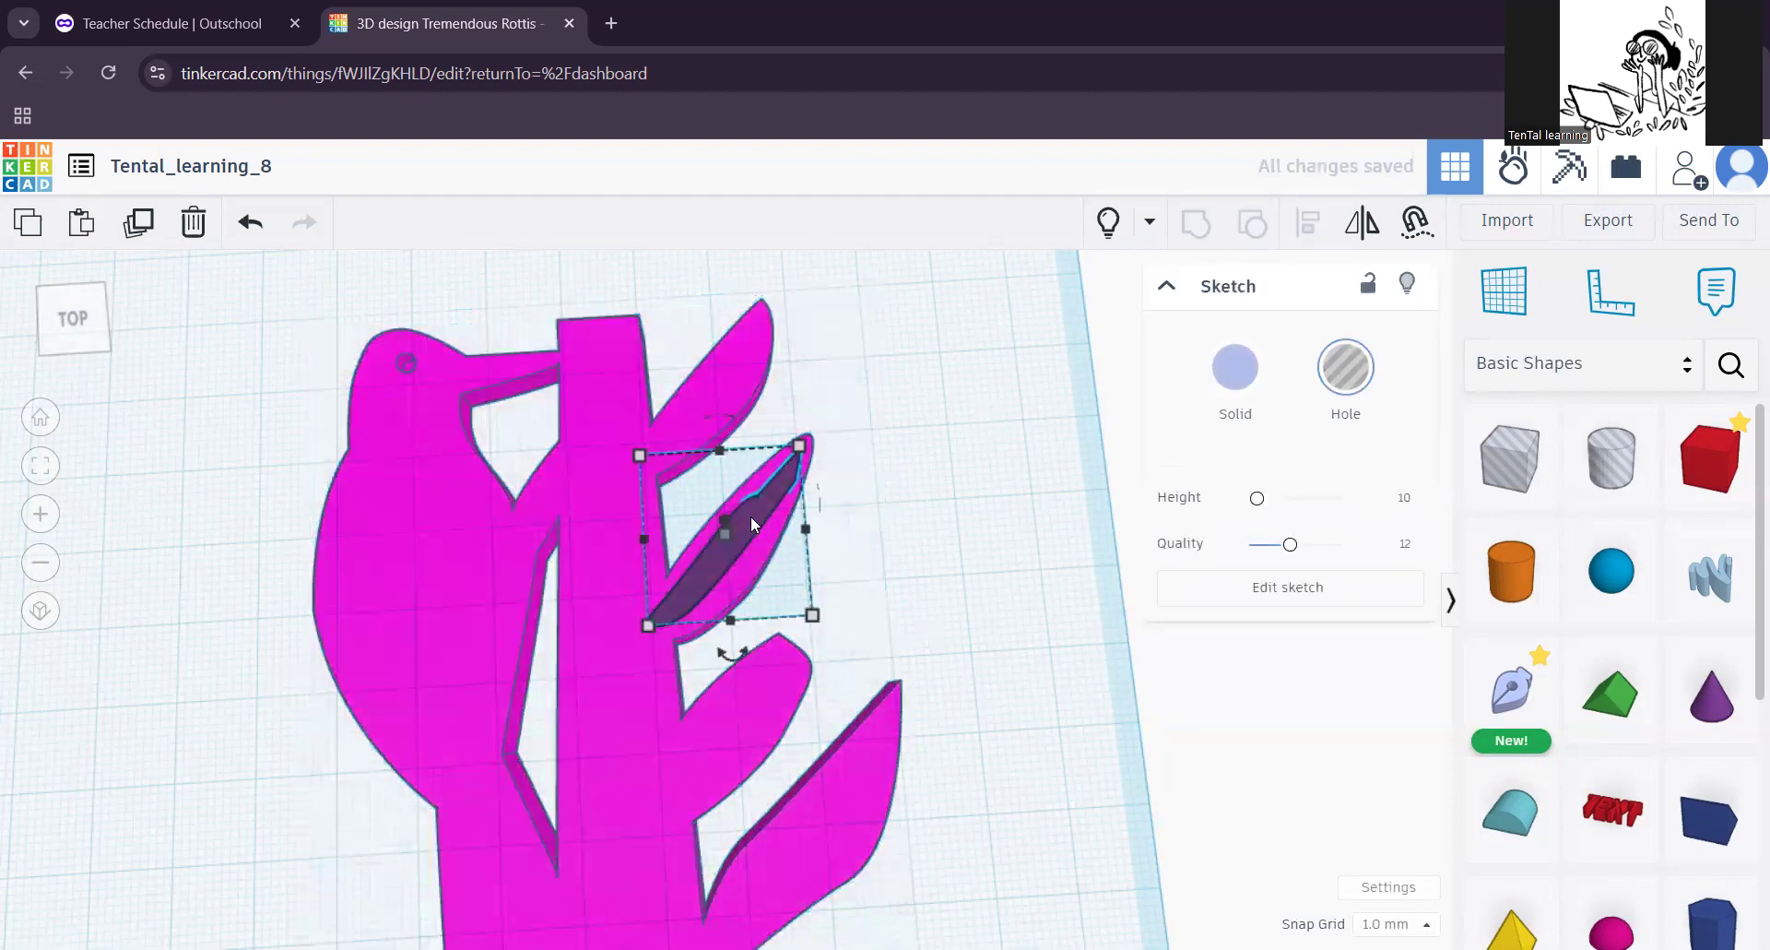
pyautogui.click(1288, 595)
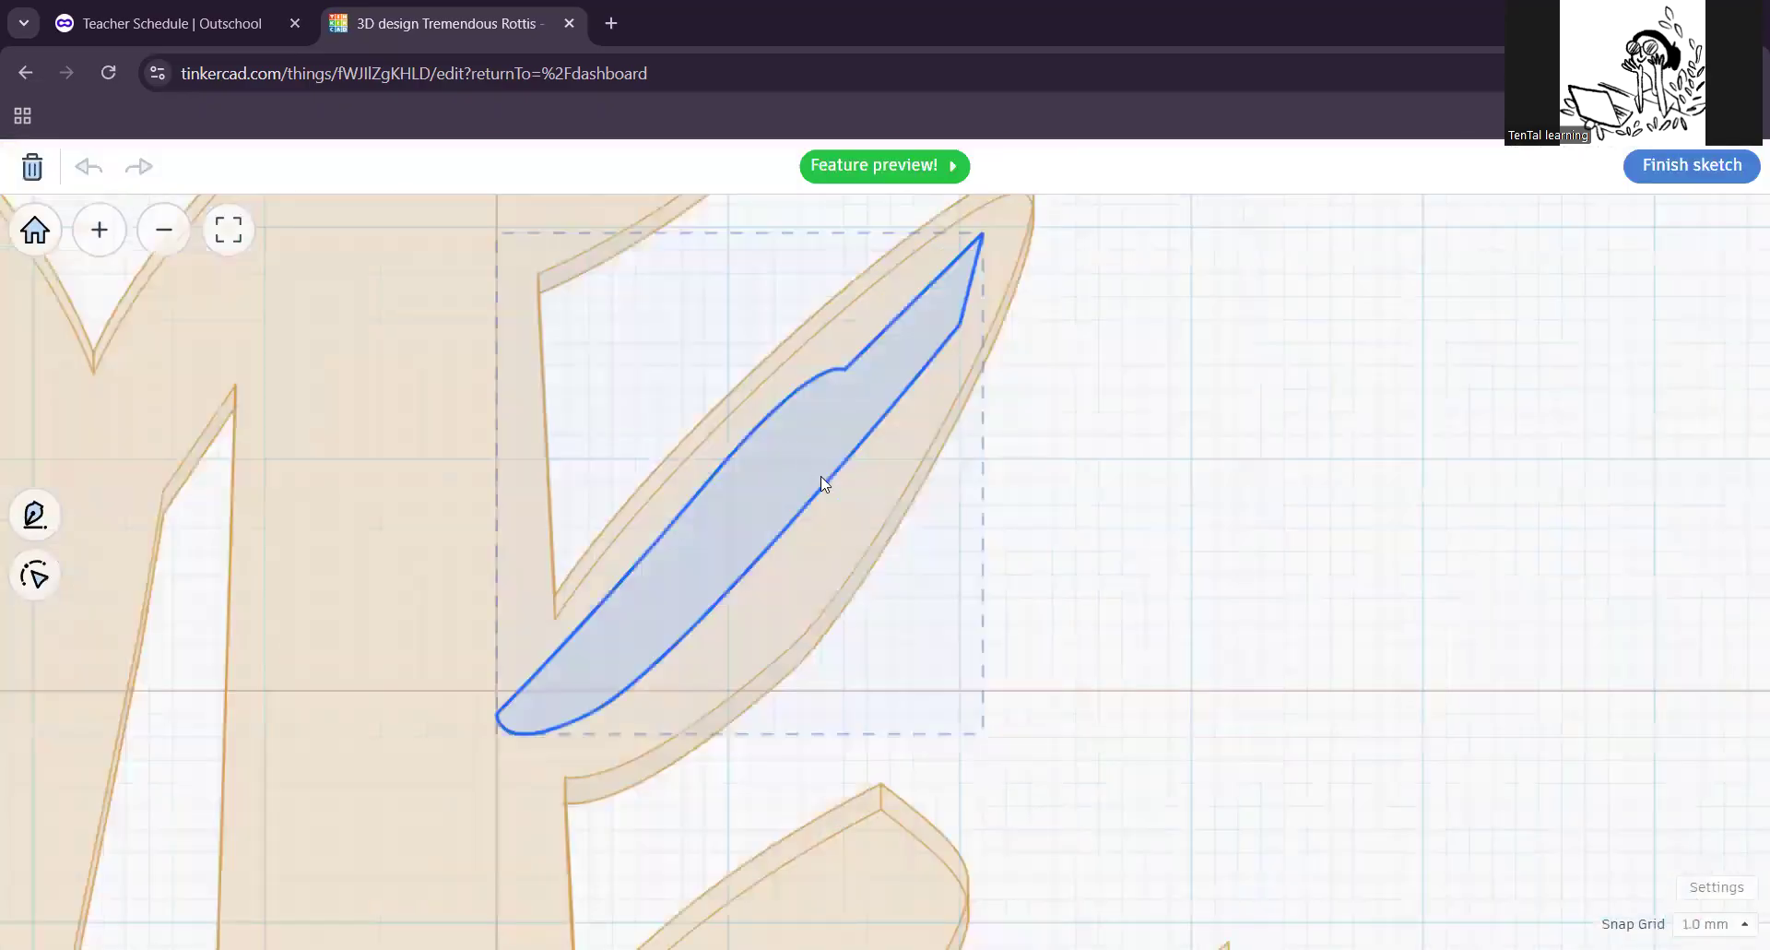
pyautogui.scroll(-2, 821, 476)
pyautogui.scroll(-2, 850, 561)
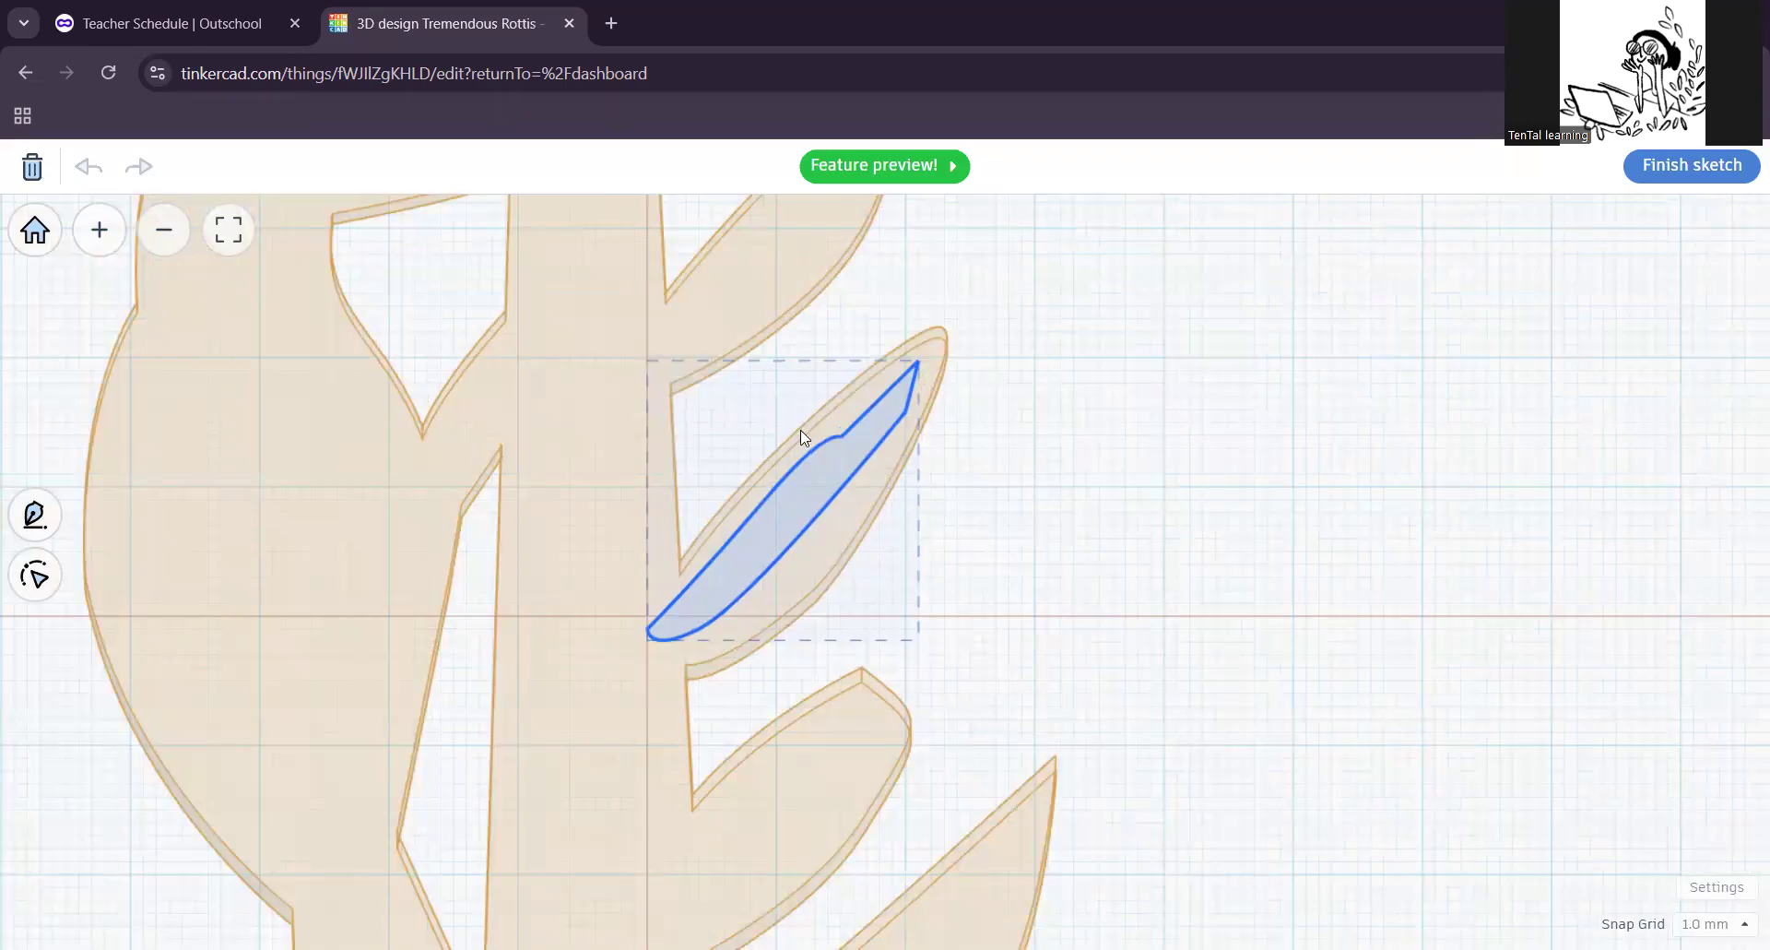
pyautogui.click(35, 575)
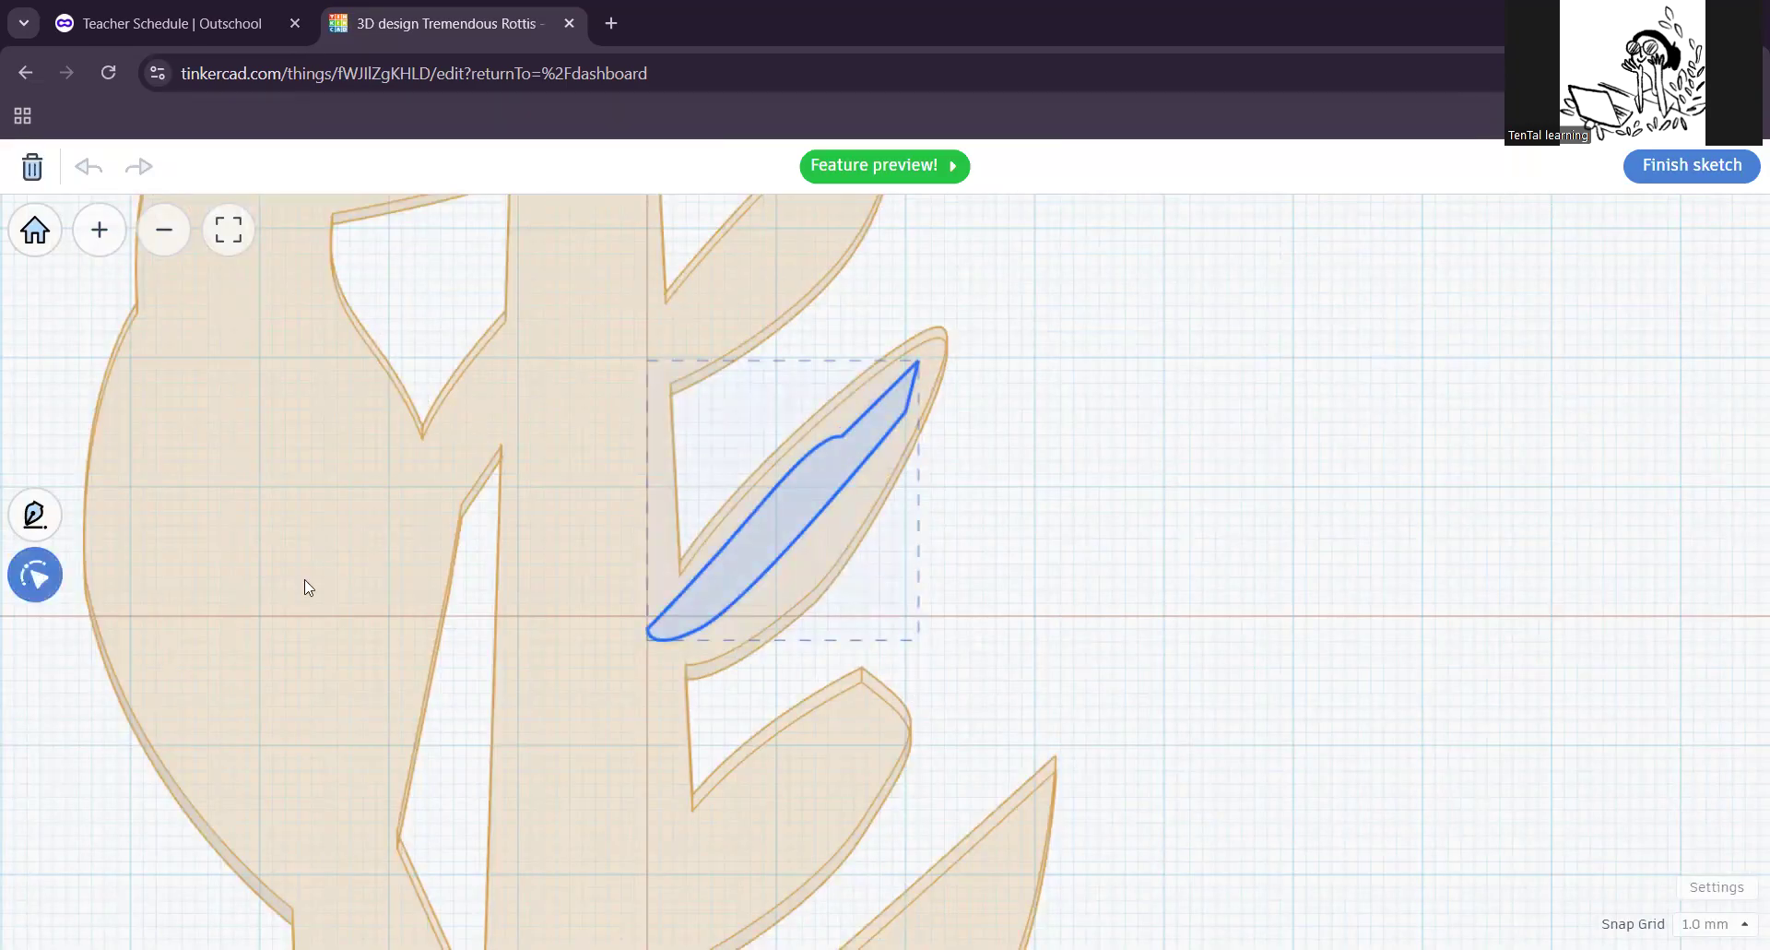
pyautogui.click(847, 471)
pyautogui.click(840, 437)
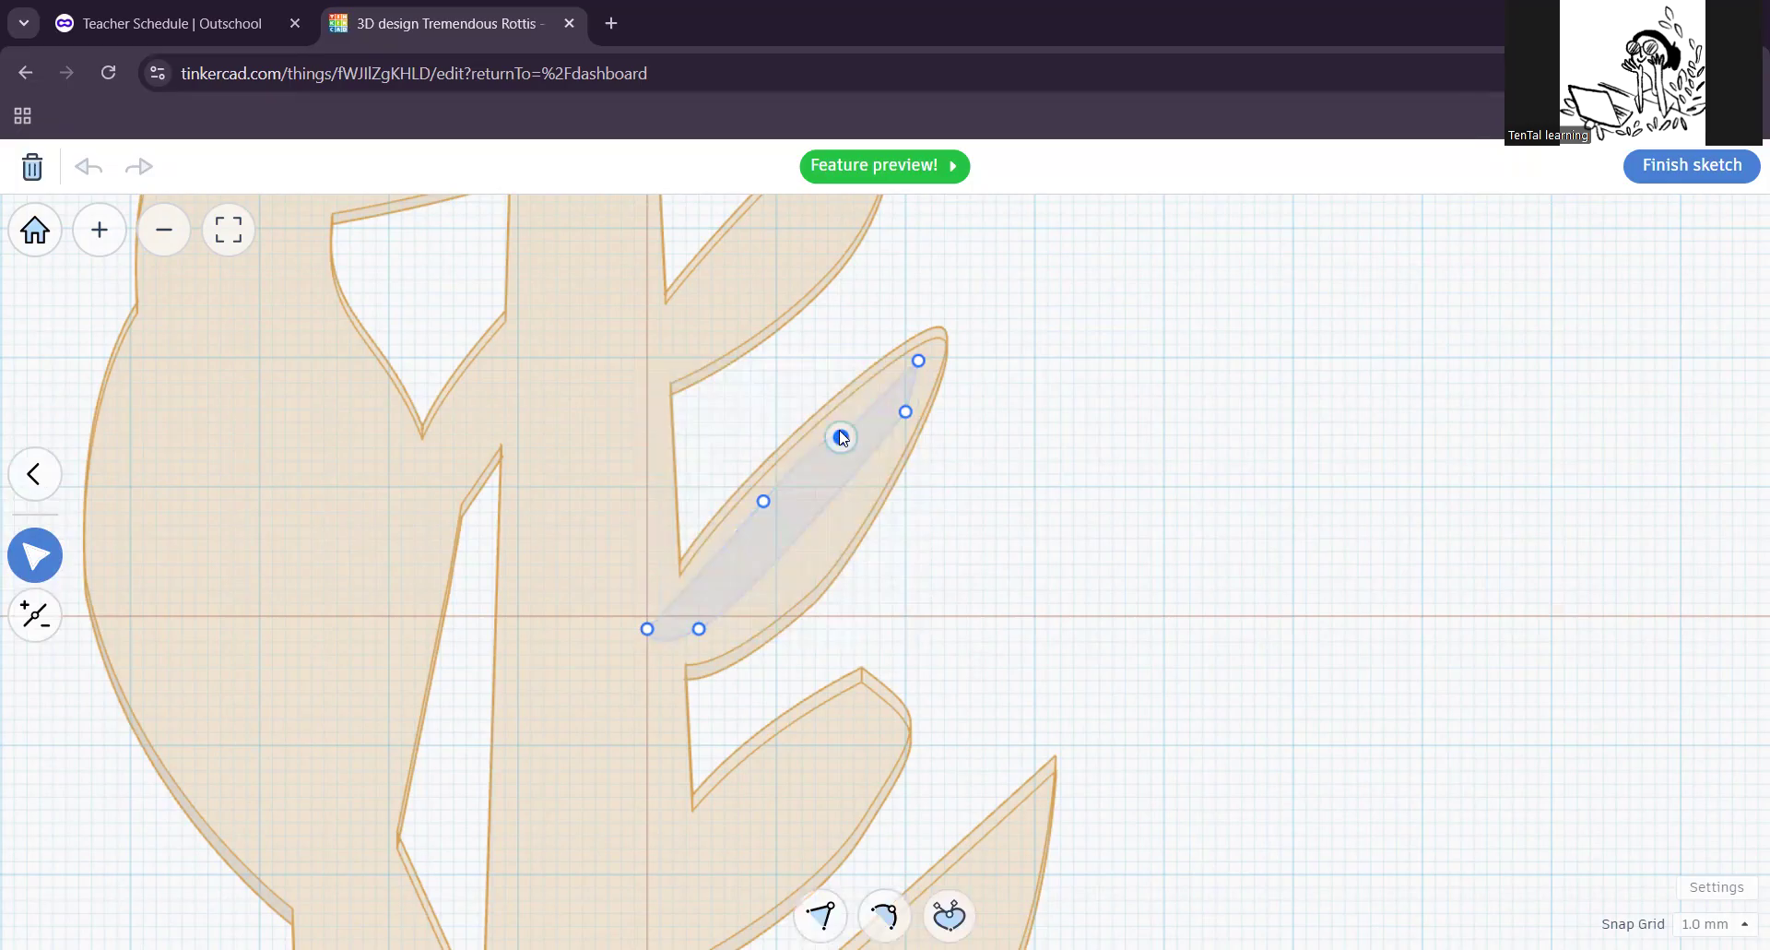
pyautogui.moveTo(906, 411); pyautogui.dragTo(883, 450)
pyautogui.click(884, 914)
pyautogui.moveTo(842, 500); pyautogui.dragTo(841, 513)
pyautogui.moveTo(846, 439); pyautogui.dragTo(841, 450)
# Step: Remove the extra middle point from the left edge of the groove outline
pyautogui.click(764, 503)
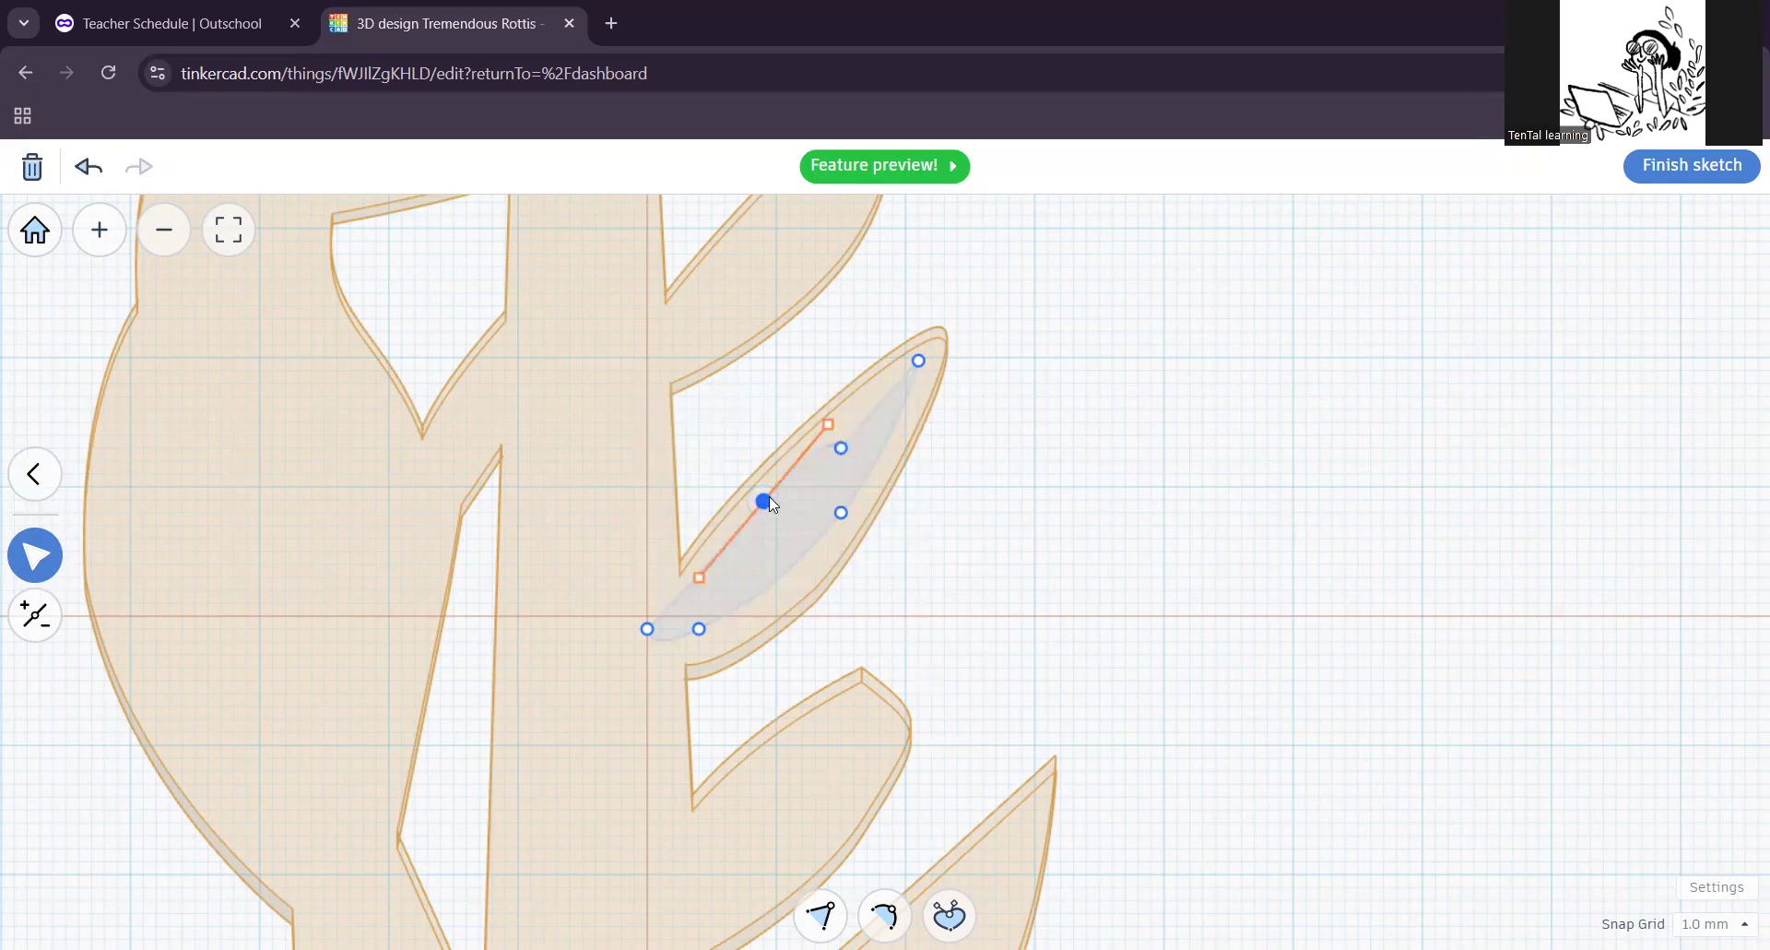
pyautogui.click(35, 615)
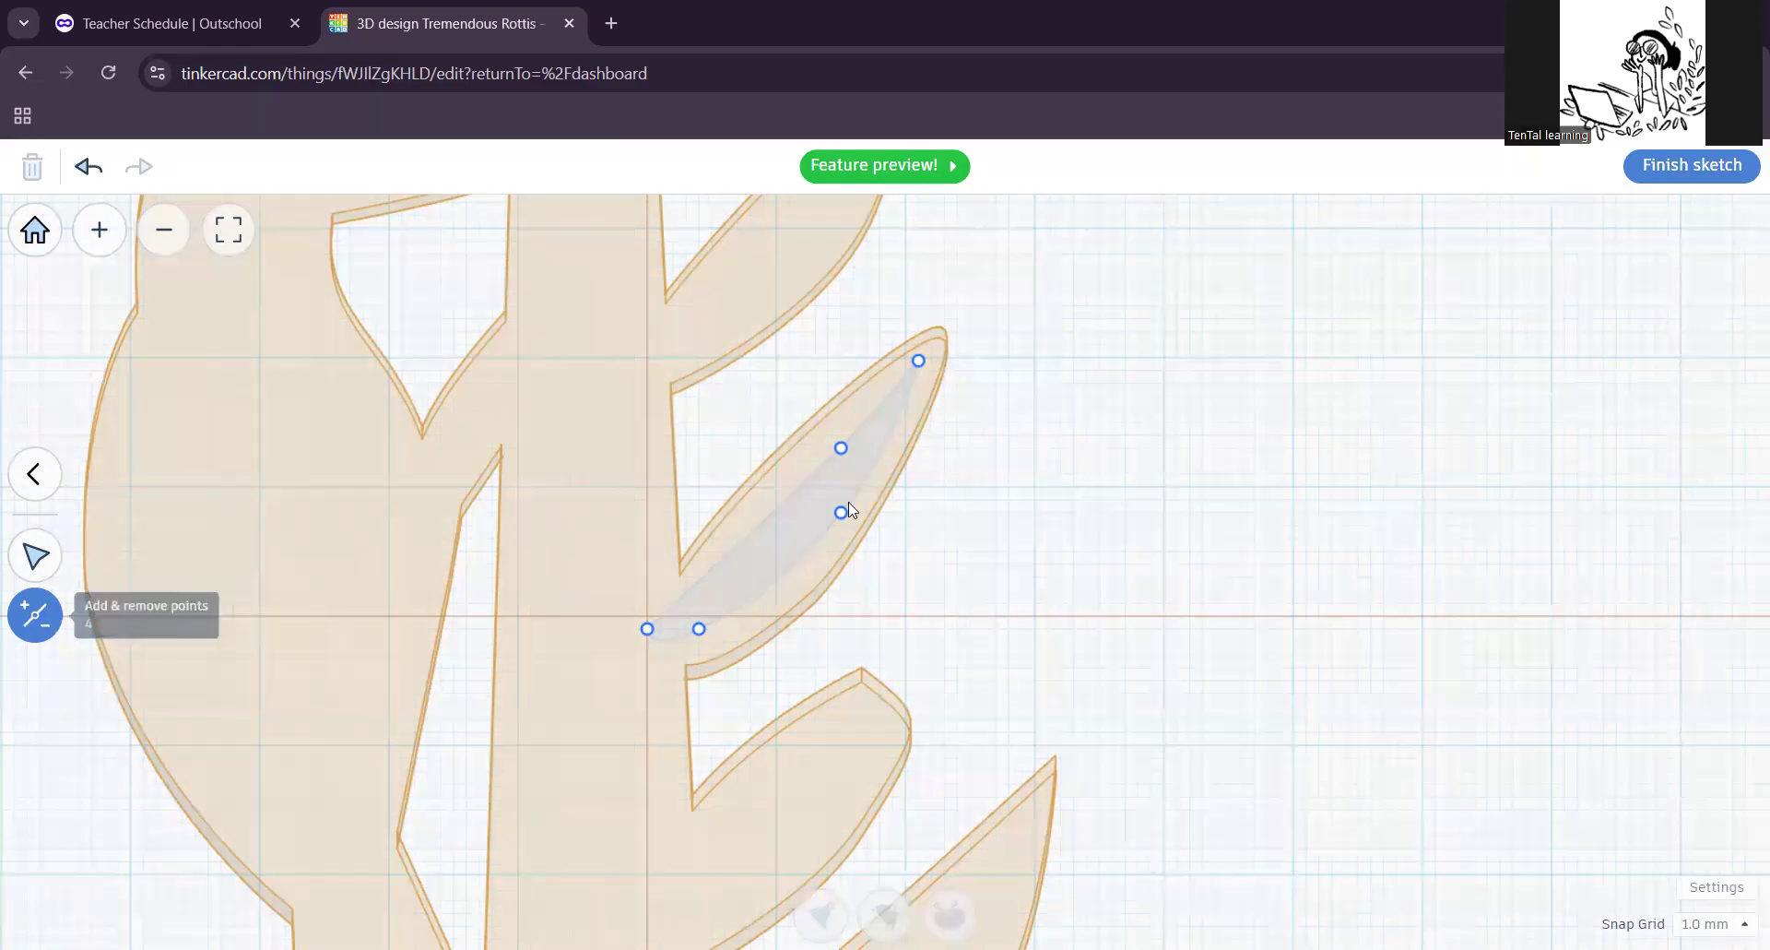
pyautogui.click(747, 533)
pyautogui.click(748, 535)
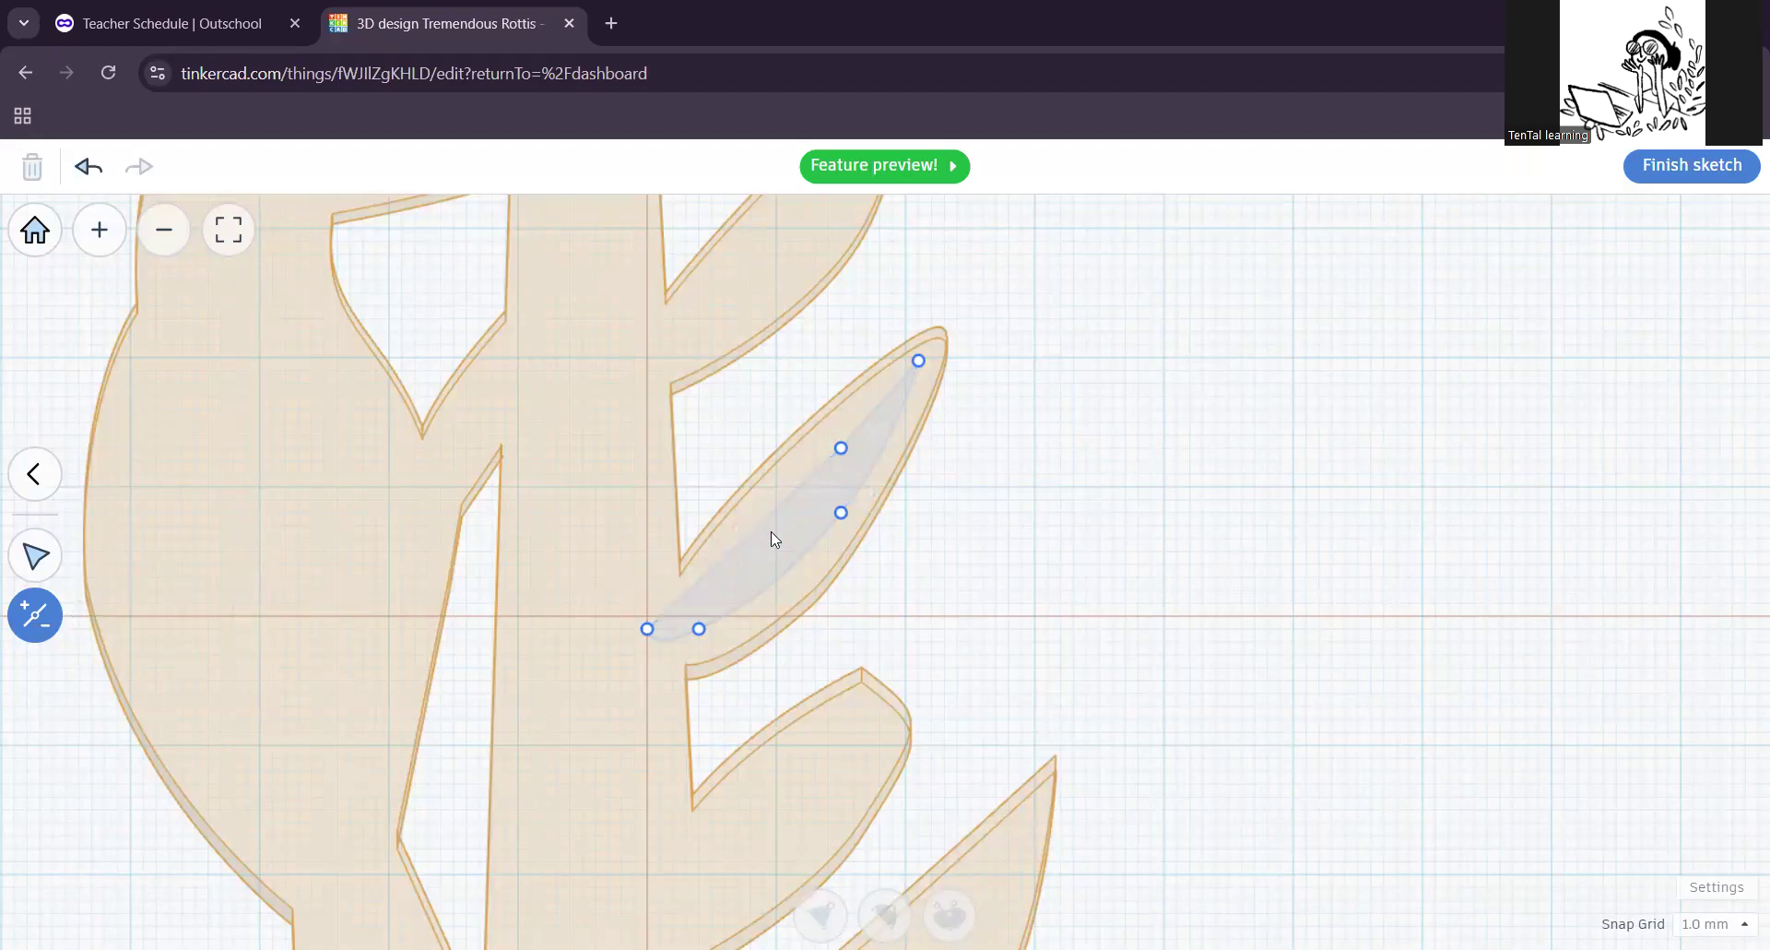
pyautogui.click(32, 554)
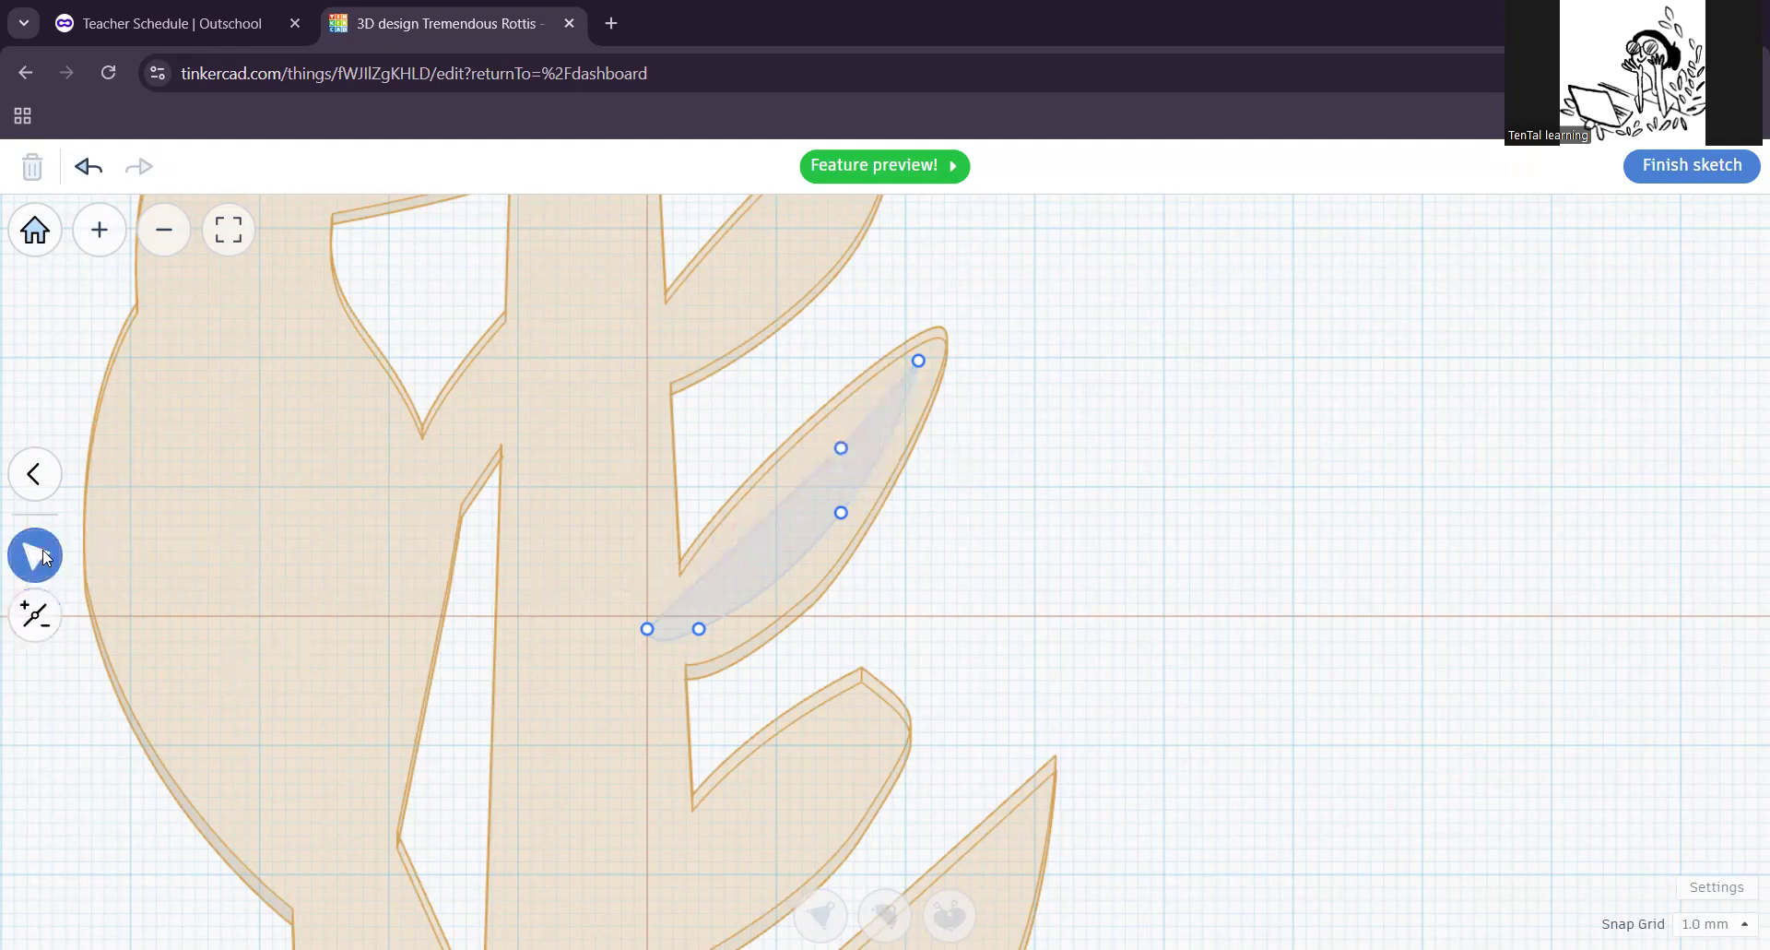
# Step: Shift the groove's left-edge point and its two bottom points inward to form a slimmer curved shape, and finish the sketch
pyautogui.moveTo(841, 447); pyautogui.dragTo(789, 512)
pyautogui.moveTo(699, 628); pyautogui.dragTo(712, 629)
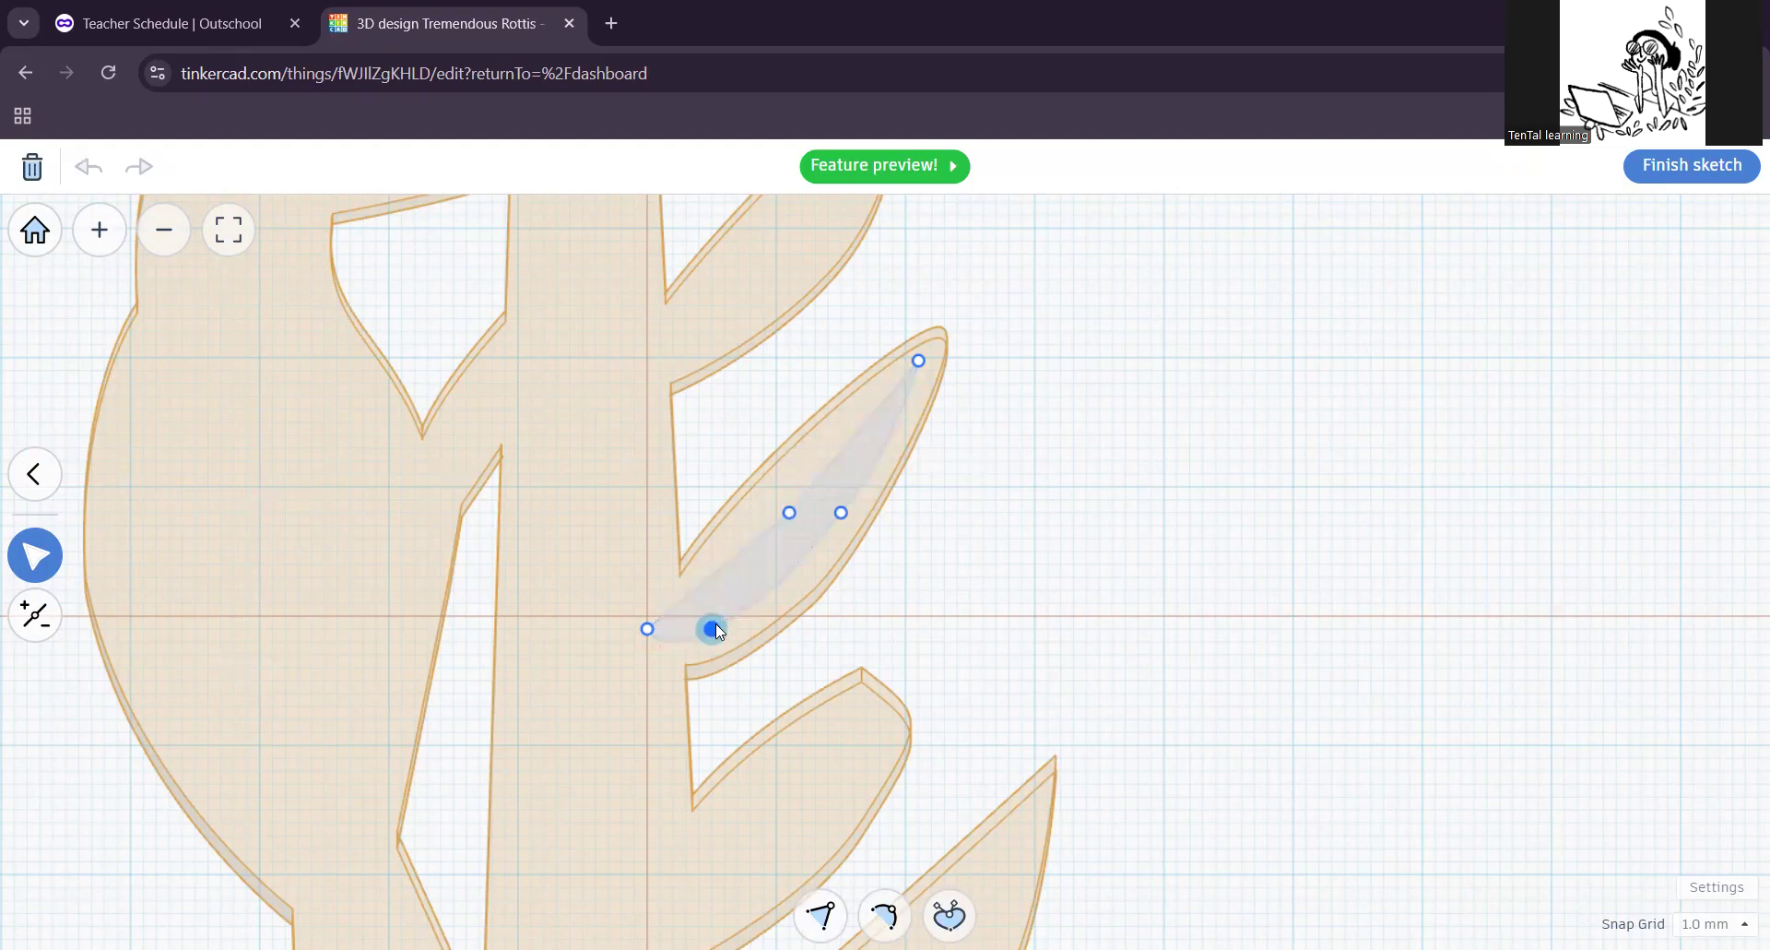
pyautogui.click(648, 628)
pyautogui.moveTo(733, 617); pyautogui.dragTo(789, 577)
pyautogui.click(887, 615)
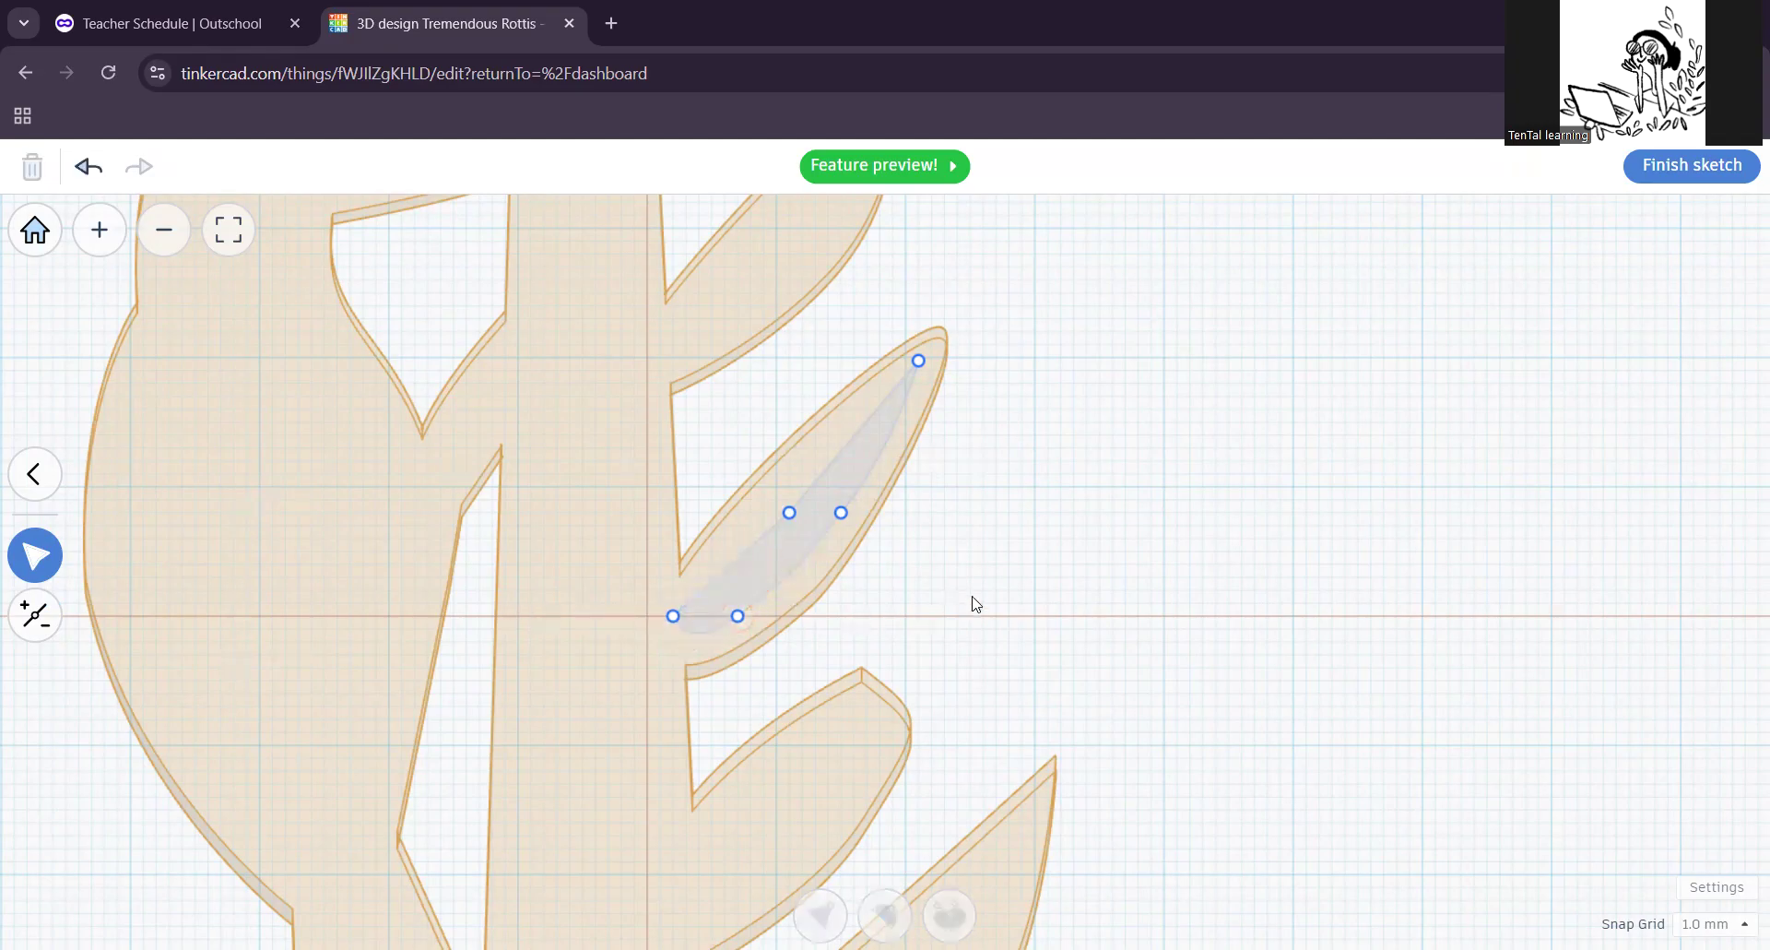
pyautogui.click(1683, 175)
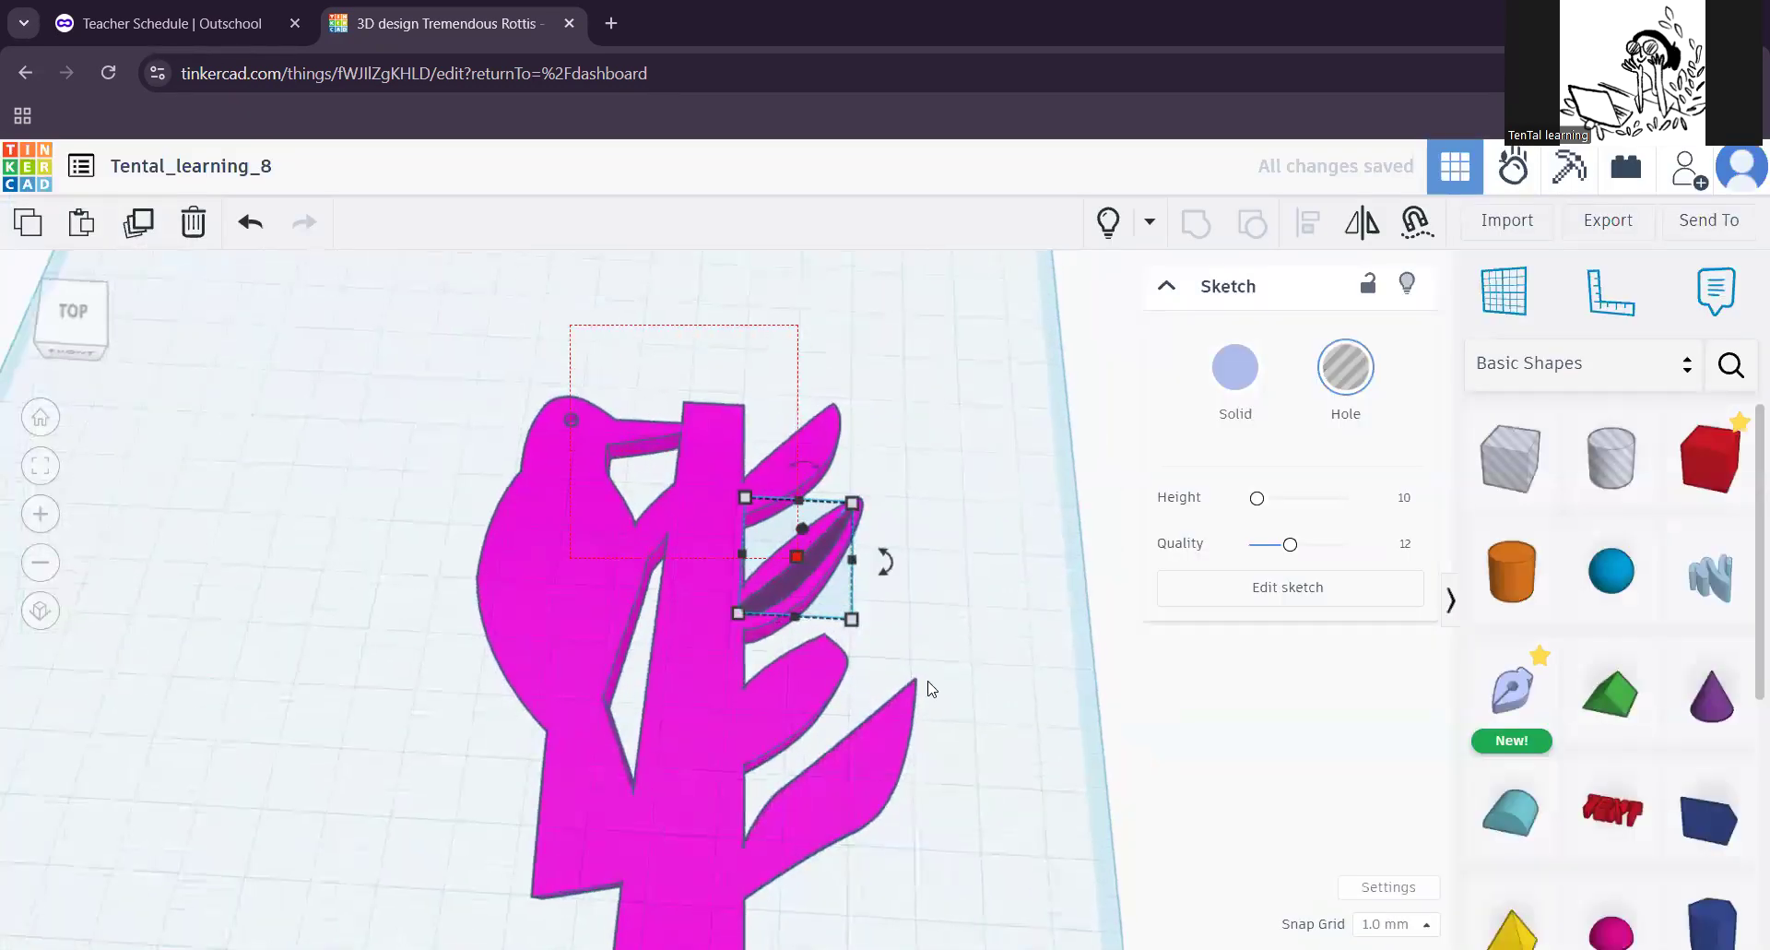
# Step: Group the reshaped groove hole with the magenta woodpecker to recut the leaf detail, and deselect the result
pyautogui.hotkey('ctrl', 'a')
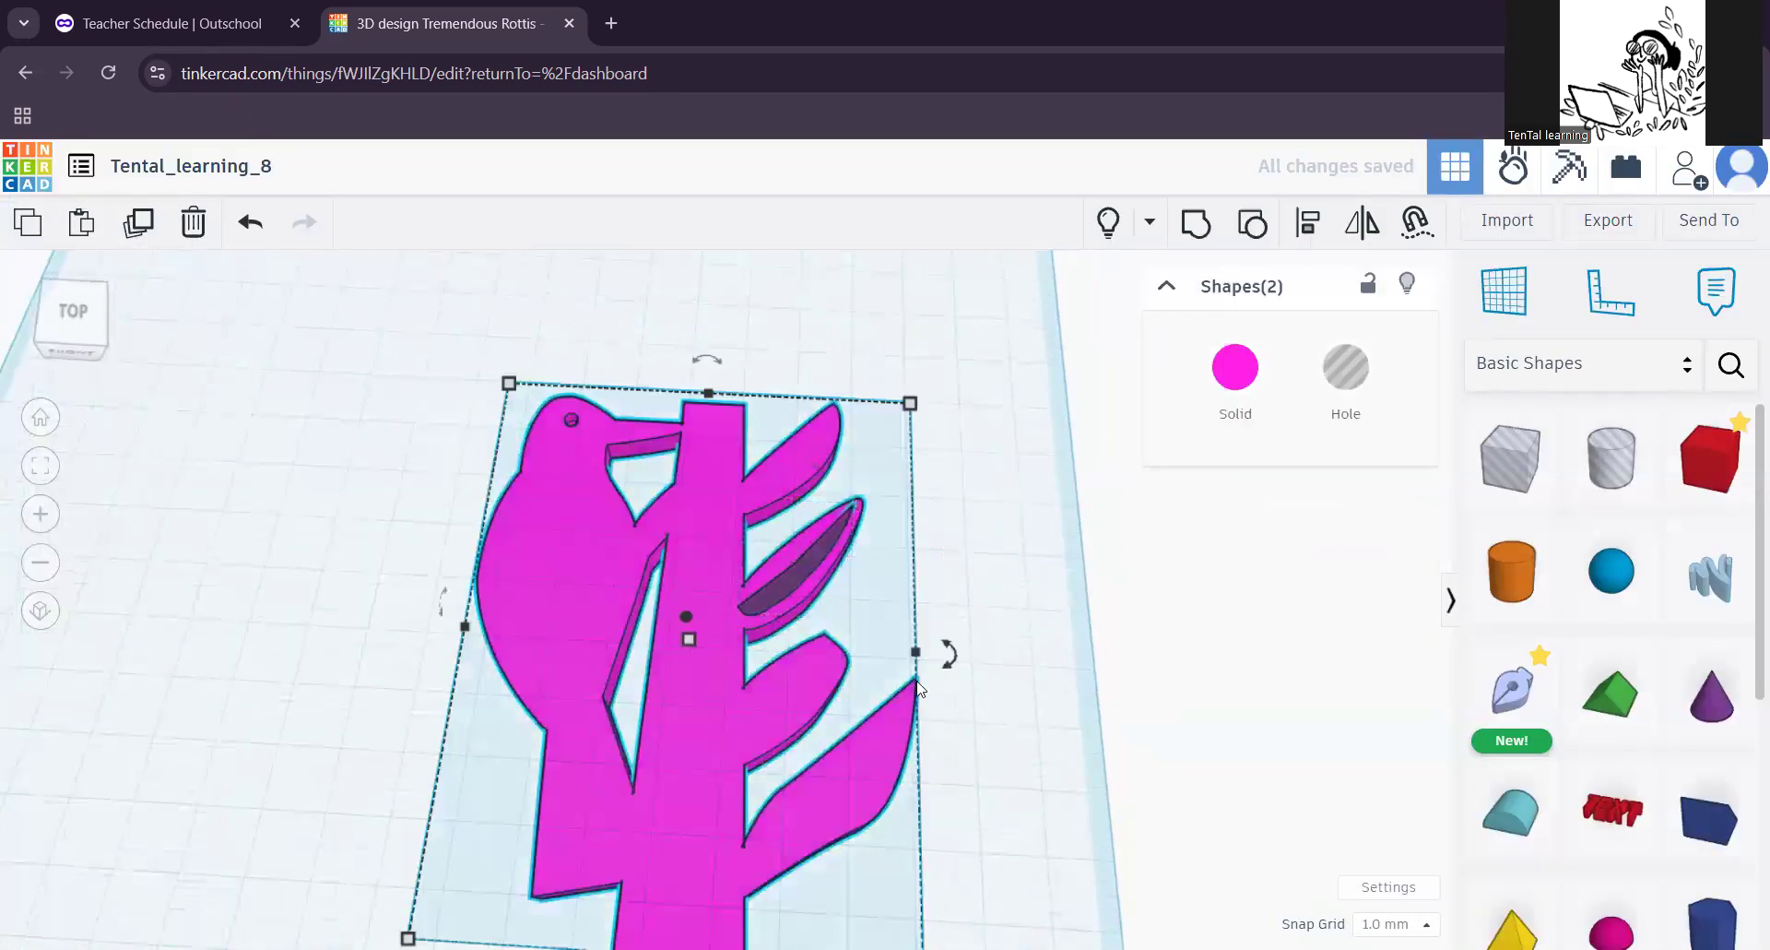
pyautogui.click(1196, 222)
pyautogui.click(1000, 538)
pyautogui.scroll(-1, 998, 553)
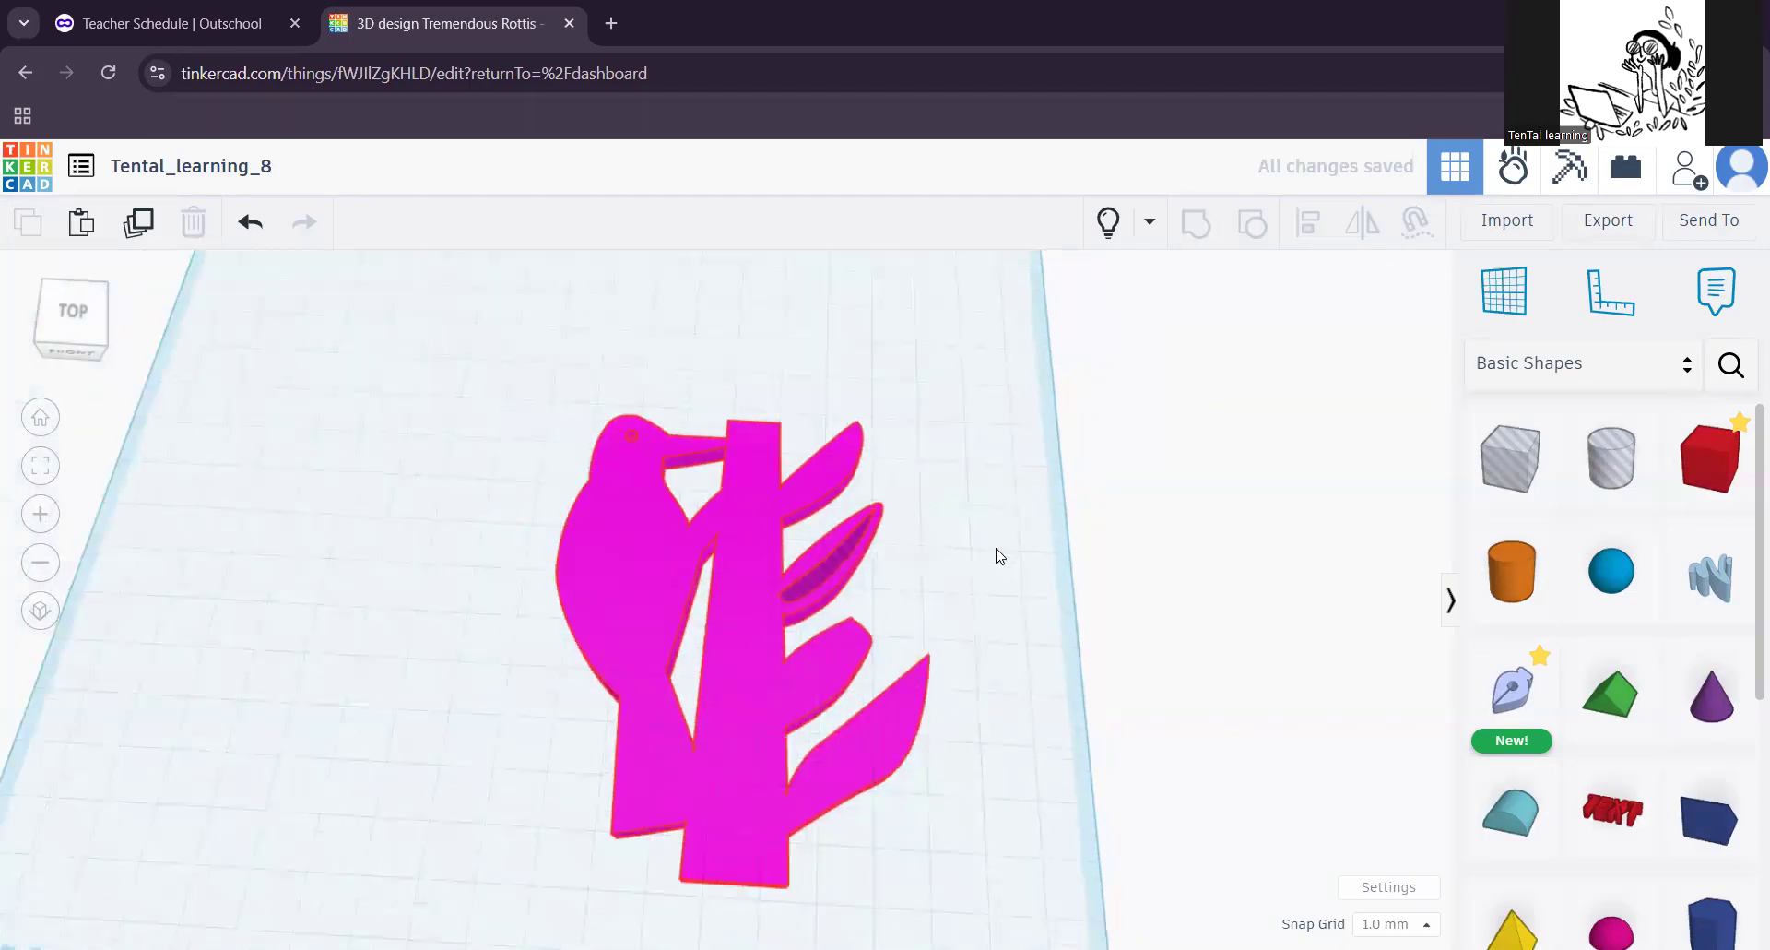
pyautogui.scroll(-1, 997, 546)
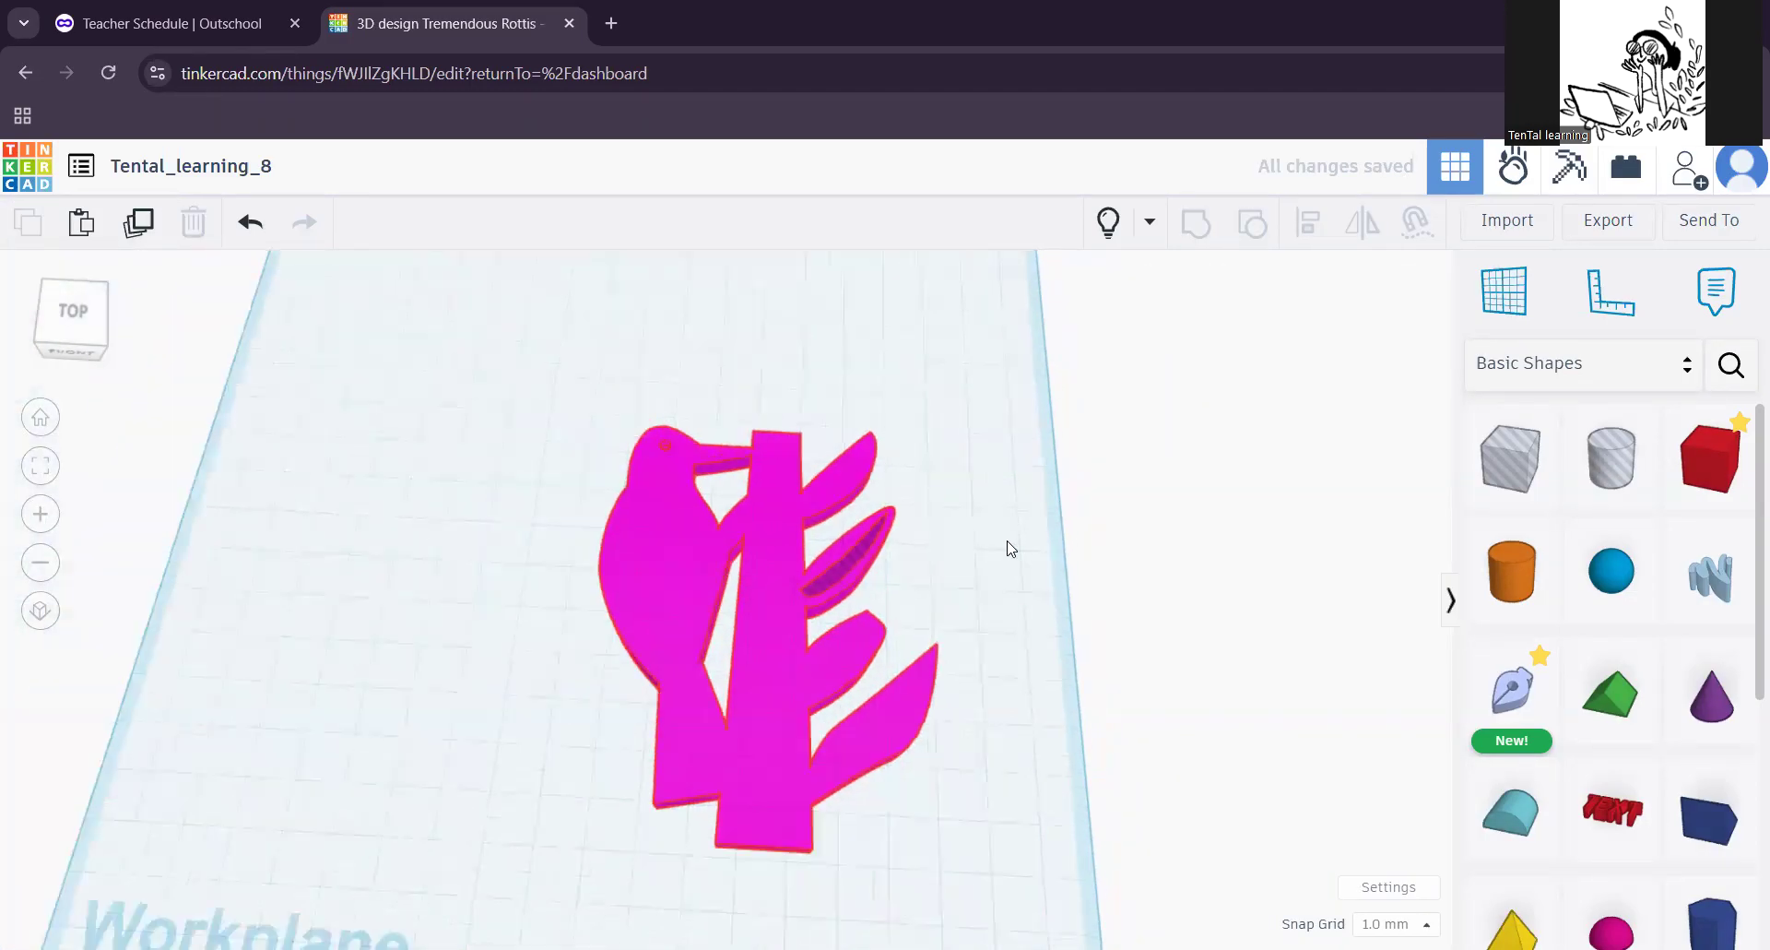
pyautogui.scroll(-2, 1008, 590)
pyautogui.scroll(1, 846, 574)
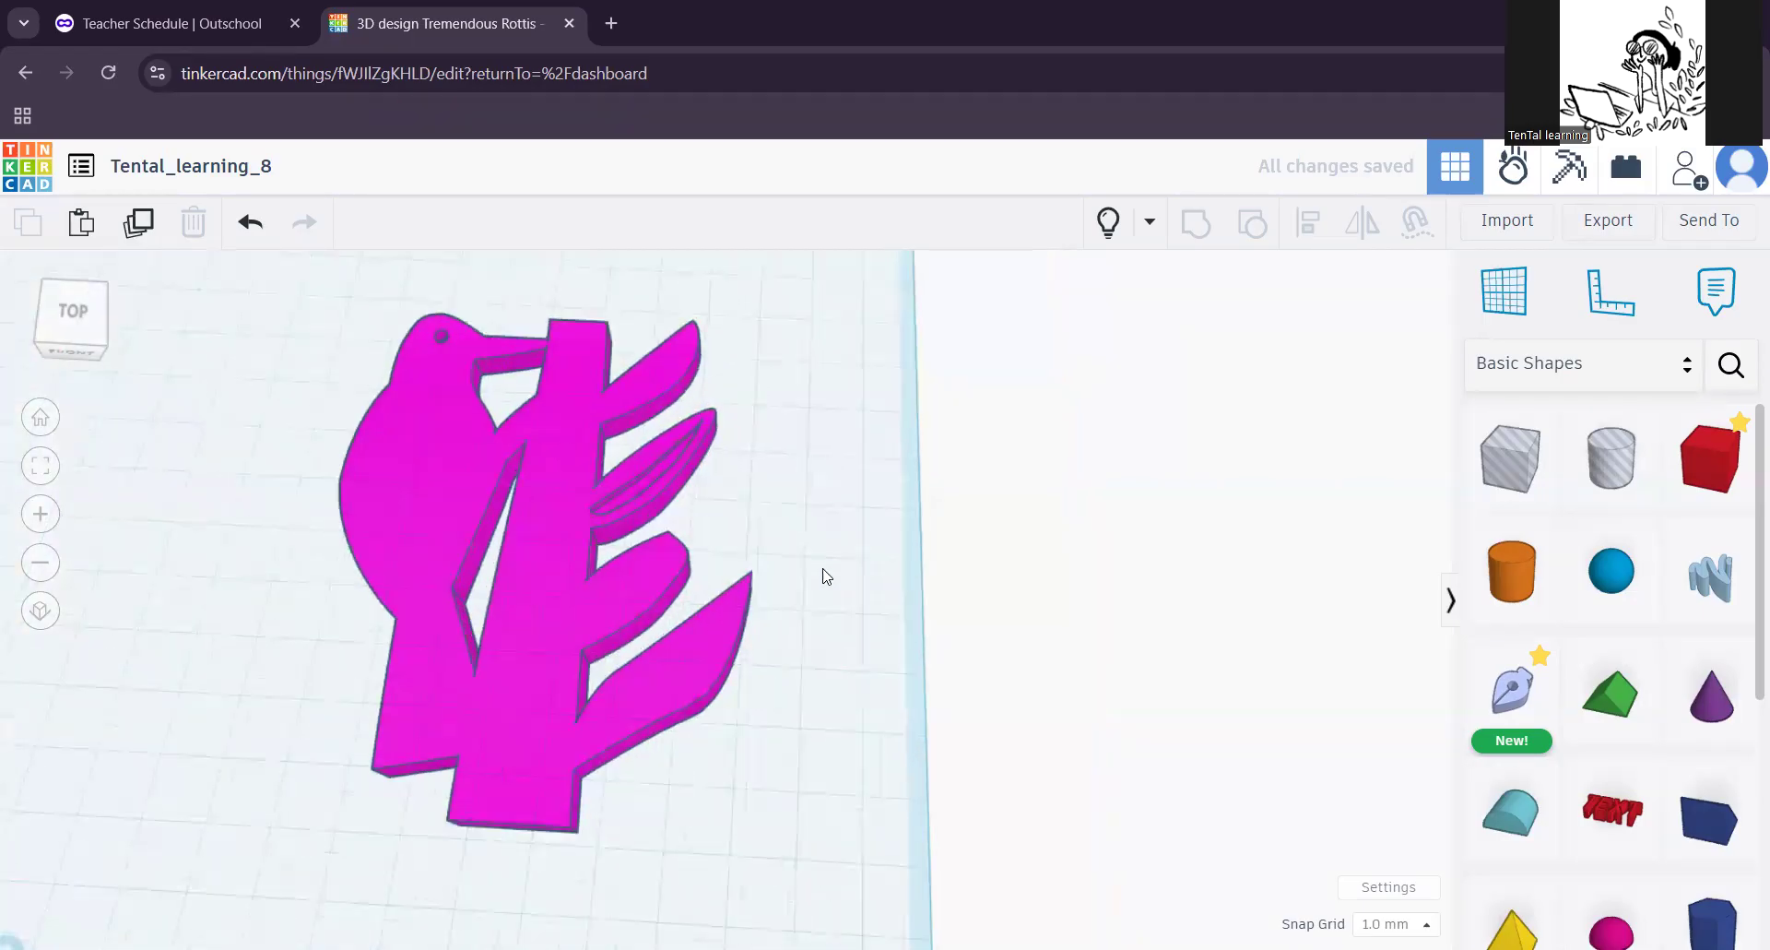
pyautogui.scroll(2, 861, 621)
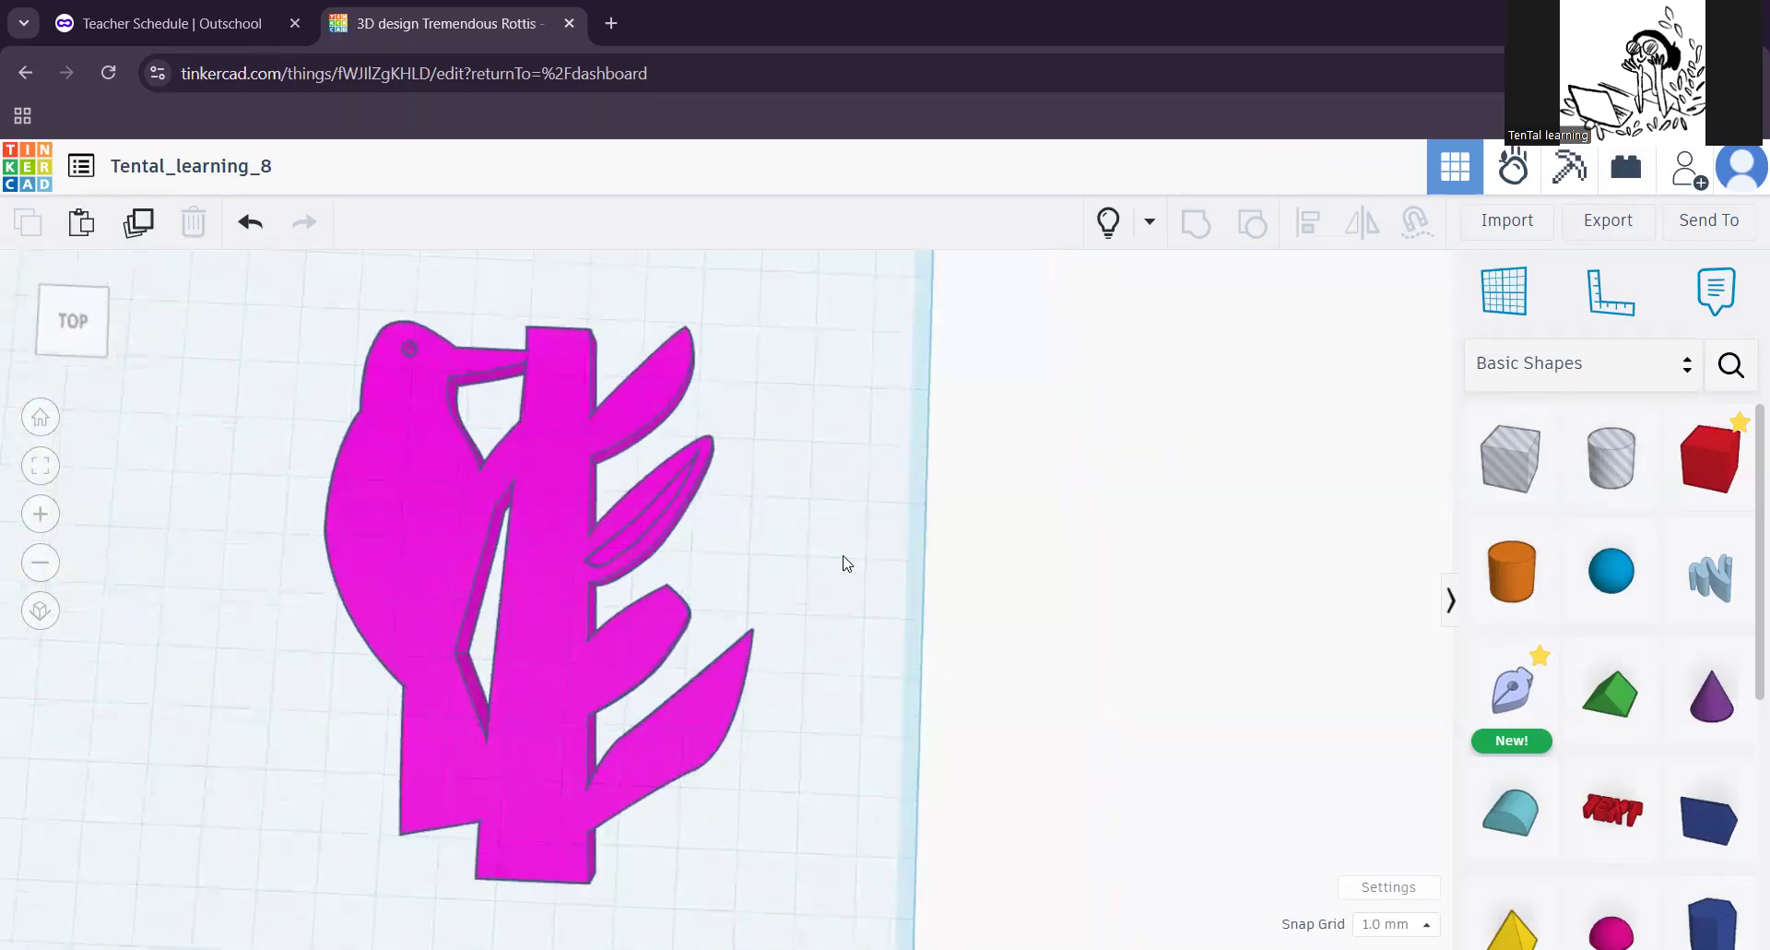
pyautogui.moveTo(865, 576); pyautogui.dragTo(920, 611, button='middle')
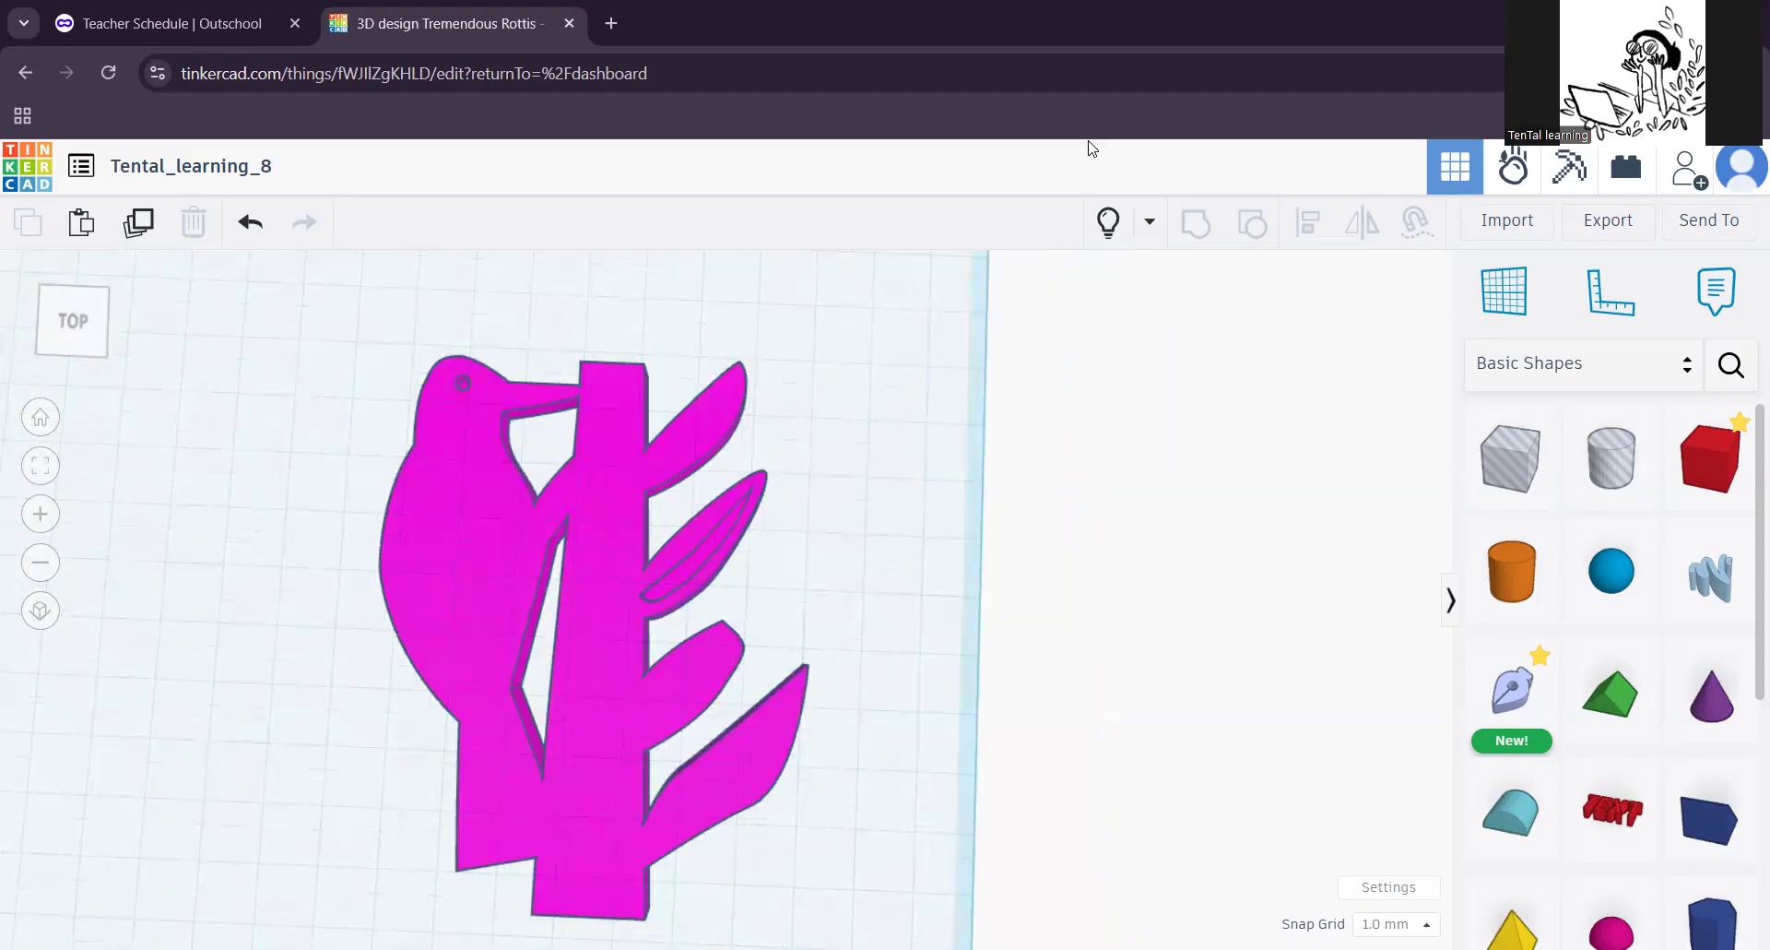